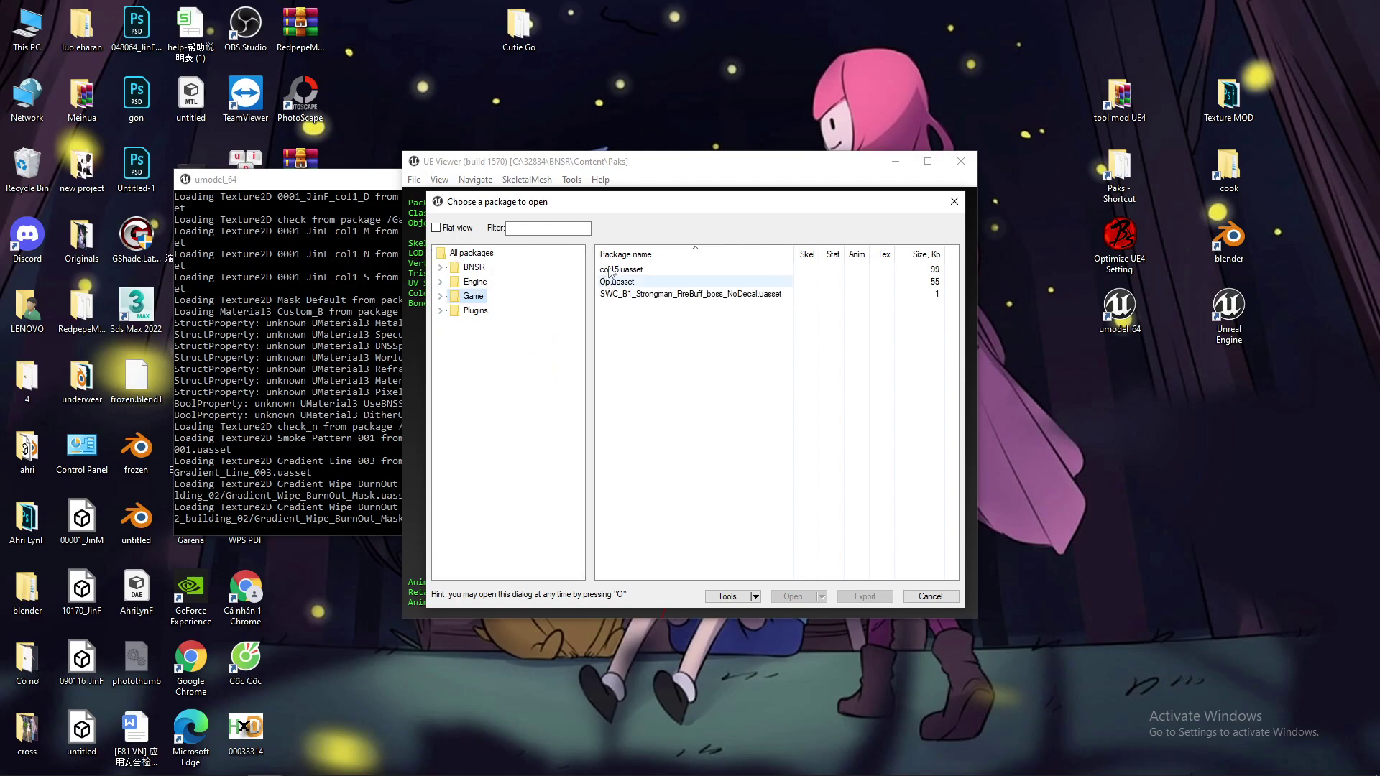
Expand the package tree through Game and Art to Character, and collapse its Custom_Cloth subfolder
drag(503, 207, 499, 243)
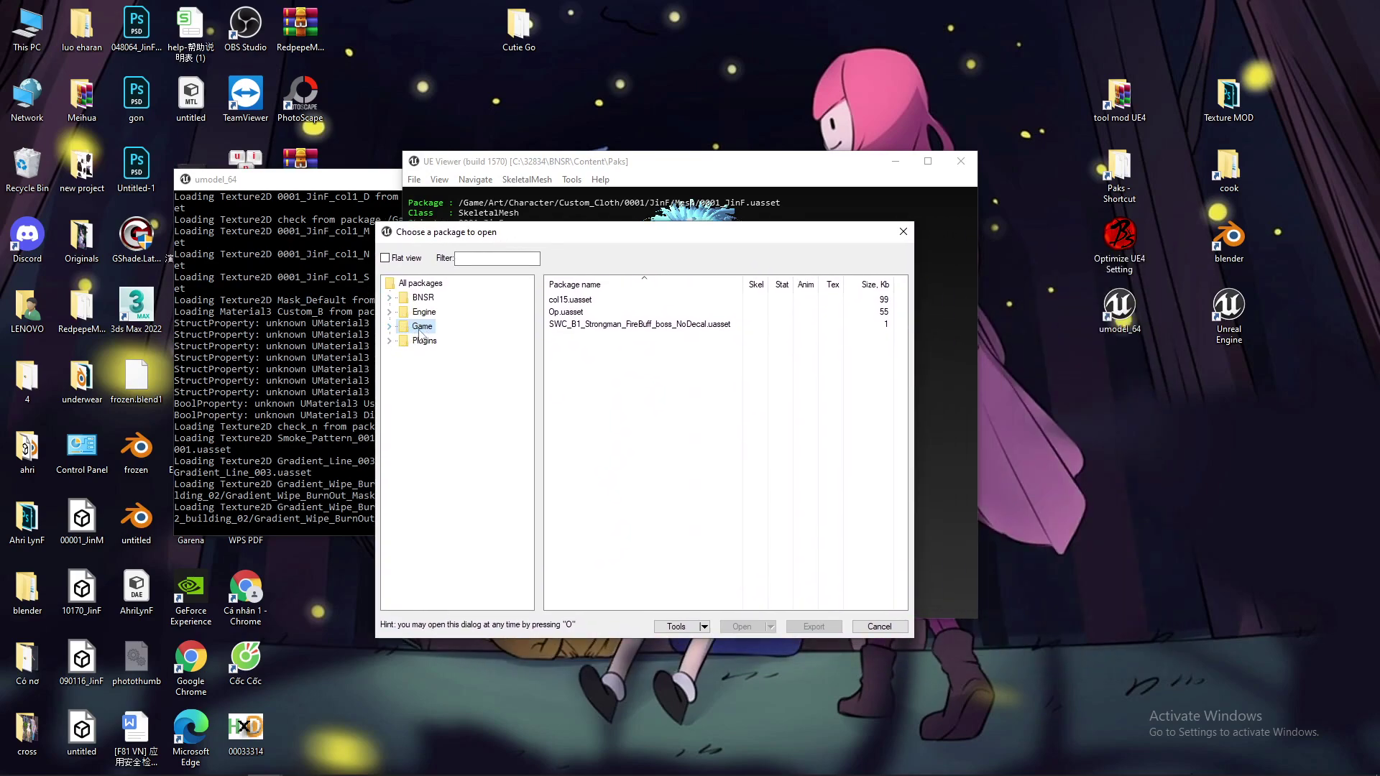
click(390, 327)
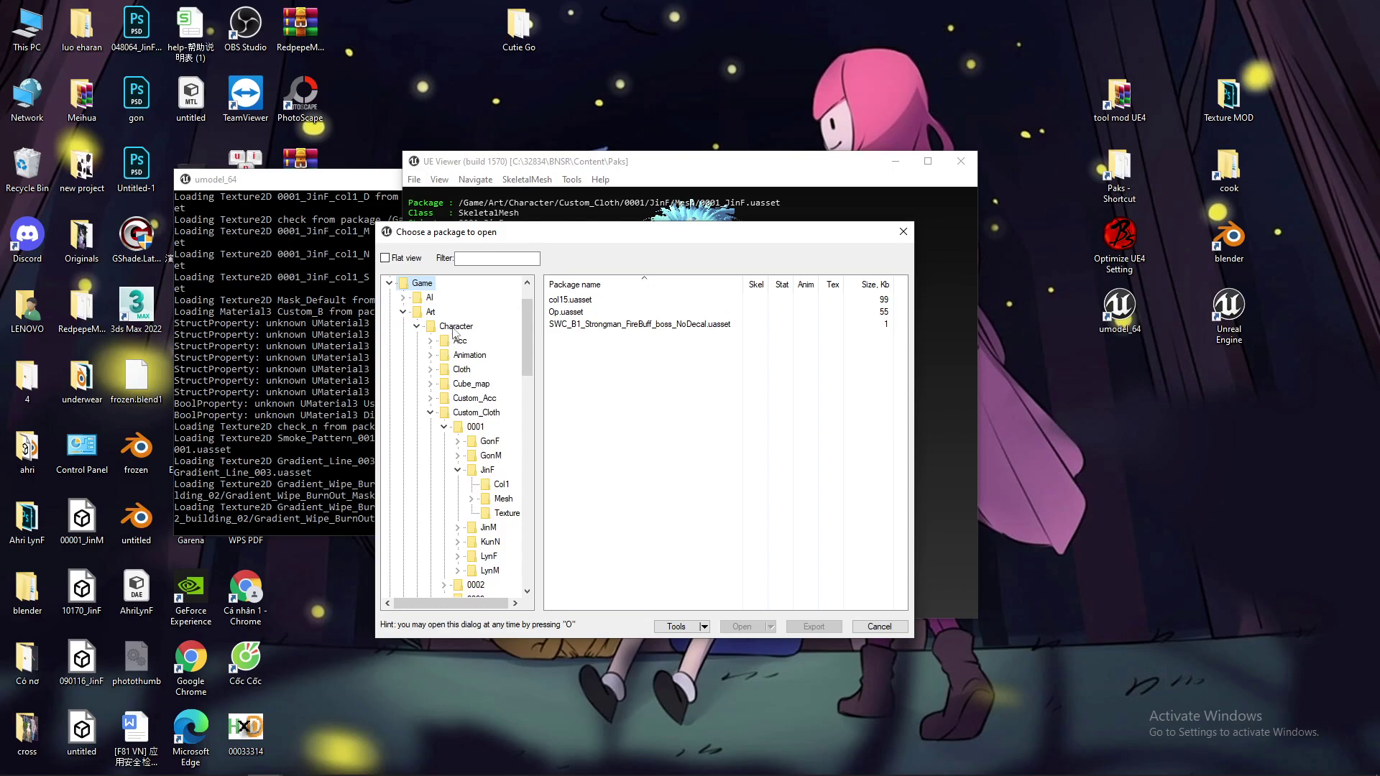
click(455, 329)
click(418, 327)
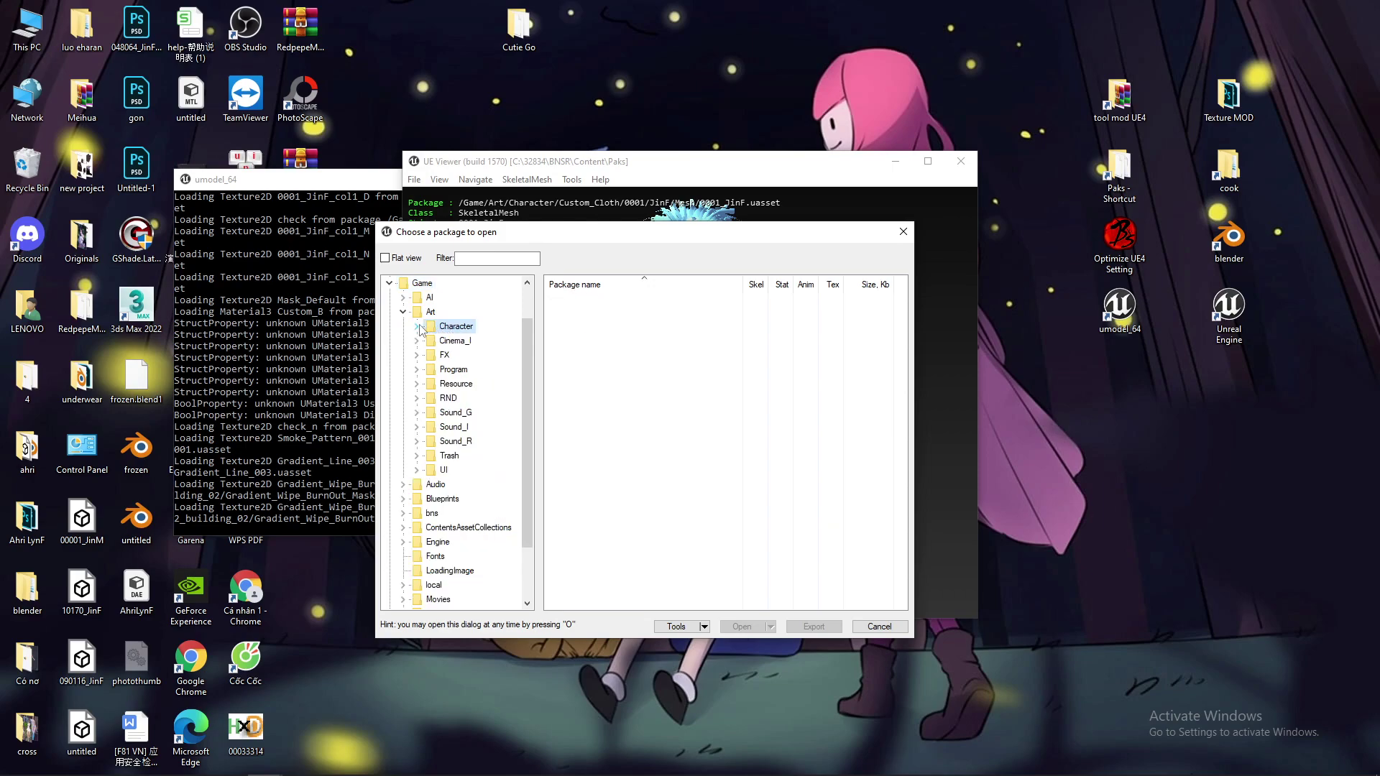
click(417, 327)
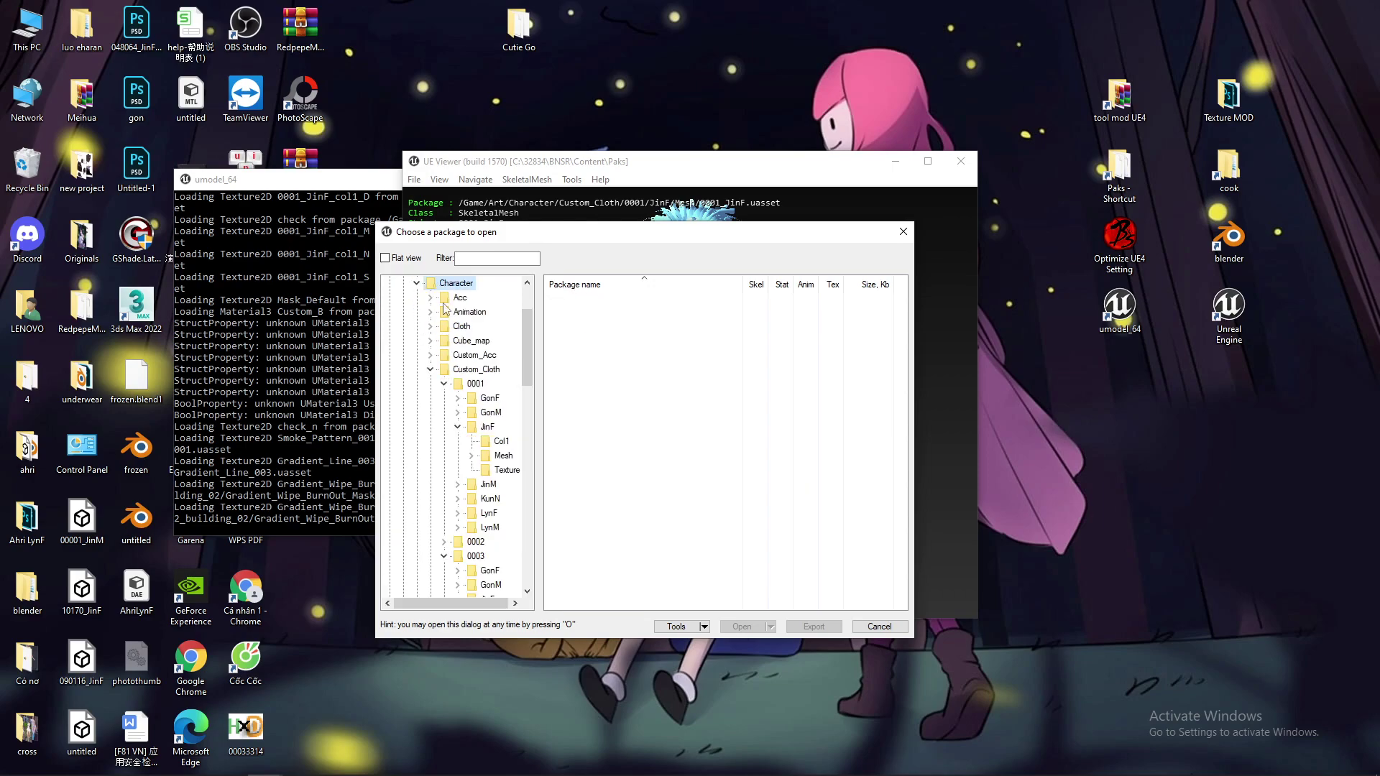
click(432, 368)
Look through the Character subfolders, including Acc, Animation, Cloth, PC$AnimationTree, source, Weapon and Item
click(462, 299)
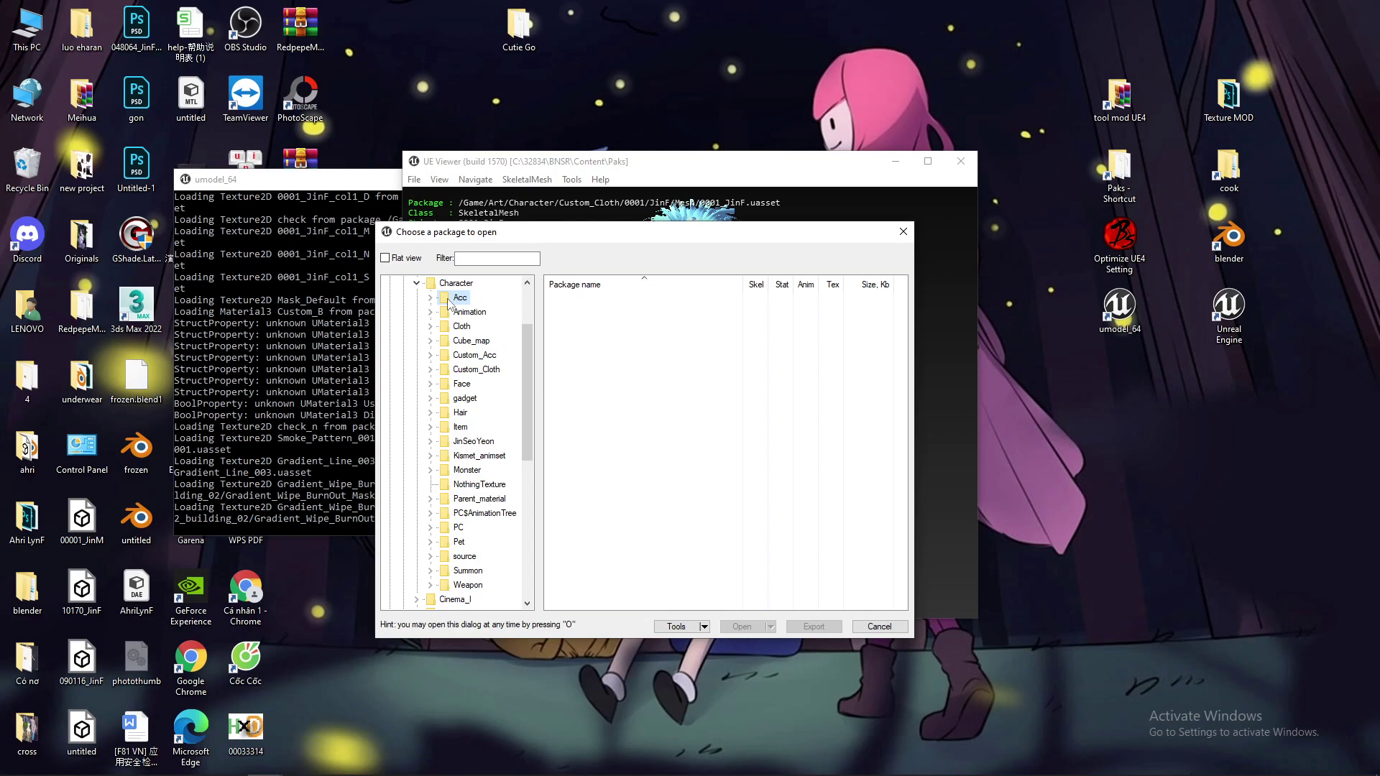
click(463, 313)
click(465, 329)
click(431, 328)
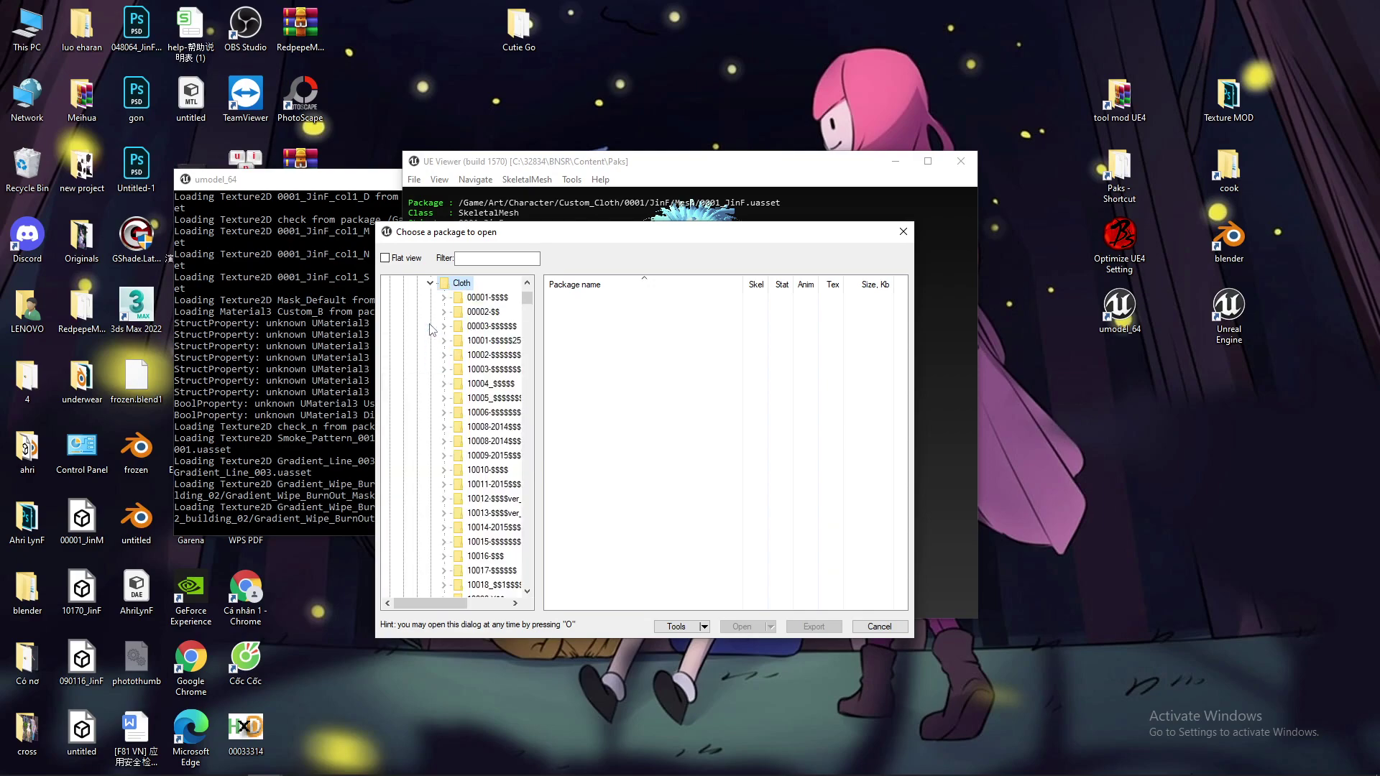
click(430, 283)
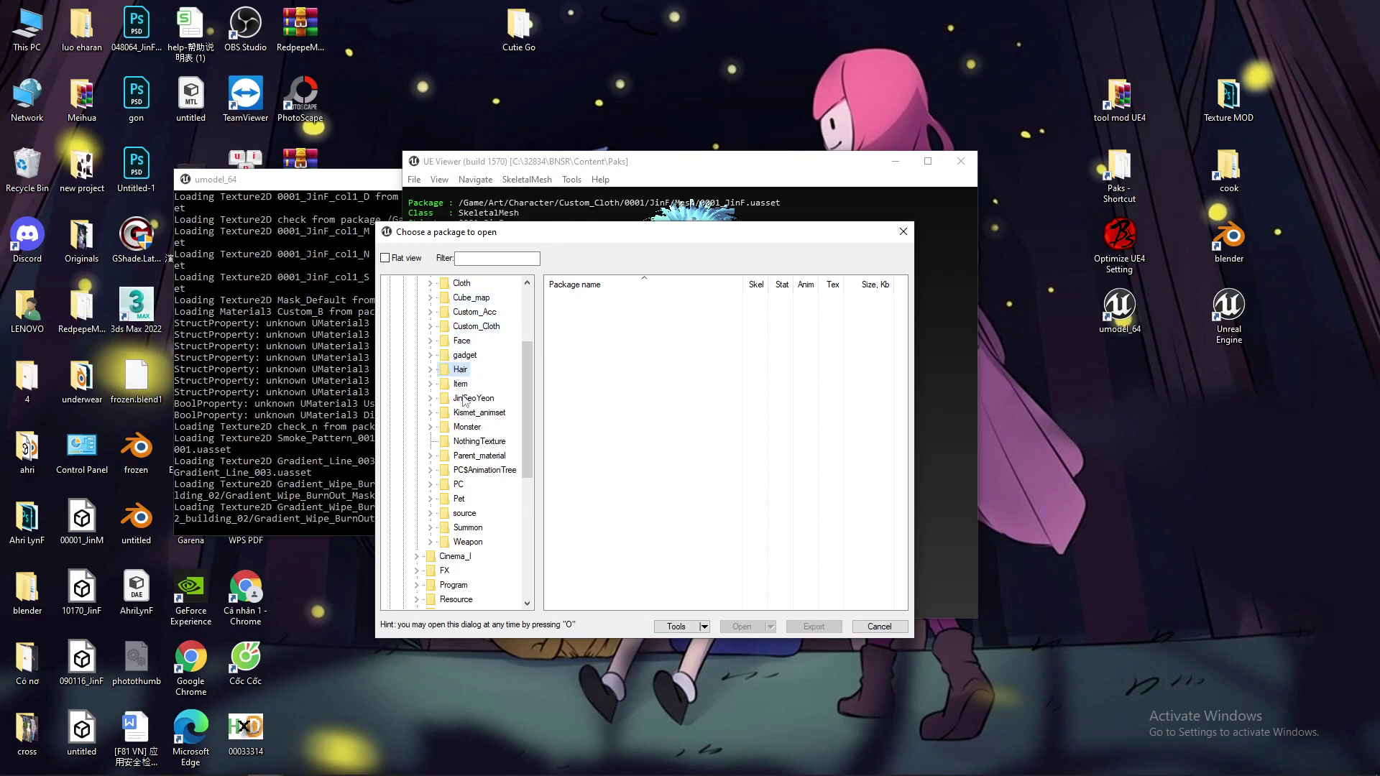
click(467, 471)
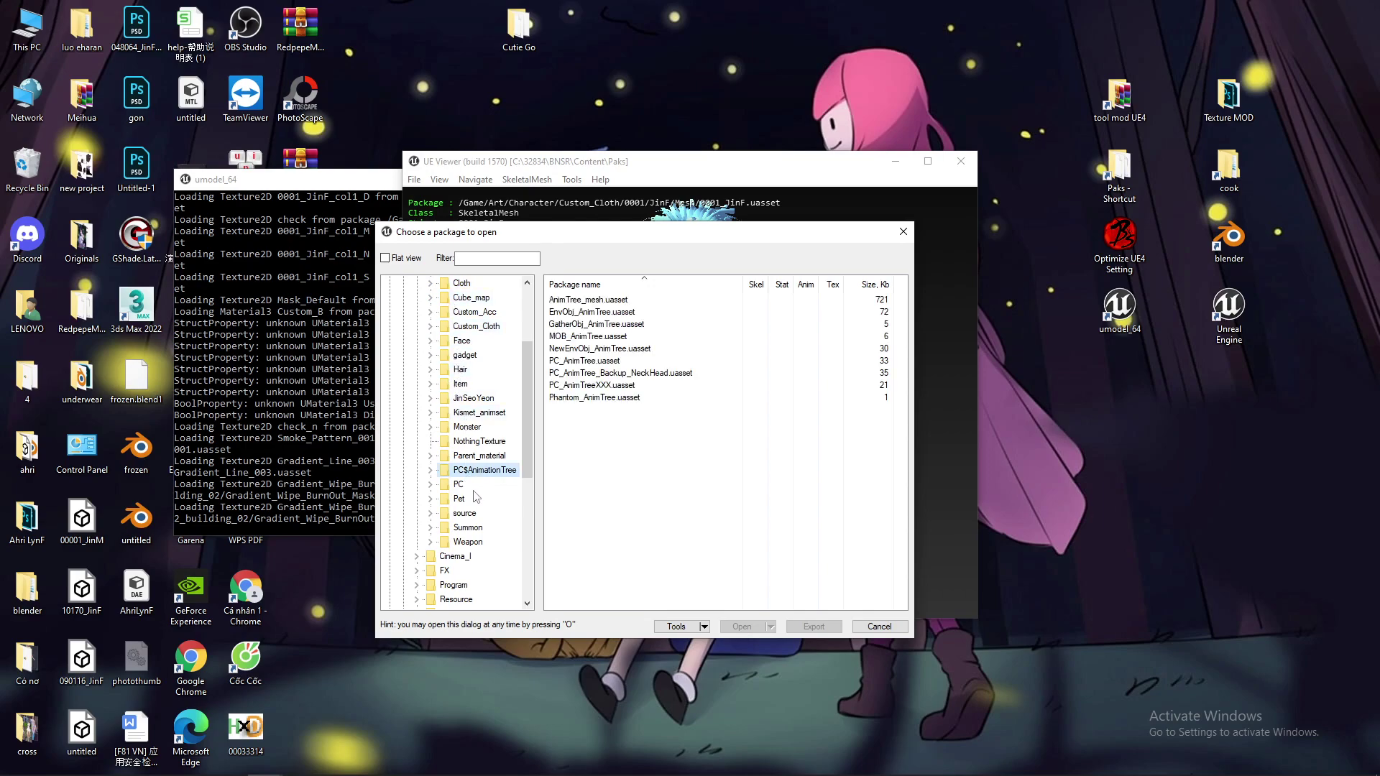
click(465, 513)
click(468, 543)
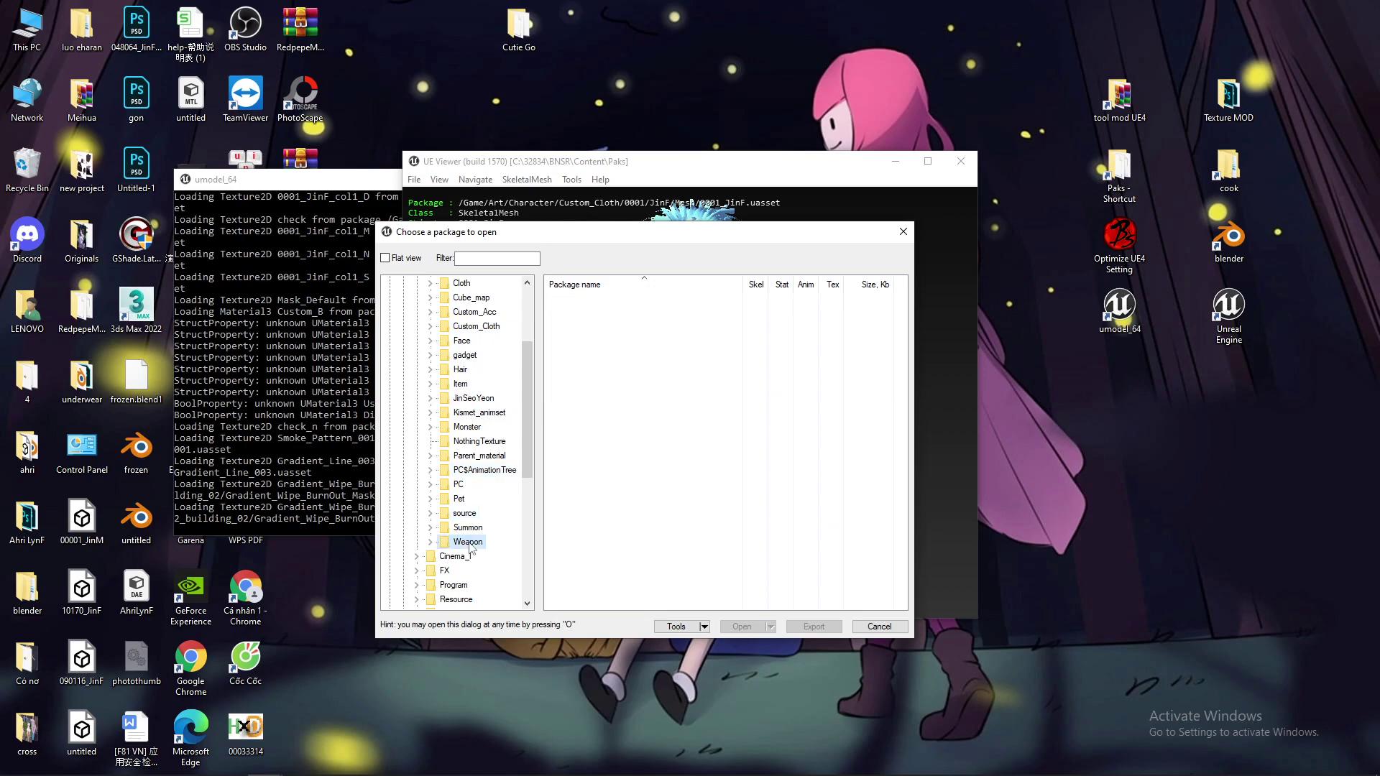
click(461, 384)
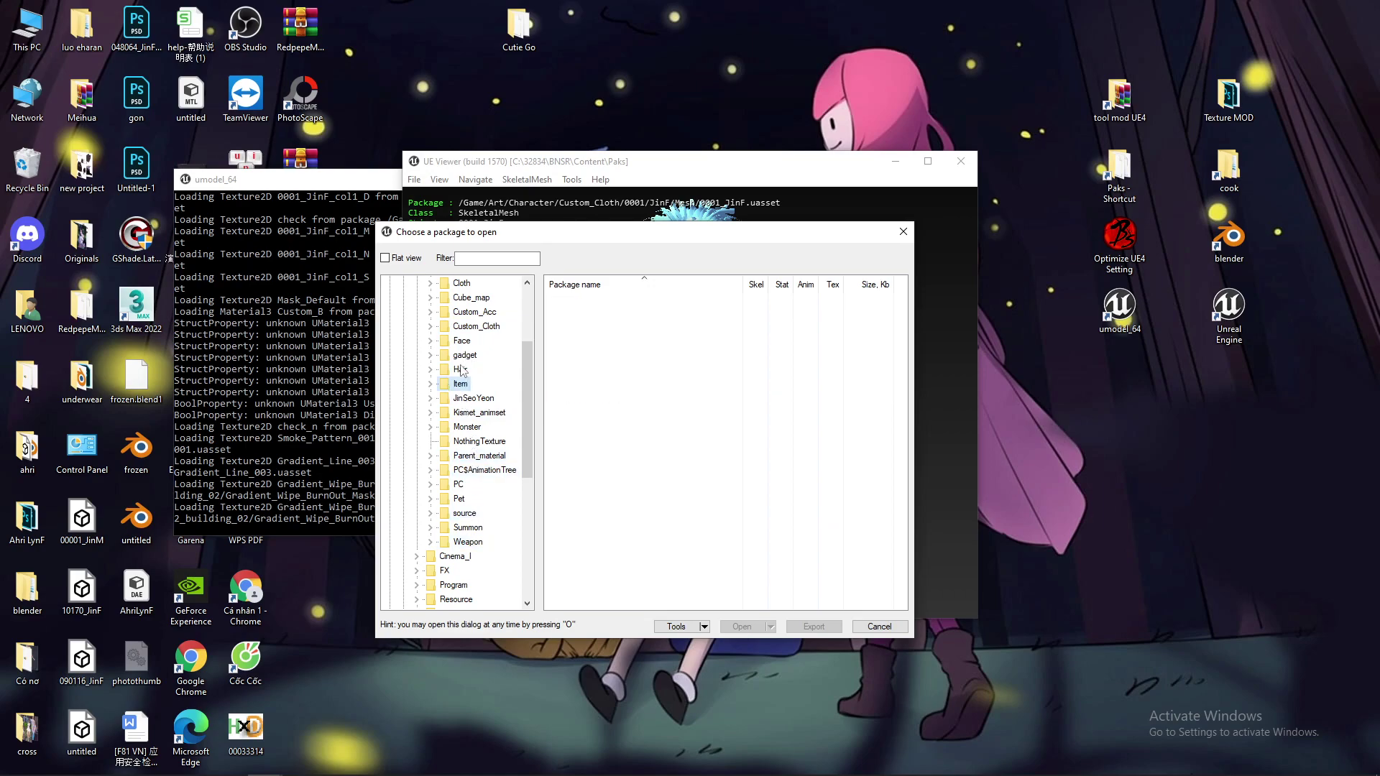
scroll(461, 368, up, 1)
Expand the Cloth folder under Character and widen the package dialog so the folder names are readable
click(444, 327)
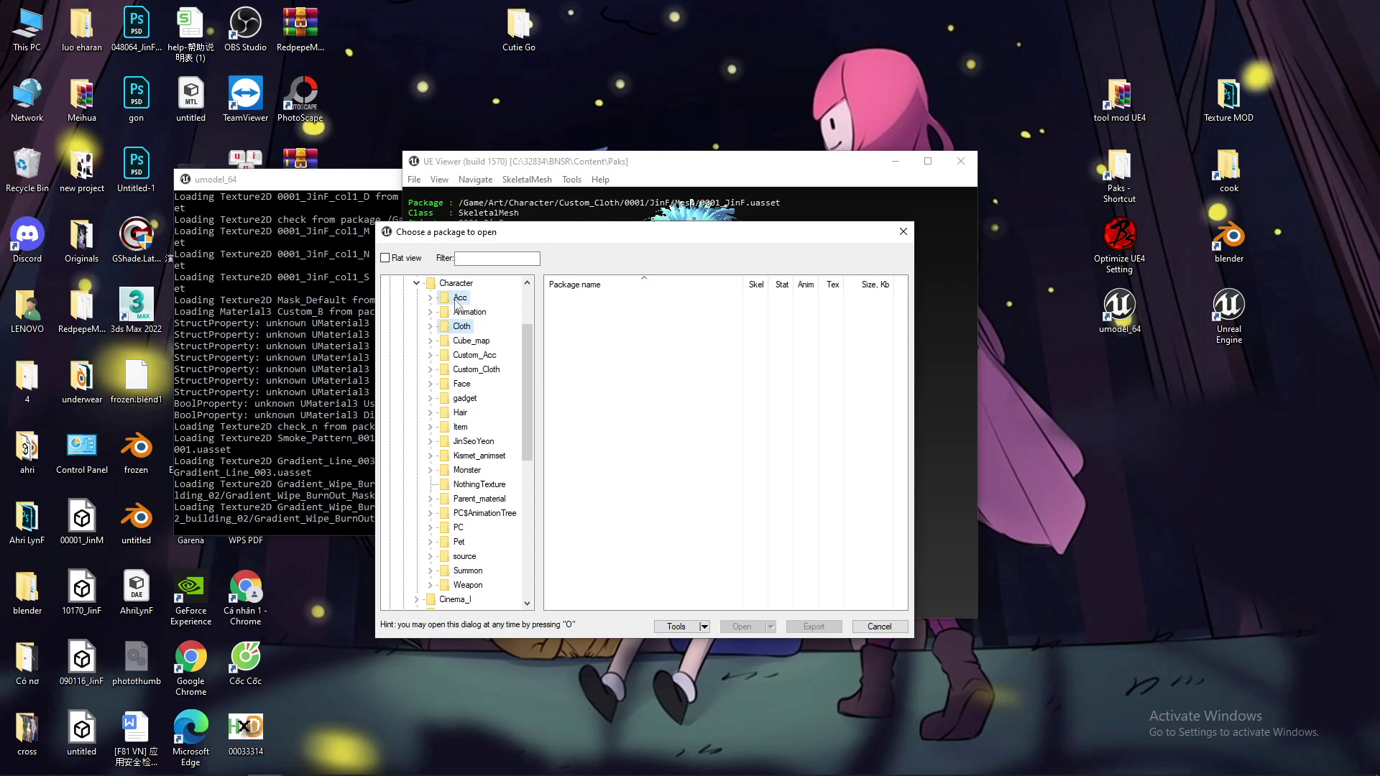
click(431, 327)
scroll(456, 309, up, 1)
scroll(474, 431, down, 4)
scroll(474, 435, down, 2)
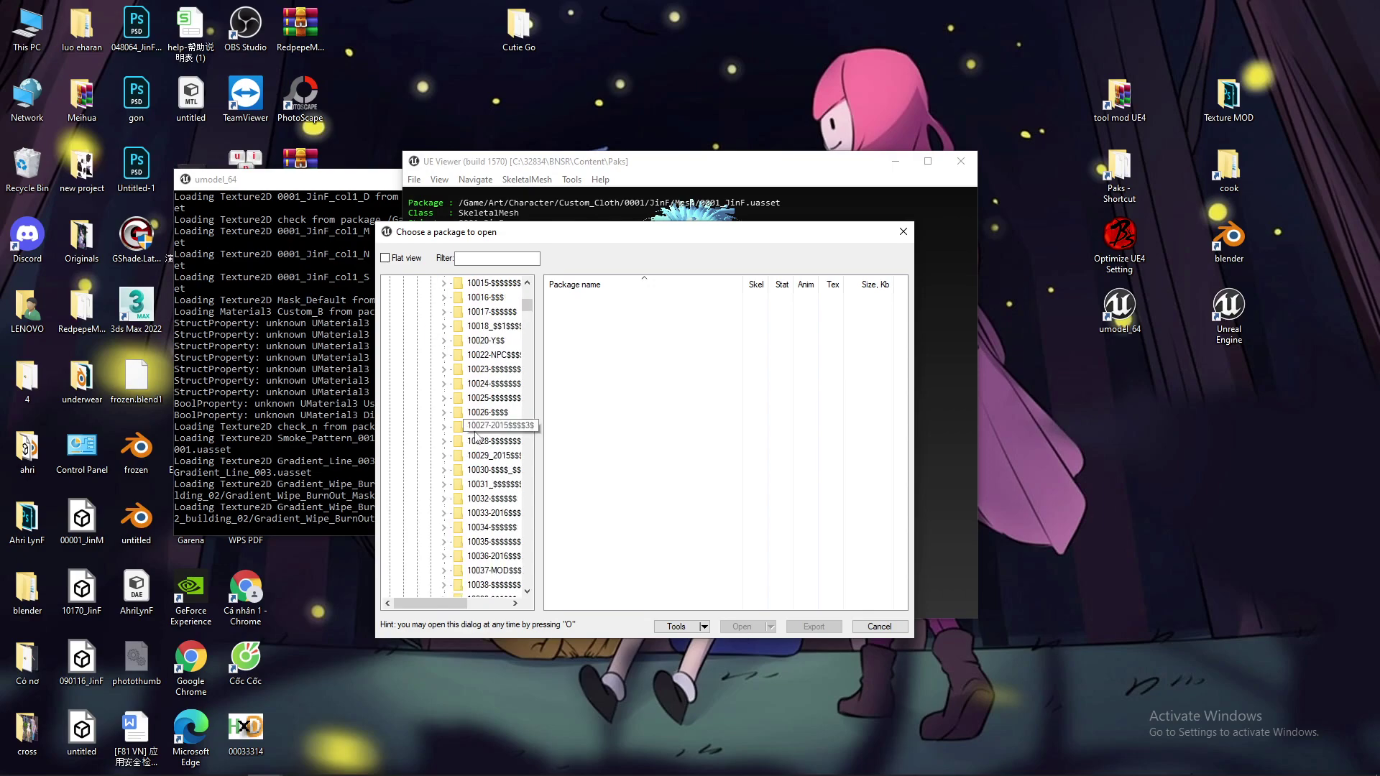
drag(370, 379, 168, 379)
scroll(287, 364, down, 13)
scroll(287, 364, down, 20)
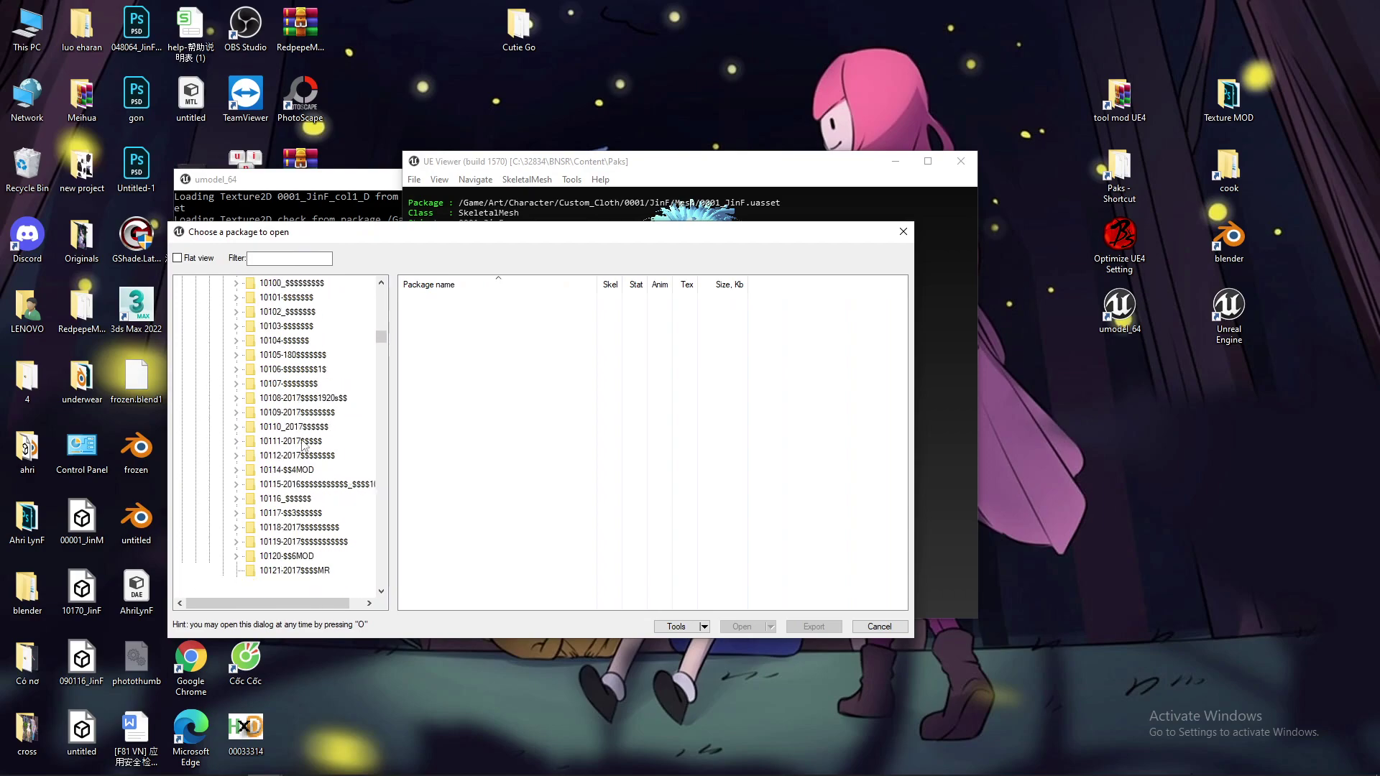
Open the 60121_KunN.uasset package from the KunN Mesh folder of outfit 60121-$$$$
drag(381, 371, 280, 498)
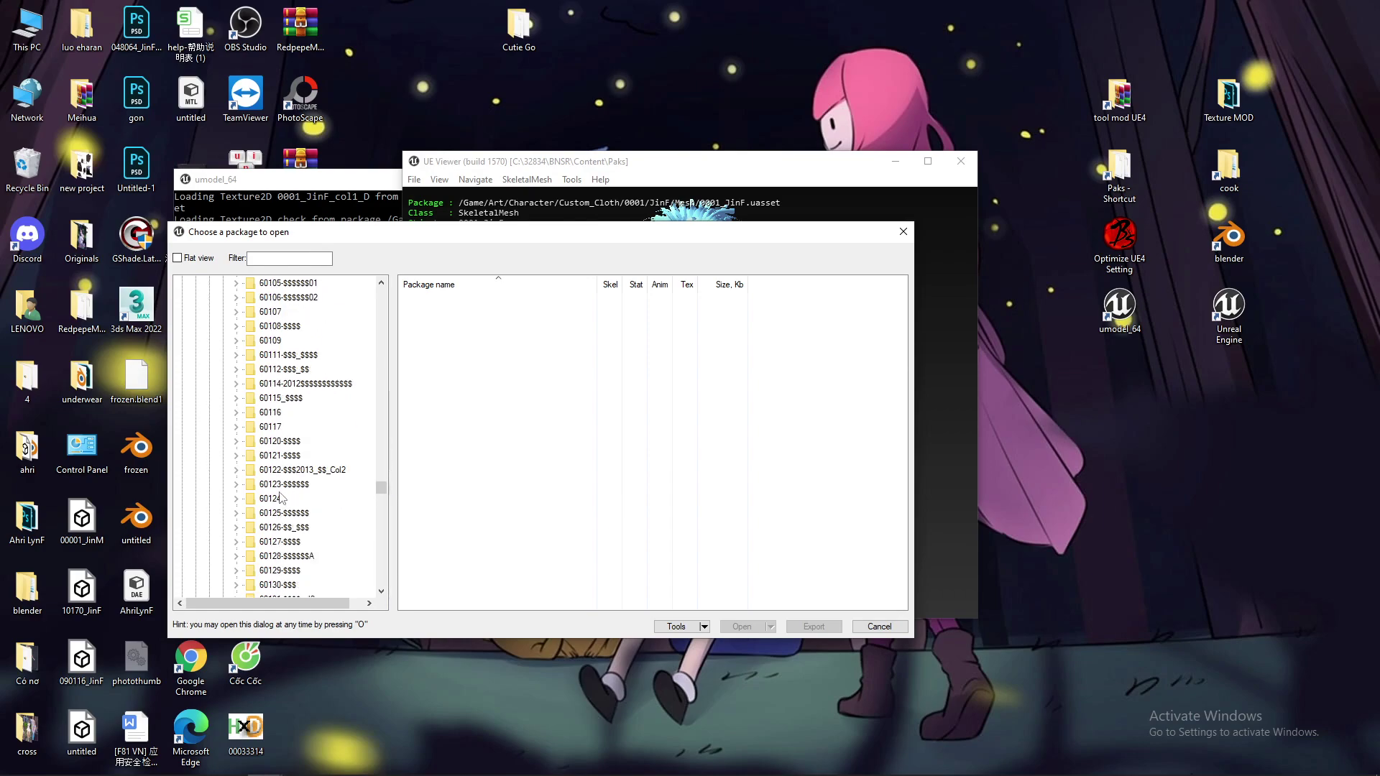
click(238, 457)
click(251, 527)
click(296, 556)
click(461, 301)
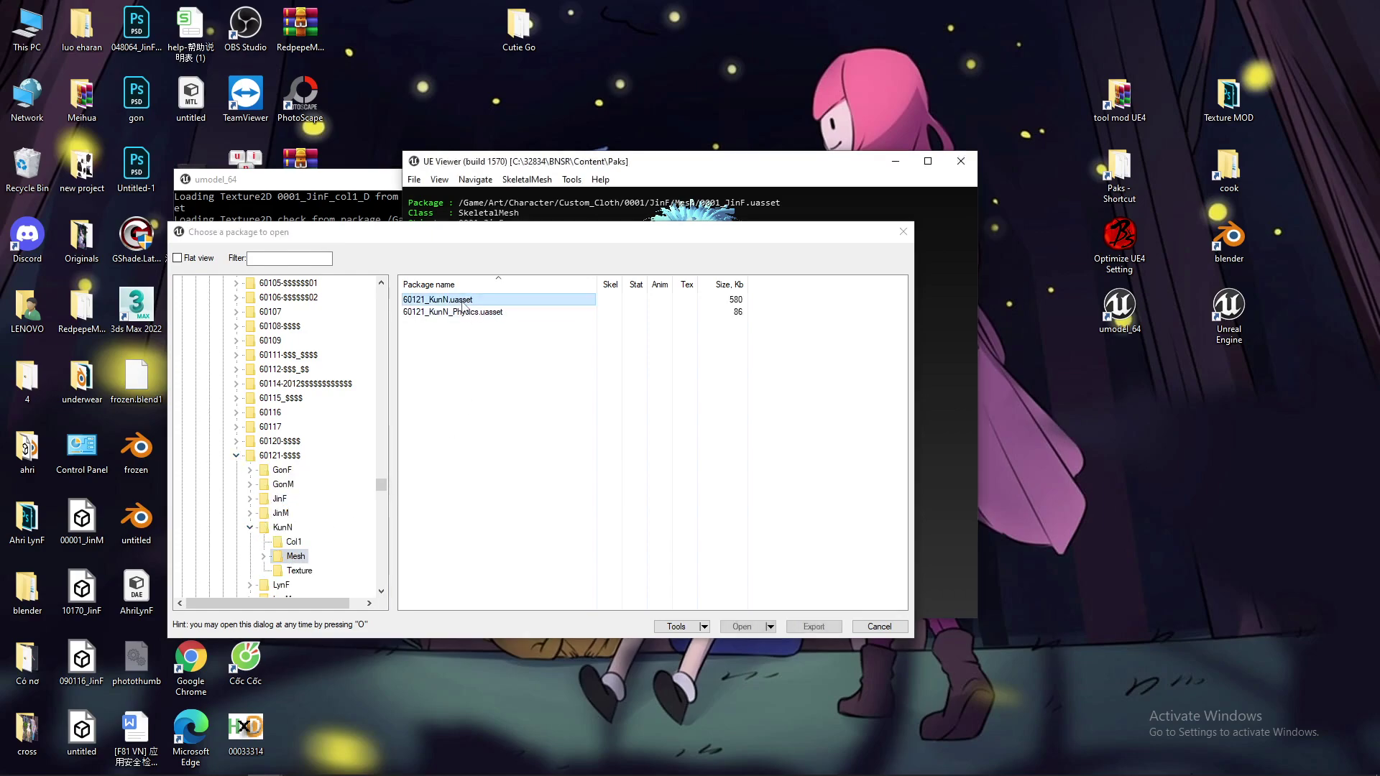
double_click(461, 301)
Inspect the loaded outfit mesh from several angles and check the reference image of the character in Paint
drag(864, 365, 710, 336)
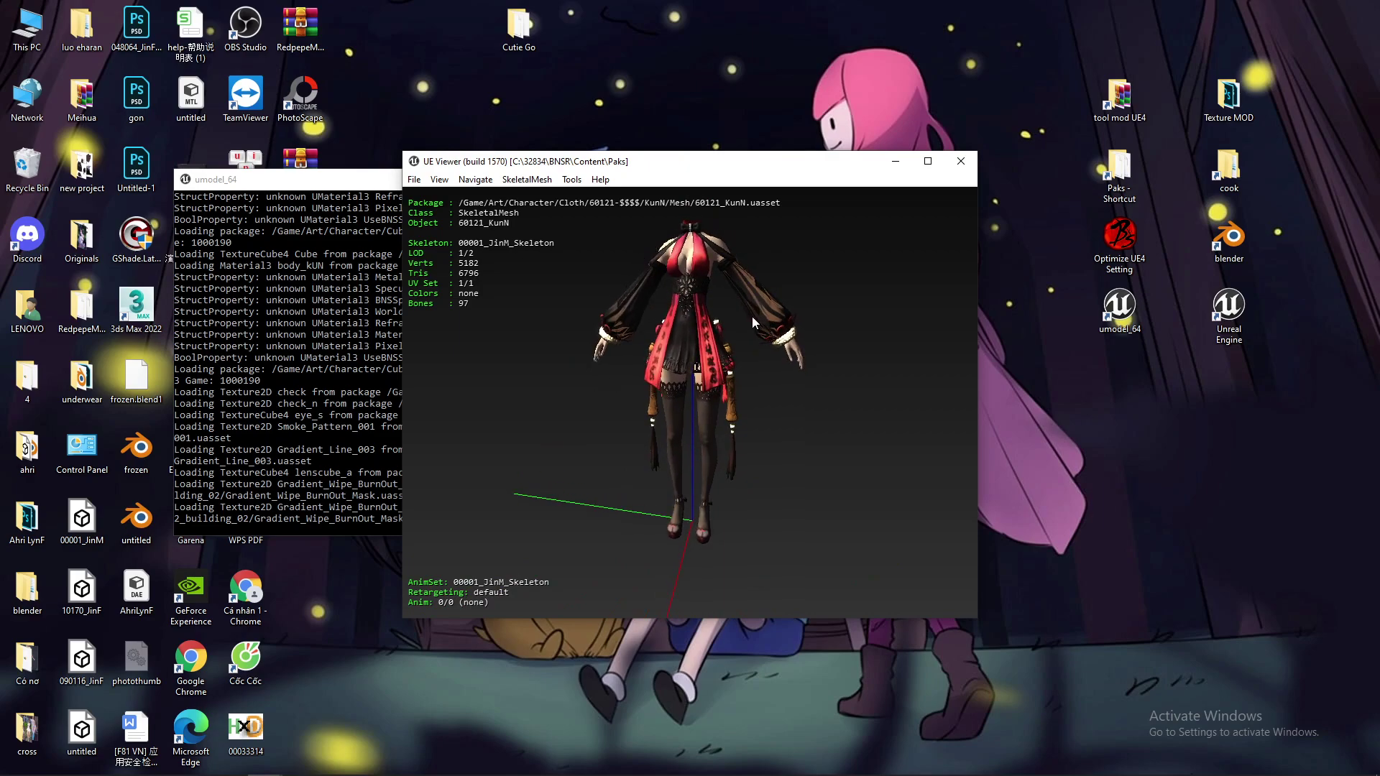
mouse_move(606, 328)
mouse_down()
mouse_move(690, 329)
mouse_move(625, 330)
mouse_up()
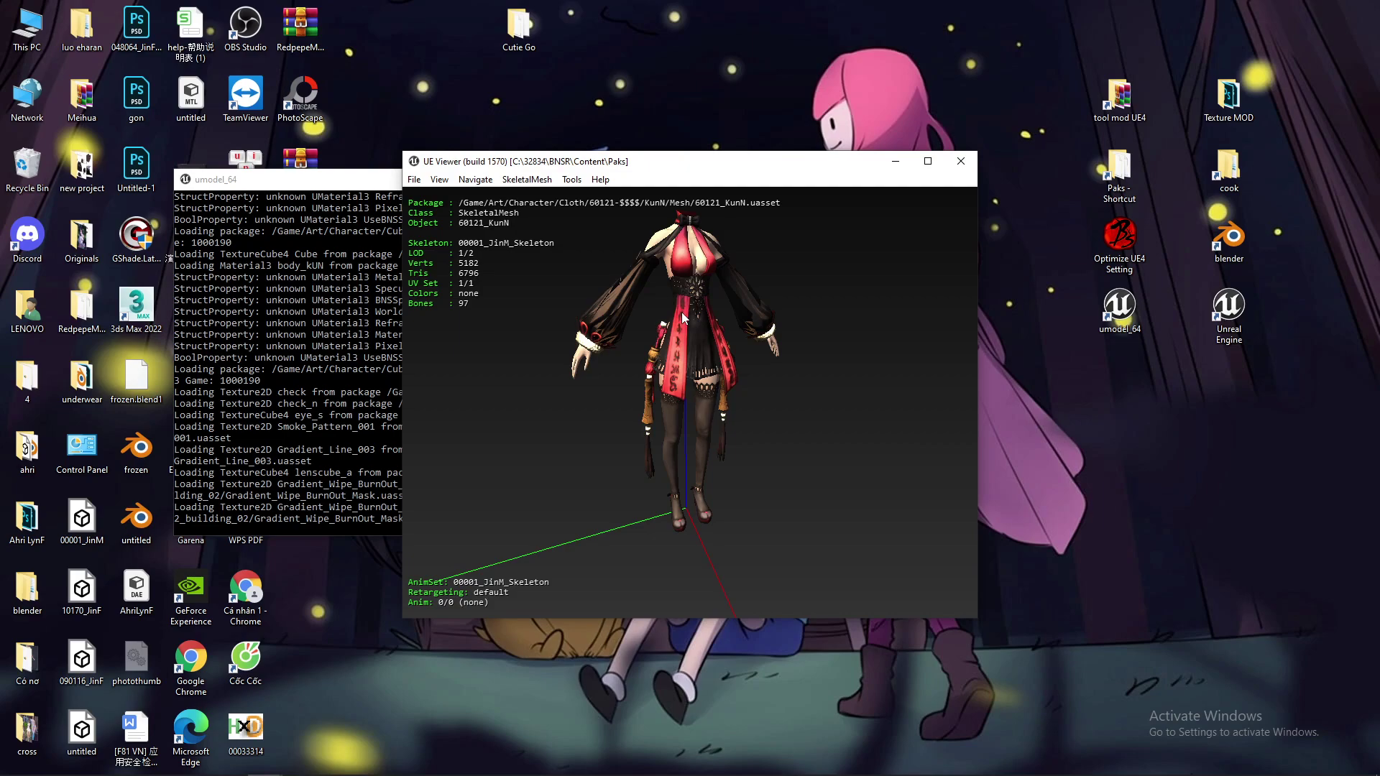
mouse_move(439, 773)
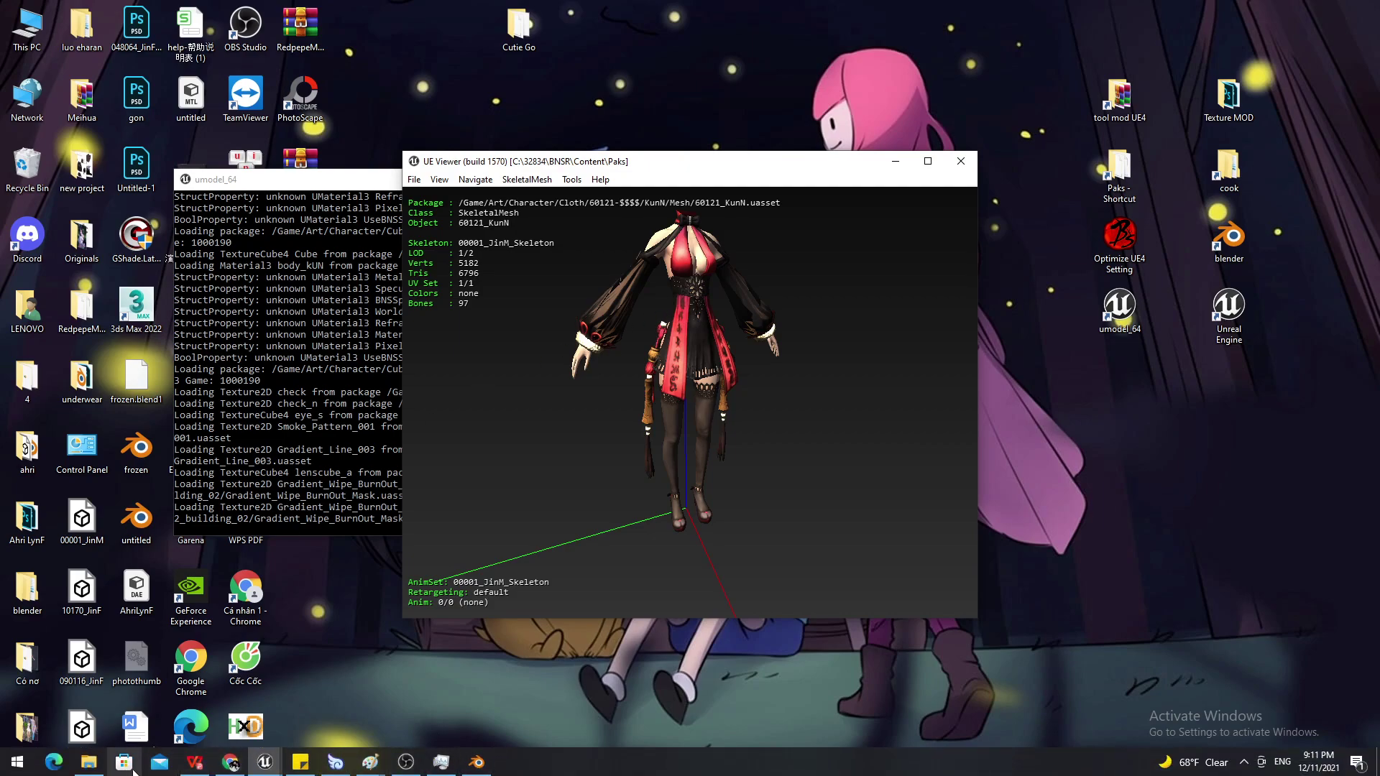
click(370, 764)
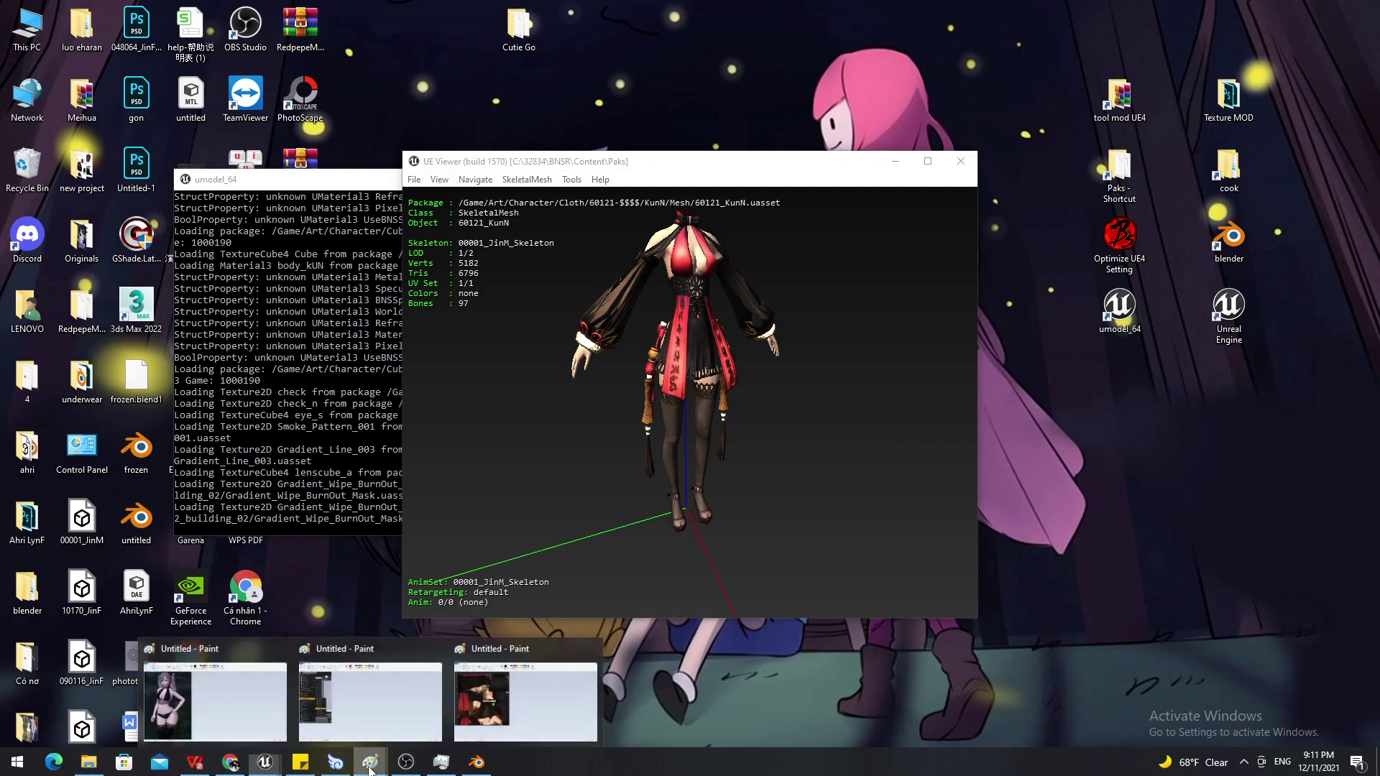
click(208, 720)
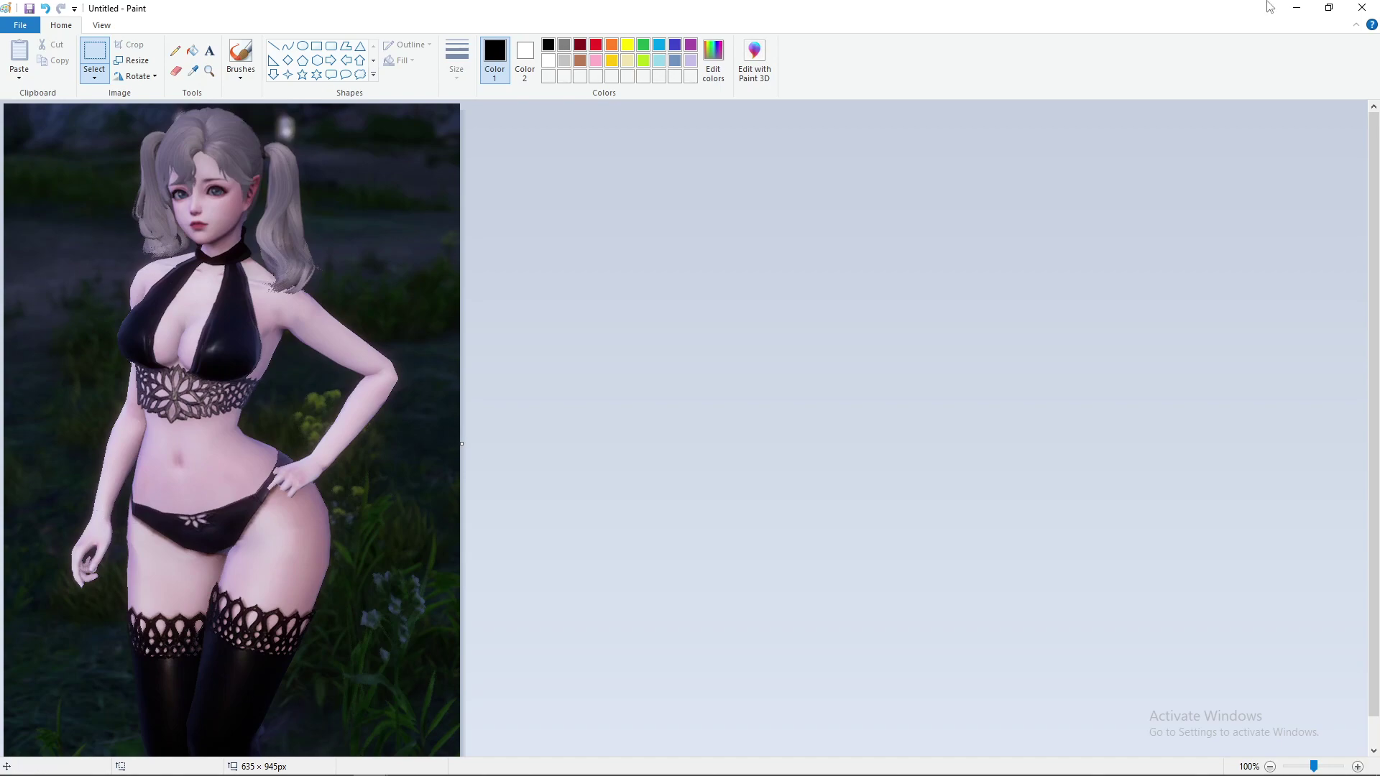
click(1297, 8)
drag(673, 336, 690, 336)
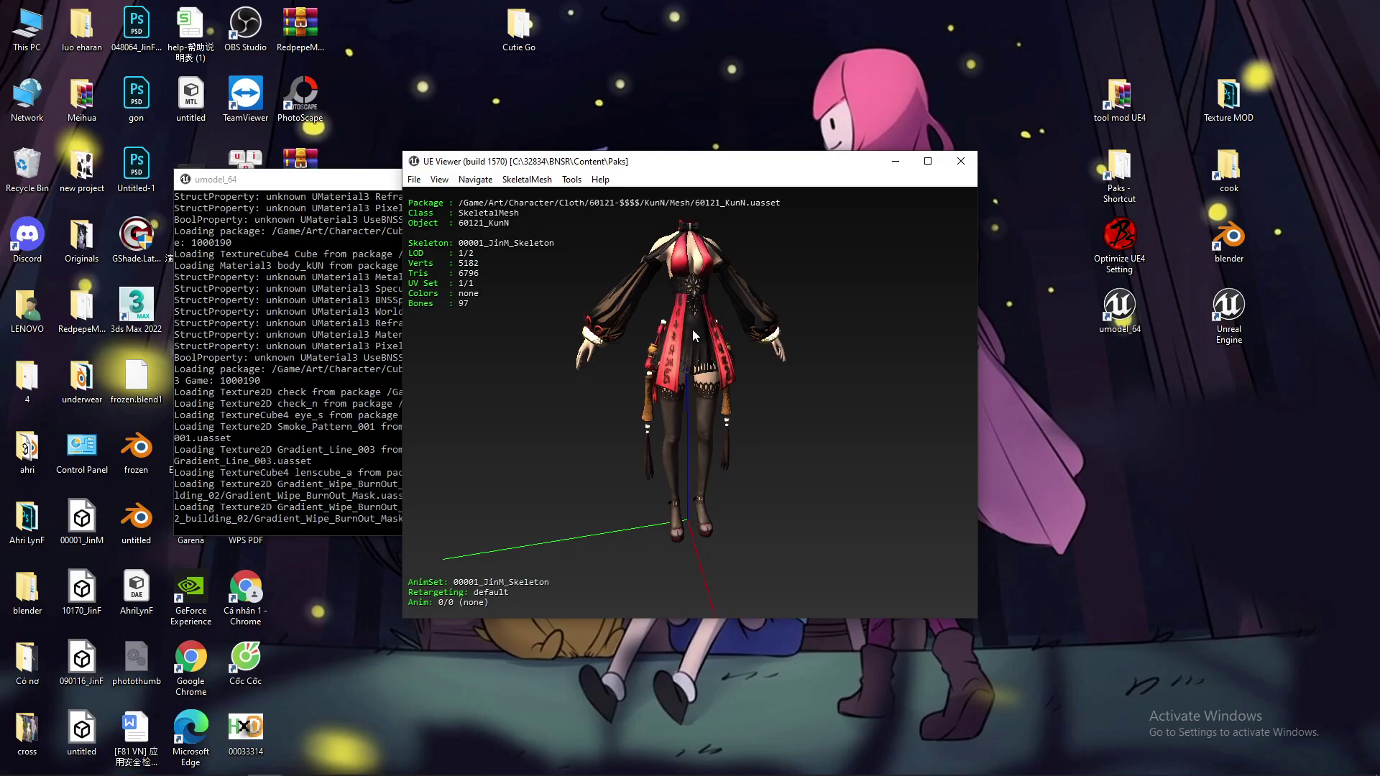
drag(727, 314, 913, 334)
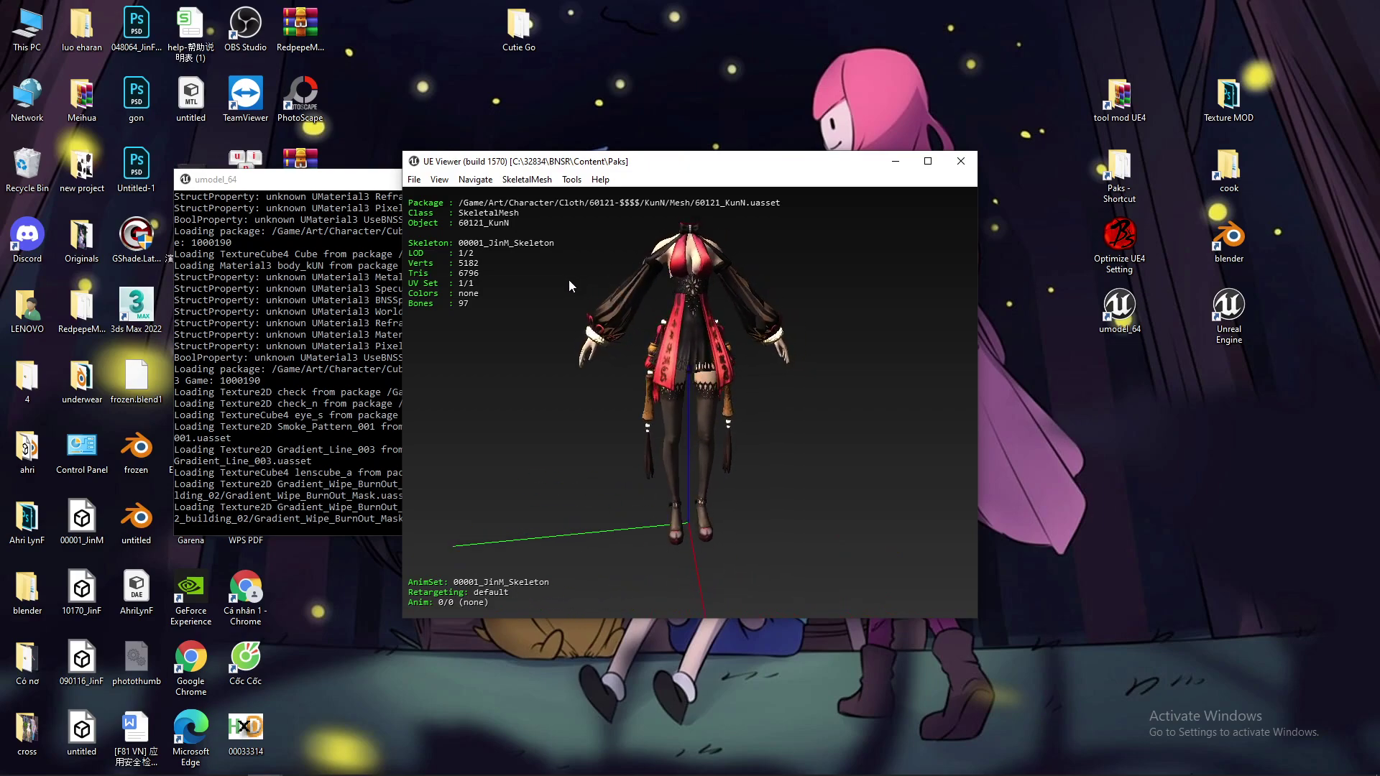
Export the displayed 60121_KunN mesh to D:\UE4 with ActorX (psk) meshes and TGA textures
click(572, 179)
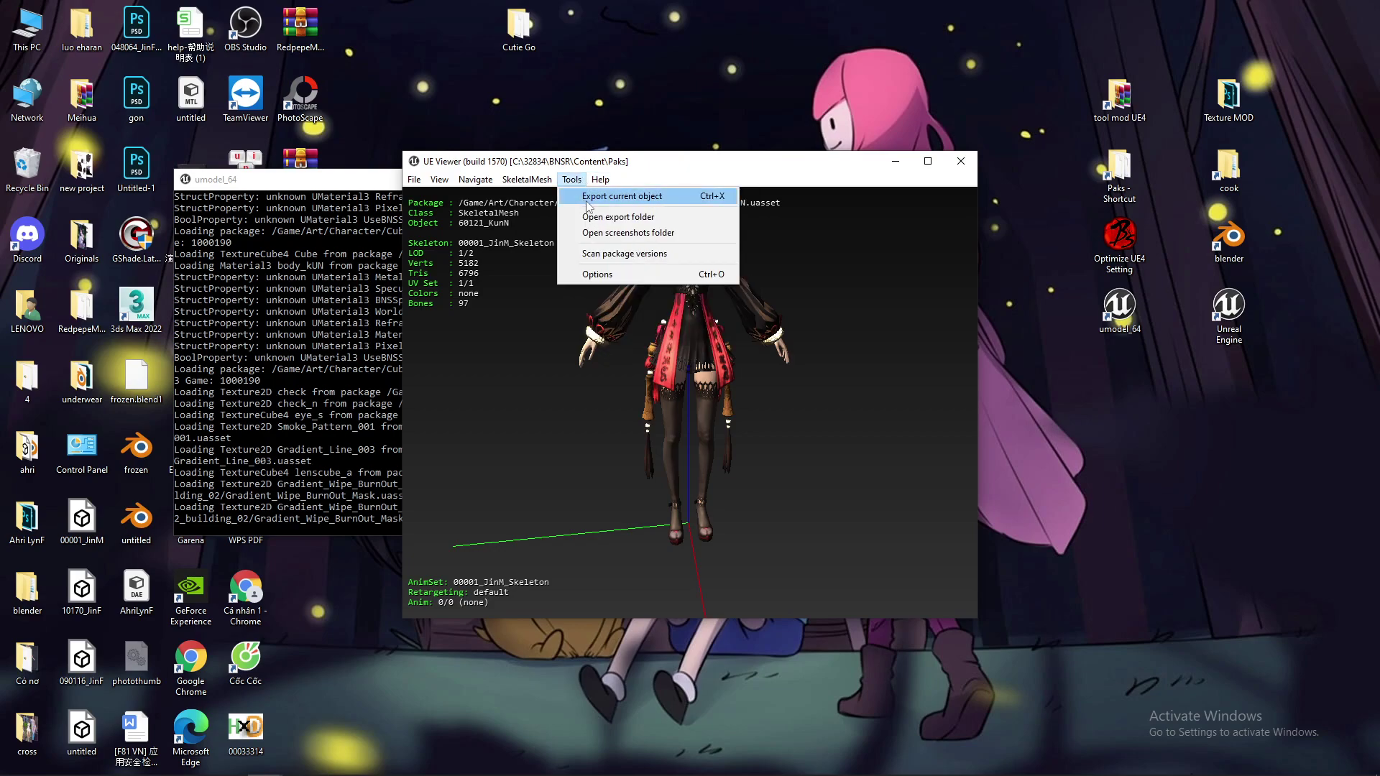
click(586, 202)
click(576, 318)
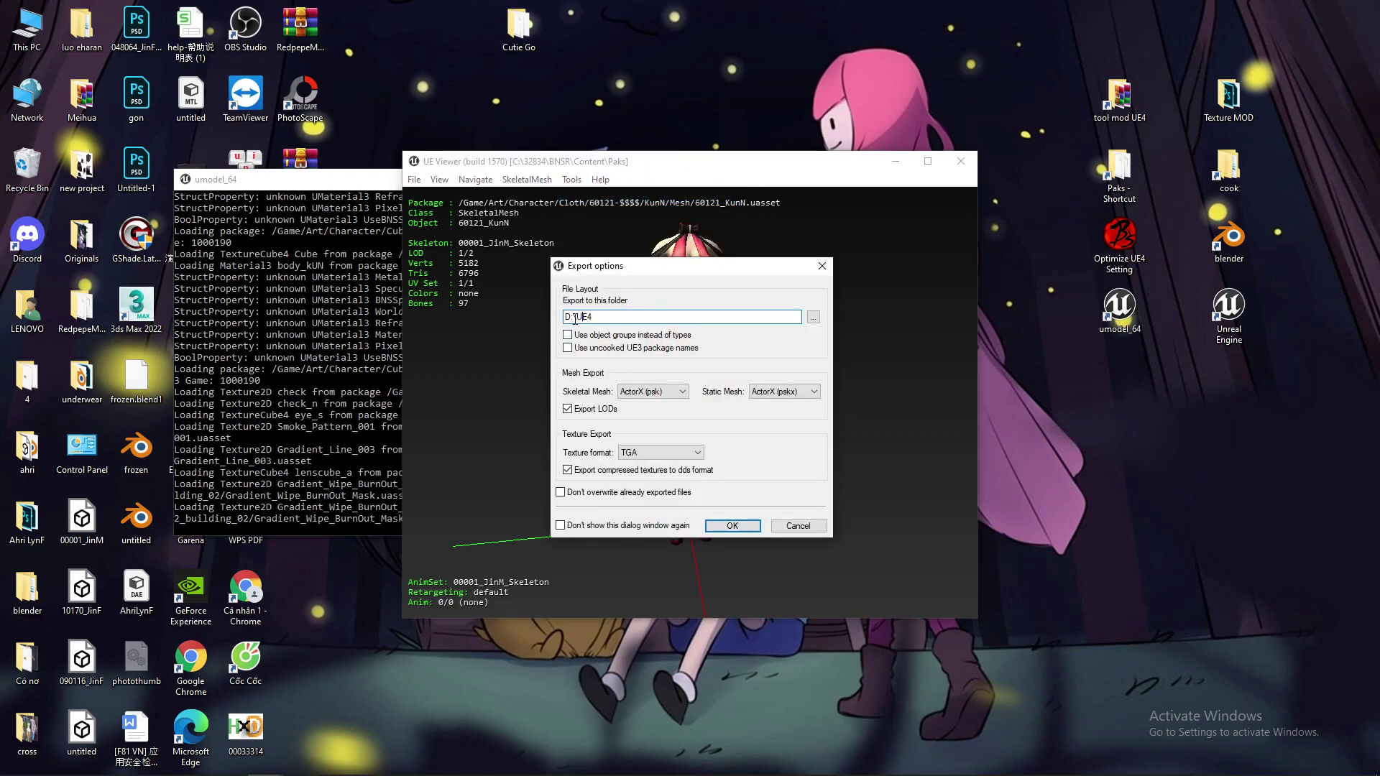
click(594, 318)
click(718, 525)
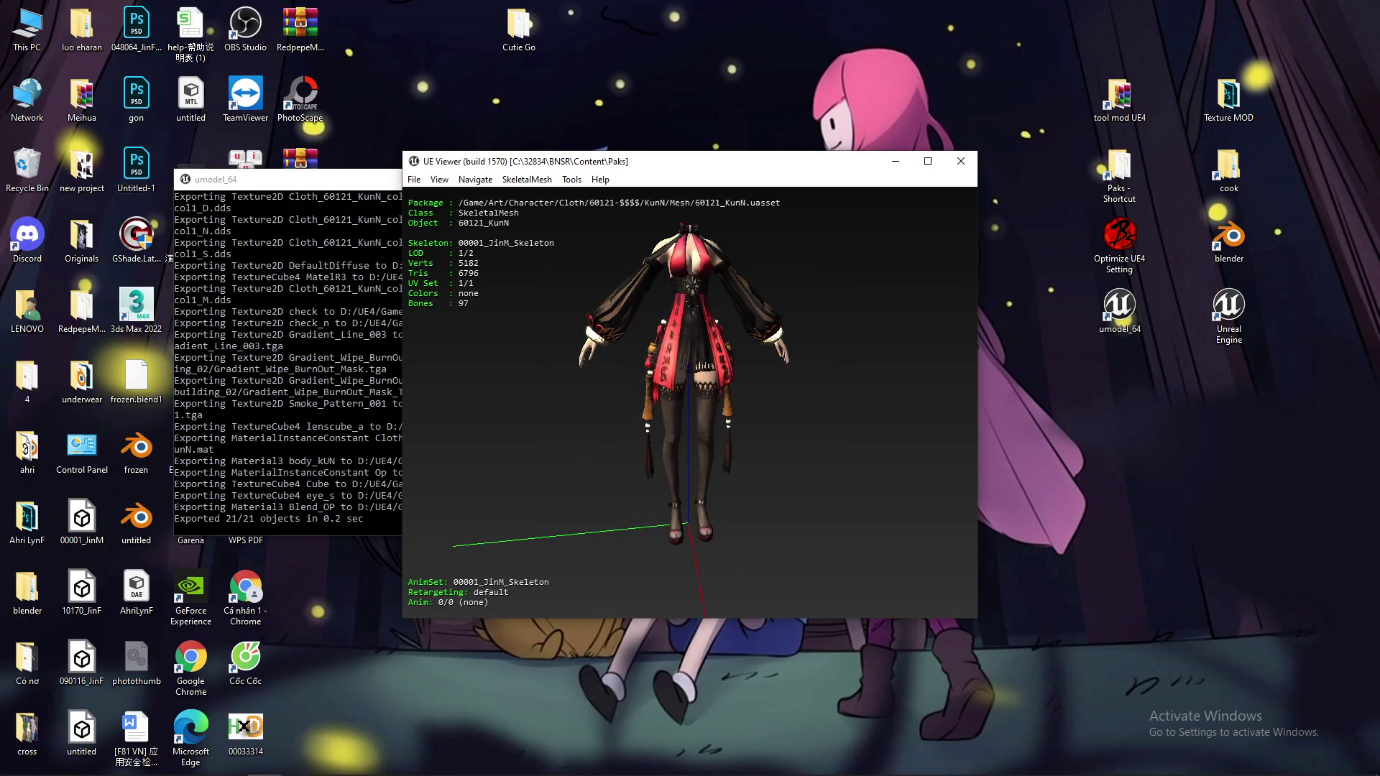
Switch to File Explorer, open the UE4 export folder on drive D and select its Game folder
click(88, 767)
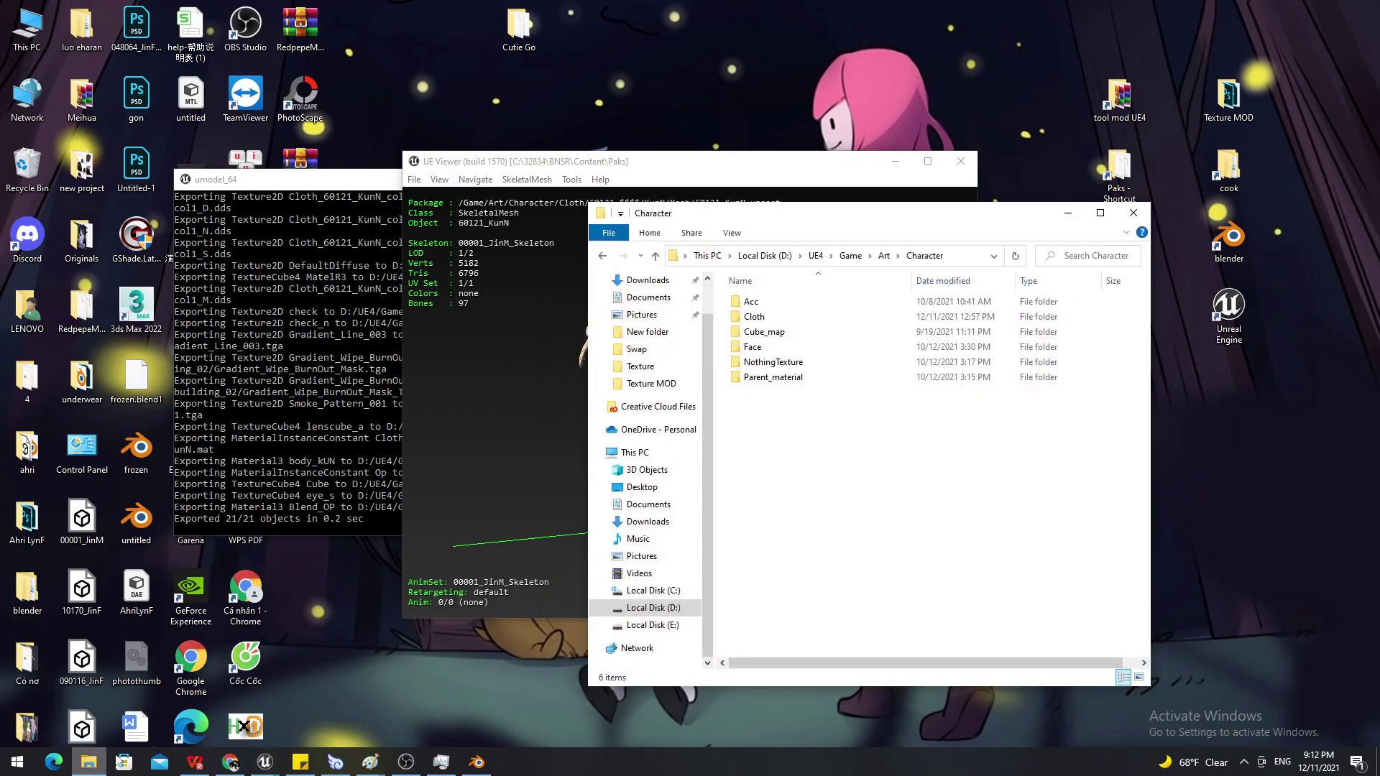
click(650, 608)
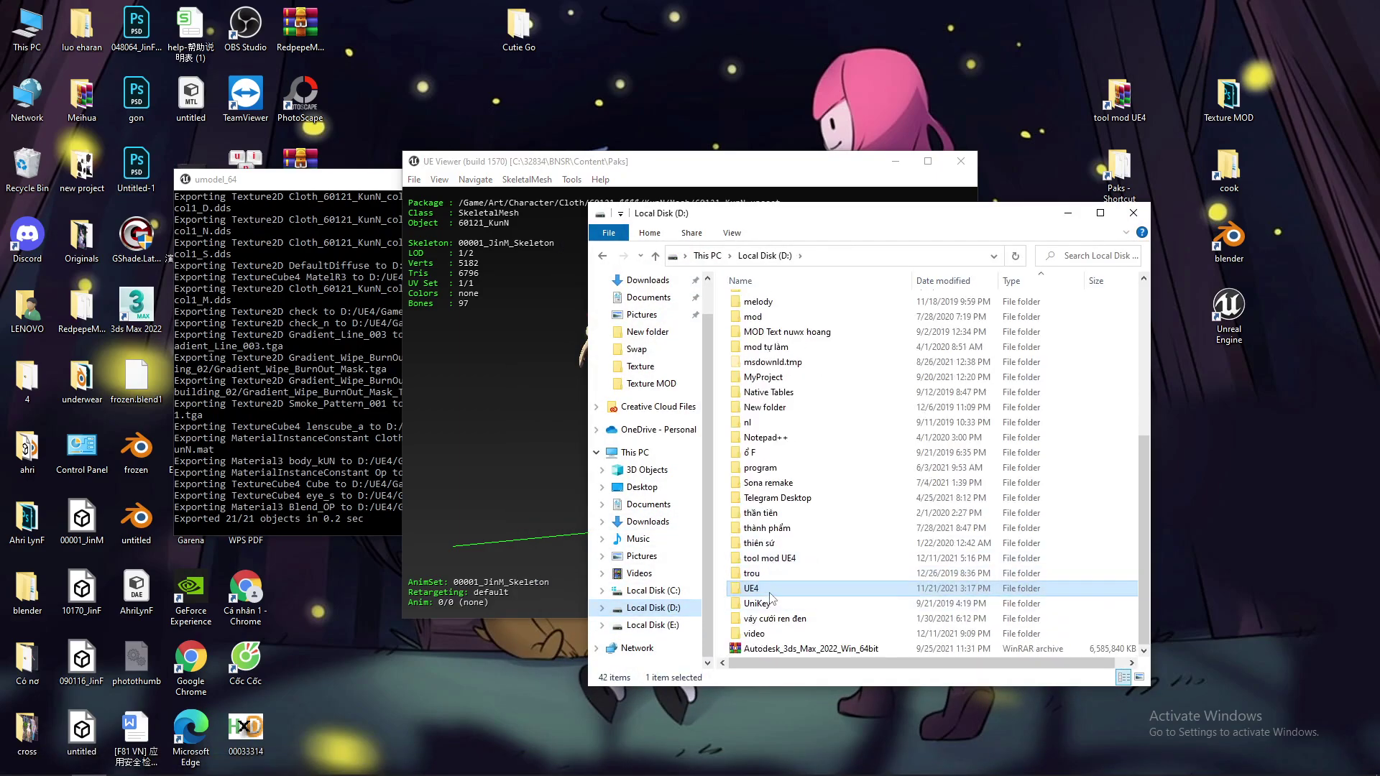
double_click(767, 591)
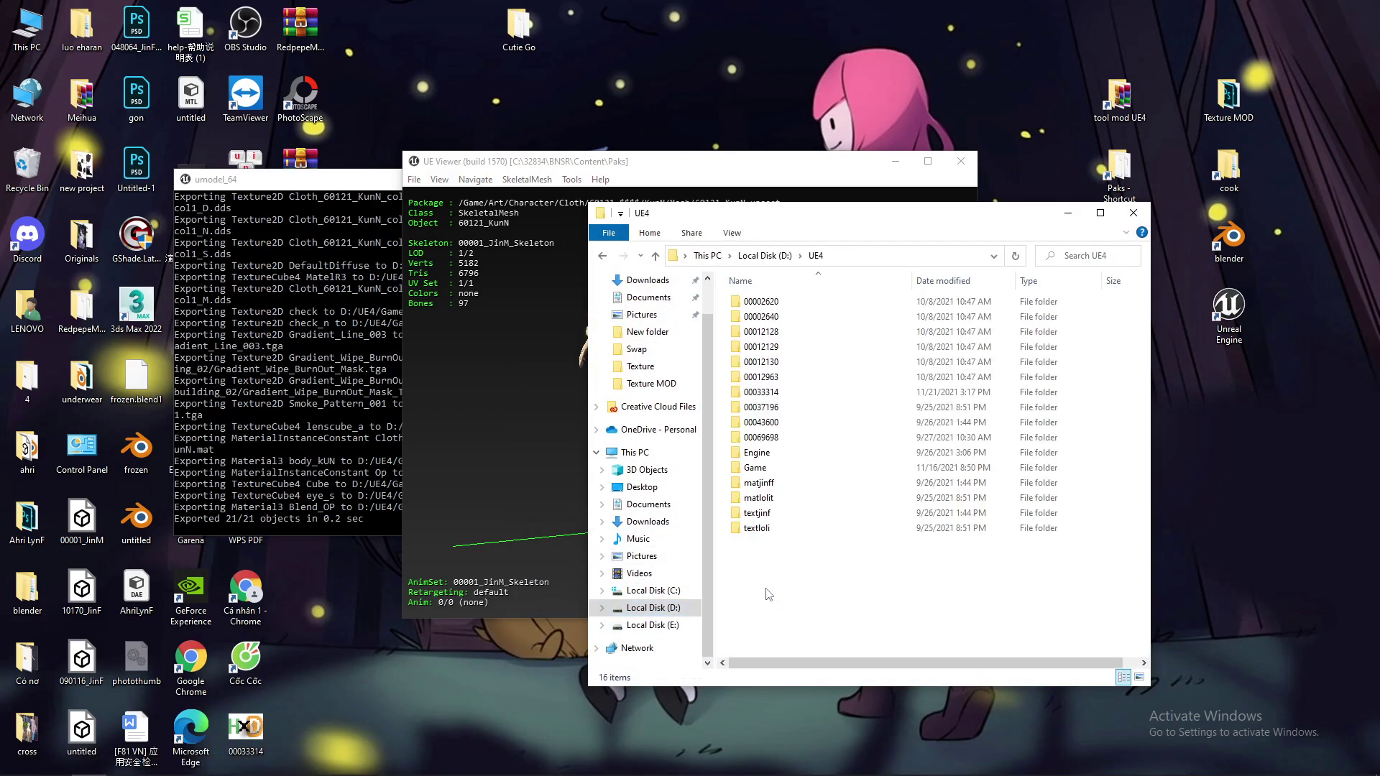
click(754, 470)
Return to UE Viewer, reopen the package list and collapse the Cloth and Character folders
click(540, 444)
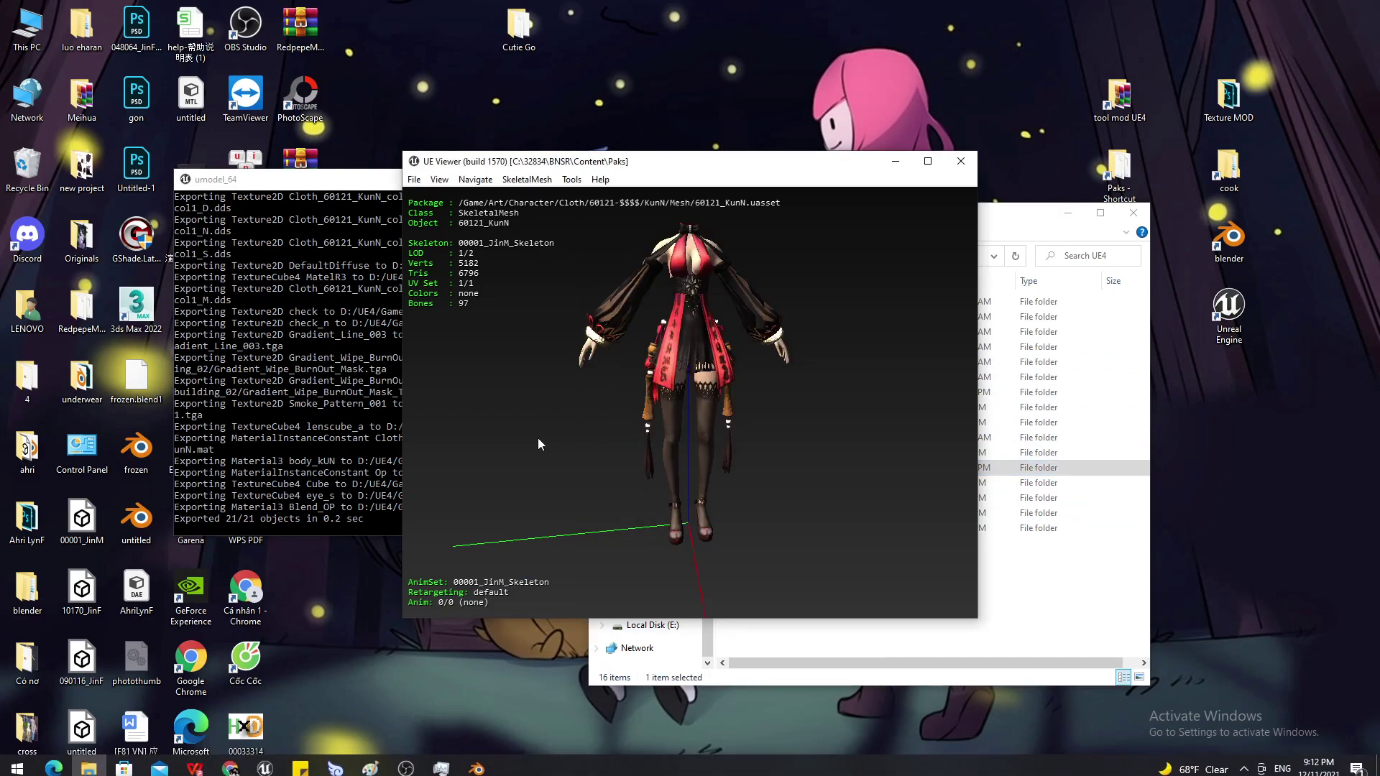
key(o)
scroll(300, 329, up, 15)
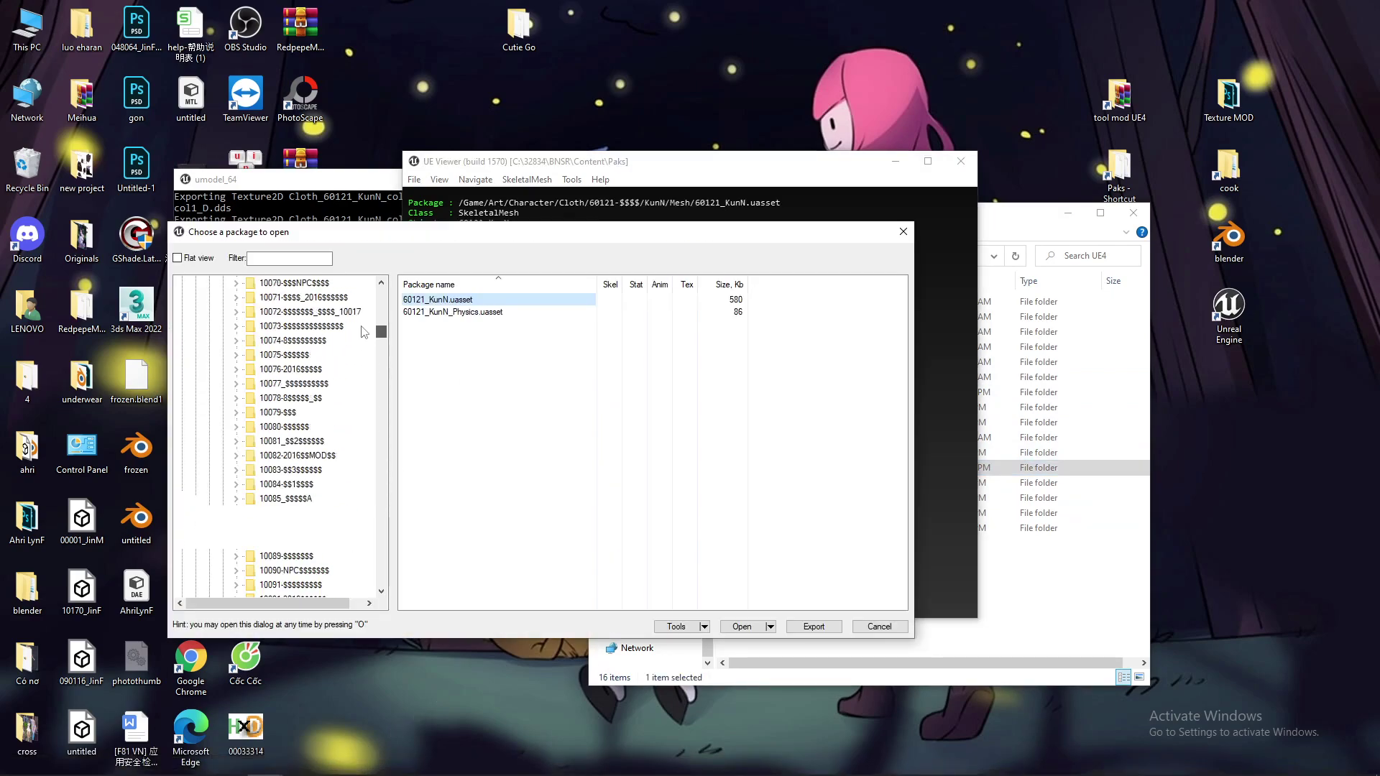
click(222, 412)
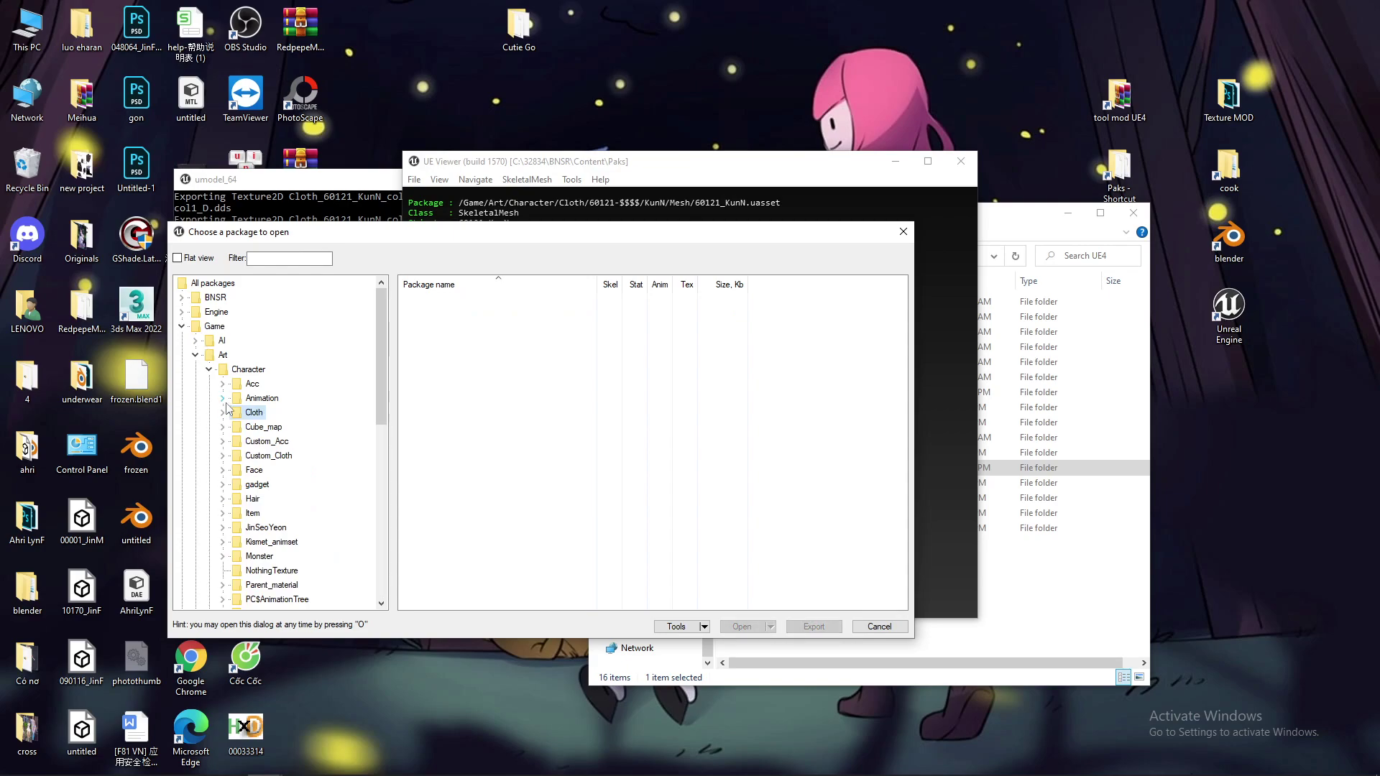
click(209, 370)
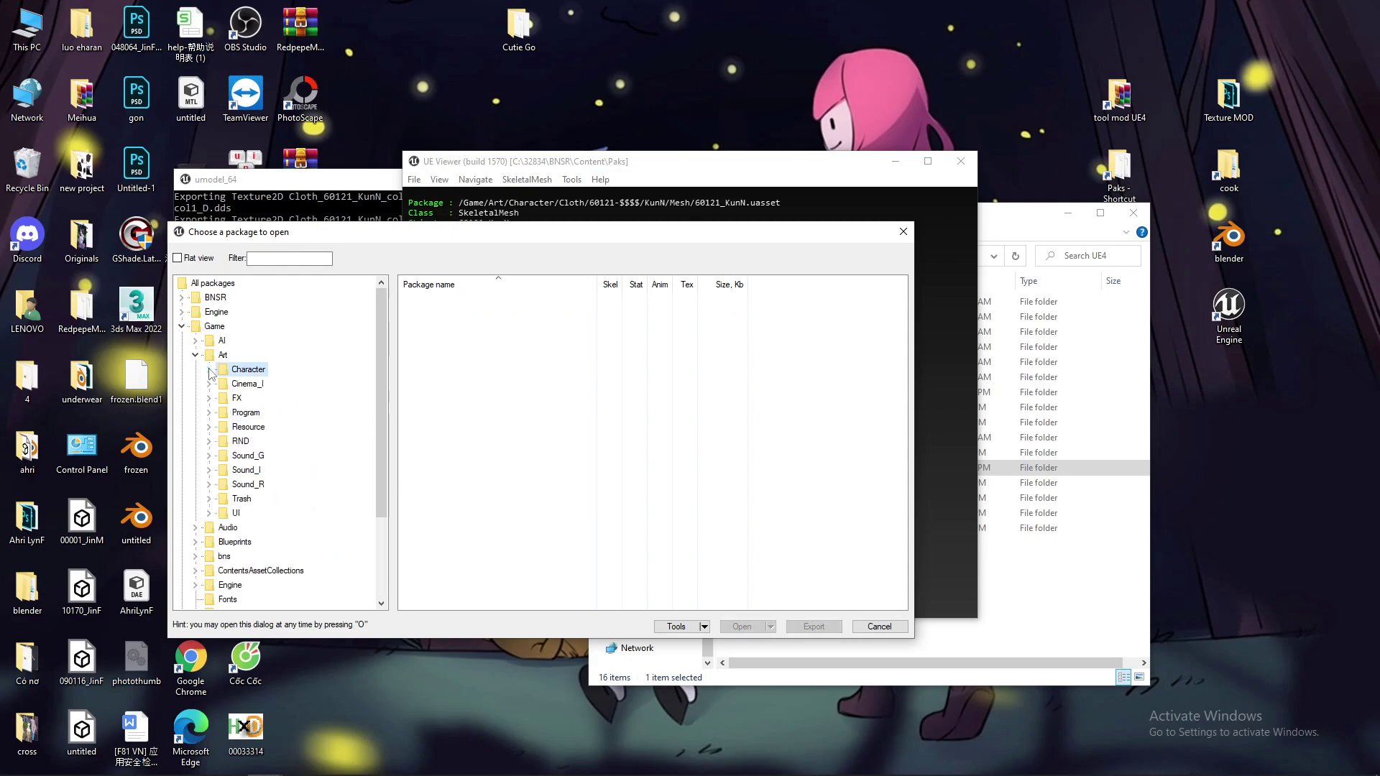
Switch to File Explorer and browse the exported files through Game, Art and Character to the Cloth folder
click(986, 470)
double_click(753, 469)
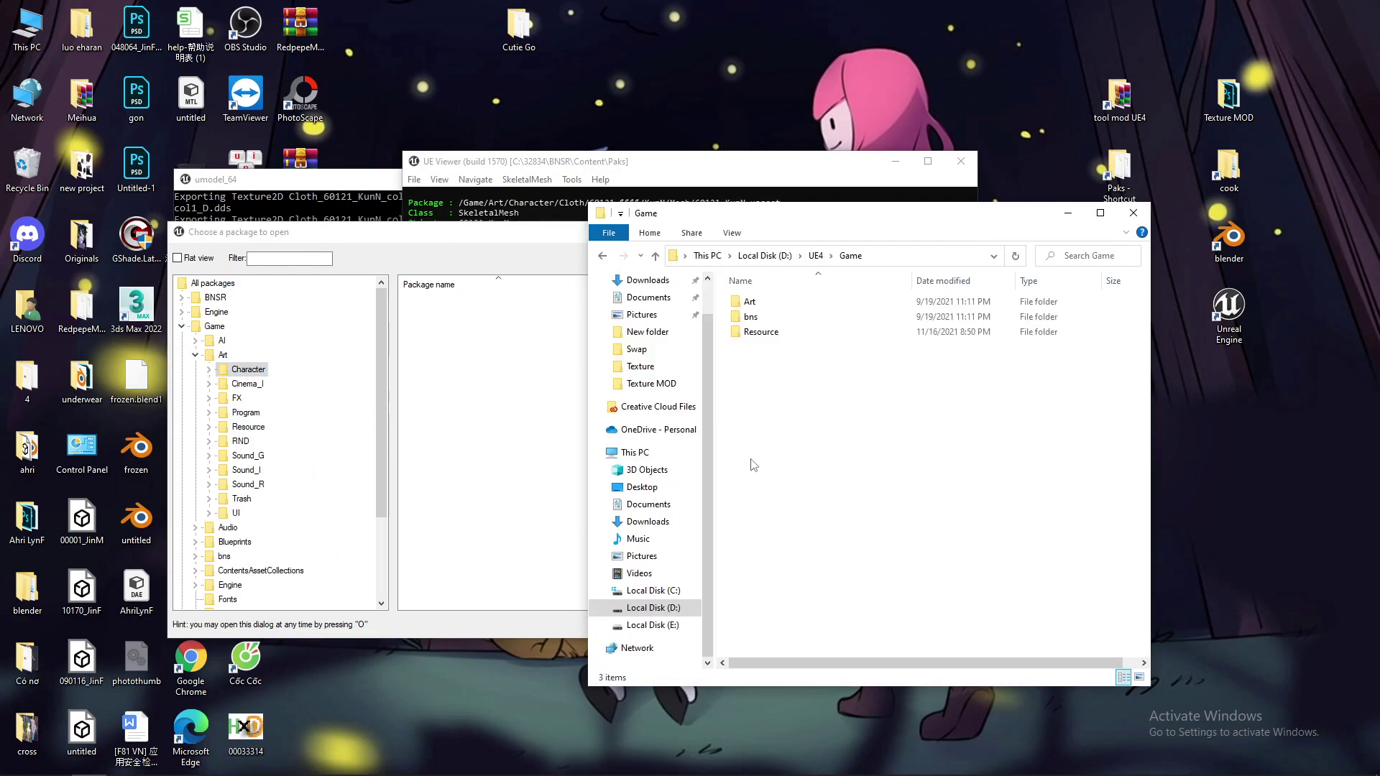
double_click(749, 302)
double_click(751, 302)
click(751, 302)
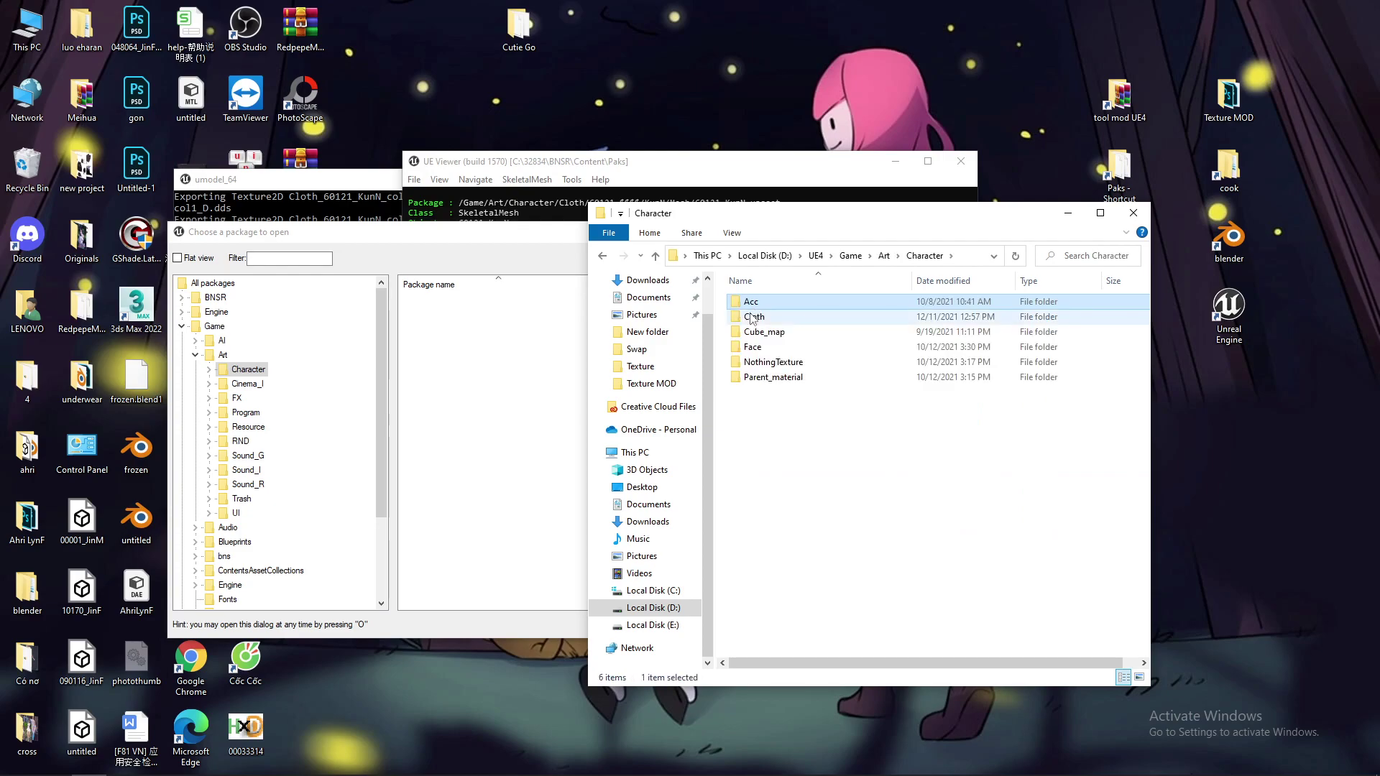
double_click(754, 317)
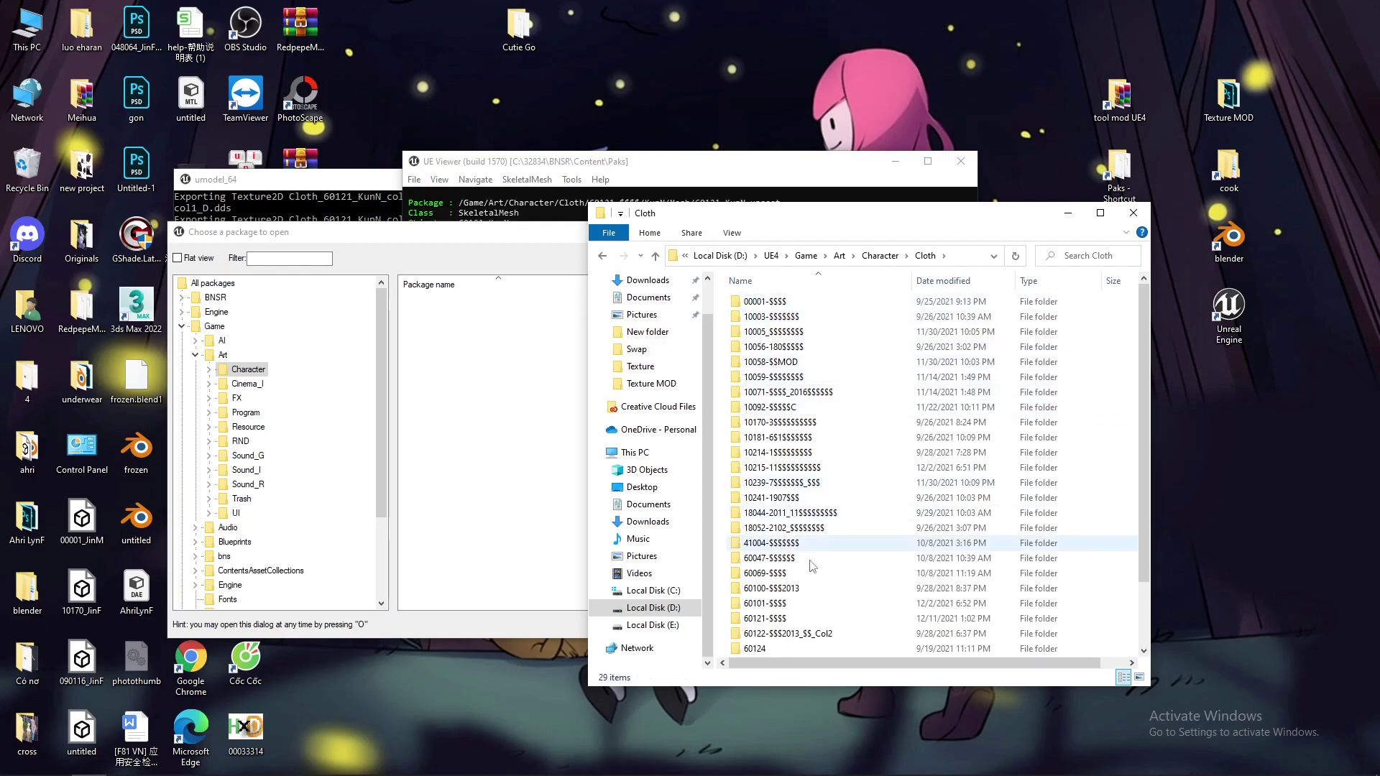
Open the exported 60121-$$$$ outfit folder and go through KunN to its Mesh folder
click(763, 544)
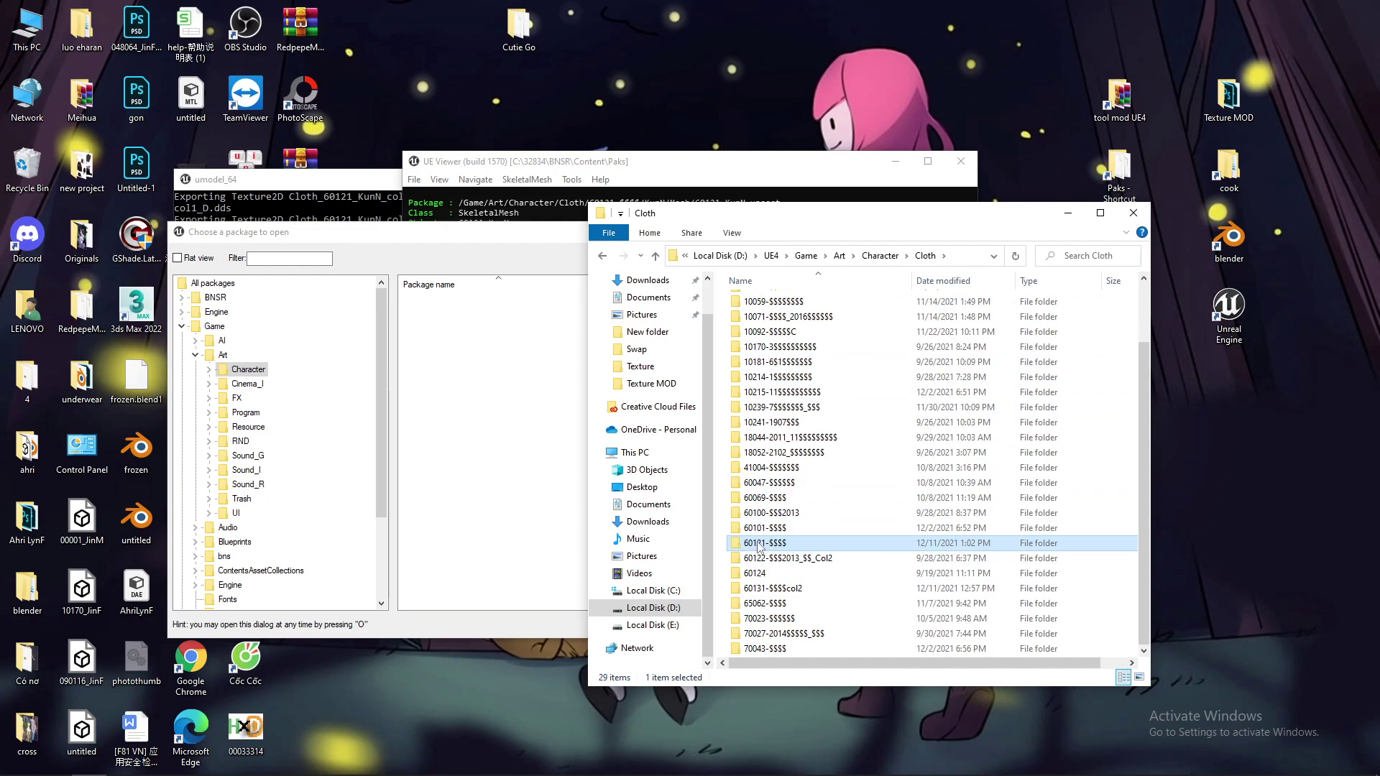
double_click(764, 544)
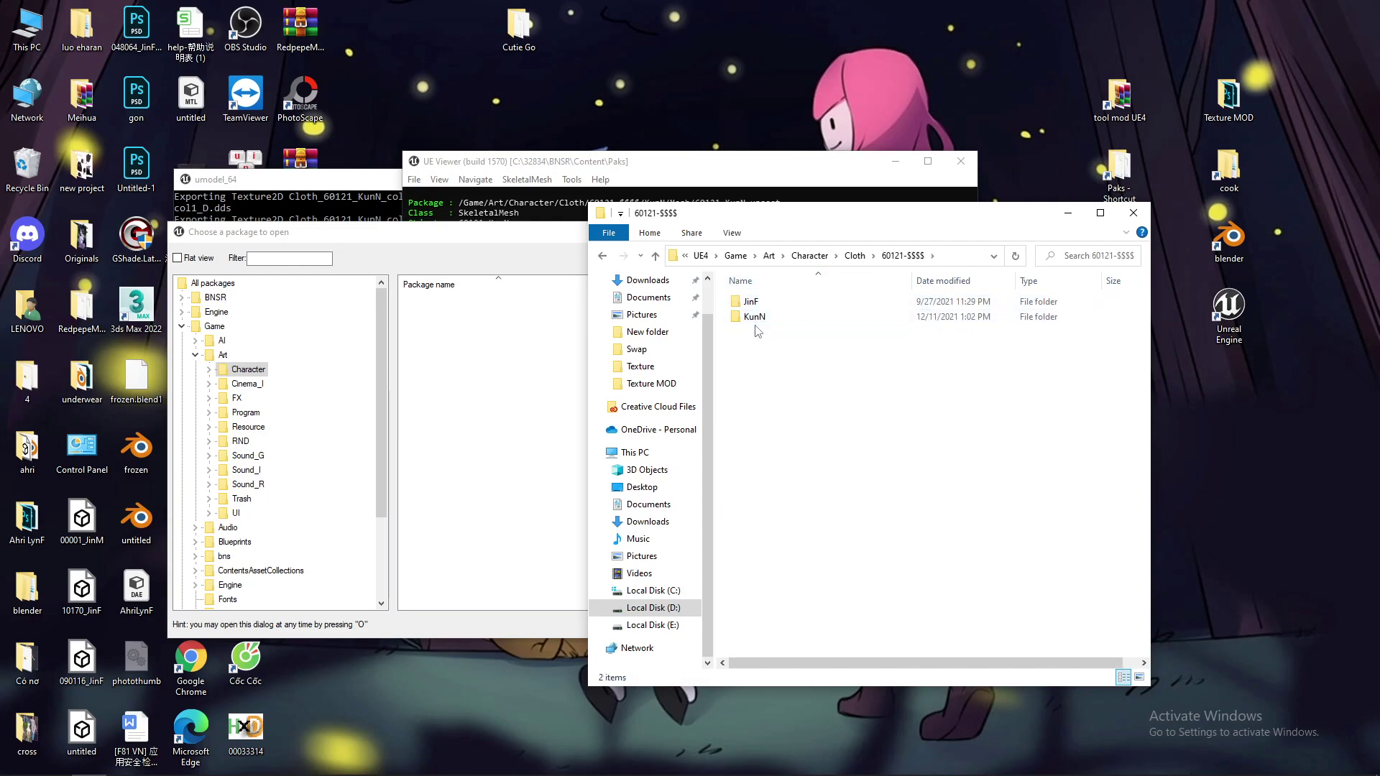
click(755, 318)
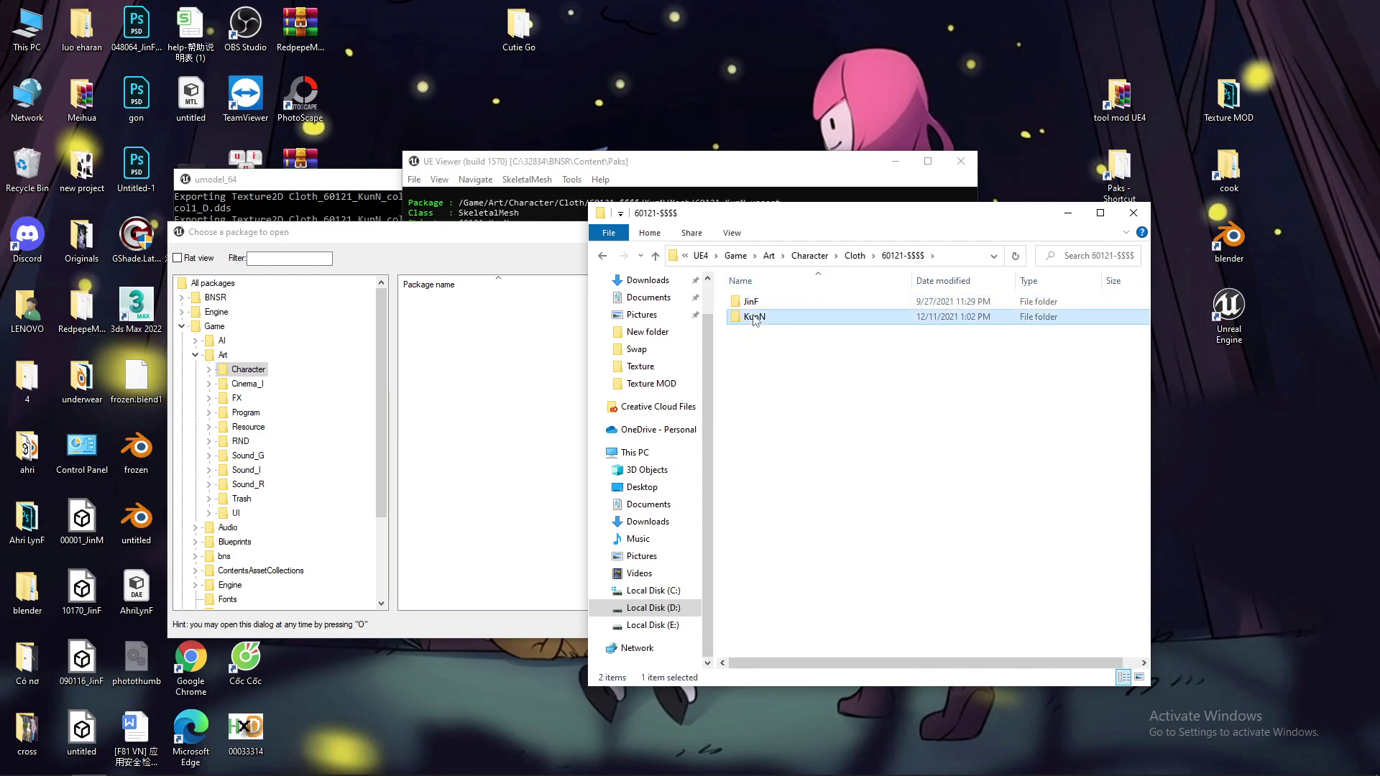
double_click(755, 318)
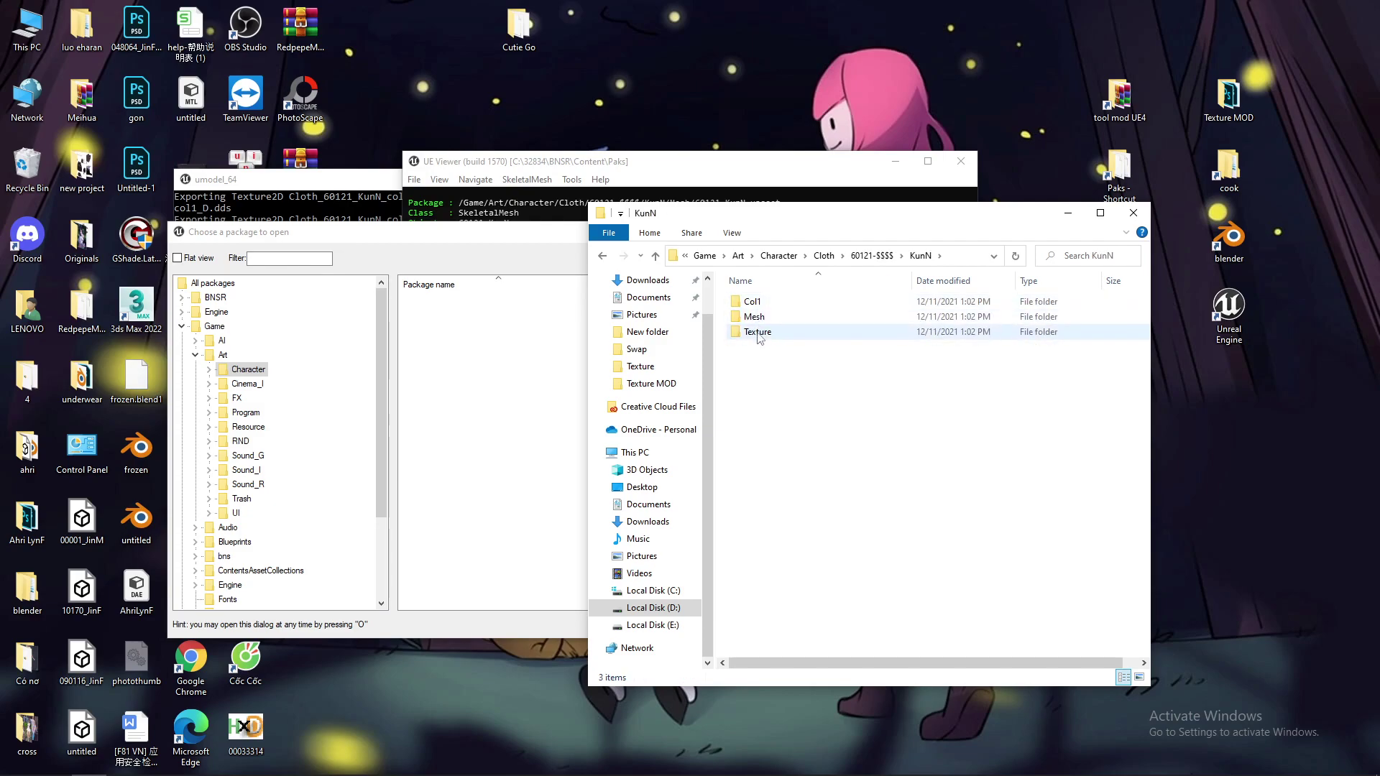
double_click(755, 318)
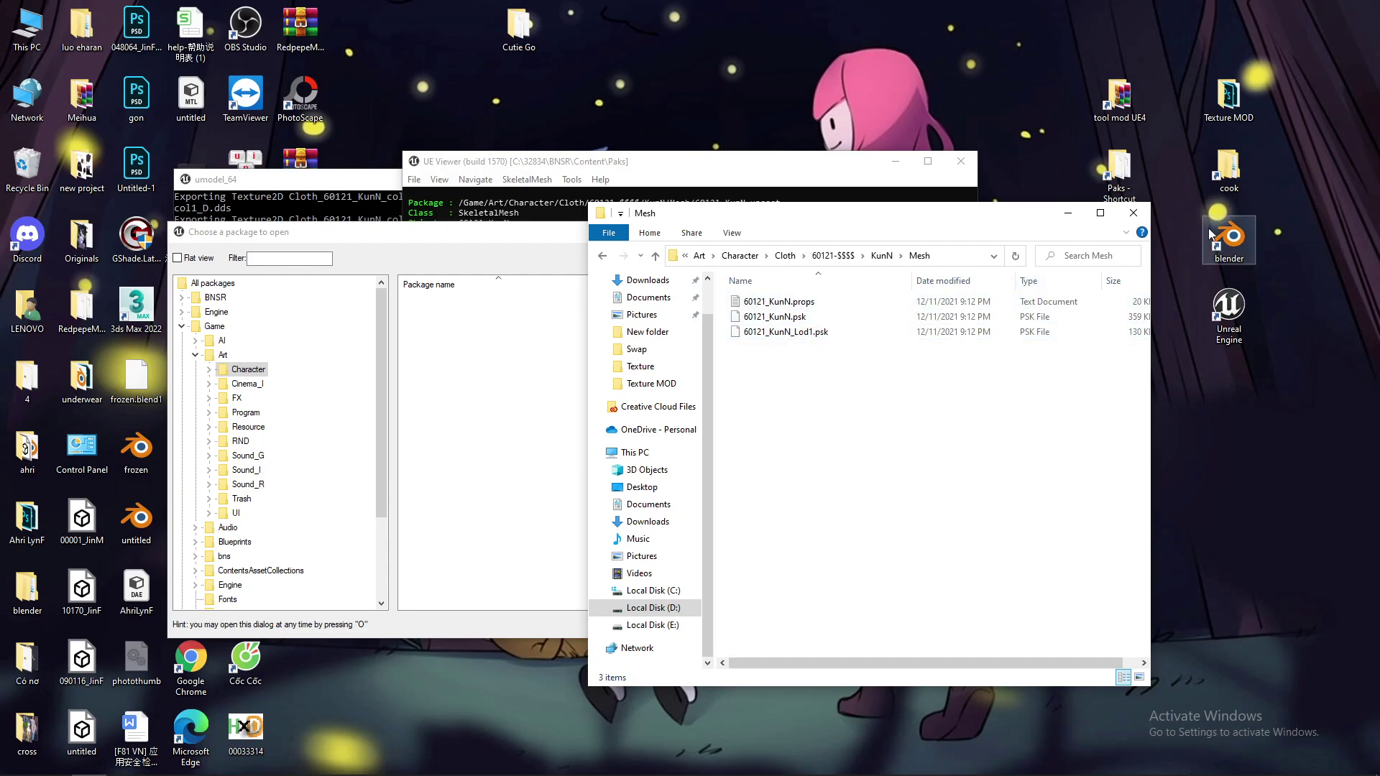
Switch to Blender and clear the new scene by deleting the default camera, cube and light
double_click(1246, 238)
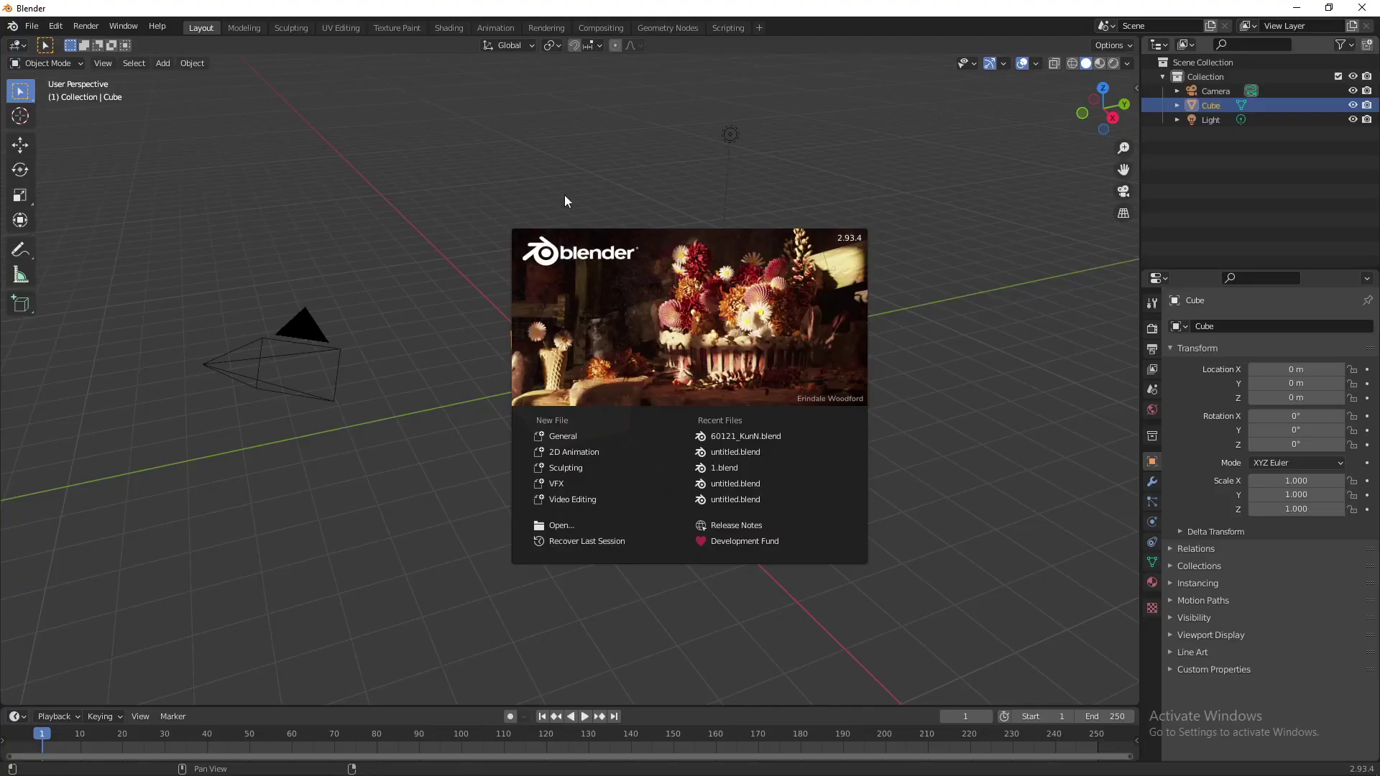
click(569, 182)
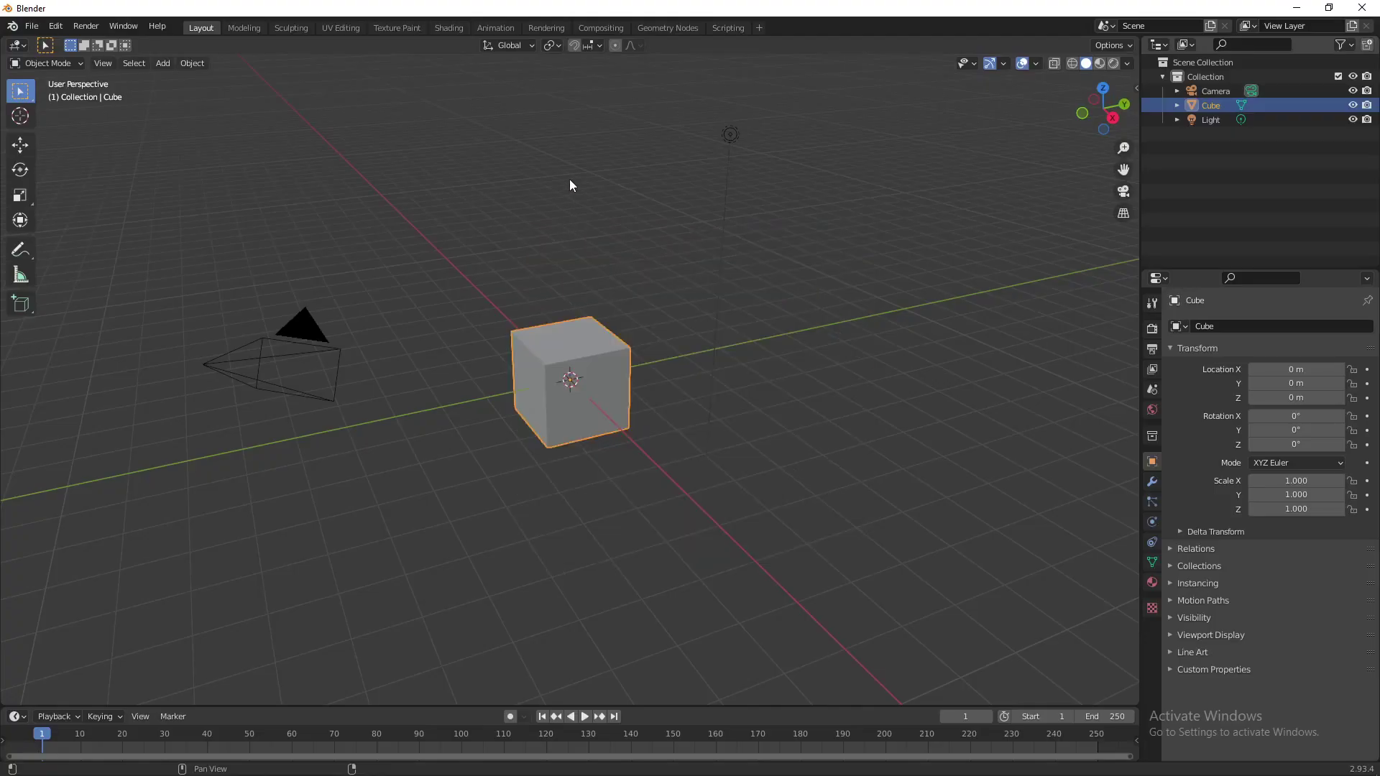
click(304, 334)
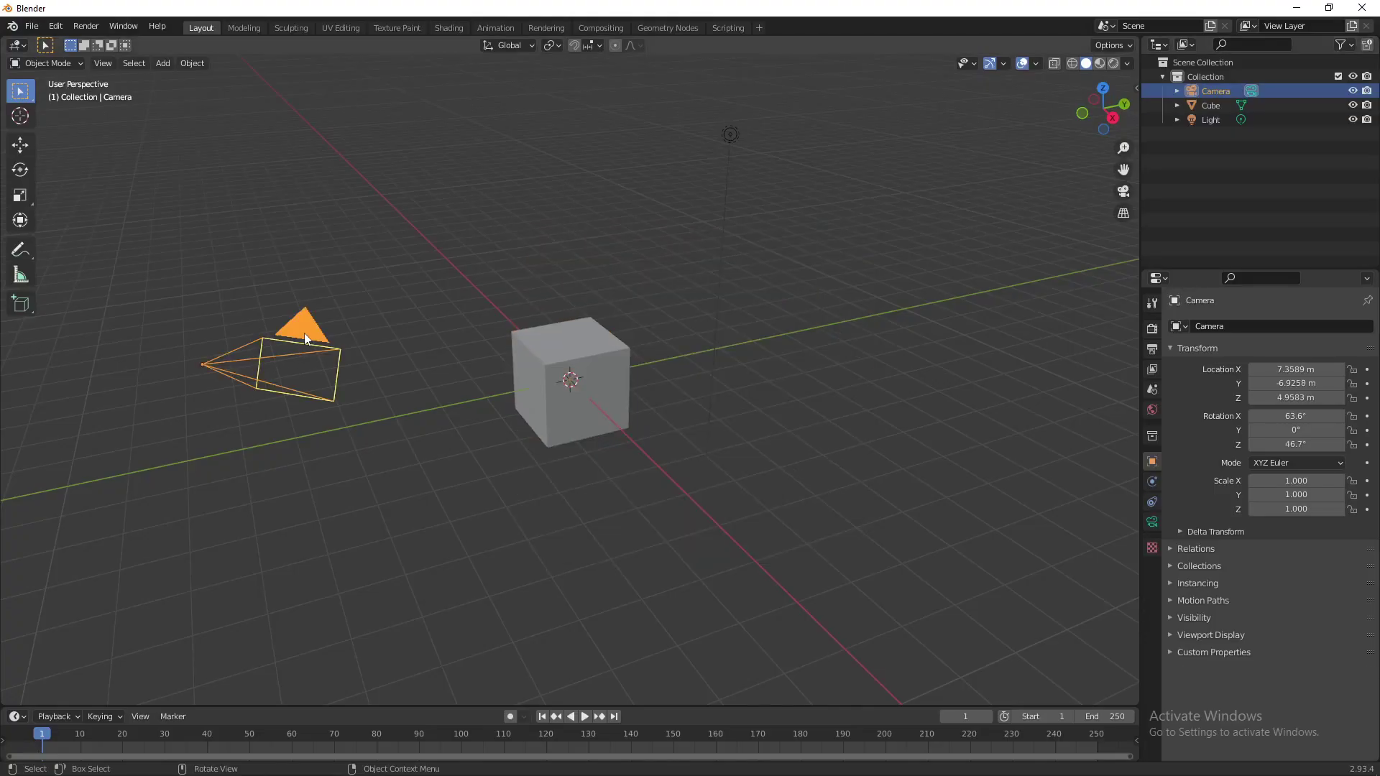
click(281, 481)
click(244, 340)
key(Delete)
click(542, 339)
key(Delete)
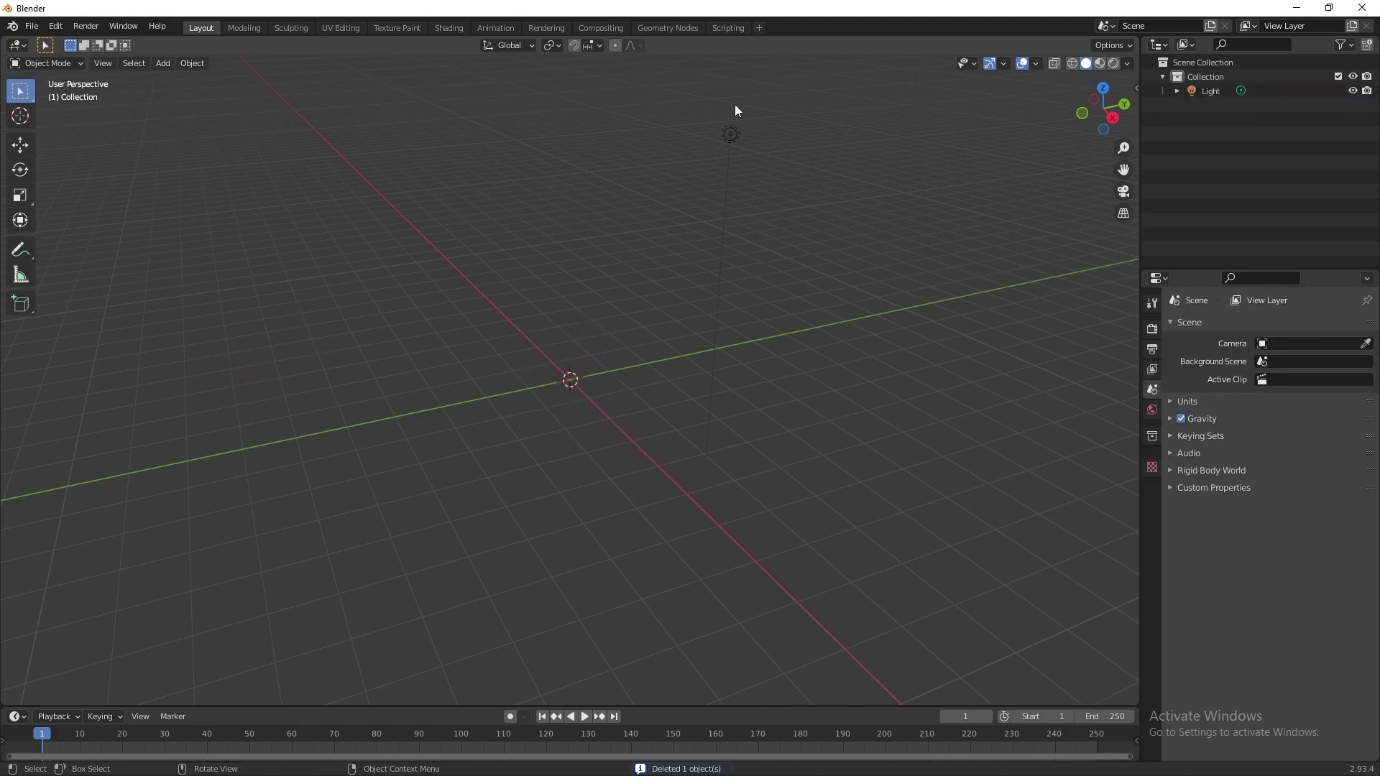
click(731, 134)
key(Delete)
Start a Skeleton Mesh (.psk) import and browse to D:\UE4\Game\Art\Character\Cloth
click(31, 26)
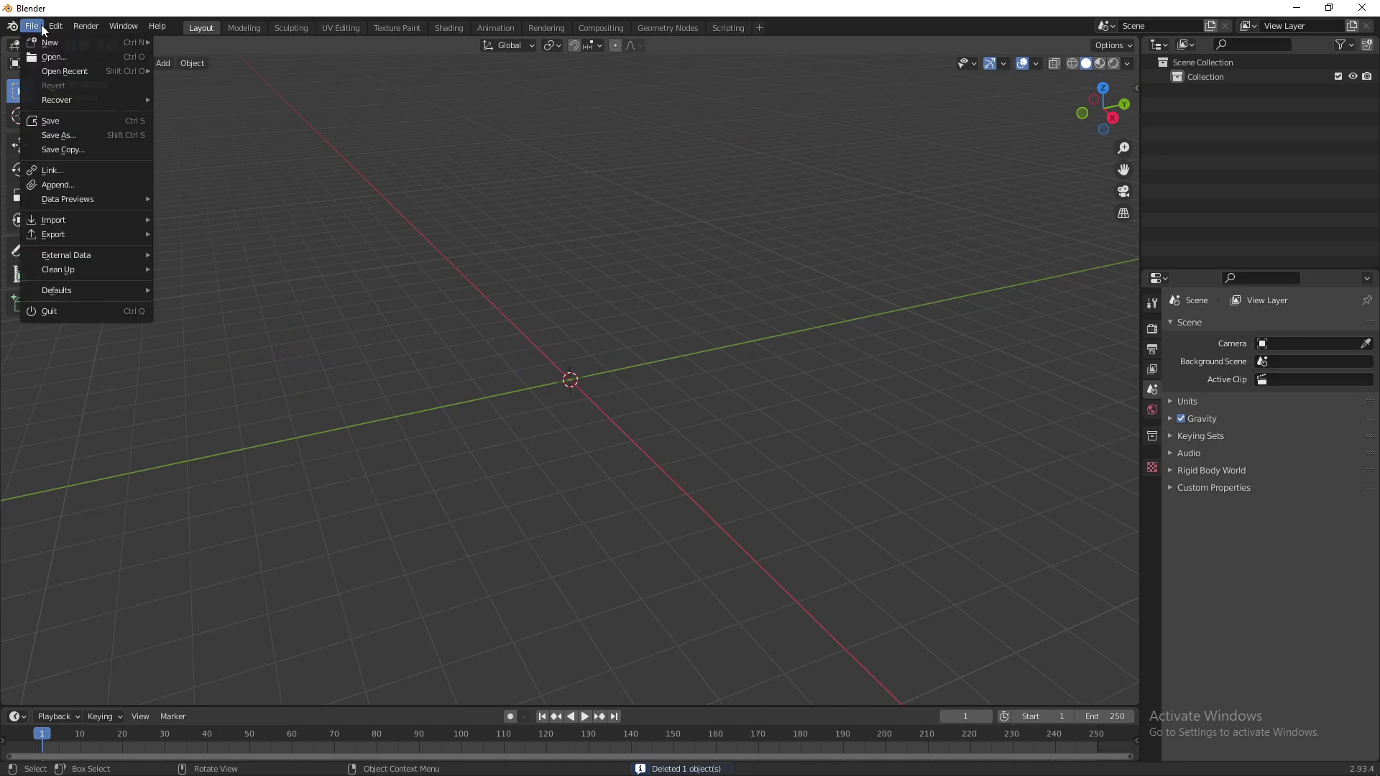
mouse_move(57, 220)
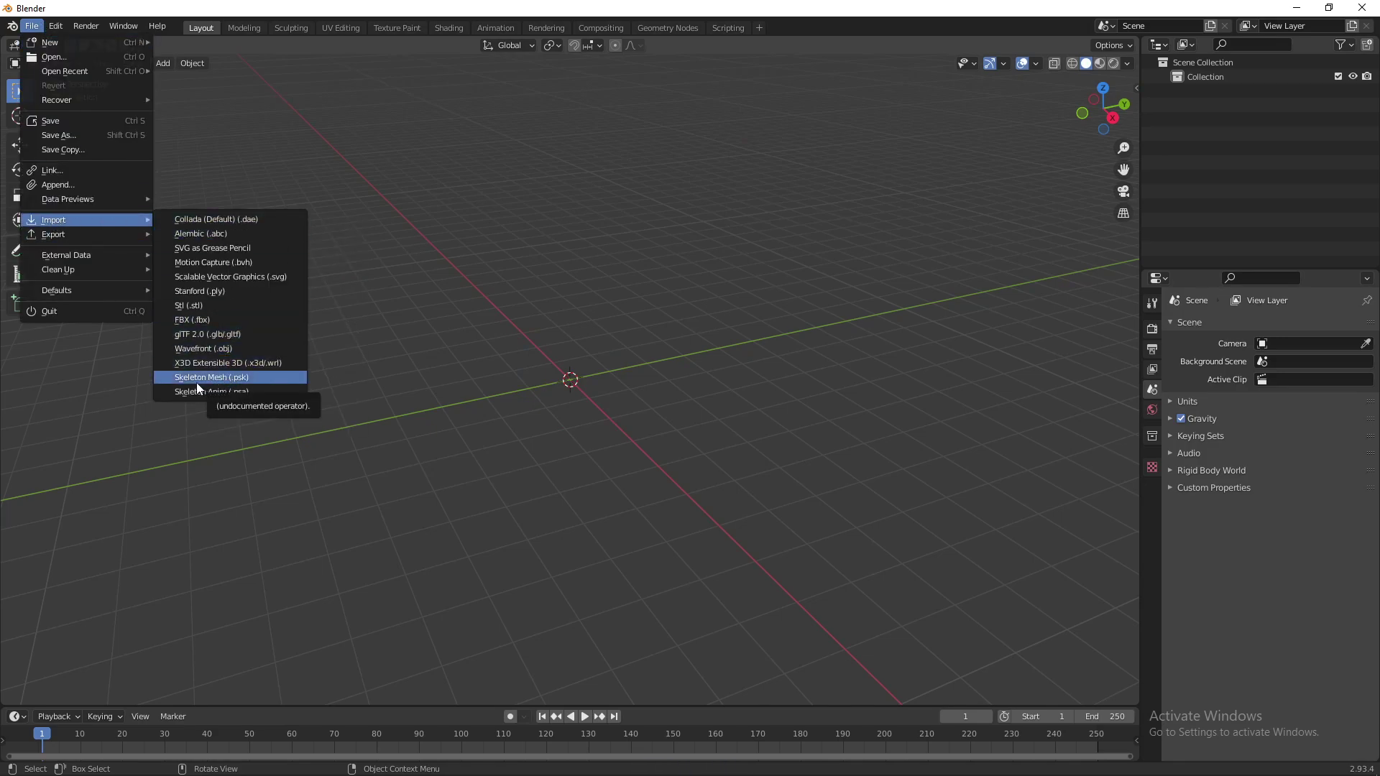
click(240, 385)
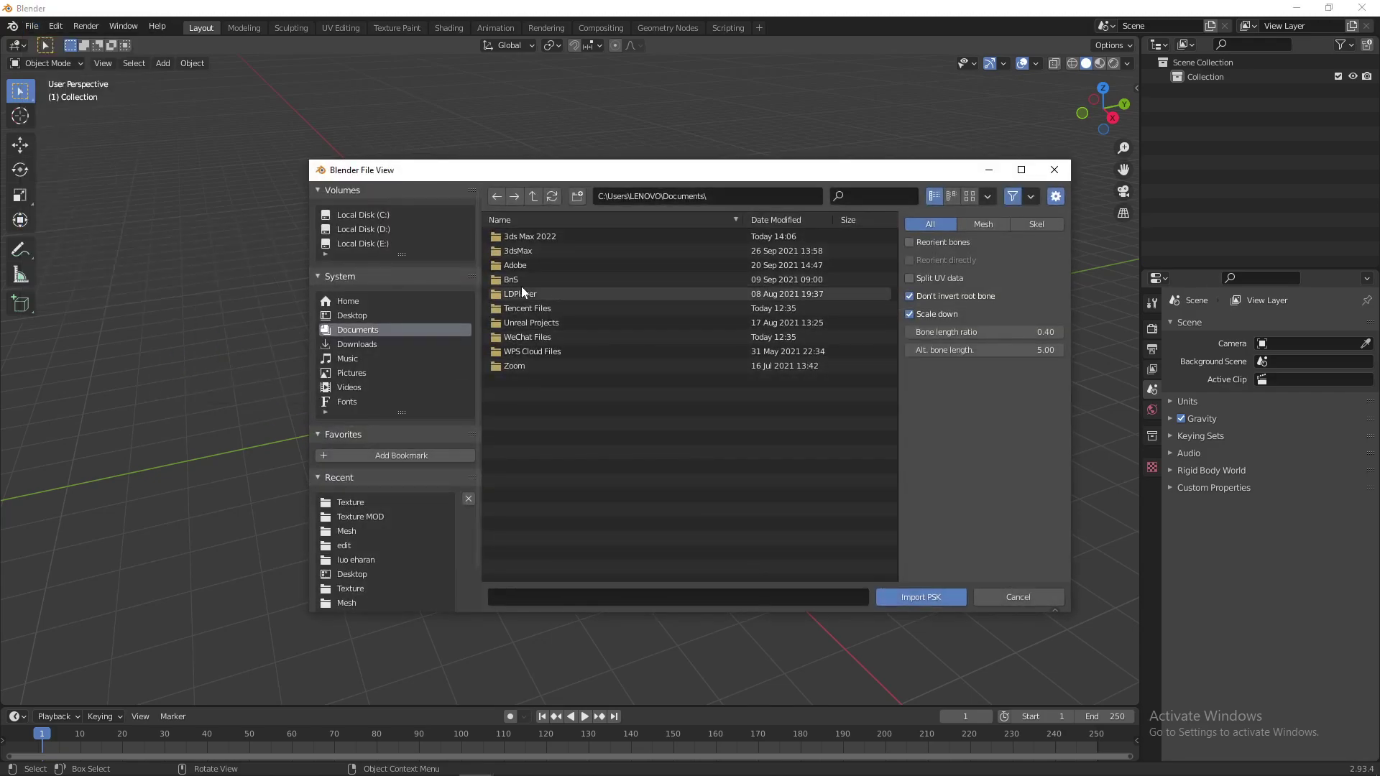
scroll(345, 531, down, 1)
scroll(374, 359, up, 1)
click(379, 228)
scroll(521, 539, down, 6)
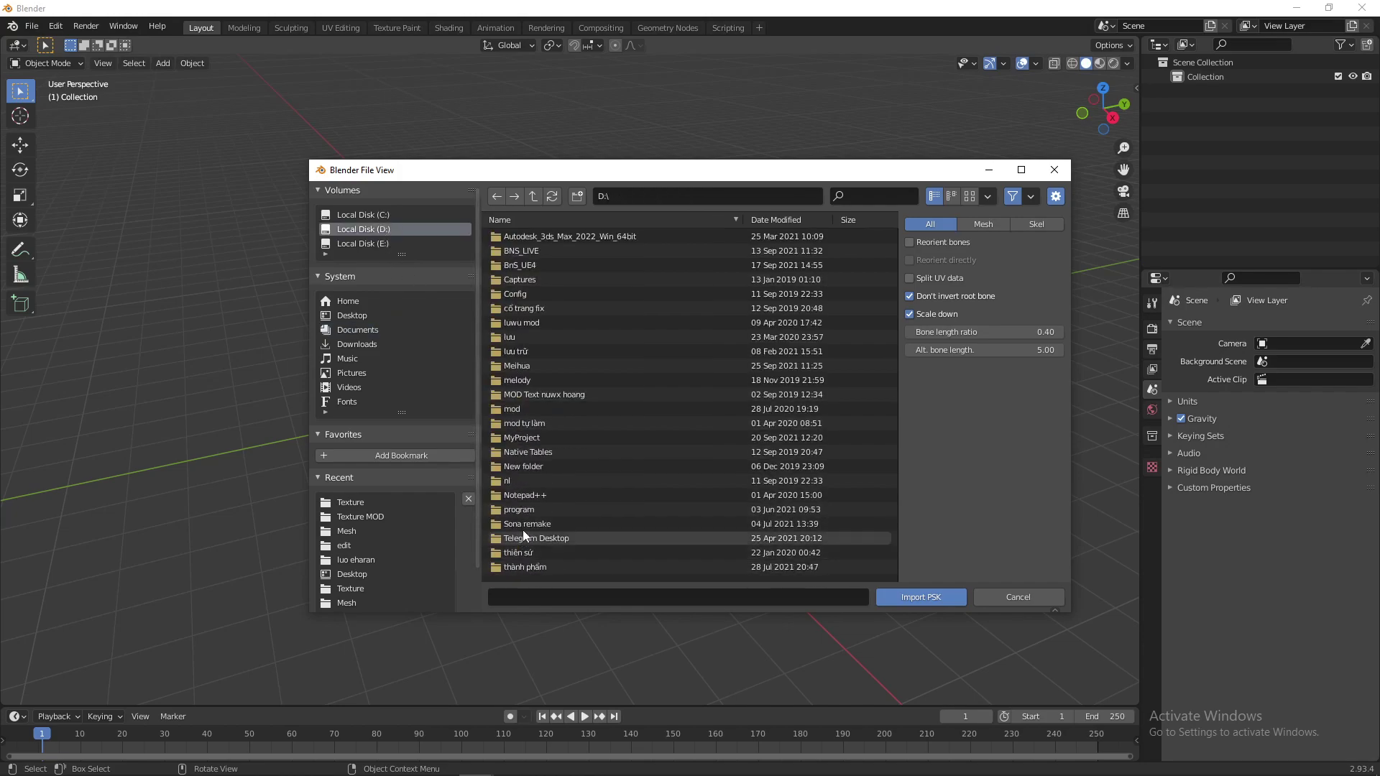
double_click(528, 518)
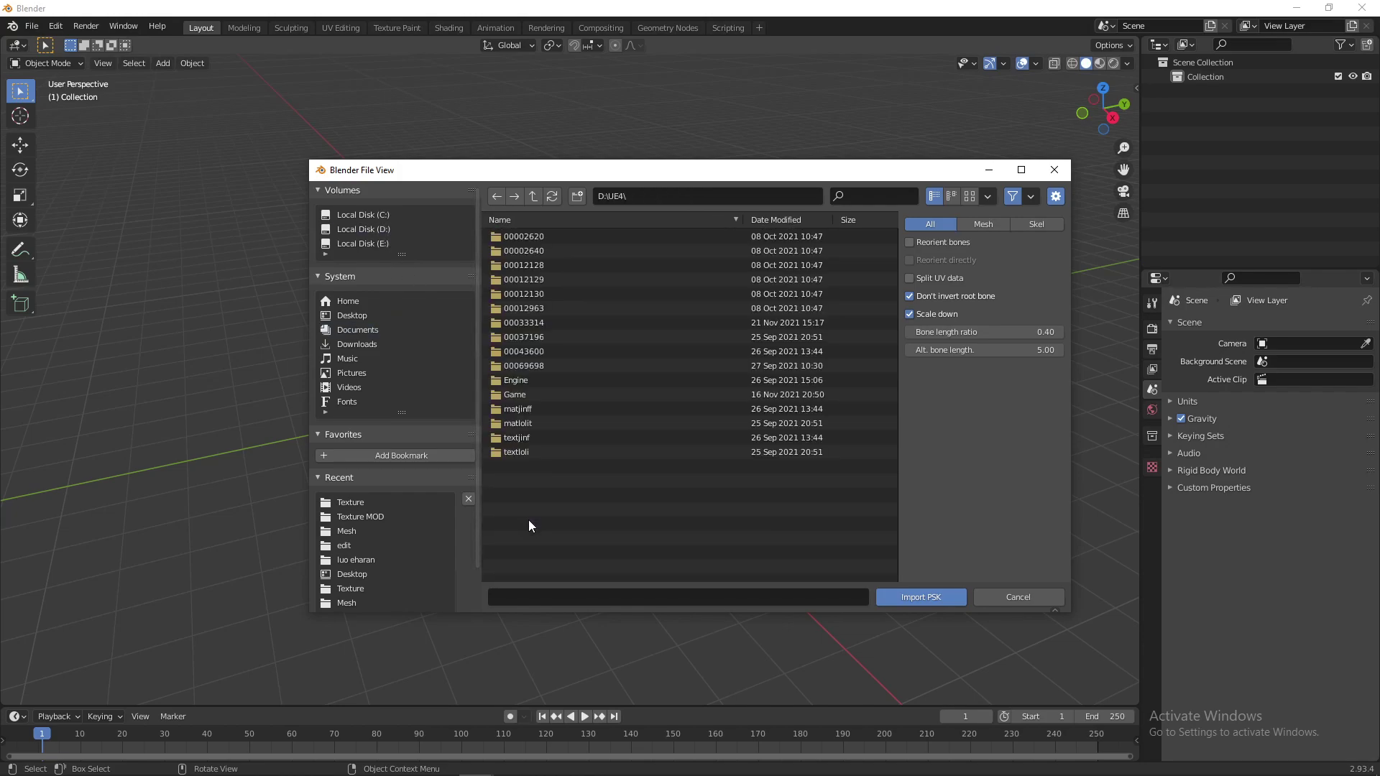
double_click(520, 395)
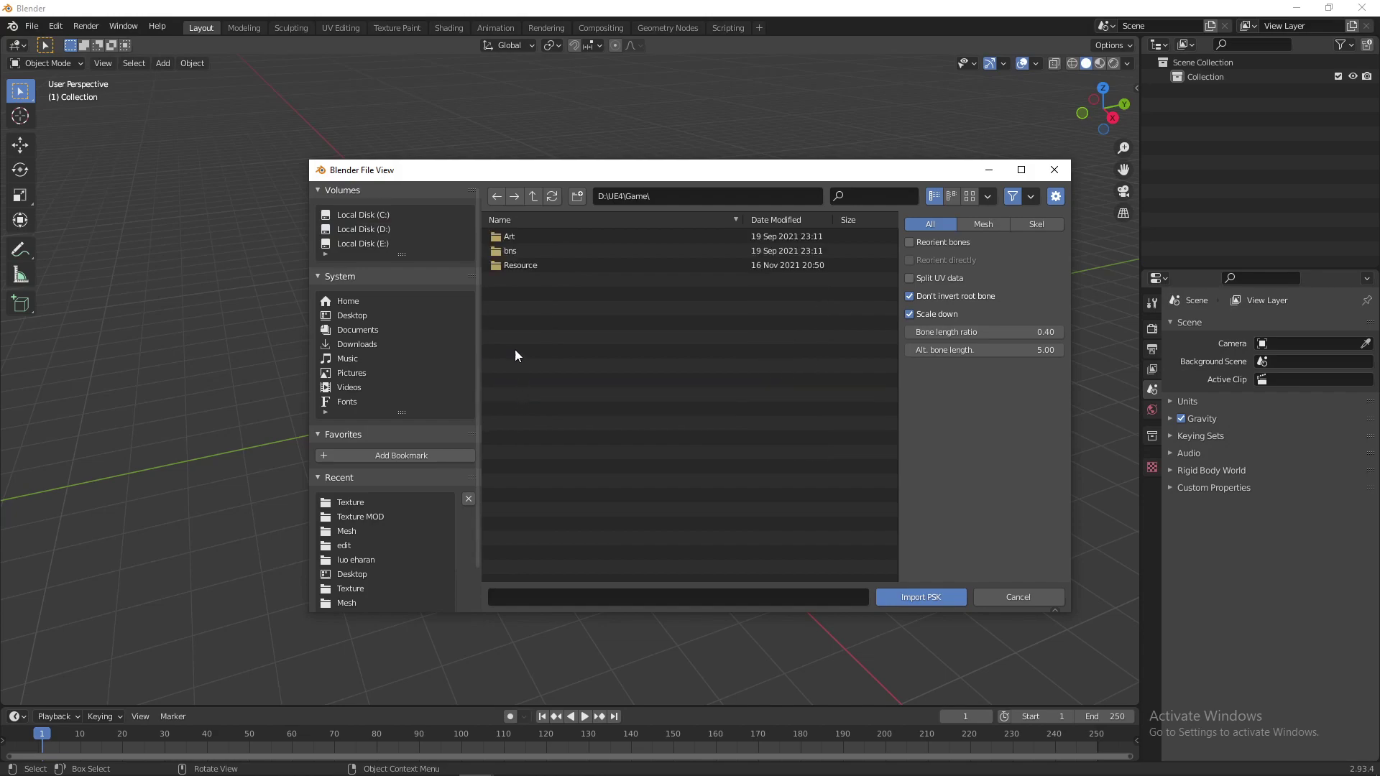
double_click(510, 235)
double_click(522, 232)
double_click(520, 250)
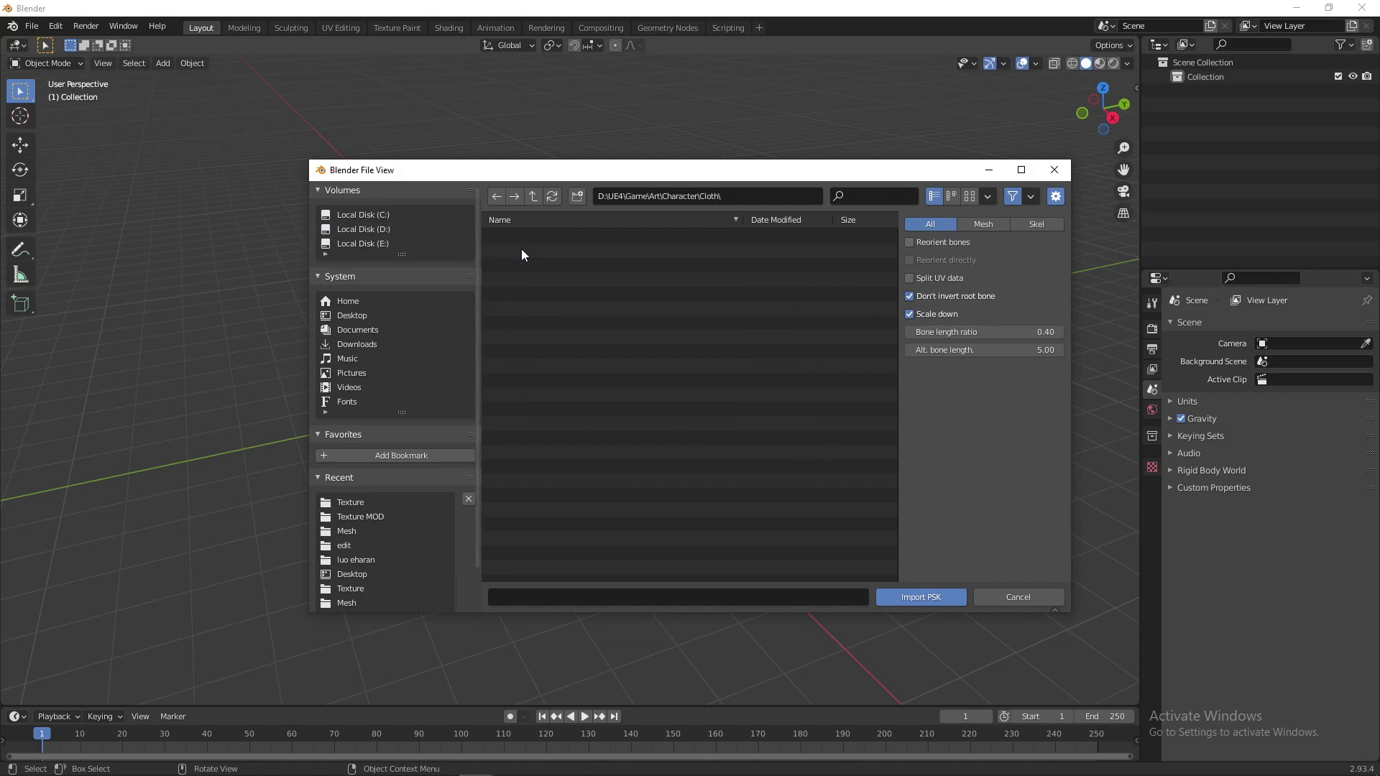
Go through 60121-$$$$ and KunN to the Mesh folder and choose 60121_KunN.psk for import
scroll(529, 345, down, 3)
click(539, 475)
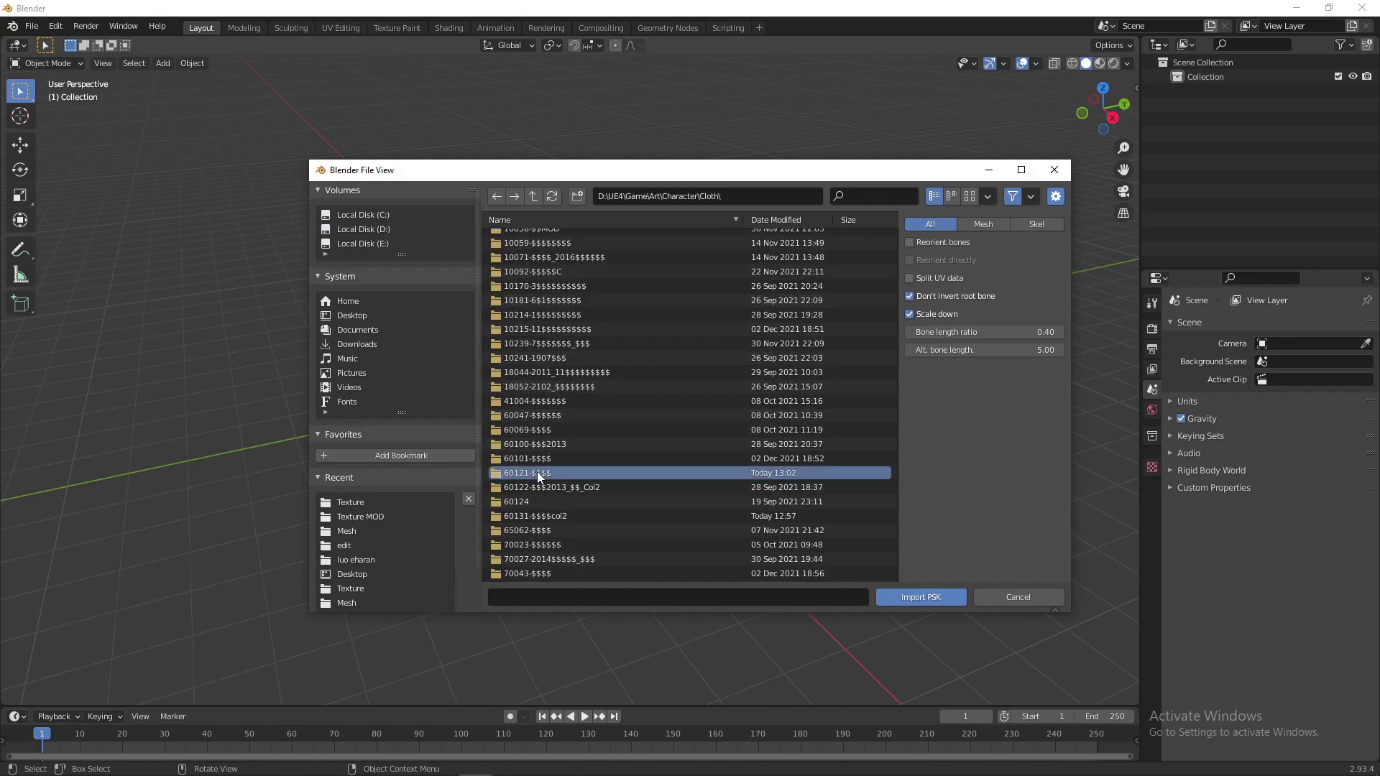
double_click(585, 474)
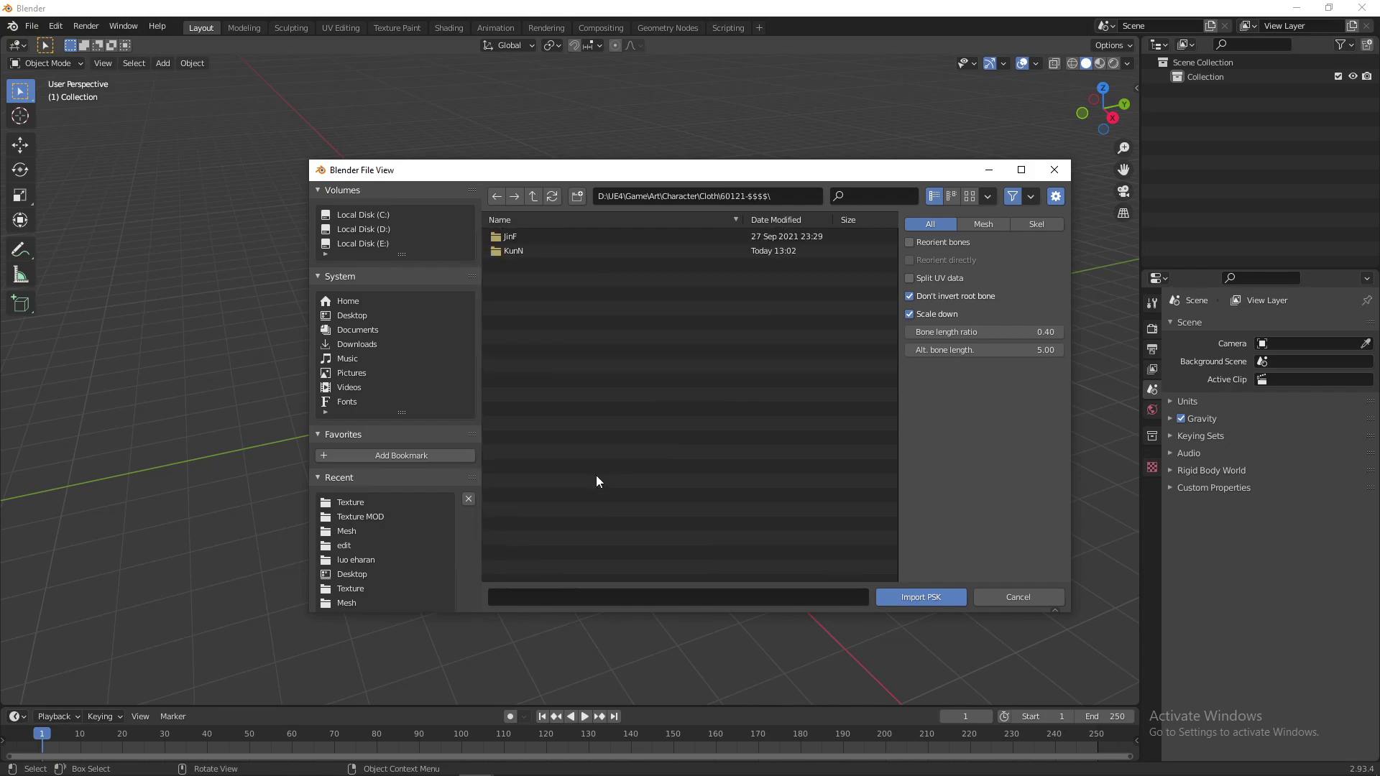
double_click(523, 252)
double_click(518, 253)
click(536, 237)
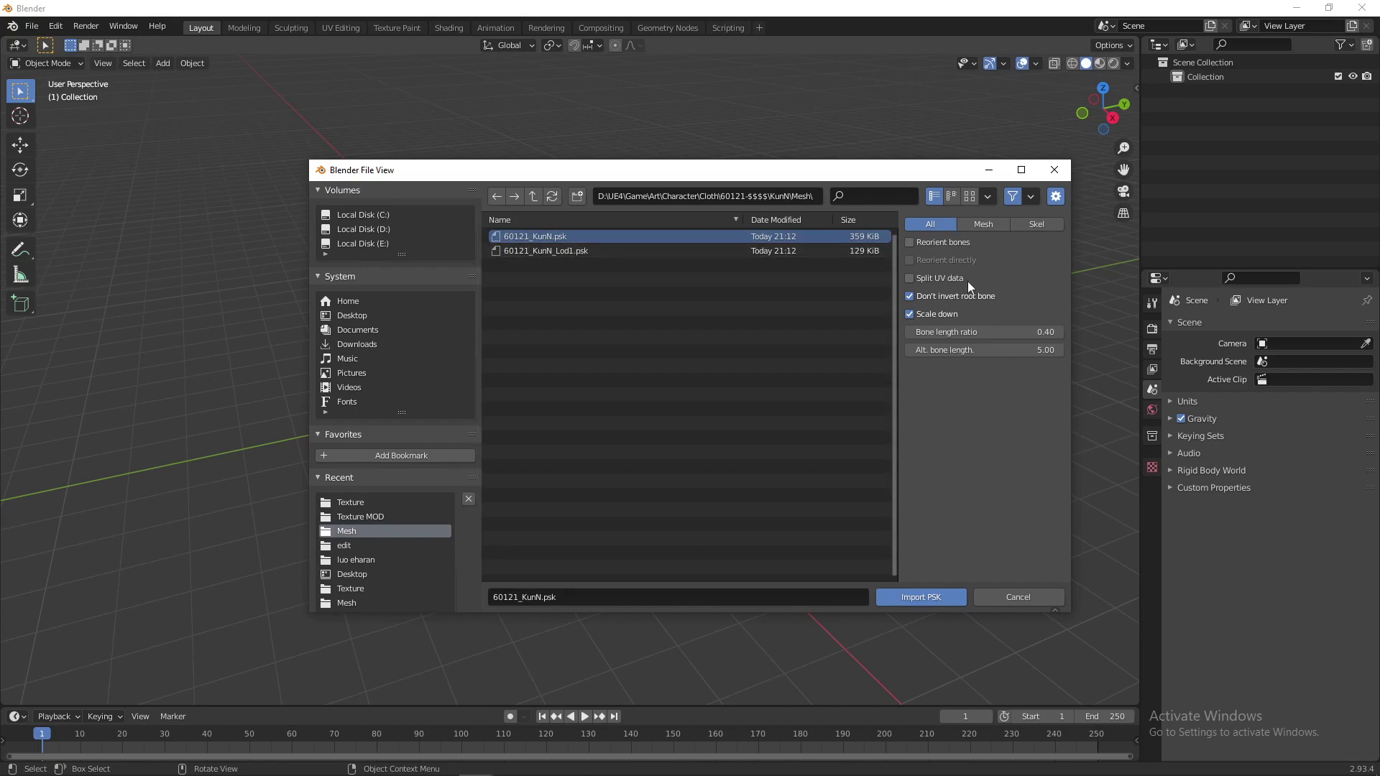
Import the chosen PSK with Reorient bones and Split UV data enabled and Scale down disabled
click(936, 245)
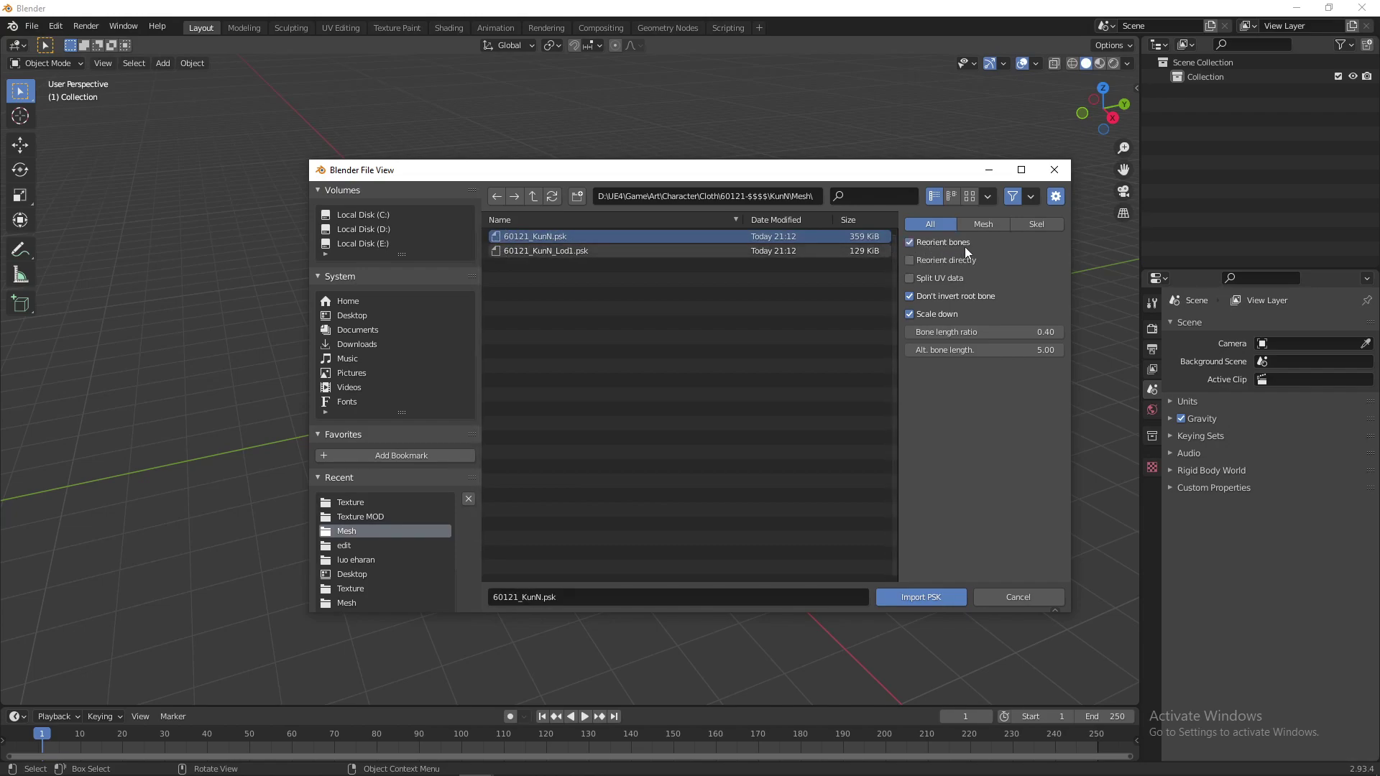
click(925, 282)
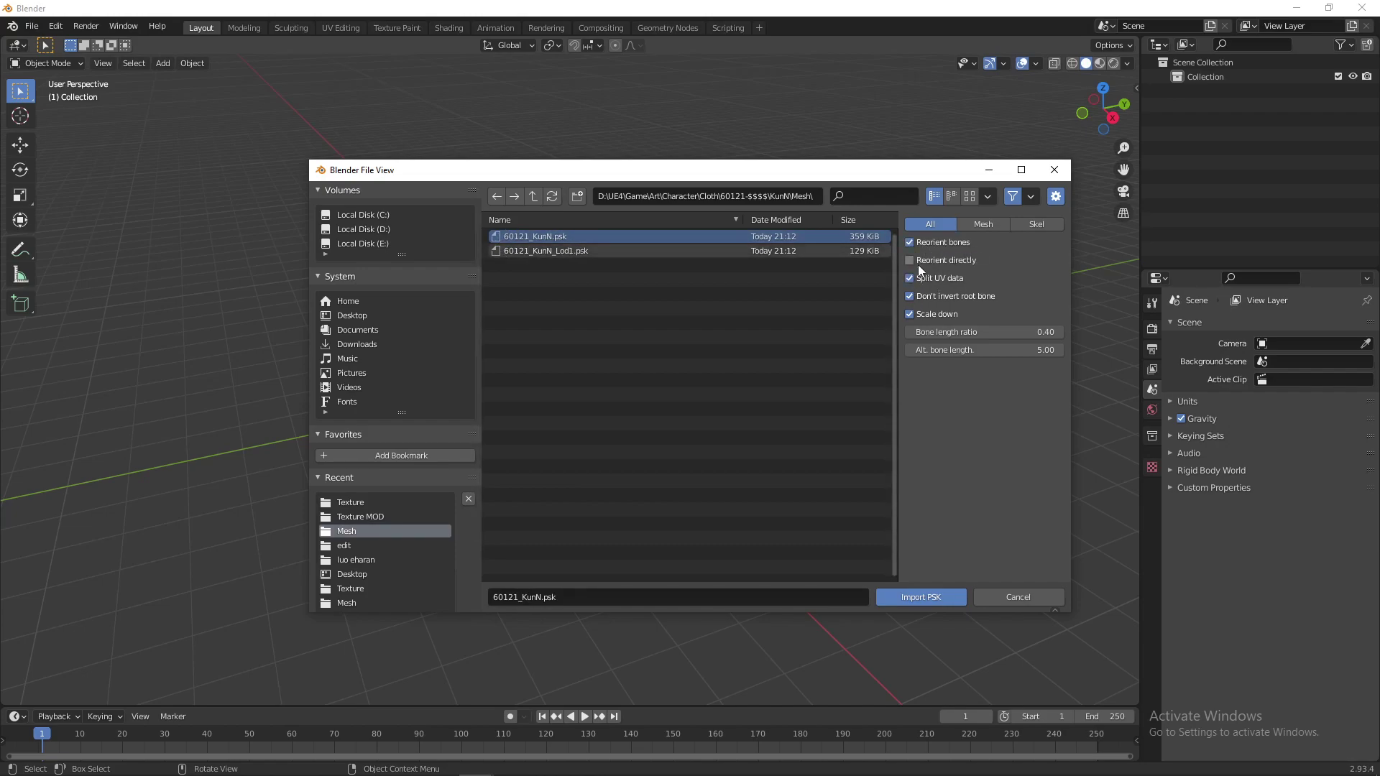
click(909, 314)
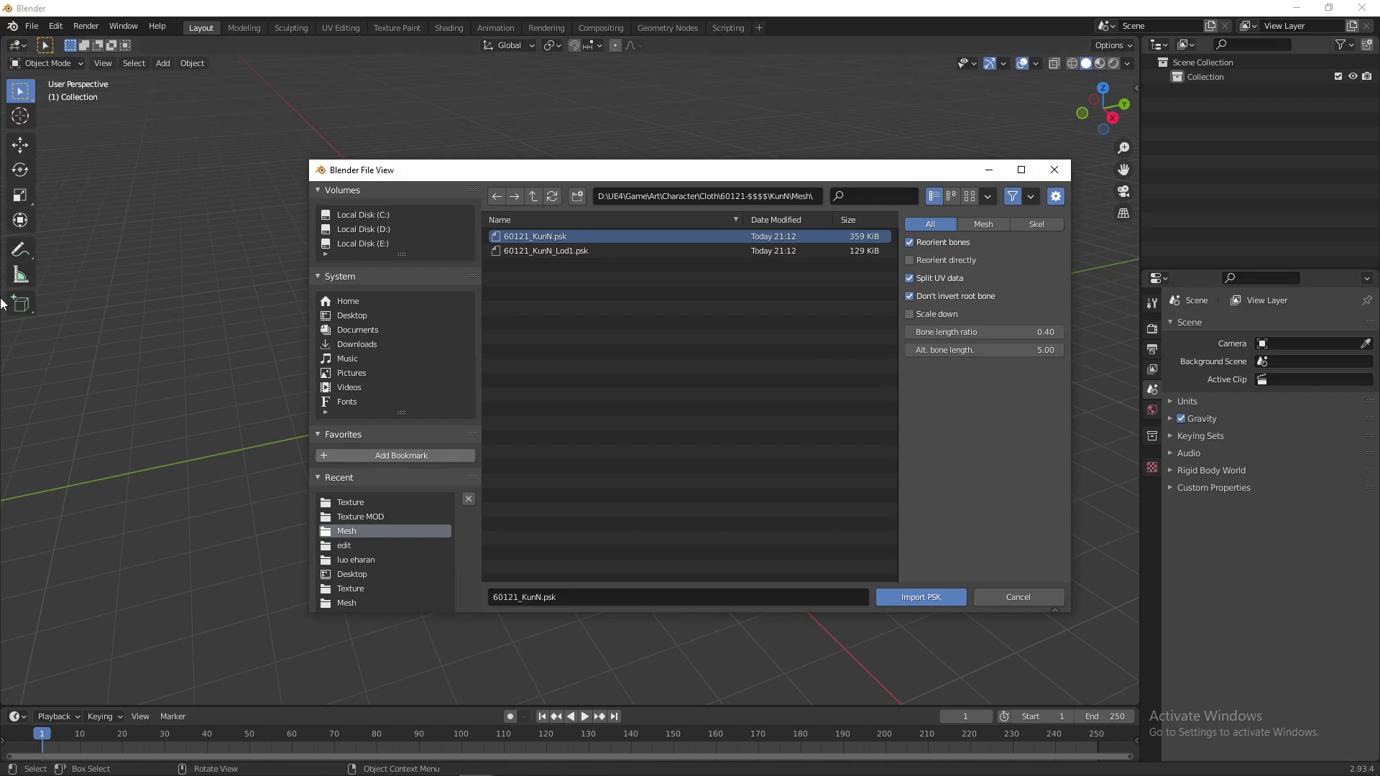
click(947, 598)
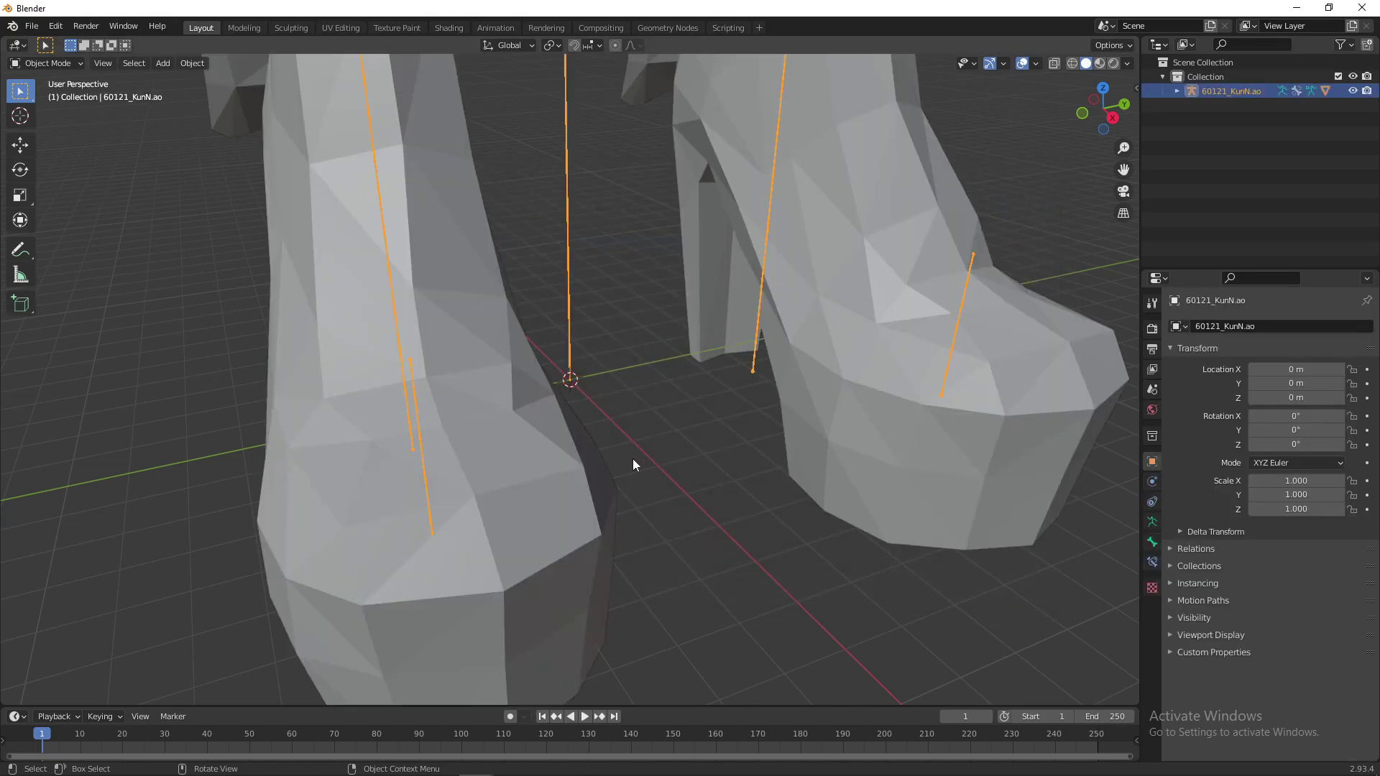
Frame the imported outfit and examine it by selecting its mesh and its armature in turn
scroll(657, 471, down, 5)
key(Home)
scroll(685, 277, up, 3)
scroll(684, 277, down, 4)
middle_drag(684, 277, 636, 256)
click(575, 213)
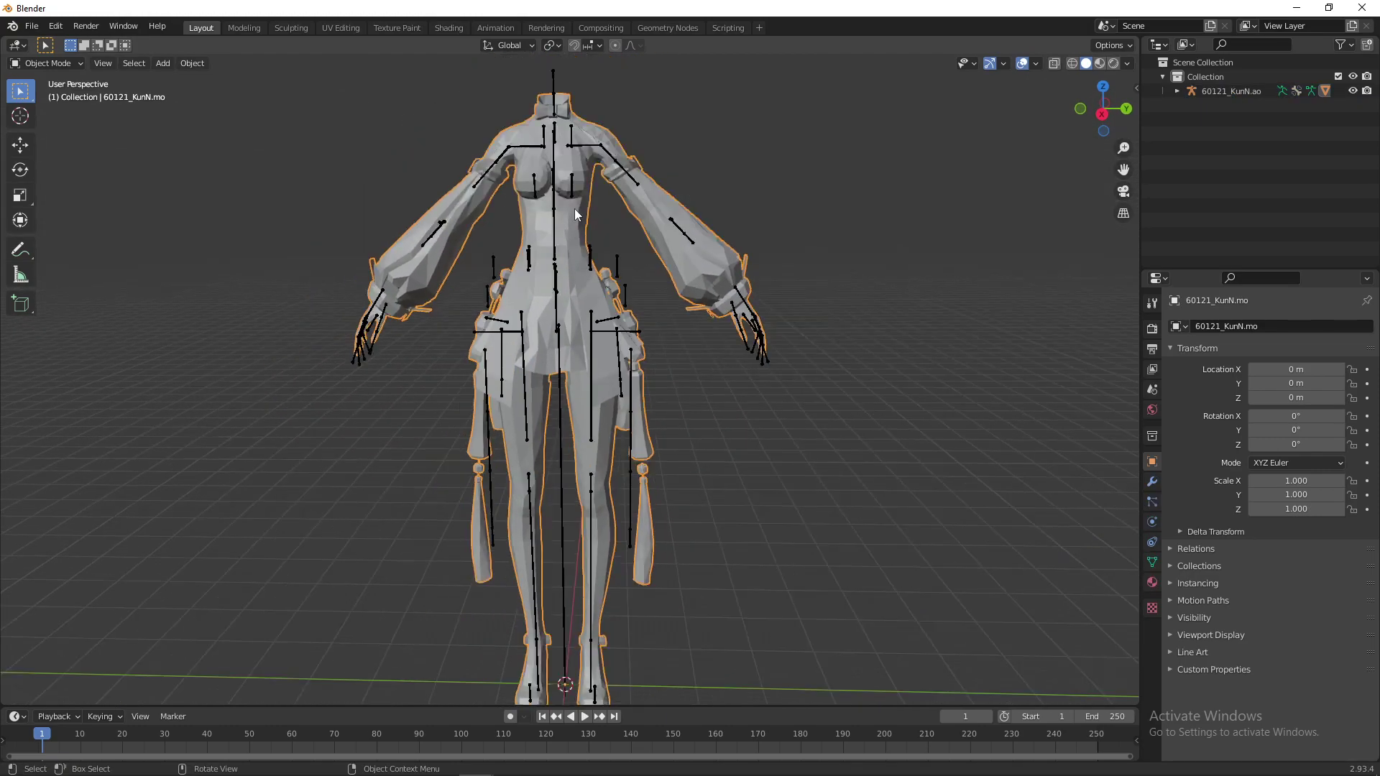
click(555, 83)
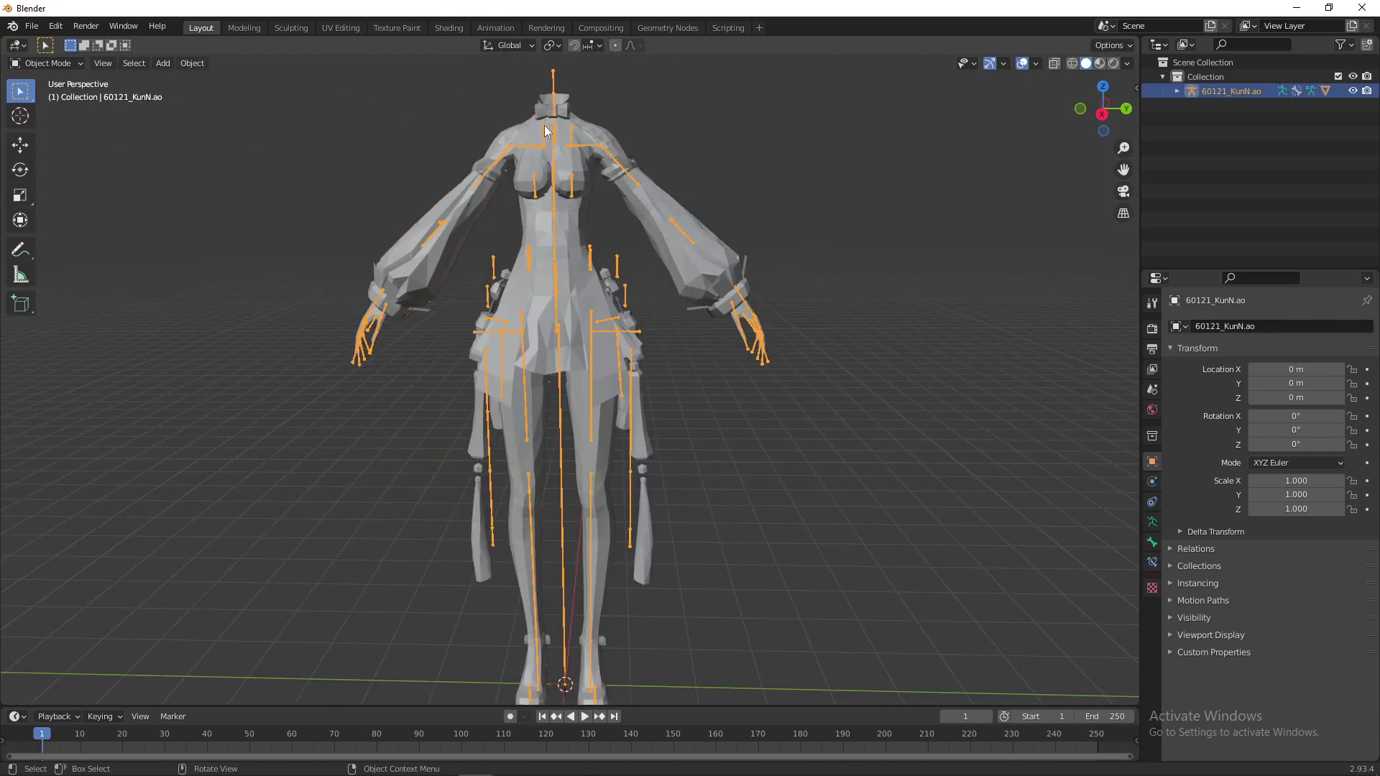
click(477, 162)
click(683, 112)
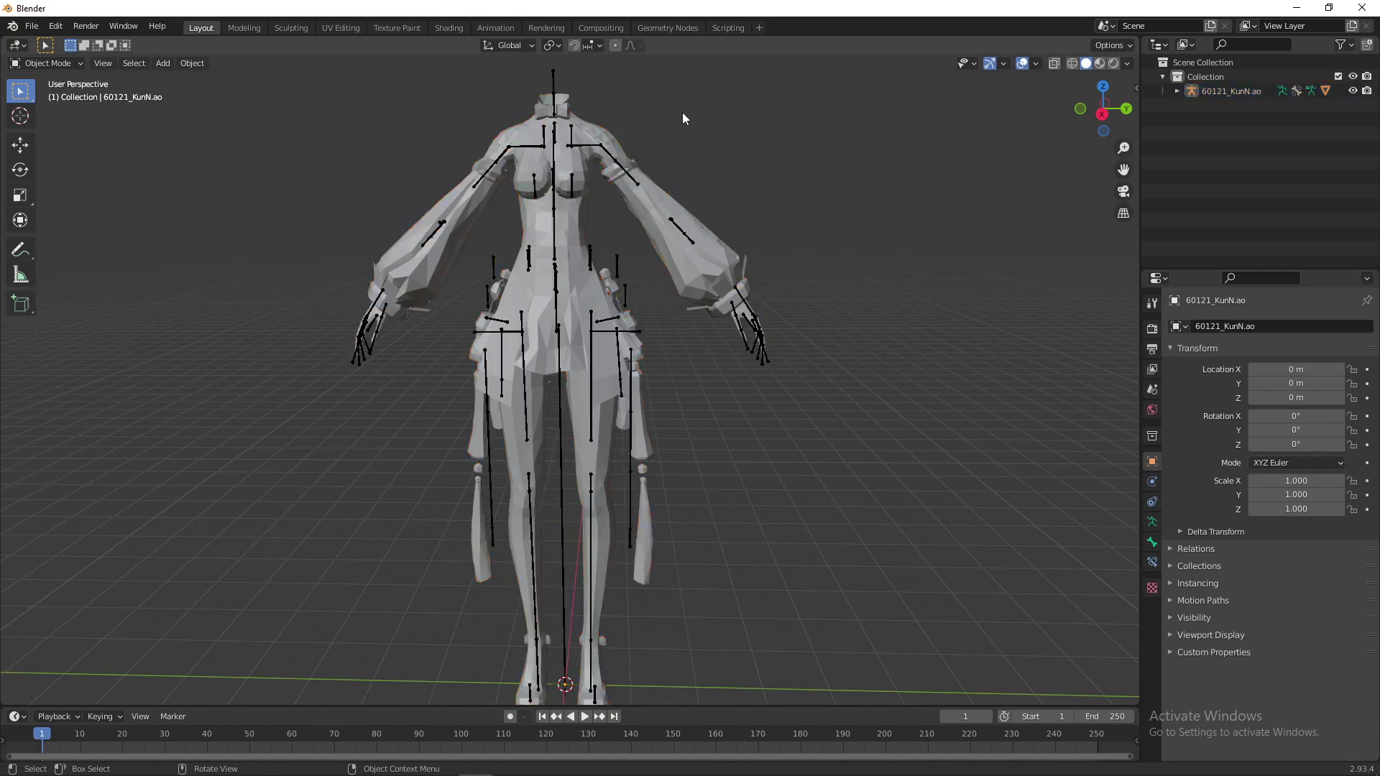
click(554, 81)
mouse_move(696, 109)
middle_down()
mouse_move(607, 141)
mouse_move(588, 108)
mouse_move(501, 88)
mouse_move(421, 97)
mouse_move(731, 102)
mouse_move(693, 113)
middle_up()
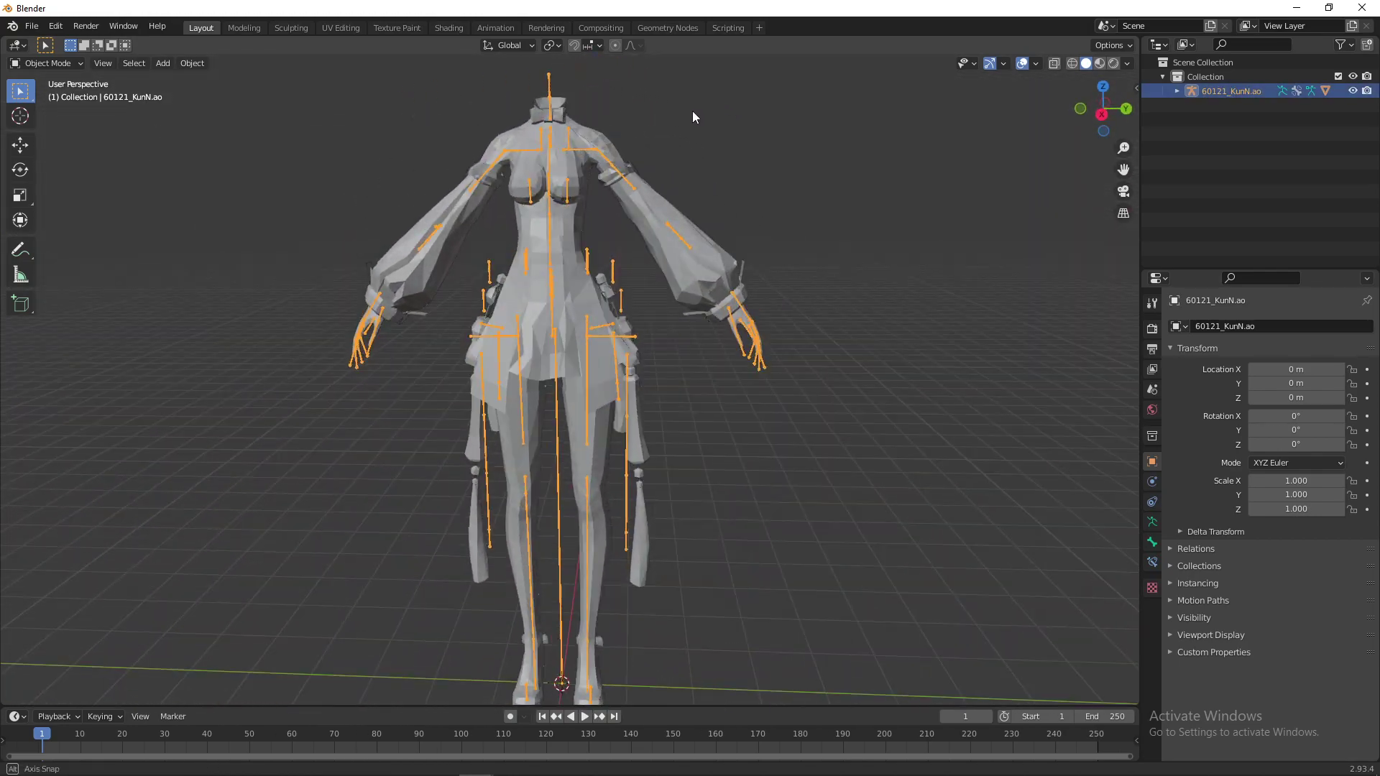
Expand the imported object's hierarchy, hide the 60121_KunN.ao armature and select the 60121_KunN.mo mesh
click(1176, 91)
click(1352, 91)
click(1263, 148)
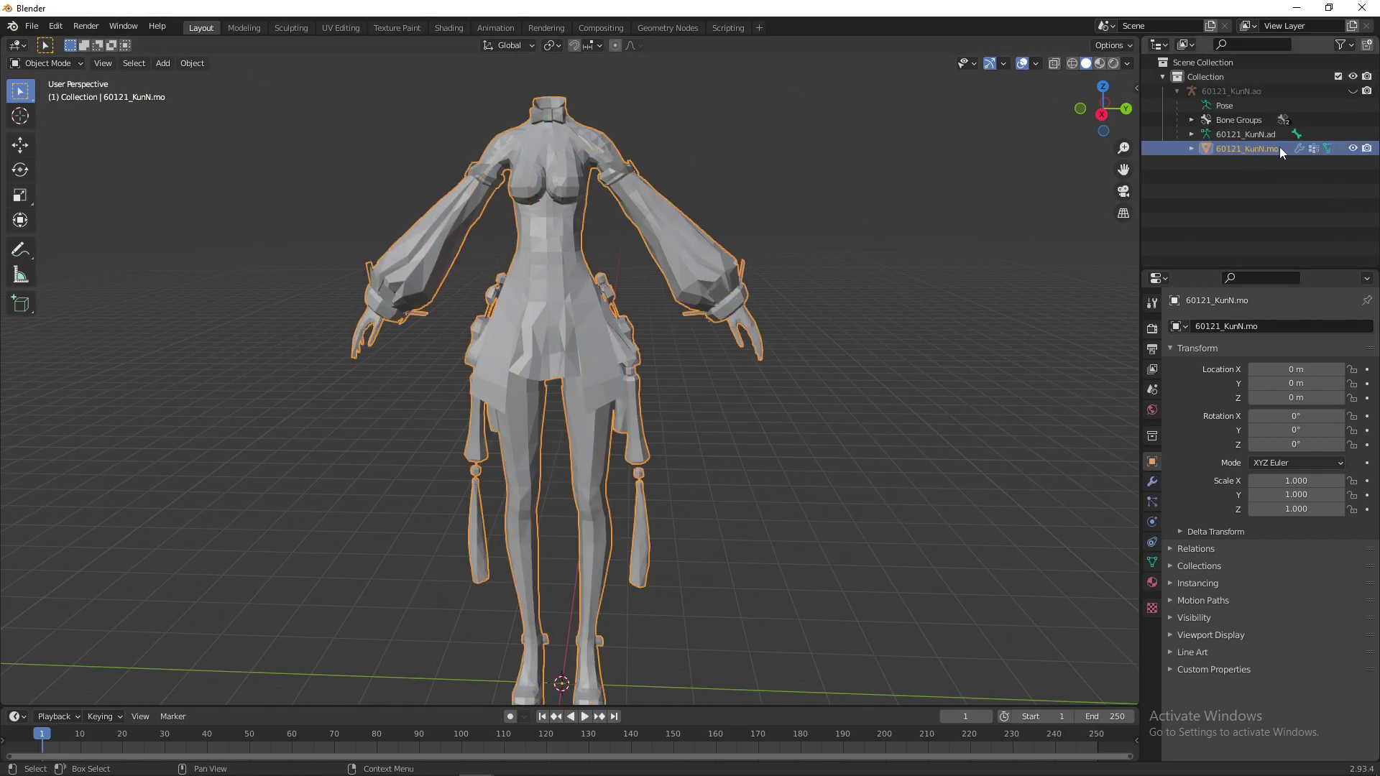
click(1352, 148)
click(1353, 148)
Apply Shade Smooth to the 60121_KunN.mo outfit mesh
click(541, 134)
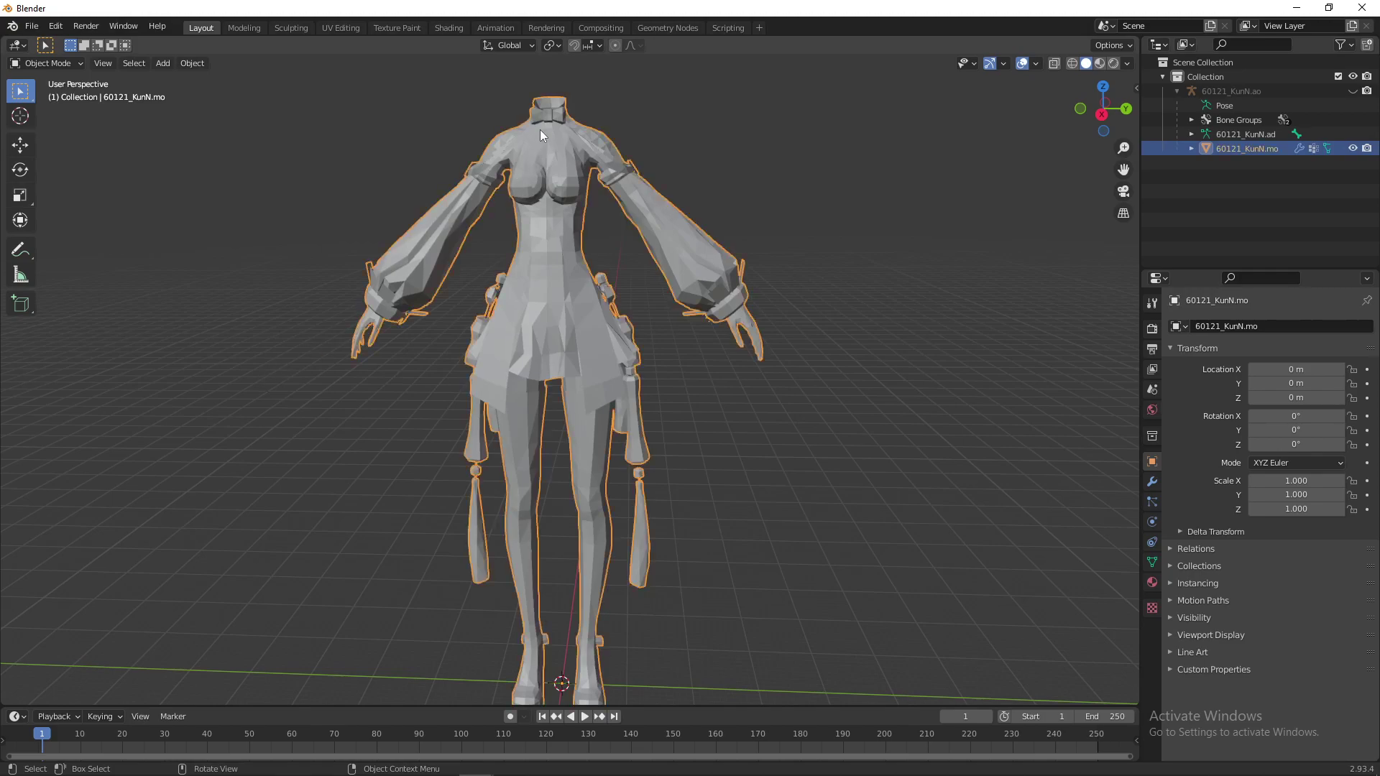
right_click(541, 131)
click(496, 143)
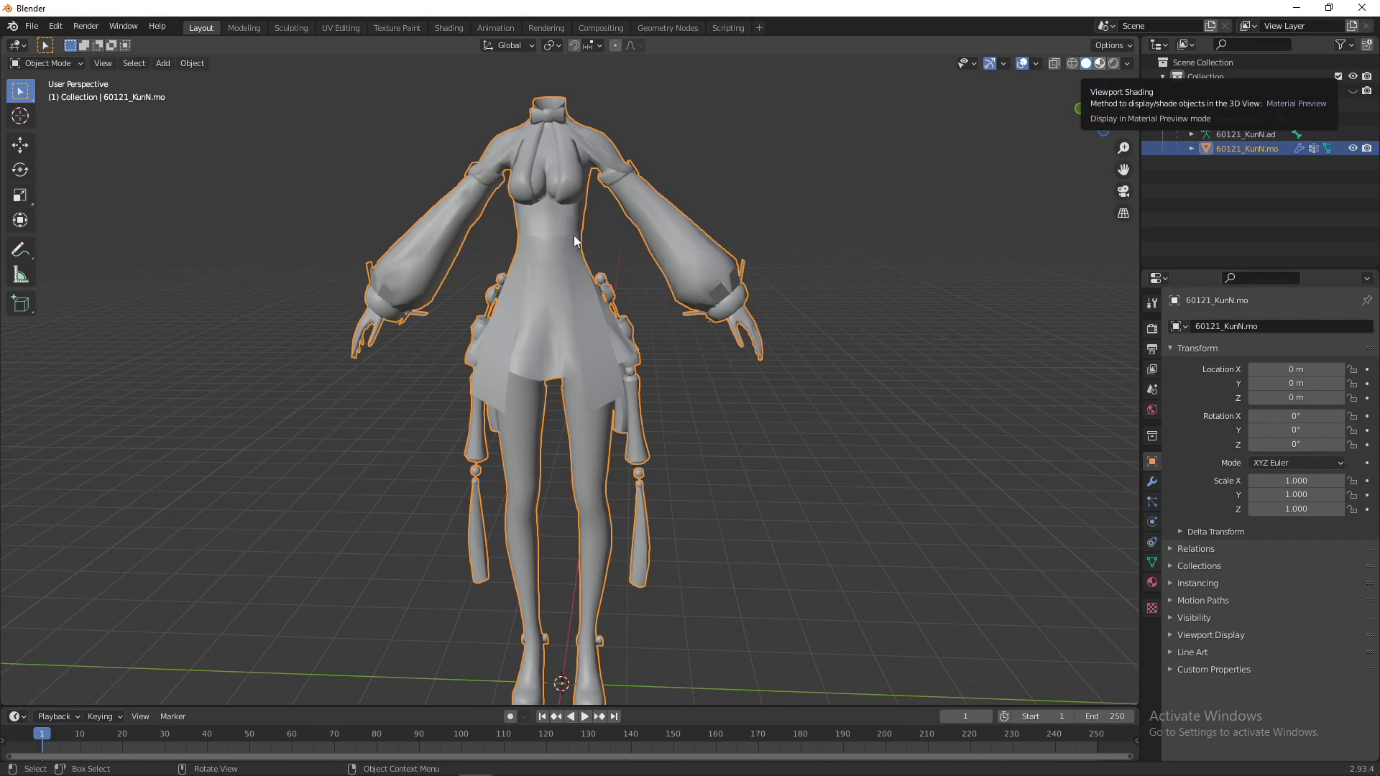
Show the outfit mesh's material settings and display the model in Material Preview shading
click(1152, 586)
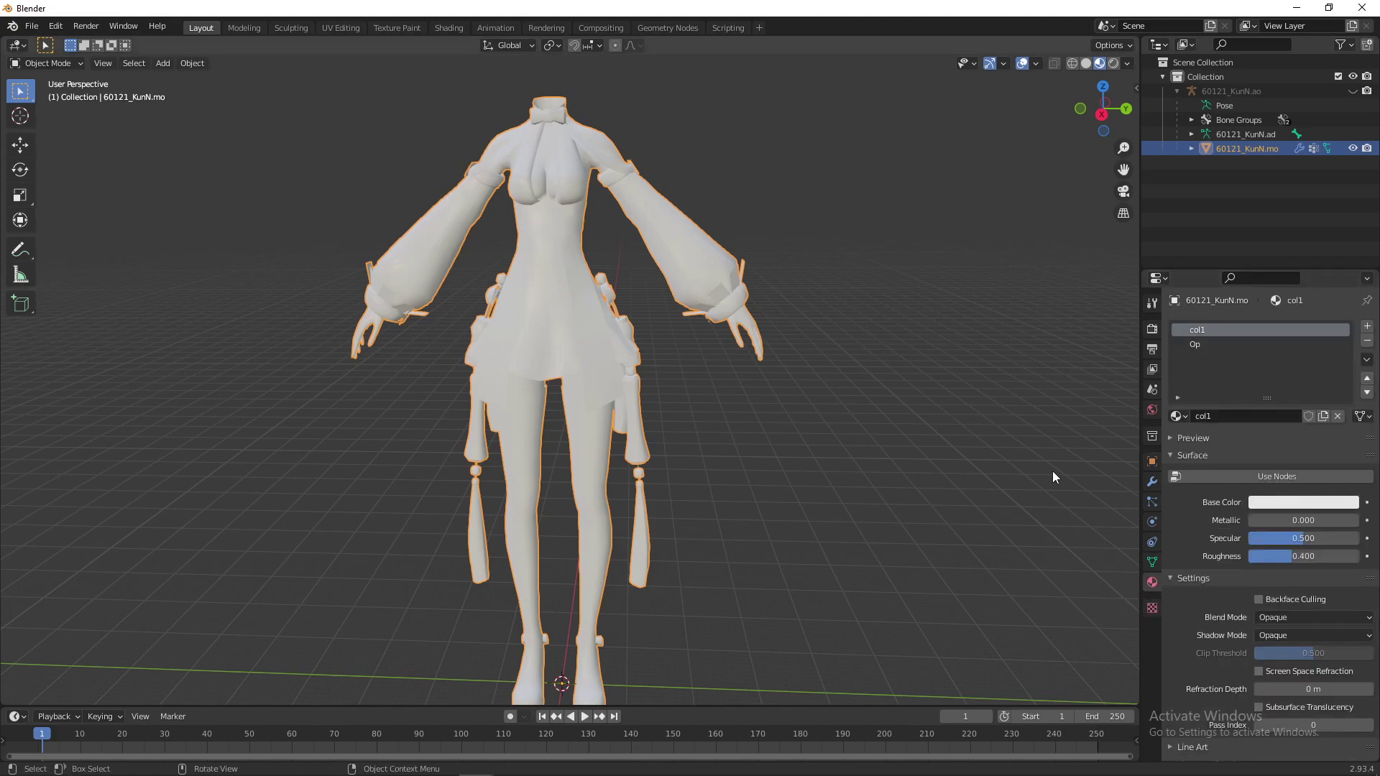
click(799, 271)
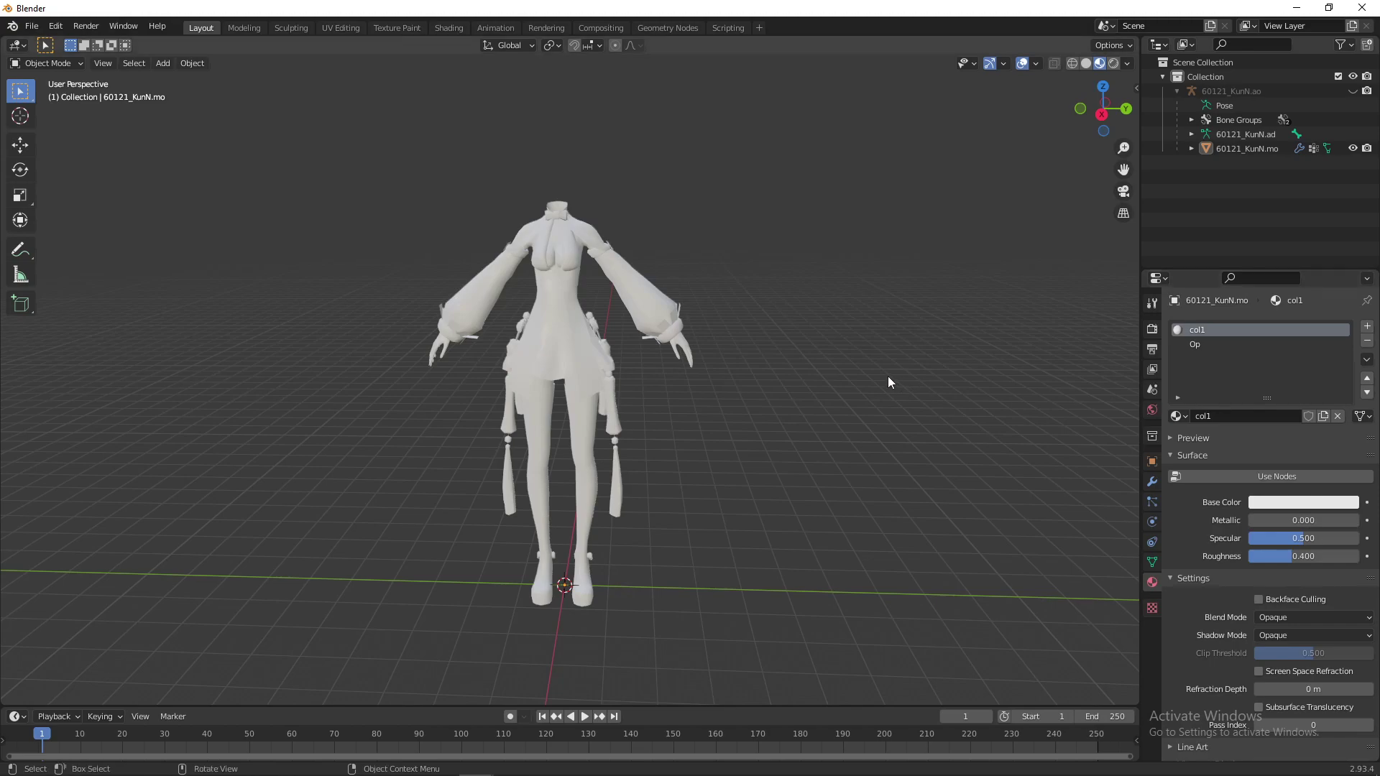
scroll(891, 383, up, 3)
middle_drag(891, 383, 633, 231)
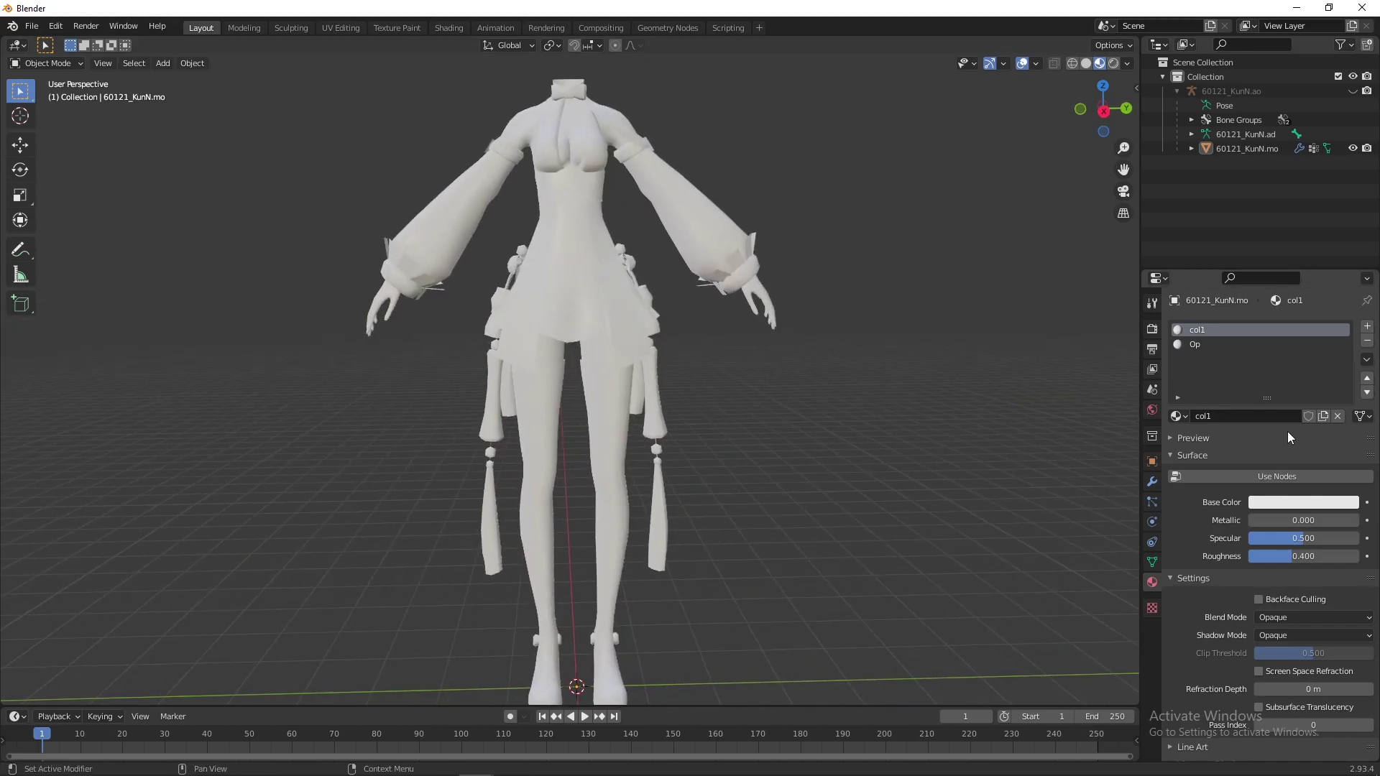
Enable nodes on the col1 material and feed its Base Color from an Image Texture
click(1229, 478)
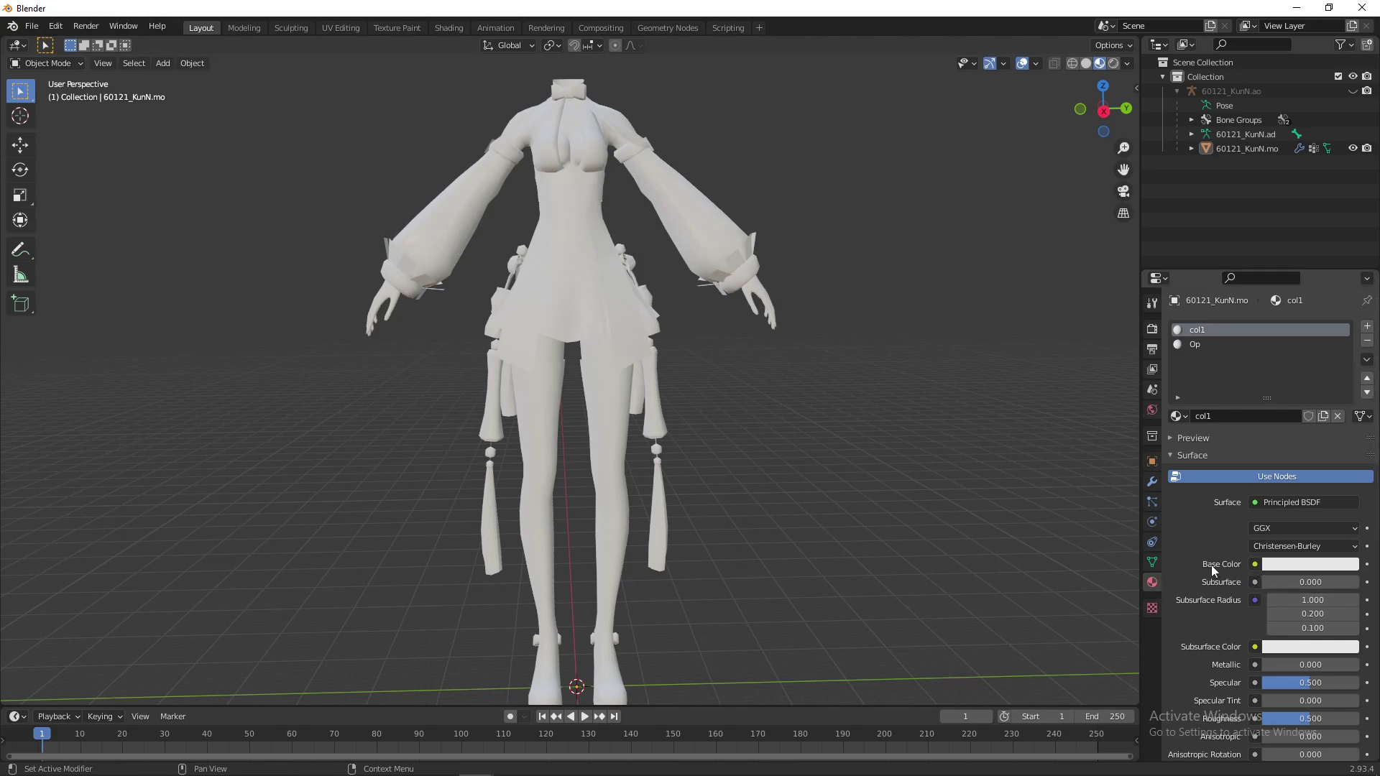
click(1255, 564)
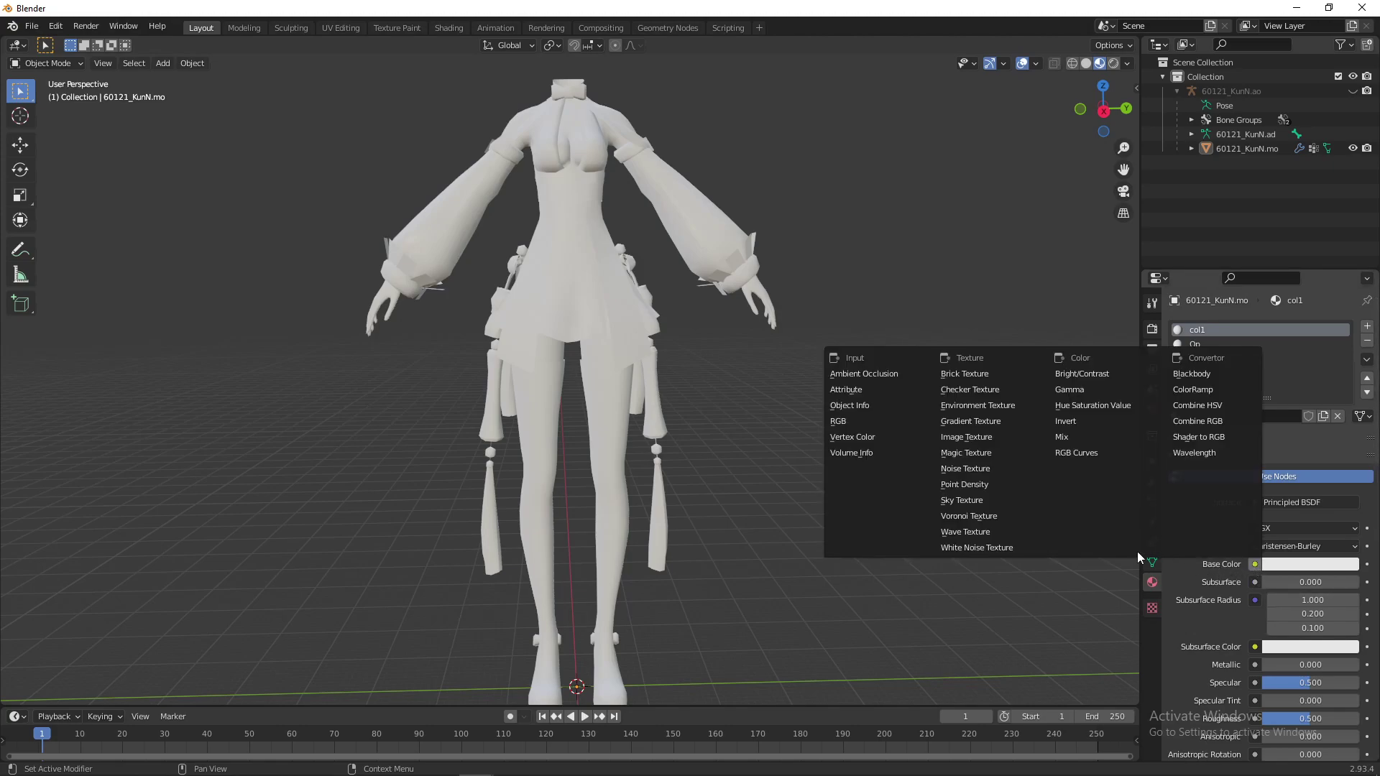
click(955, 440)
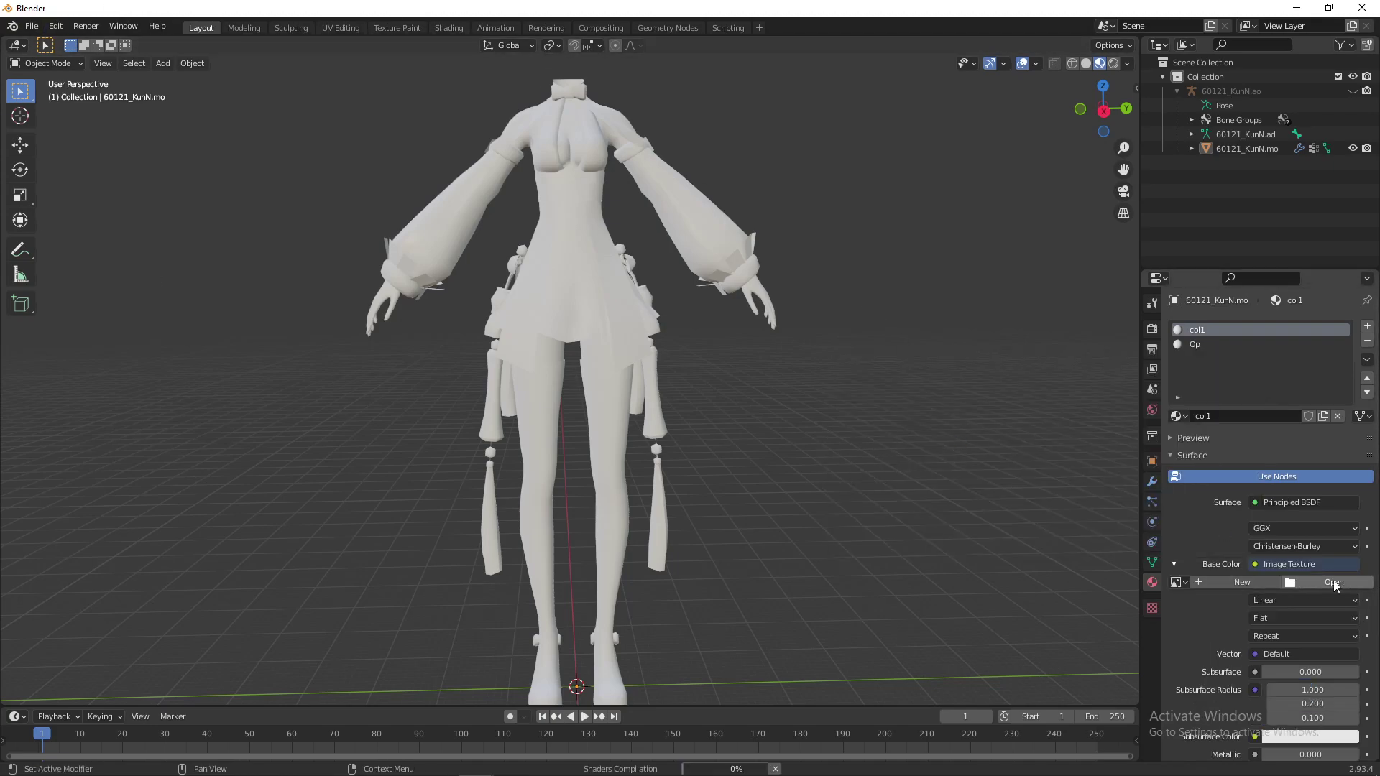
Browse for the col1 Base Color image in the exported KunN outfit's Texture folder
click(1321, 584)
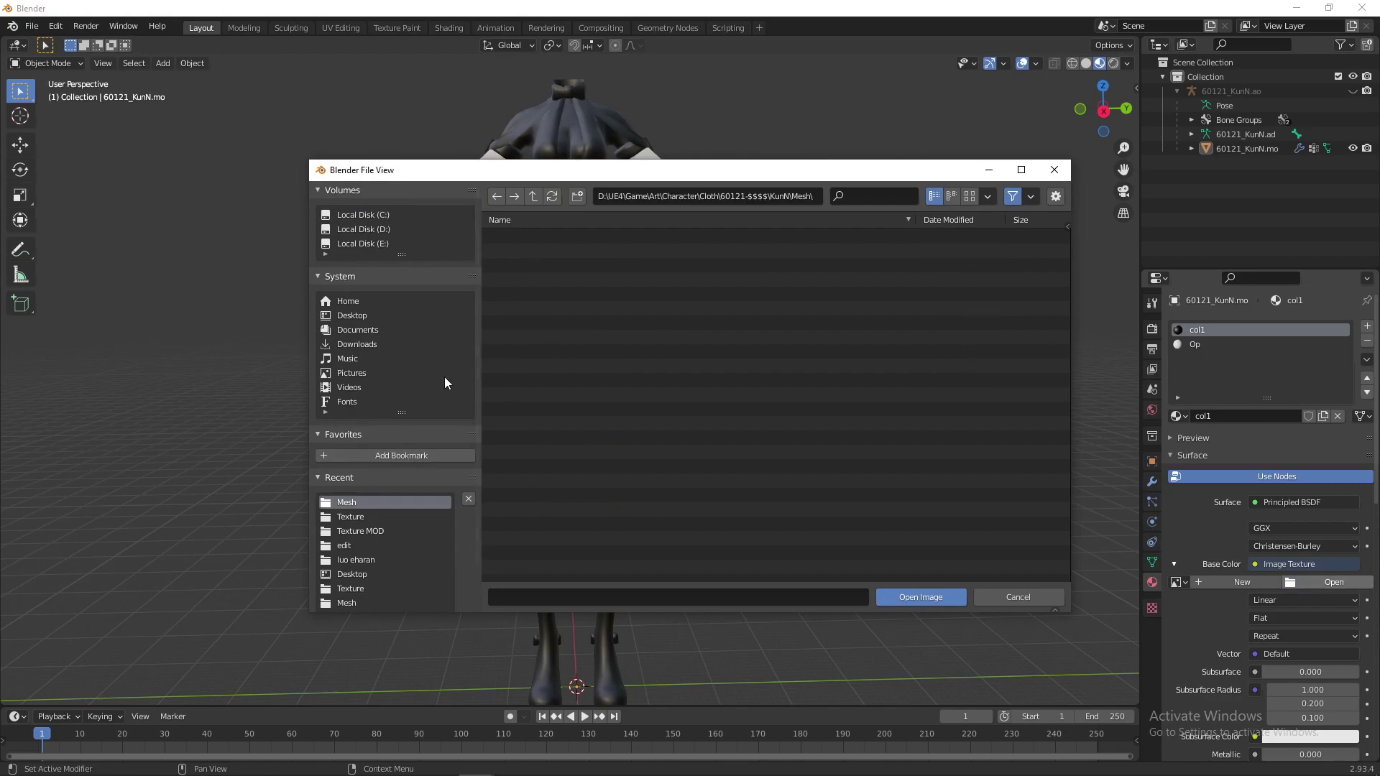
click(533, 196)
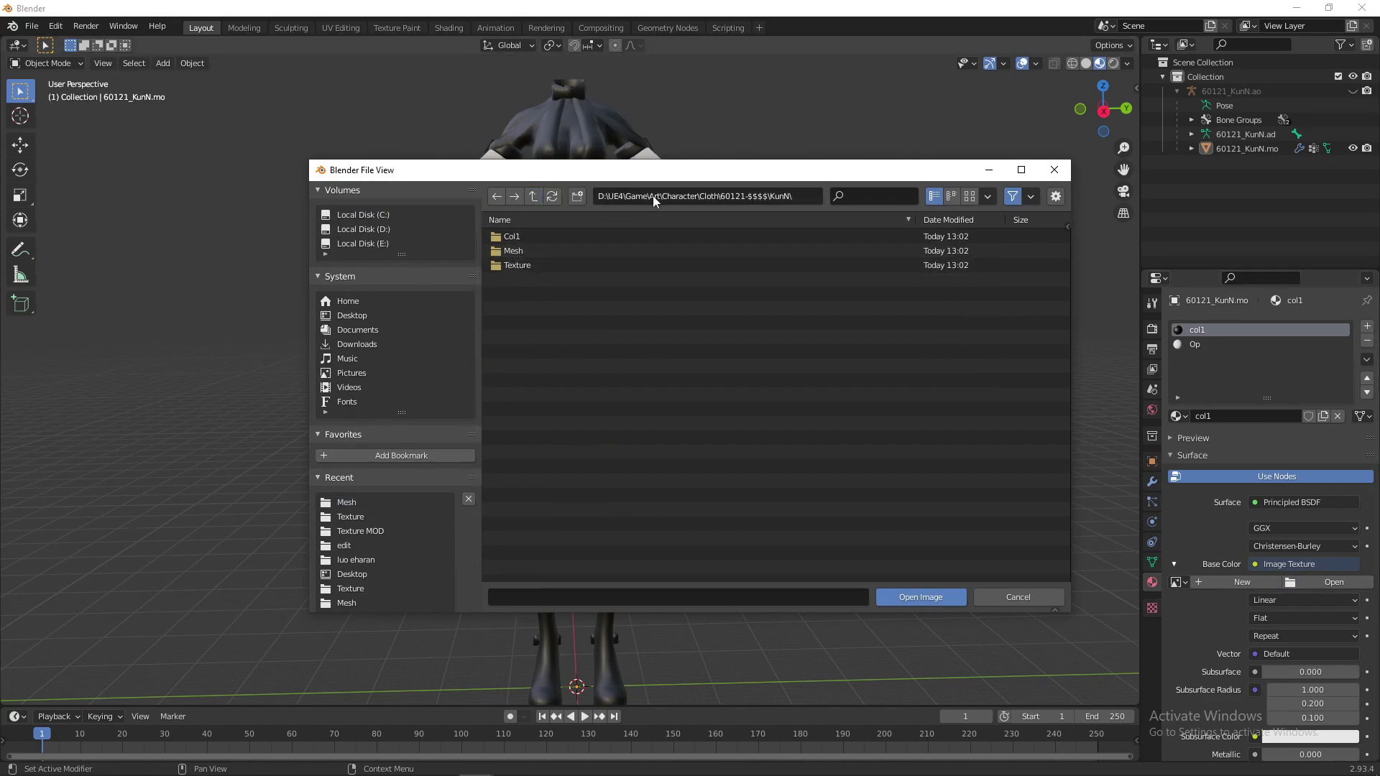
click(537, 266)
click(536, 238)
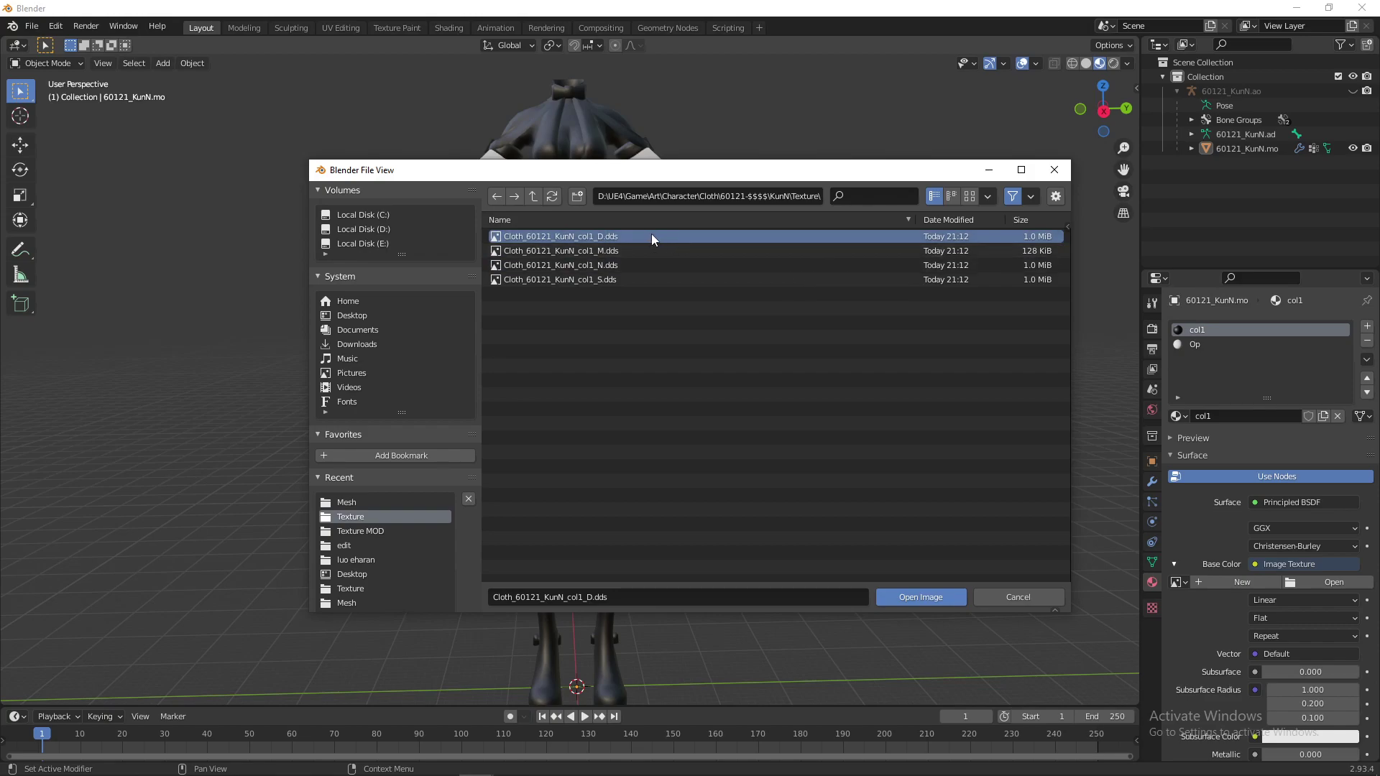
Examine the outfit's exported D, M, N and S texture files by selecting each one in turn
click(609, 281)
click(602, 236)
click(608, 251)
click(604, 265)
click(600, 280)
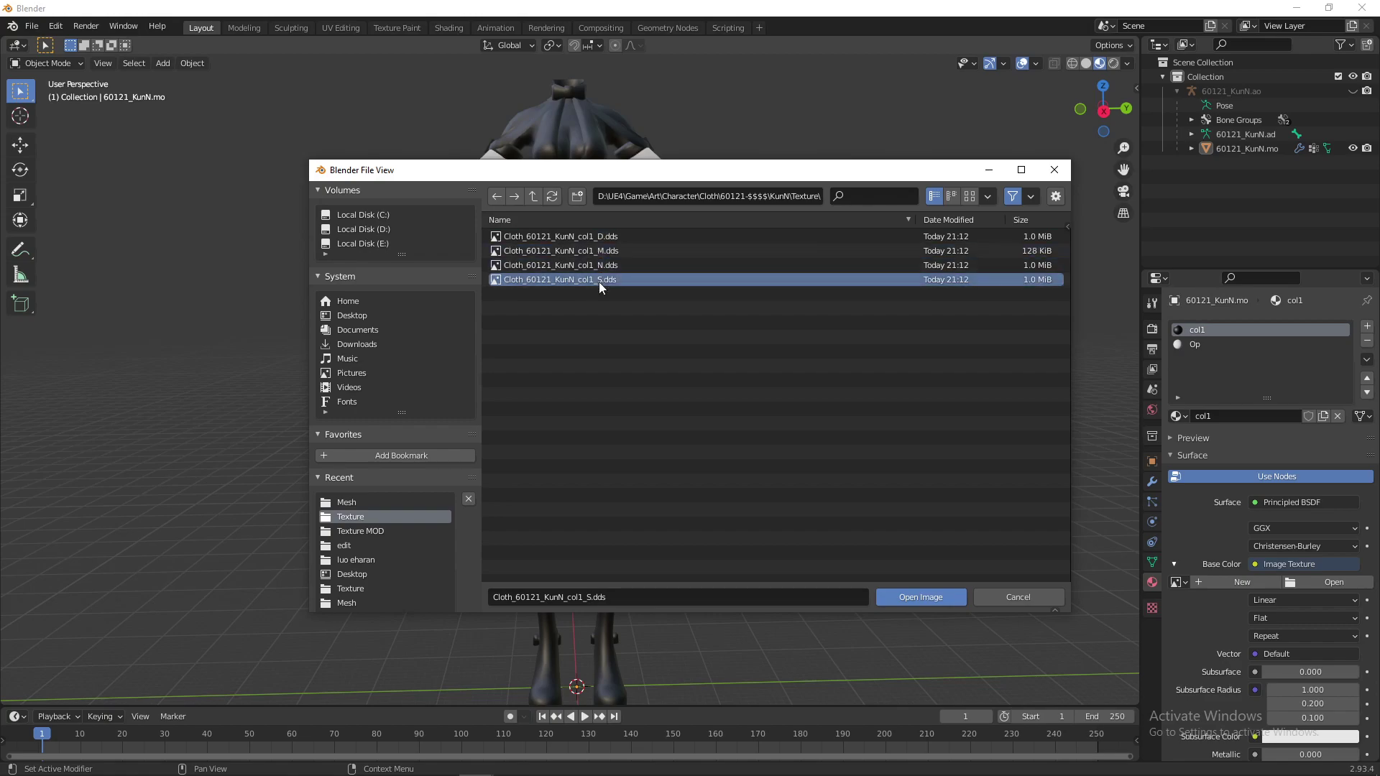
click(612, 238)
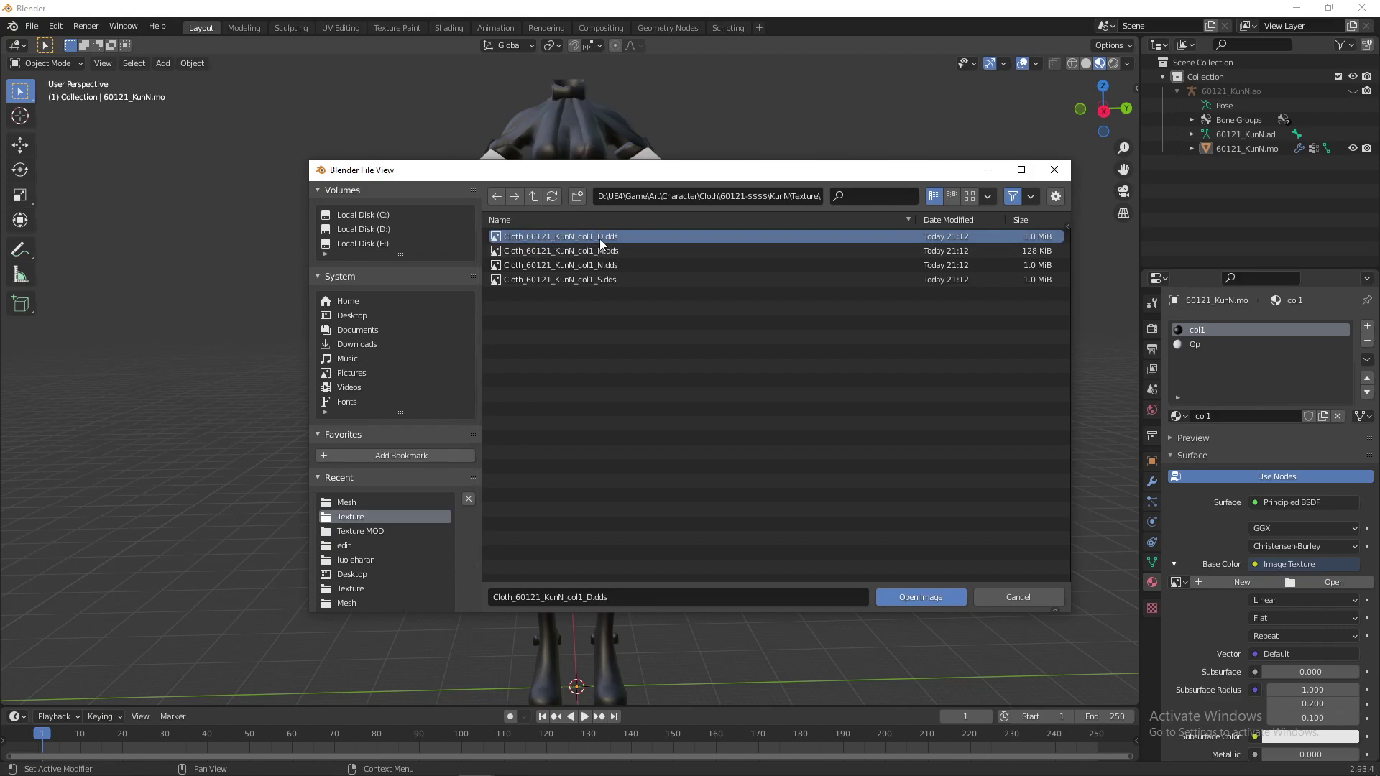
click(584, 253)
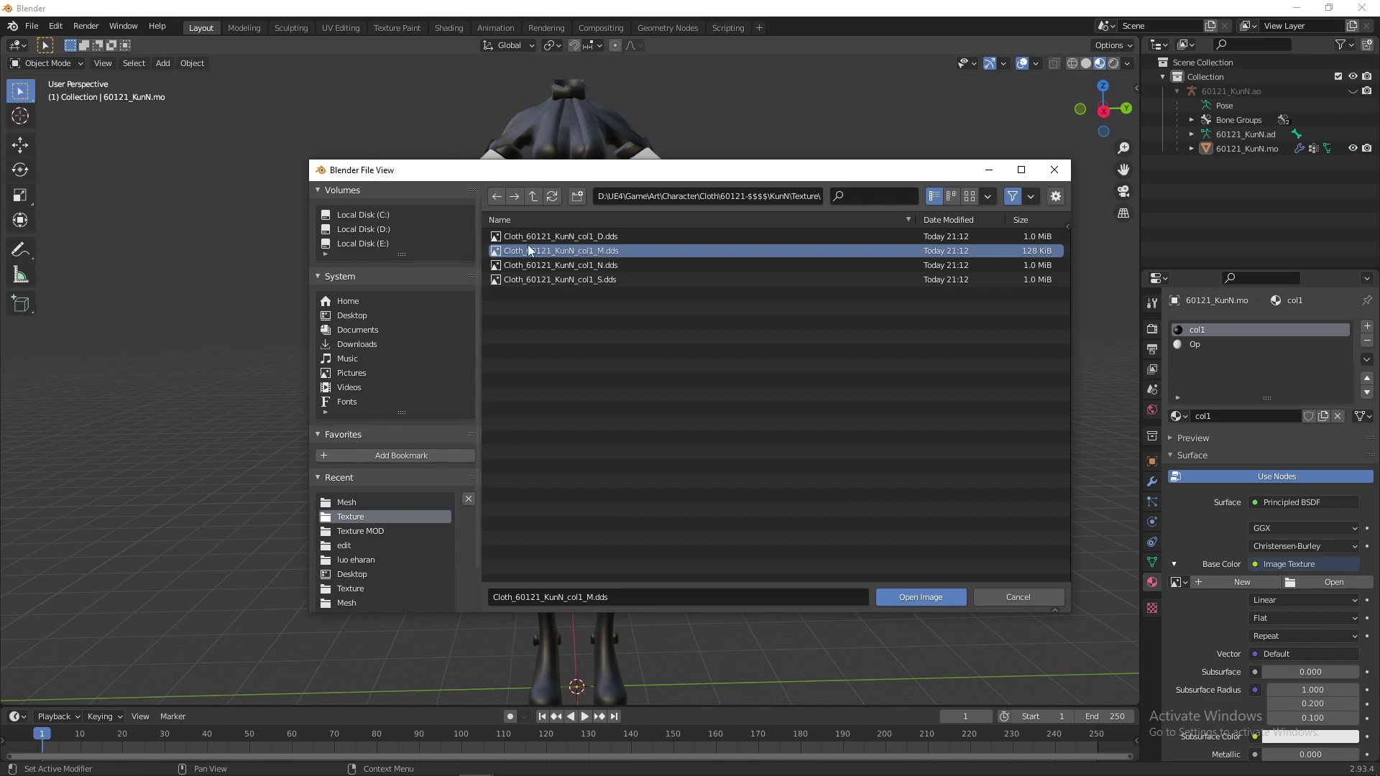
click(596, 264)
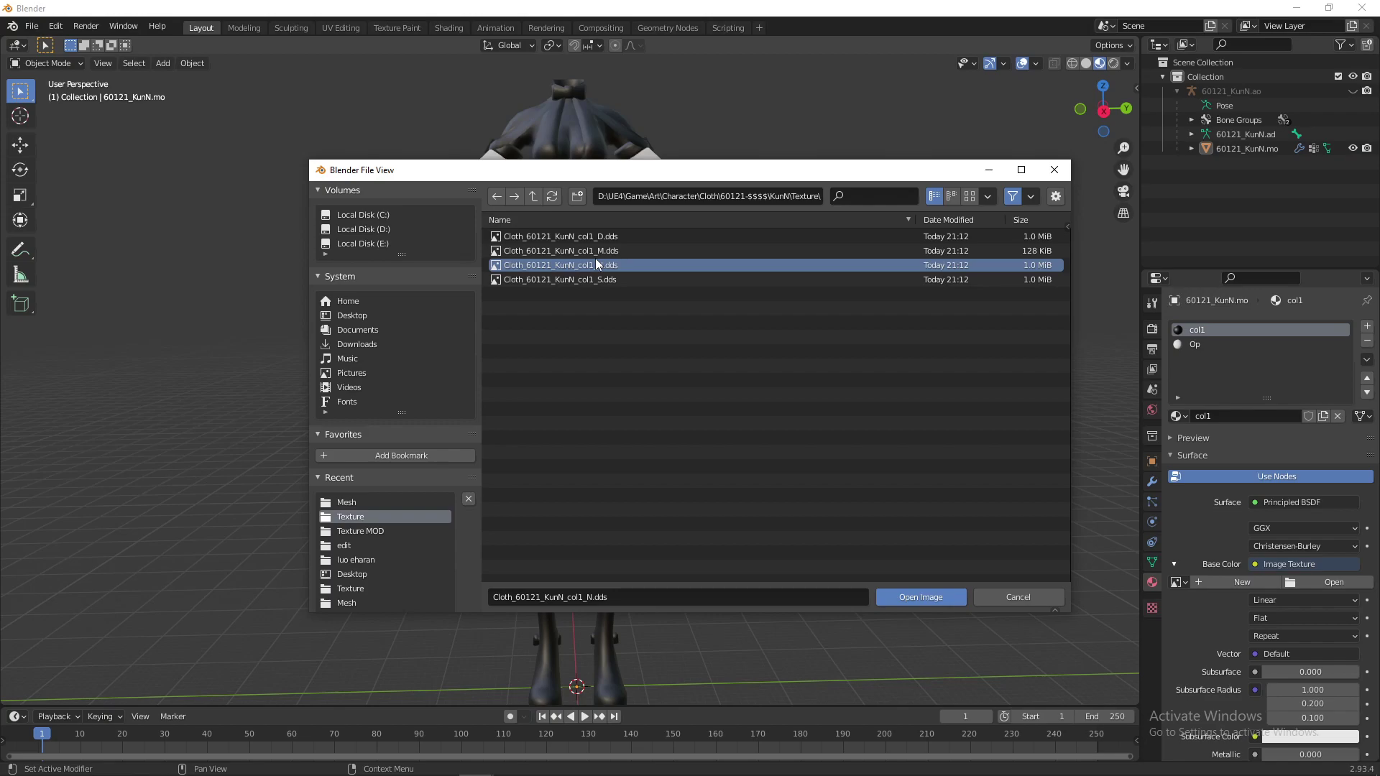
click(620, 279)
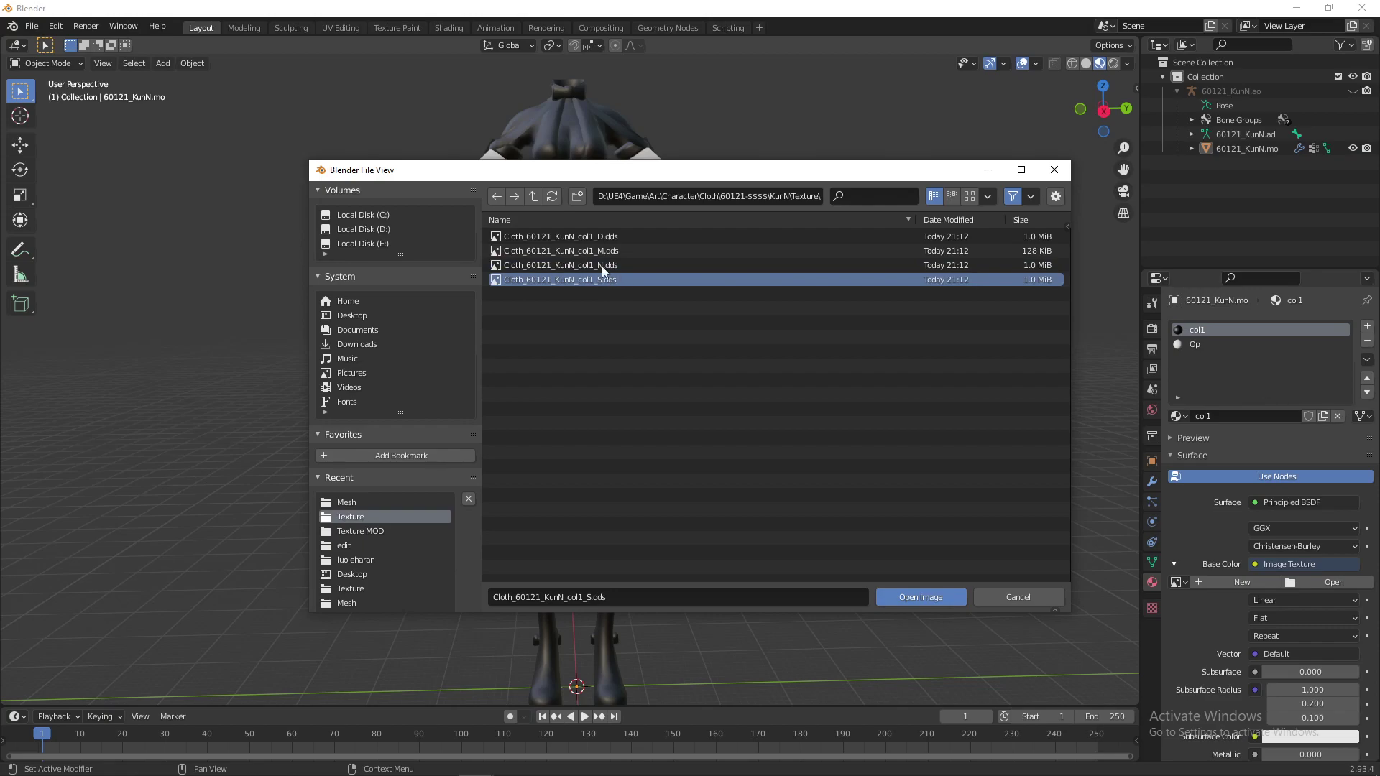
click(605, 238)
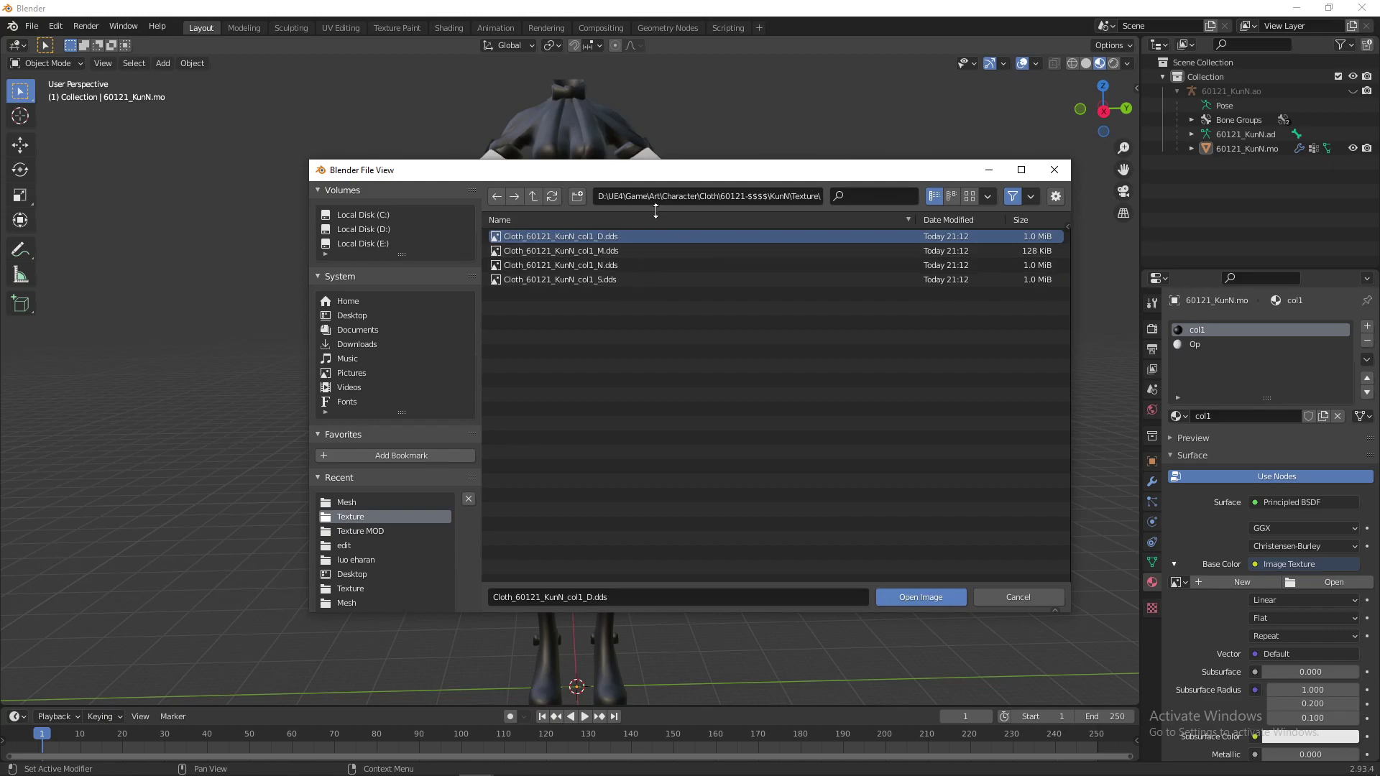
click(571, 288)
Load Cloth_60121_KunN_col1_D.dds as the col1 Base Color image and select the outfit mesh
click(602, 237)
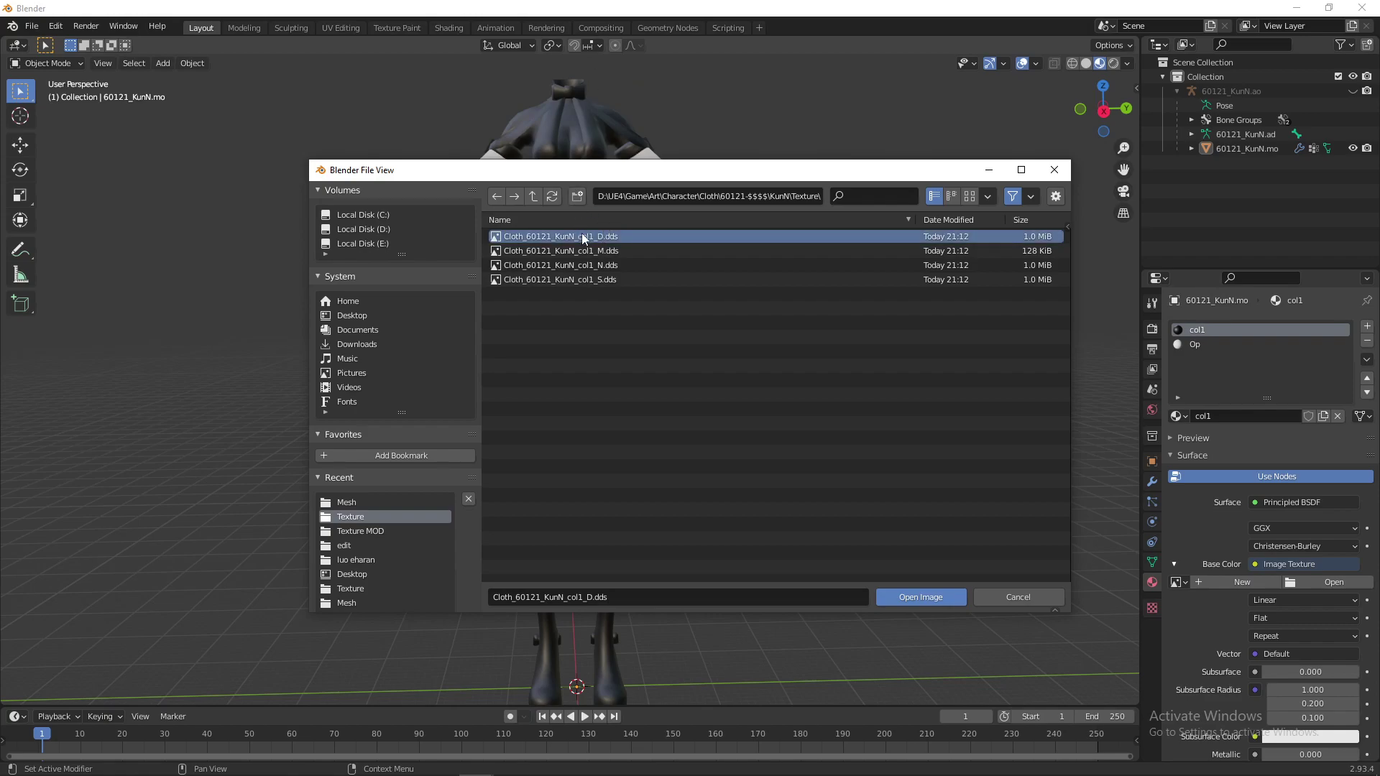
double_click(584, 239)
middle_drag(483, 188, 602, 227)
click(602, 227)
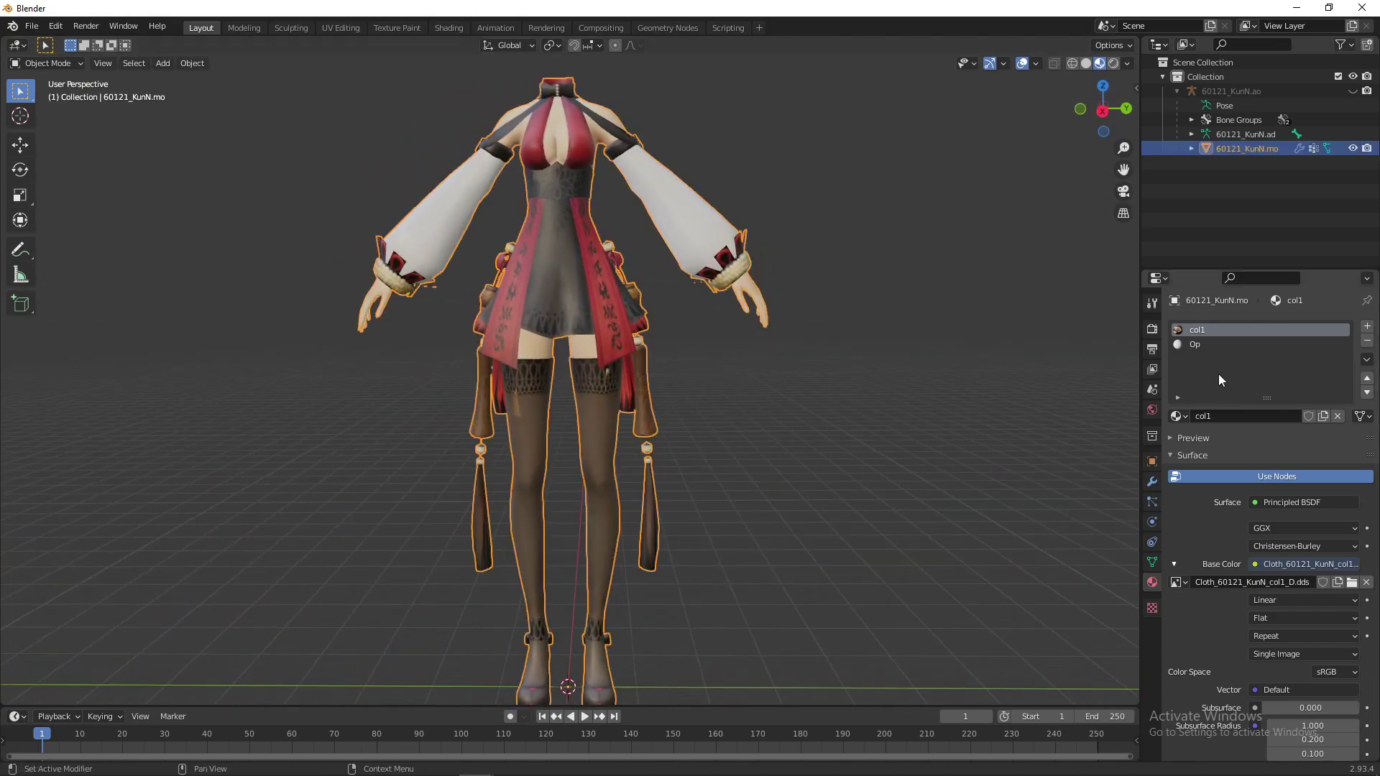
Enable nodes on the Op material with an Image Texture as its Base Color, and reselect the col1 material slot
click(1187, 345)
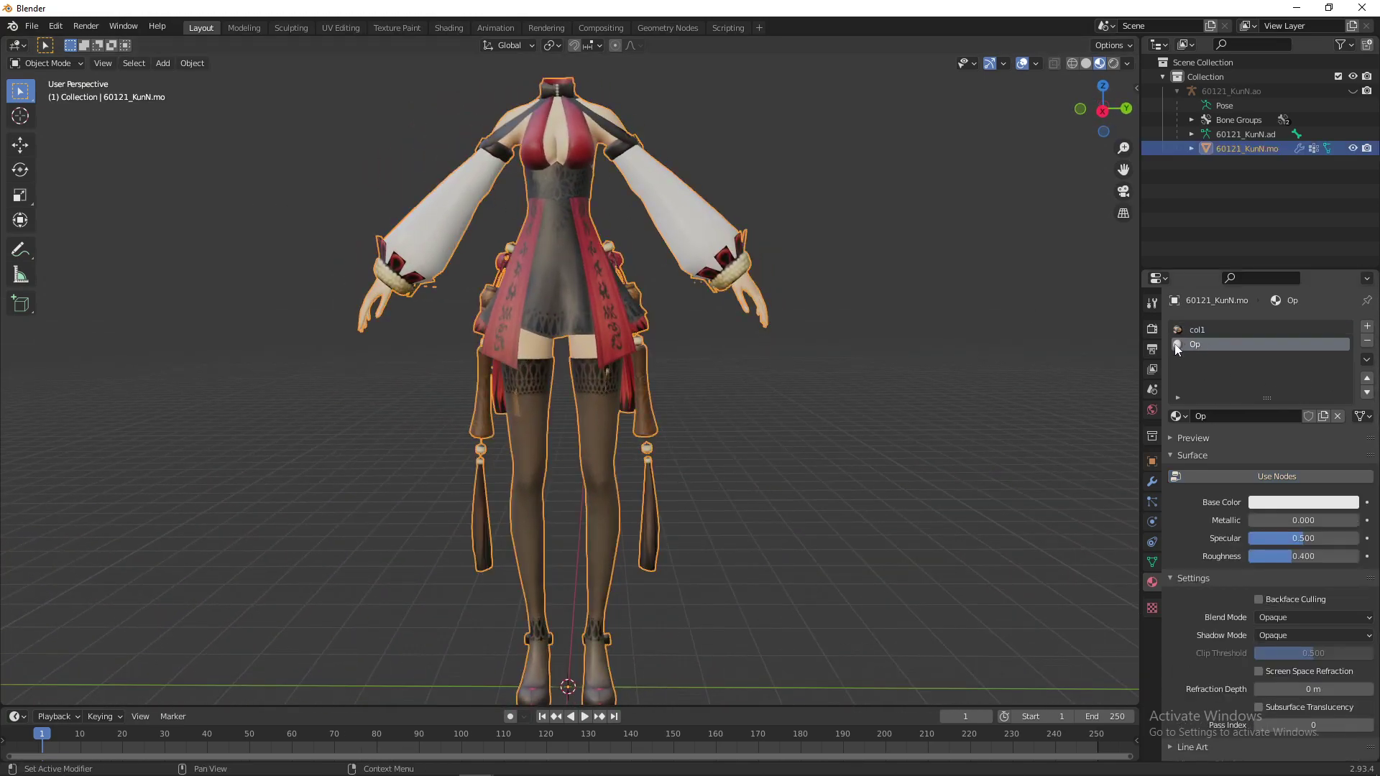
click(1271, 476)
click(1254, 565)
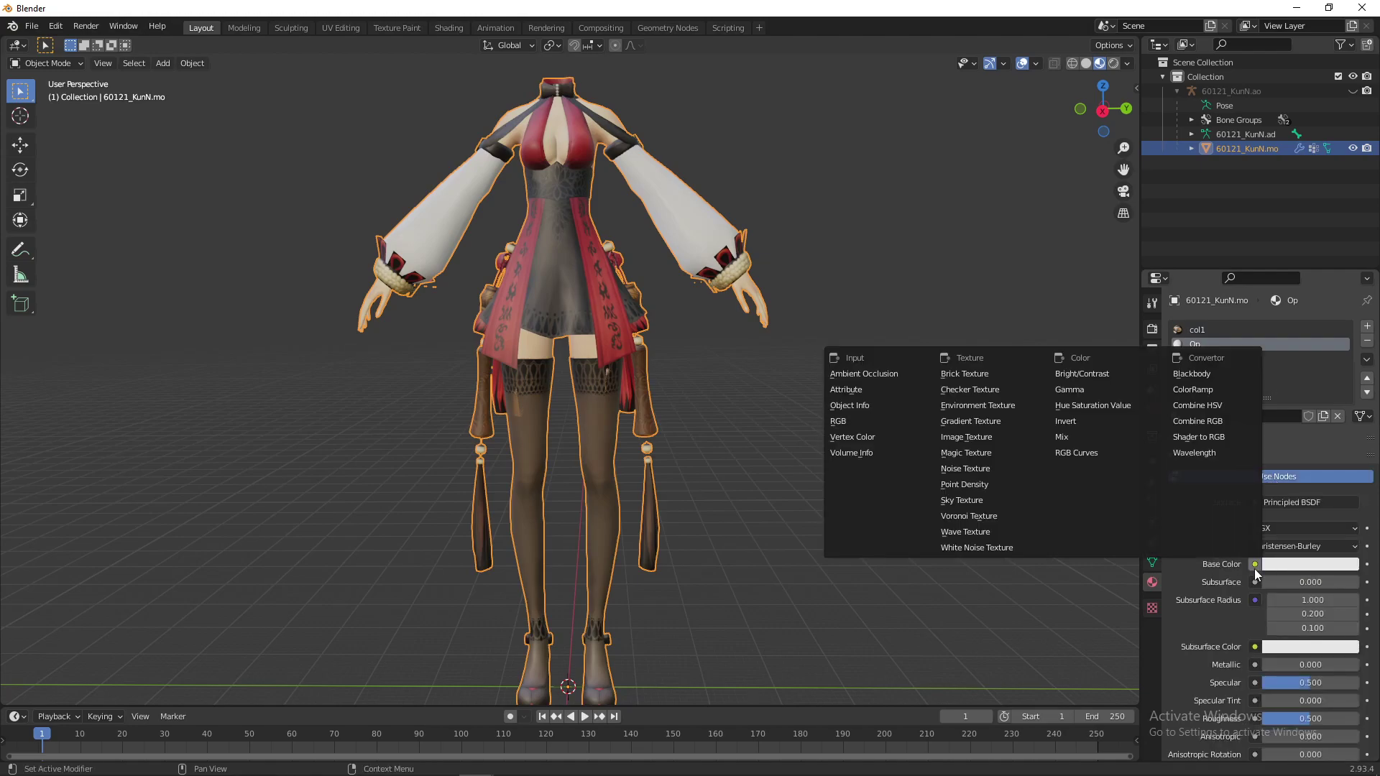
click(980, 438)
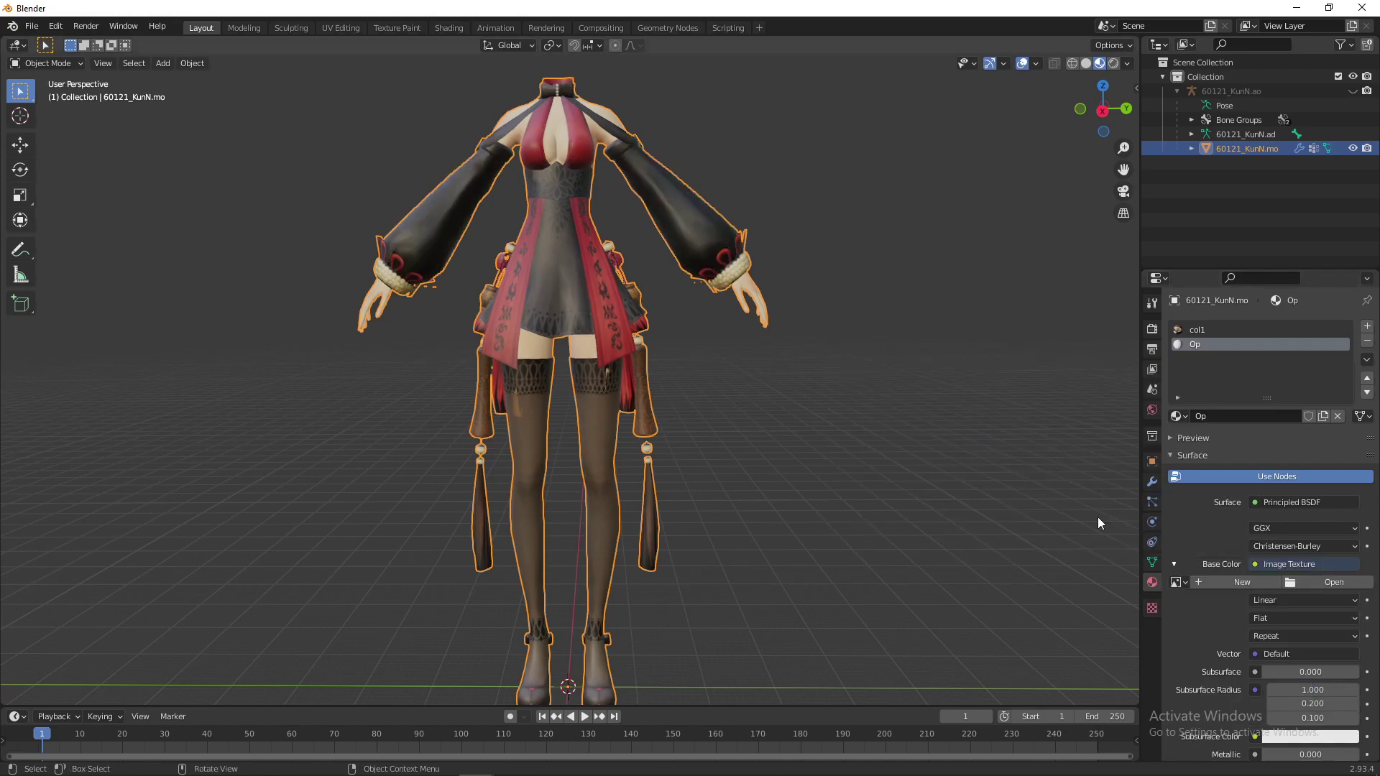
click(1227, 329)
Put the outfit mesh in Edit Mode with face selection
middle_drag(783, 218, 702, 266)
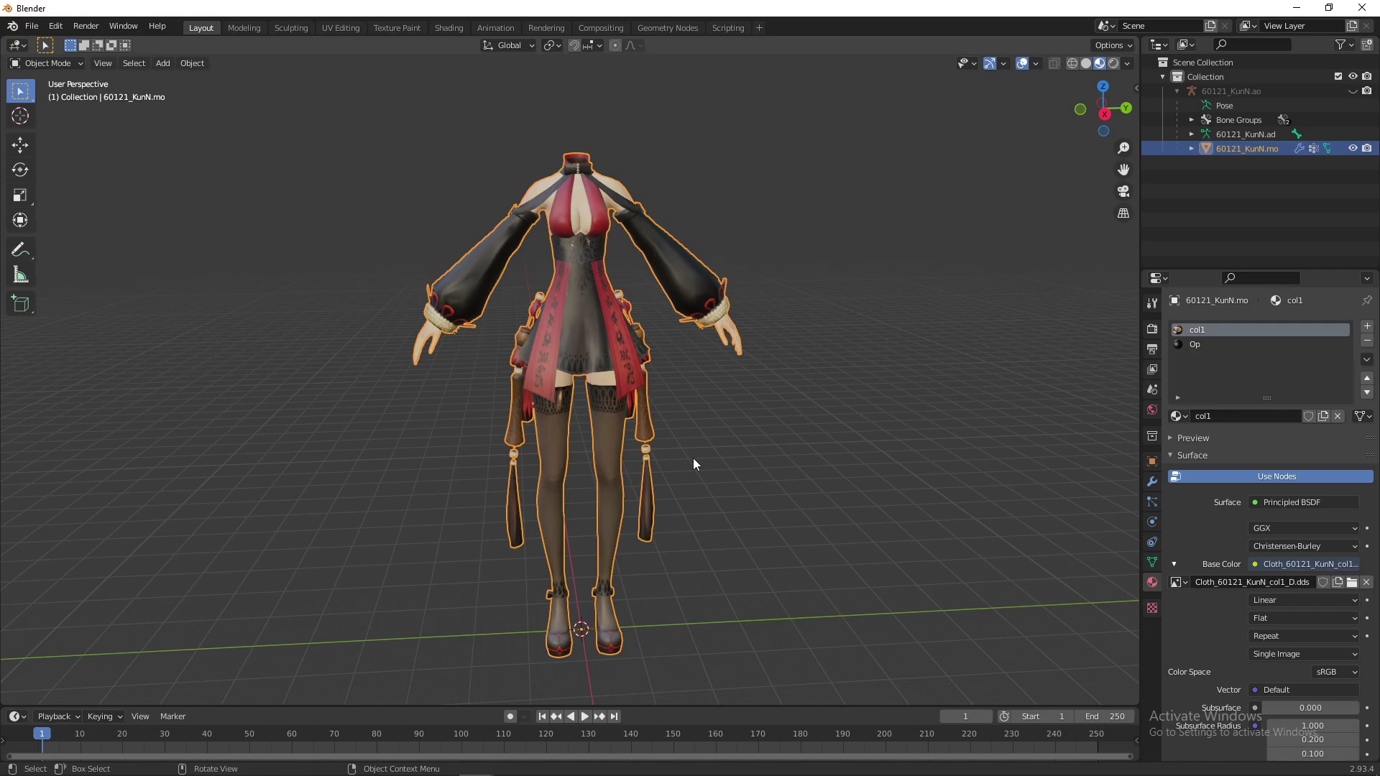
middle_drag(819, 259, 761, 231)
shift+middle_drag(526, 455, 589, 398)
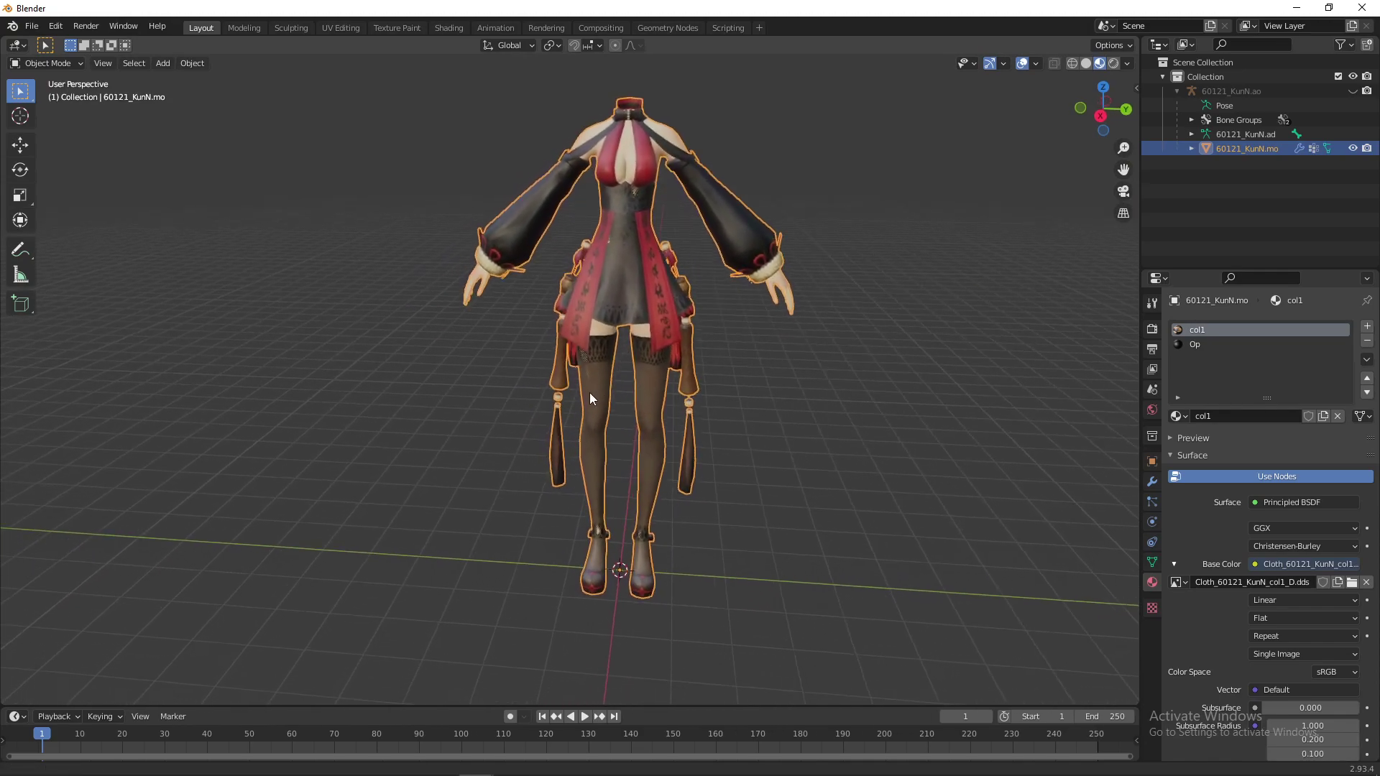
middle_drag(848, 281, 389, 137)
click(45, 63)
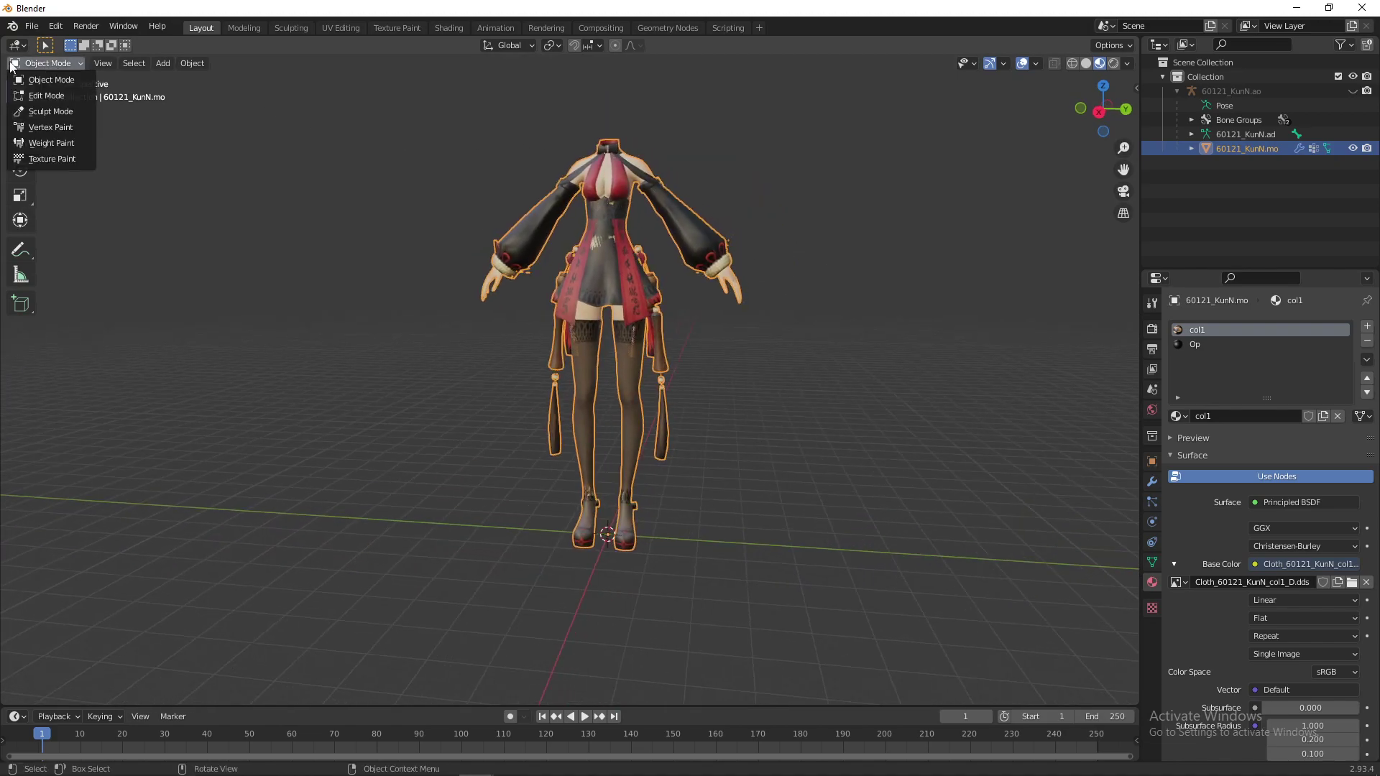
click(38, 96)
scroll(758, 199, up, 2)
middle_drag(607, 529, 719, 503)
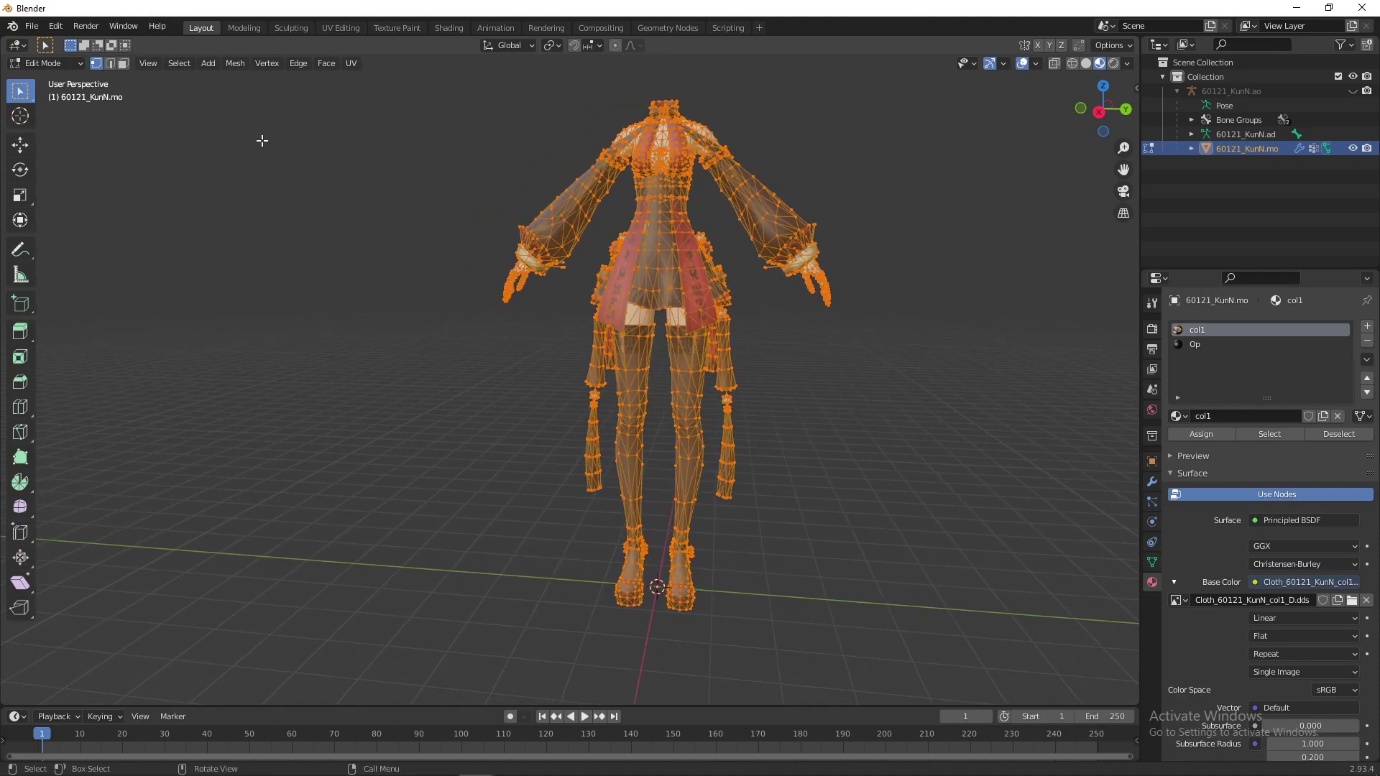
click(126, 68)
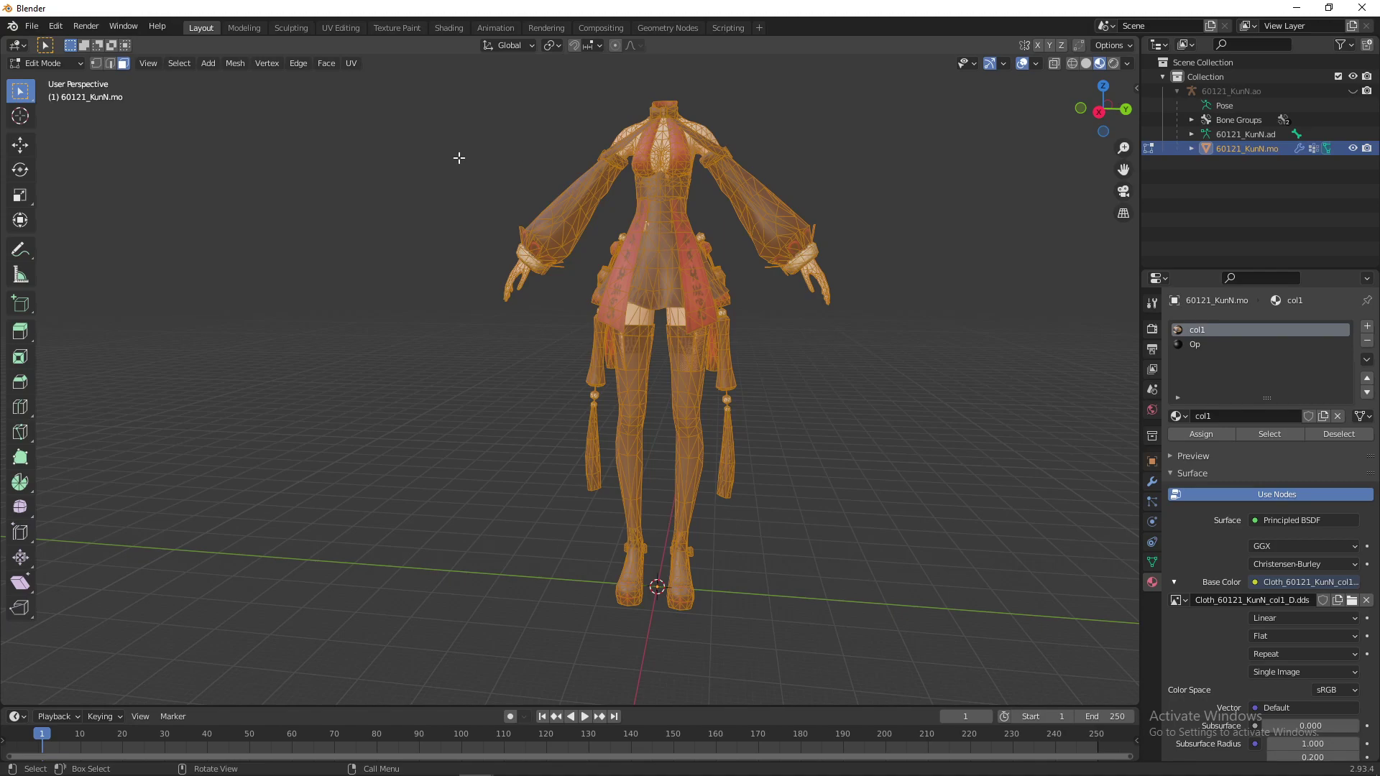
Delete the faces of both sleeves and the linked ruffled cuff at the character's right wrist
key(alt+a)
middle_drag(453, 147, 1078, 257)
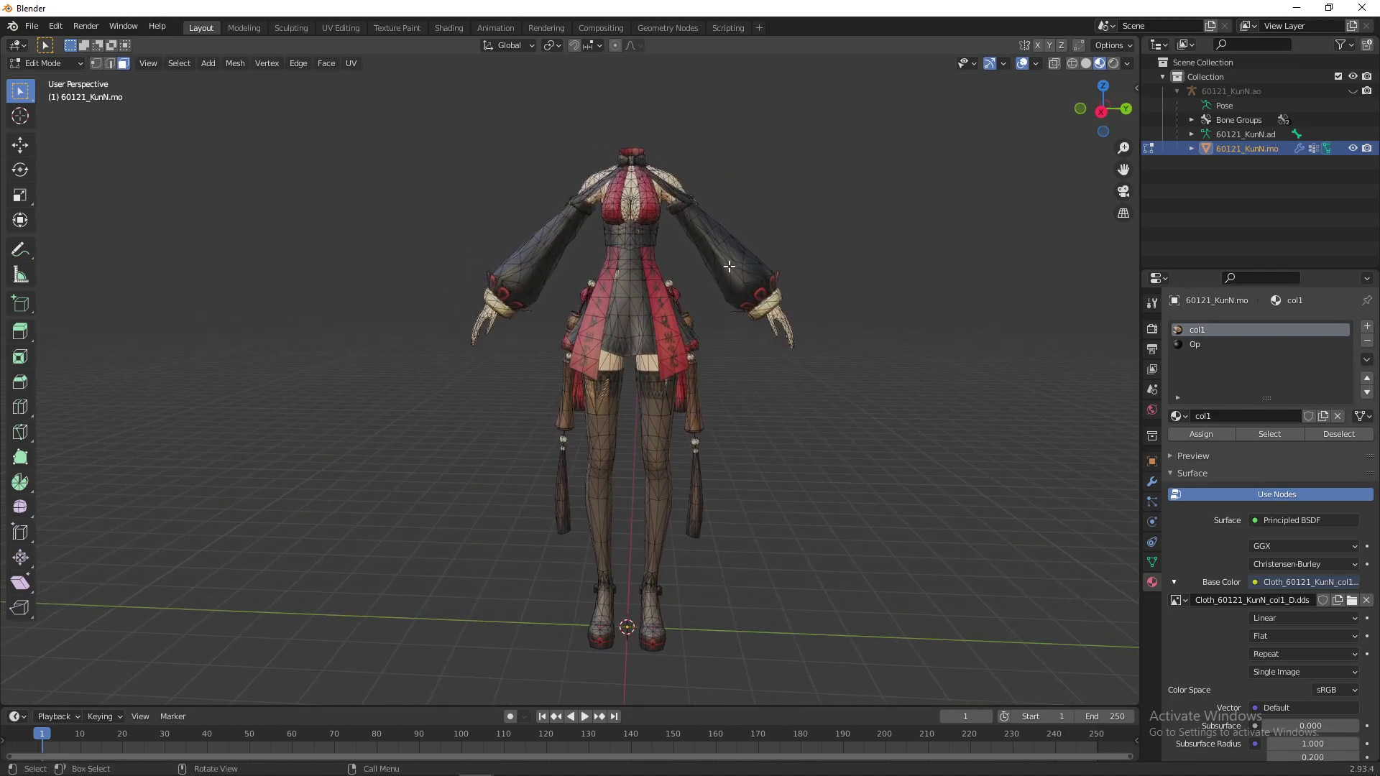
click(622, 321)
click(503, 232)
key(l)
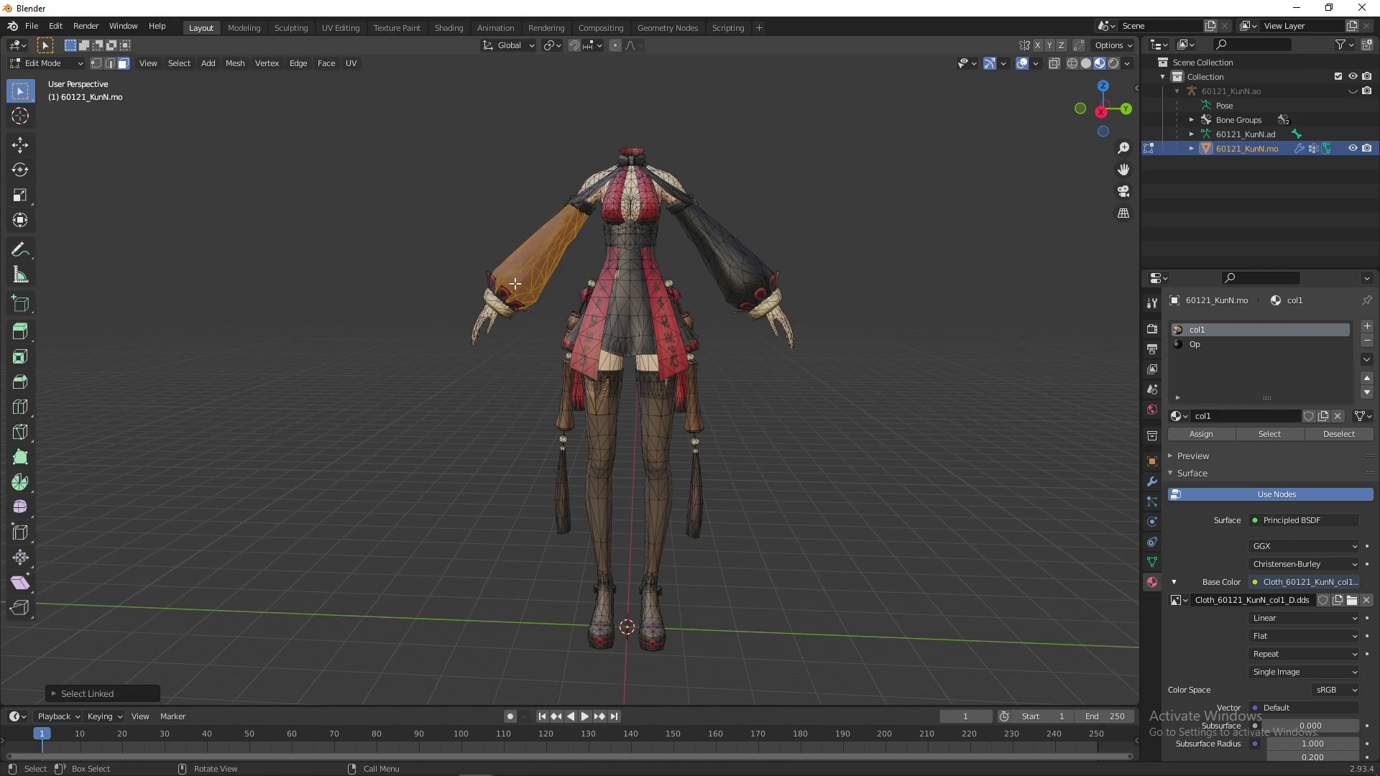
key(l)
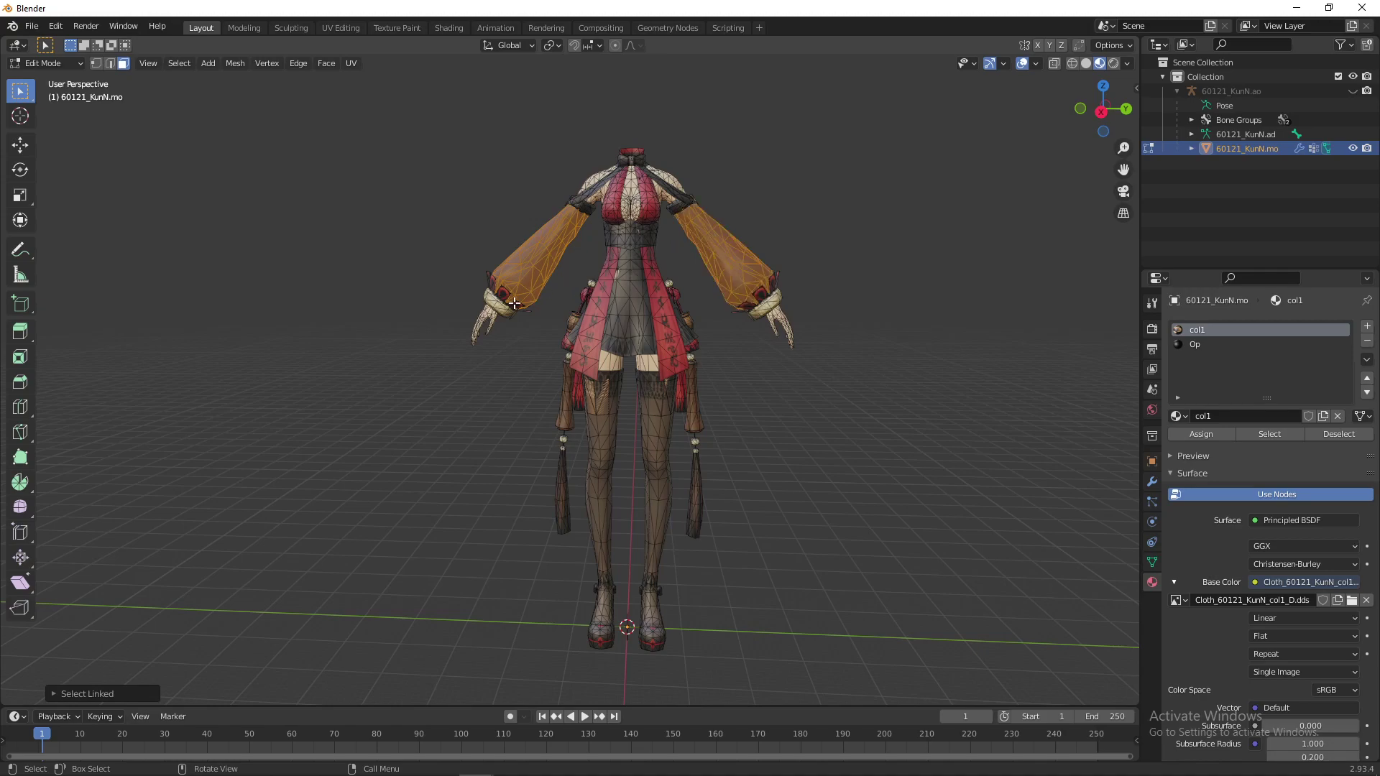
key(l)
key(l)
key(l)
key(l)
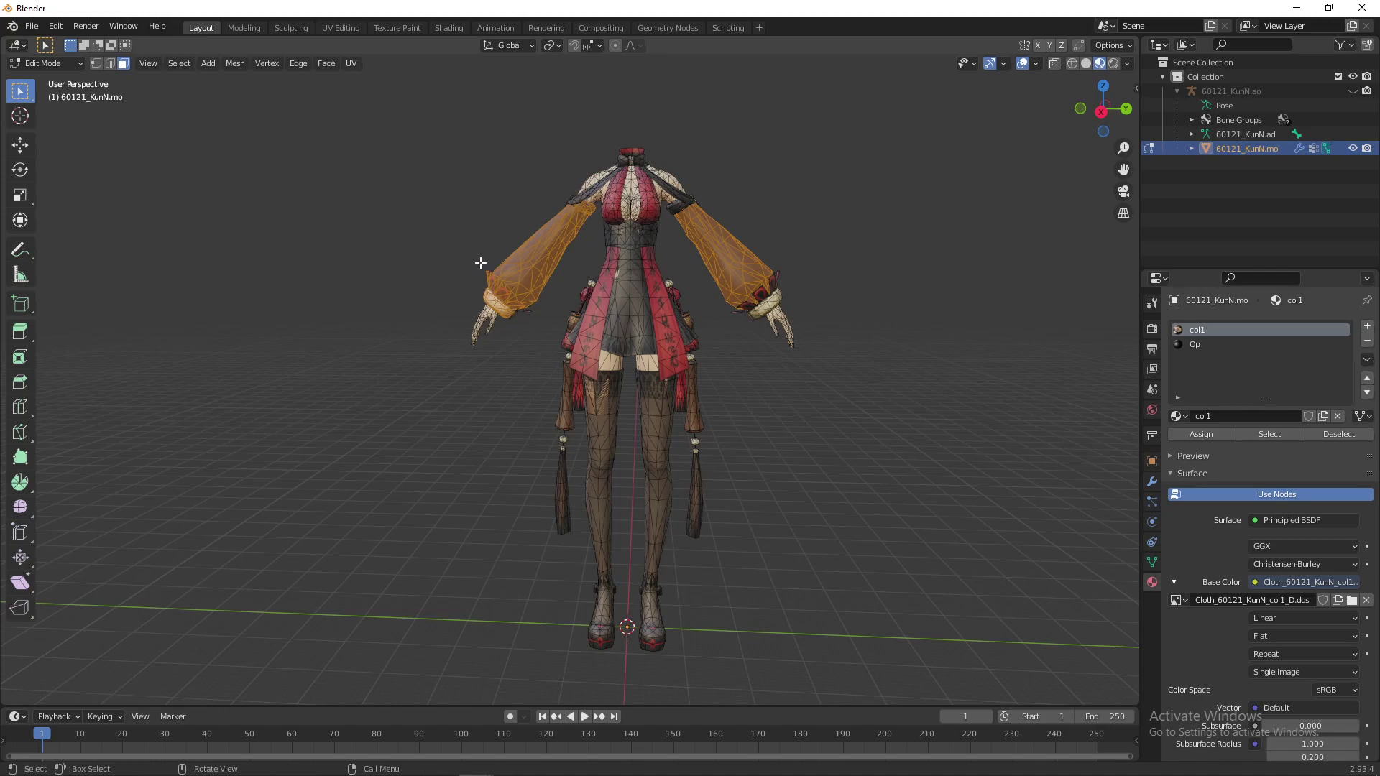
key(ctrl+z)
key(x)
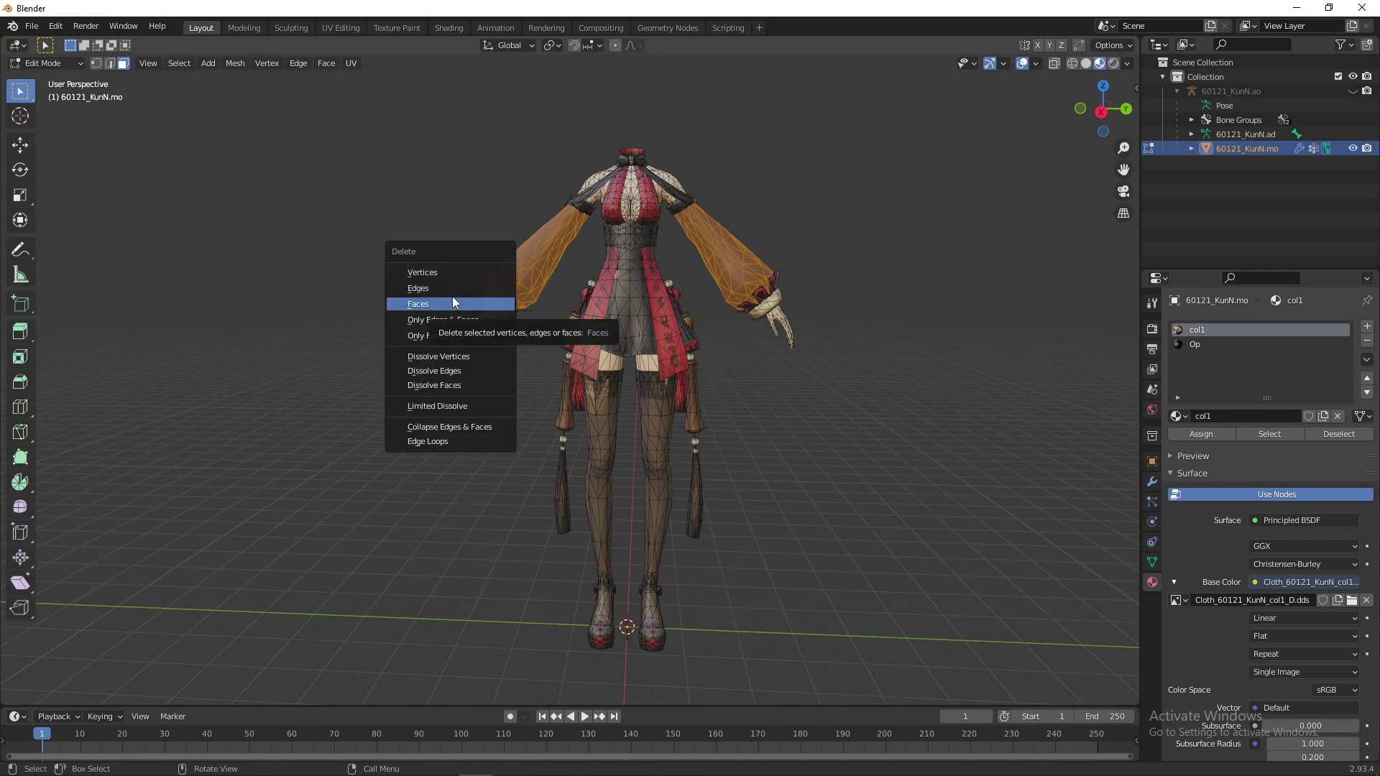
key(x)
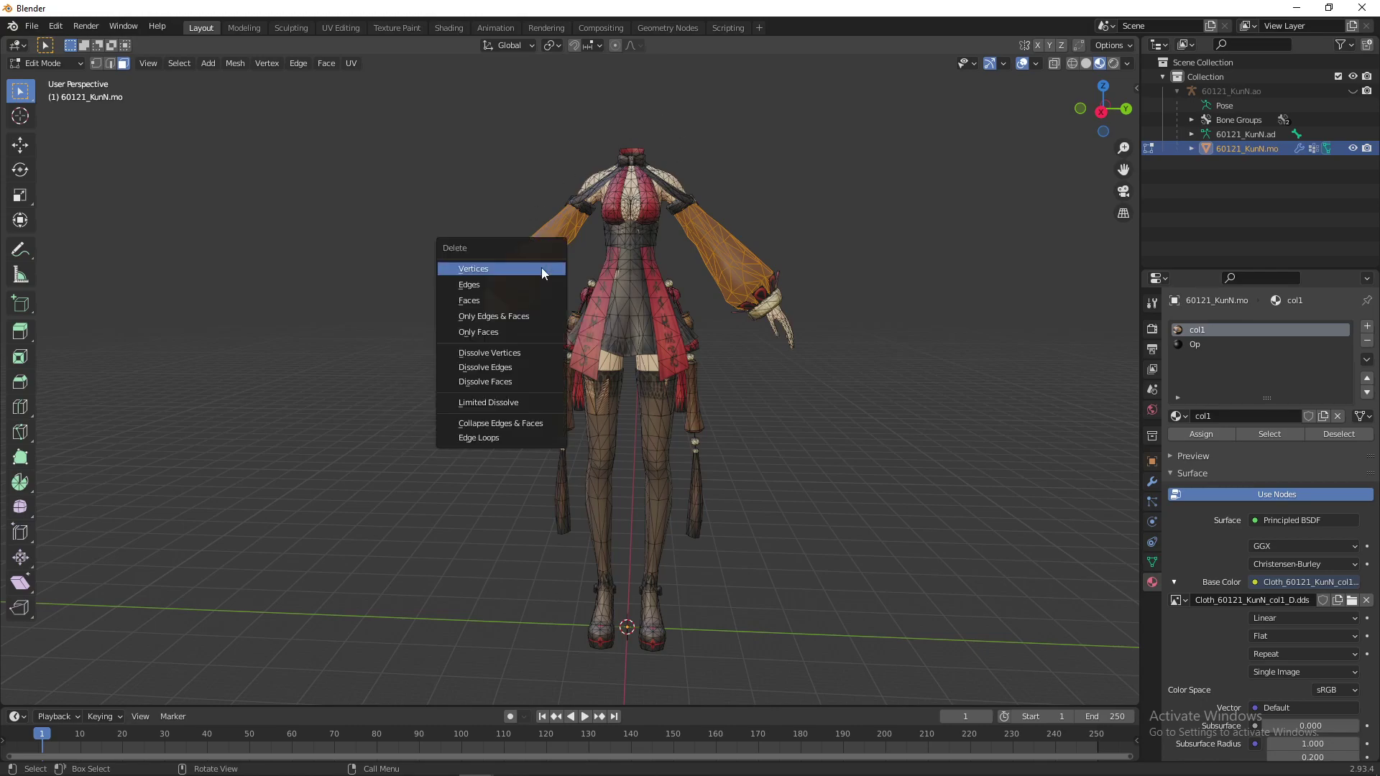
click(479, 308)
Delete the faces of the leftover petal ornaments floating around the character's right wrist
middle_drag(632, 205, 675, 224)
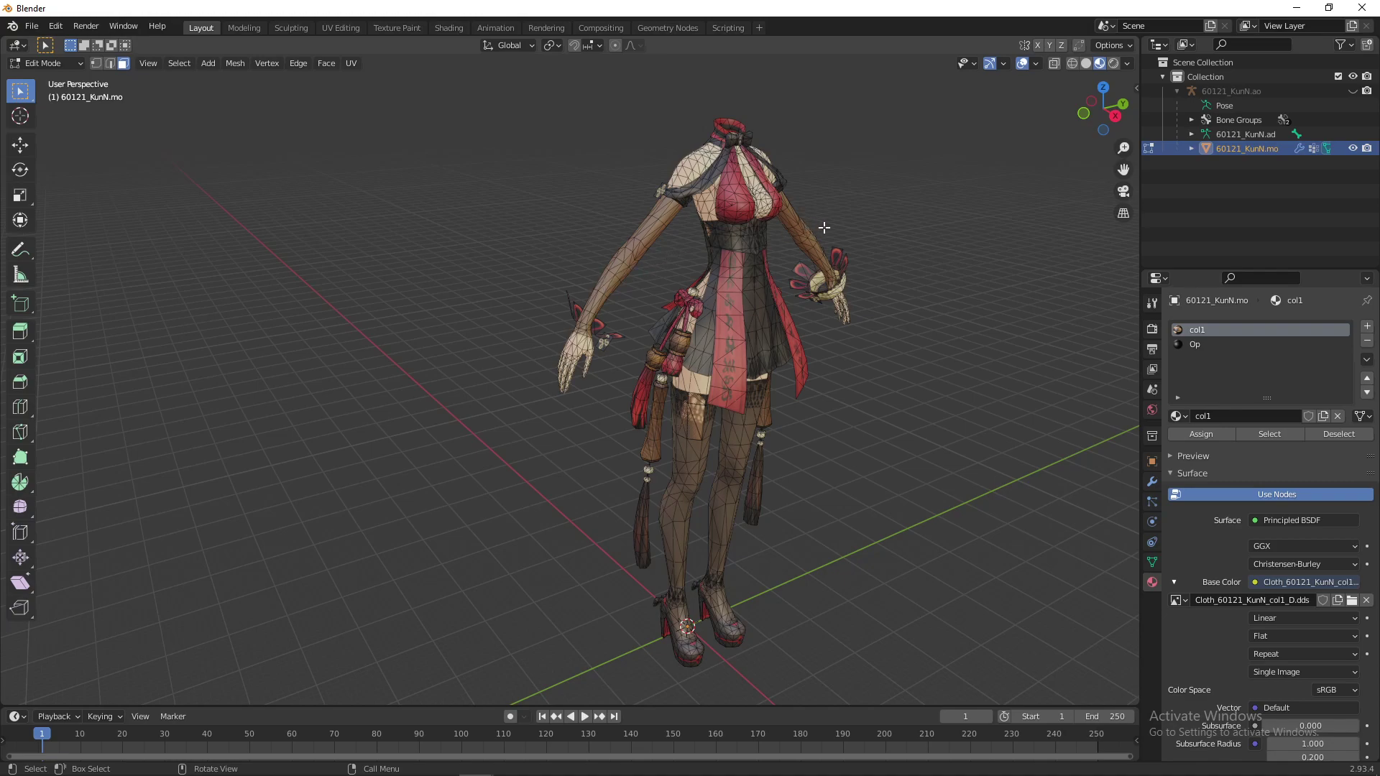
middle_drag(832, 224, 690, 302)
scroll(685, 307, up, 3)
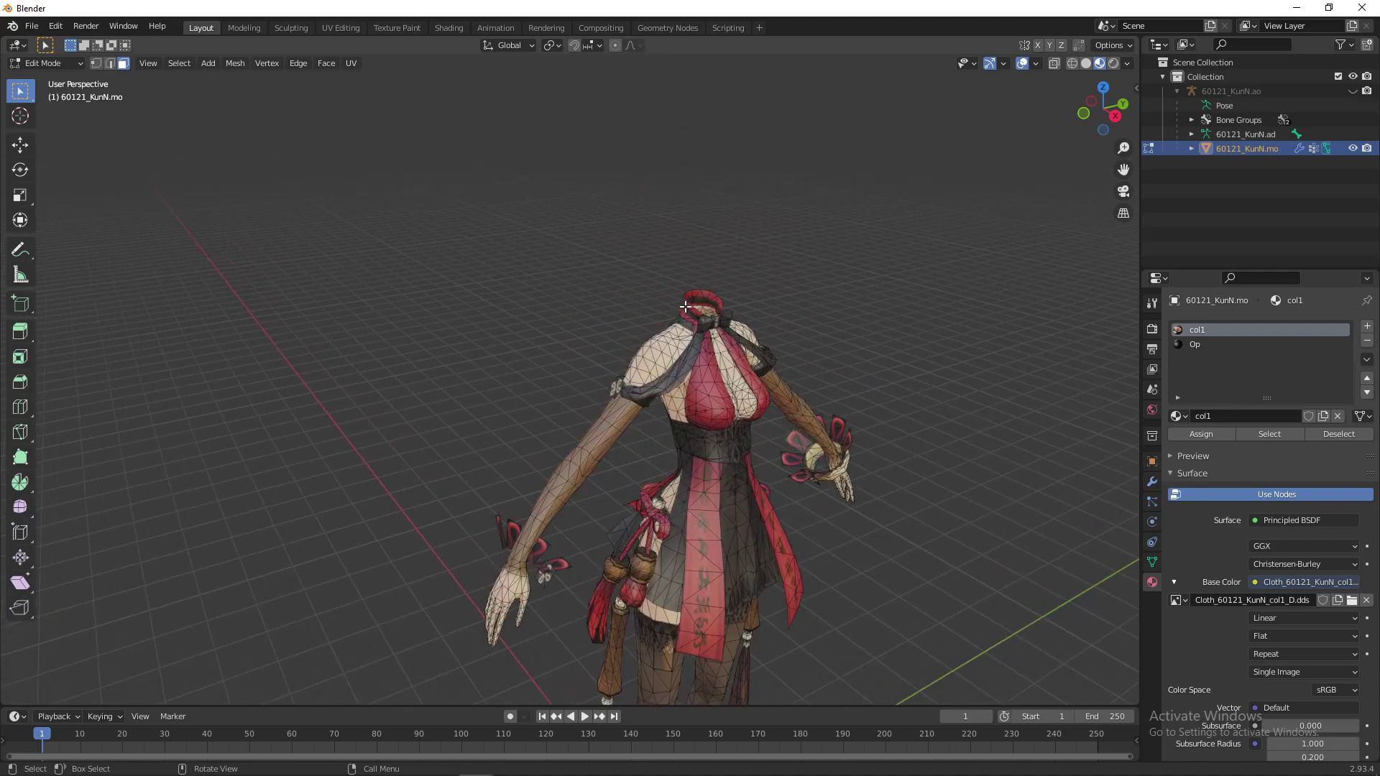
scroll(685, 307, up, 4)
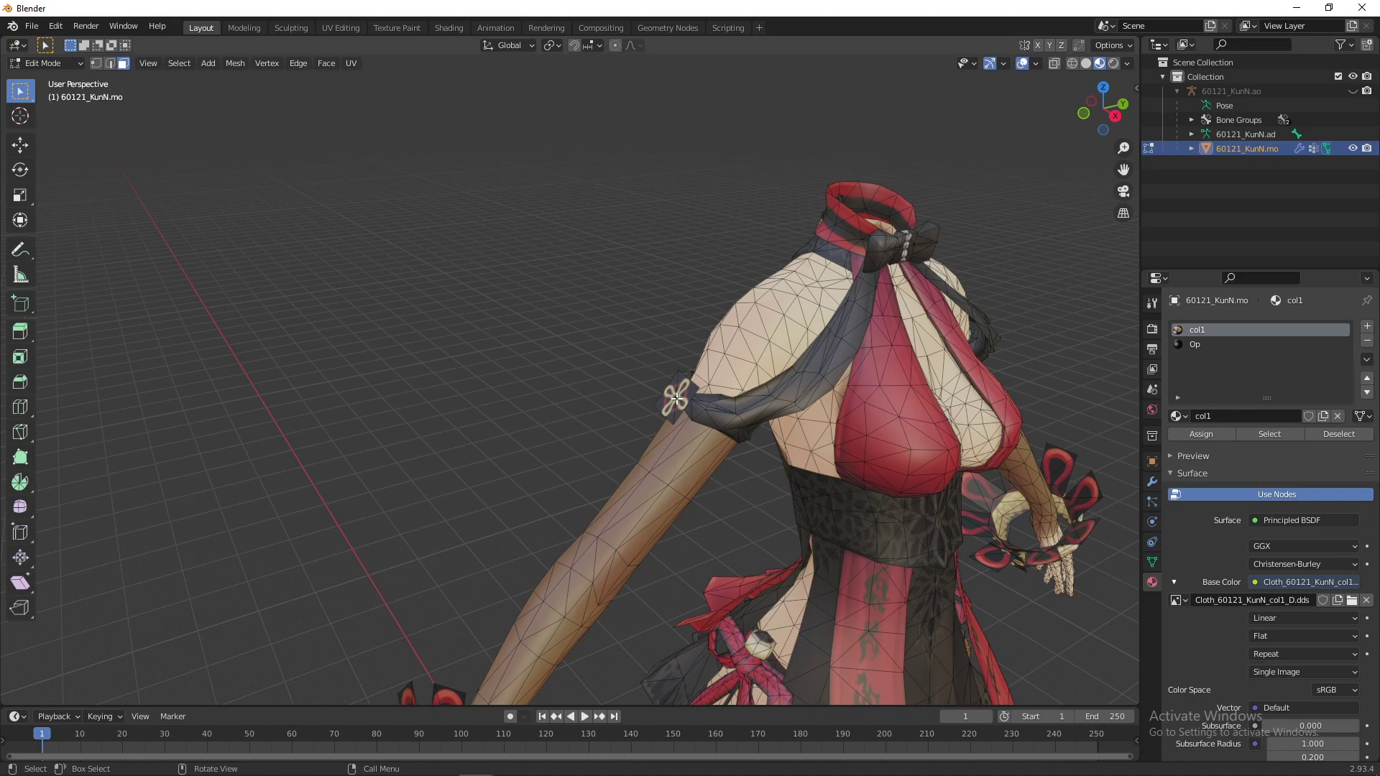
scroll(676, 398, down, 2)
shift+middle_drag(651, 528, 674, 410)
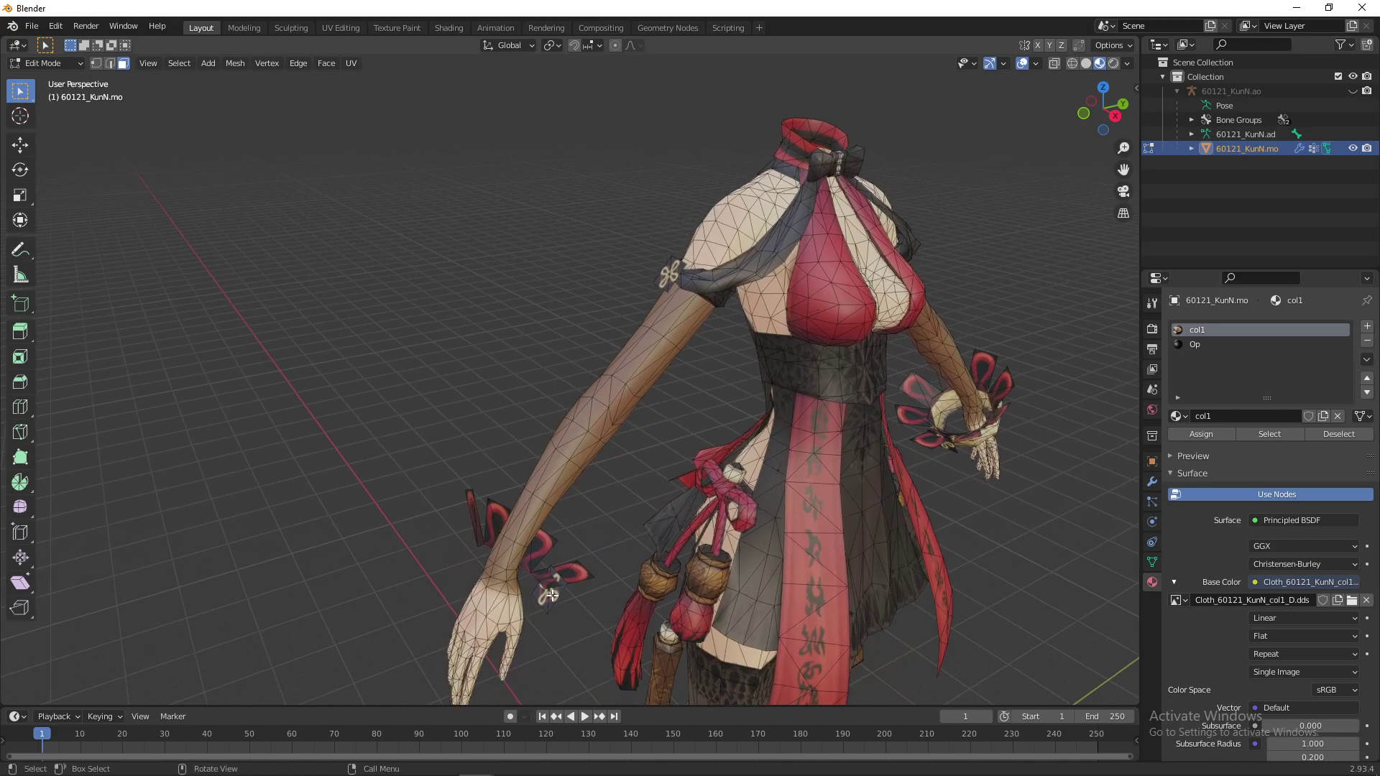
key(ctrl+l)
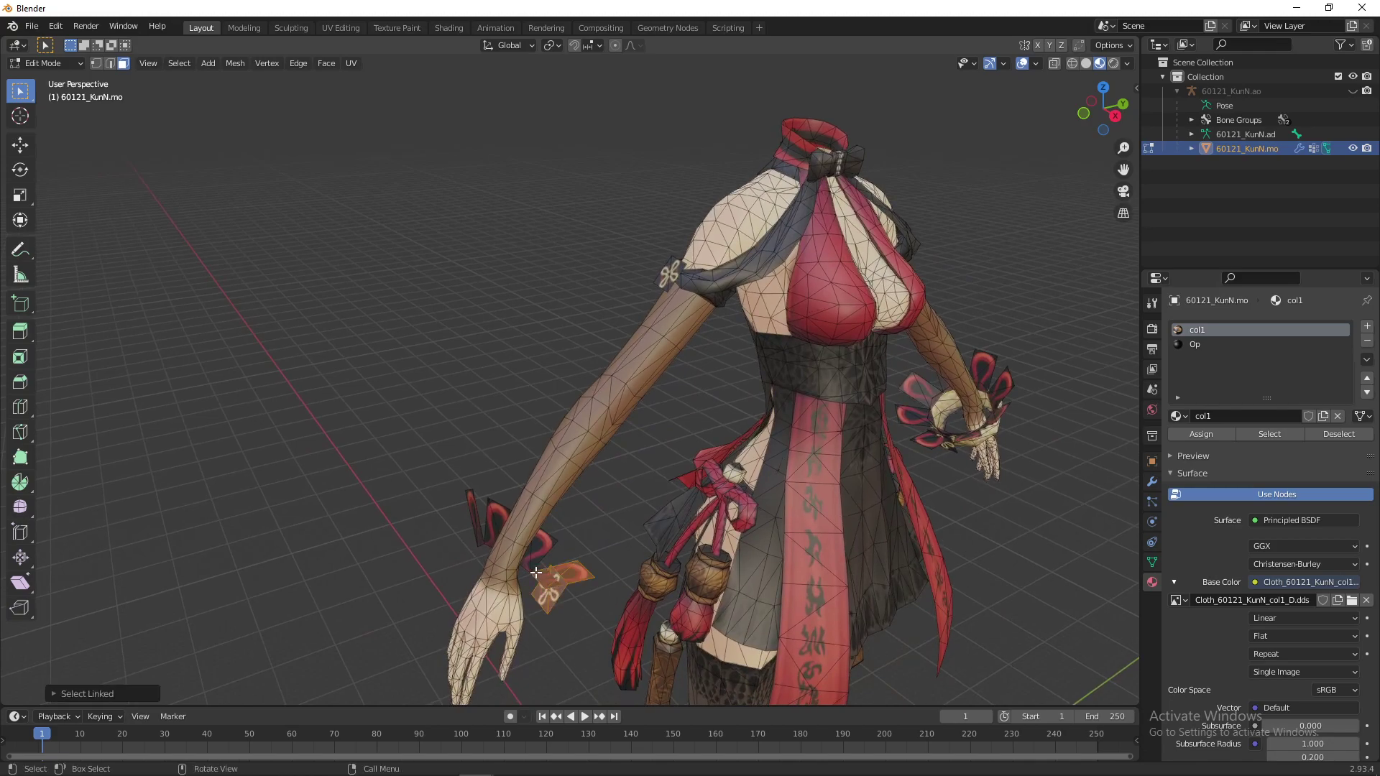
right_click(497, 542)
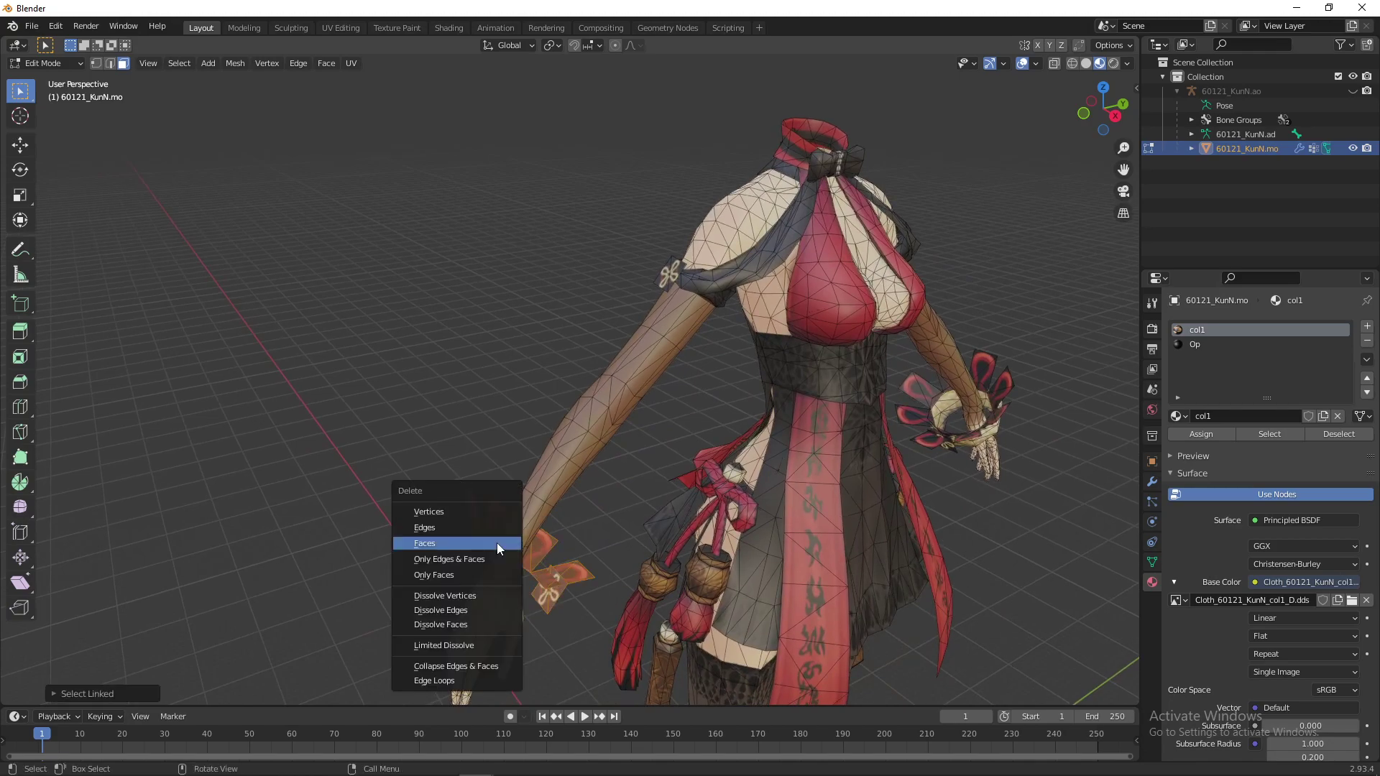
click(488, 546)
scroll(524, 513, down, 1)
middle_drag(796, 392, 613, 351)
click(595, 377)
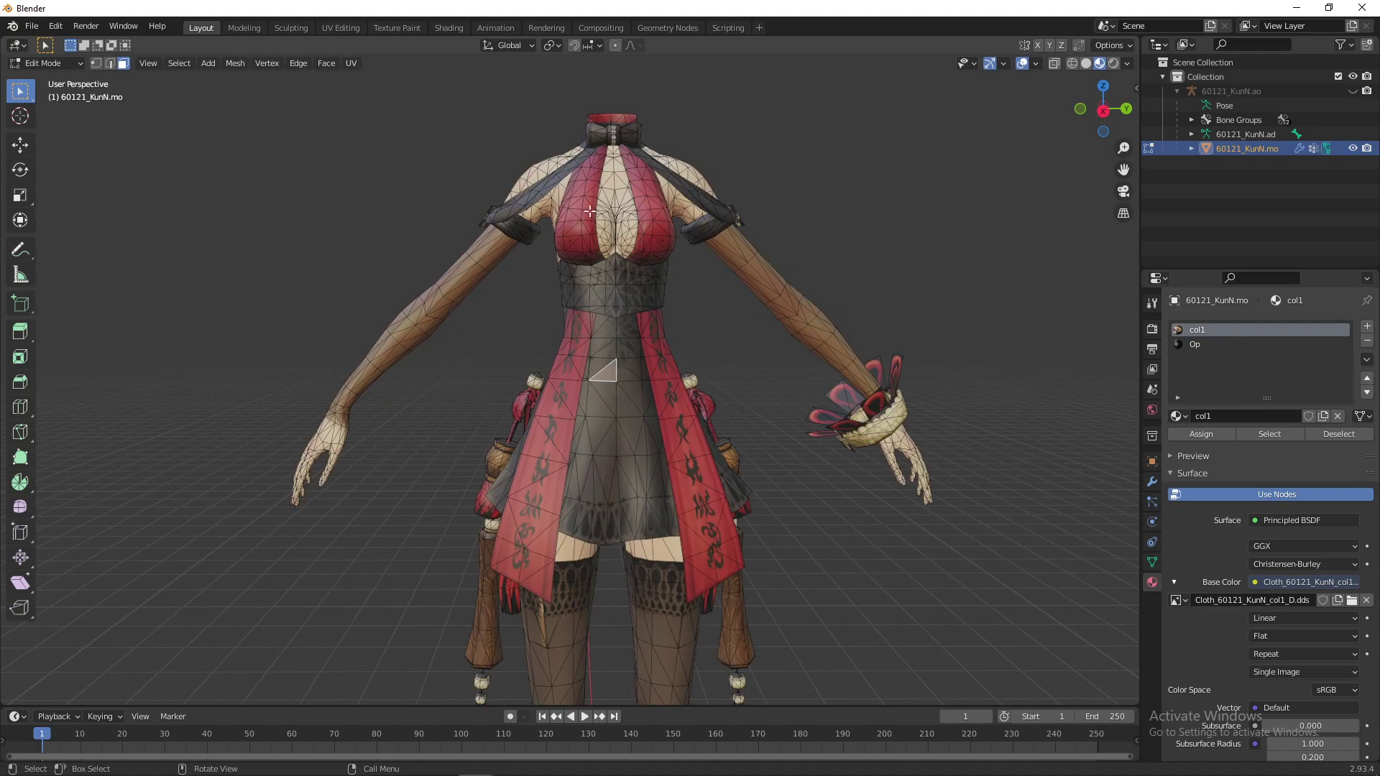
click(608, 345)
click(606, 394)
click(606, 417)
click(603, 363)
click(625, 368)
click(624, 424)
click(593, 424)
click(594, 397)
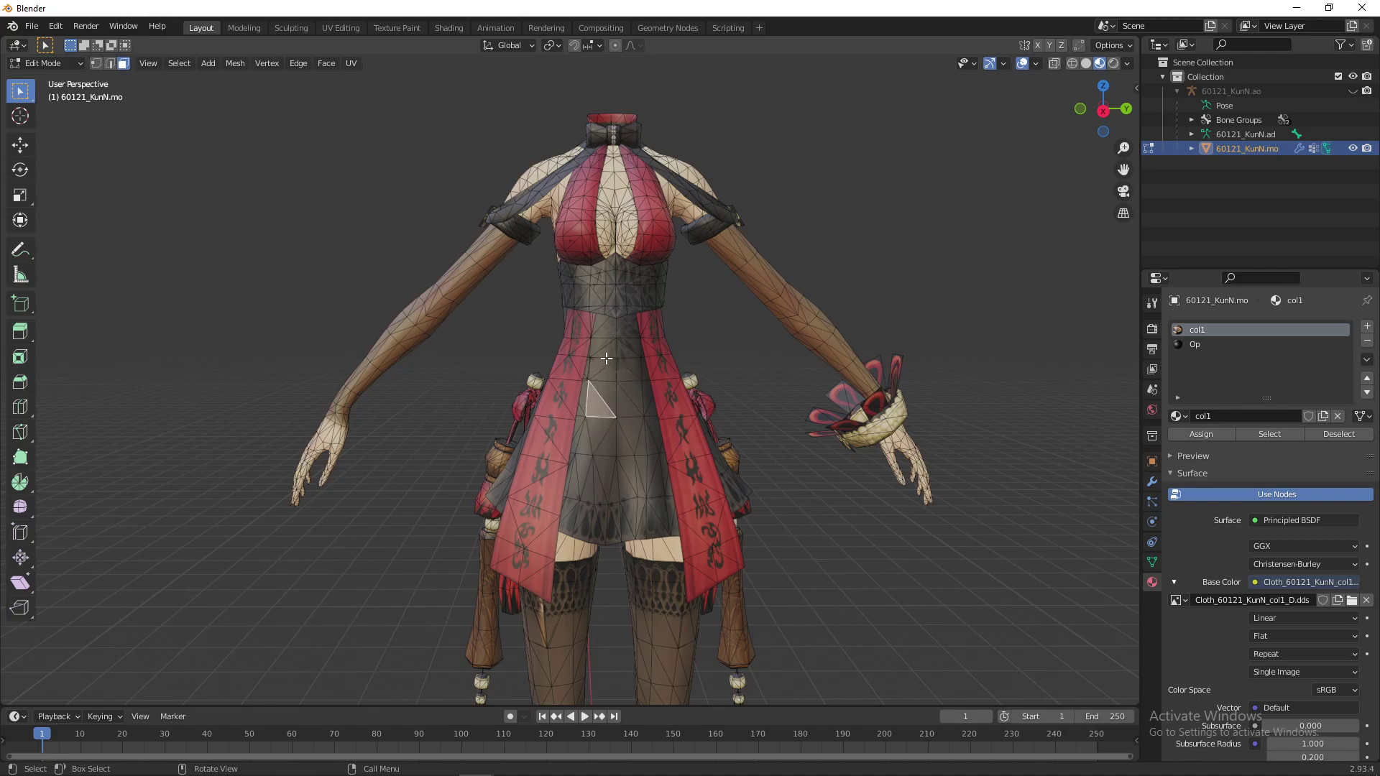
shift+click(608, 391)
shift+click(604, 367)
shift+click(602, 347)
shift+click(649, 410)
shift+click(640, 478)
shift+click(597, 492)
shift+click(582, 505)
shift+click(595, 528)
shift+click(656, 519)
shift+click(630, 431)
shift+click(617, 368)
key(alt+a)
Delete the linked faces of the skirt, both red front panels, both shoulder drapes and the neck bow
key(l)
key(l)
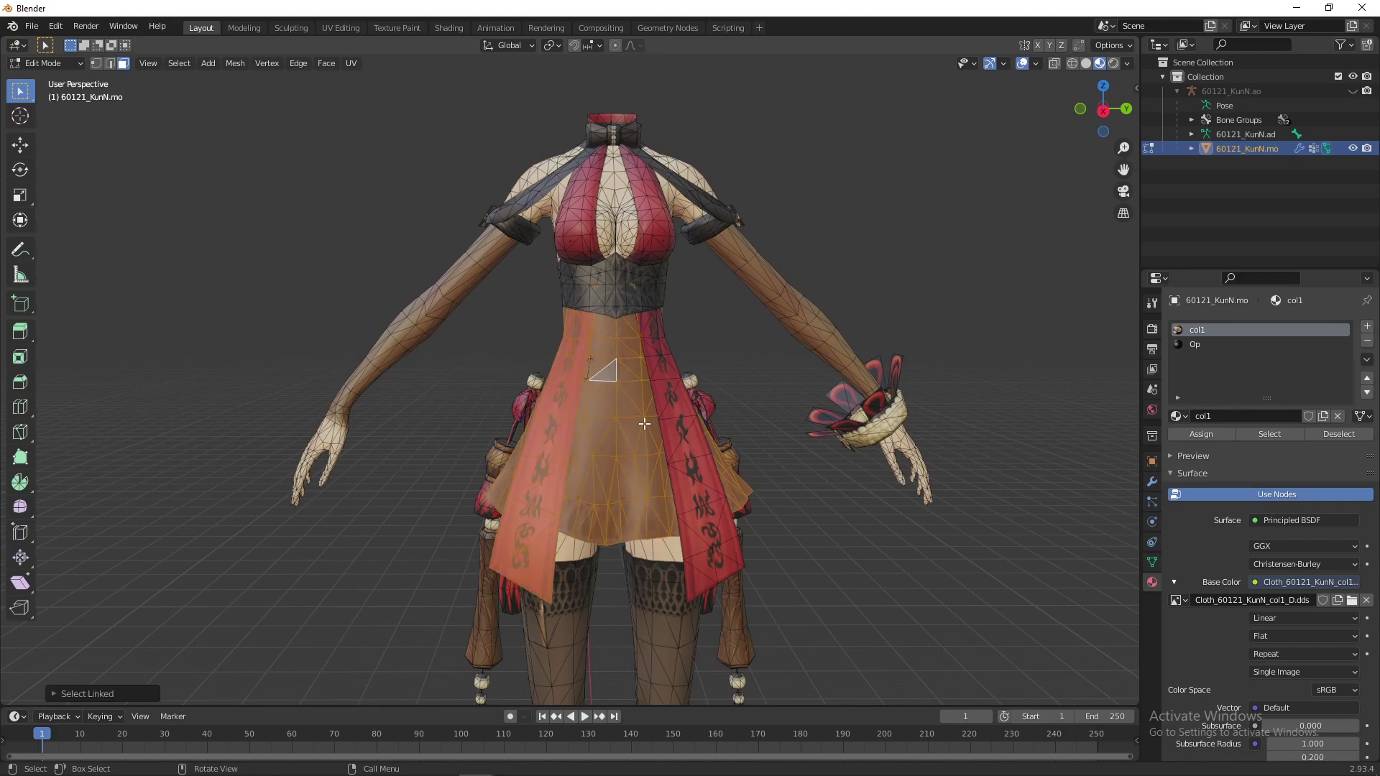
key(l)
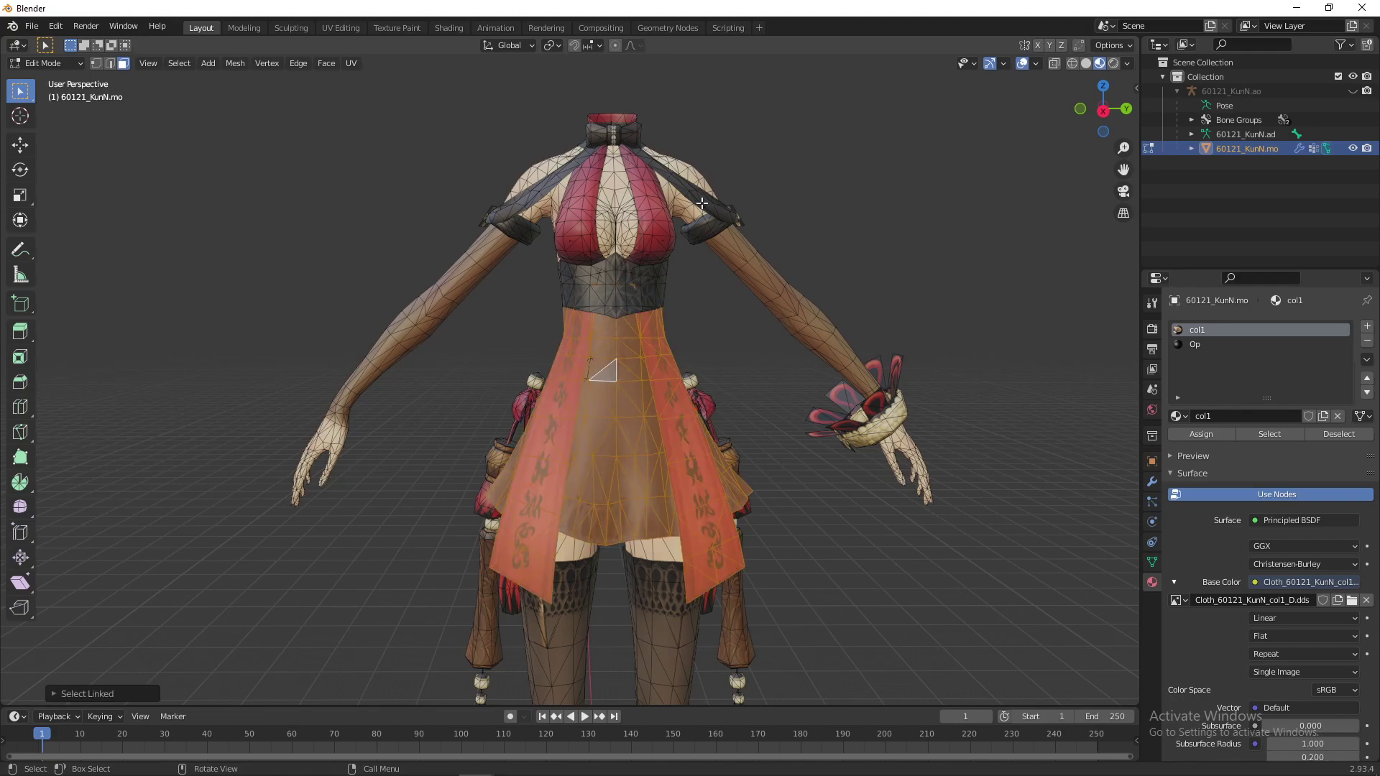
key(l)
key(l)
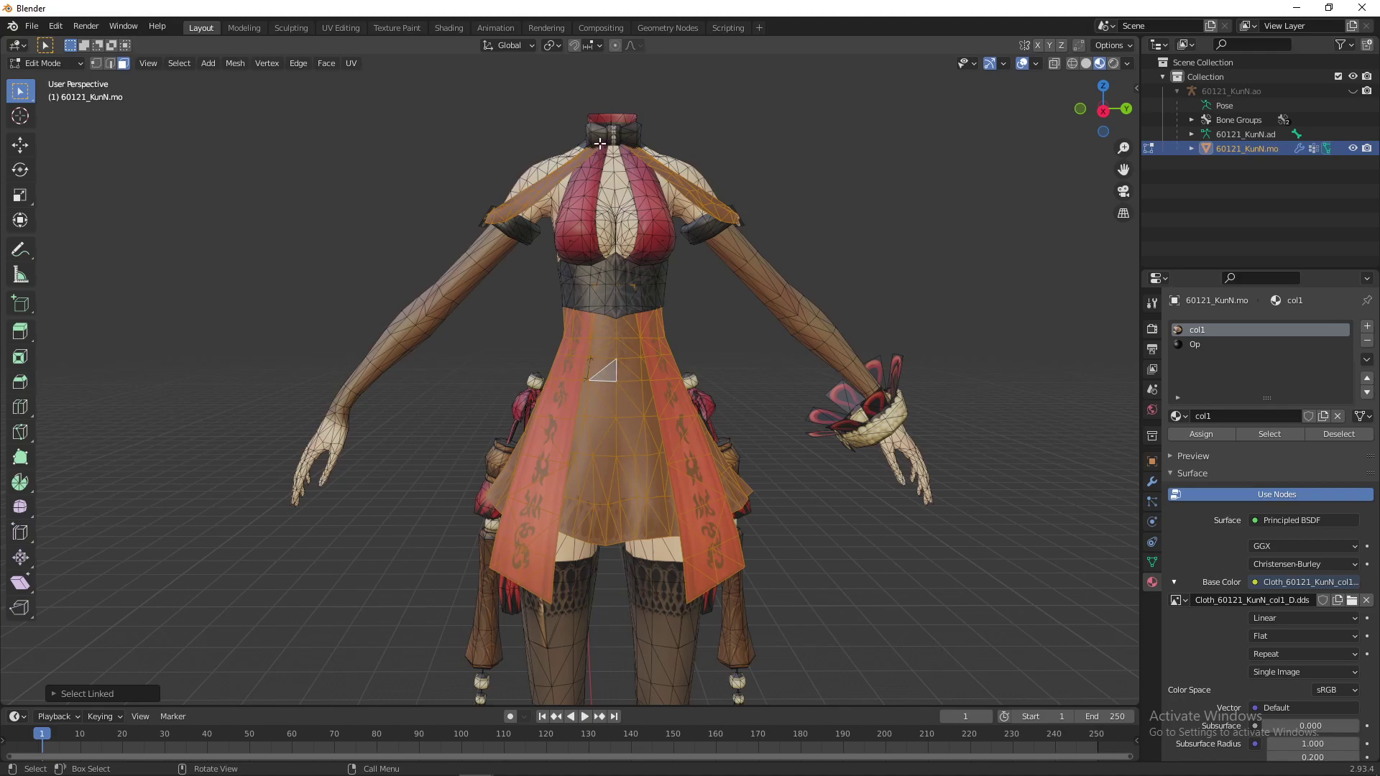
key(l)
key(x)
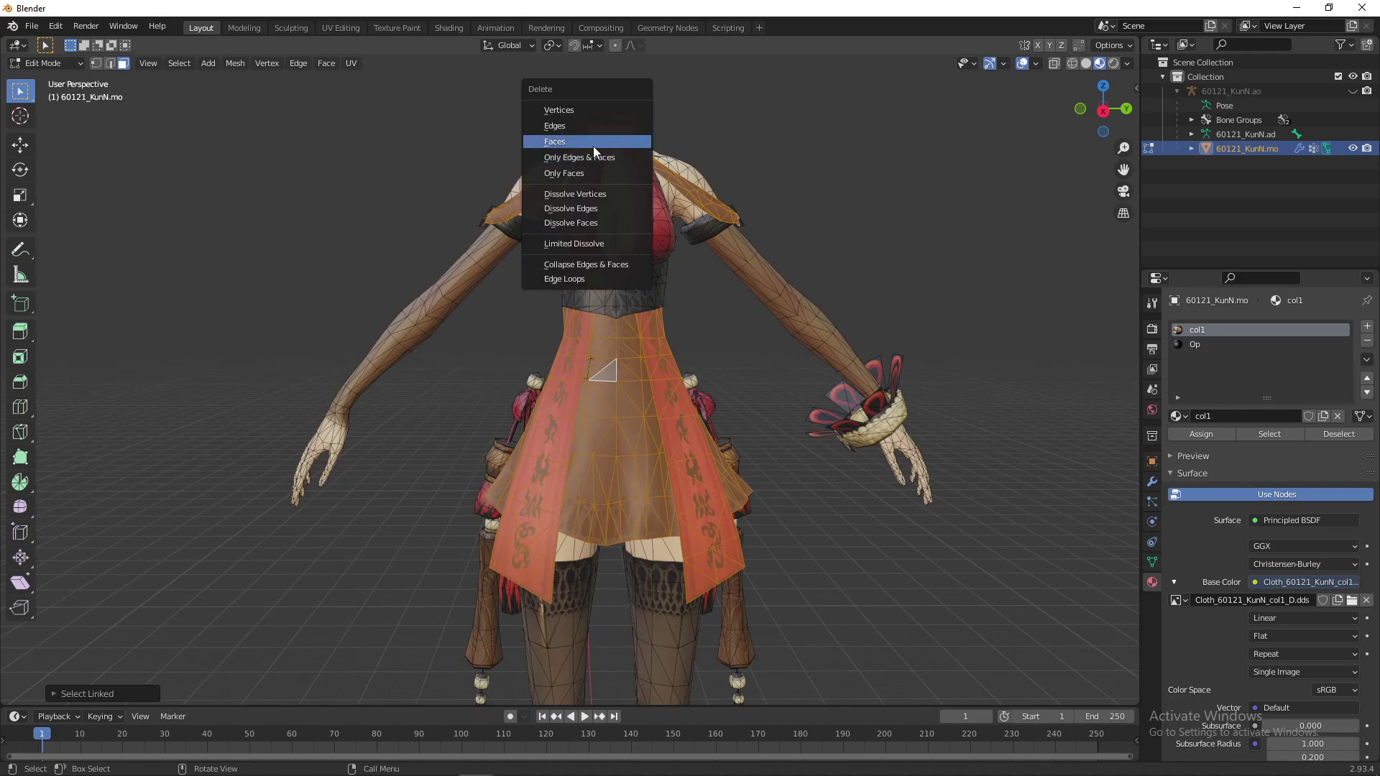
click(593, 146)
Delete the linked faces of the leftover cloth panel and lacing at the back of the waist
middle_drag(600, 173, 603, 414)
key(l)
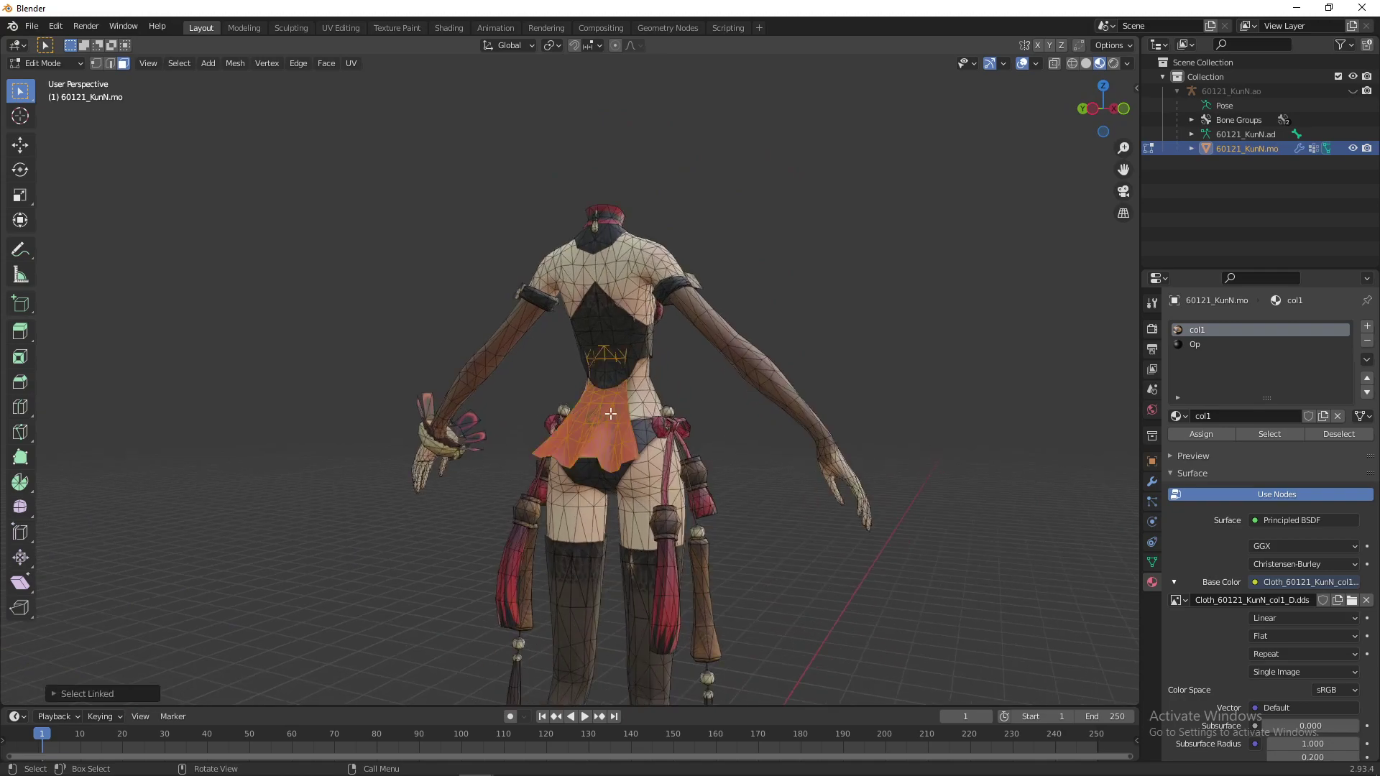
key(x)
click(667, 353)
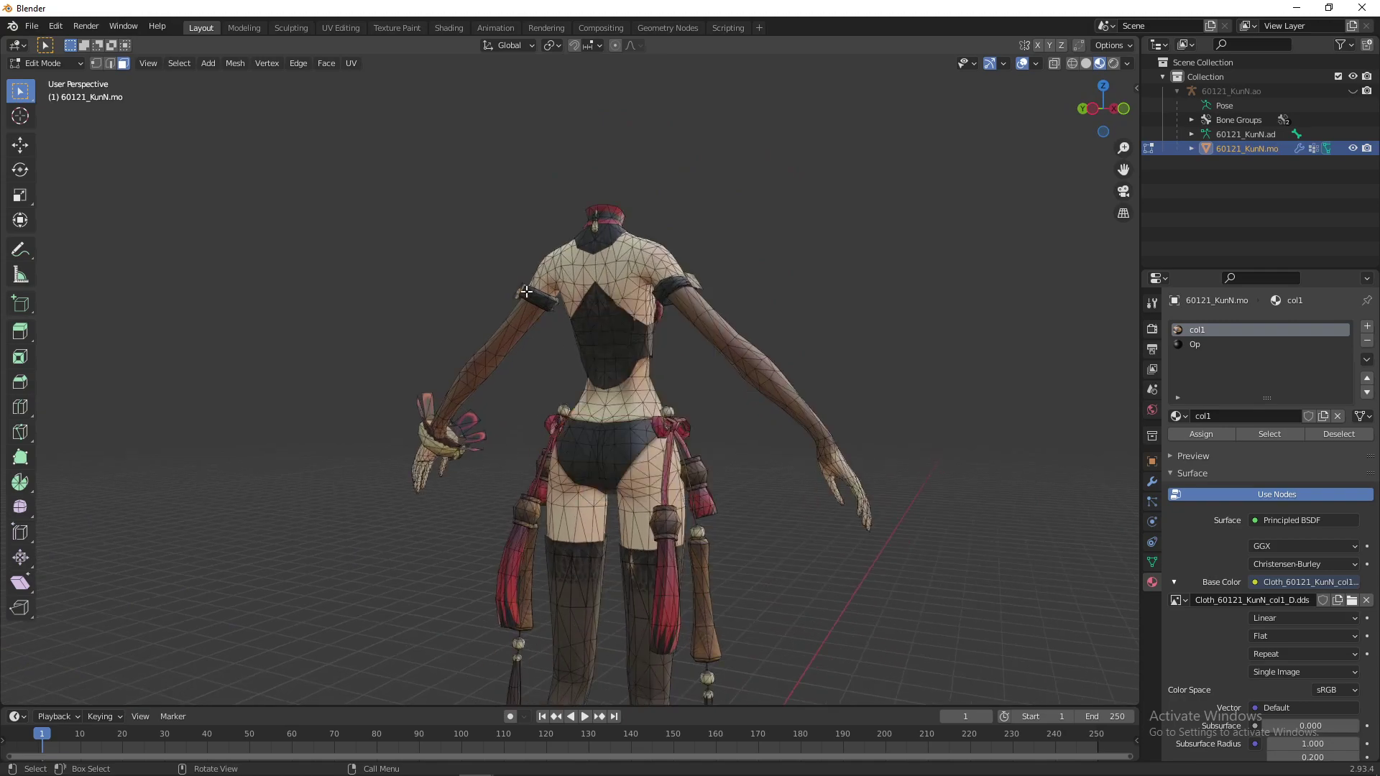
Delete the linked faces of both upper-arm bands, including their ornaments
scroll(546, 263, up, 3)
middle_drag(785, 247, 790, 277)
scroll(790, 277, up, 3)
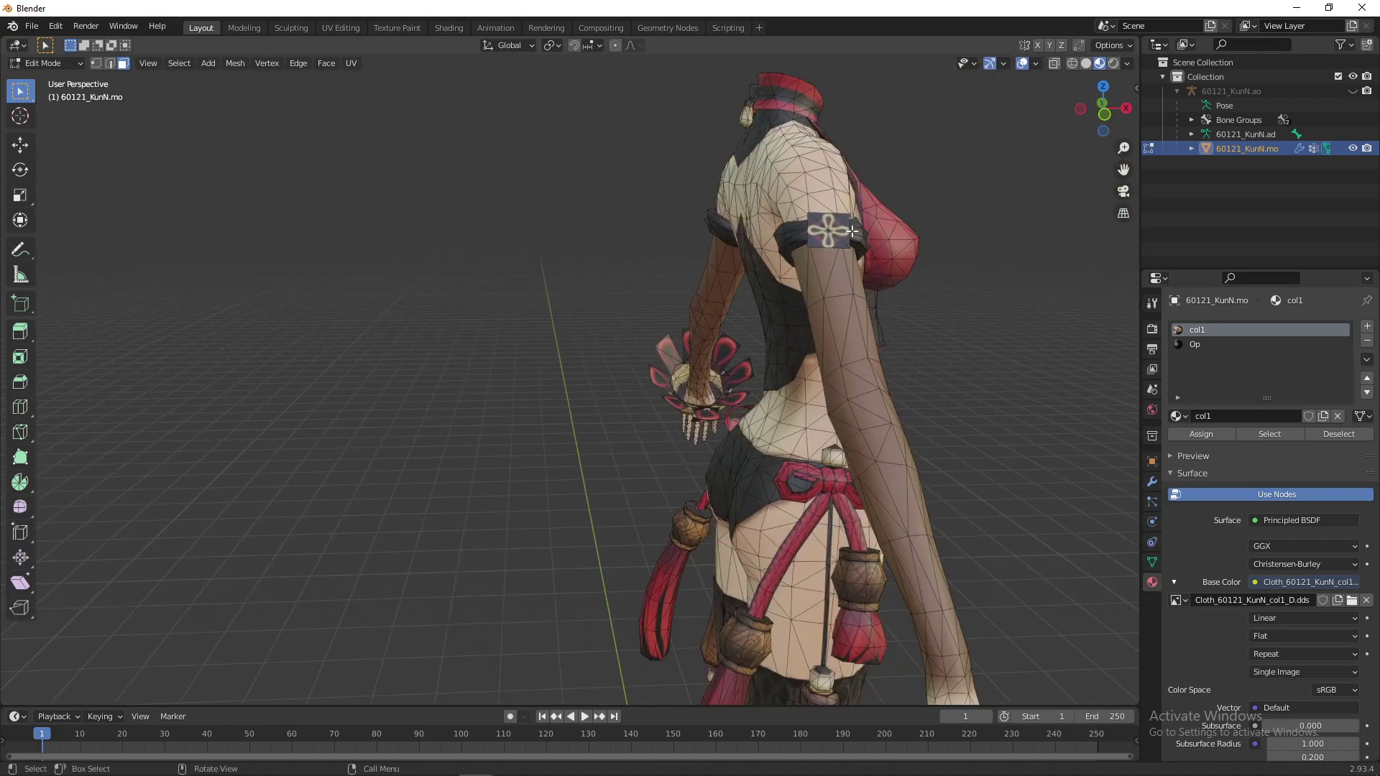
key(l)
middle_drag(841, 230, 589, 176)
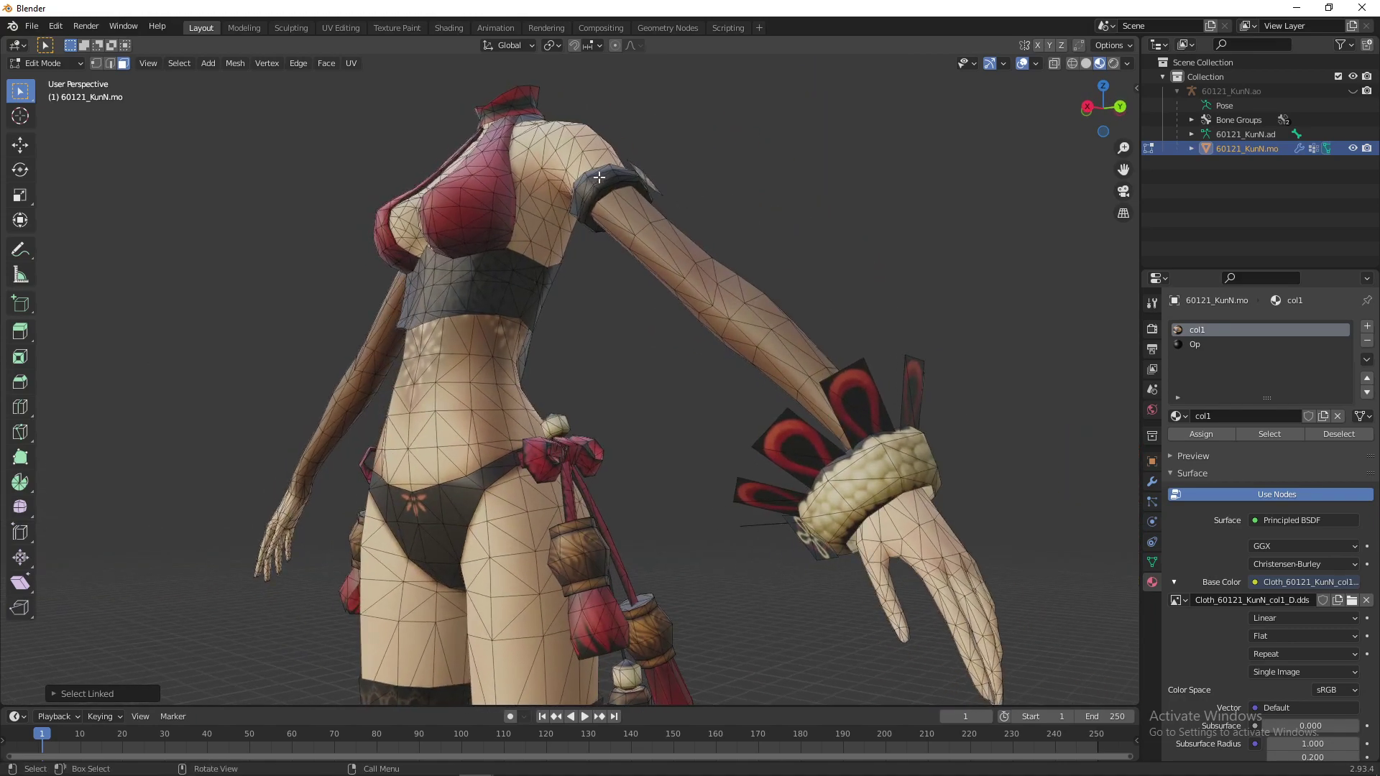
key(l)
key(x)
click(644, 178)
Delete the linked faces of the dark cloth piece below the collar at the nape and the small tab above it
middle_drag(644, 179, 546, 156)
scroll(748, 270, up, 3)
scroll(546, 156, up, 3)
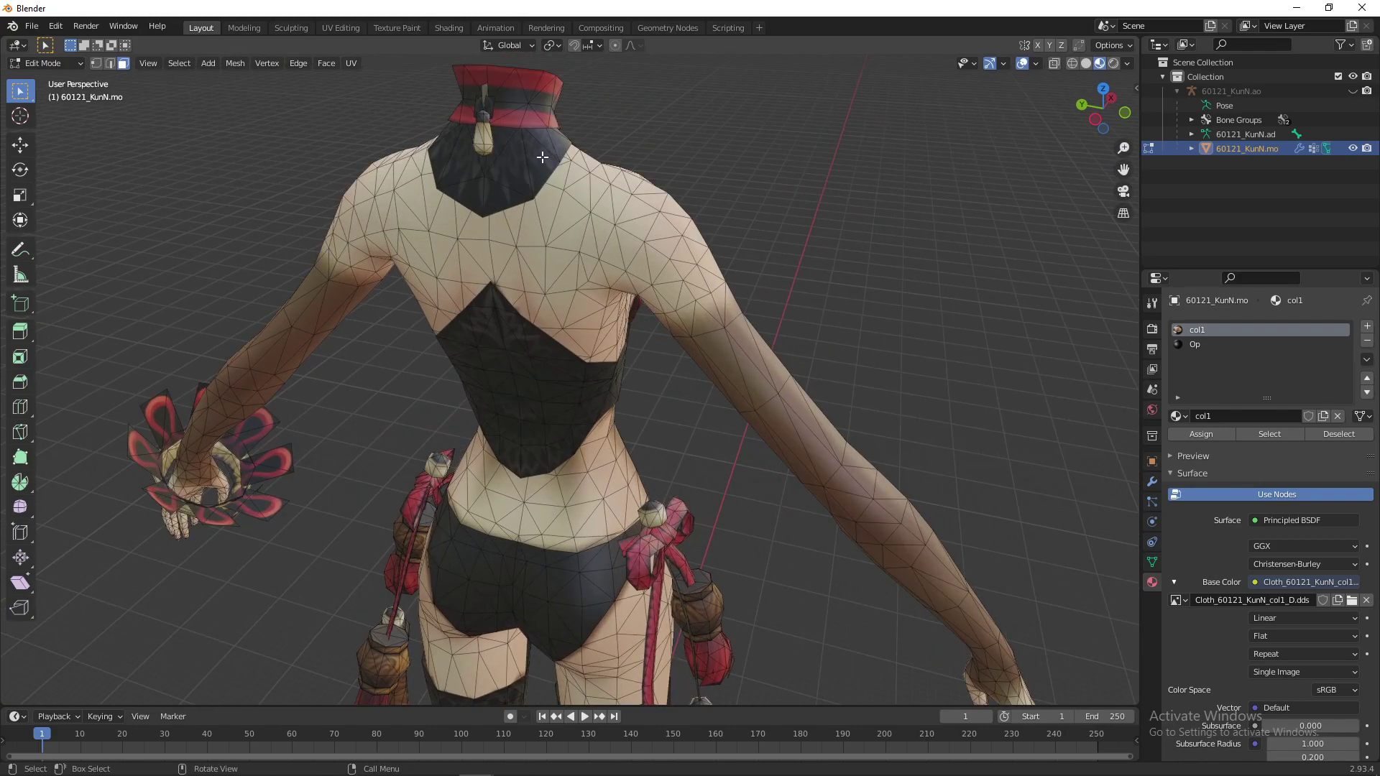
key(l)
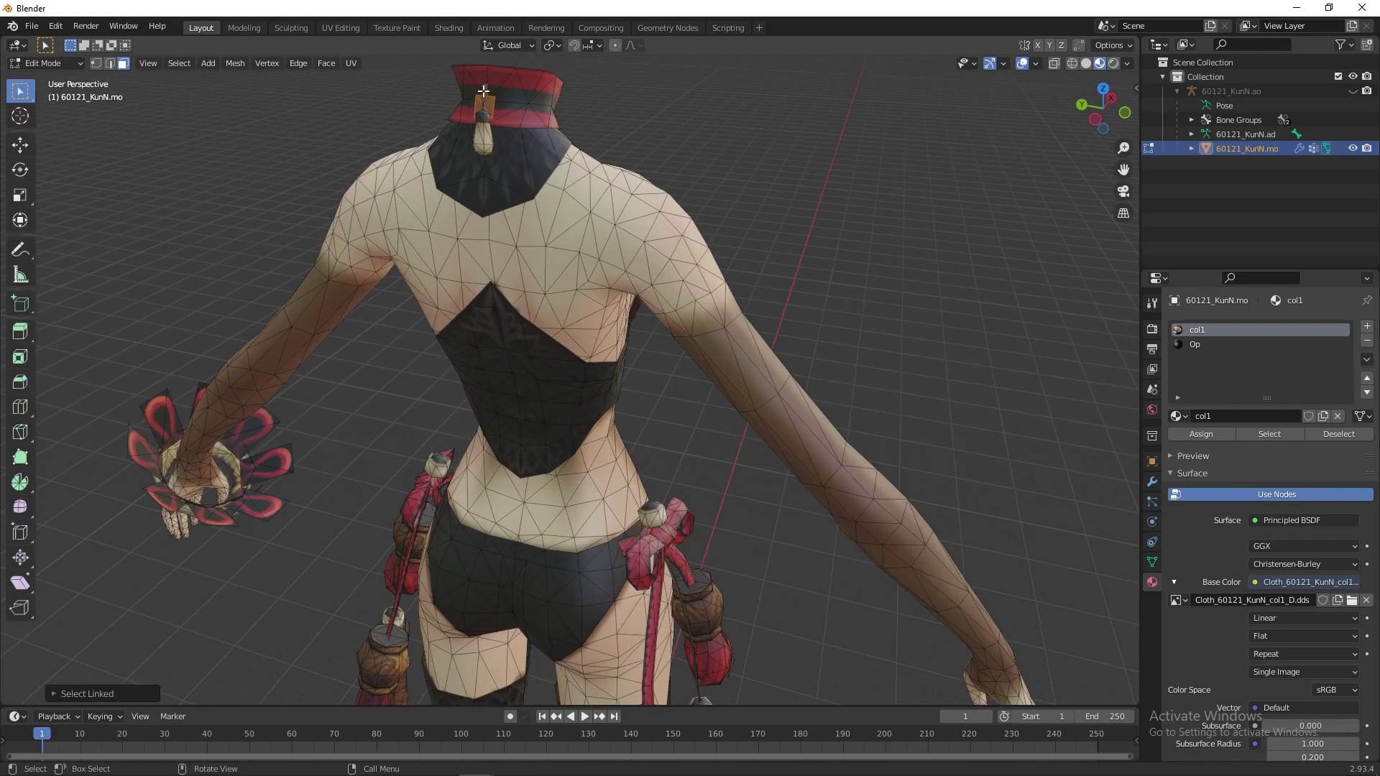
key(l)
key(x)
click(509, 155)
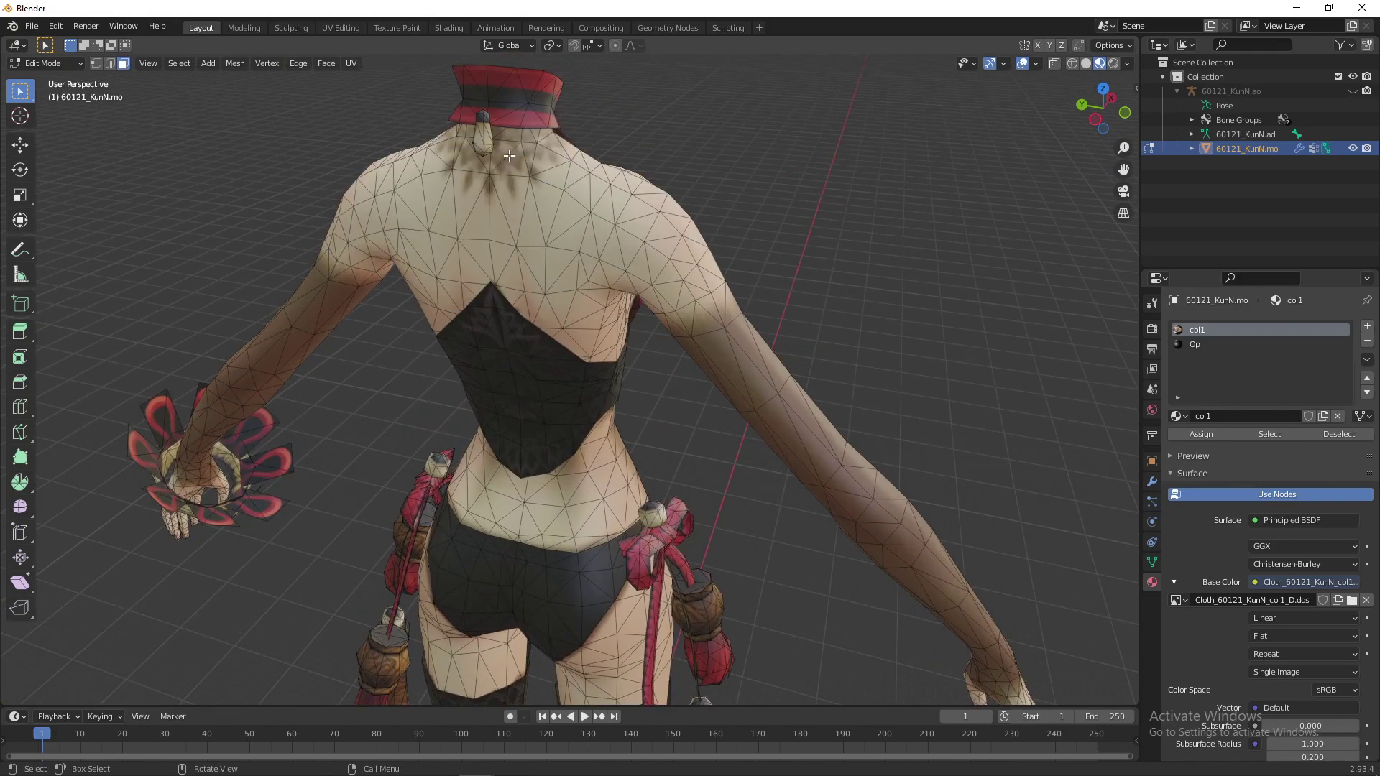
Delete the linked faces of the small pendant hanging from the back of the collar
scroll(508, 155, down, 3)
middle_drag(632, 153, 445, 292)
scroll(445, 292, up, 4)
key(l)
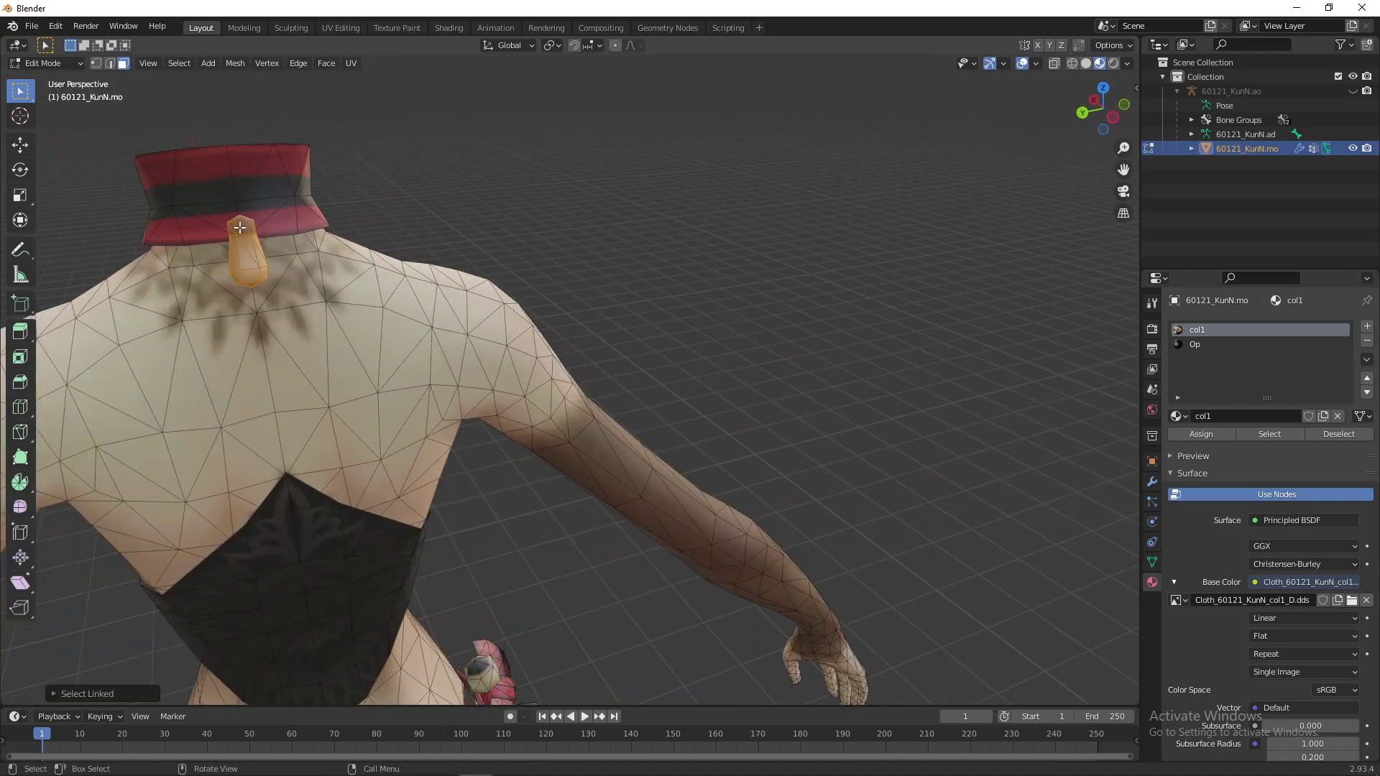
key(x)
click(239, 227)
Delete the linked faces of the ruffled bracelet and its red petals at the character's left wrist
scroll(285, 287, down, 2)
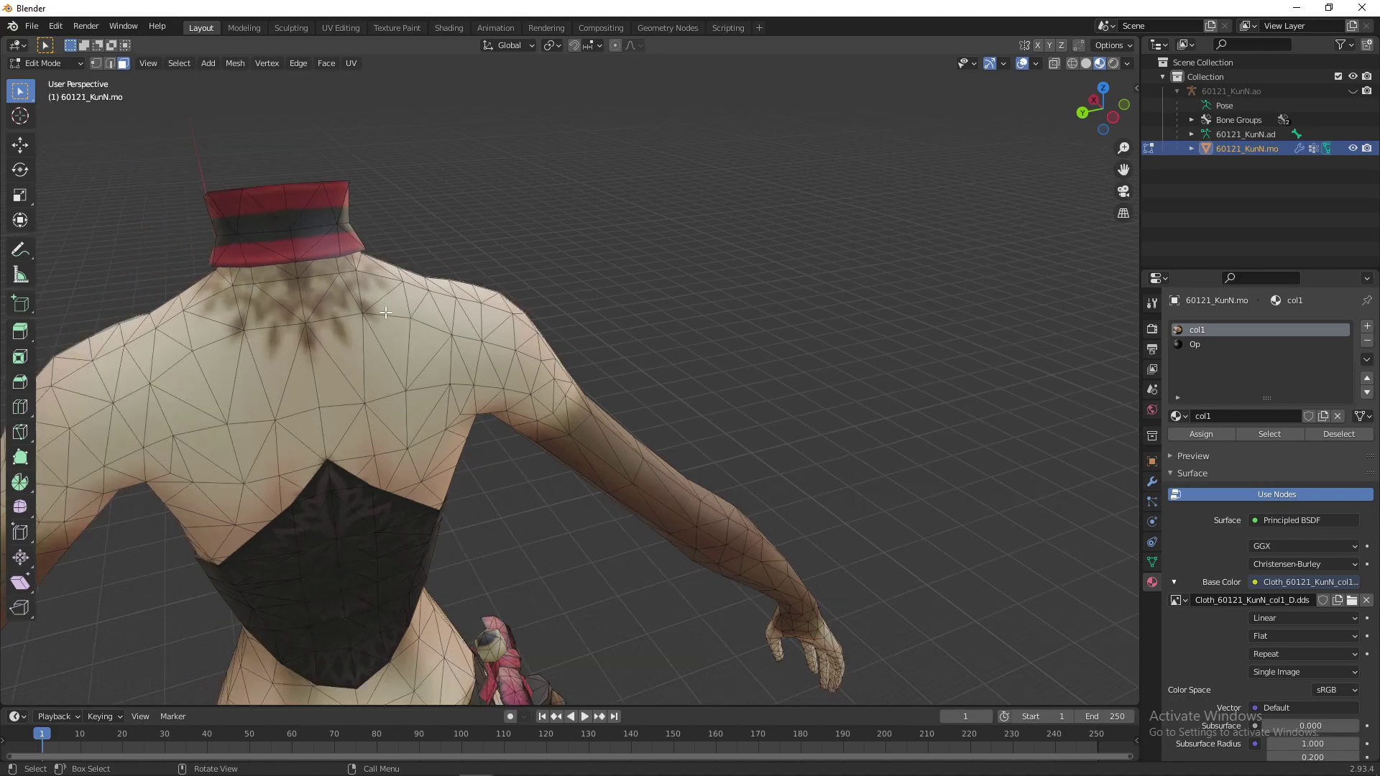
middle_drag(517, 427, 281, 397)
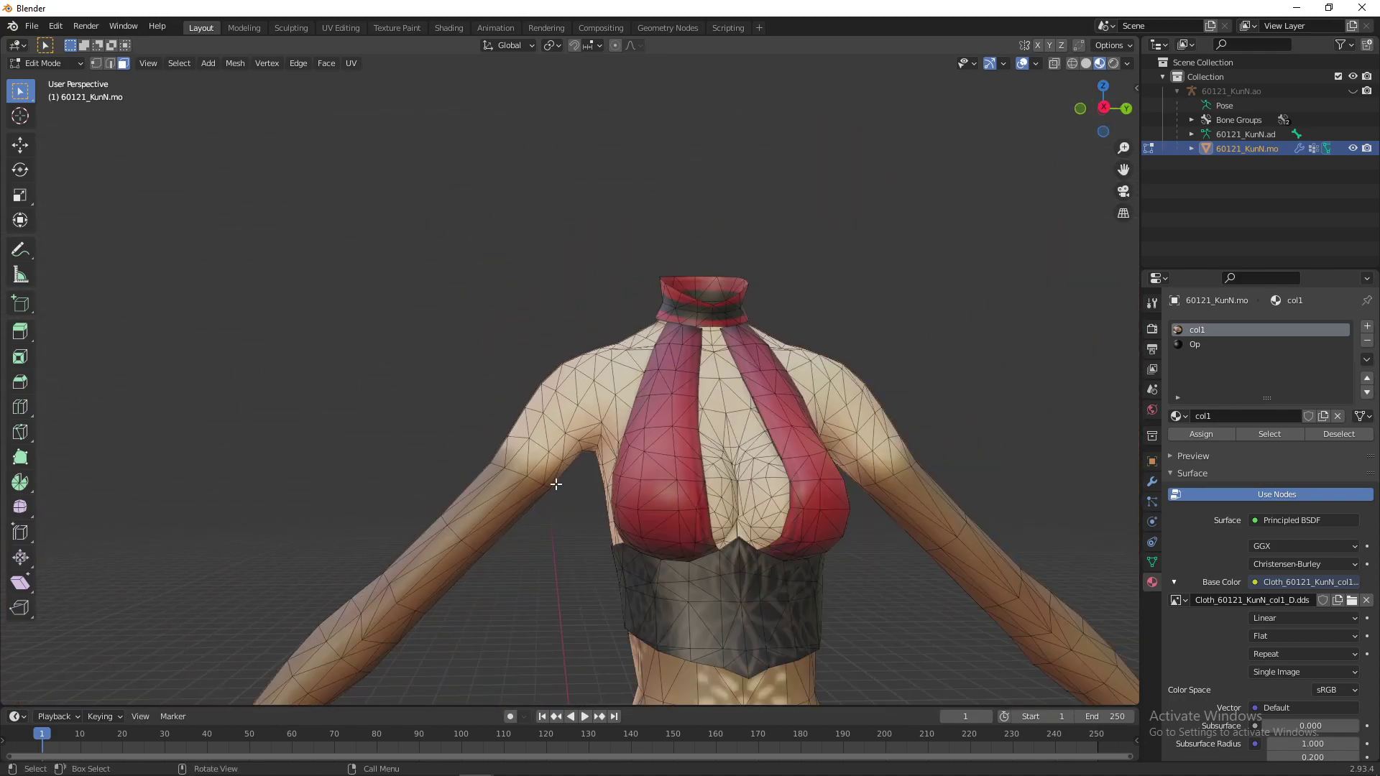
scroll(570, 517, down, 2)
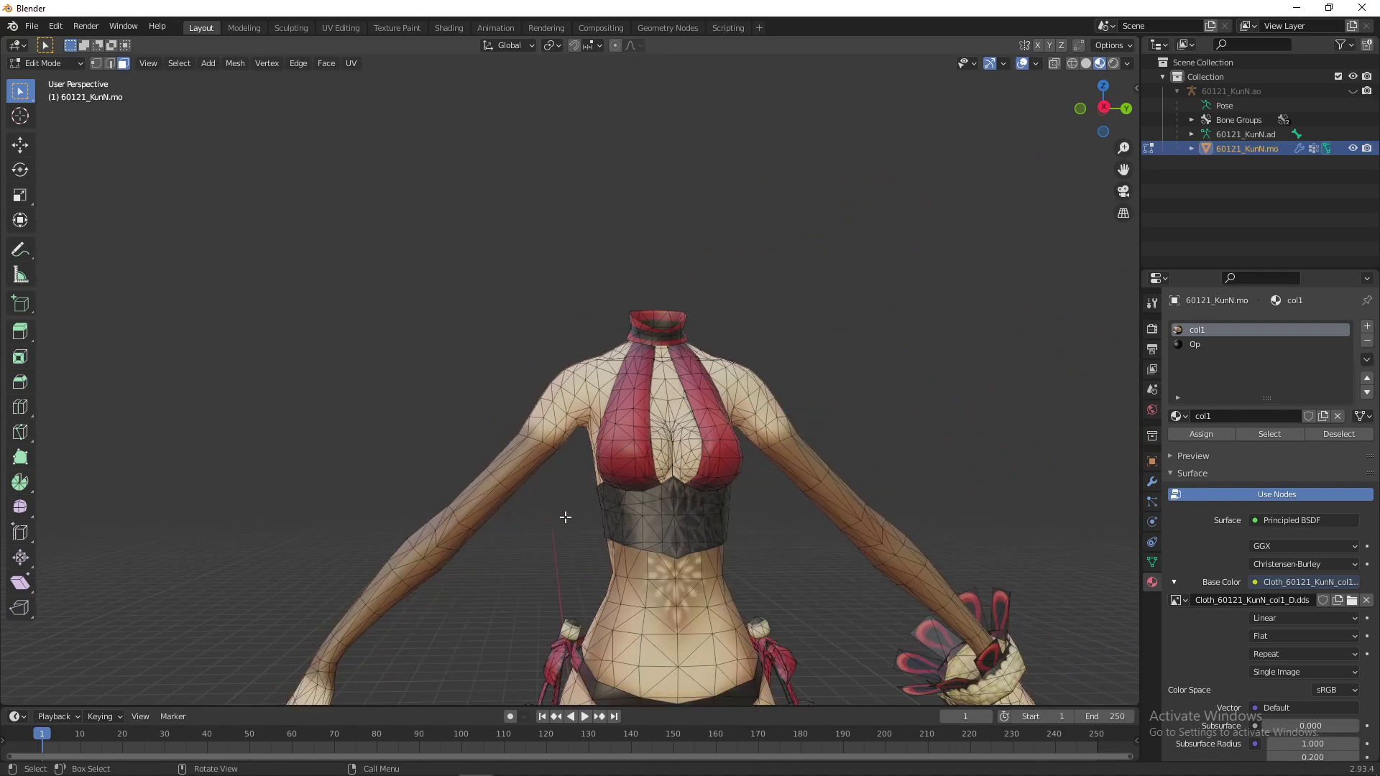
shift+middle_drag(627, 567, 668, 360)
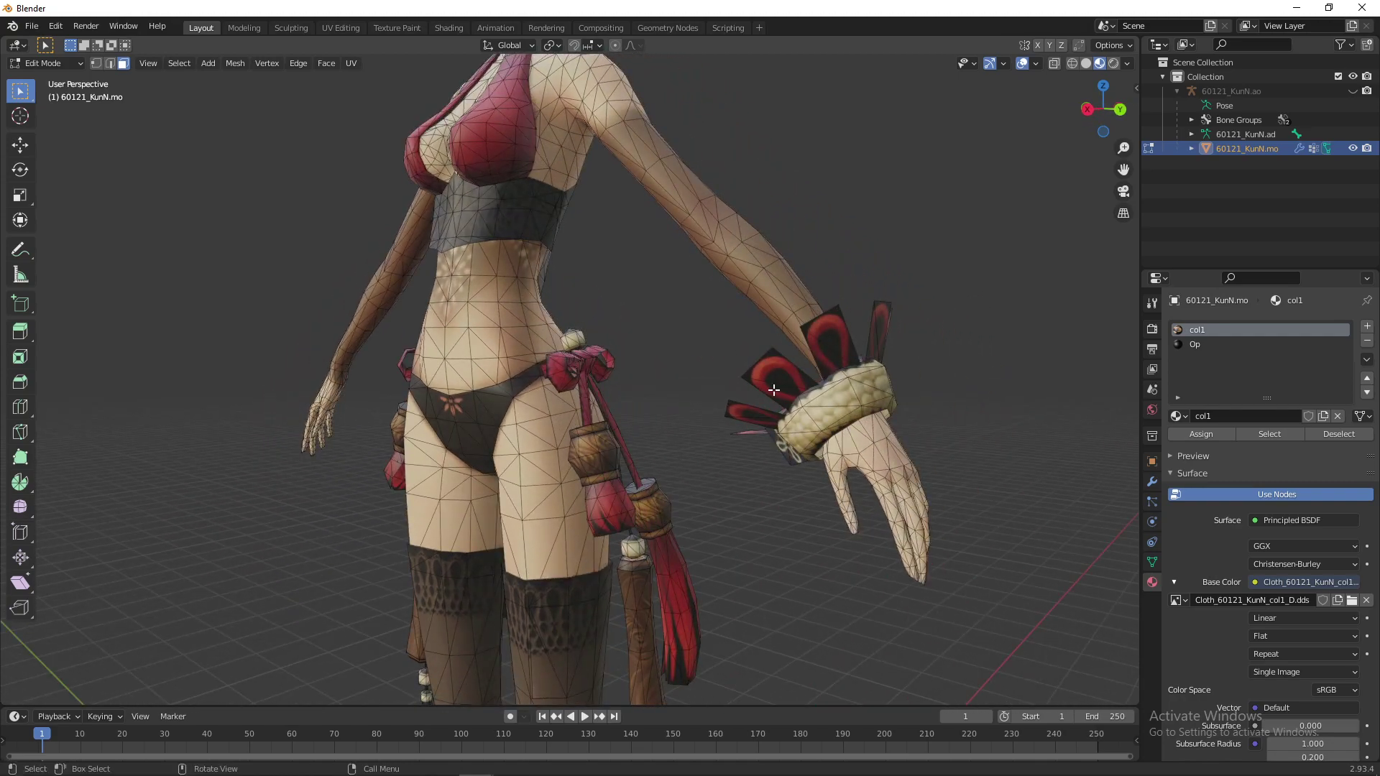
key(l)
key(l)
key(l)
key(l)
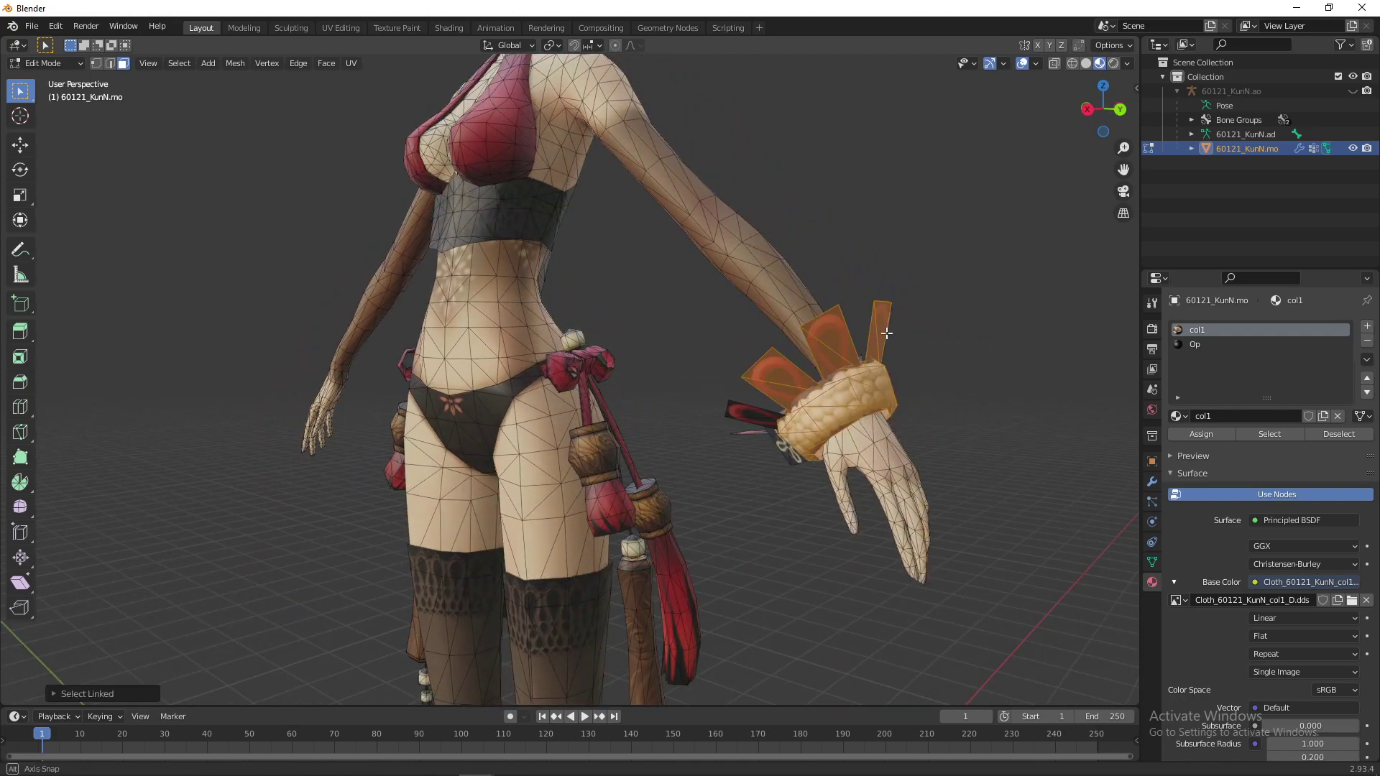
middle_drag(892, 333, 767, 326)
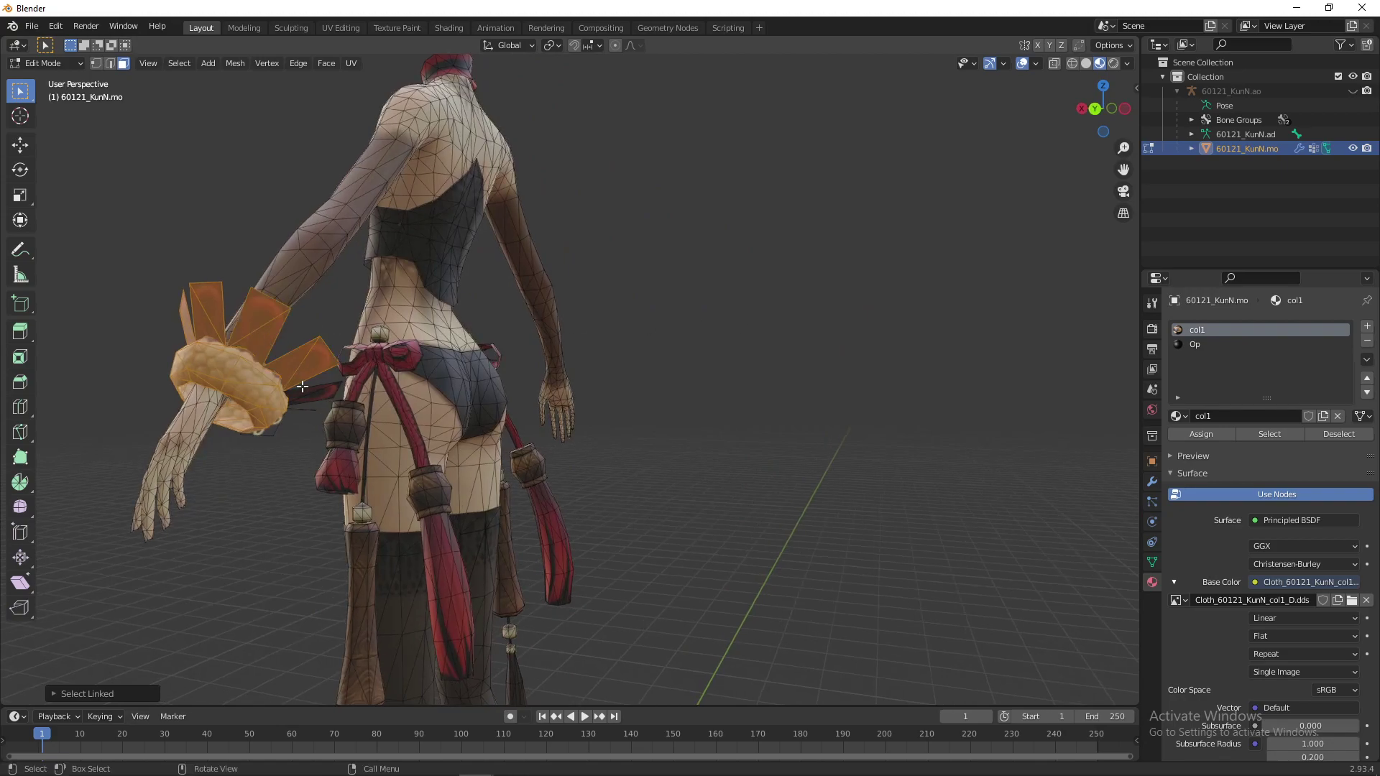
key(l)
key(x)
click(249, 412)
Delete the faces of the leftover ornament pieces floating beside the character's left wrist
drag(305, 390, 253, 445)
key(x)
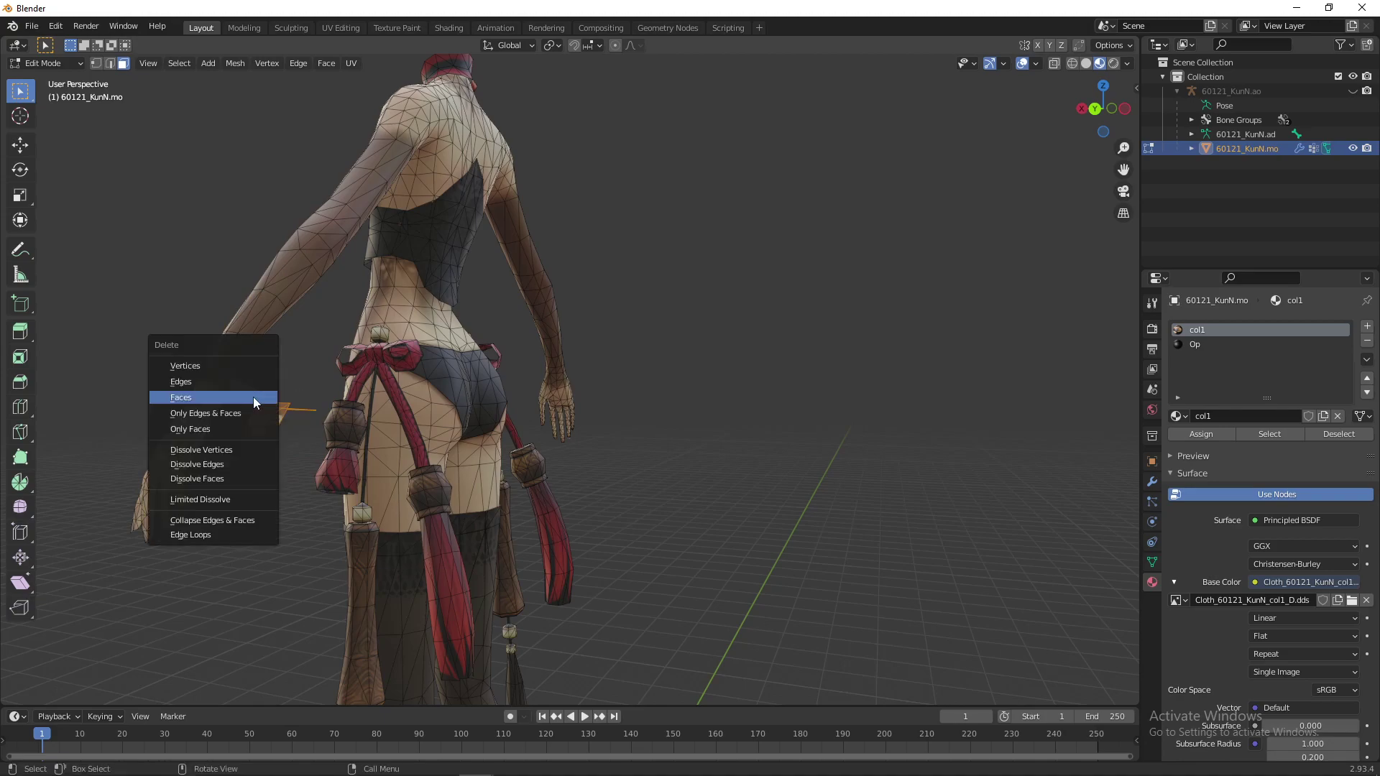
click(253, 397)
mouse_move(253, 397)
middle_down()
mouse_move(305, 398)
mouse_move(250, 406)
middle_up()
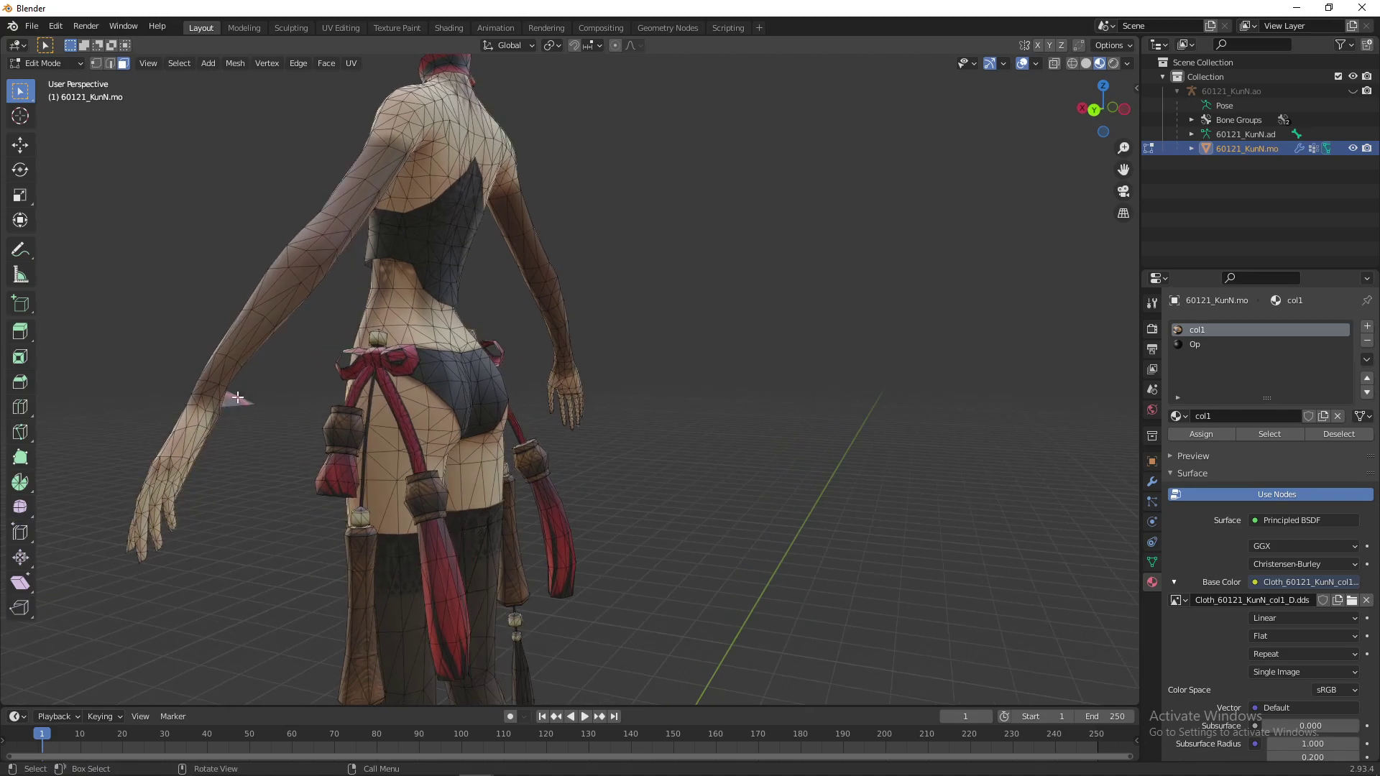
key(x)
click(237, 396)
middle_drag(236, 396, 642, 377)
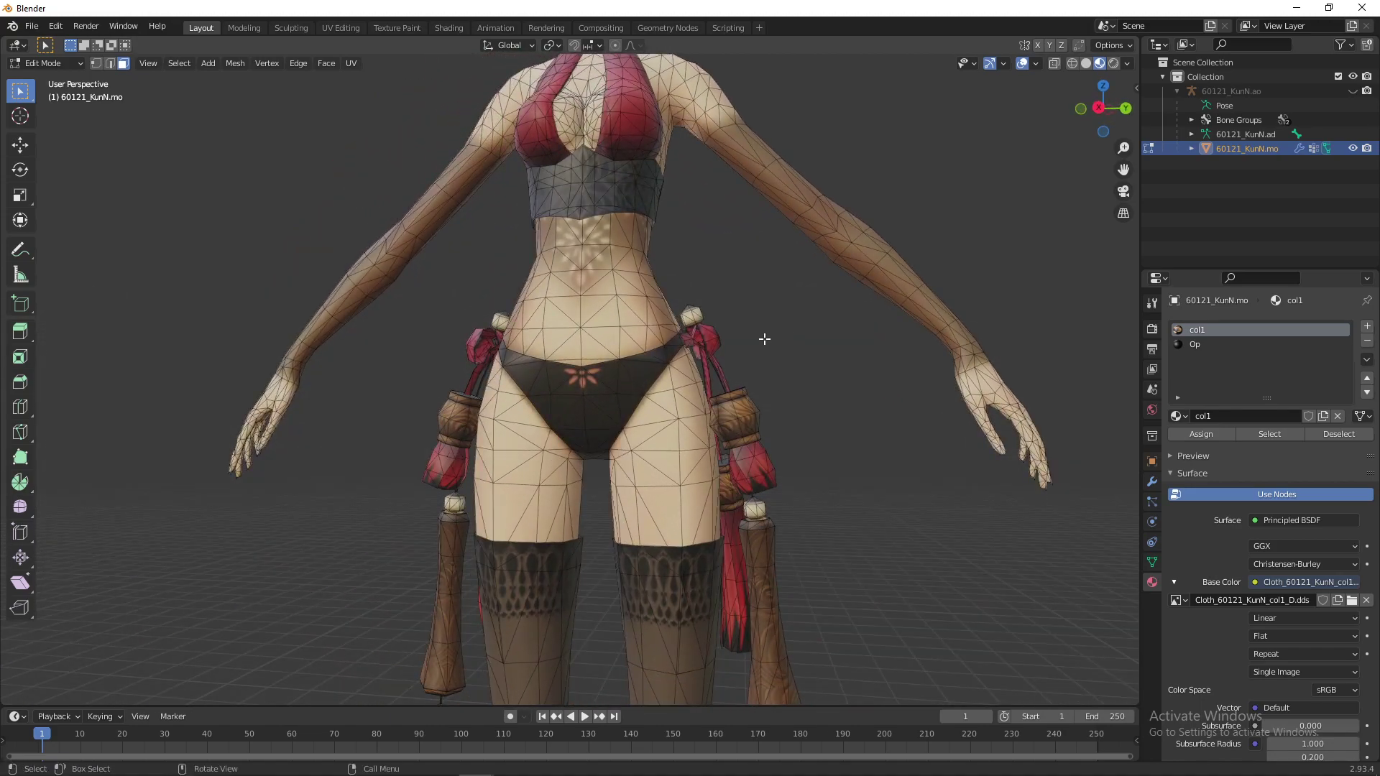
scroll(772, 336, down, 3)
scroll(731, 429, down, 2)
middle_drag(661, 530, 594, 600)
scroll(594, 600, up, 3)
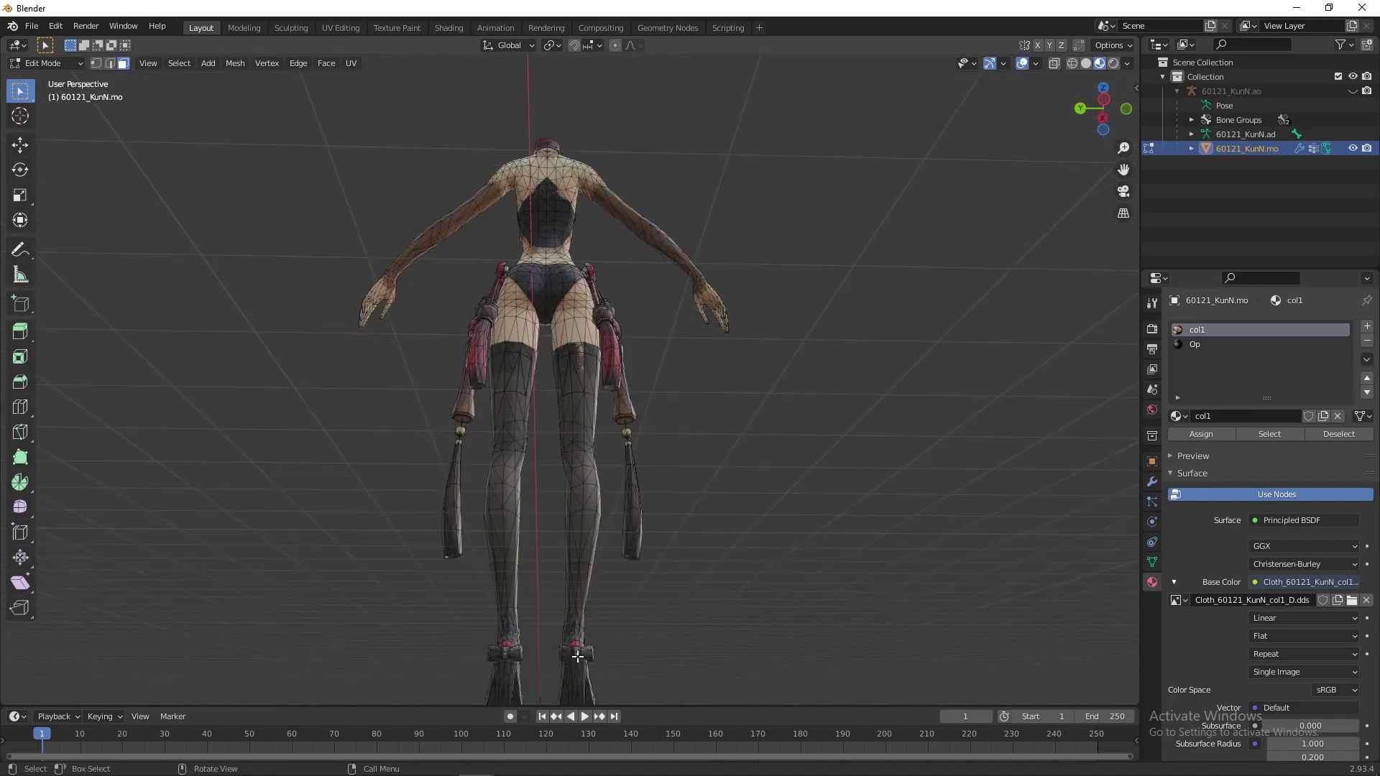
key(l)
key(l)
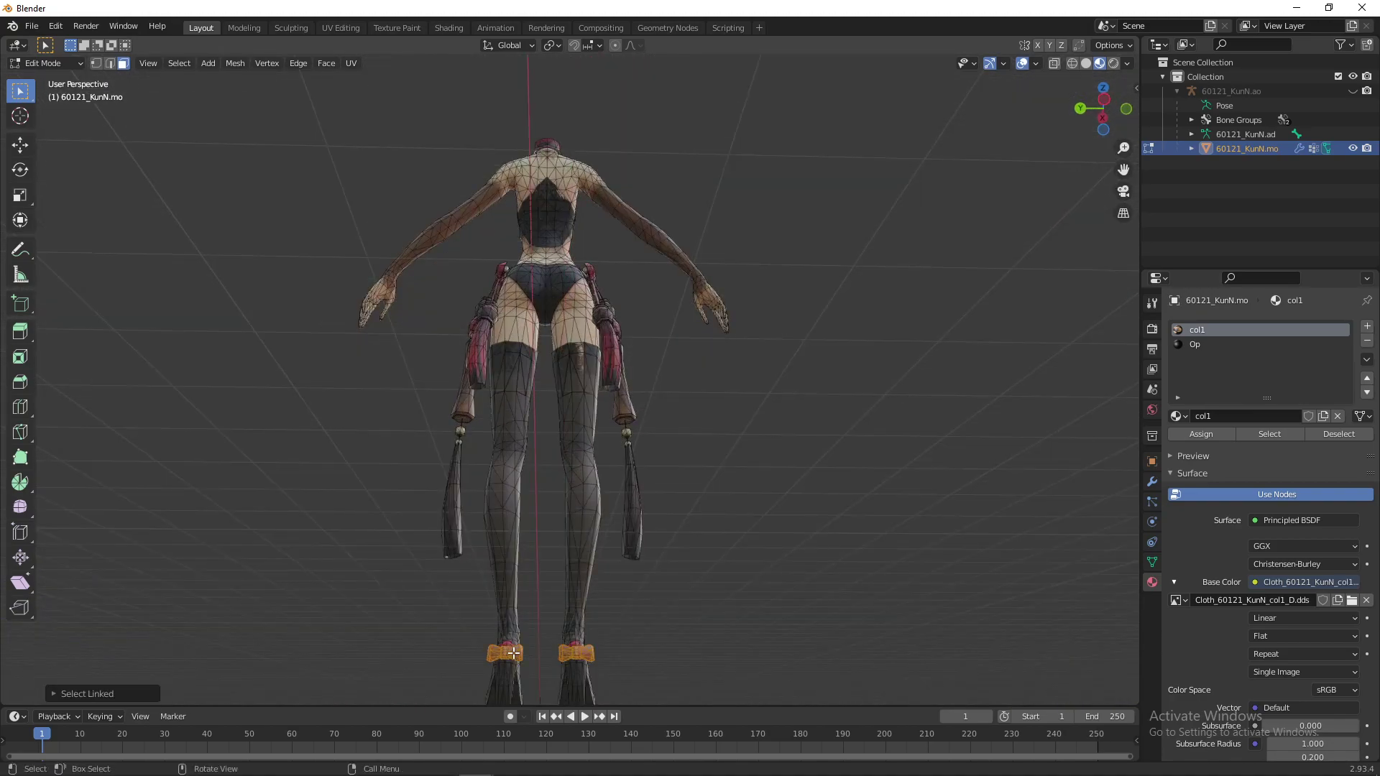
key(alt+a)
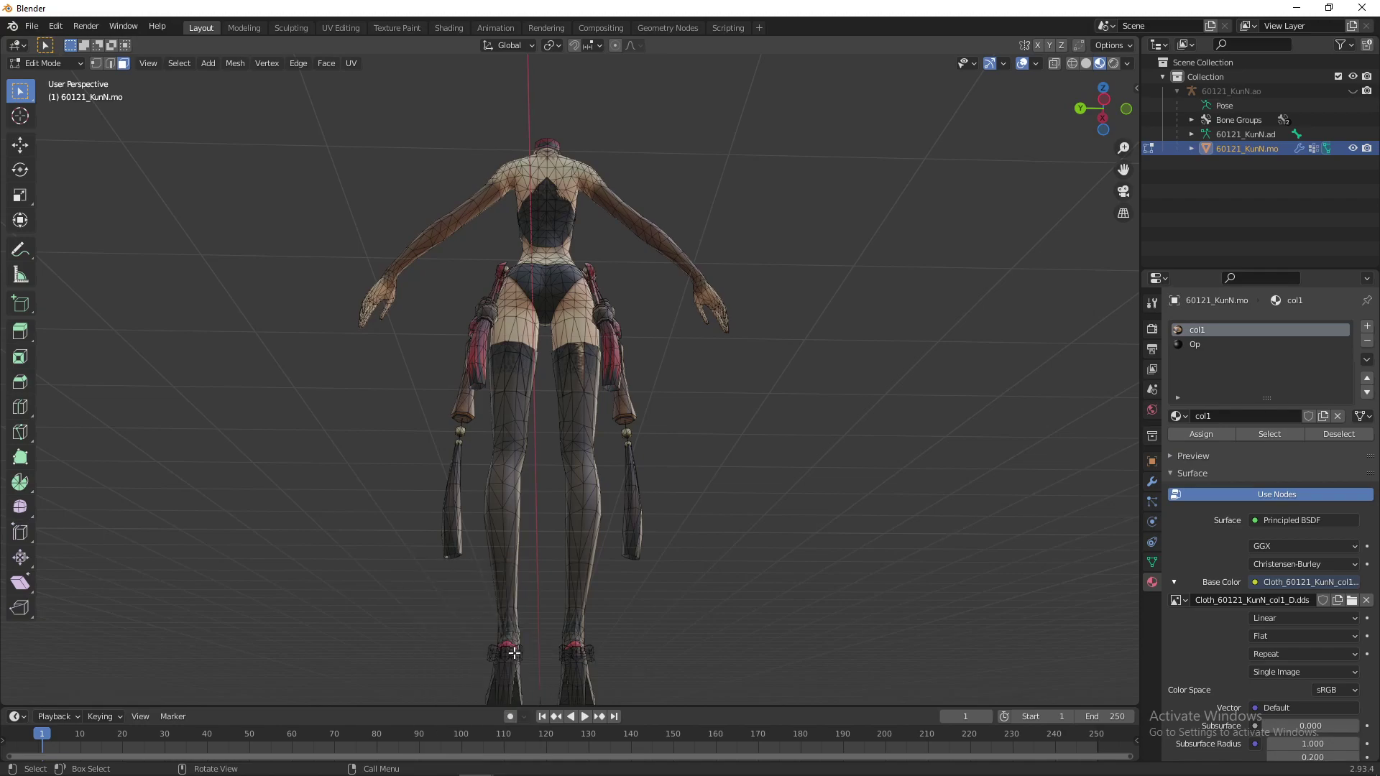
key(l)
key(alt+a)
middle_drag(545, 653, 607, 623)
scroll(696, 429, up, 5)
scroll(636, 482, up, 1)
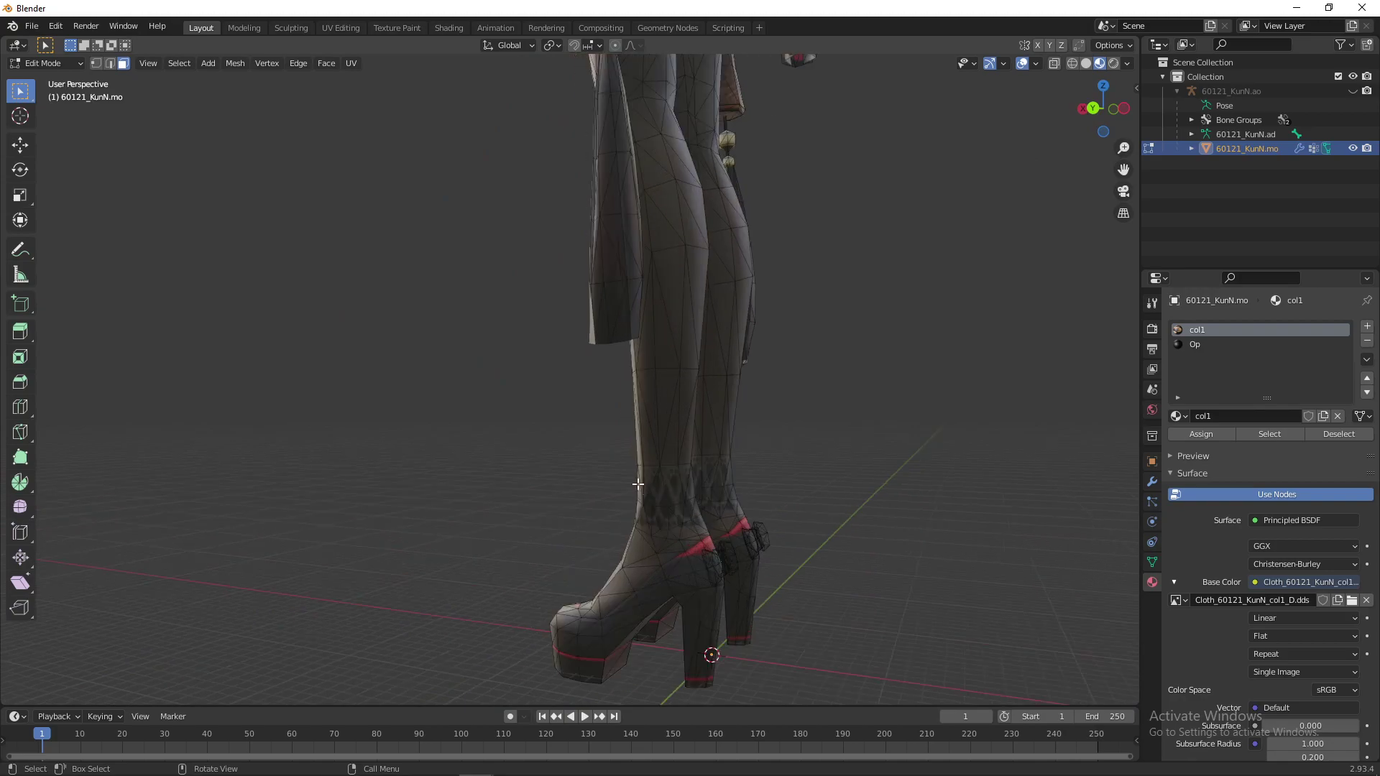
click(711, 566)
click(726, 579)
middle_drag(726, 579, 866, 529)
drag(804, 476, 766, 568)
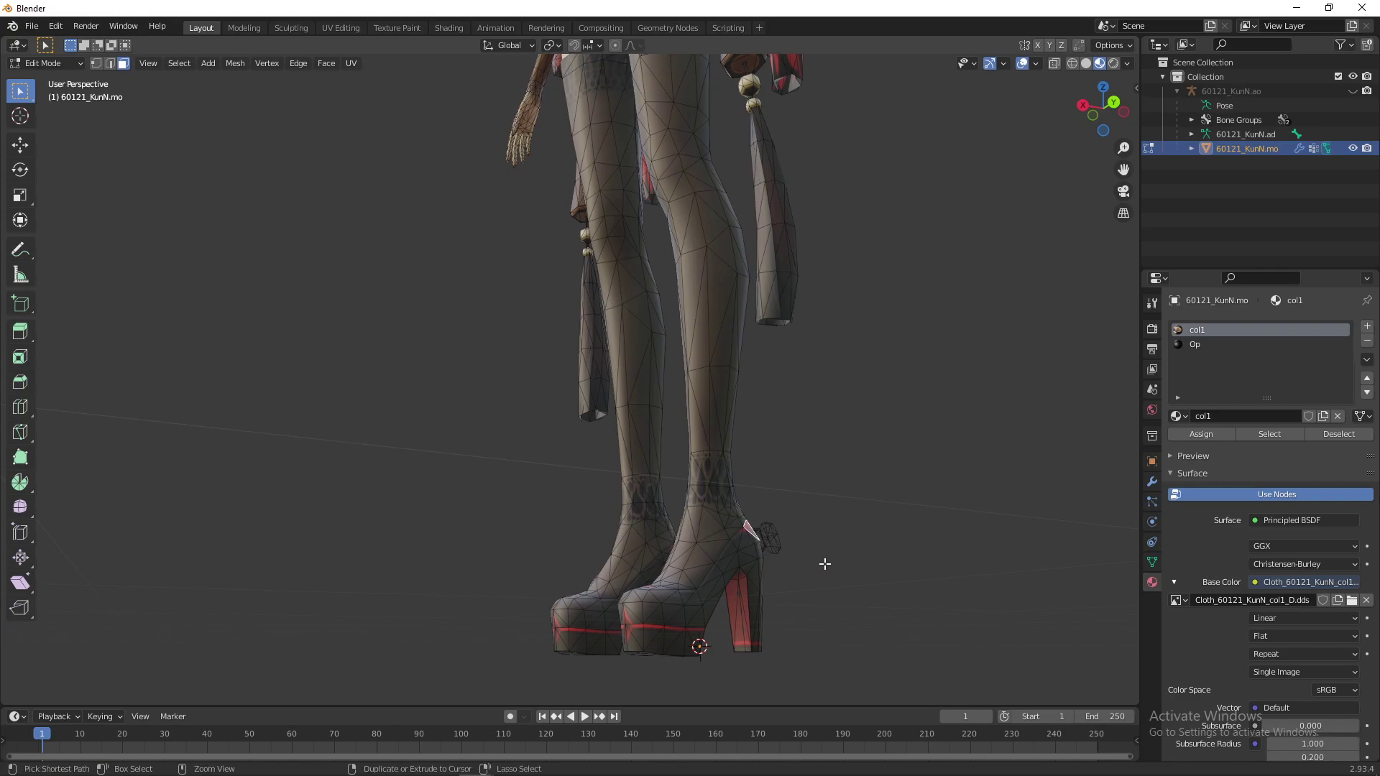
key(ctrl+l)
key(ctrl+z)
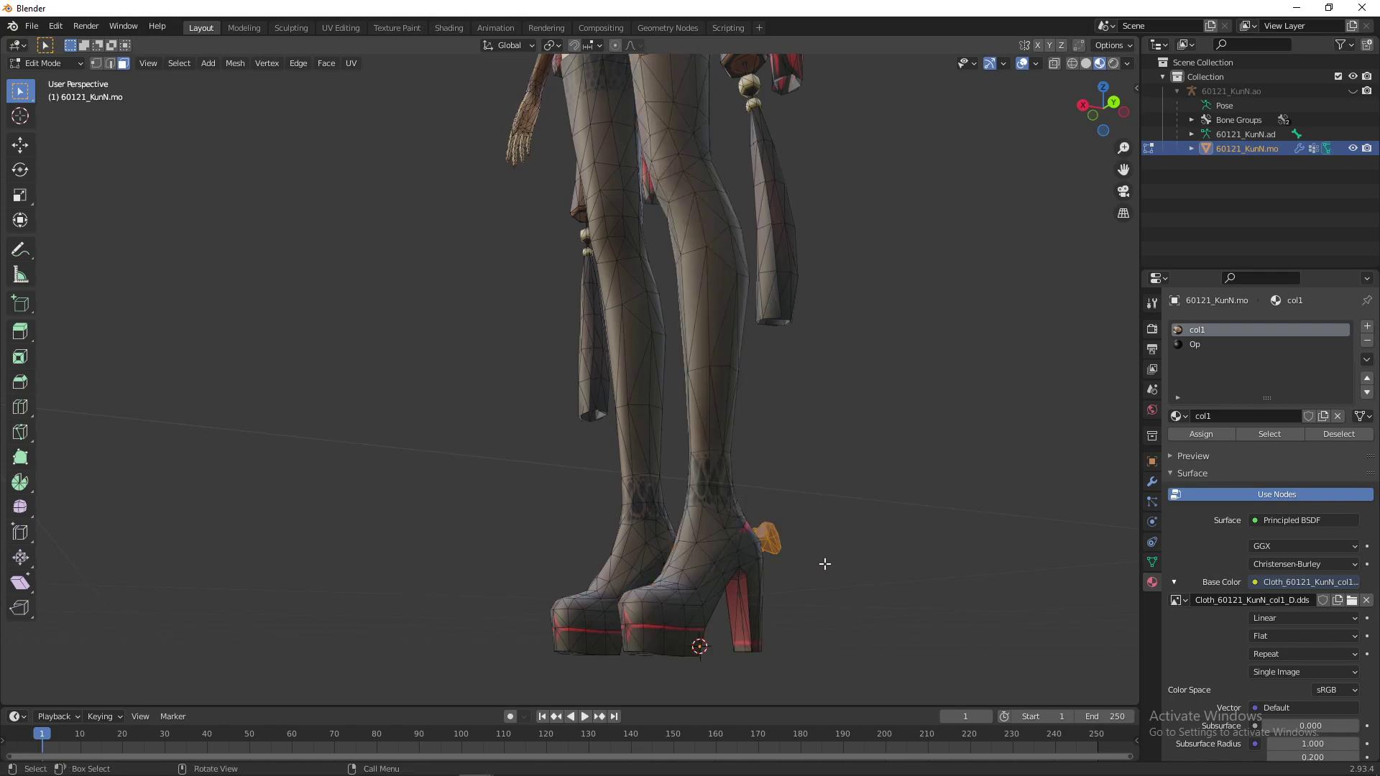
right_click(818, 561)
click(775, 533)
Show the mesh in wireframe and select the linked tassels and beads hanging at the character's right hip
mouse_move(821, 524)
middle_down()
mouse_move(876, 586)
mouse_move(819, 447)
mouse_move(871, 641)
mouse_move(632, 271)
mouse_move(664, 141)
mouse_move(477, 370)
middle_up()
scroll(487, 256, up, 3)
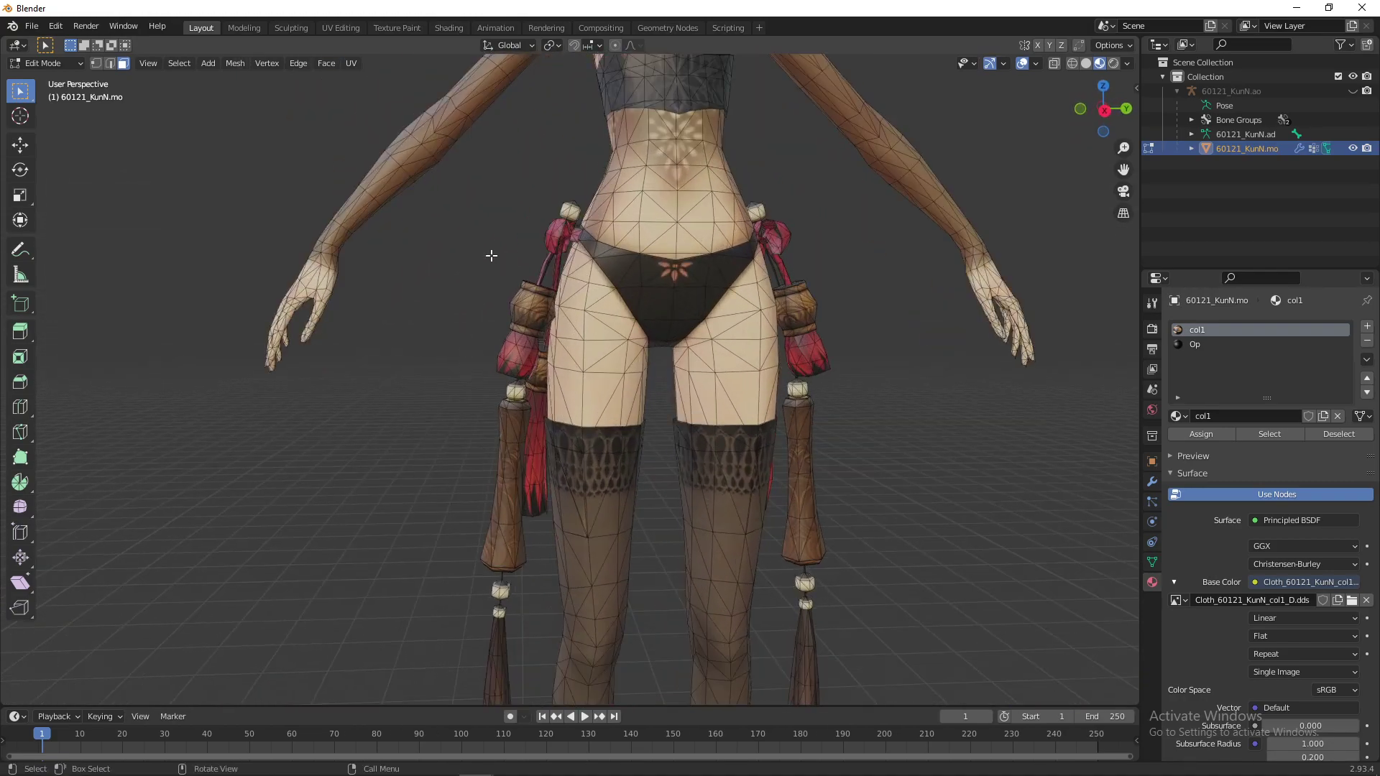
click(1071, 63)
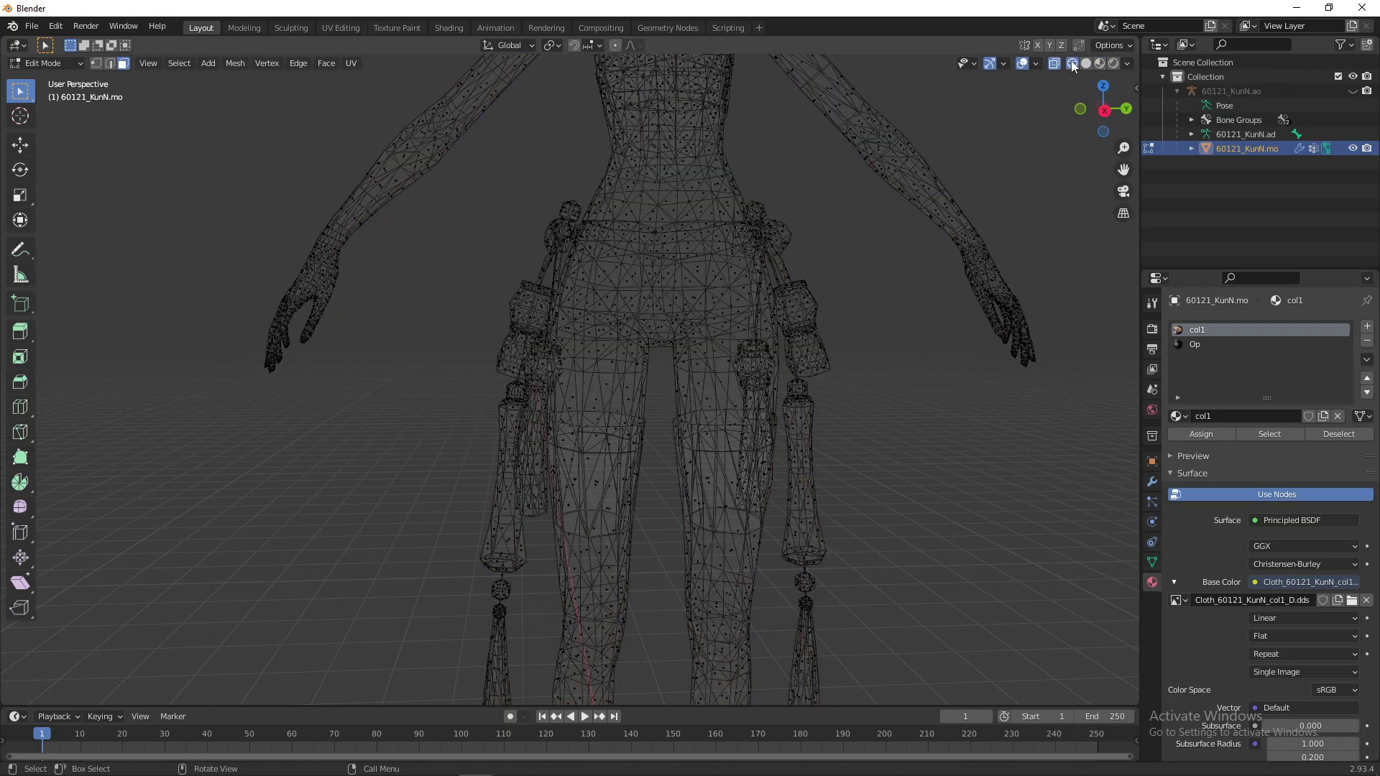
middle_drag(495, 340, 695, 300)
drag(465, 316, 532, 530)
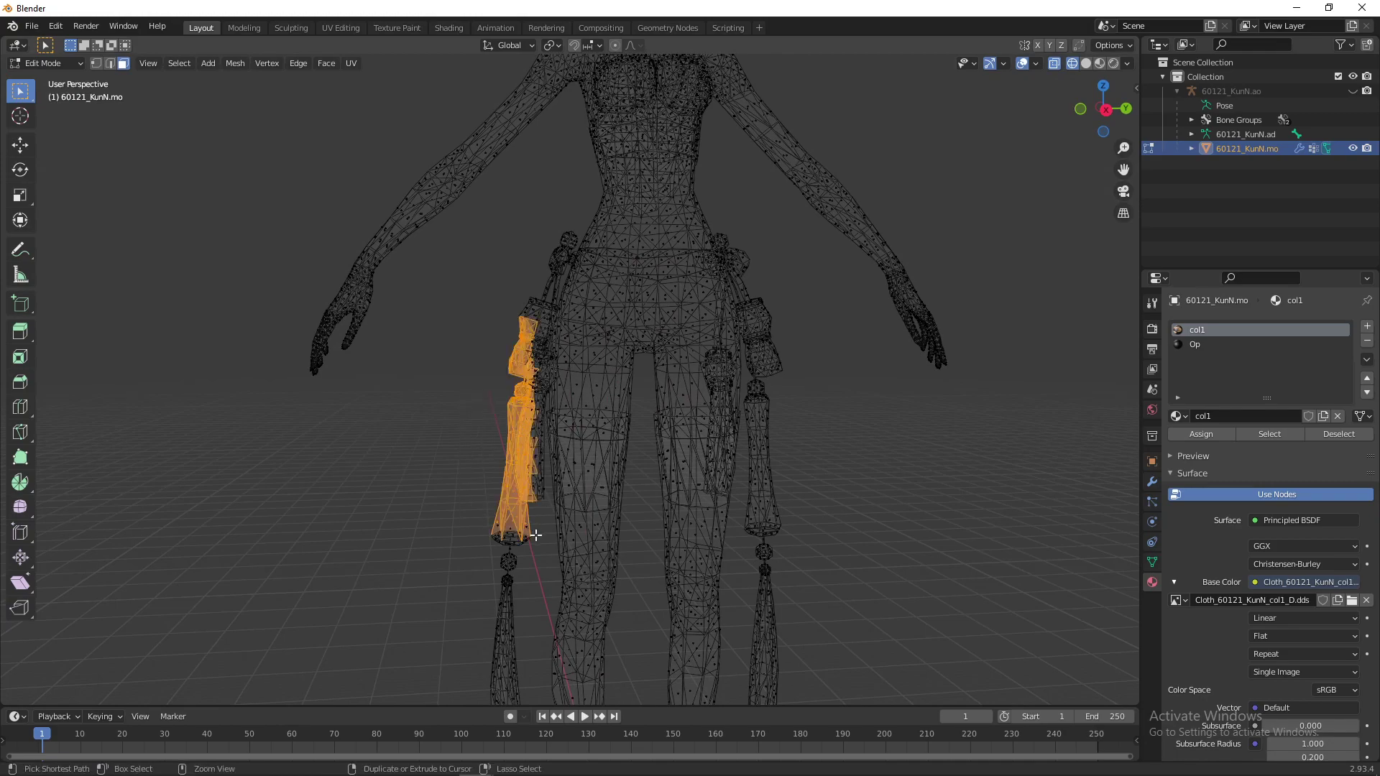
key(ctrl+l)
shift+drag(437, 393, 527, 689)
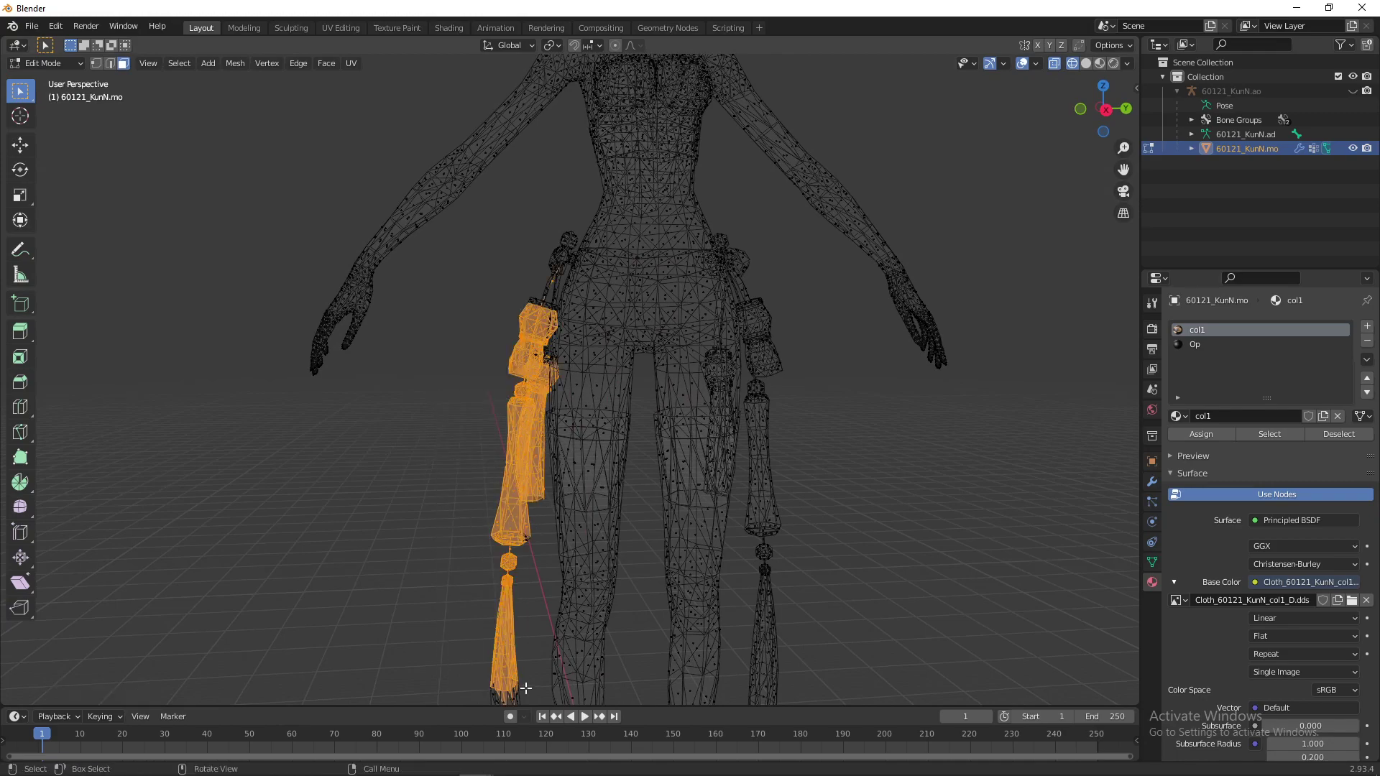
key(ctrl+l)
Extend the selection to the bow, cords and all remaining linked ornament pieces at the character's right hip
middle_drag(690, 259, 989, 339)
key(b)
drag(567, 265, 608, 322)
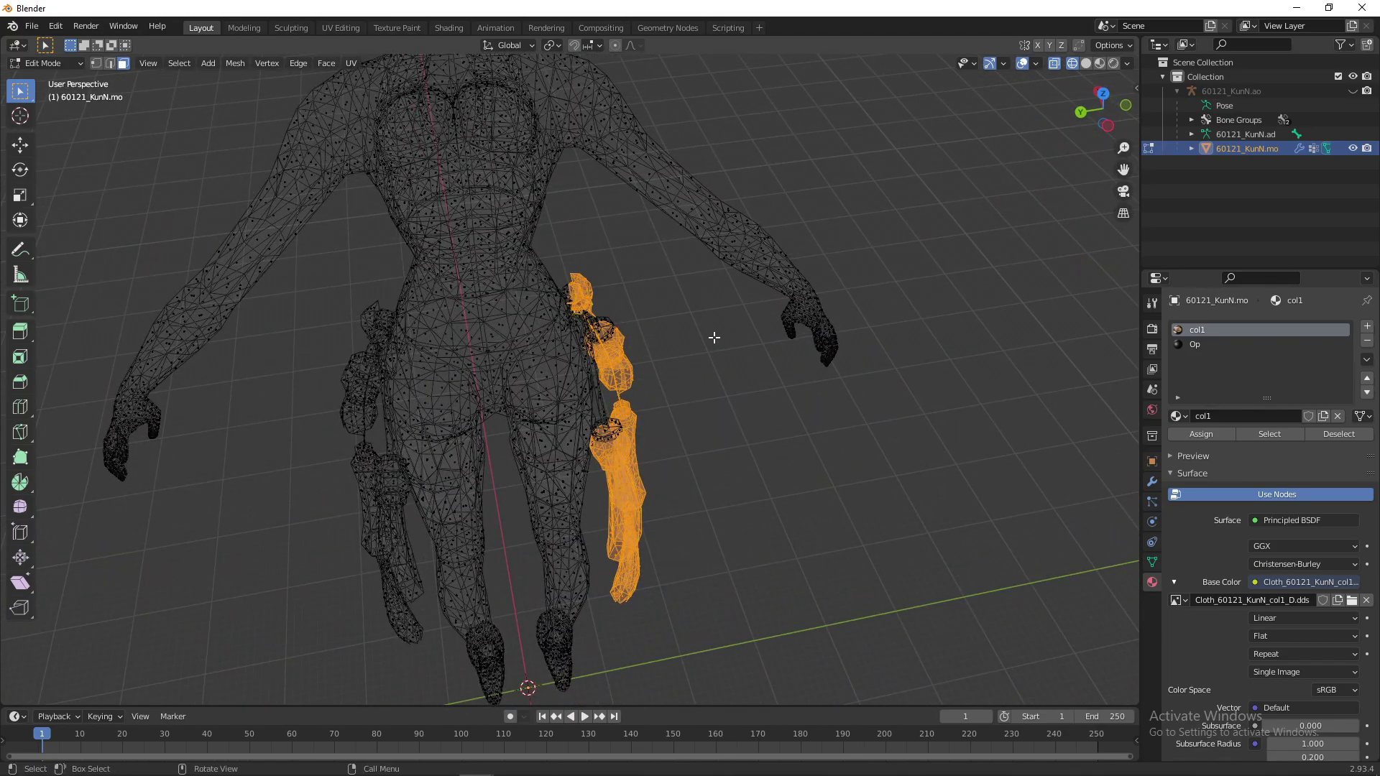
key(ctrl+l)
middle_drag(708, 336, 654, 284)
key(b)
drag(638, 277, 613, 414)
key(ctrl+l)
key(b)
key(ctrl+l)
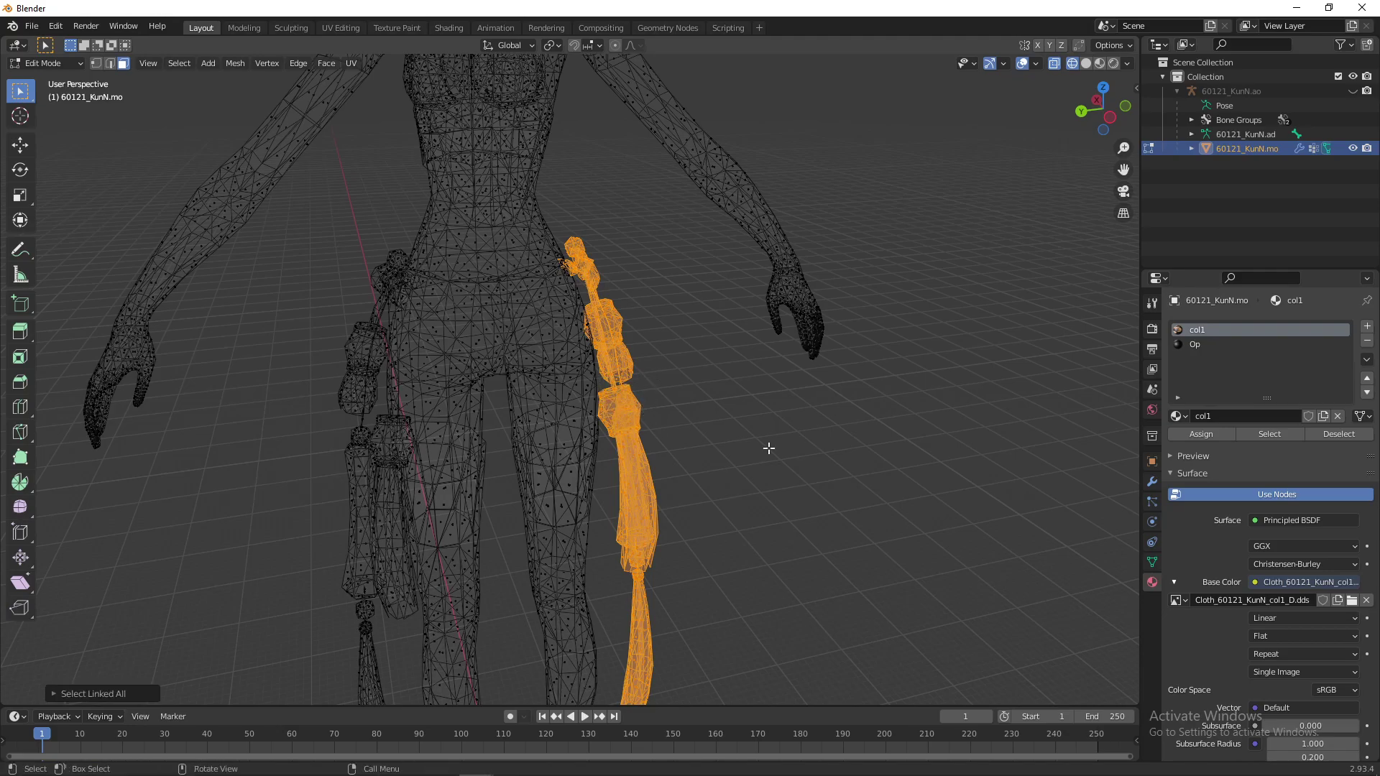
Delete the faces of the selected ornament pieces at the character's right hip
key(x)
click(764, 447)
Select all linked tassels, beads, cords and bow pieces hanging at the character's left hip and delete their faces
middle_drag(802, 430, 402, 338)
drag(841, 299, 781, 525)
key(ctrl+l)
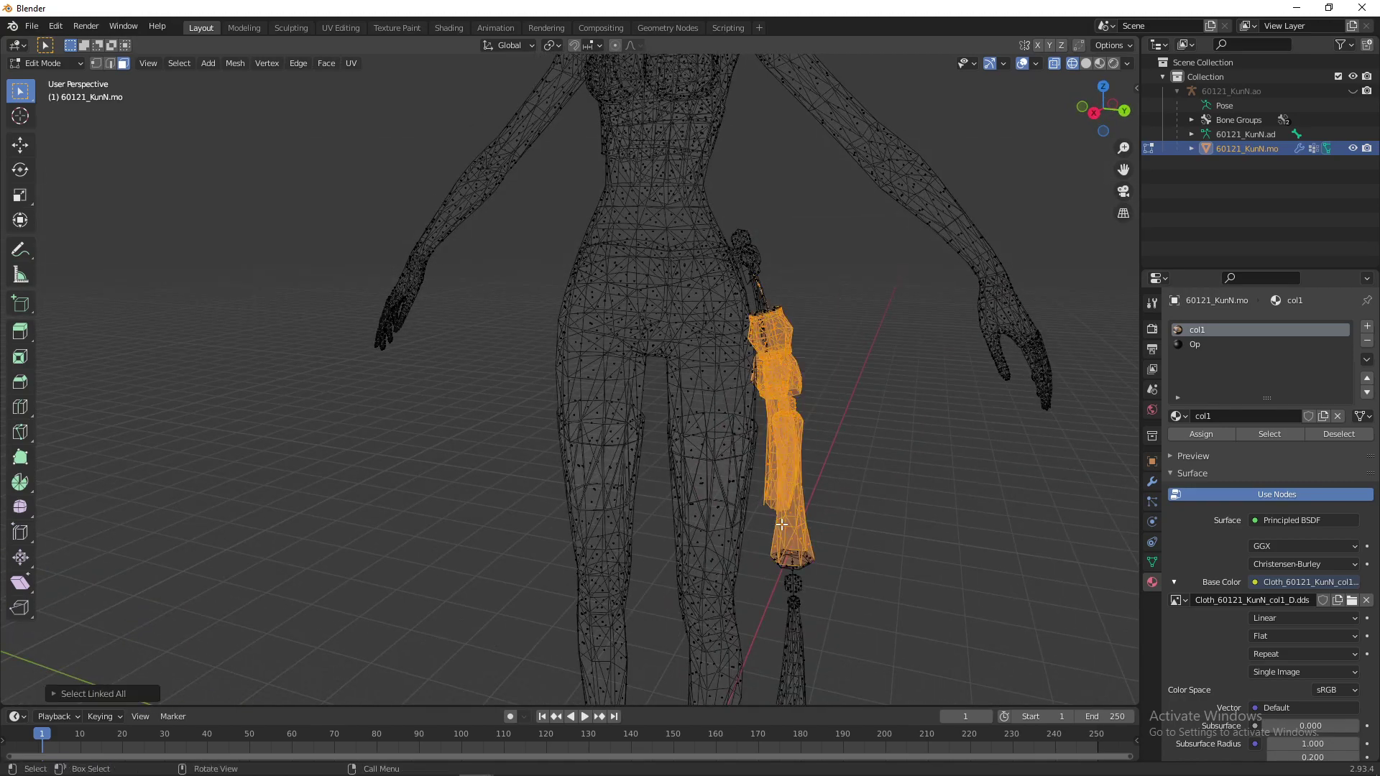
shift+drag(863, 463, 775, 660)
key(ctrl+l)
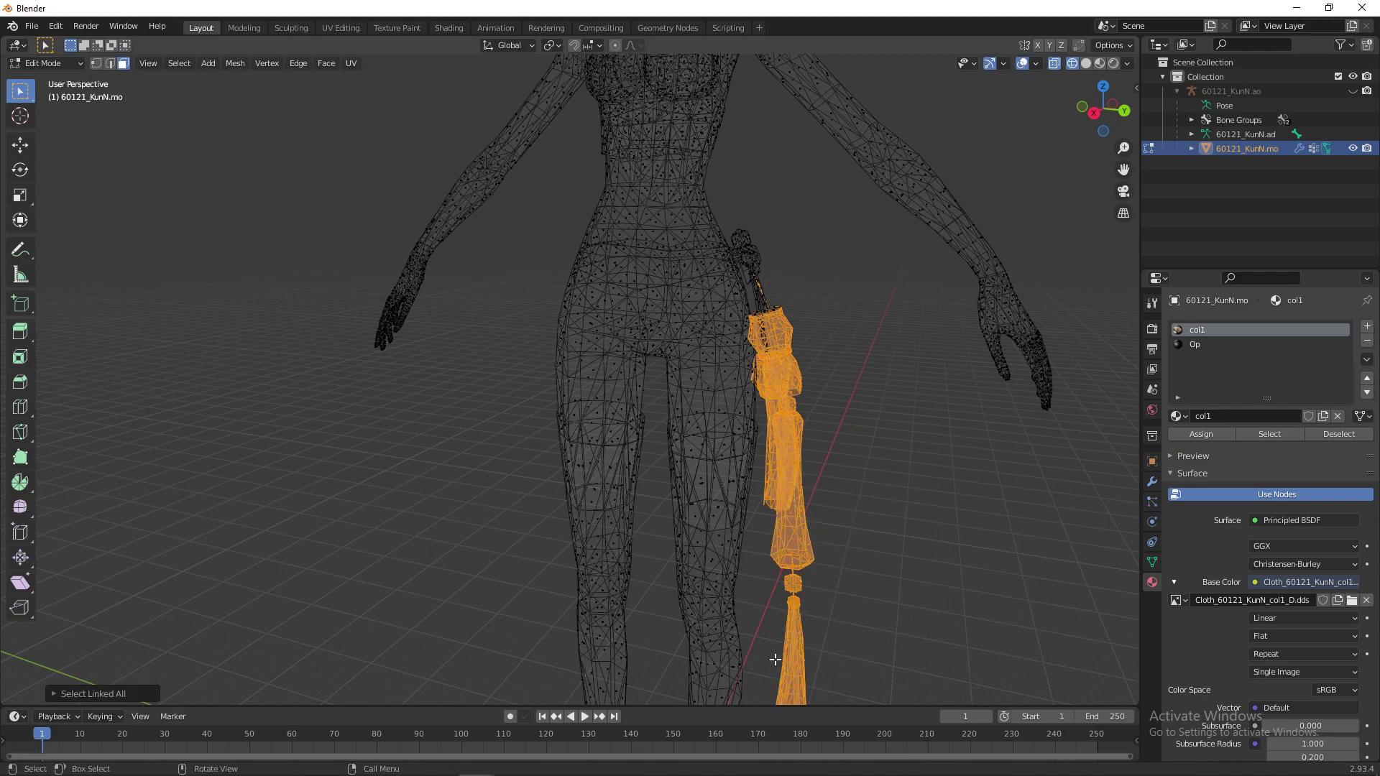
shift+drag(779, 198, 739, 291)
key(ctrl+l)
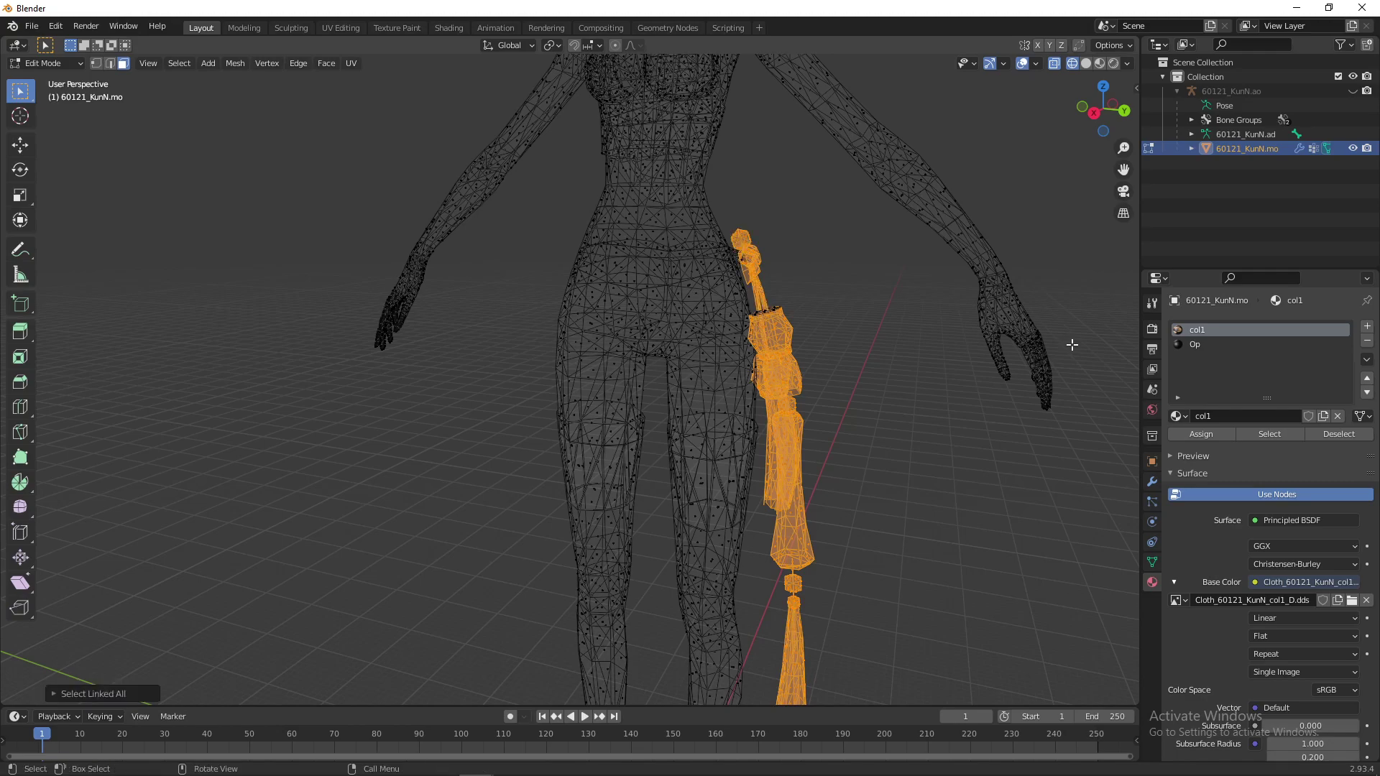
shift+drag(825, 243, 776, 378)
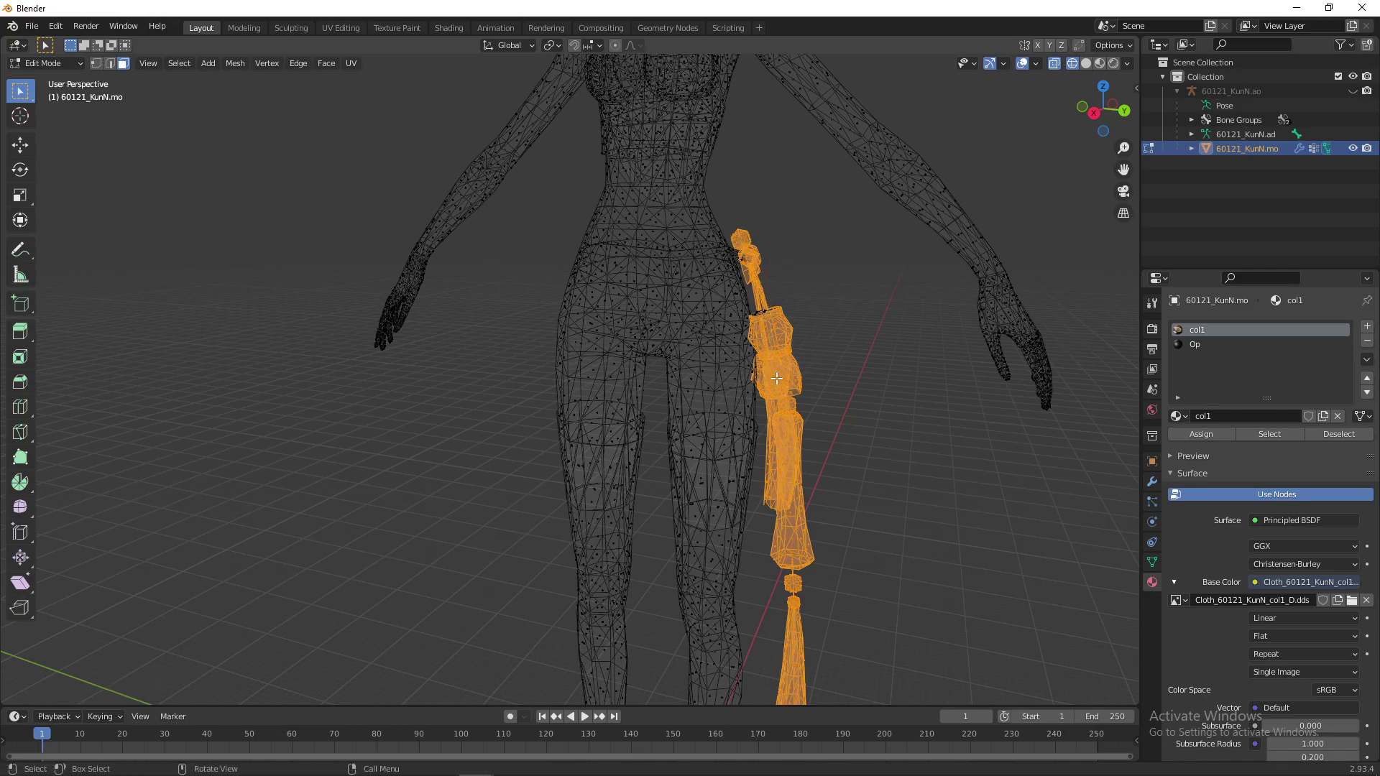
key(ctrl+l)
key(x)
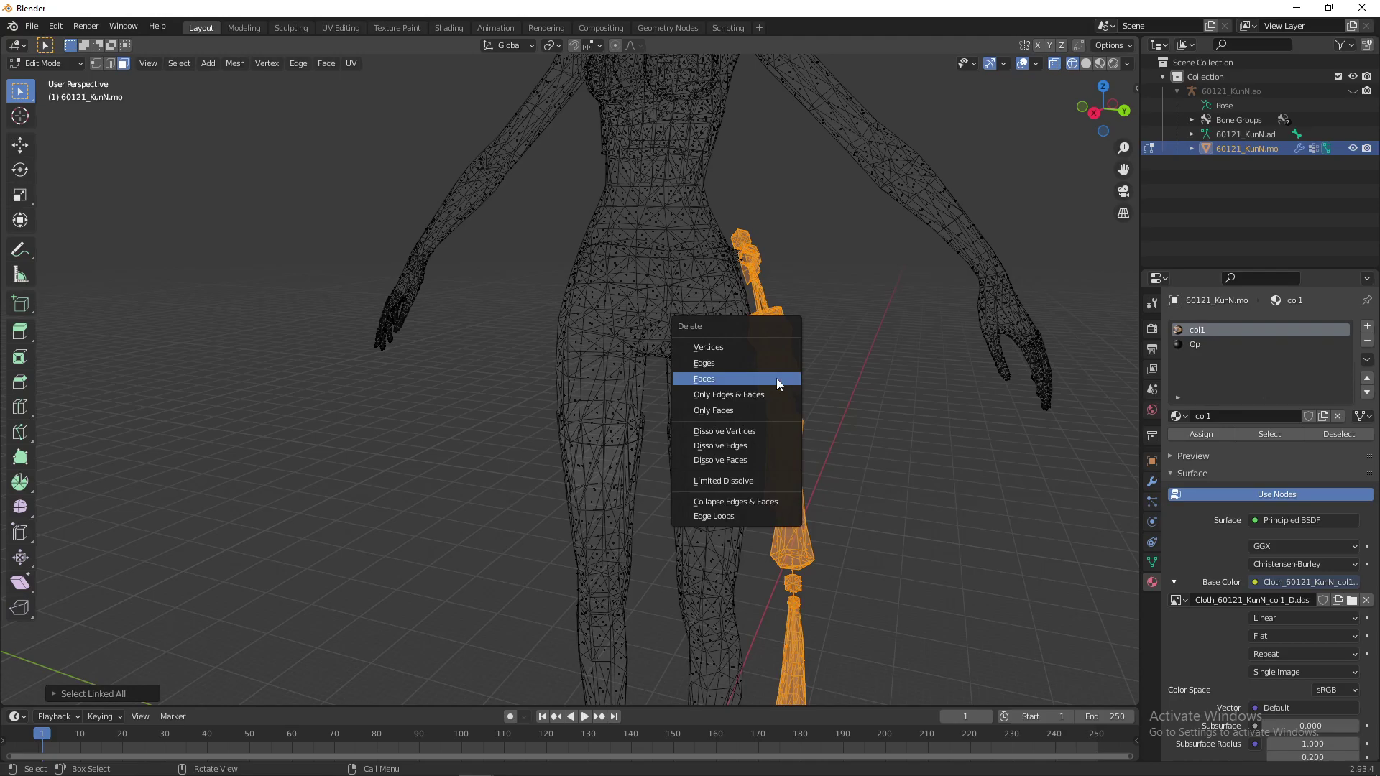
click(779, 379)
Show the mesh in material preview and delete the faces of the leftover red linked piece at the left hip
middle_drag(783, 361, 708, 188)
click(1100, 63)
scroll(780, 217, up, 3)
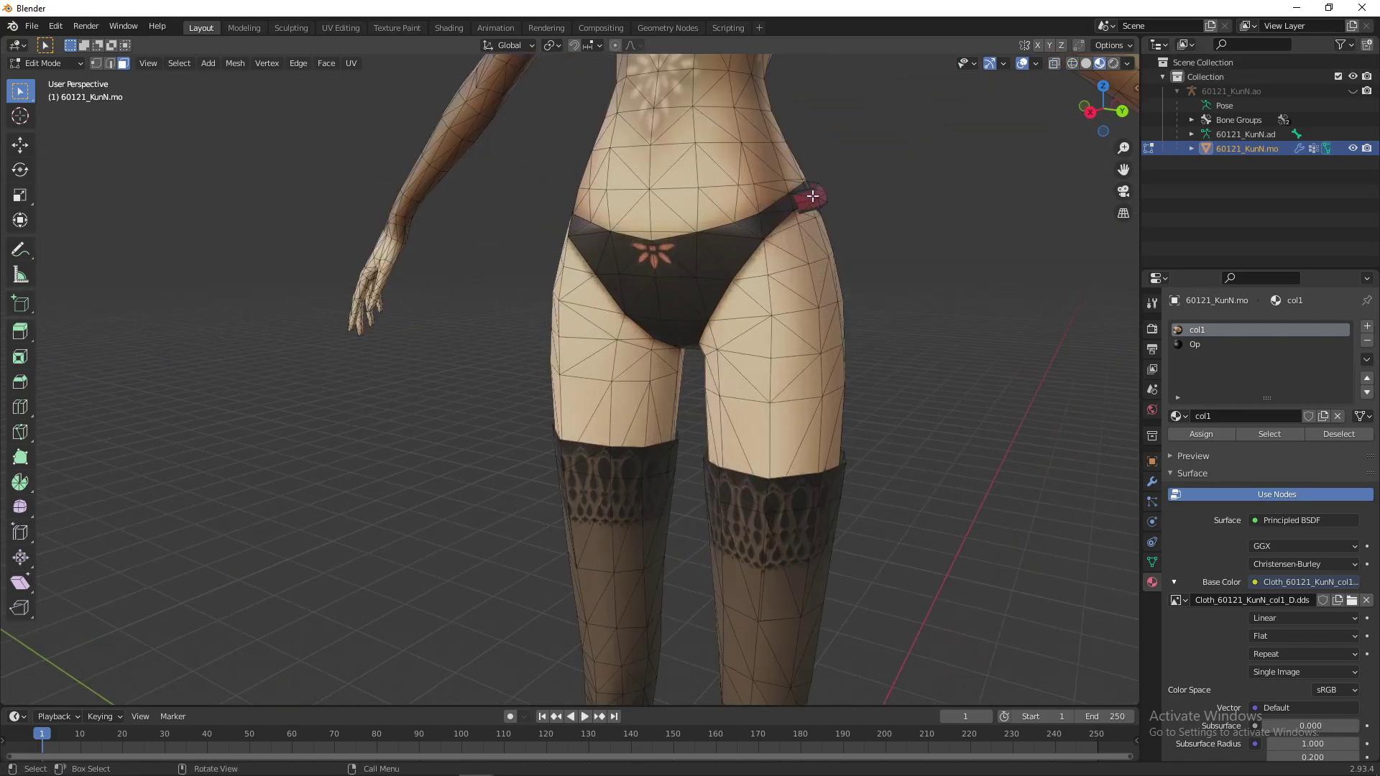
key(l)
key(x)
click(809, 201)
scroll(843, 187, down, 2)
middle_drag(844, 186, 908, 207)
scroll(610, 191, down, 3)
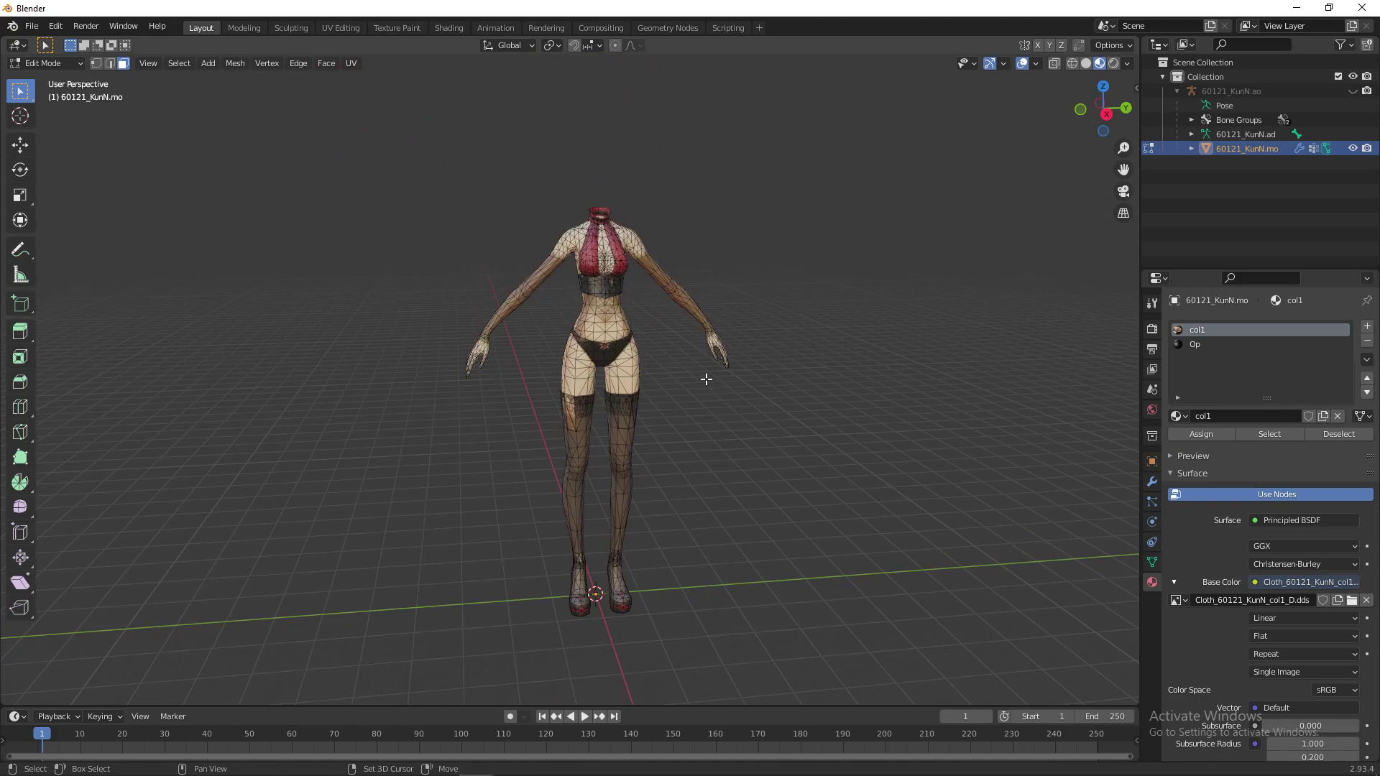
Switch the mesh to Object Mode, clear the selection and inspect the stripped body
shift+middle_drag(708, 385, 653, 291)
click(57, 63)
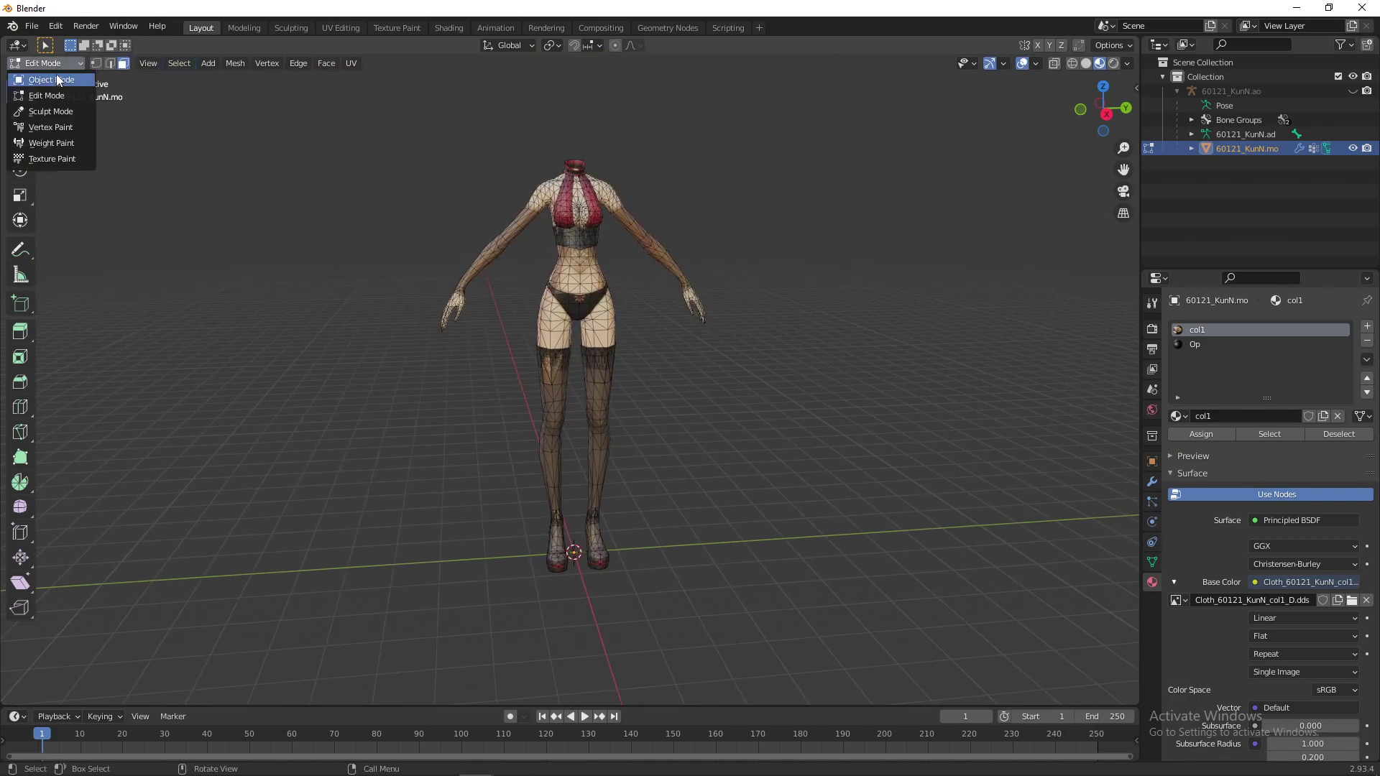
click(71, 82)
click(501, 189)
middle_drag(690, 178, 633, 264)
scroll(612, 313, up, 3)
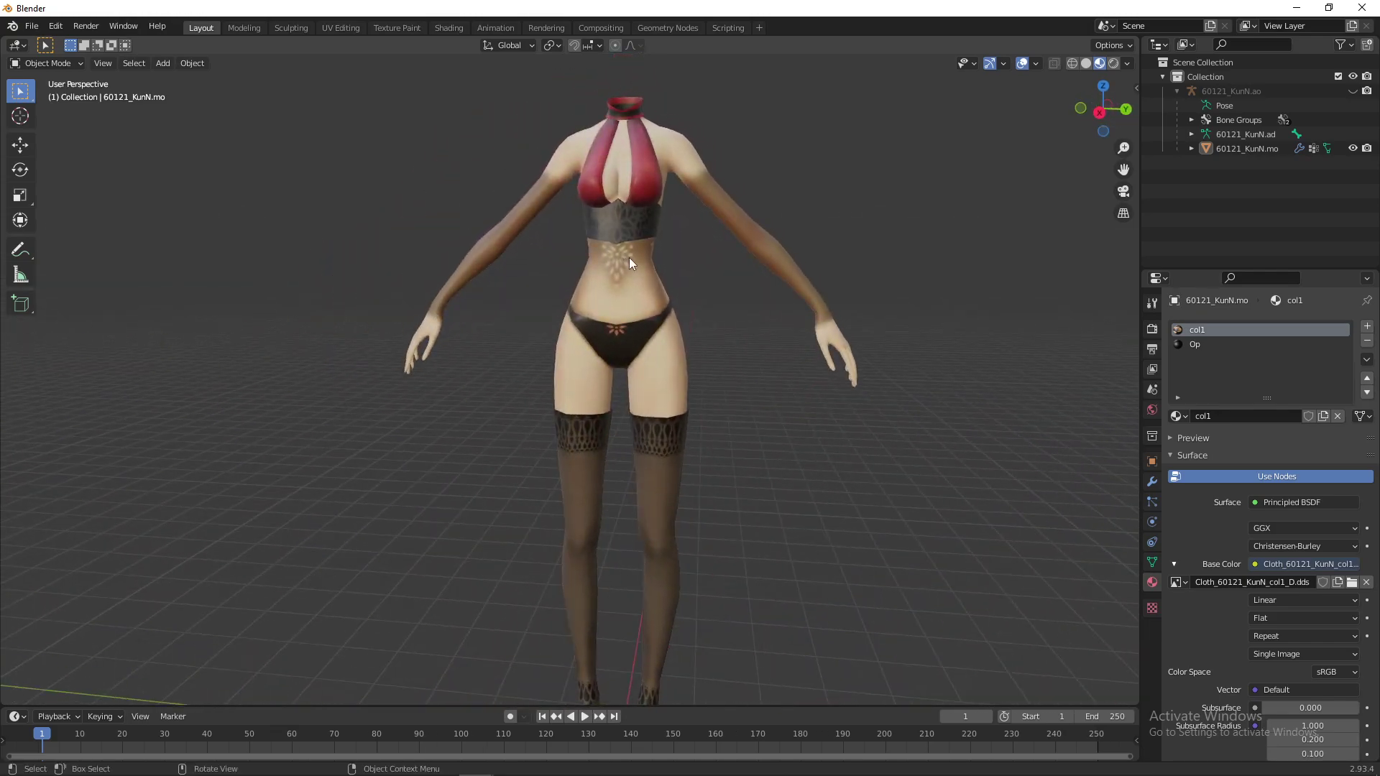
middle_drag(617, 121, 791, 582)
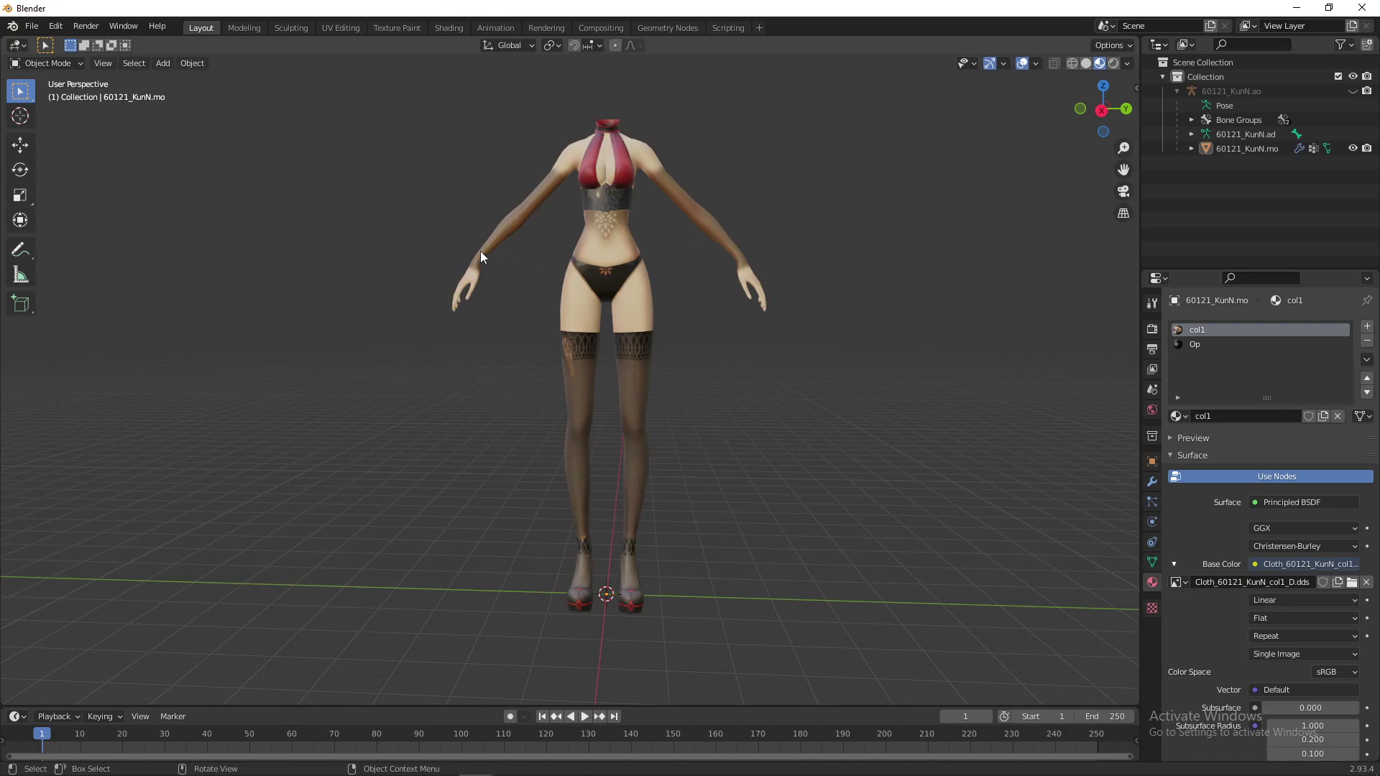
click(30, 27)
middle_drag(474, 162, 532, 158)
click(33, 29)
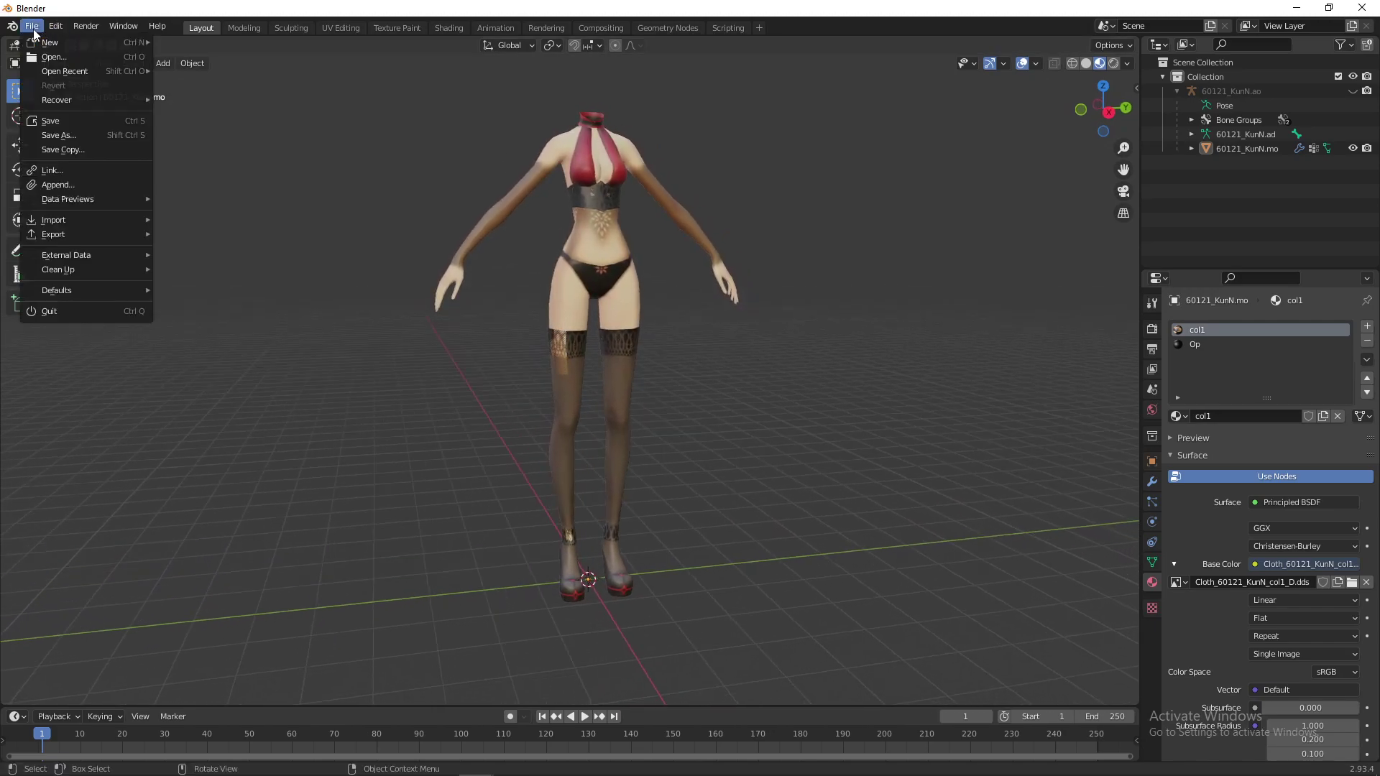
mouse_move(66, 238)
click(595, 189)
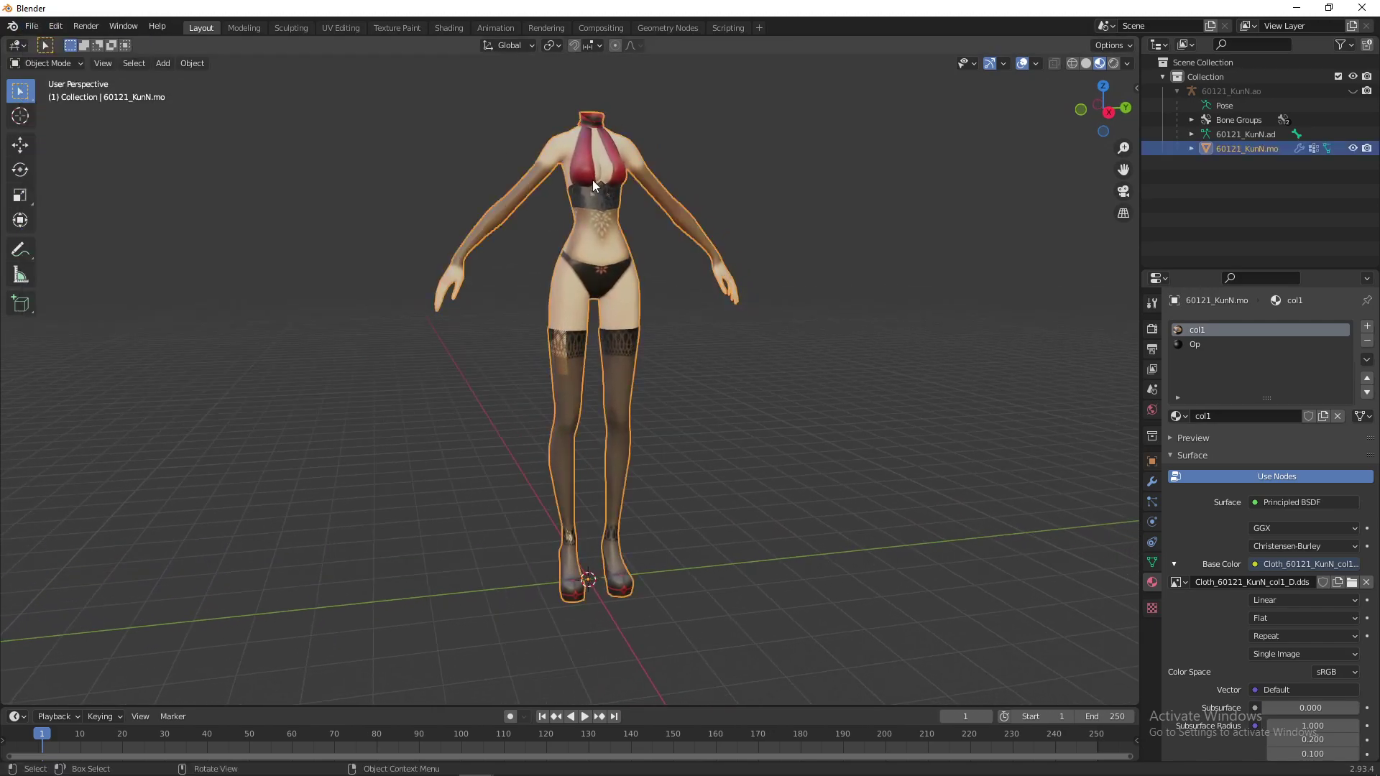
click(32, 25)
mouse_move(52, 243)
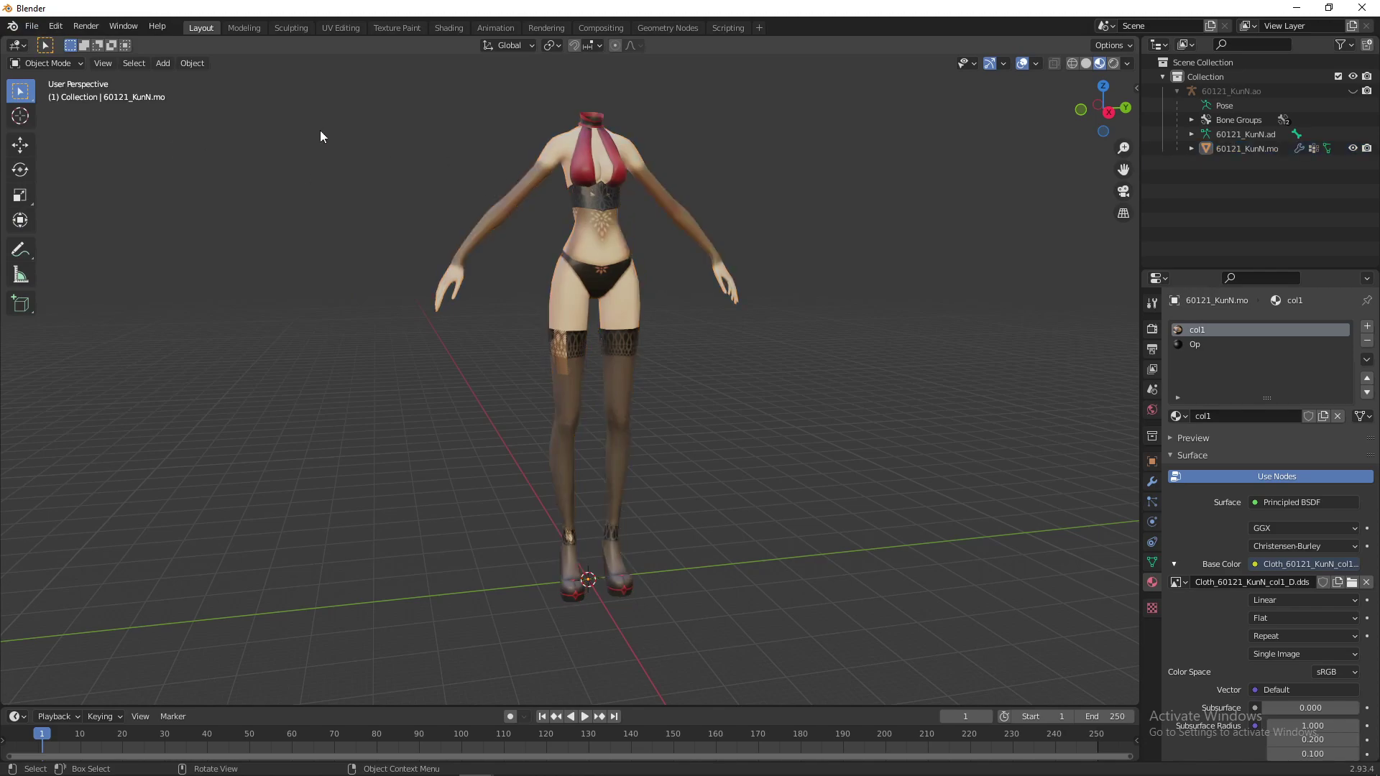
Box-select the body mesh's faces in Edit Mode and return to Object Mode
click(43, 64)
click(44, 98)
drag(453, 116, 827, 603)
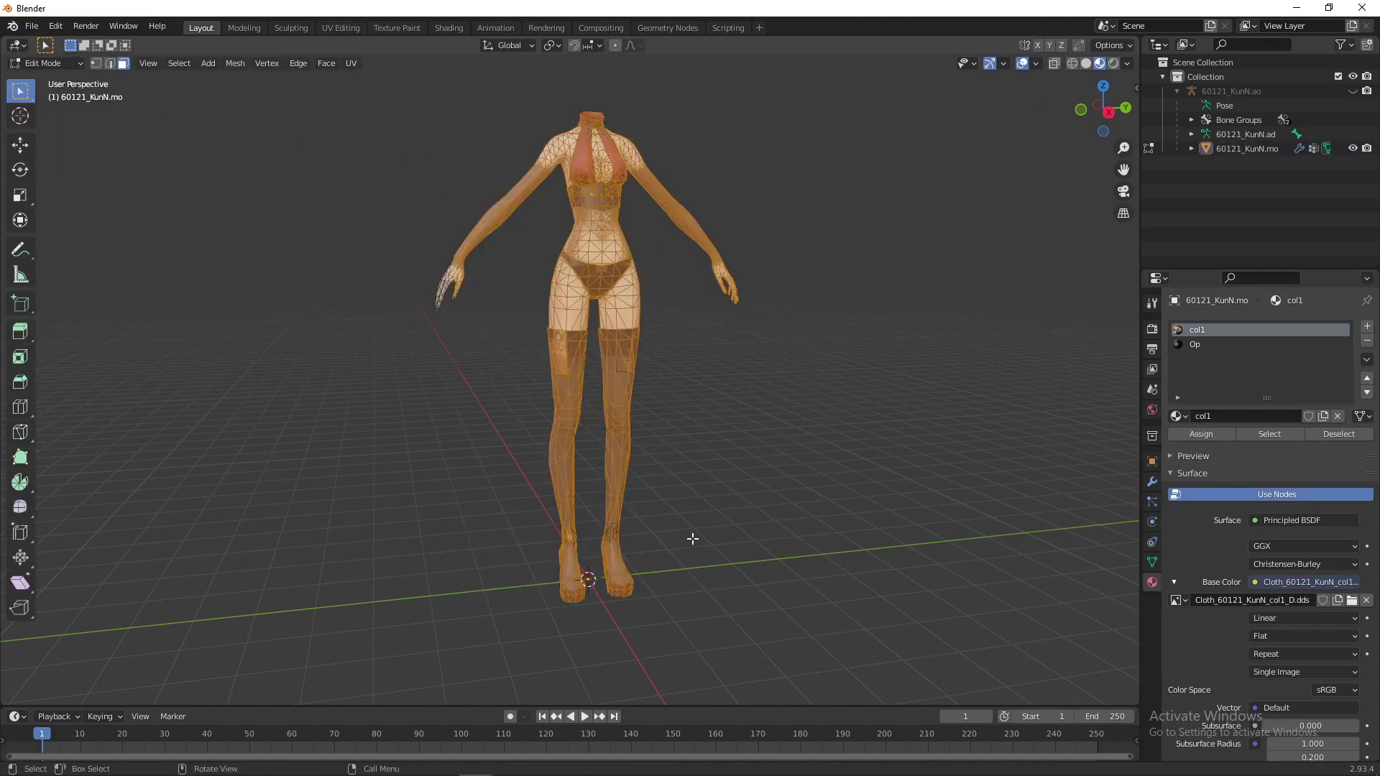
click(63, 67)
click(43, 66)
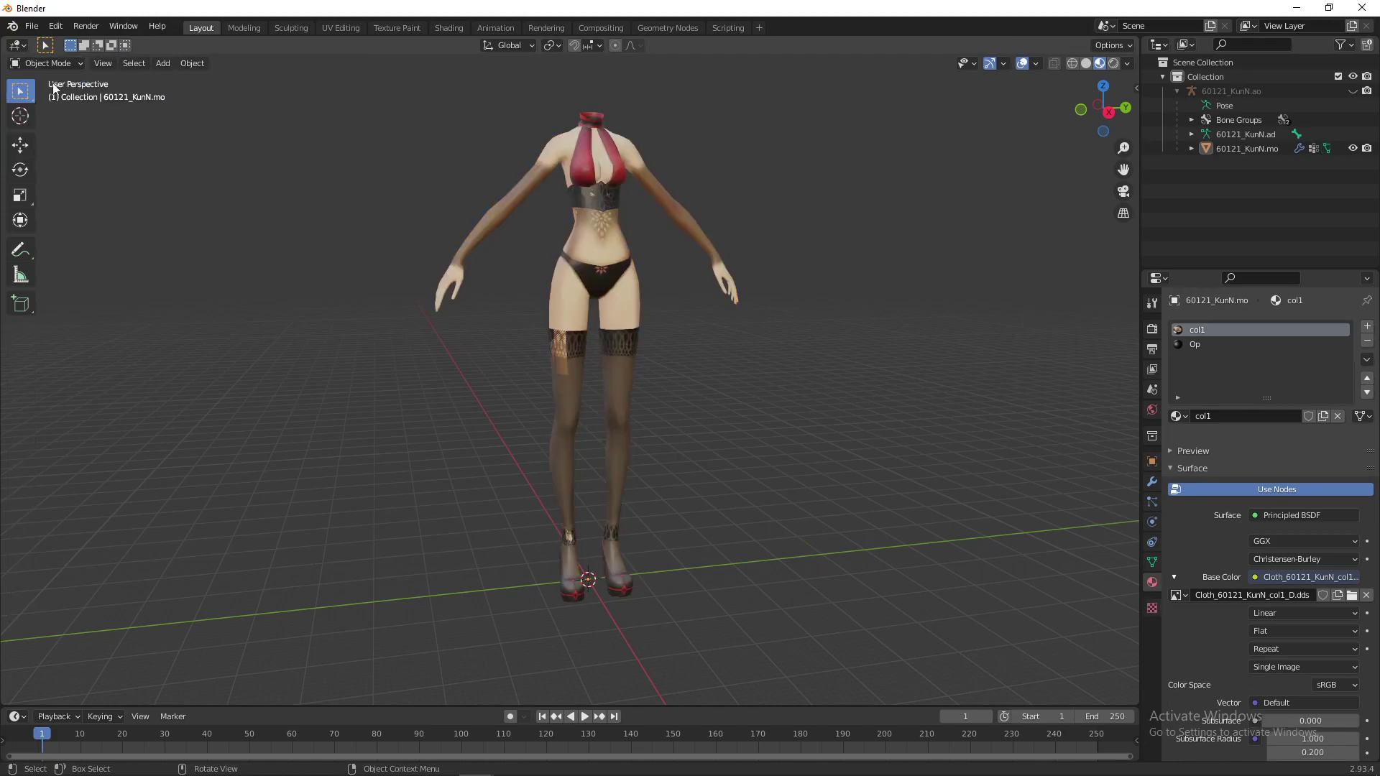
mouse_move(468, 191)
middle_down()
mouse_move(385, 185)
mouse_move(345, 108)
mouse_move(157, 195)
mouse_move(123, 197)
mouse_move(475, 194)
mouse_move(351, 244)
mouse_move(427, 191)
mouse_move(455, 197)
middle_up()
Select the body mesh and export it as Wavefront OBJ to the desktop's Texture MOD folder, overwriting 60121_KunN.obj
click(586, 200)
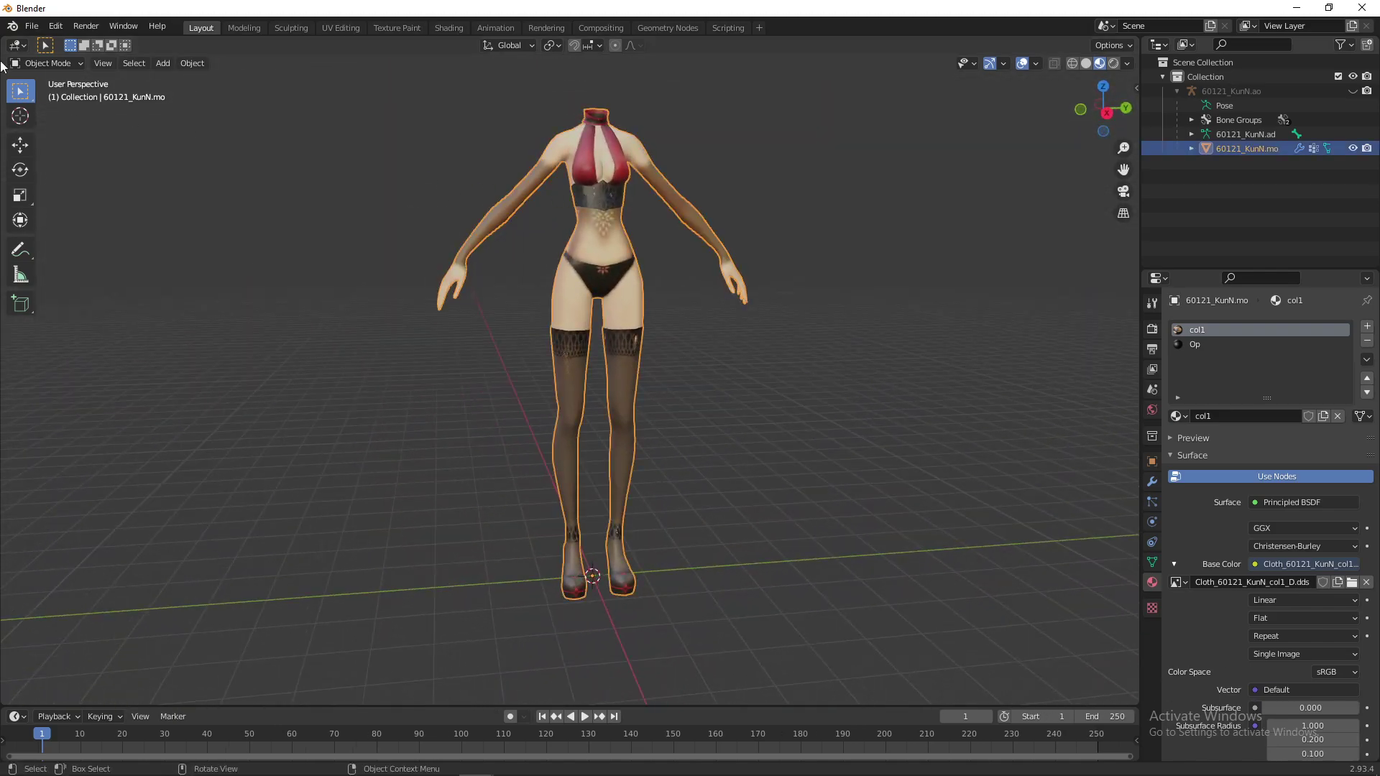
click(32, 26)
mouse_move(63, 225)
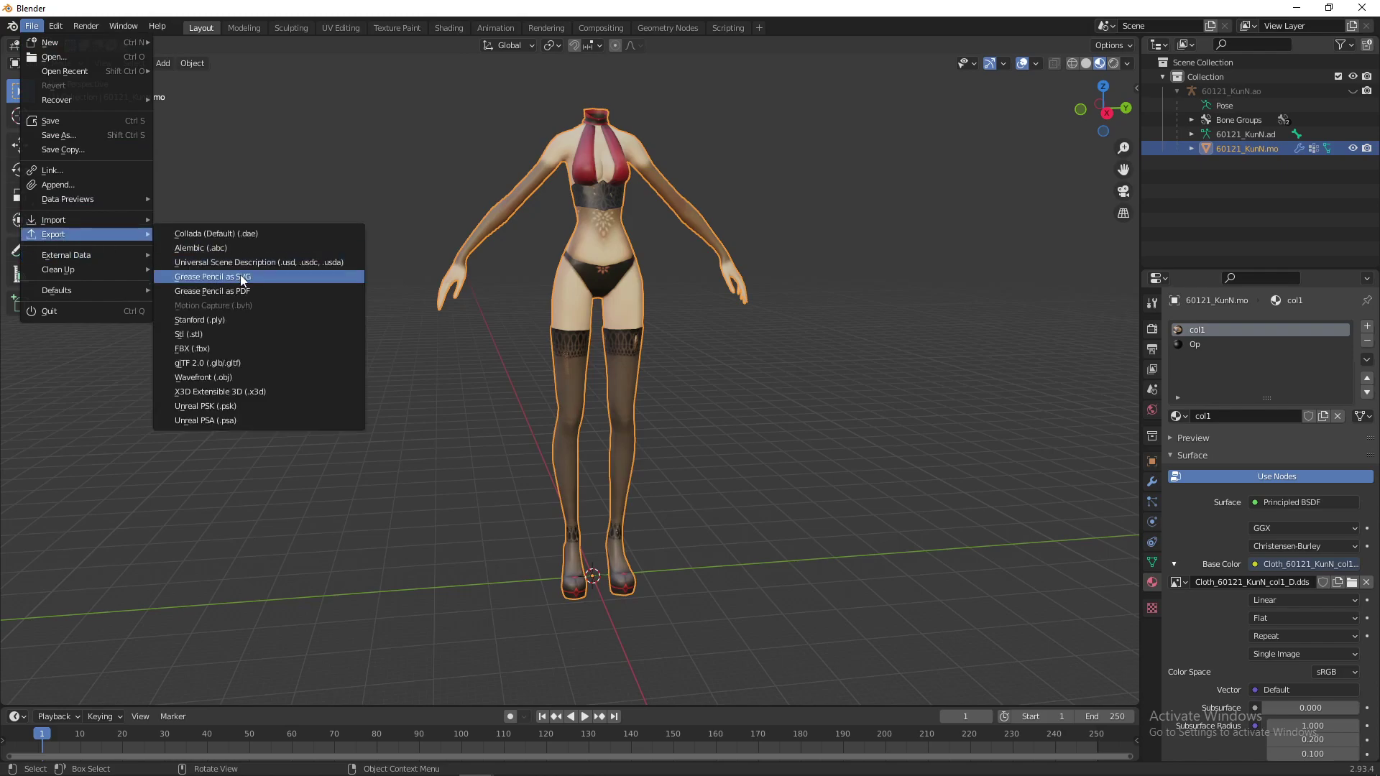
click(231, 378)
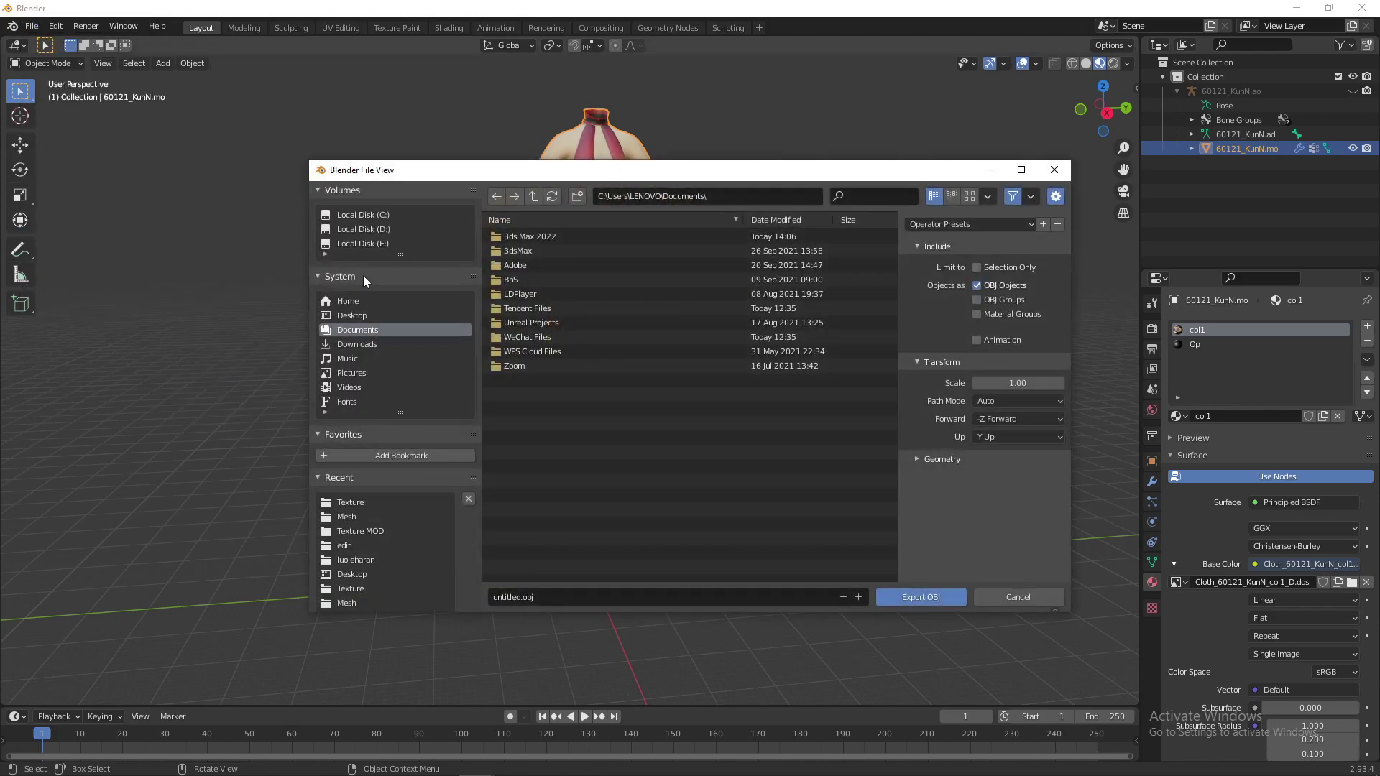
click(370, 232)
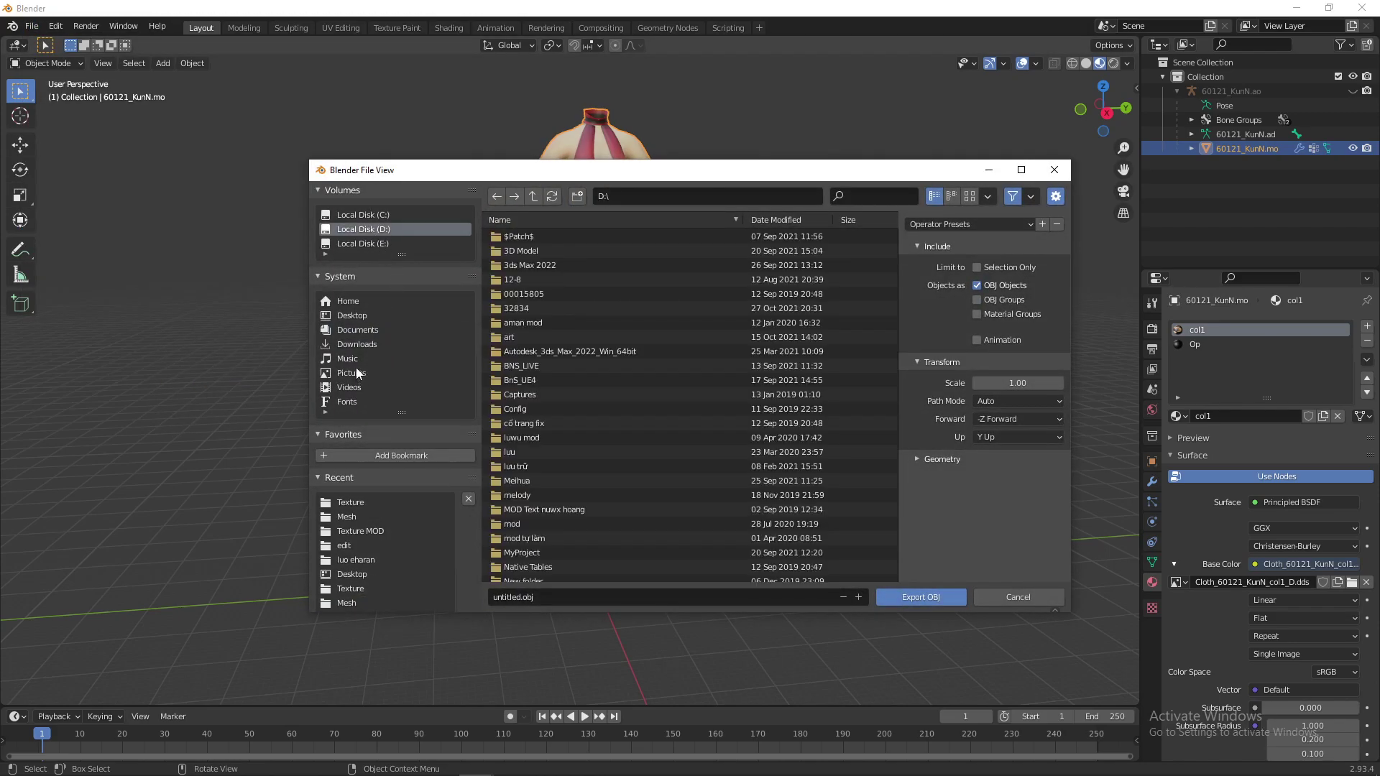
scroll(541, 501, down, 8)
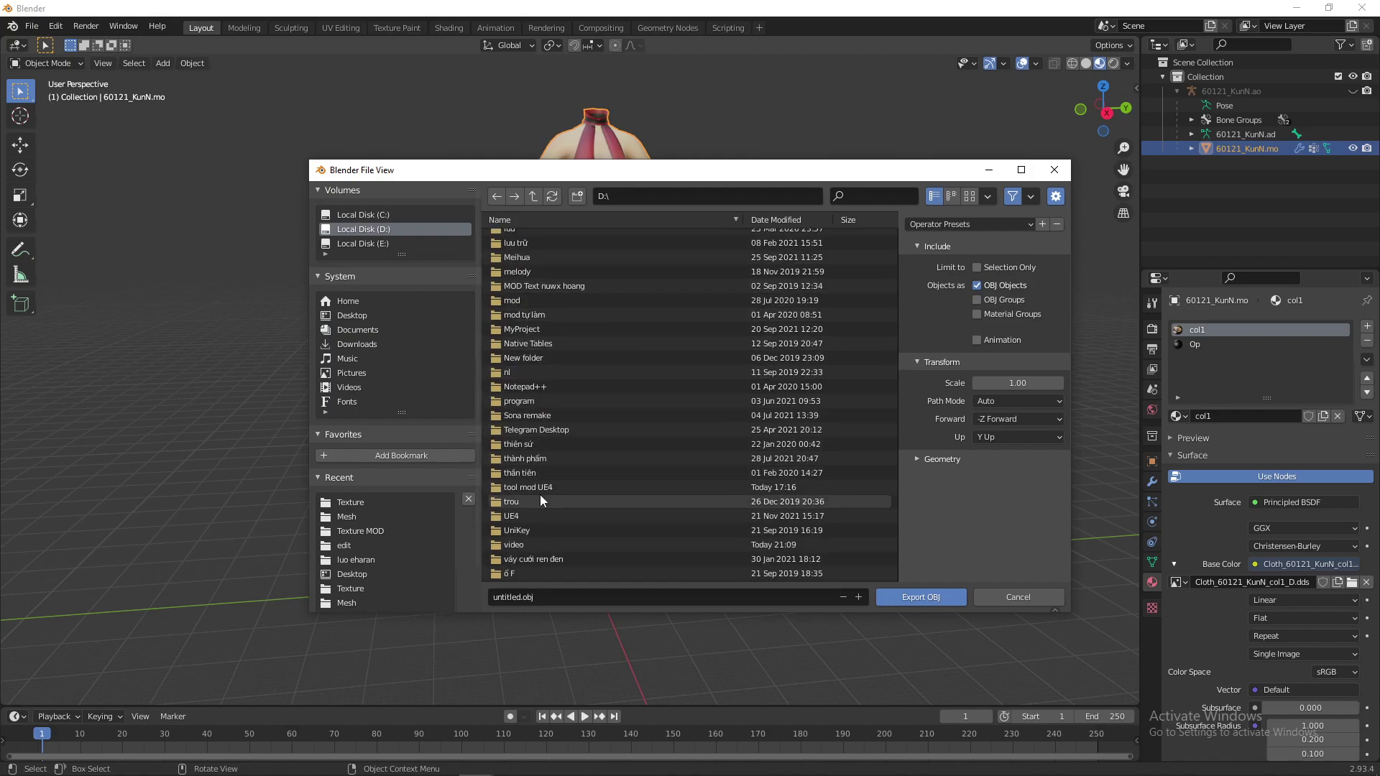
scroll(530, 524, up, 6)
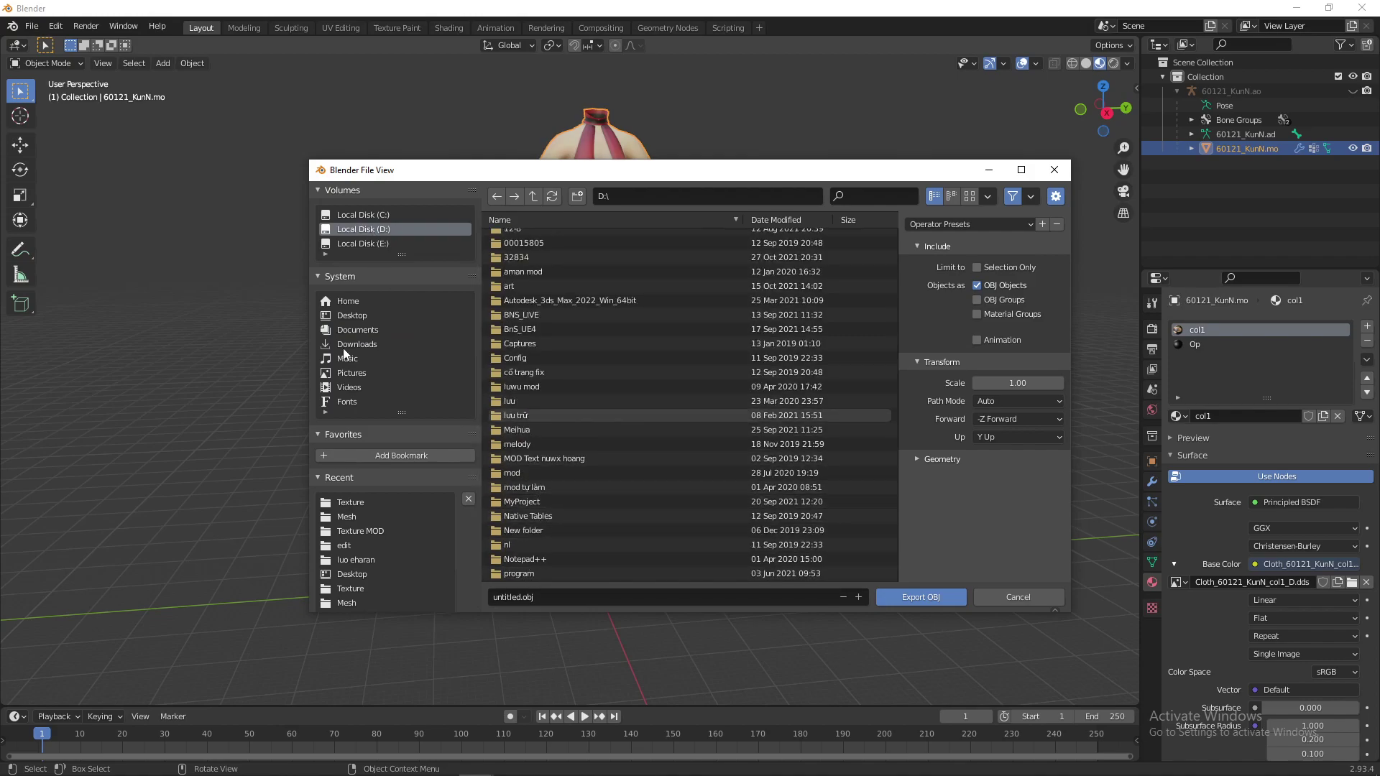
click(360, 319)
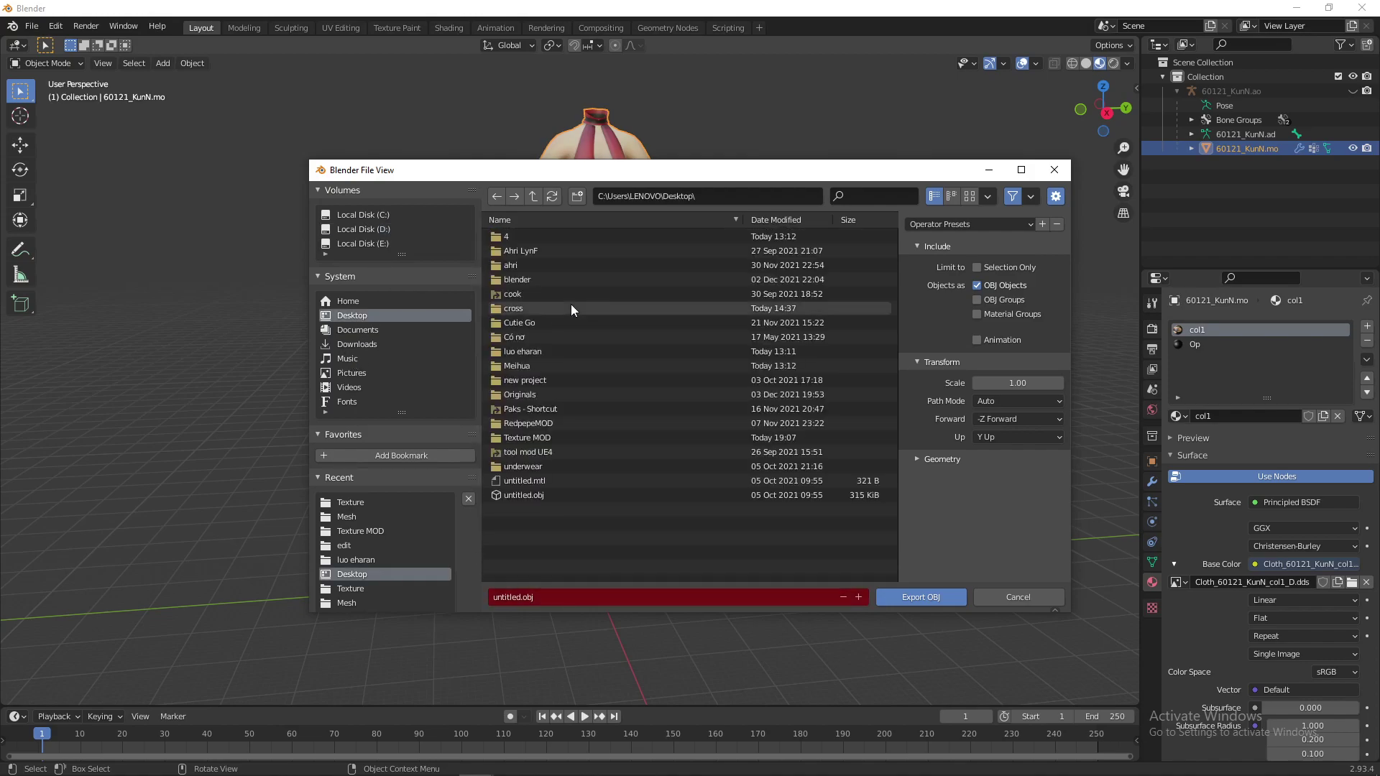
click(533, 440)
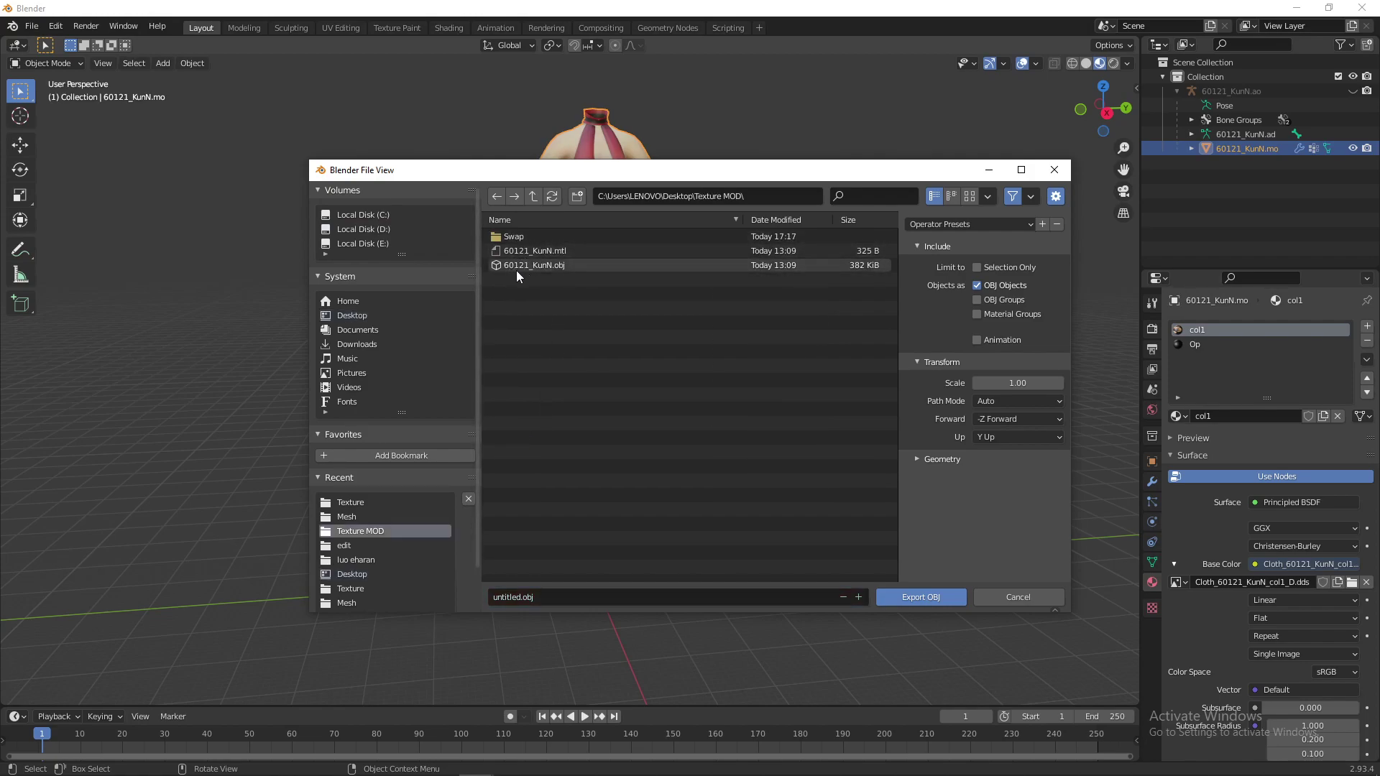
click(540, 267)
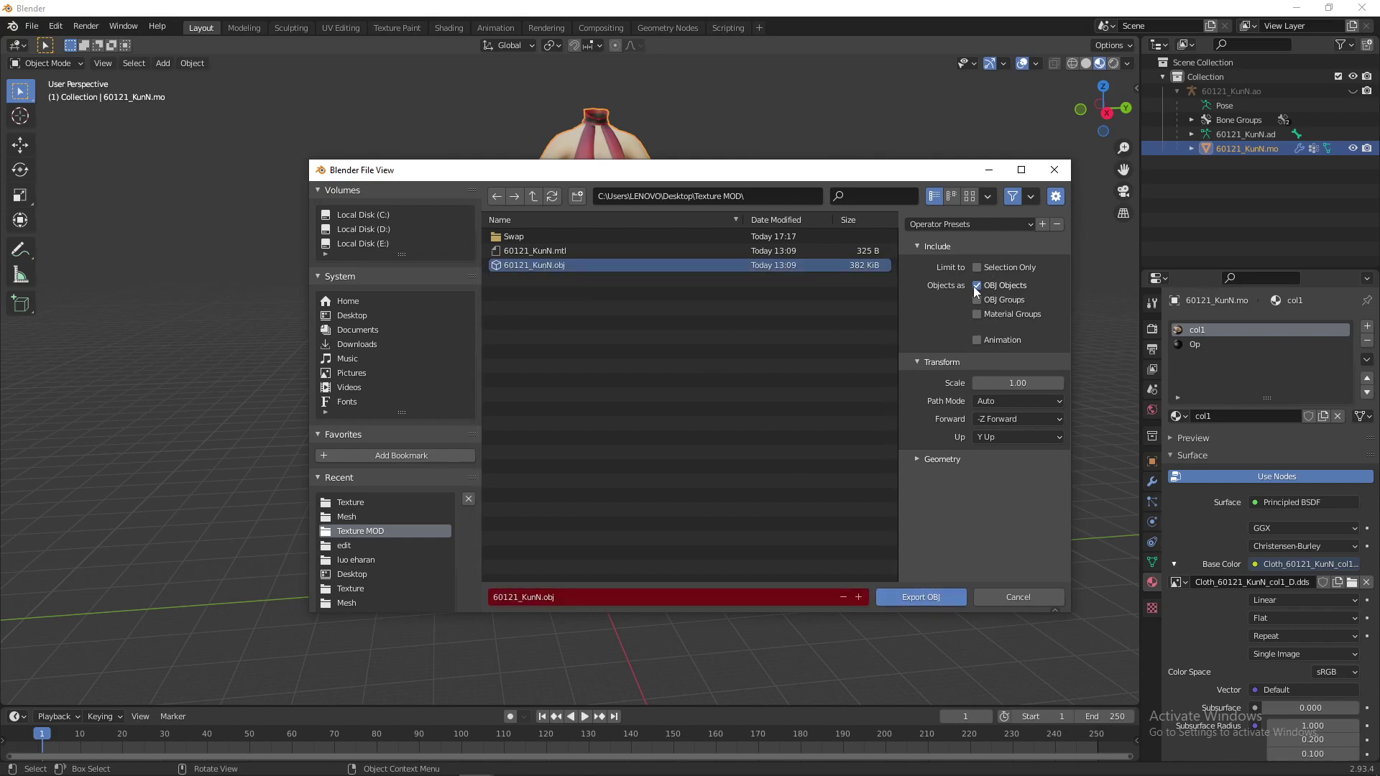
click(923, 599)
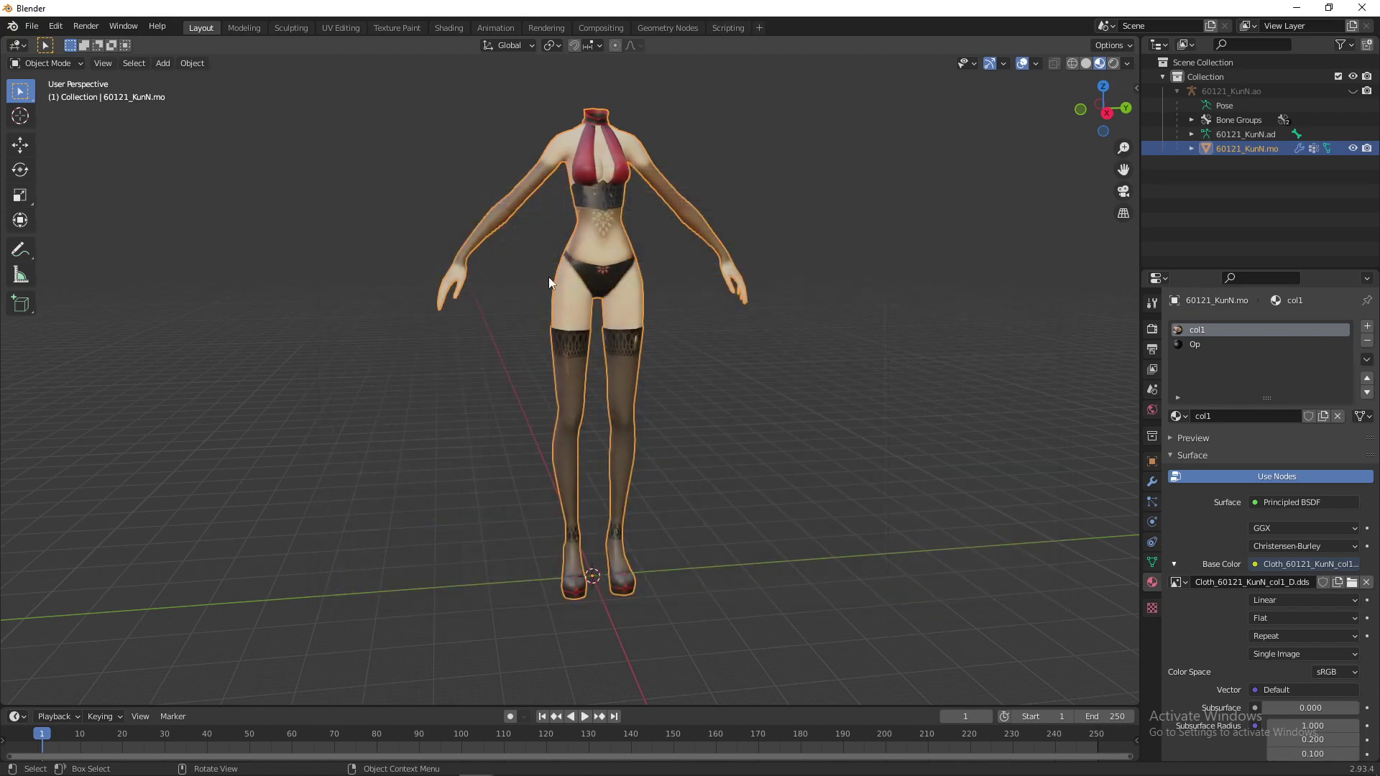
click(1362, 8)
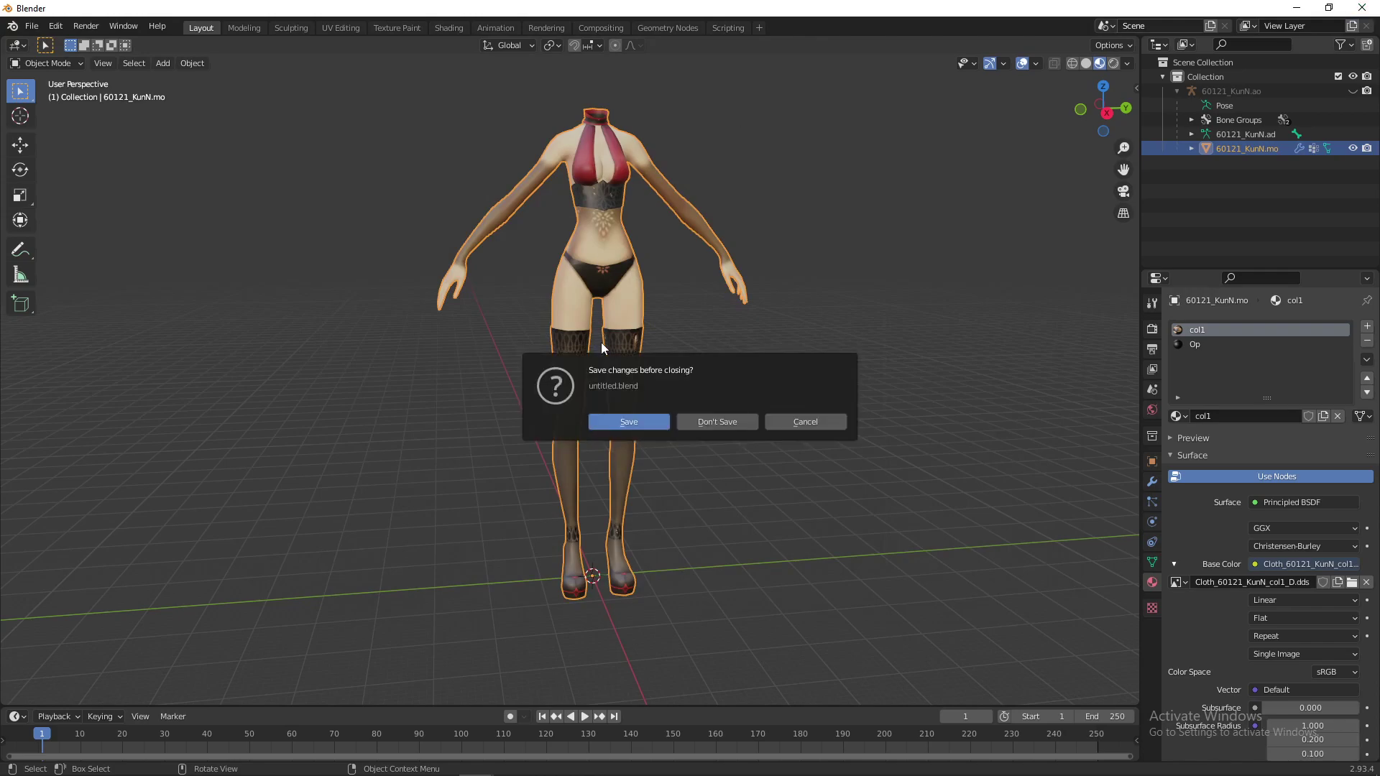
click(631, 422)
click(563, 253)
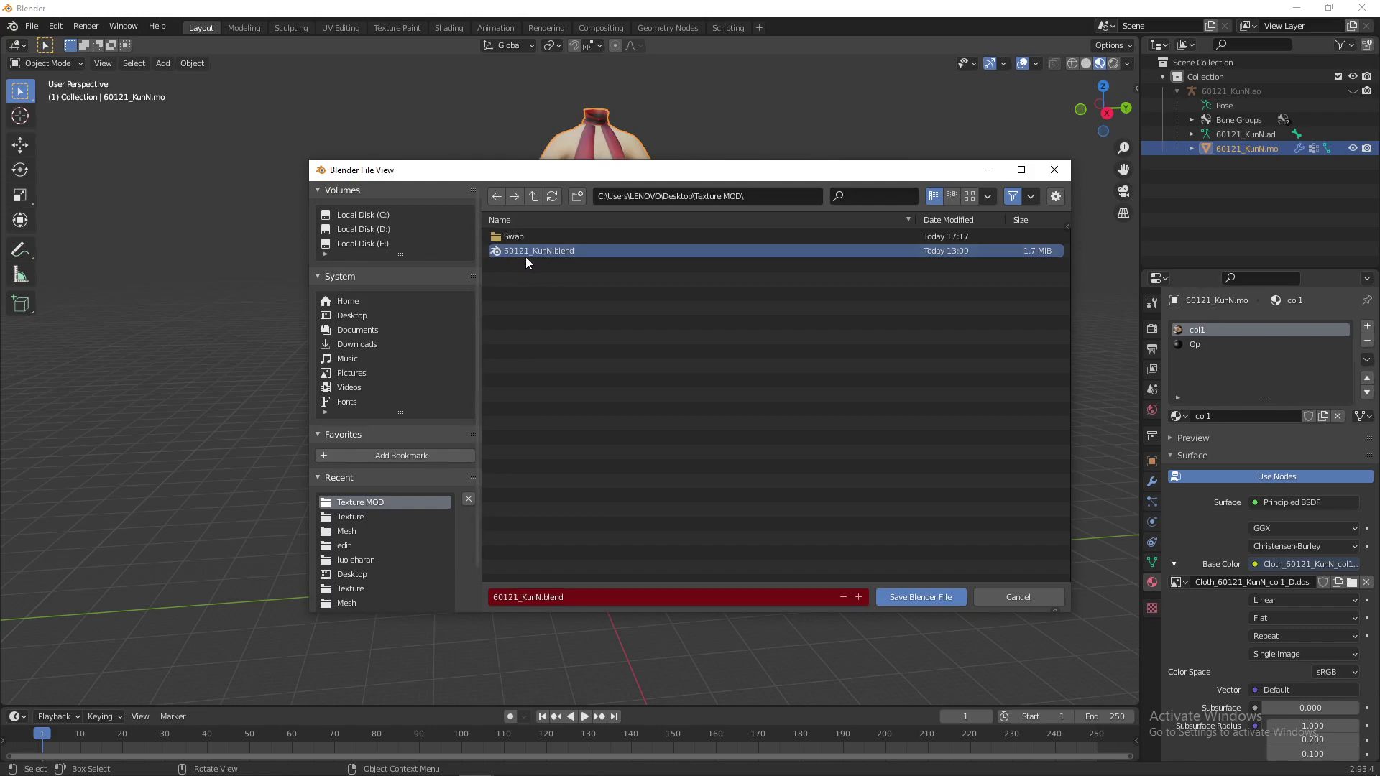
click(1024, 598)
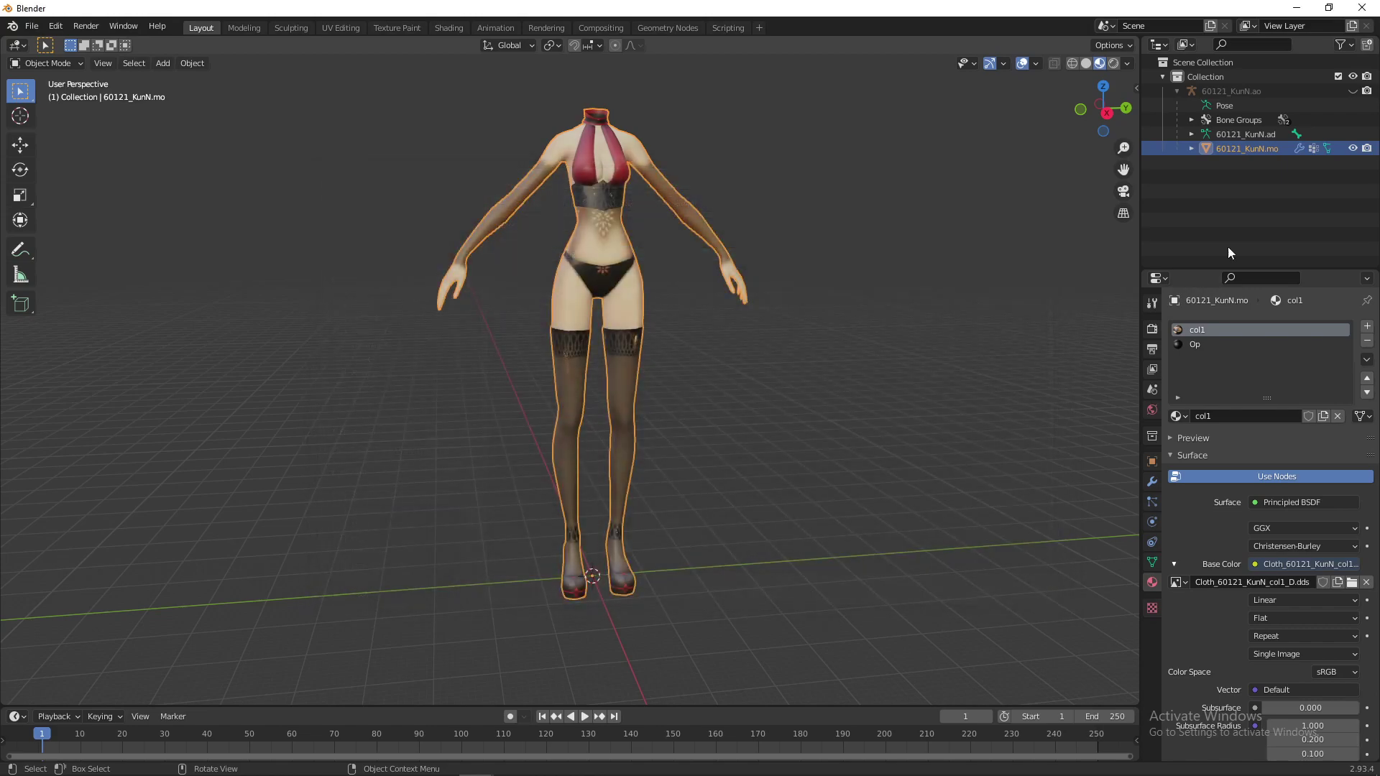
Close Blender without saving the scene and launch Adobe Photoshop CC 2019
click(1362, 8)
click(683, 423)
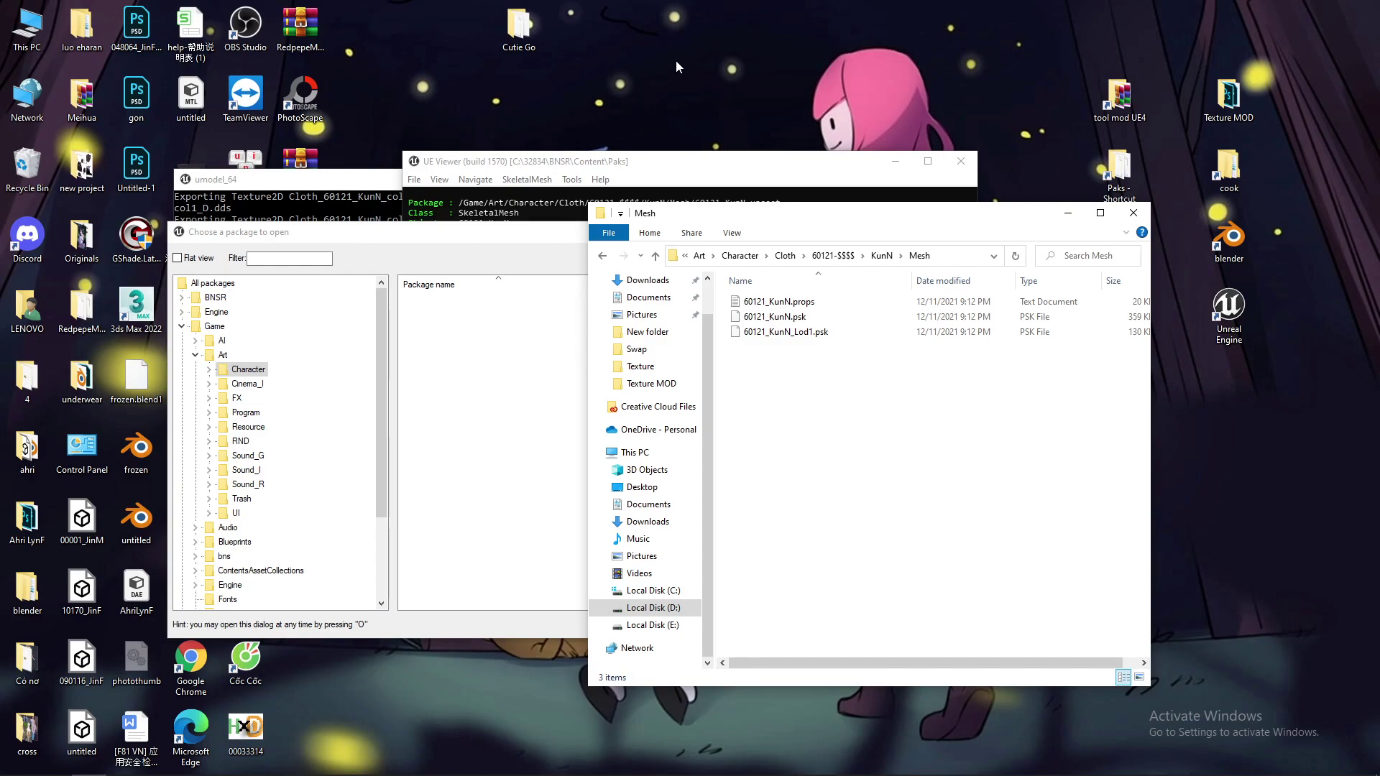
click(17, 762)
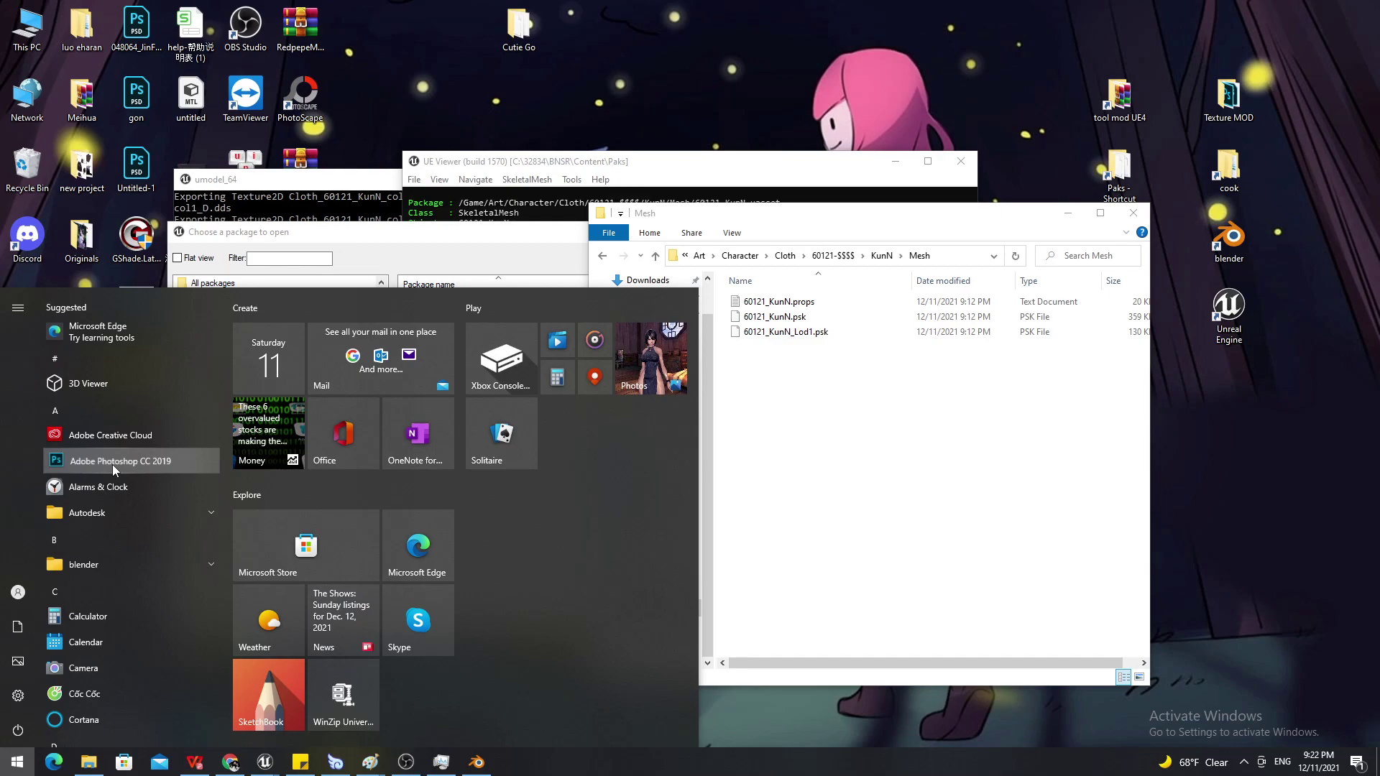
click(112, 465)
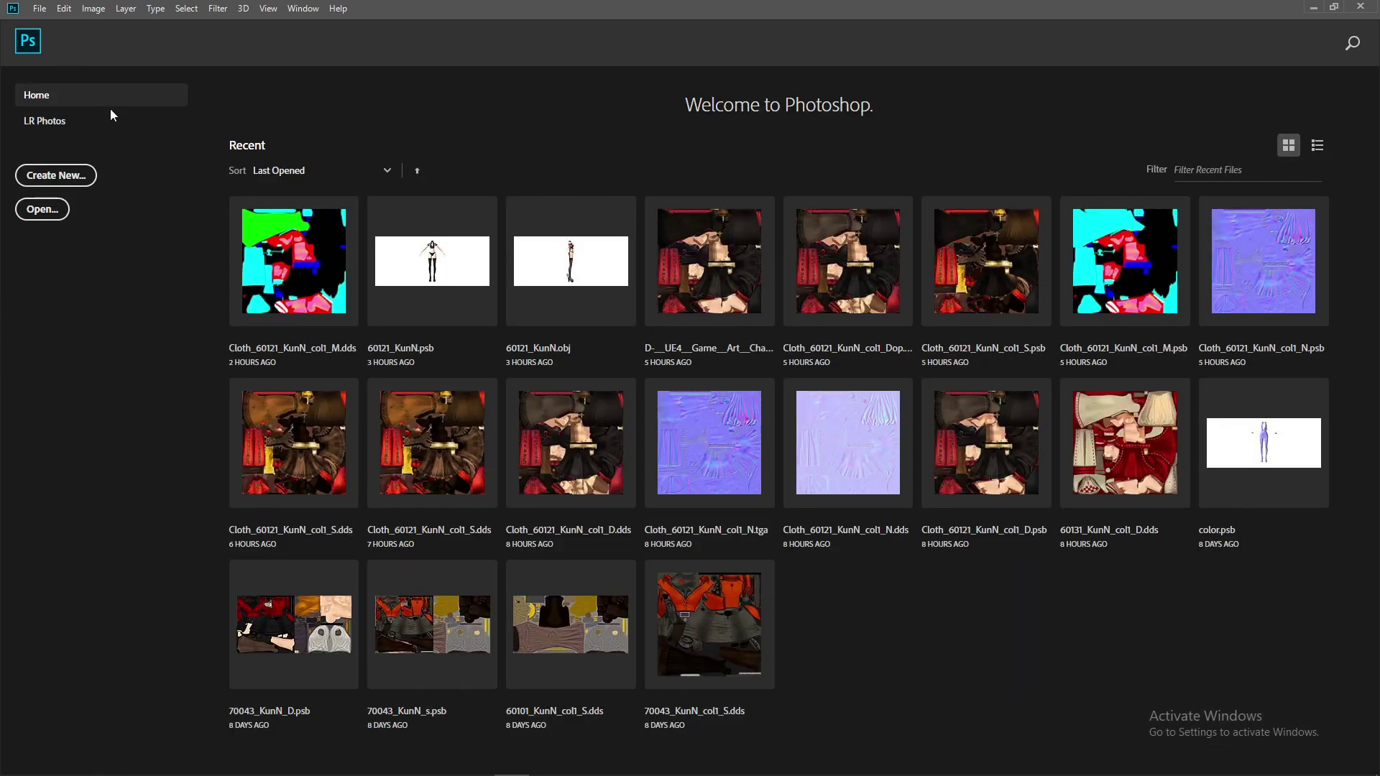
Open the 60121_KunN OBJ model from the desktop's Texture MOD folder
click(40, 8)
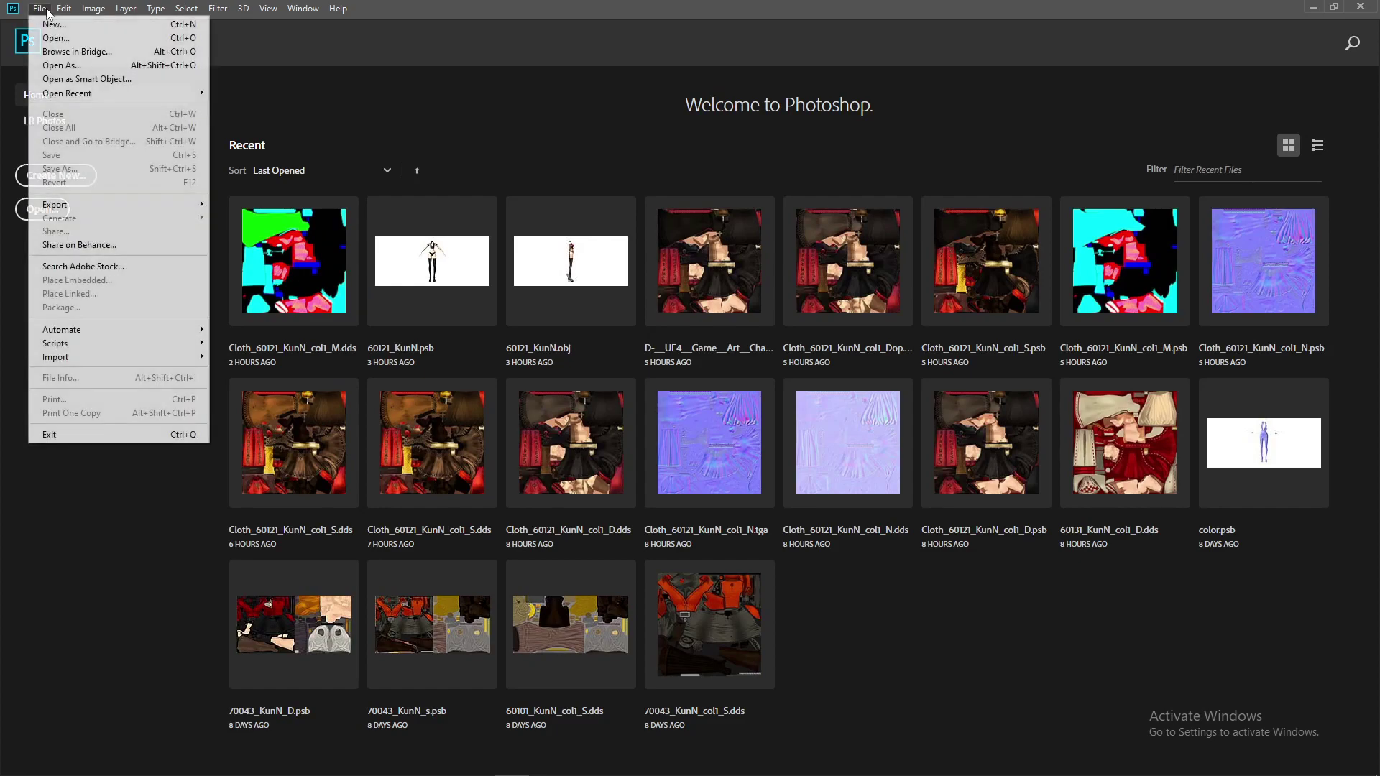
key(Escape)
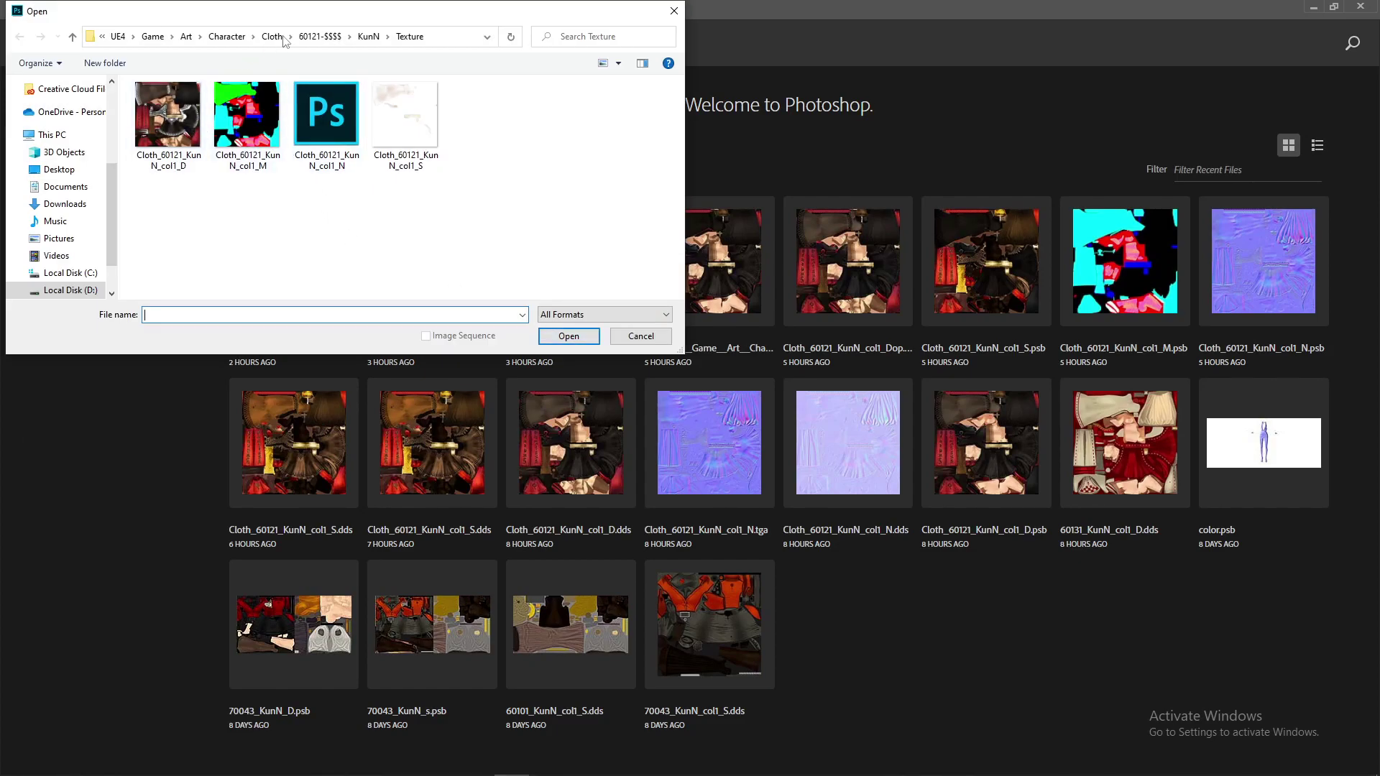
scroll(79, 165, up, 3)
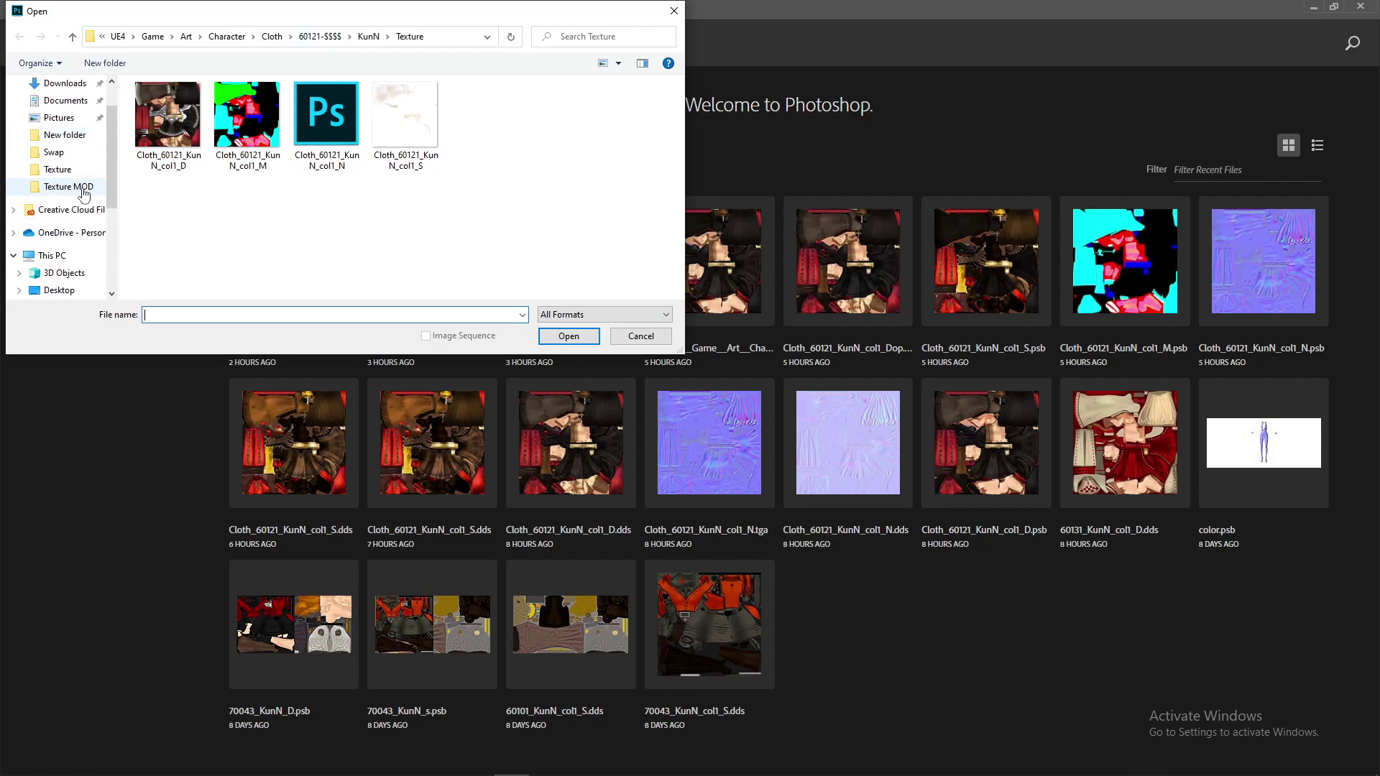
click(84, 189)
click(461, 135)
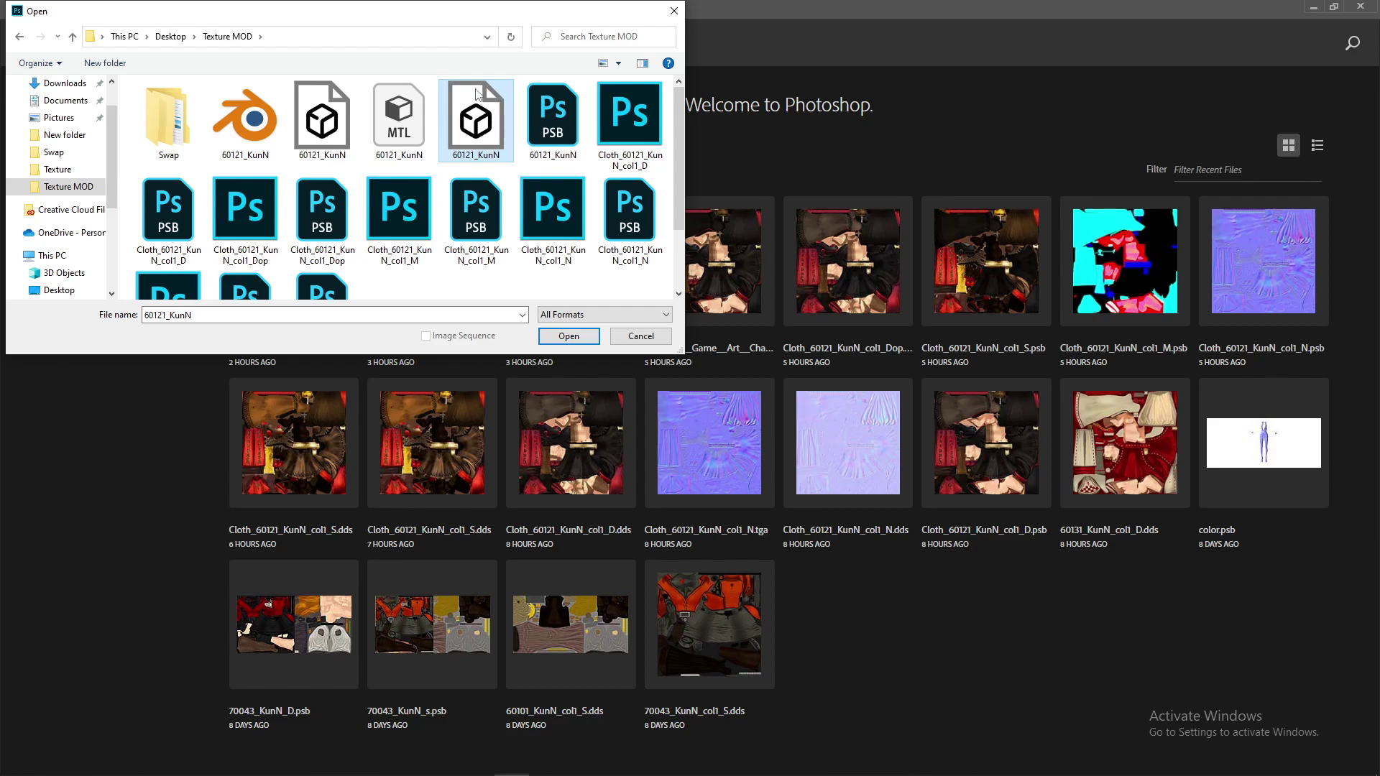
click(559, 337)
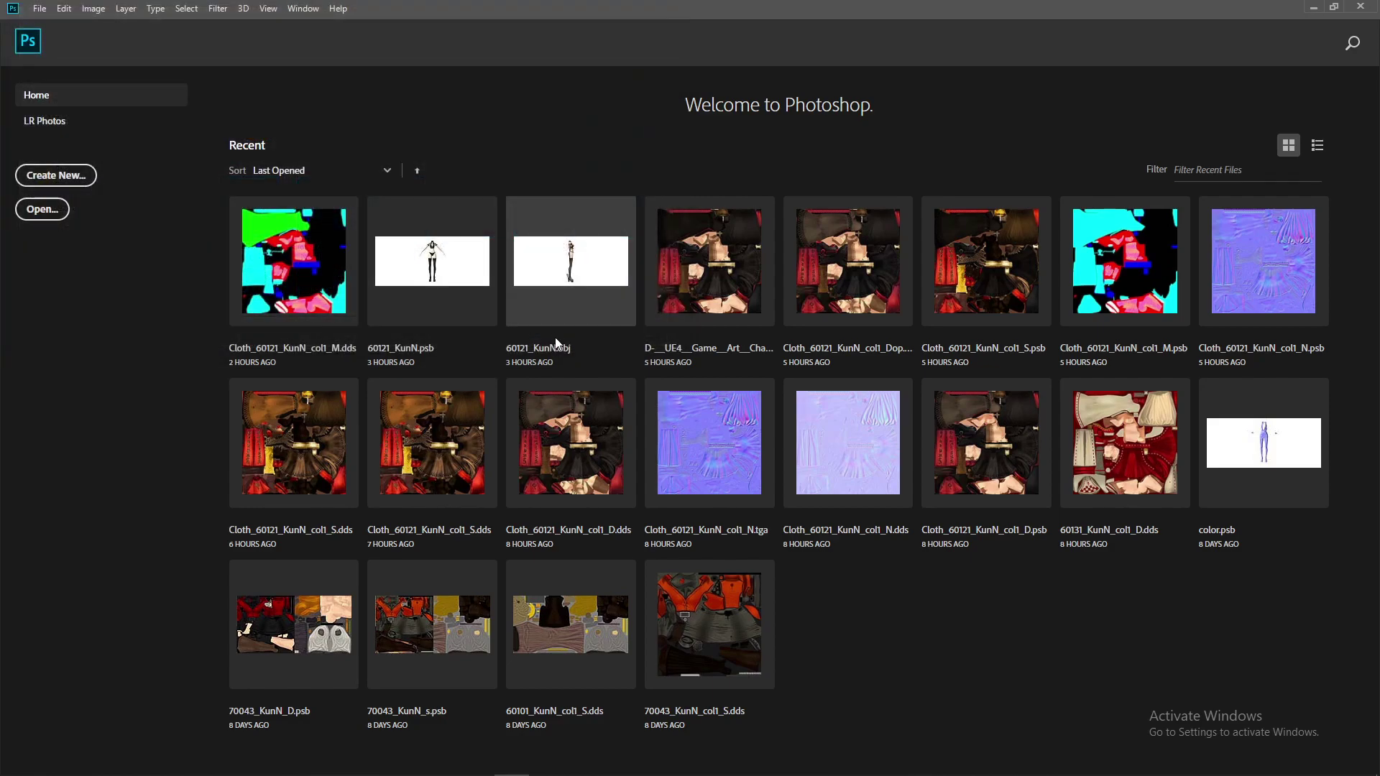
key(Return)
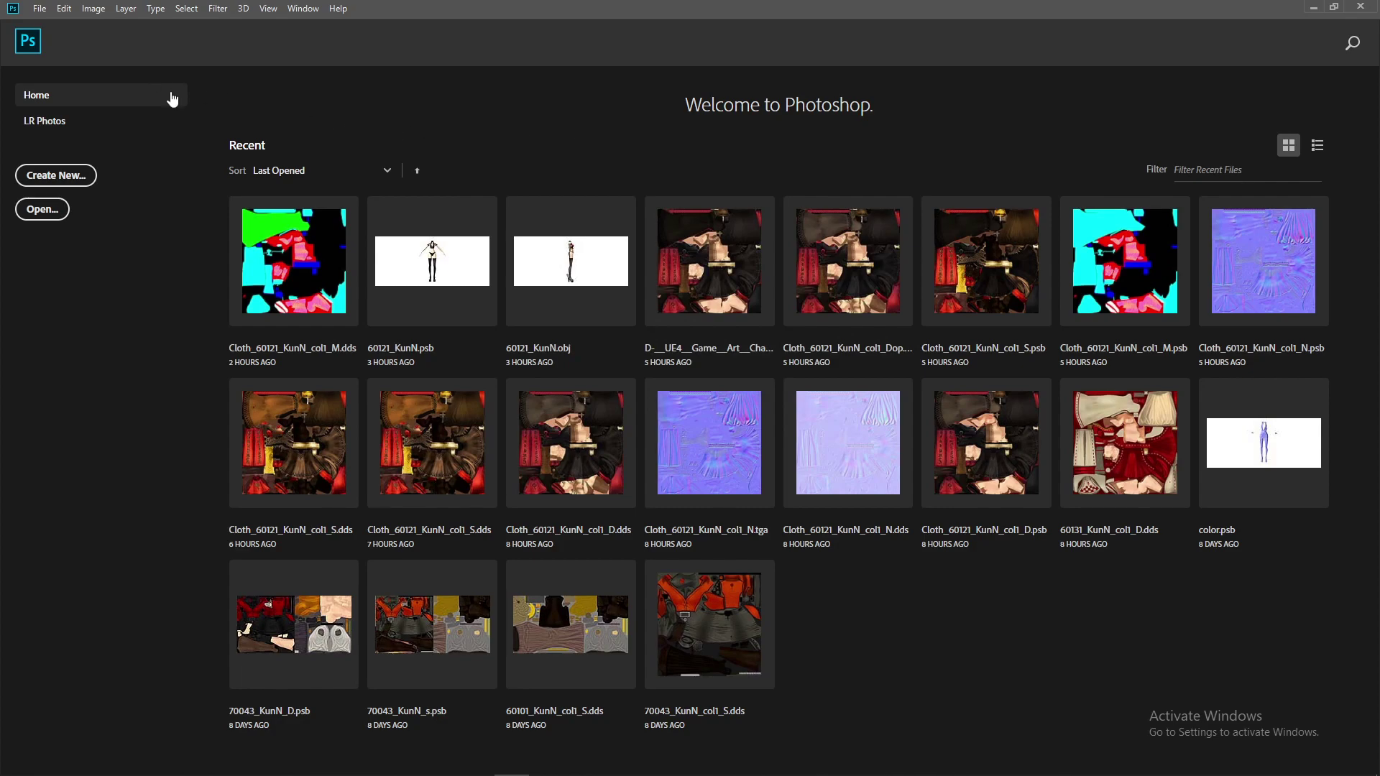
mouse_move(471, 756)
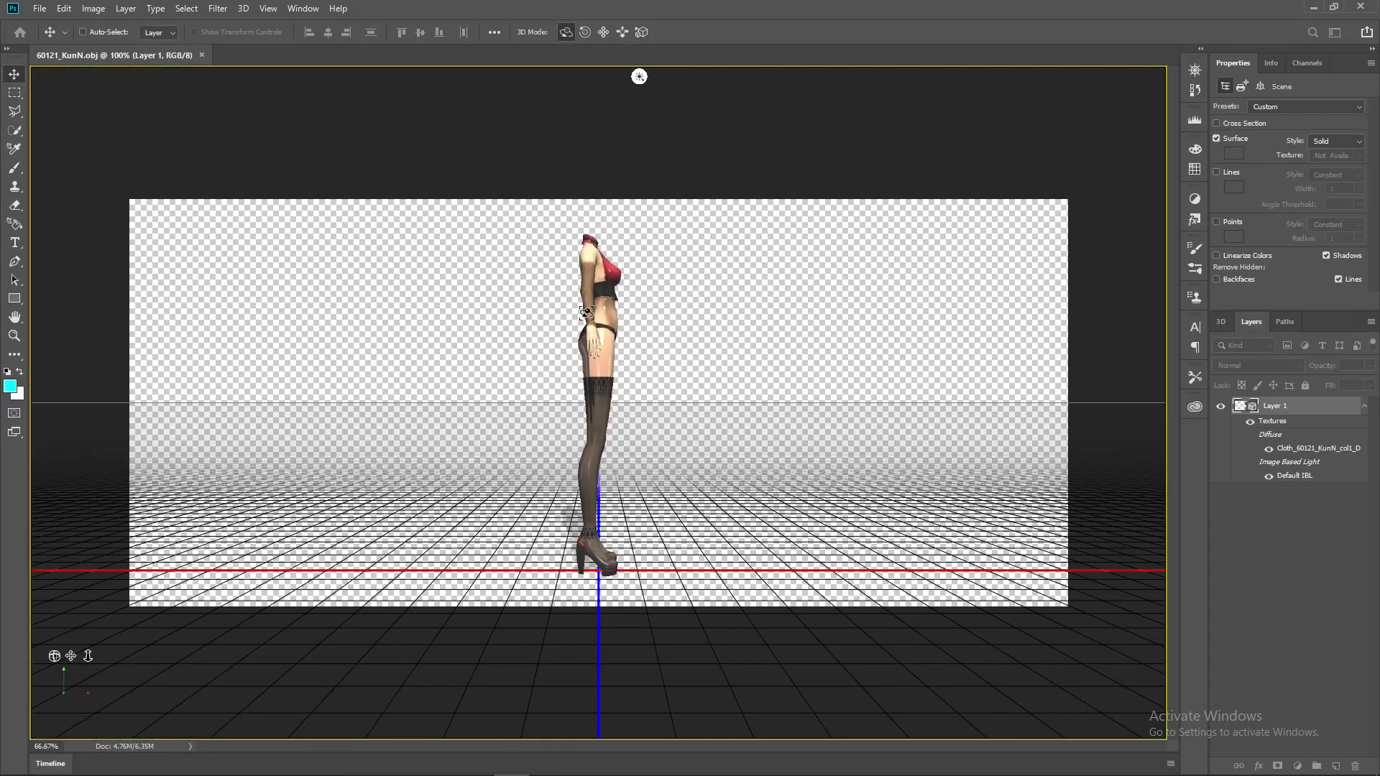
Add two more infinite lights to the OBJ's 3D scene to light the body from the front and back
click(587, 312)
drag(586, 312, 400, 310)
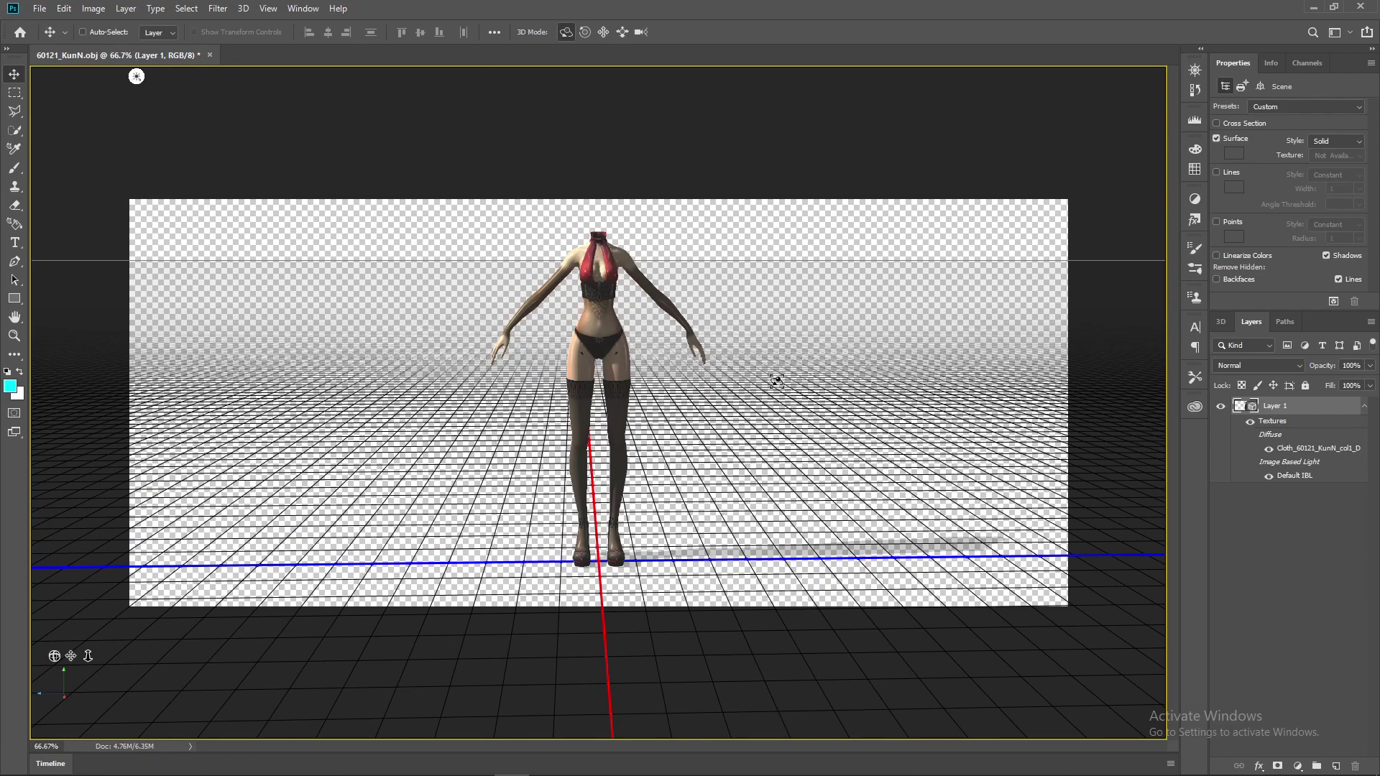
click(1221, 322)
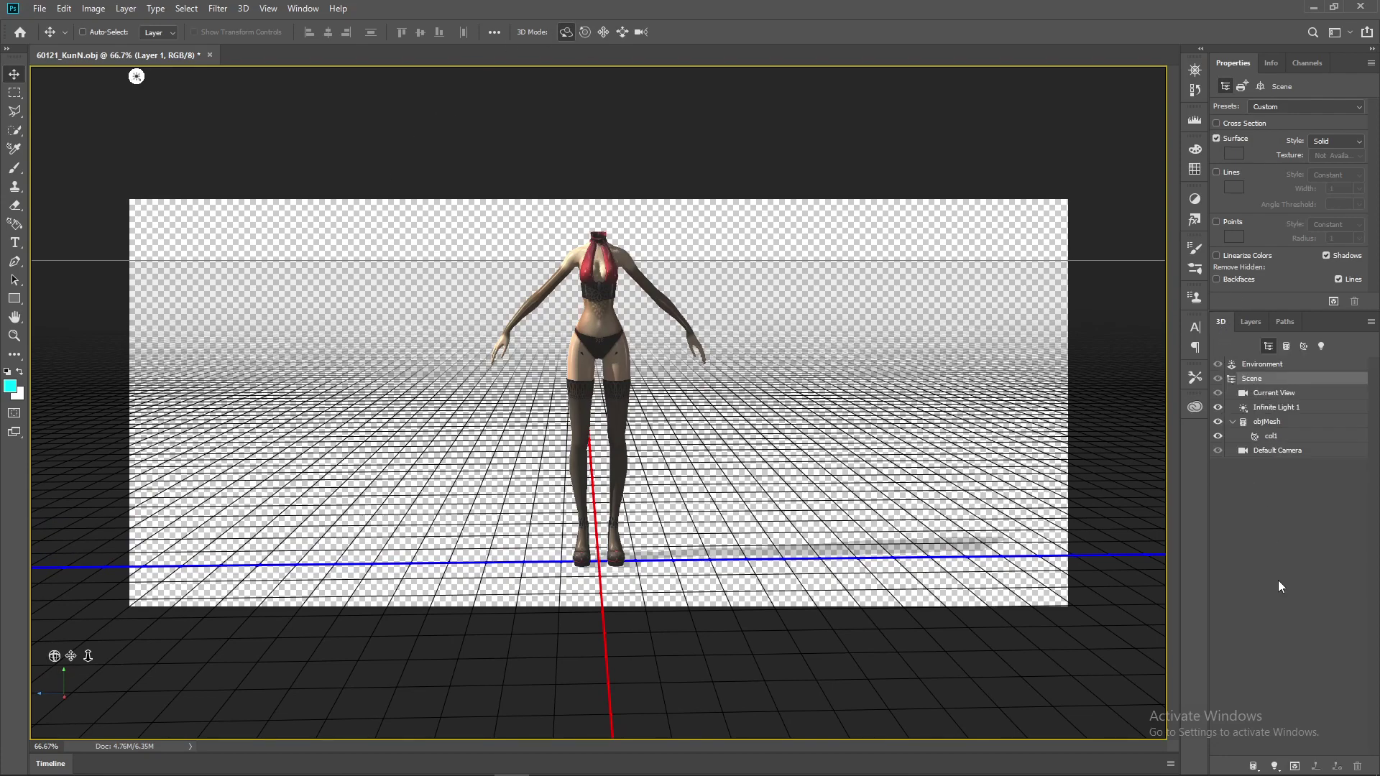
click(1276, 761)
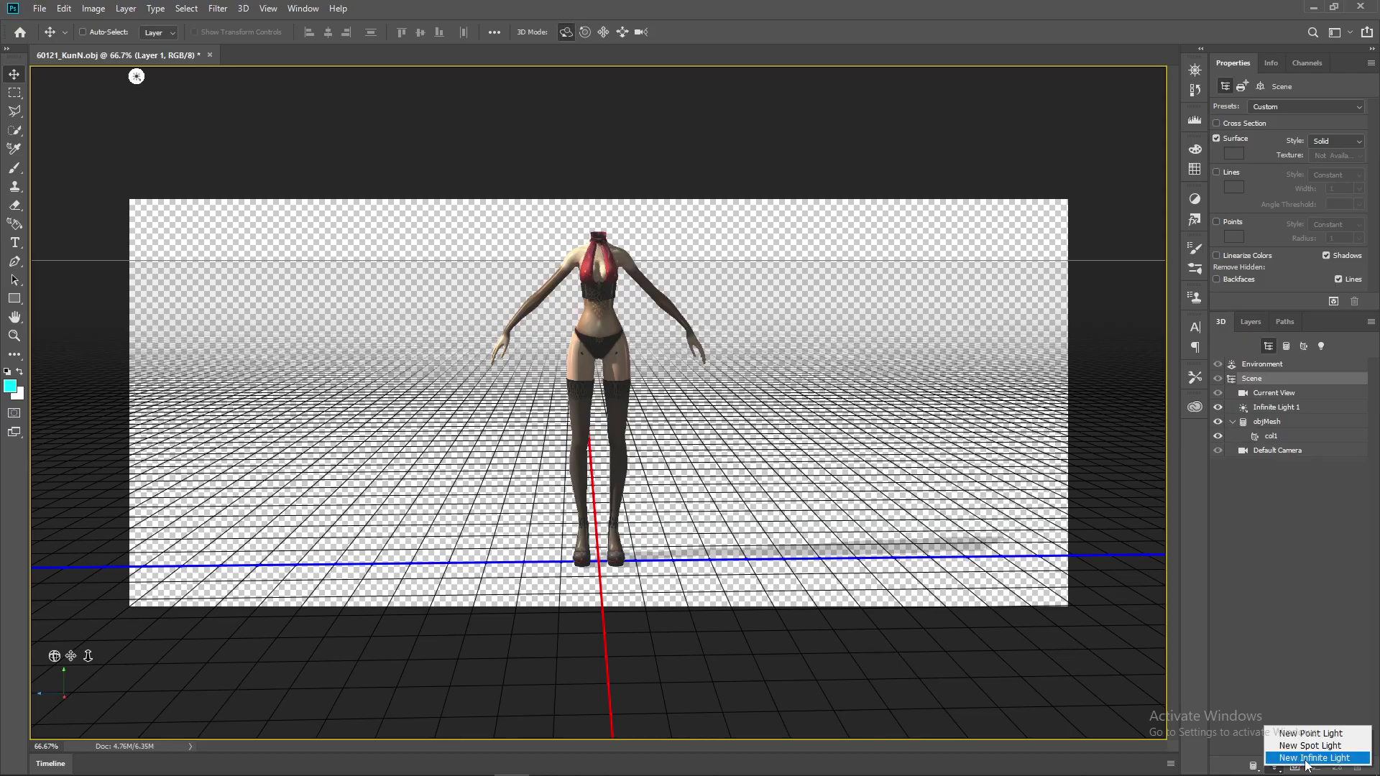
click(1308, 758)
drag(841, 345, 558, 285)
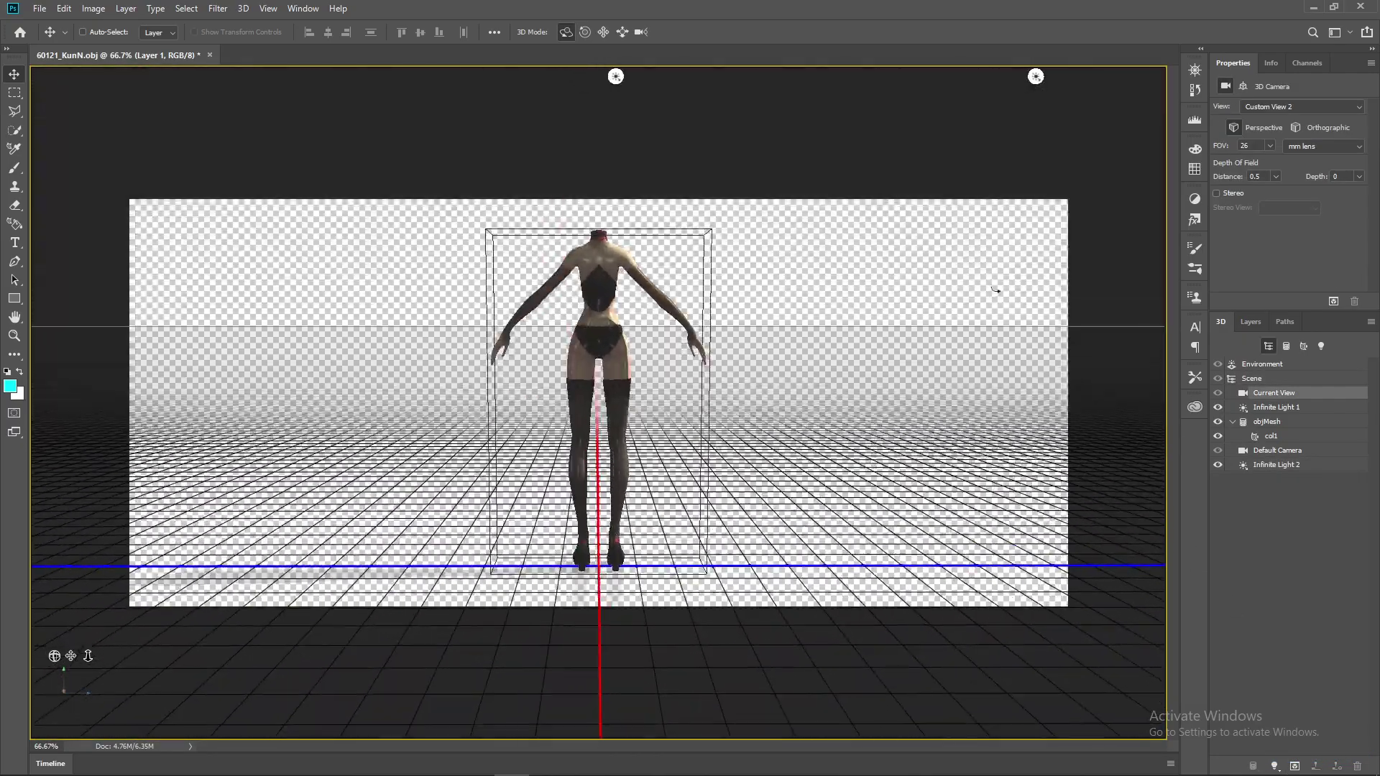
click(1277, 763)
click(1308, 760)
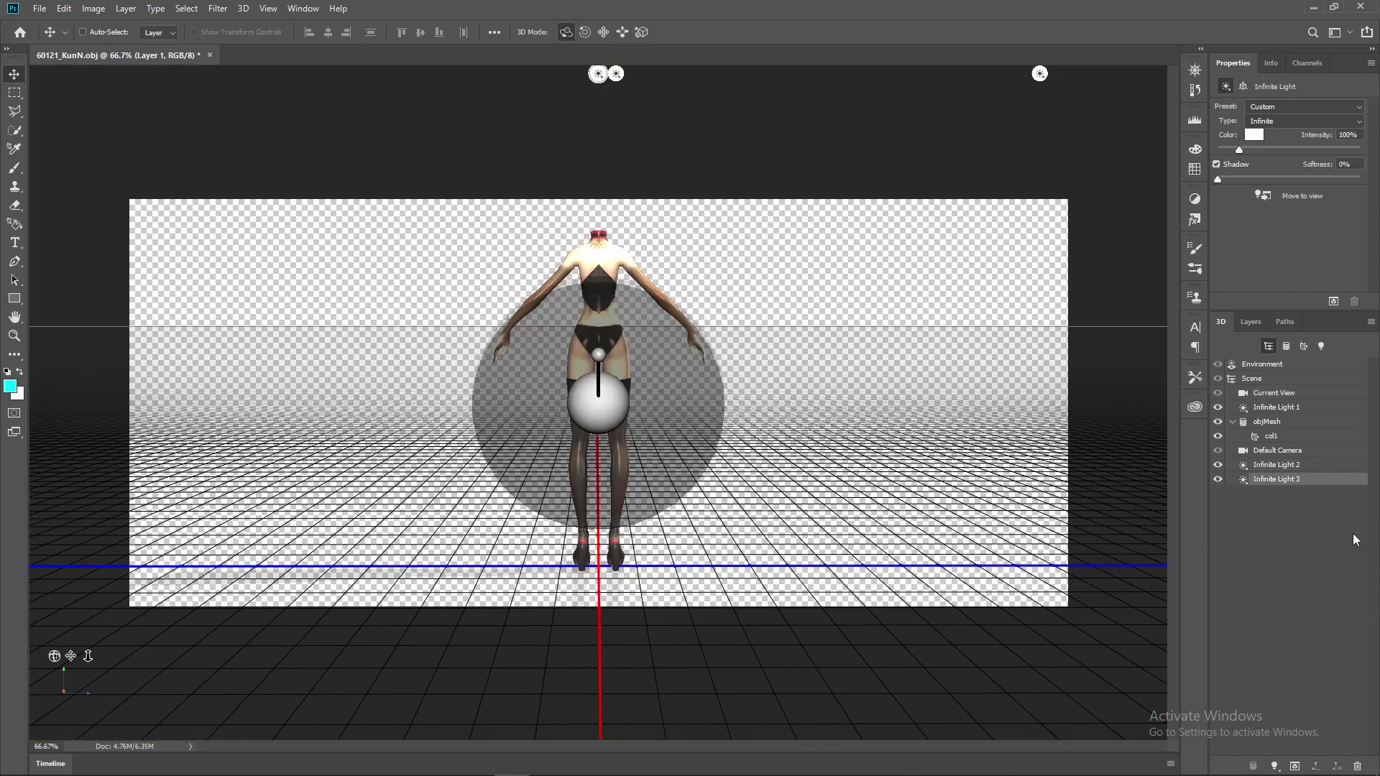
Turn off shadows on all three infinite lights, set their intensity to 70%, and check the model from several angles
click(1259, 464)
ctrl+click(1276, 480)
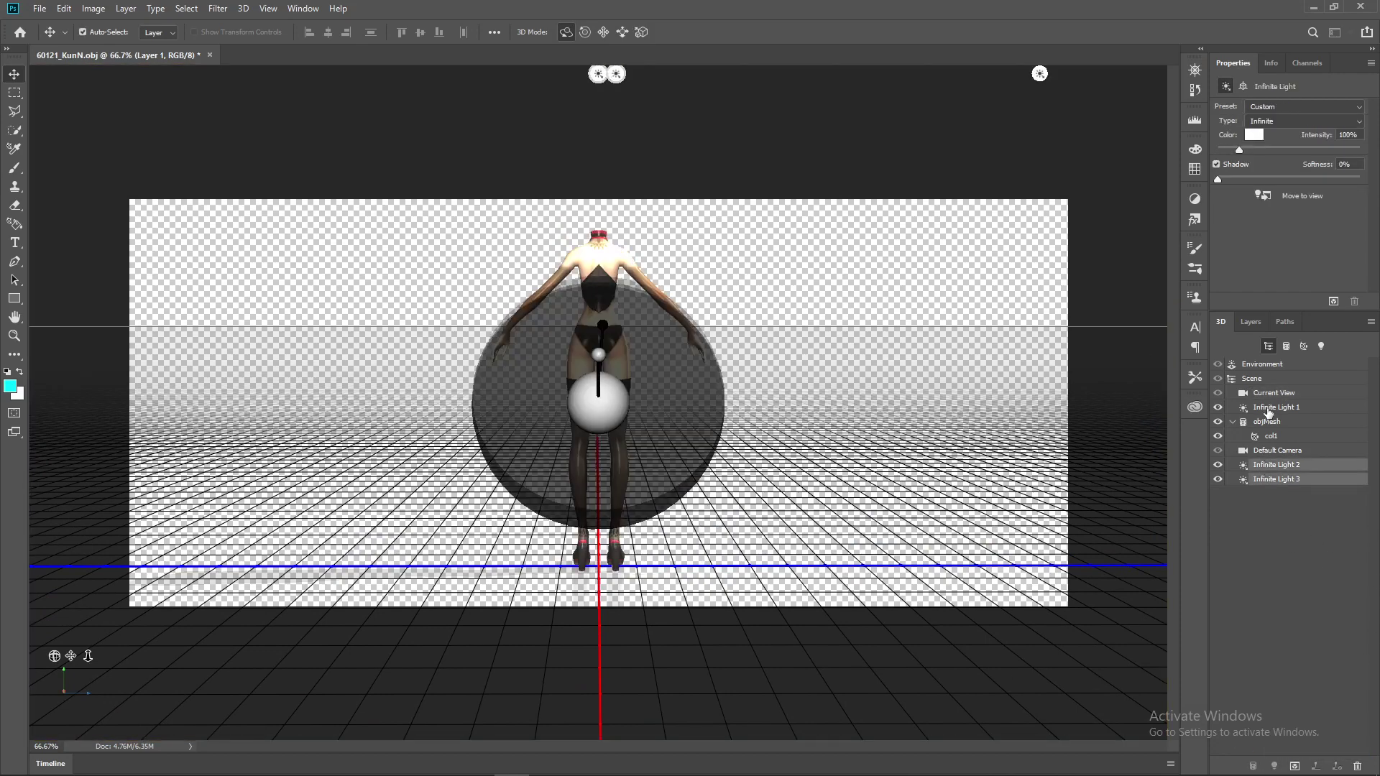
ctrl+click(1269, 408)
click(1217, 164)
drag(1237, 149, 1231, 150)
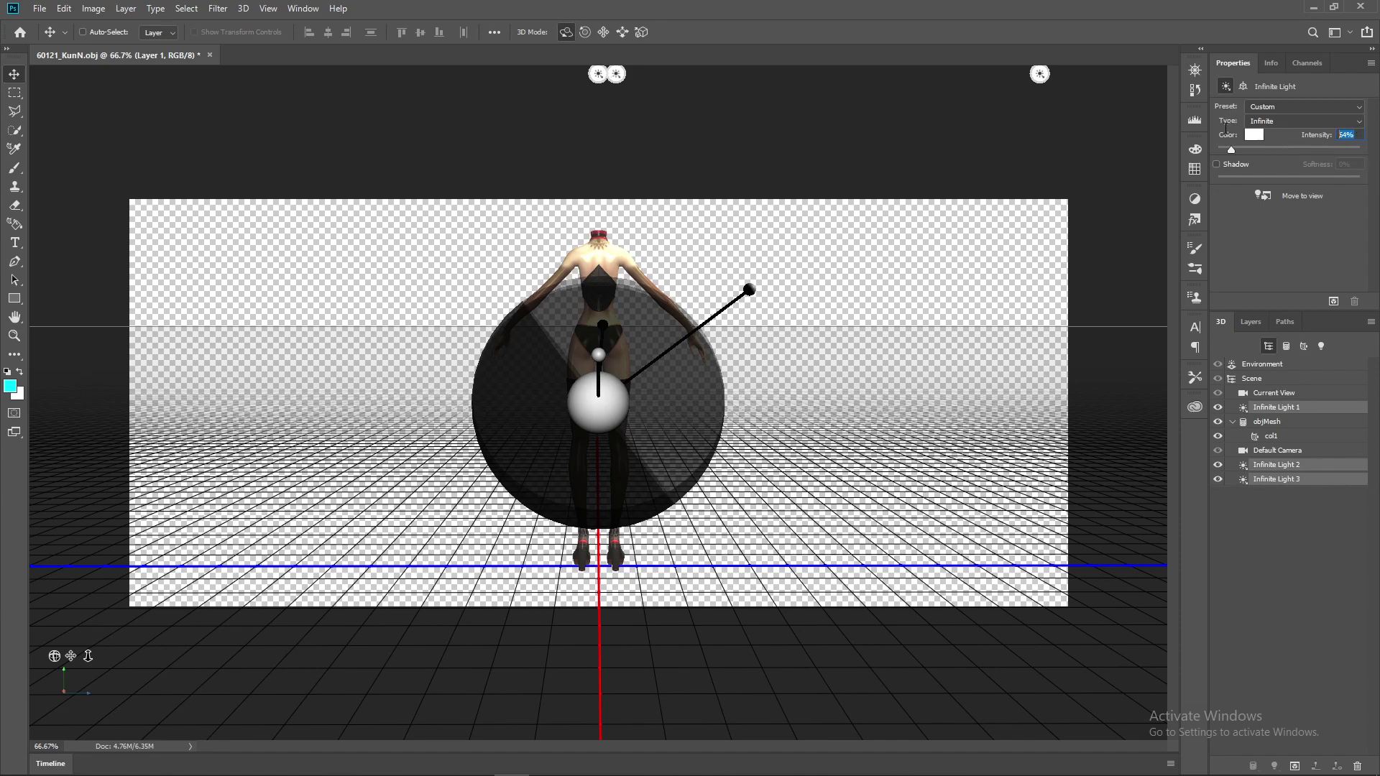
text(70)
click(1286, 394)
drag(561, 320, 927, 336)
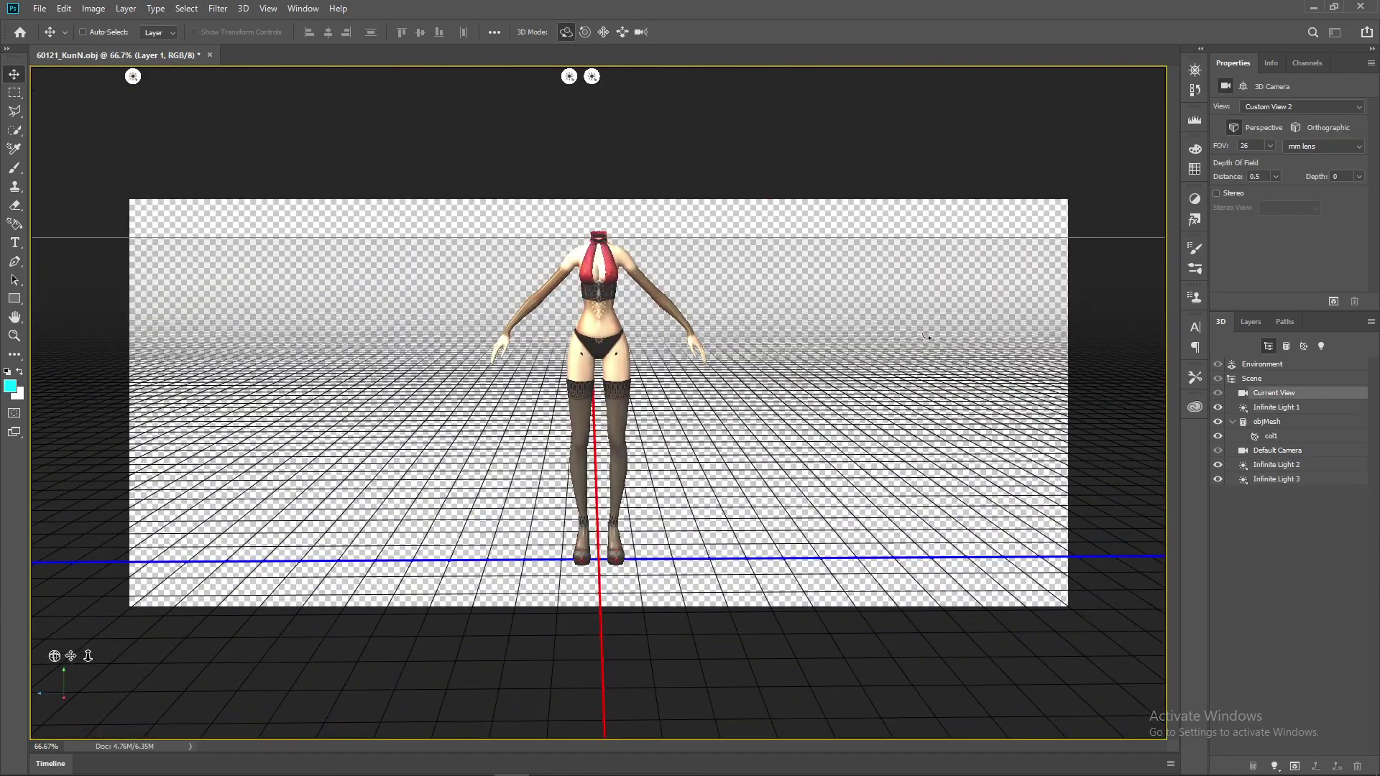
drag(721, 320, 496, 316)
drag(643, 224, 606, 259)
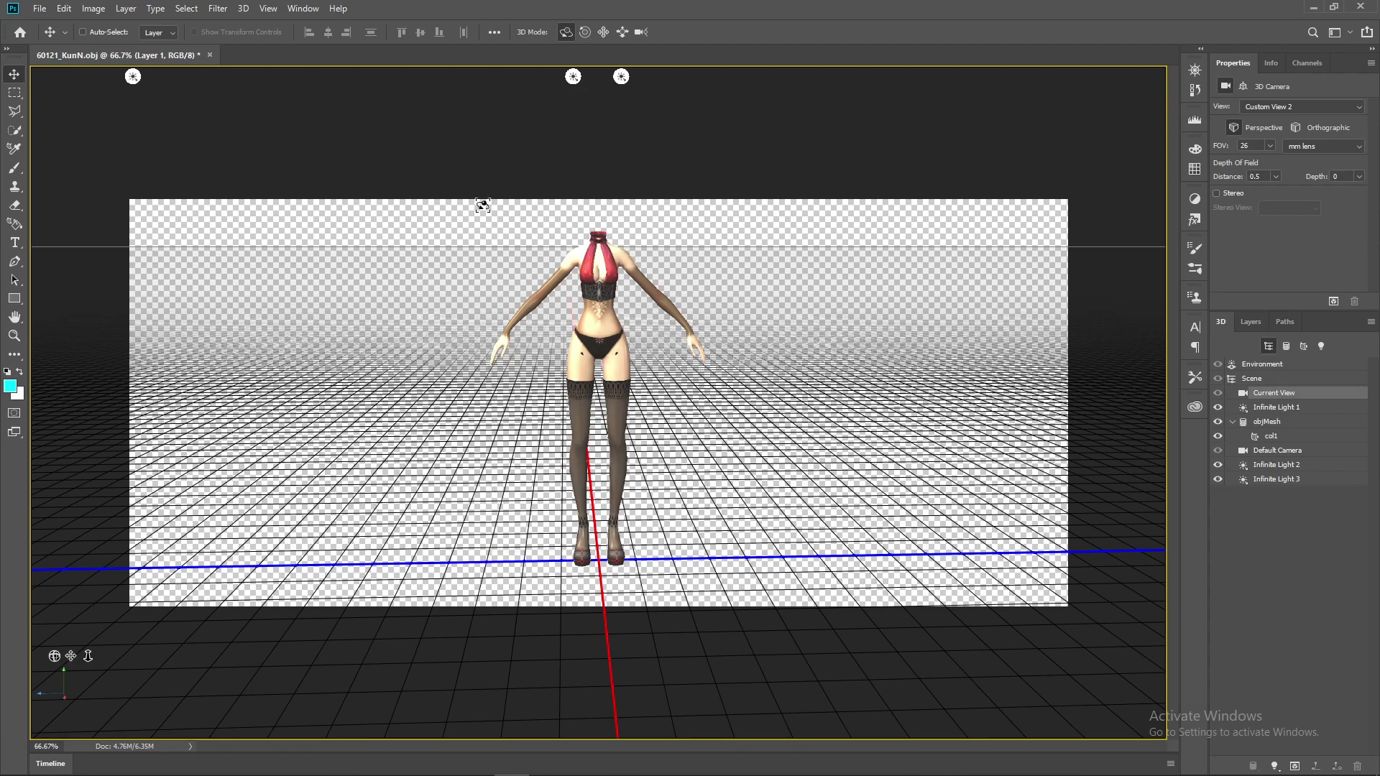
Close the OBJ document without saving and open the recent file 60121_KunN.psb
click(212, 56)
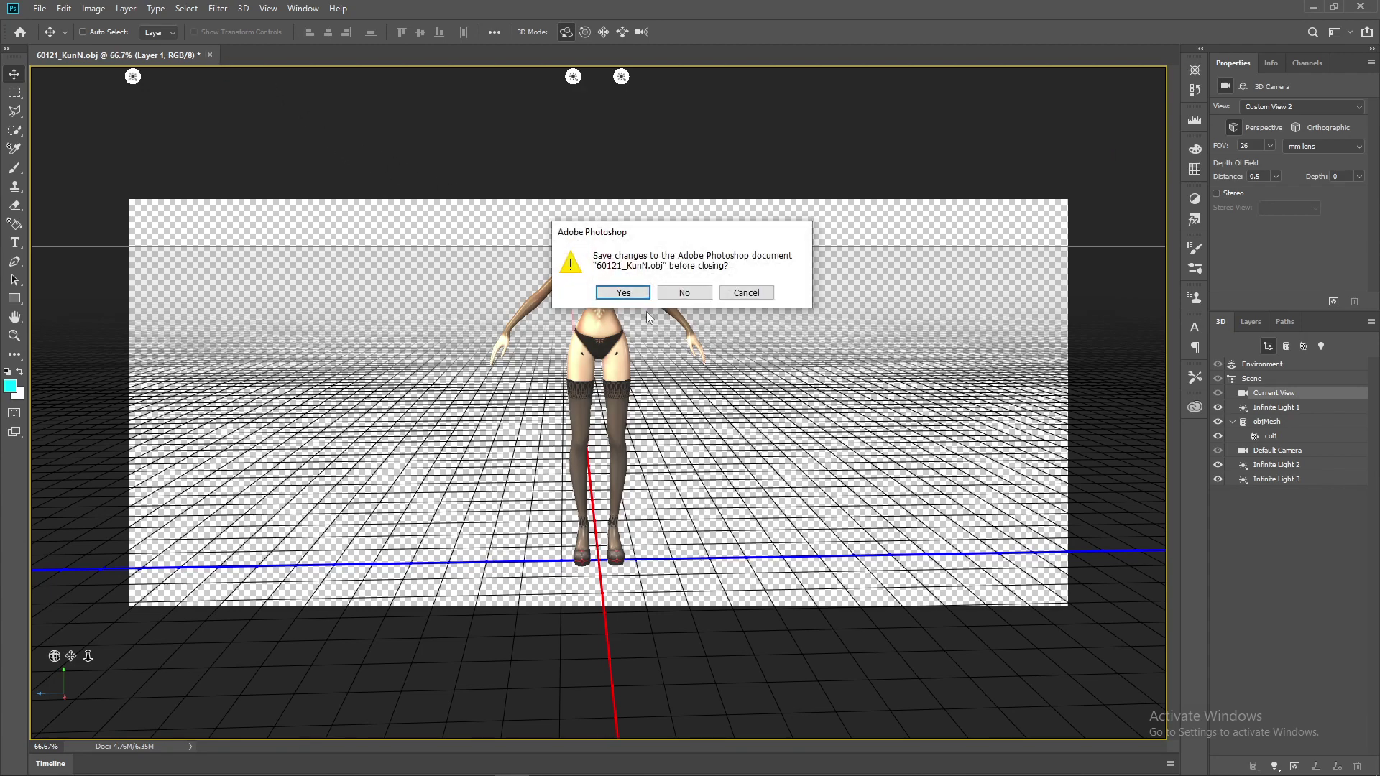
click(685, 293)
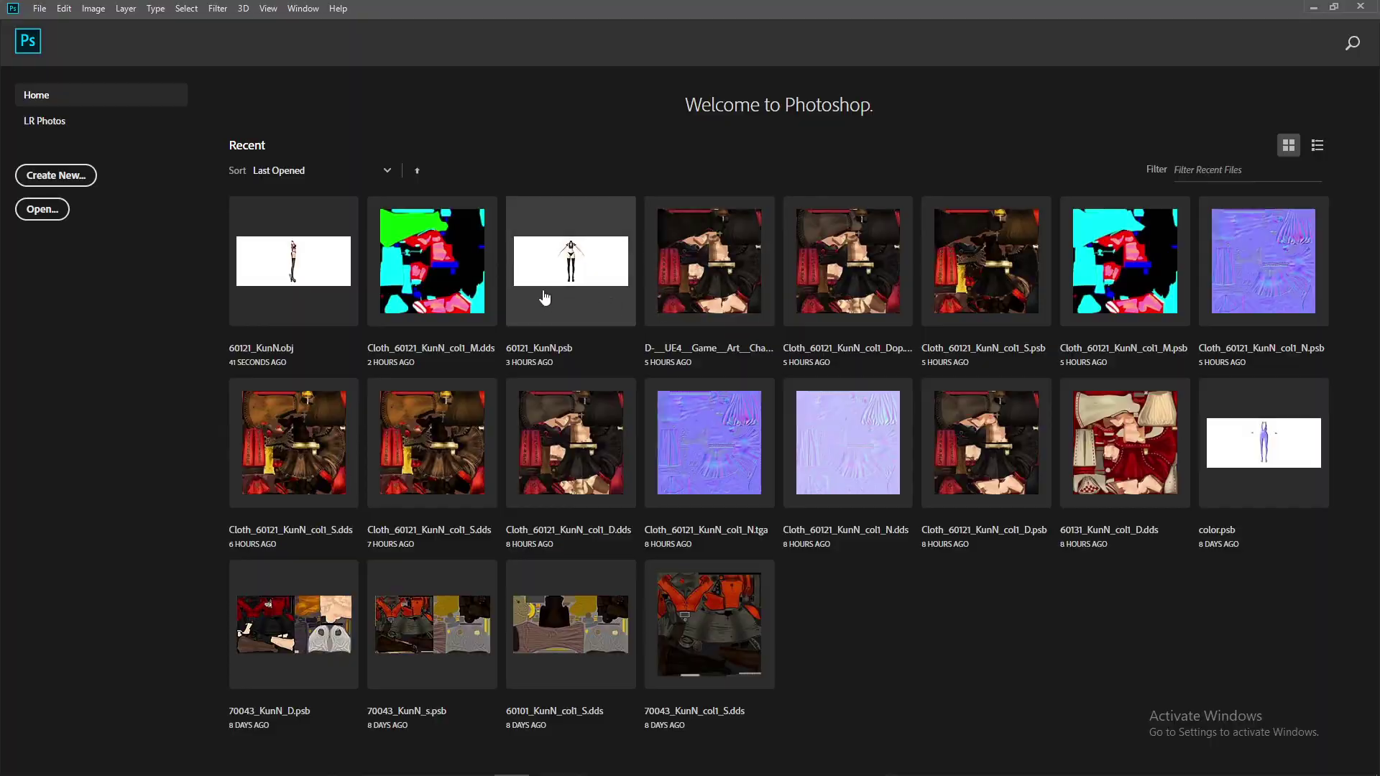
click(552, 290)
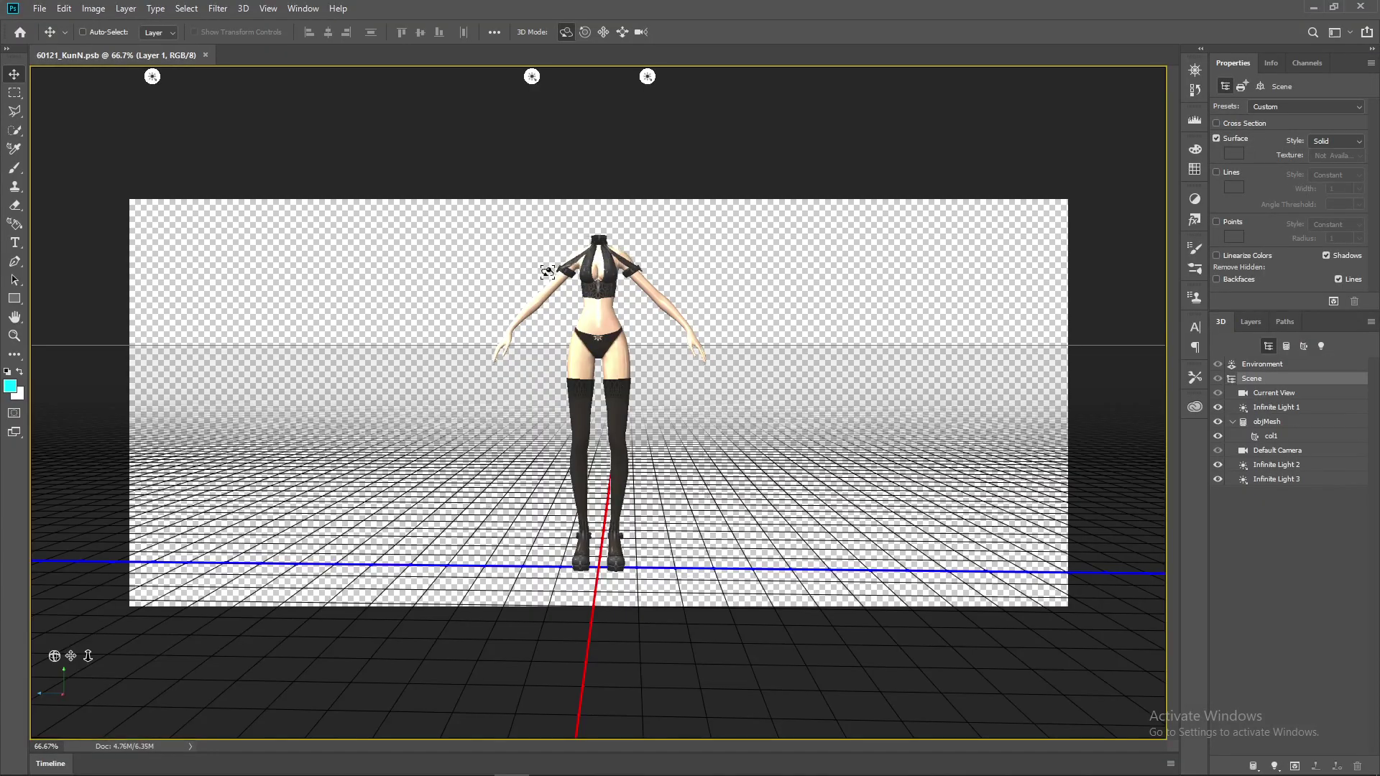
Open the diffuse texture of the body mesh's material for editing
drag(567, 280, 912, 281)
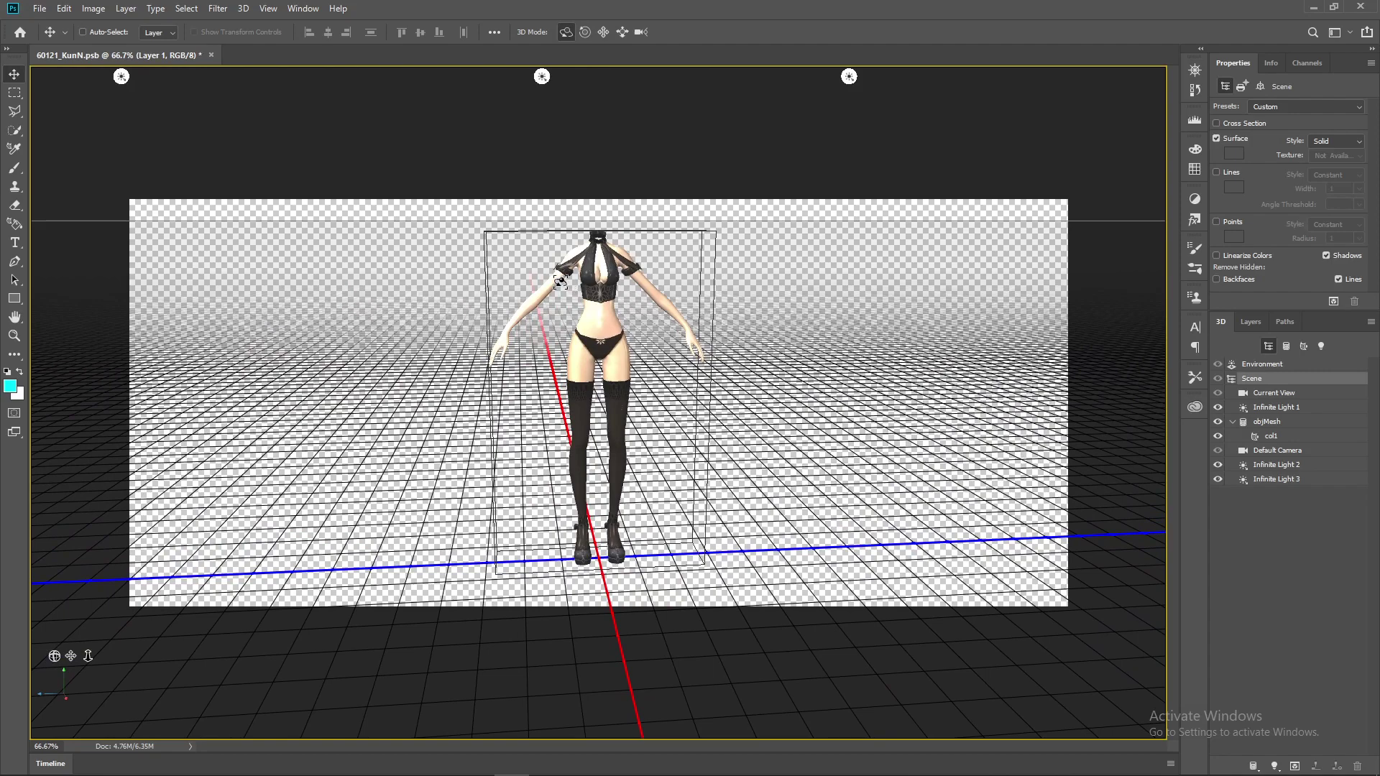
click(604, 261)
right_click(598, 262)
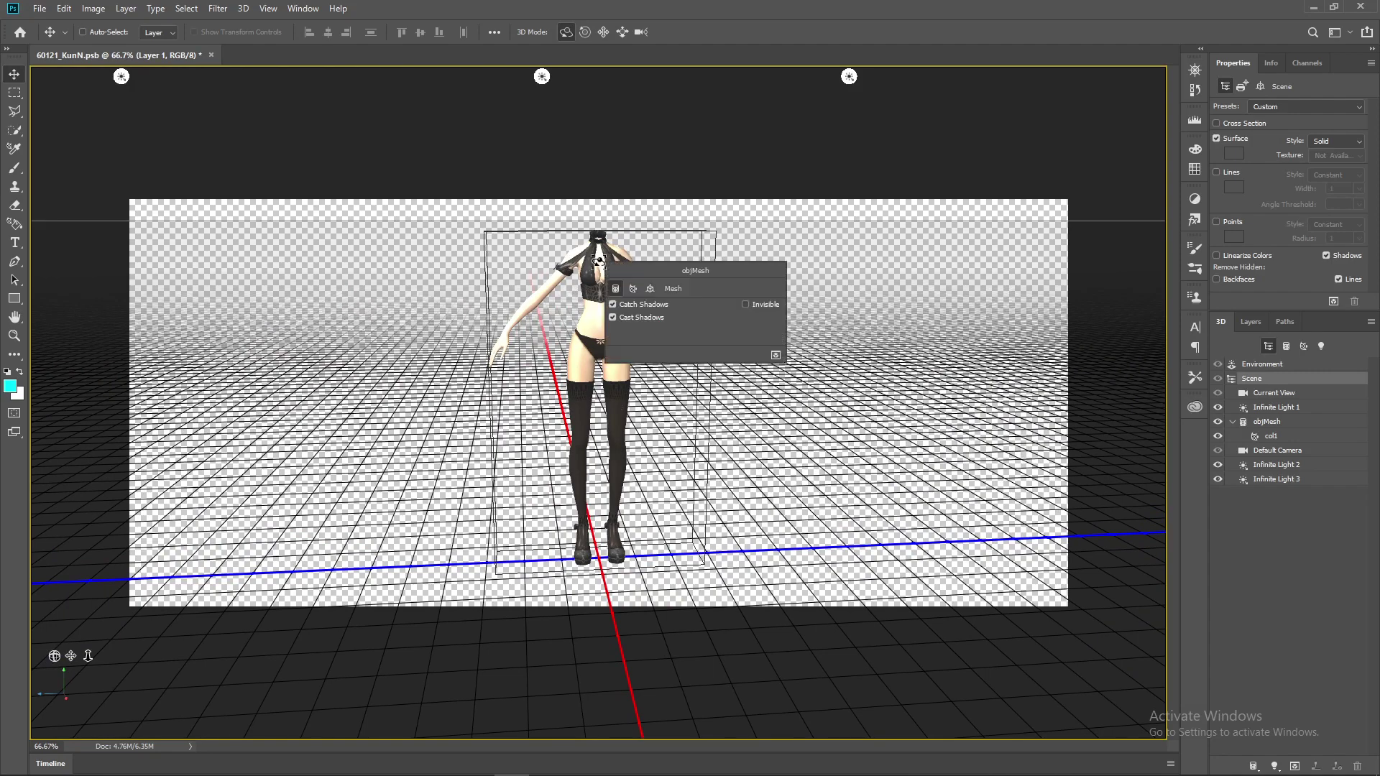
click(634, 289)
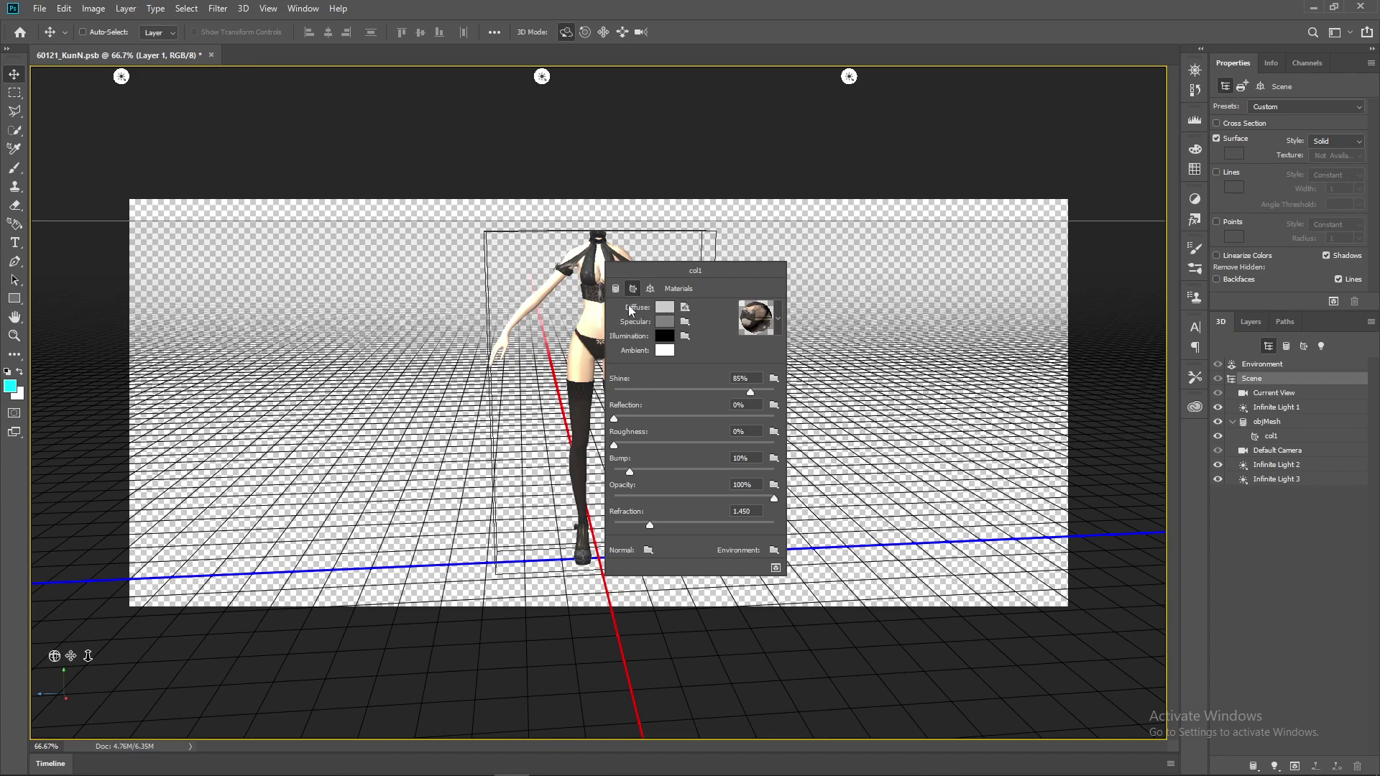
click(684, 307)
click(710, 324)
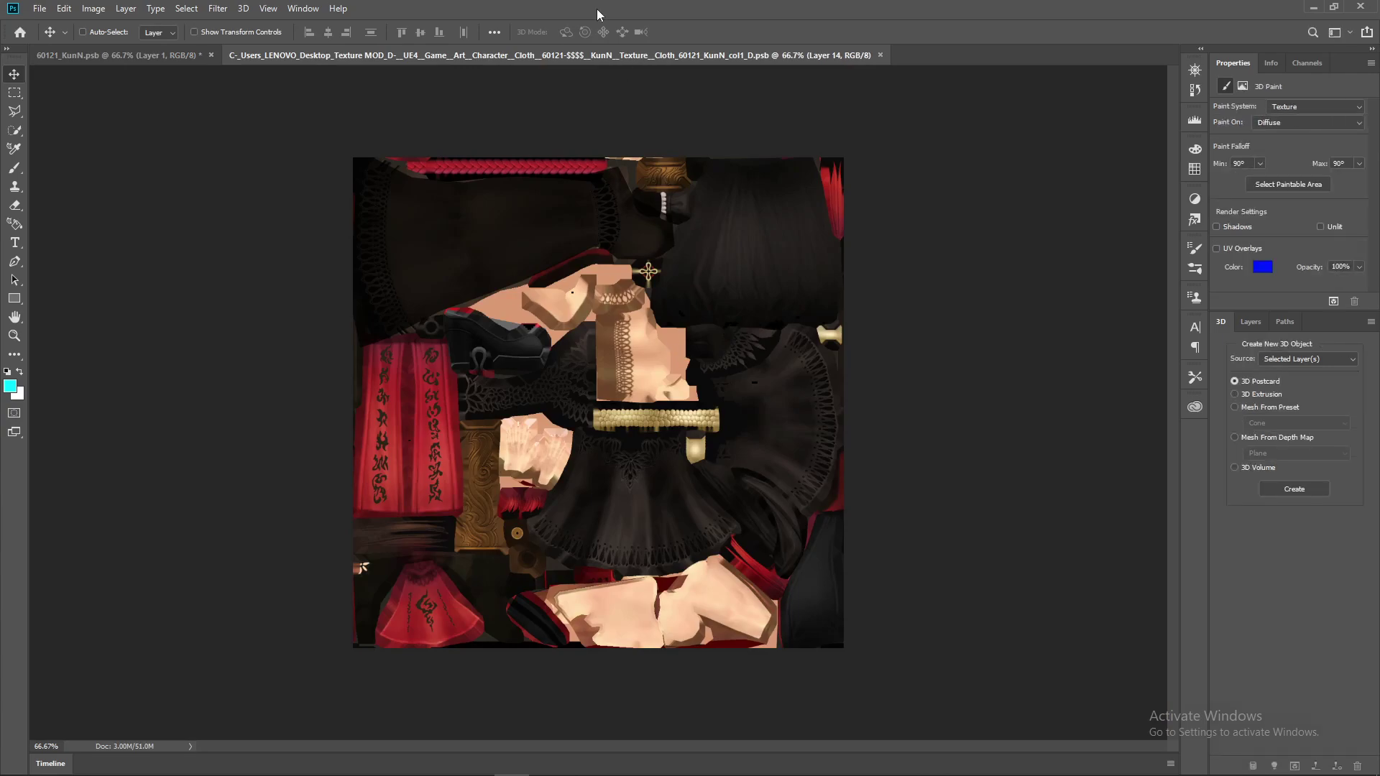
drag(261, 102, 477, 169)
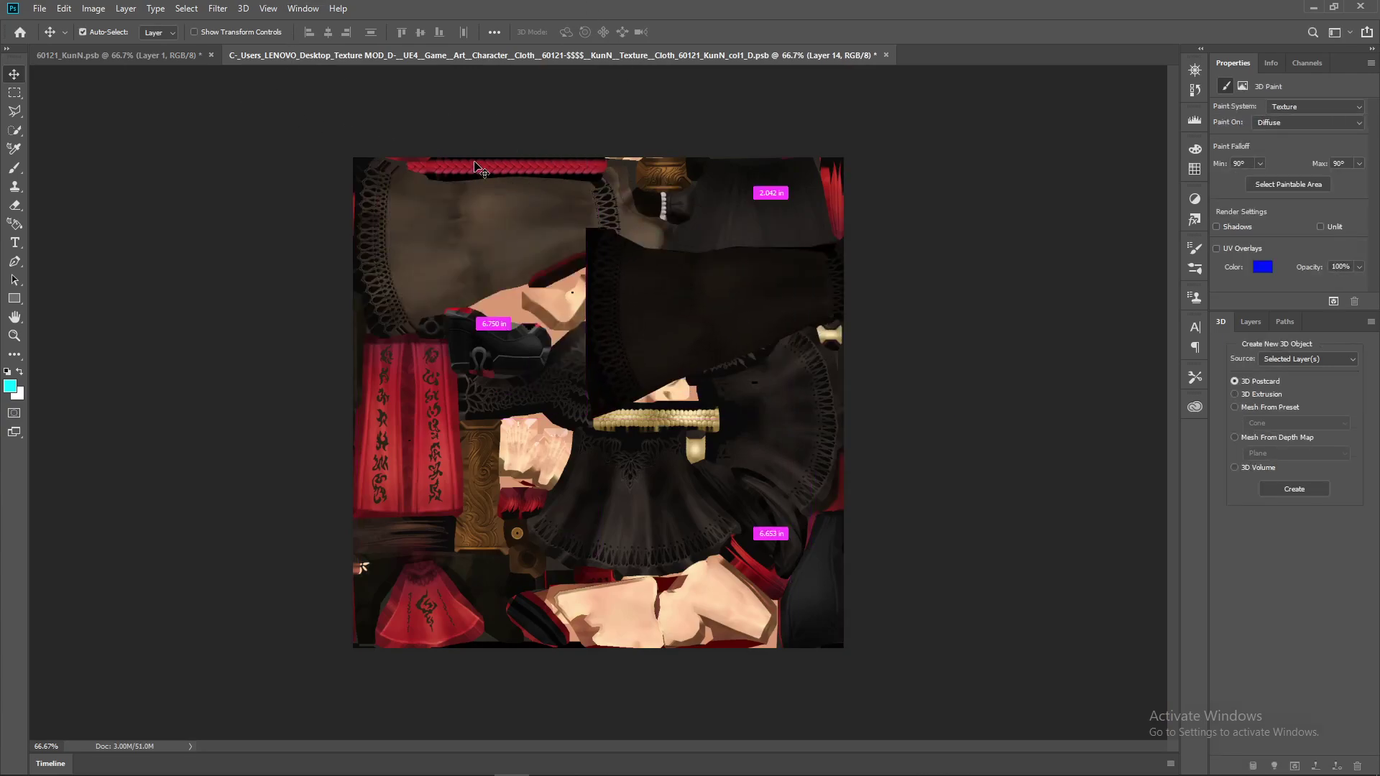
key(ctrl+z)
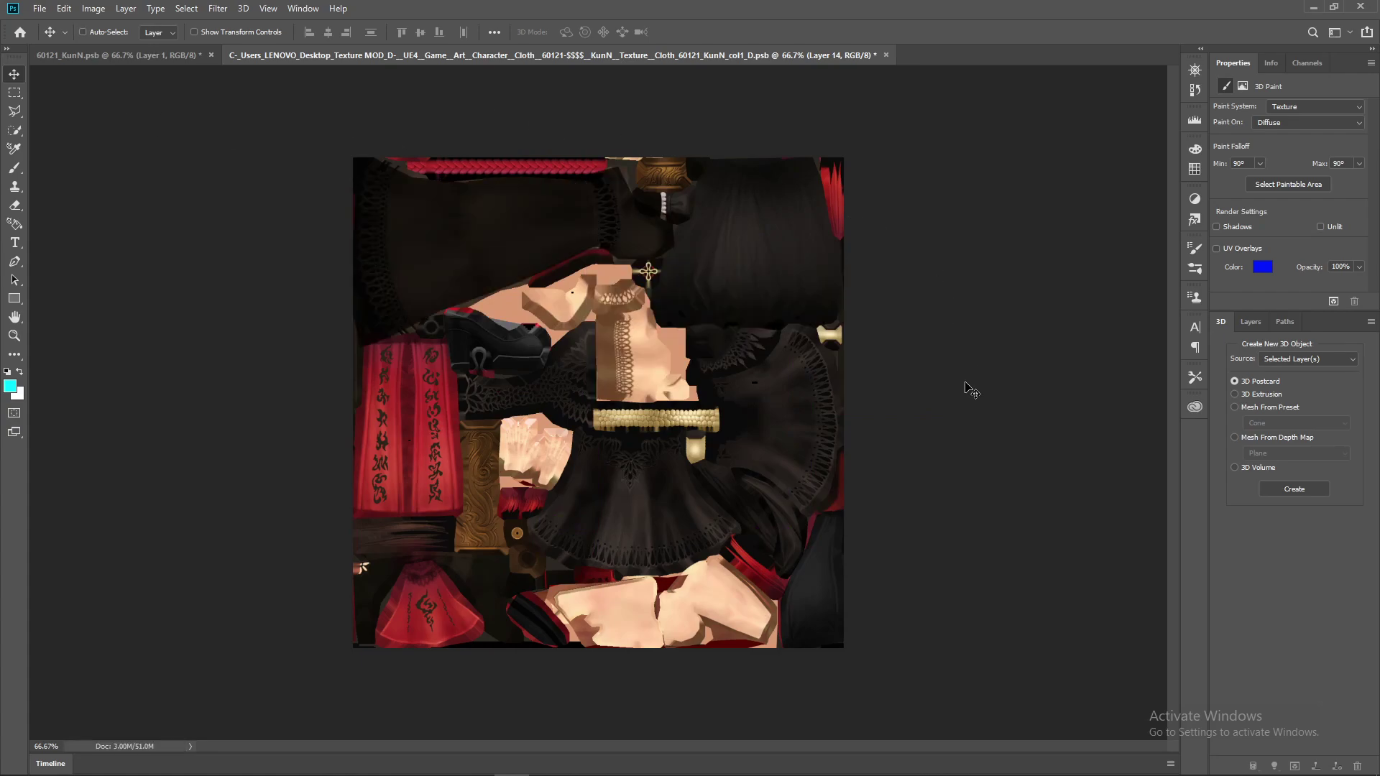
Group Layer 2 through Layer 14 of the diffuse texture, leaving the Background layer out
click(1251, 321)
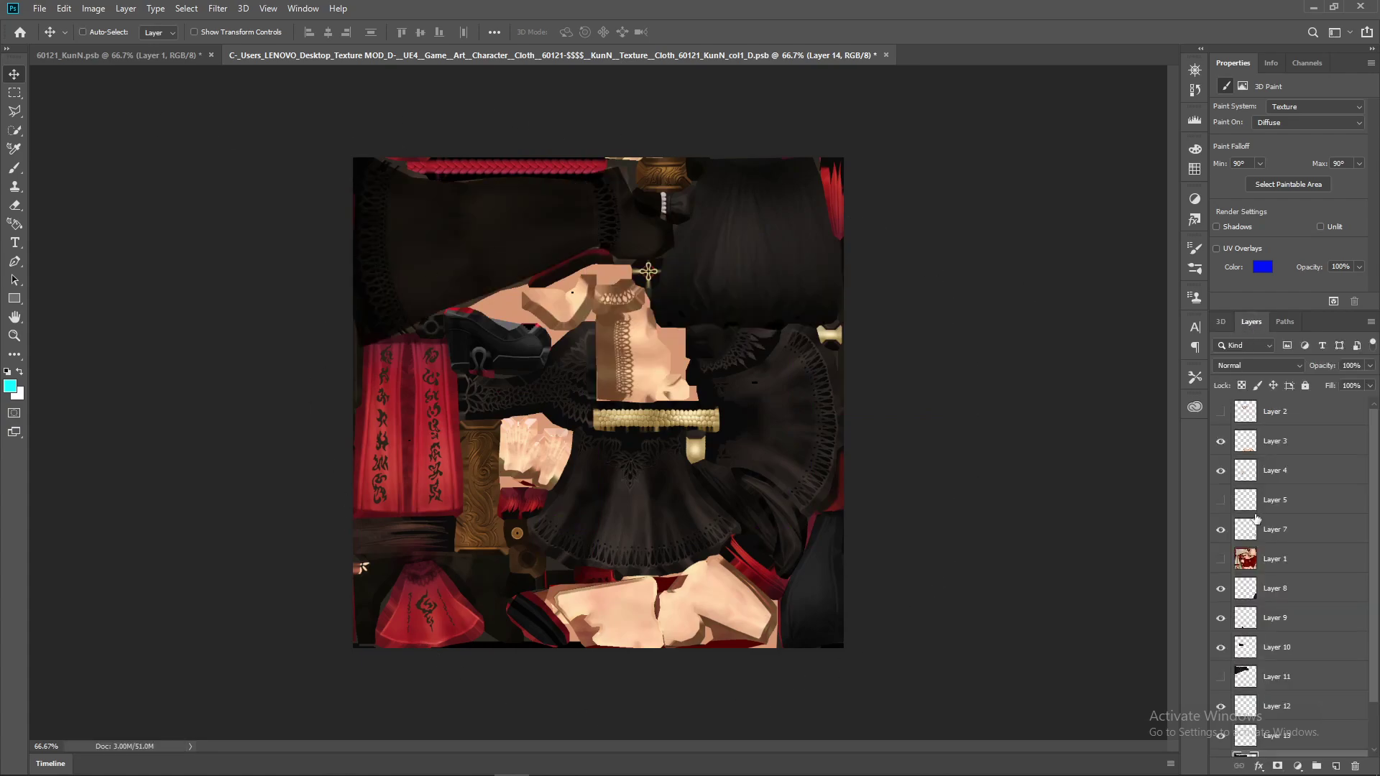
scroll(1280, 527, down, 2)
scroll(1295, 414, up, 2)
click(1269, 423)
scroll(1305, 566, down, 2)
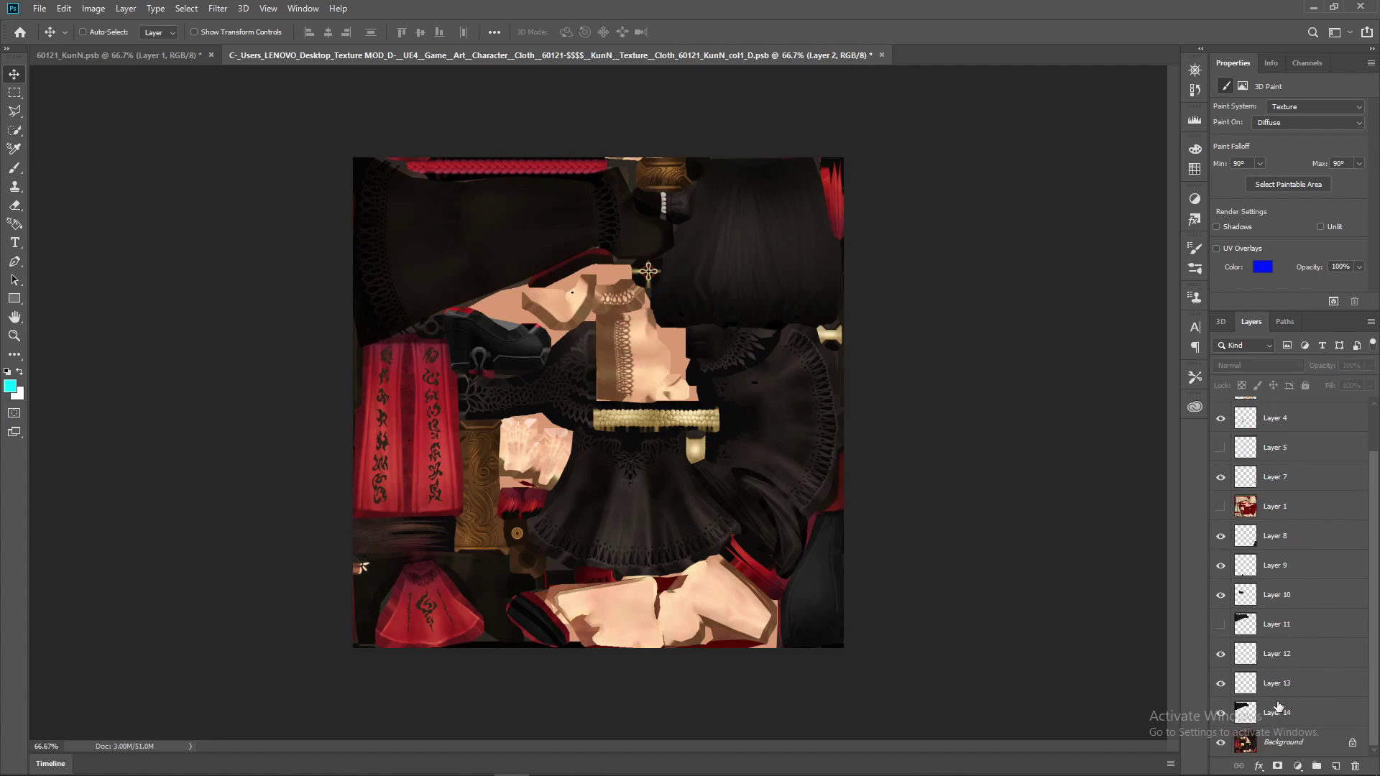
shift+click(1280, 713)
click(1317, 767)
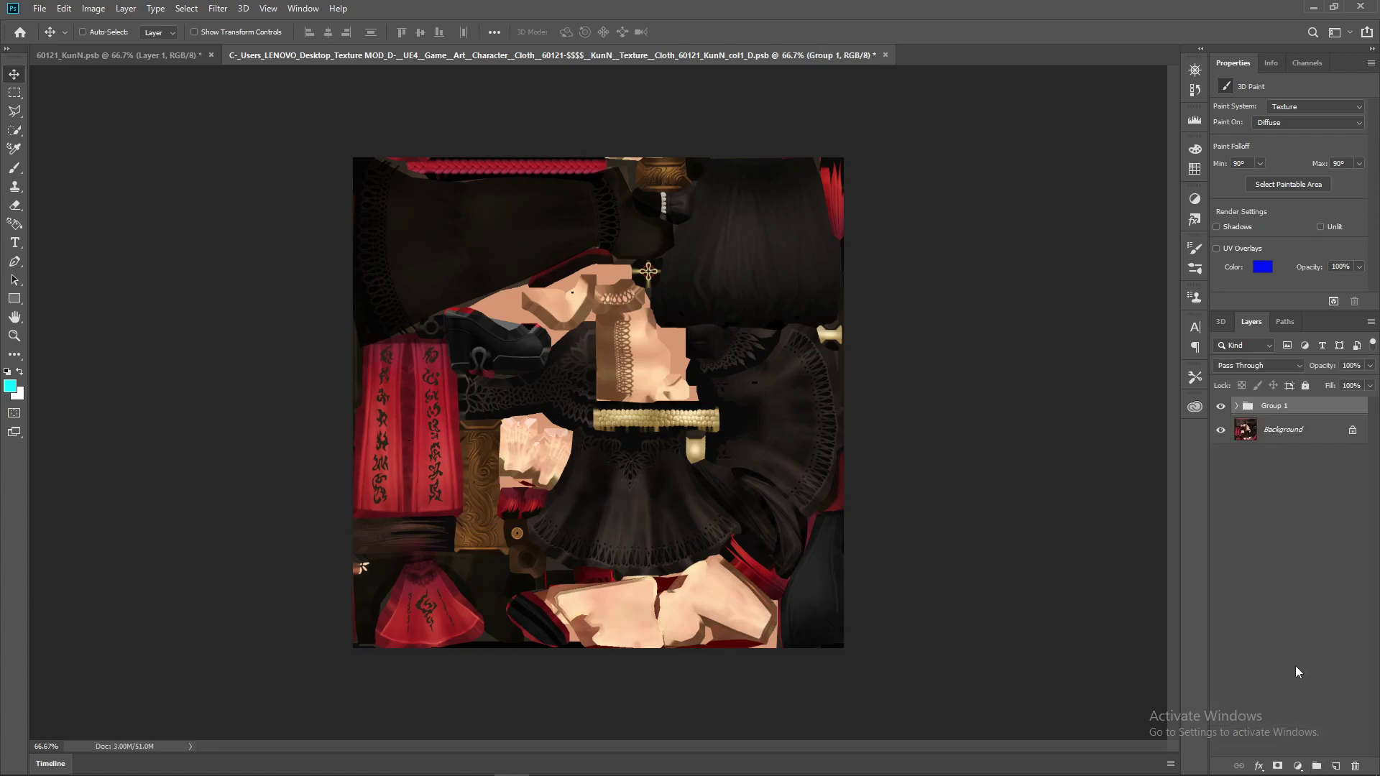
Hide the new layer group and inspect the original texture on the model in 60121_KunN.psb
click(1221, 407)
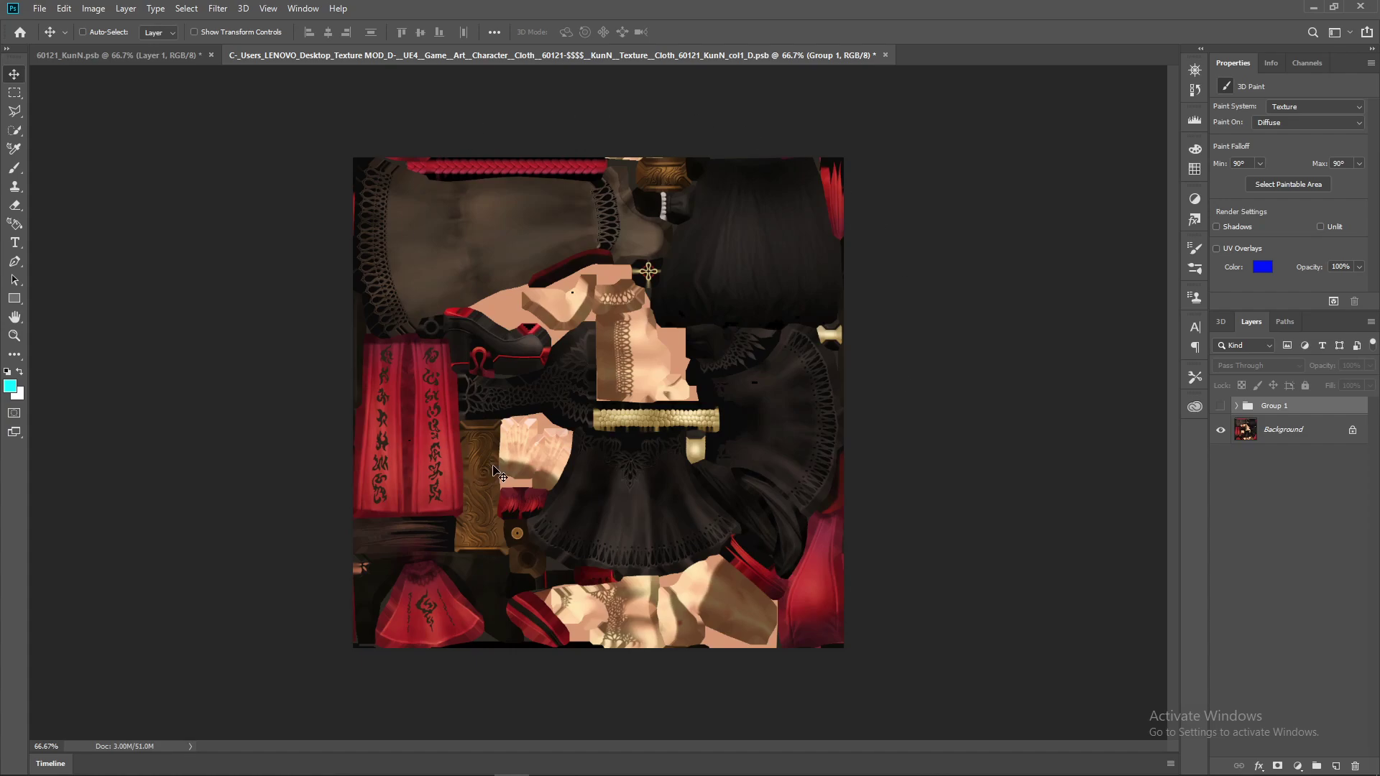
click(113, 55)
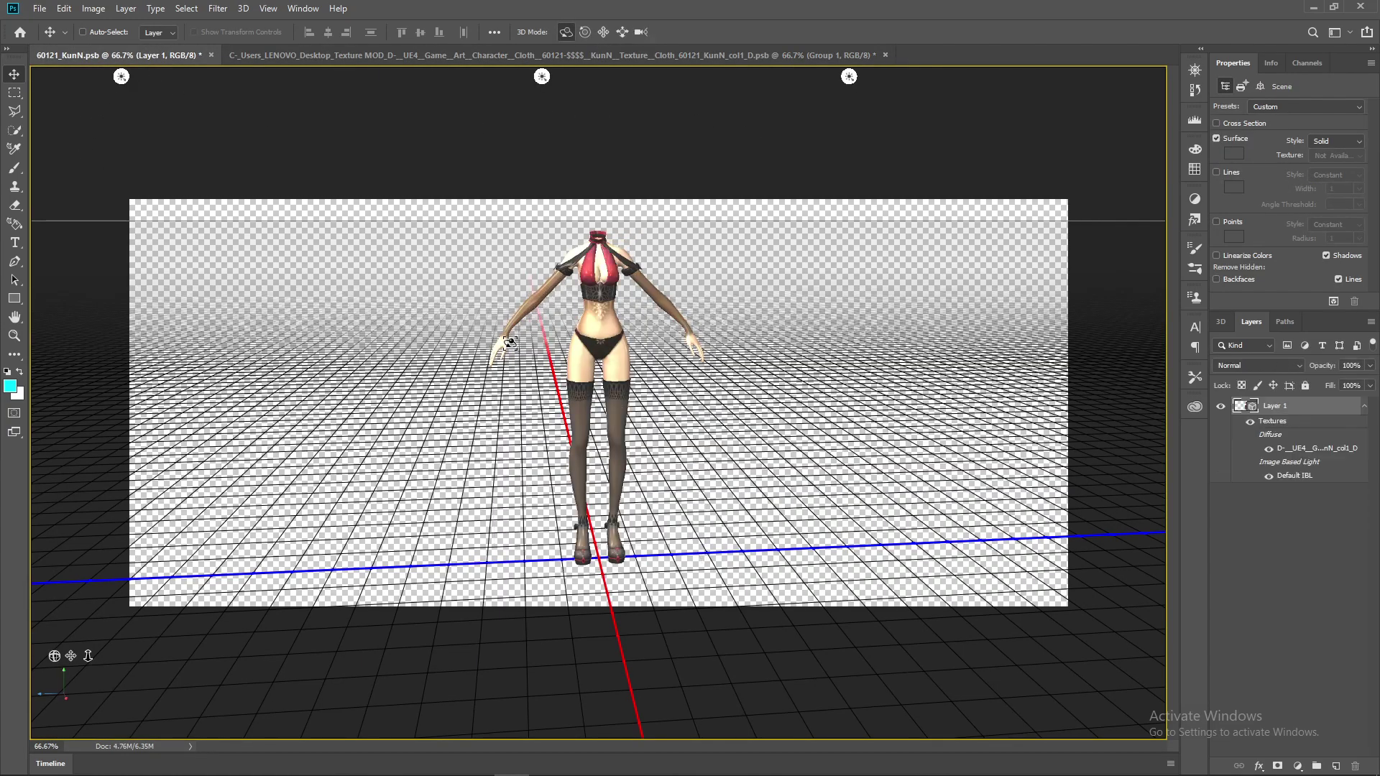
drag(557, 280, 1012, 335)
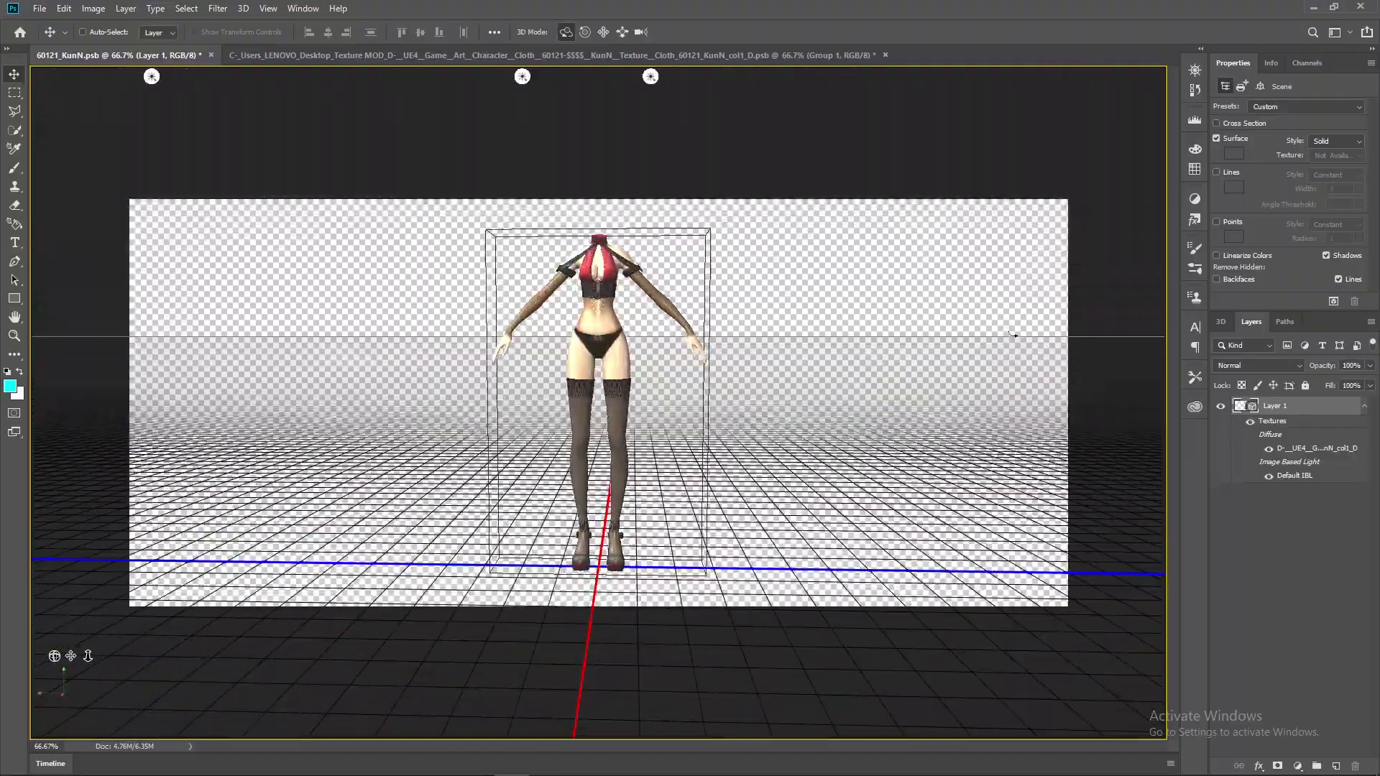
Return to the diffuse texture document and turn on its UV overlays, with the Move tool active
click(537, 52)
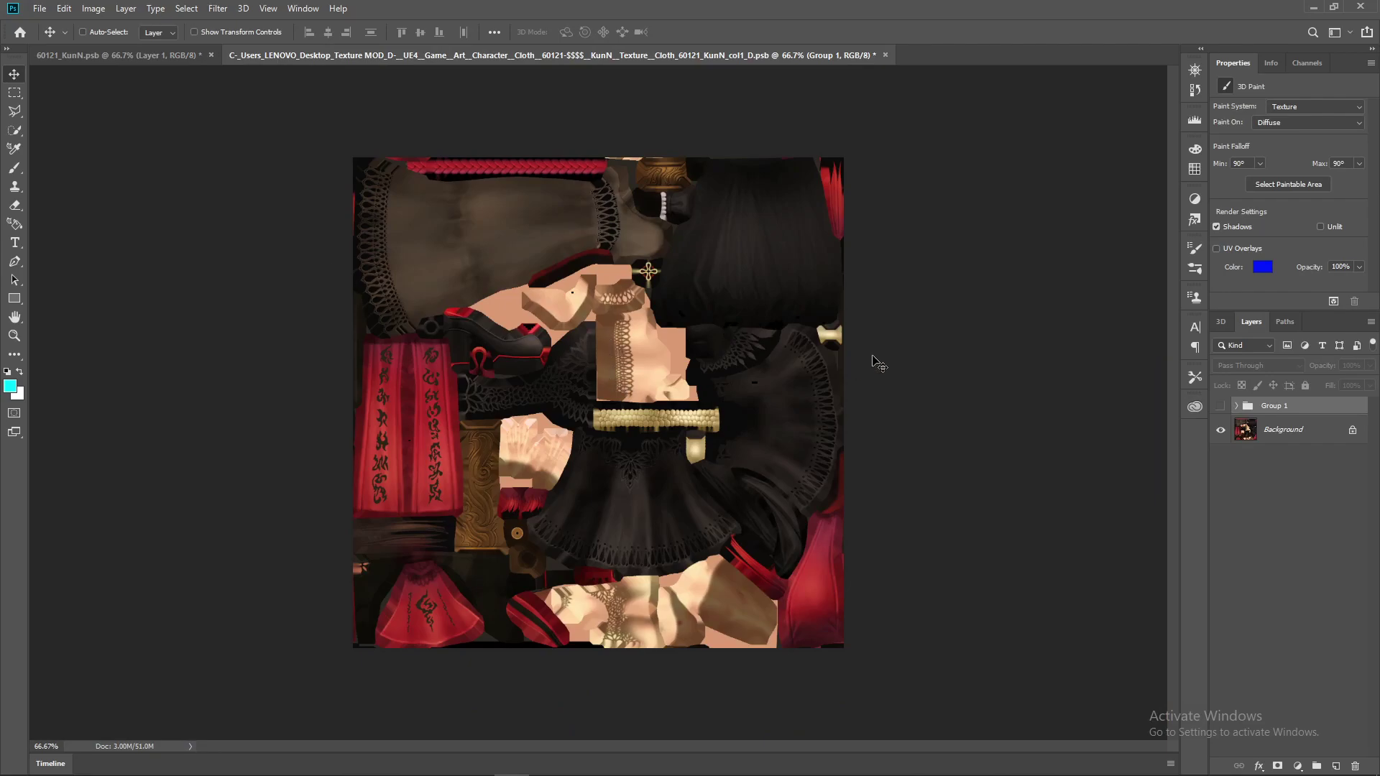
click(13, 113)
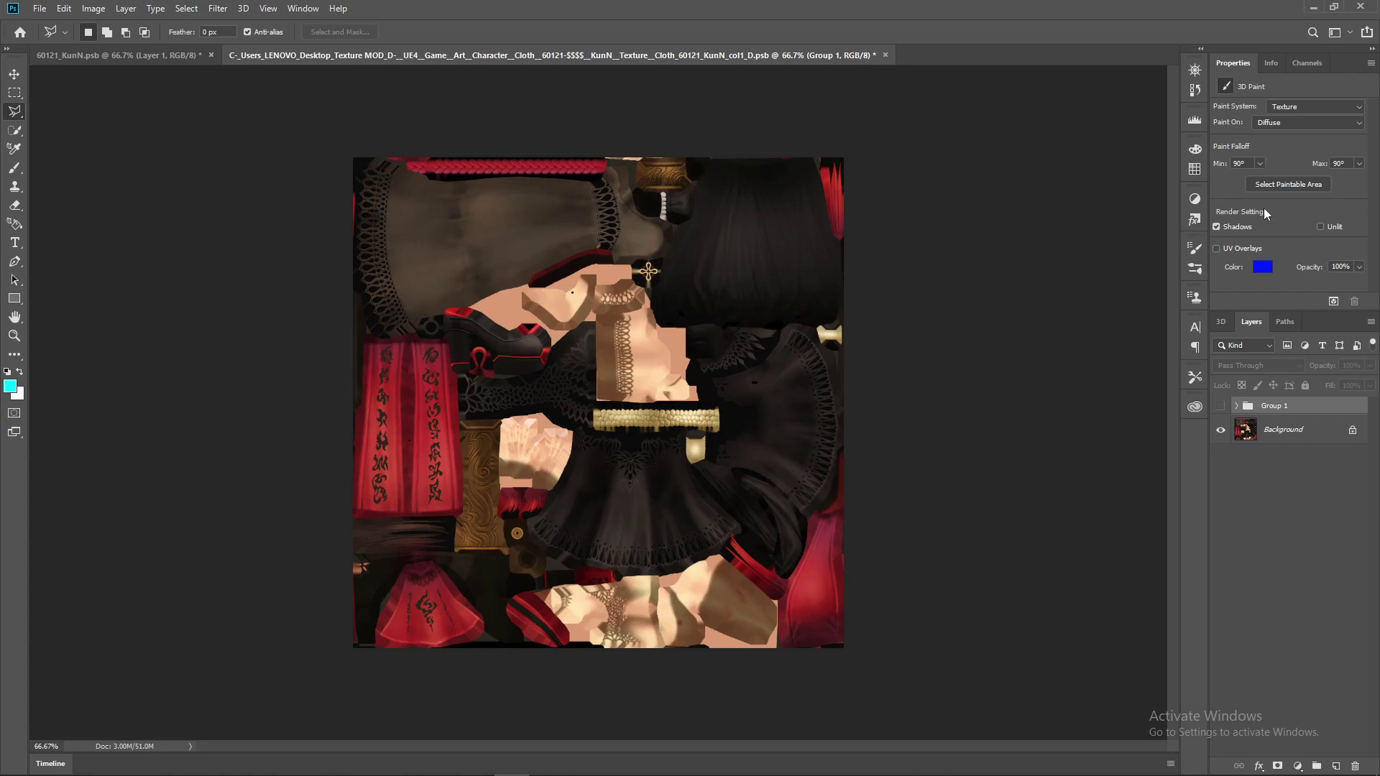
click(1217, 248)
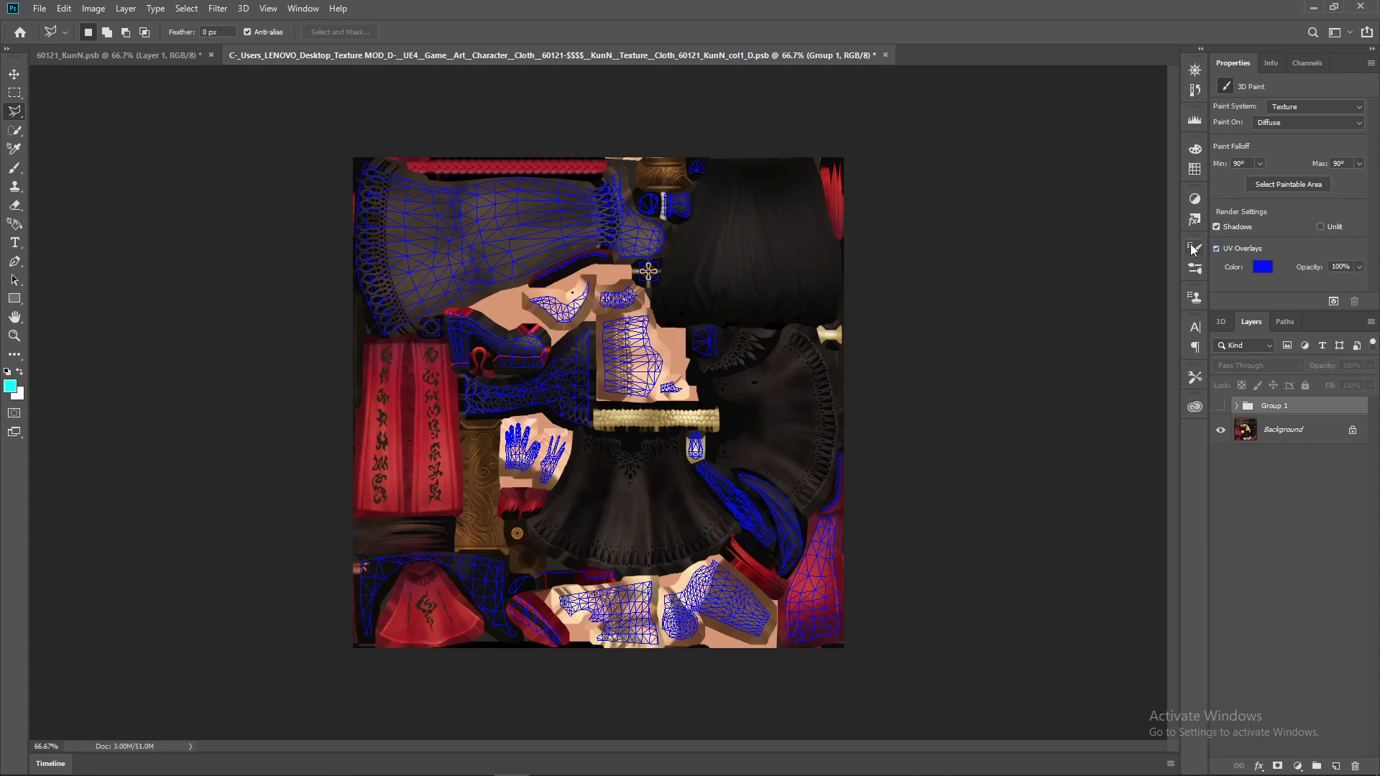
click(14, 74)
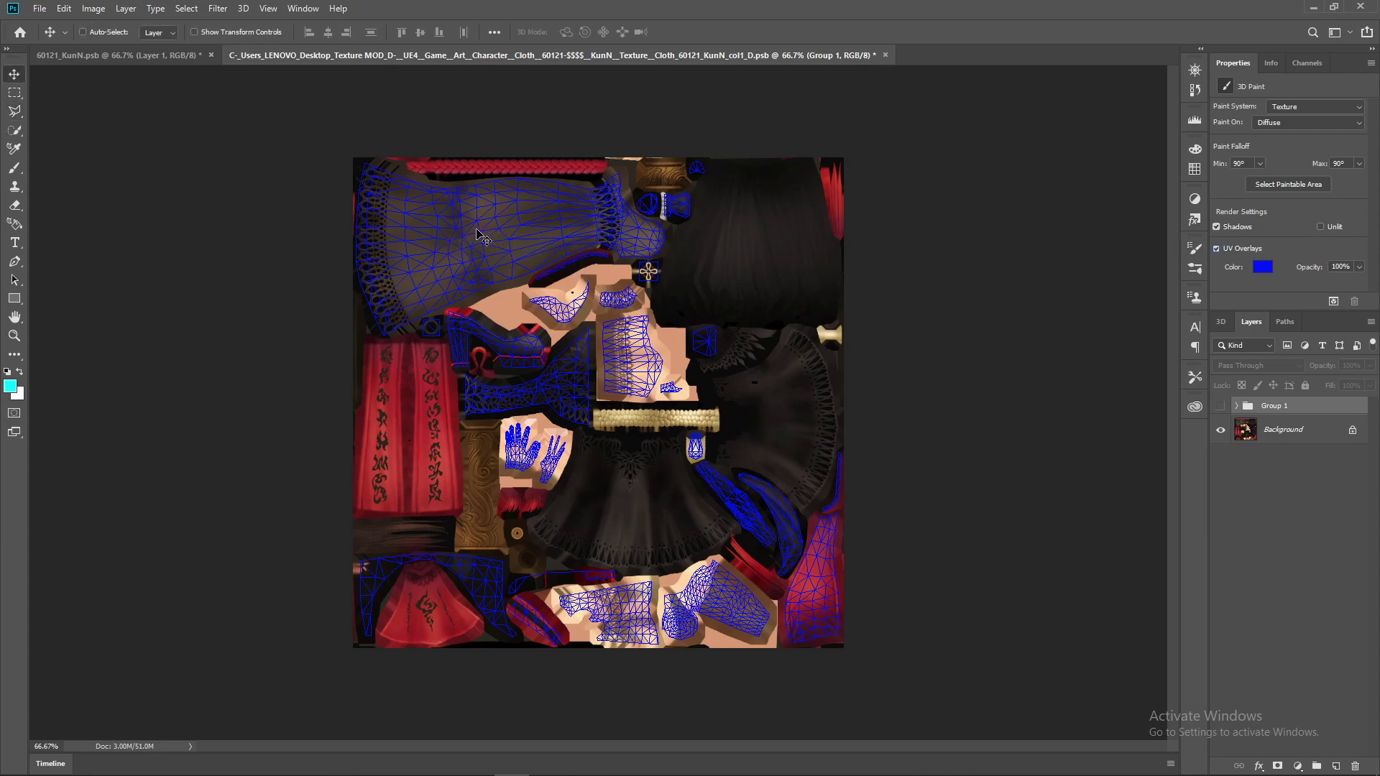
Change the UV overlay color to violet-blue, hex 3600ff
click(1262, 266)
mouse_move(730, 354)
mouse_down()
mouse_move(827, 369)
mouse_move(837, 296)
mouse_move(863, 290)
mouse_up()
click(861, 291)
mouse_move(861, 356)
mouse_down()
mouse_move(863, 334)
mouse_move(864, 349)
mouse_up()
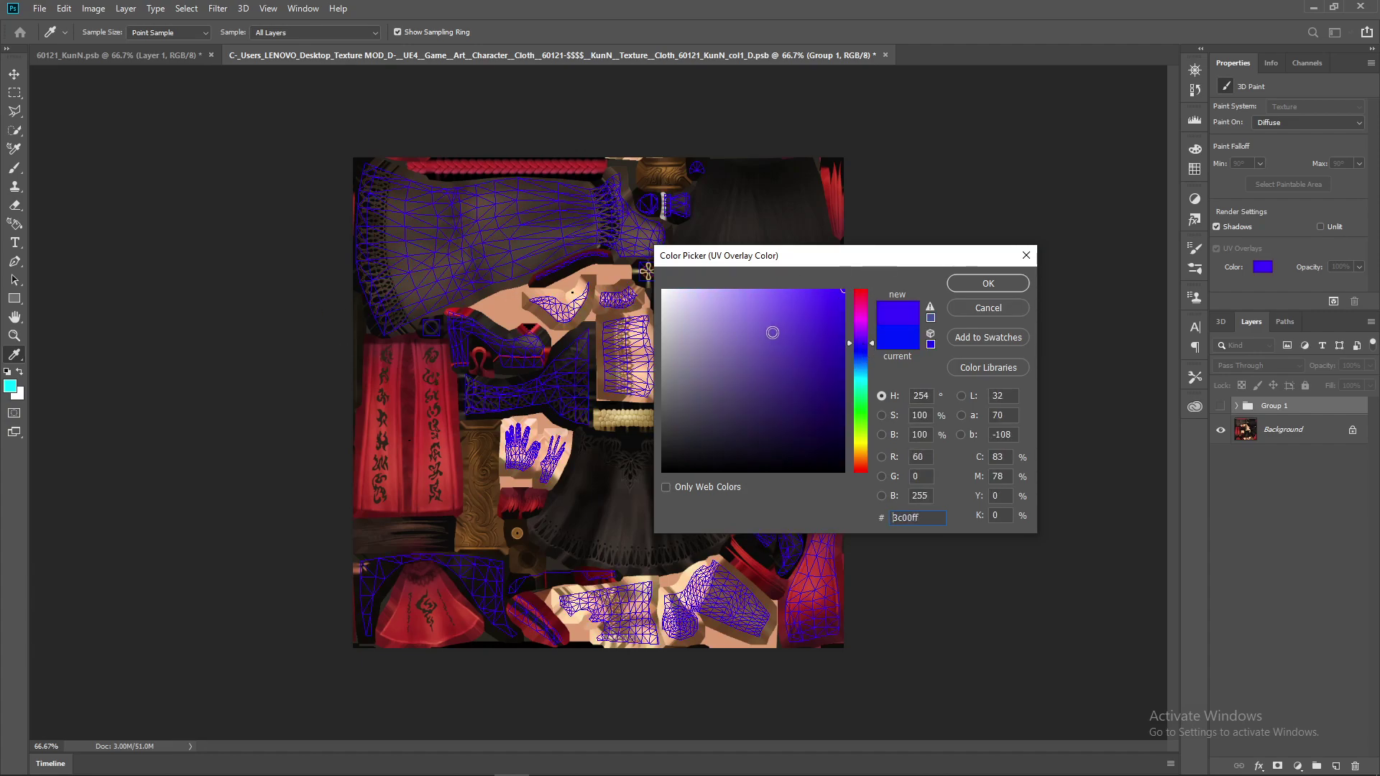
drag(864, 343, 864, 350)
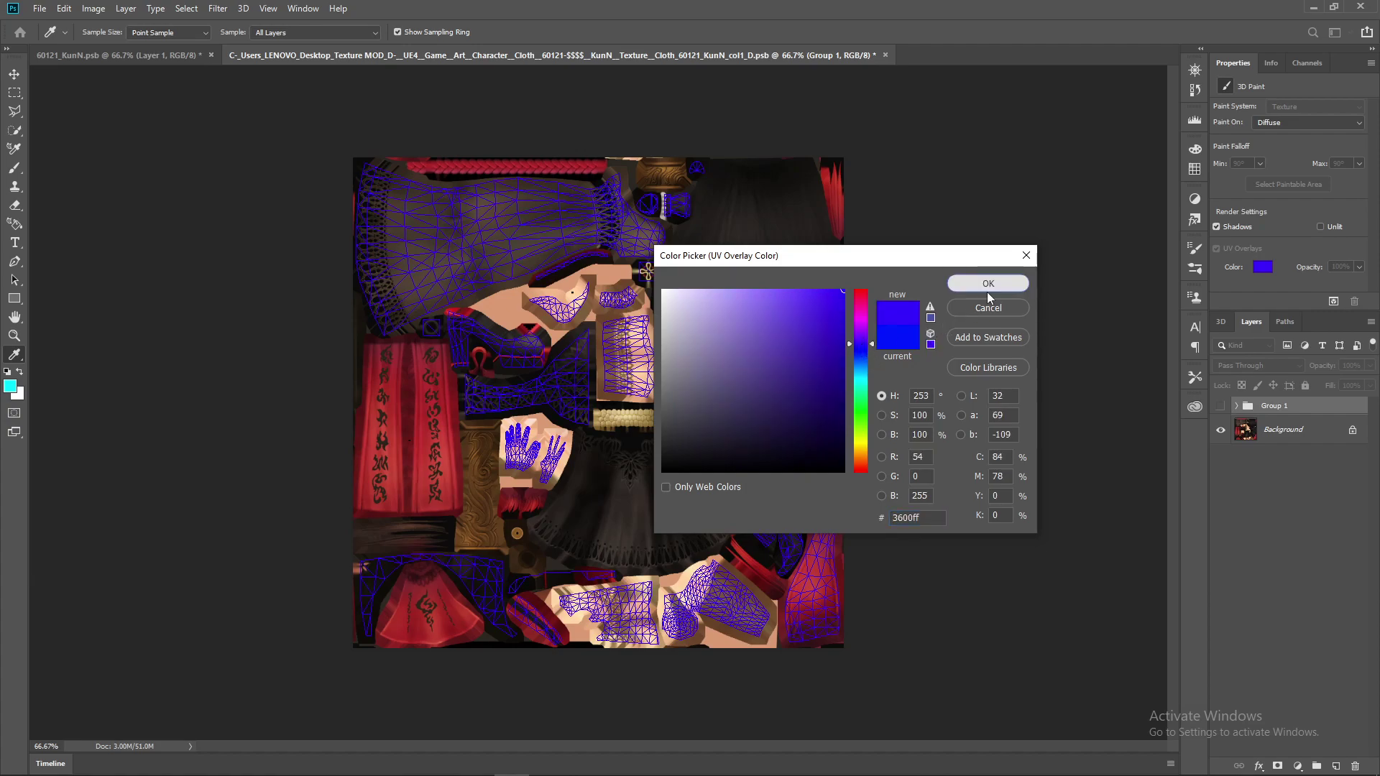
click(988, 286)
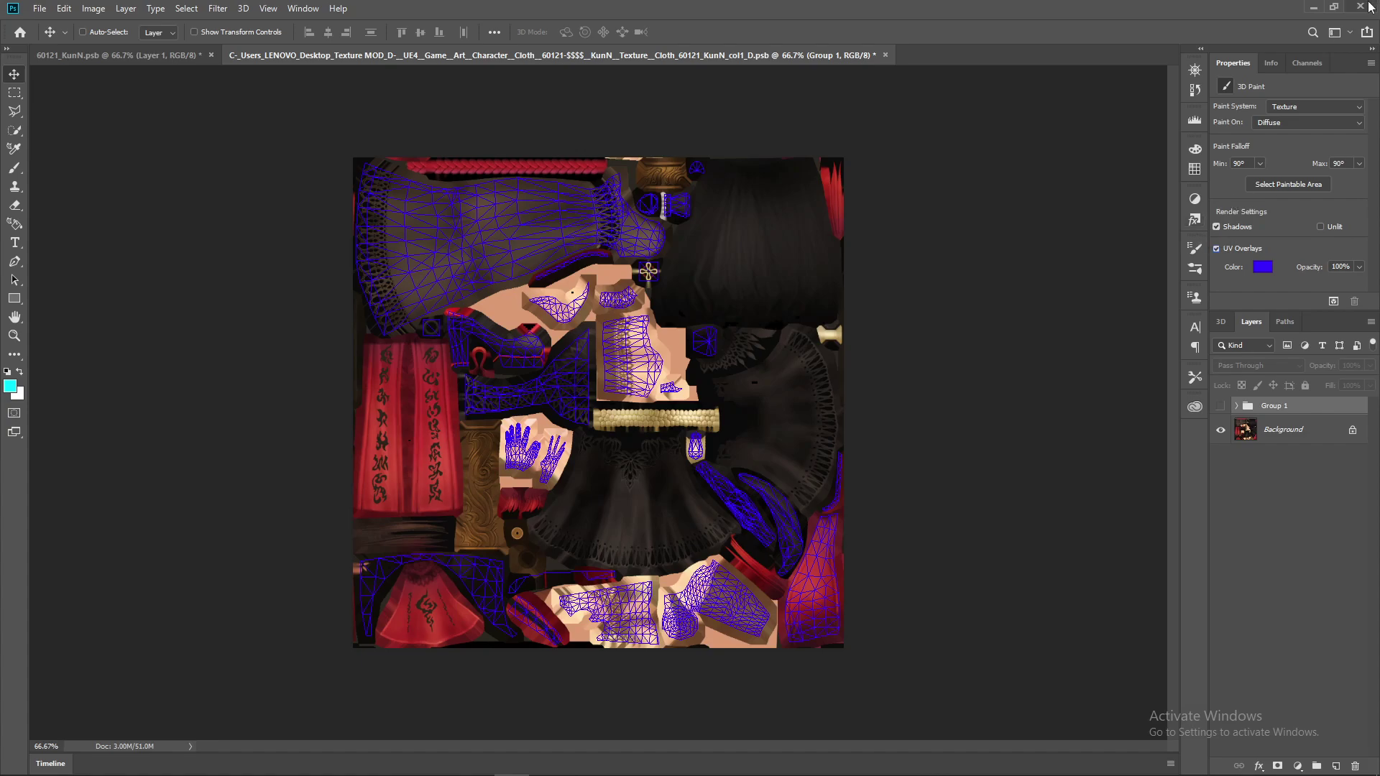
Display only the Alpha 1 channel of the diffuse texture to examine its black-and-white transparency mask
click(1307, 63)
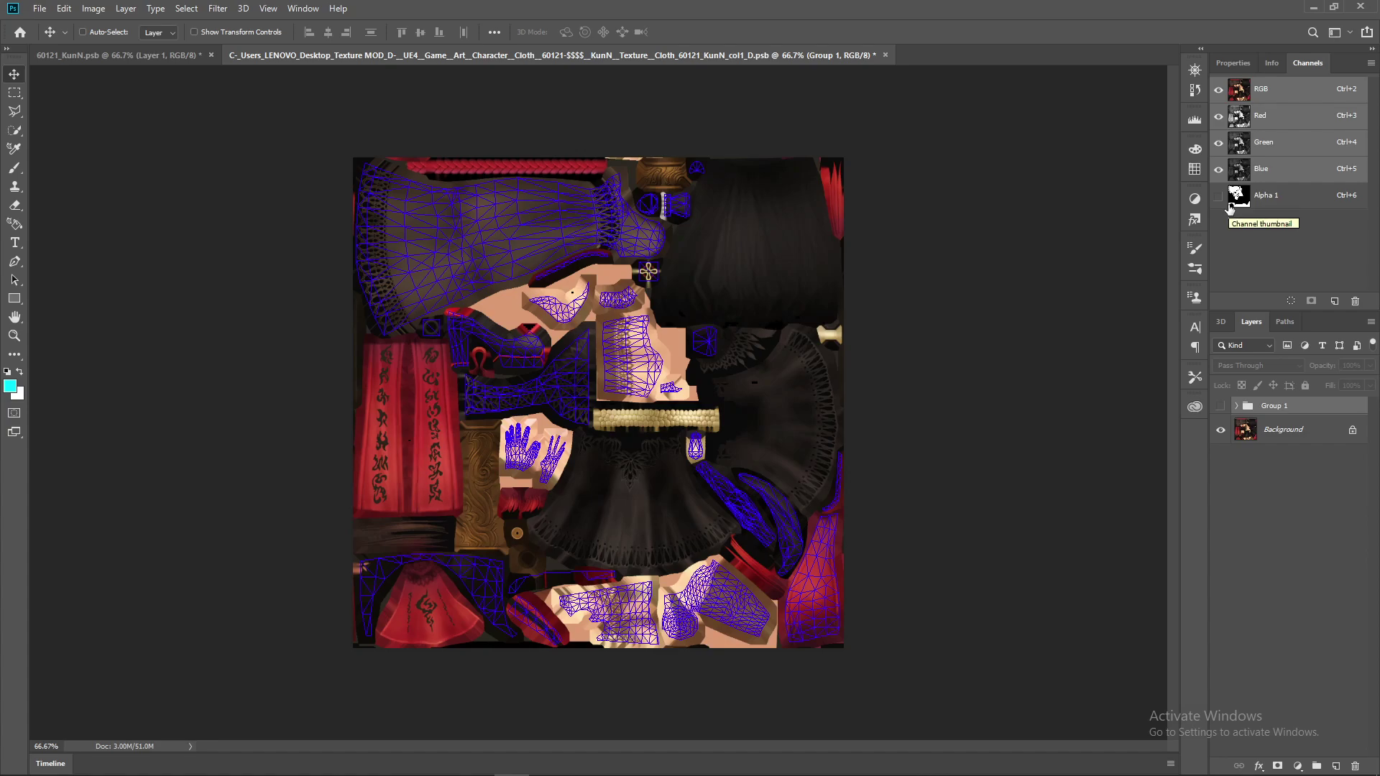
click(1293, 195)
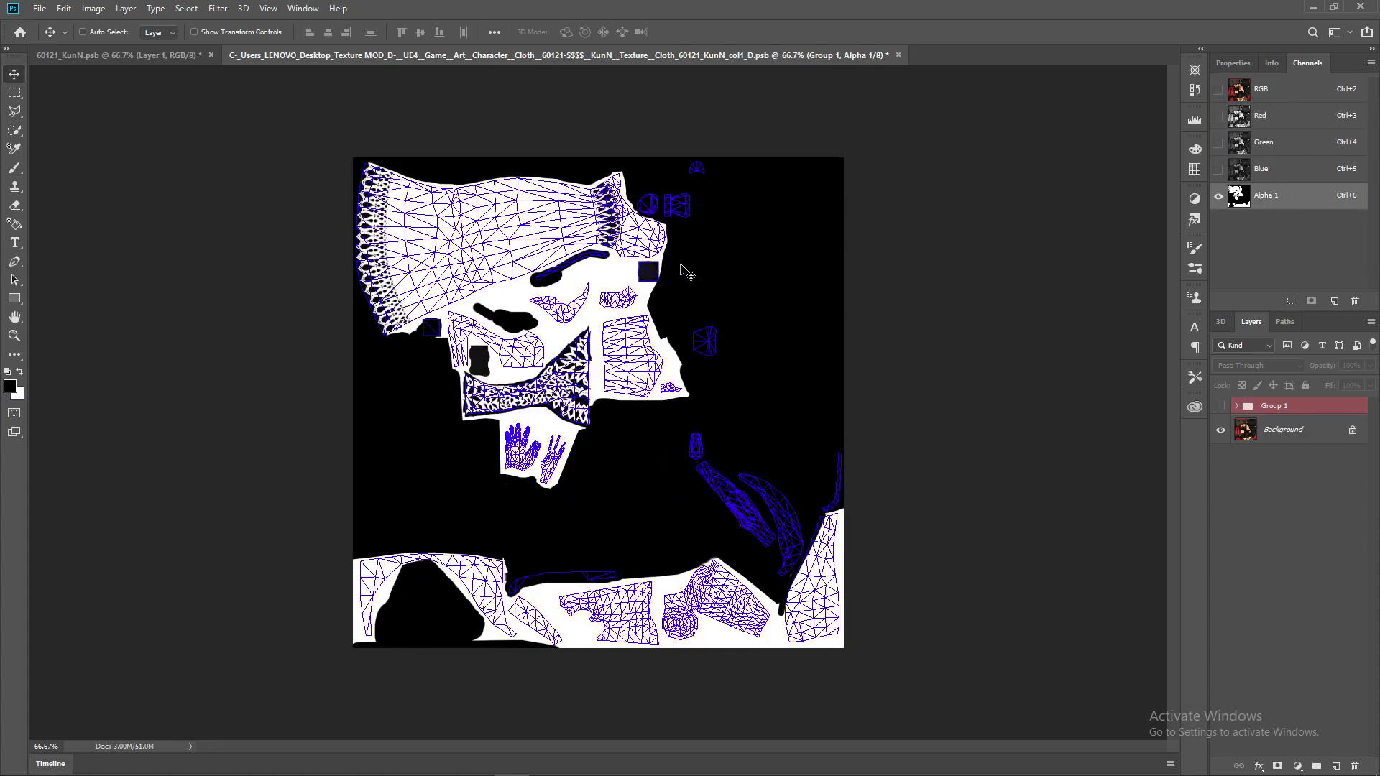
click(40, 8)
click(54, 41)
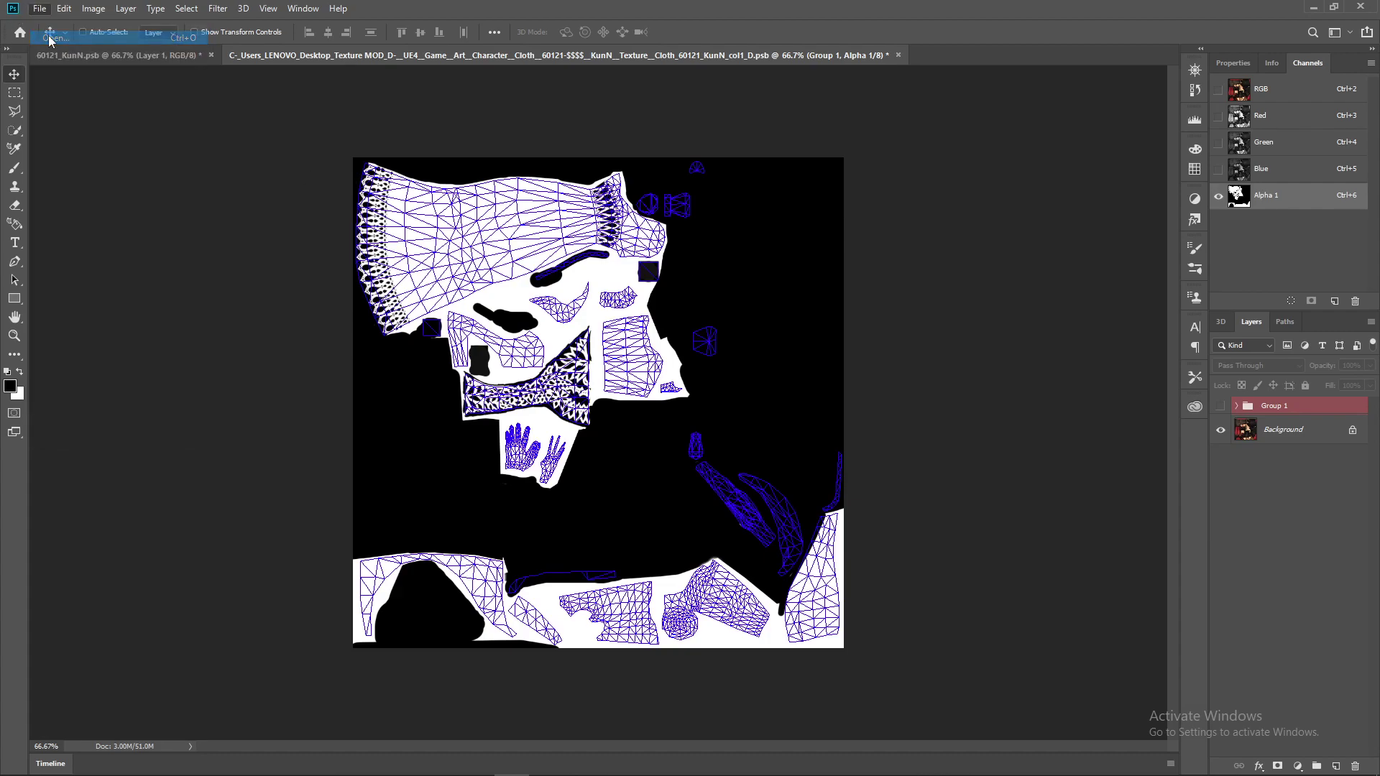
click(674, 11)
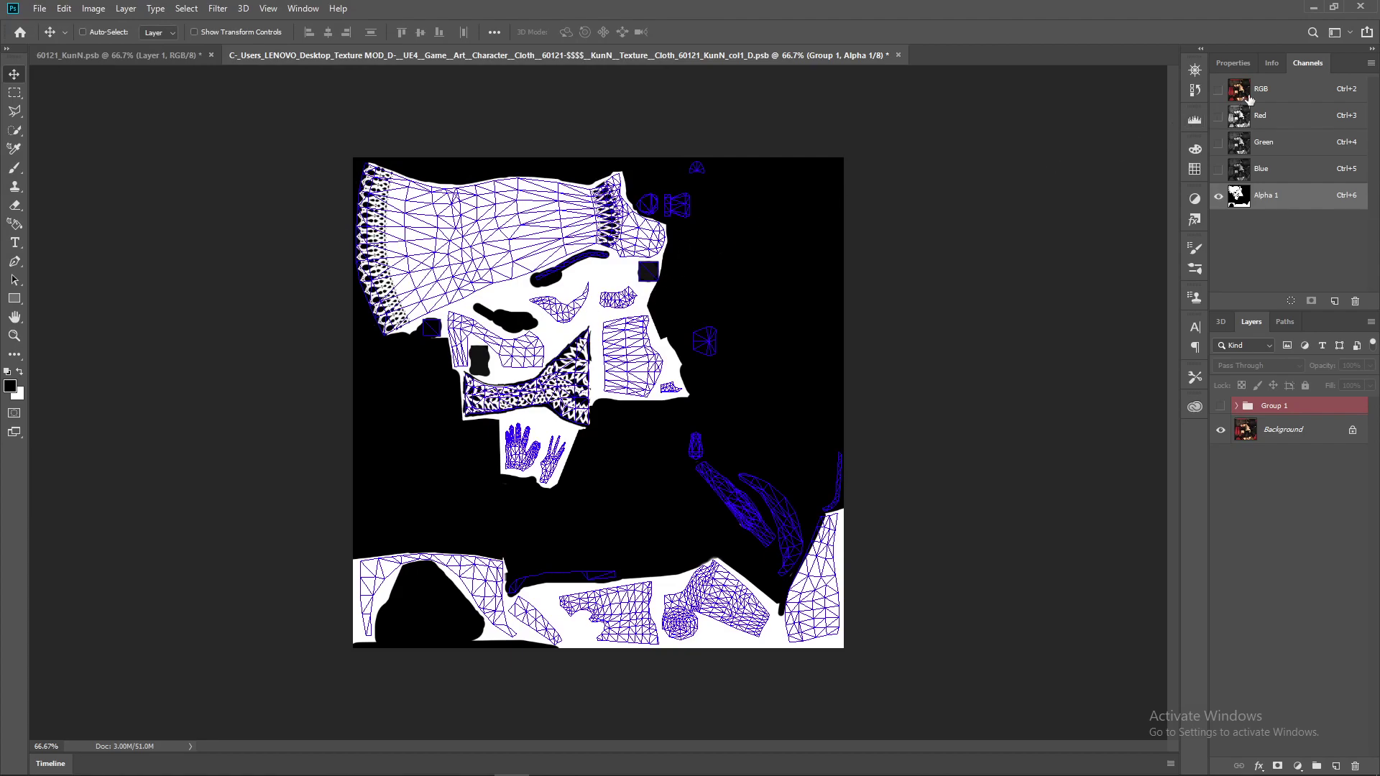
With the Brush tool active, overlay Alpha 1 on the RGB image to compare them, and hide the alpha channel again
click(14, 168)
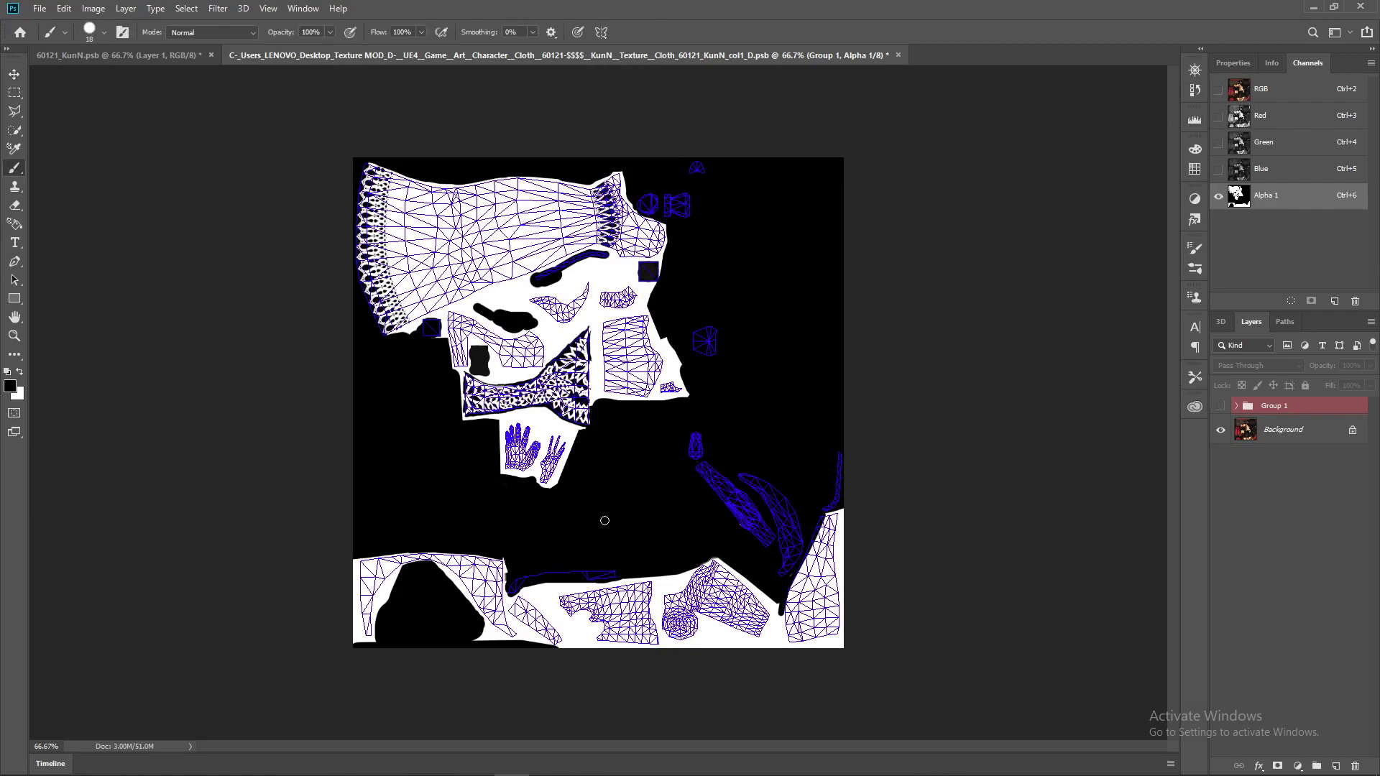
click(1218, 89)
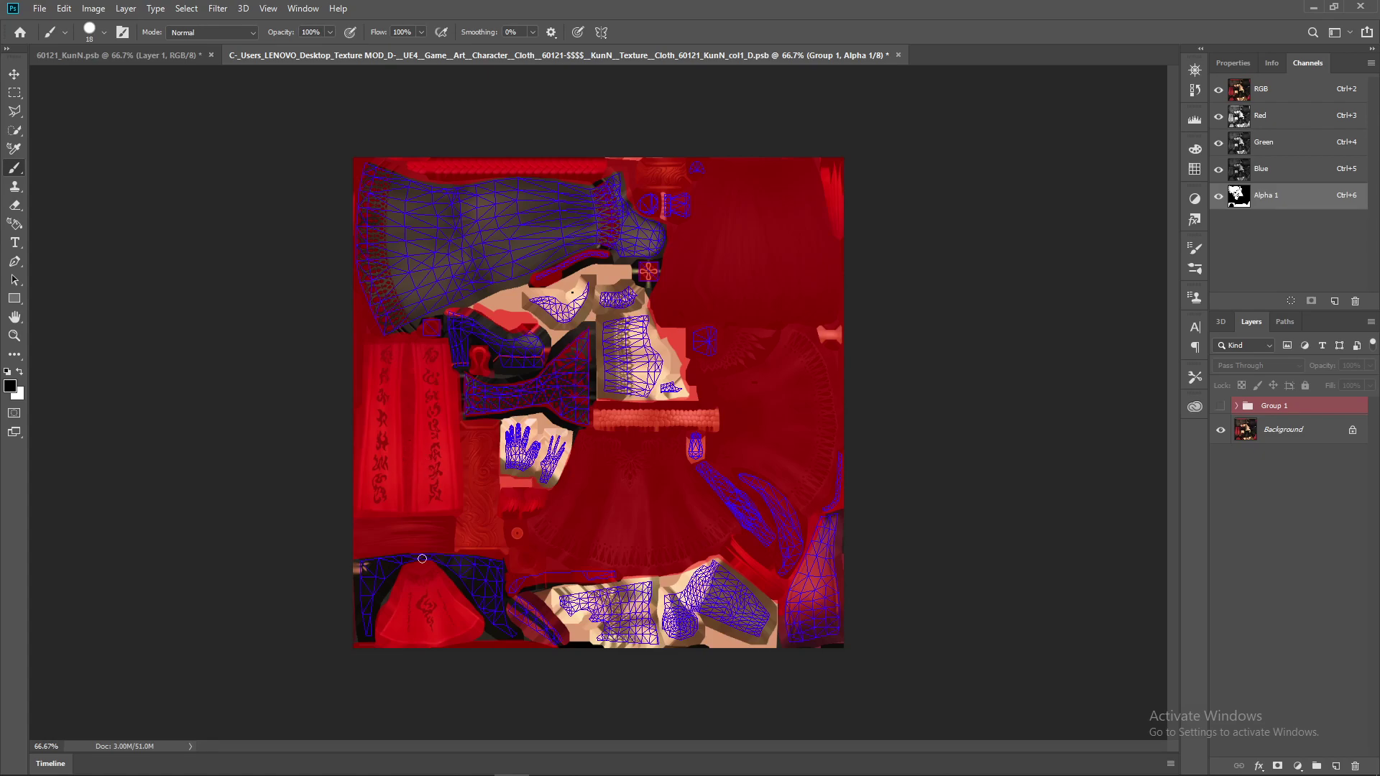
click(1218, 88)
click(1218, 88)
click(1218, 195)
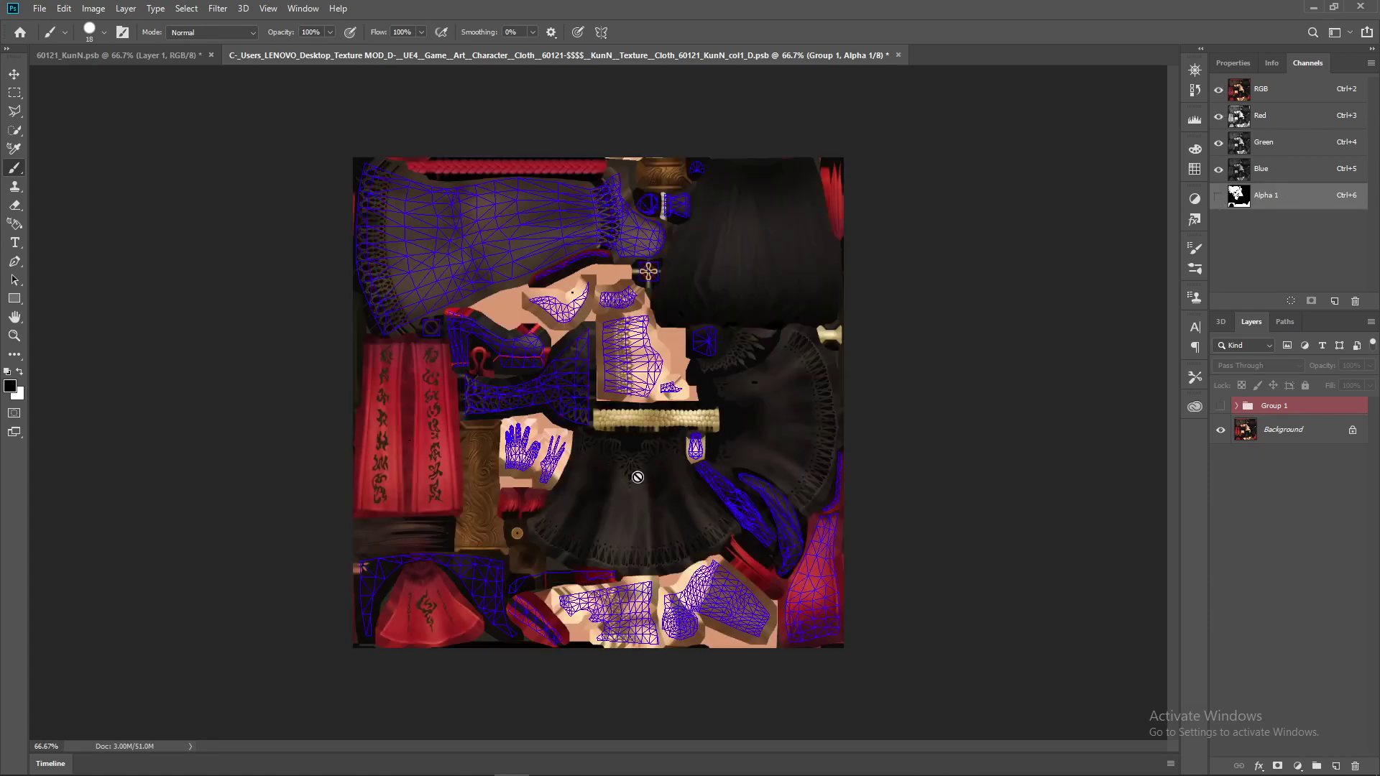
Switch to UE Viewer and browse the Character Cloth packages to the Mesh folder of KunN under 60121-$$$$
key(alt+Tab)
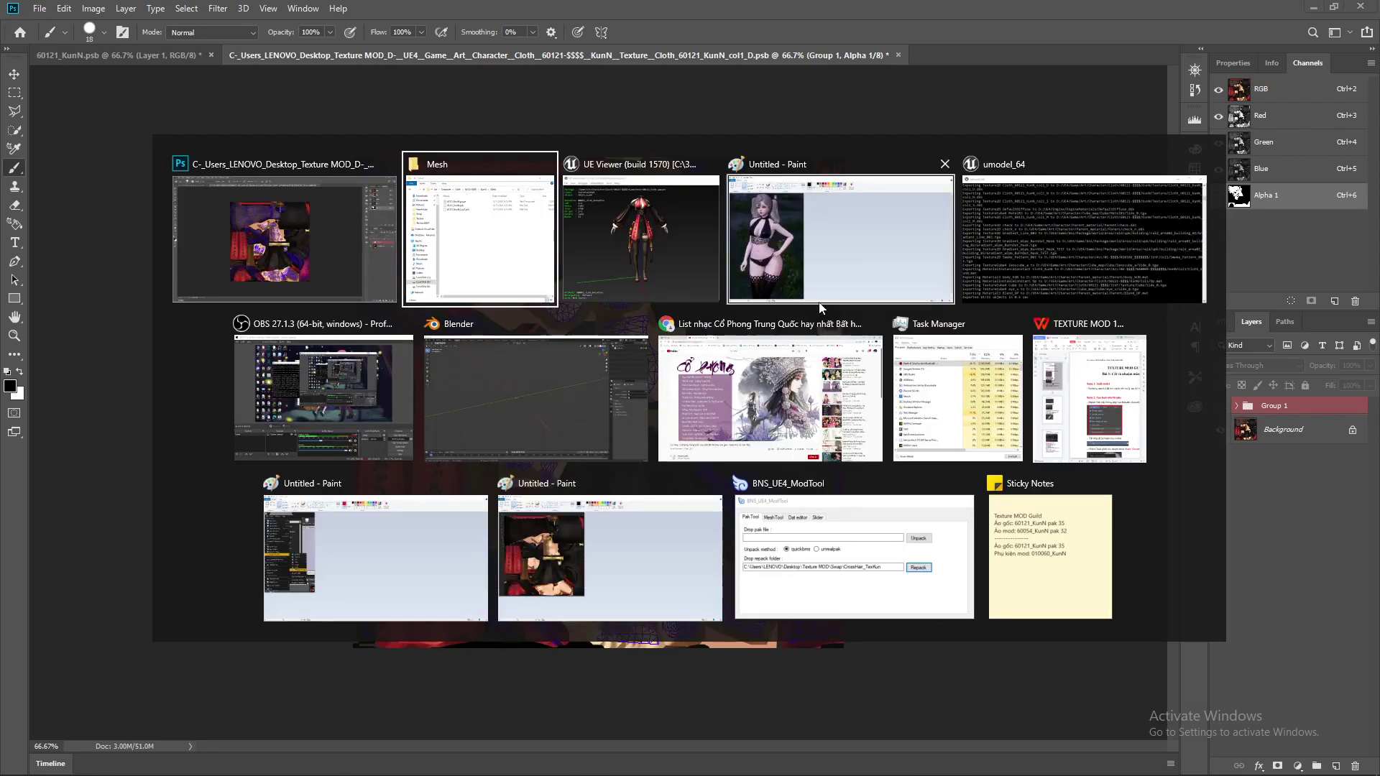
click(657, 252)
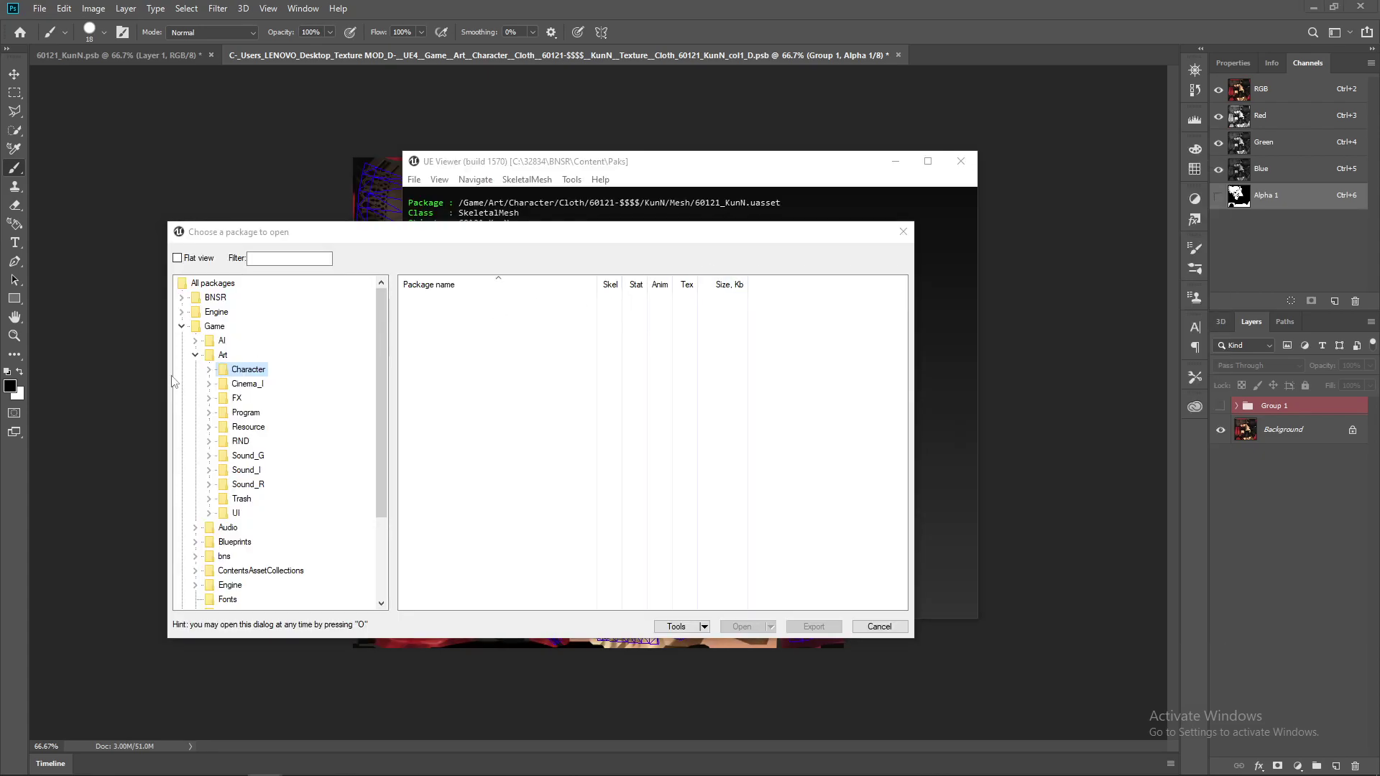
drag(382, 416, 381, 496)
scroll(239, 327, up, 2)
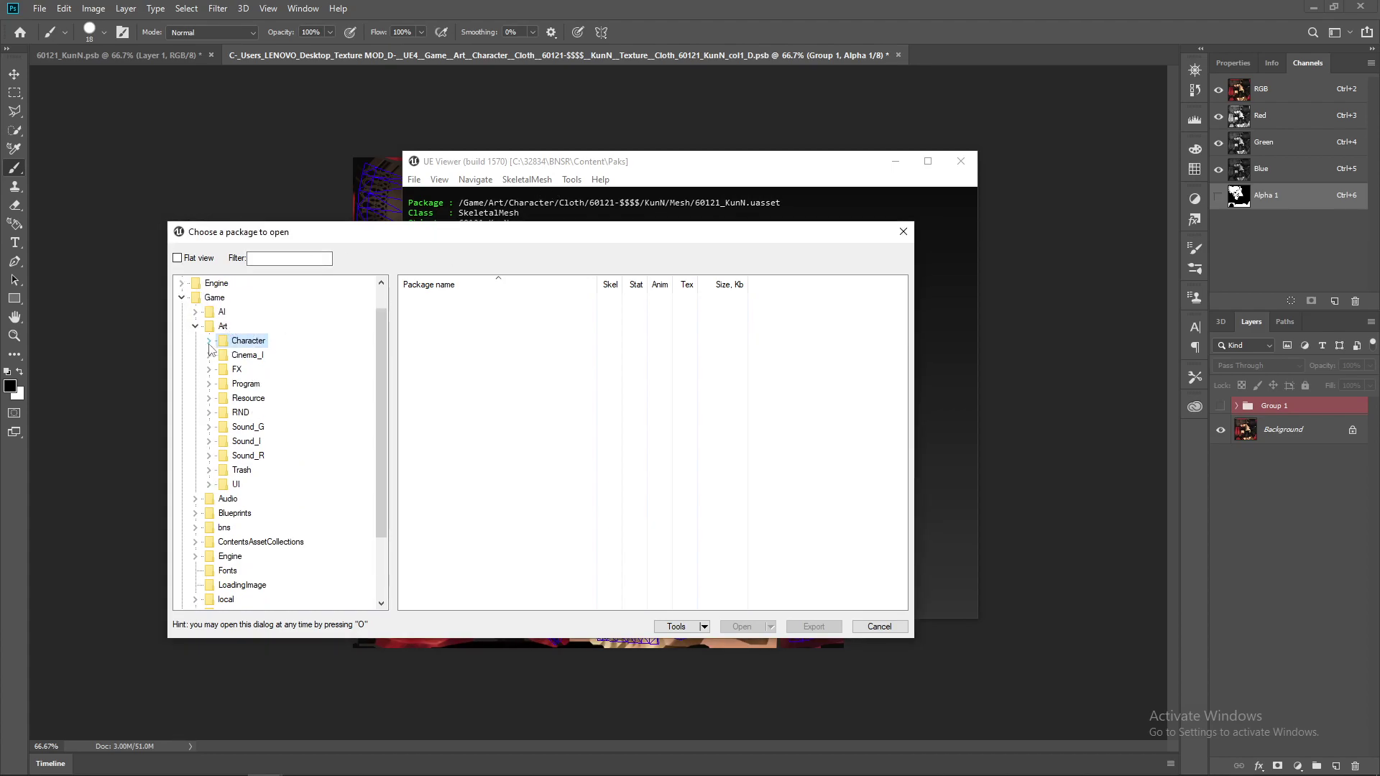
click(210, 342)
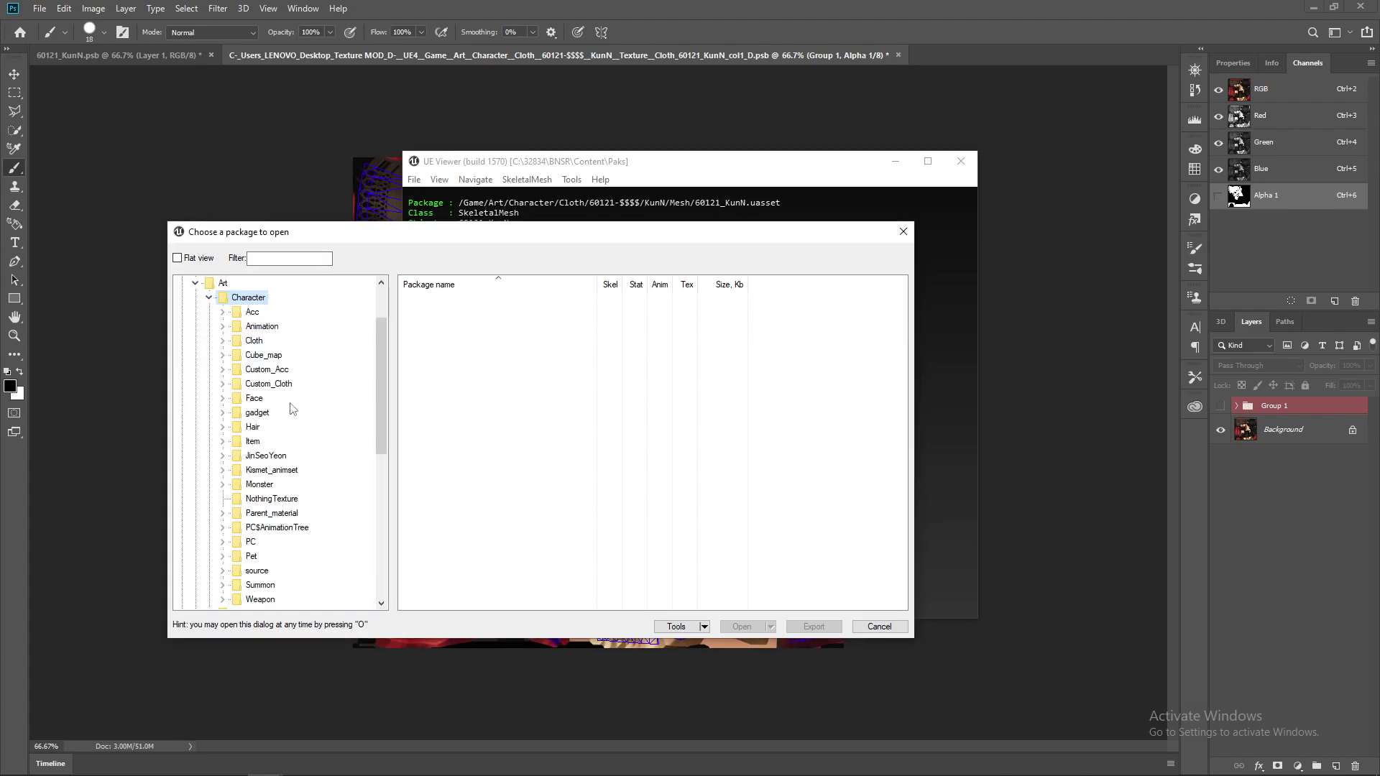
click(223, 327)
scroll(357, 384, down, 15)
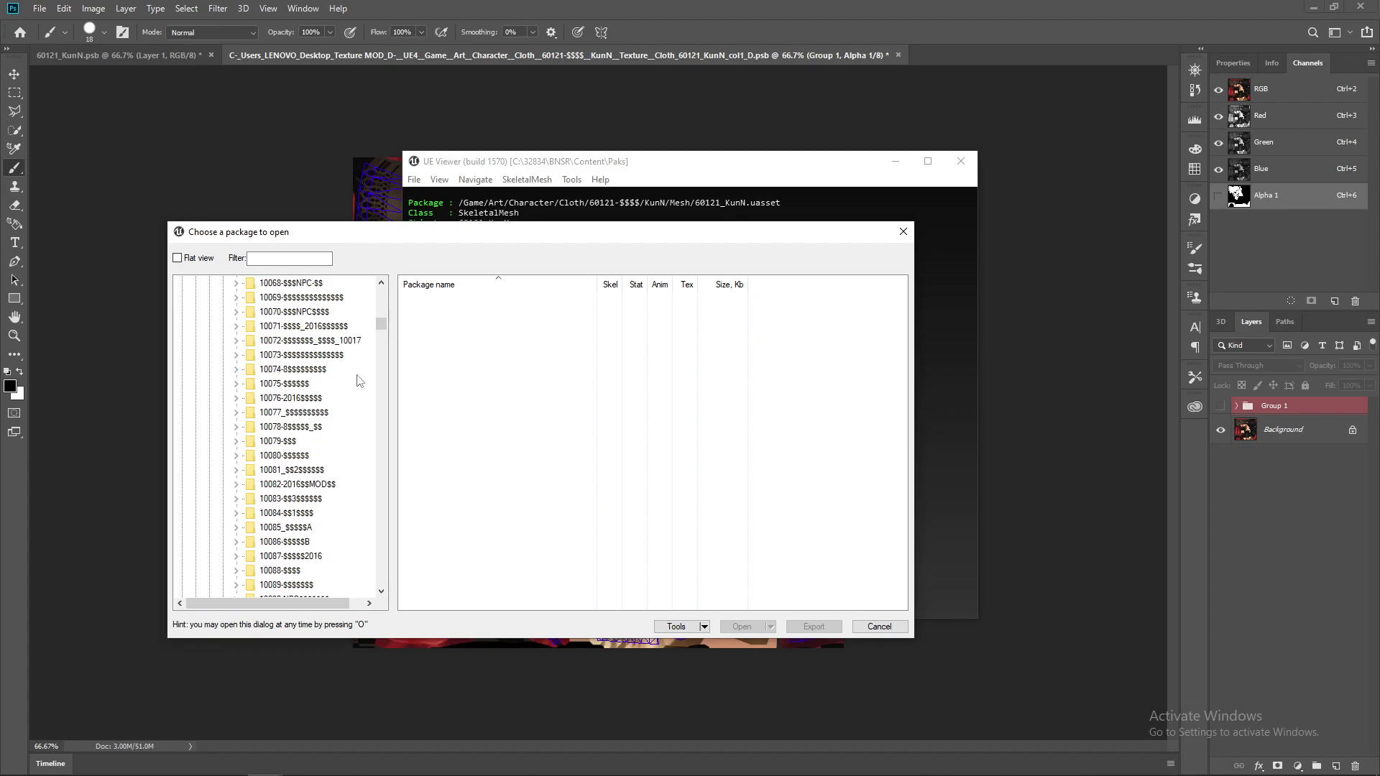
drag(373, 328, 354, 490)
scroll(337, 510, down, 2)
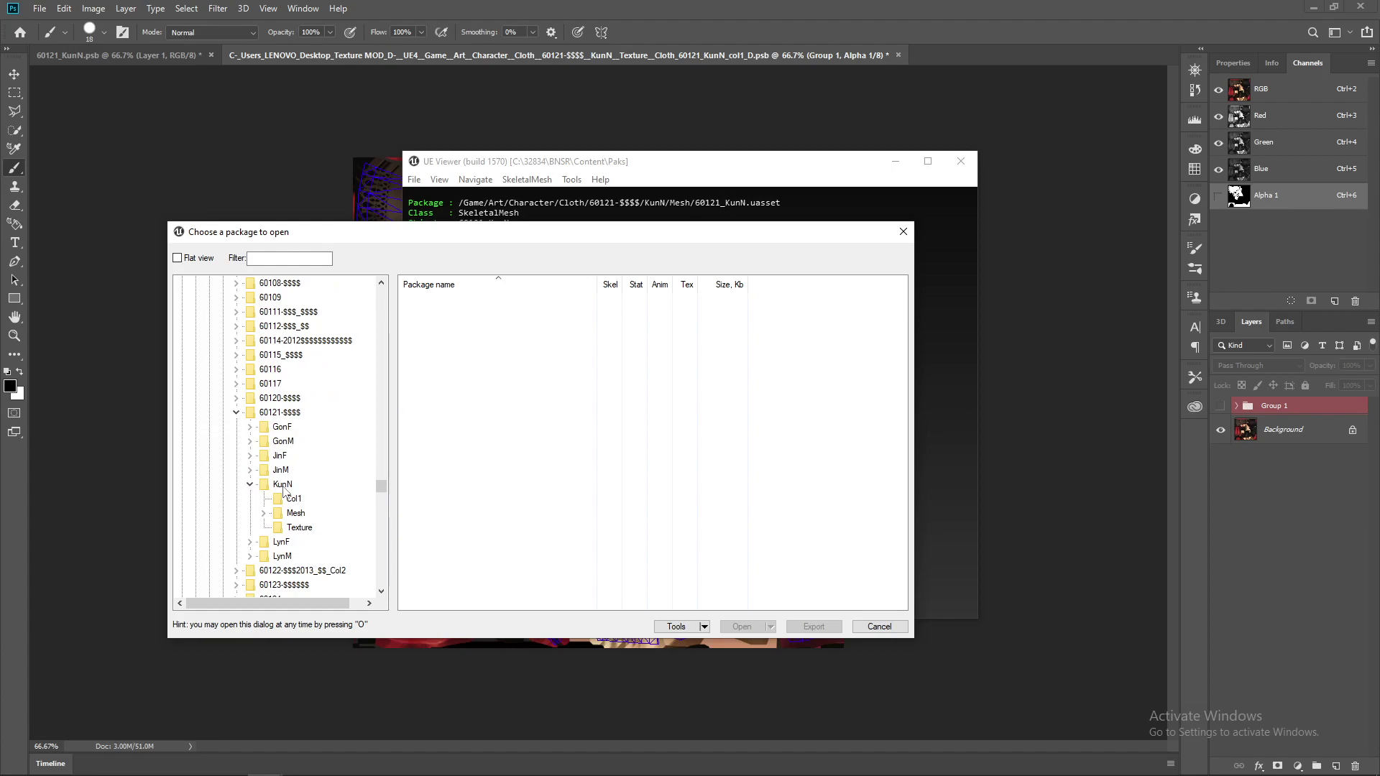
click(293, 513)
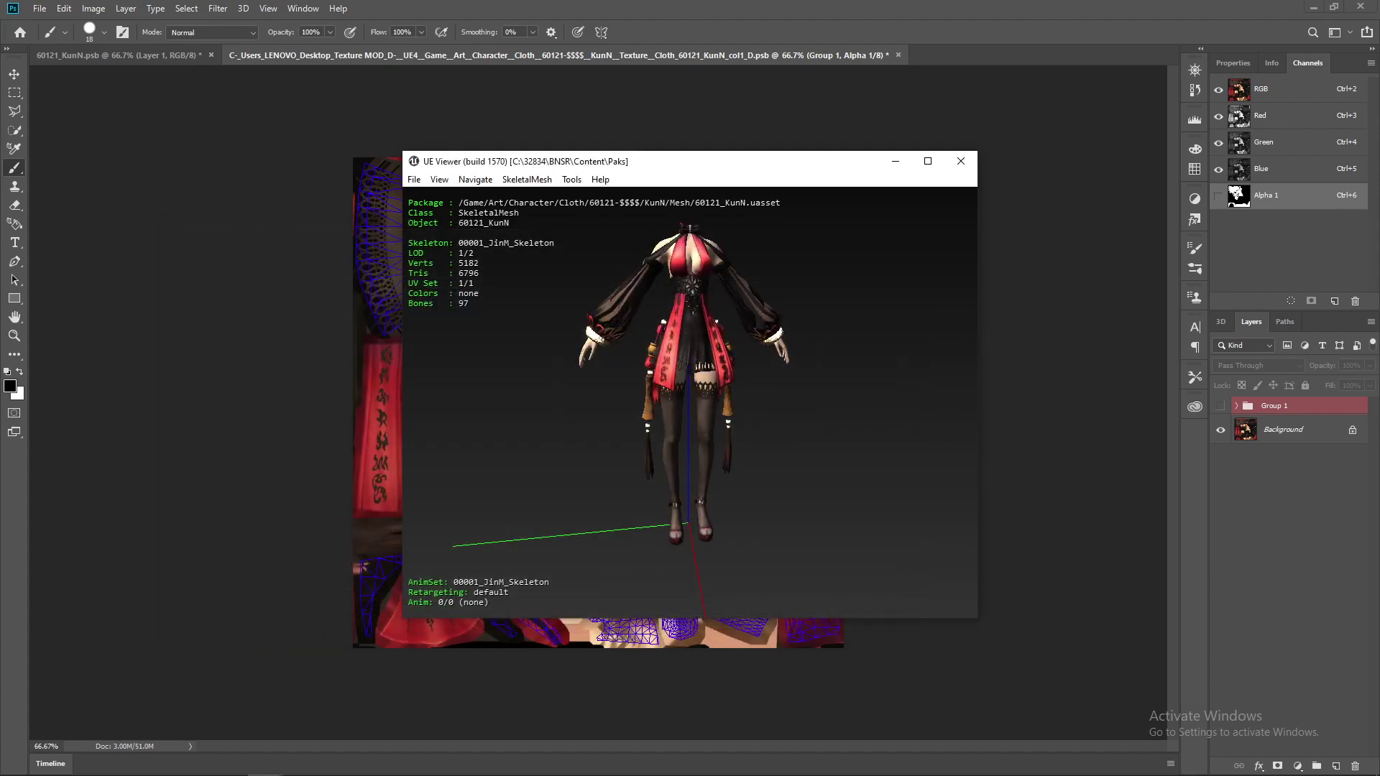
Place the UE Viewer window beside the texture and examine the original outfit model from front and back
drag(672, 340, 690, 342)
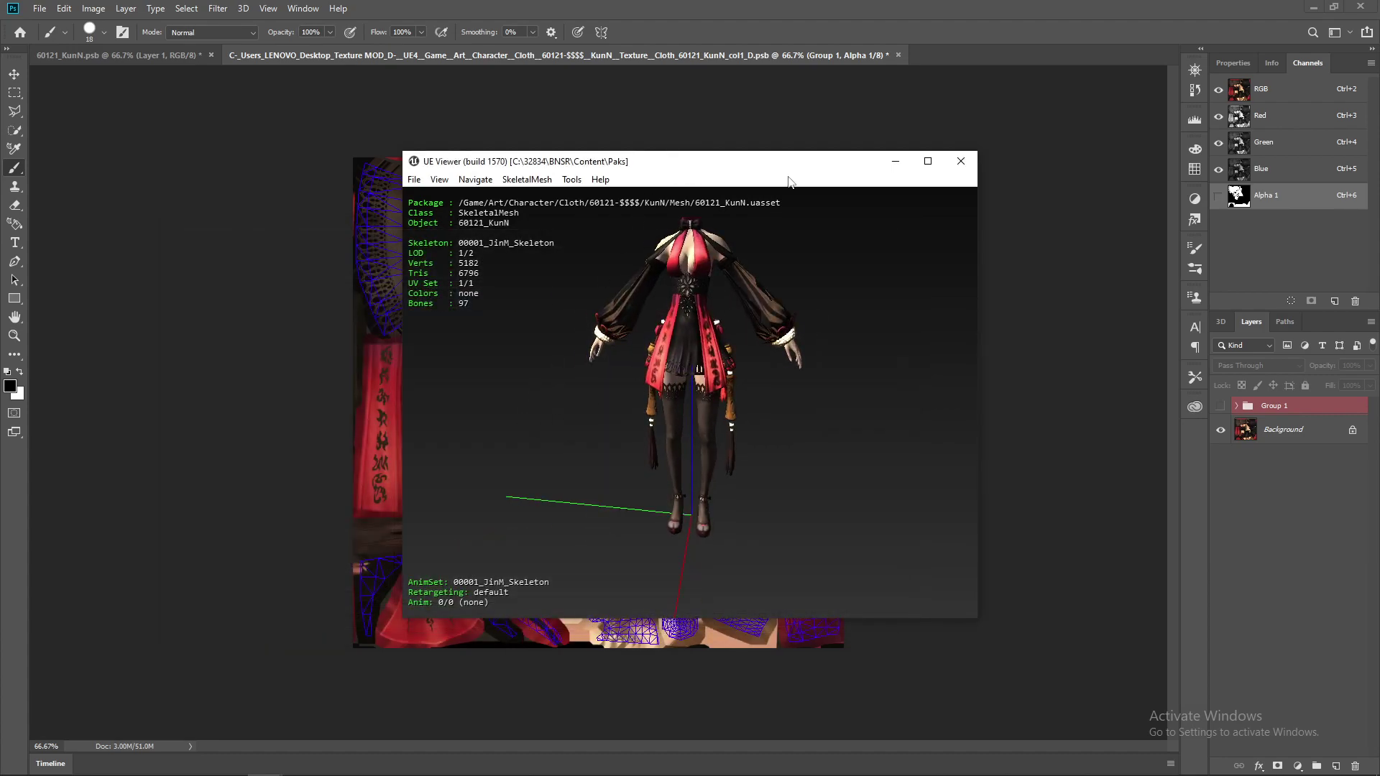
drag(775, 173, 1270, 188)
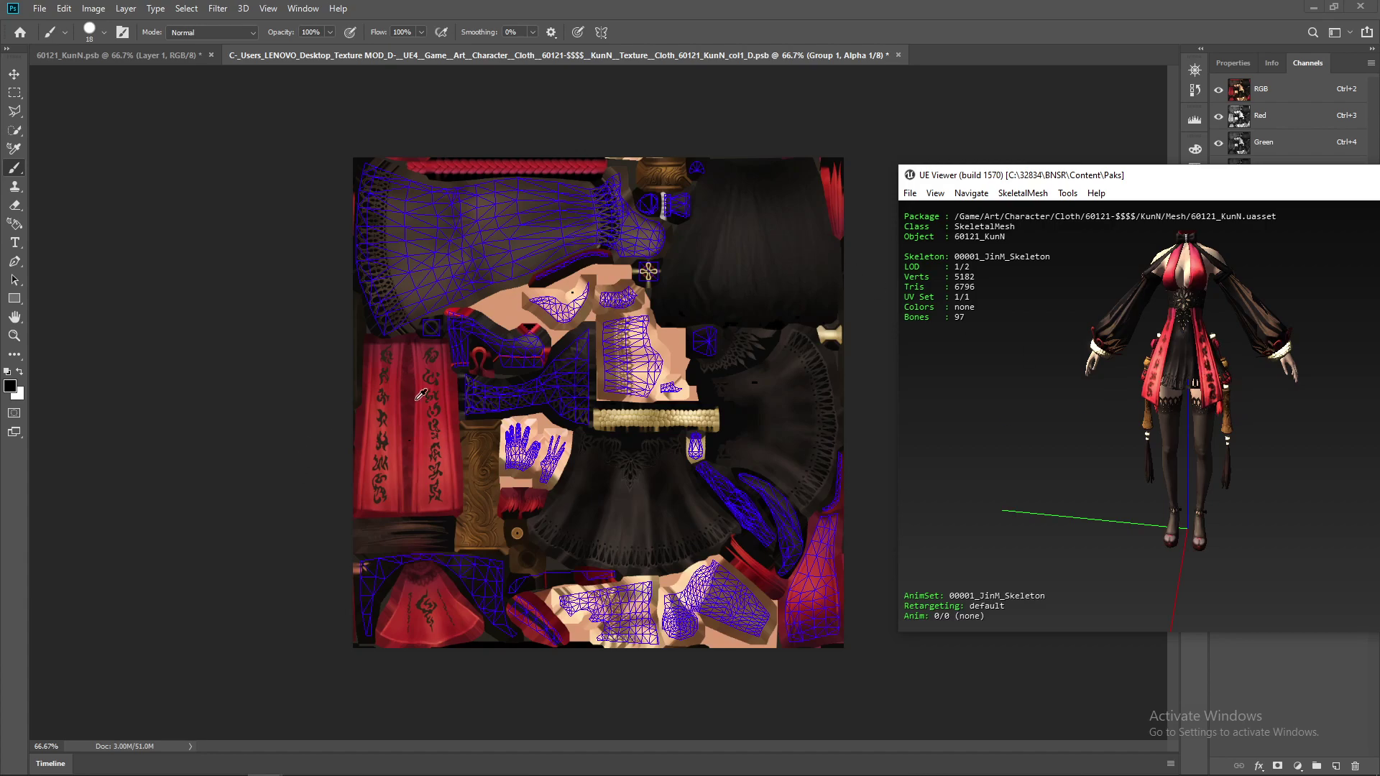
drag(1236, 377, 1316, 377)
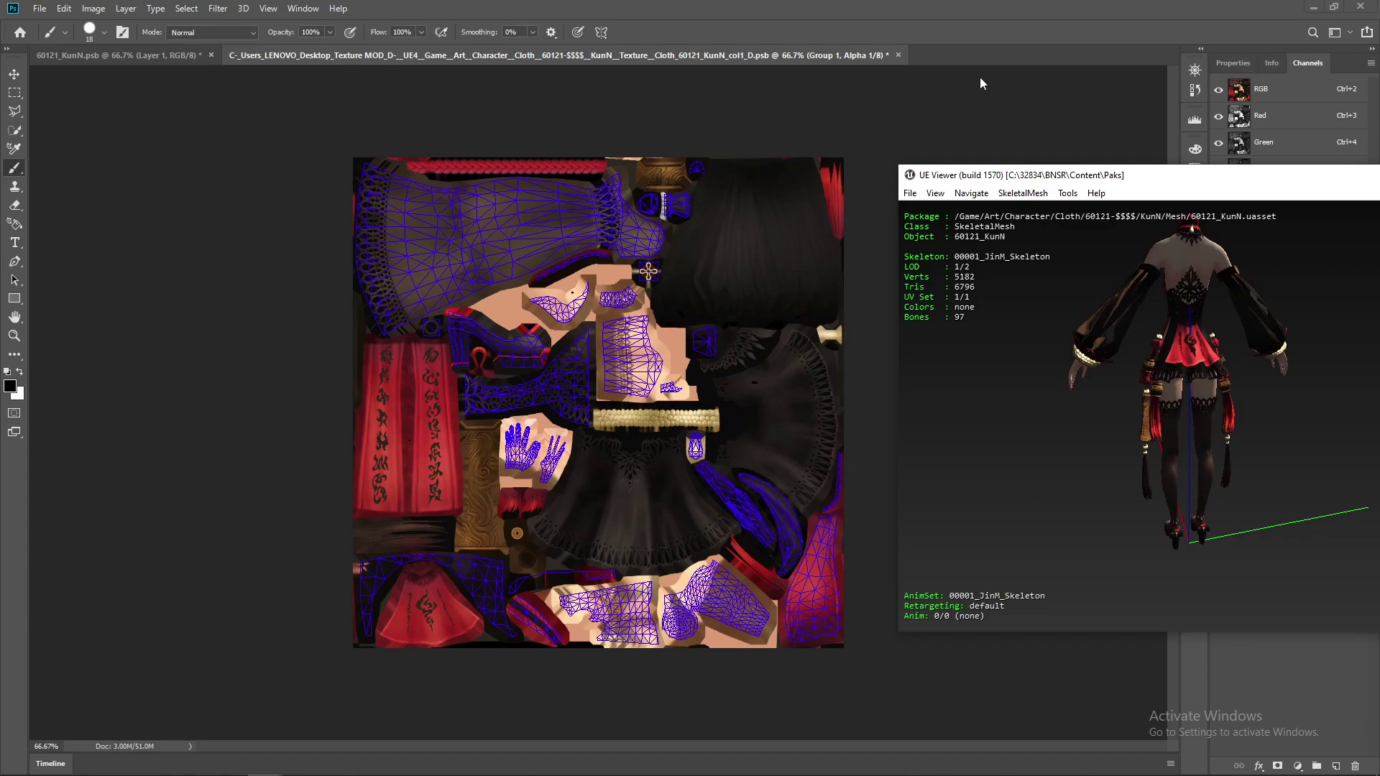
Back in Photoshop, make the Background layer and its Alpha 1 channel active, with the RGB channels shown together with it
click(12, 171)
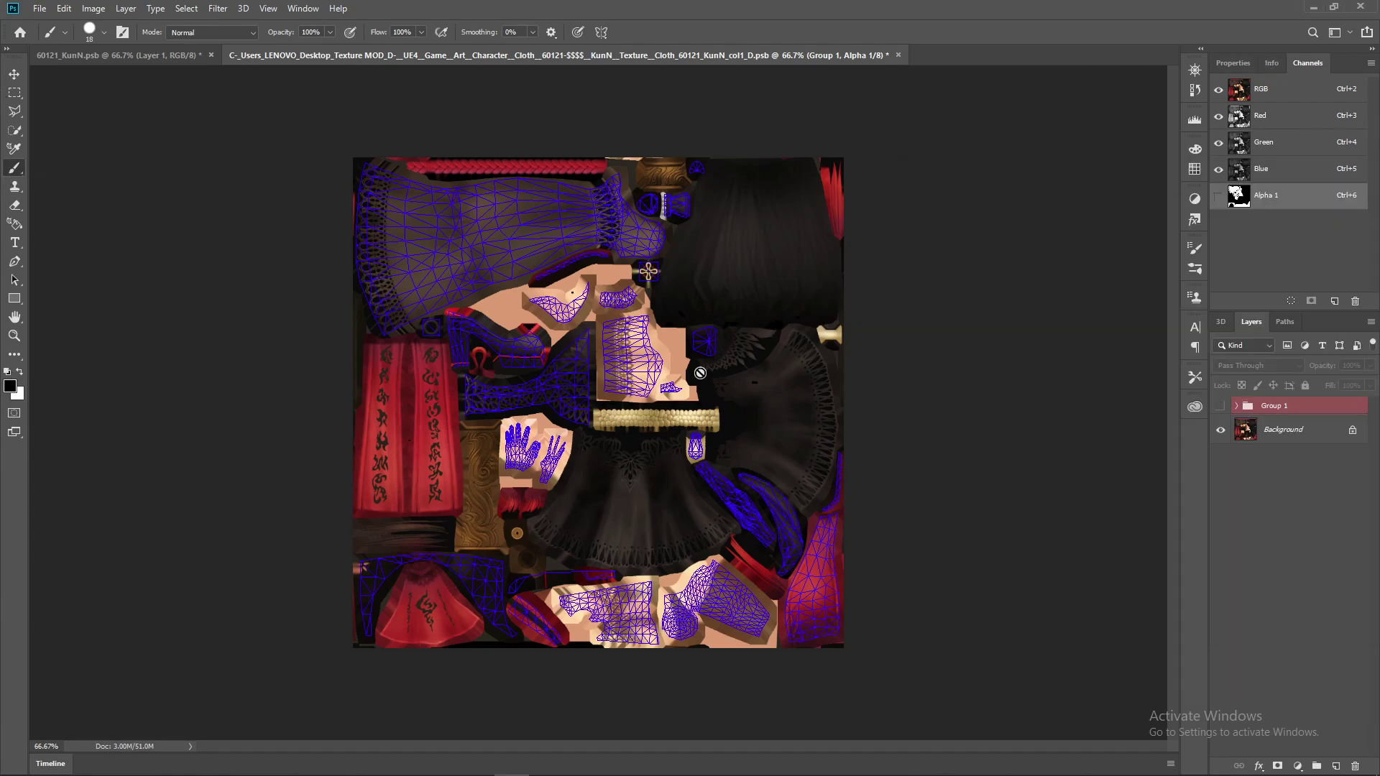
click(1218, 196)
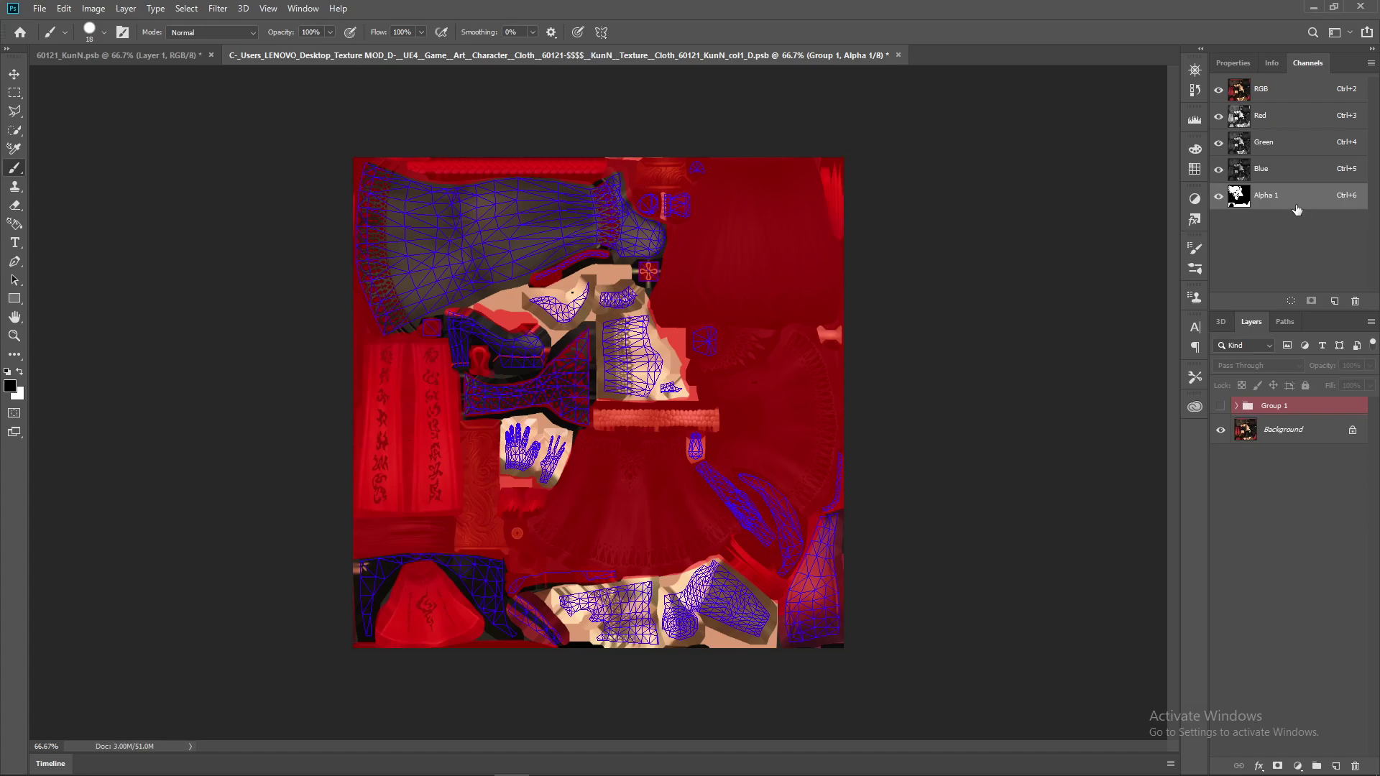
click(1244, 437)
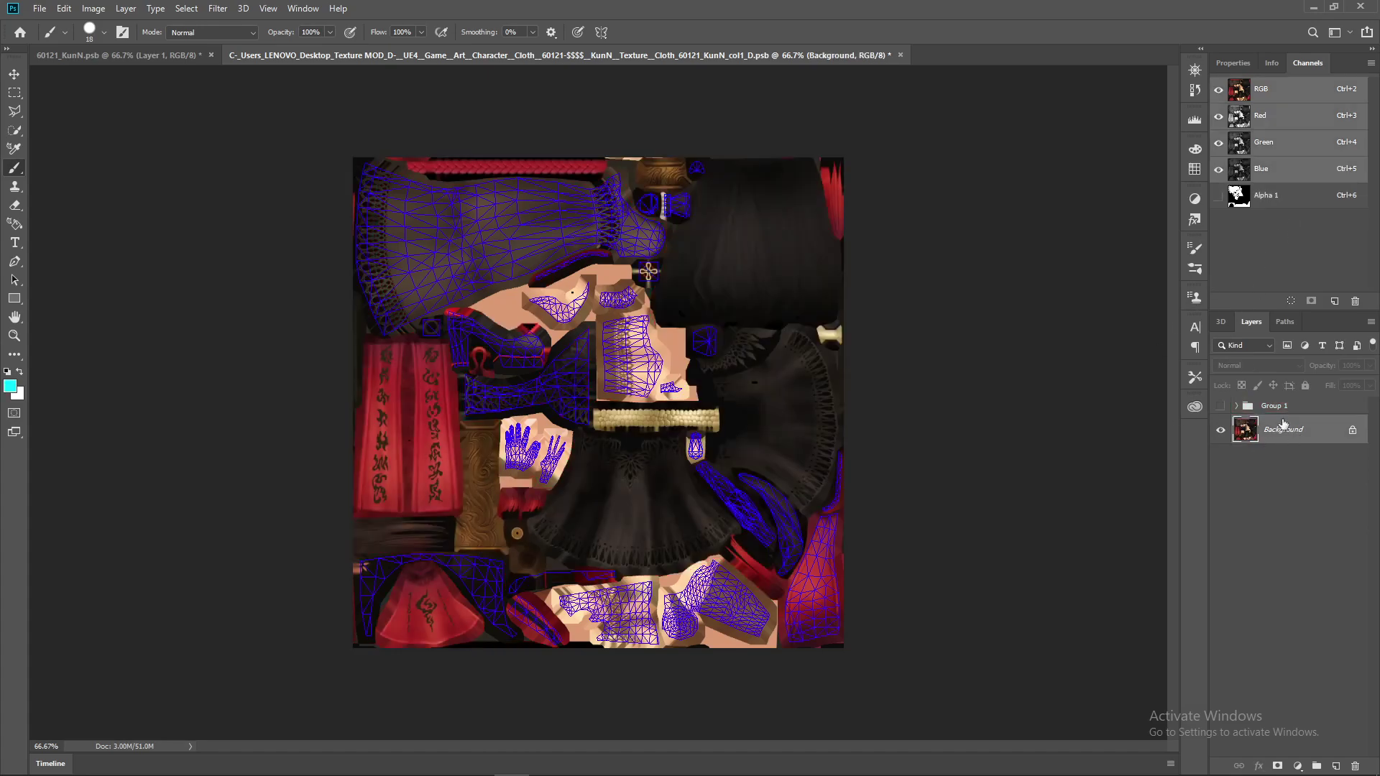
click(1307, 416)
click(1298, 431)
click(1275, 199)
click(1219, 90)
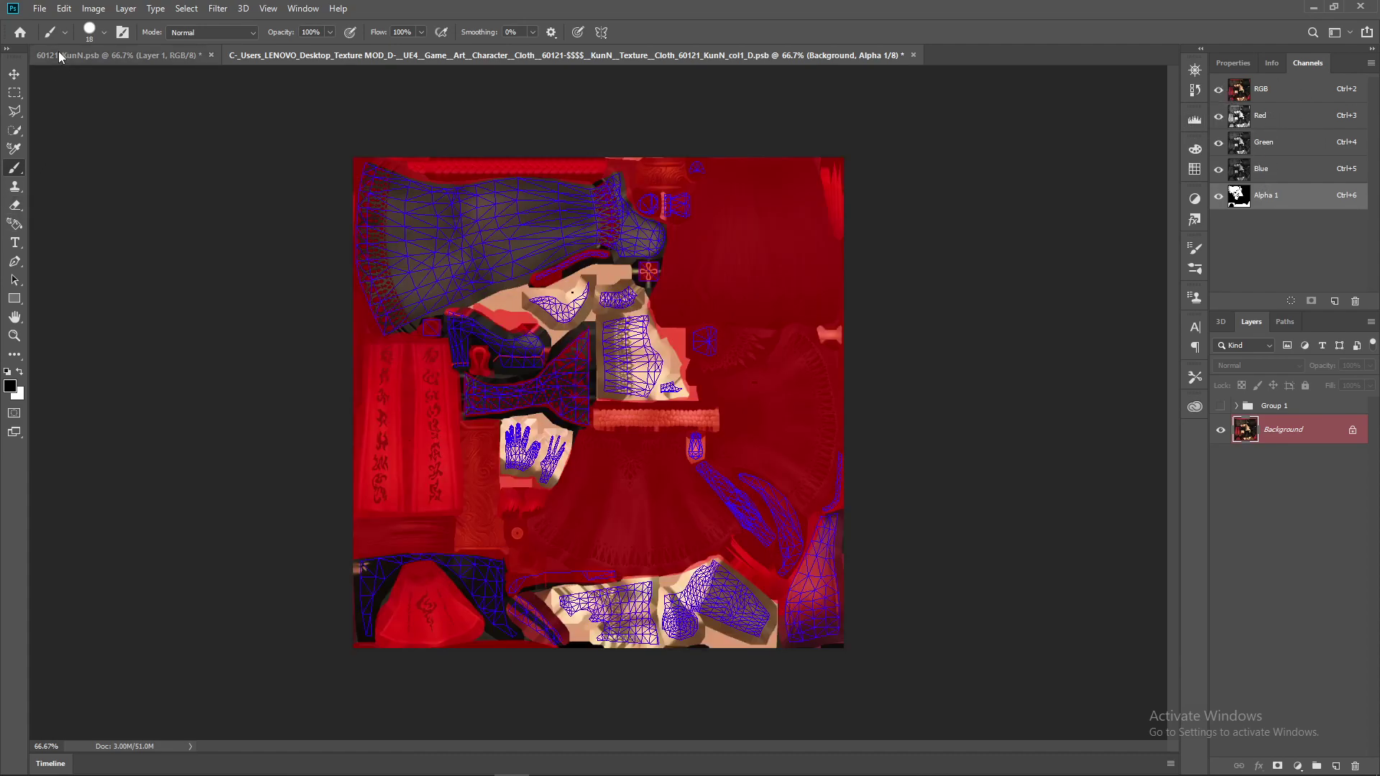
Set the brush size to 56 px, show only Alpha 1, and paint a short black stroke above the small UV island near the center
click(103, 32)
drag(89, 78, 100, 79)
click(363, 395)
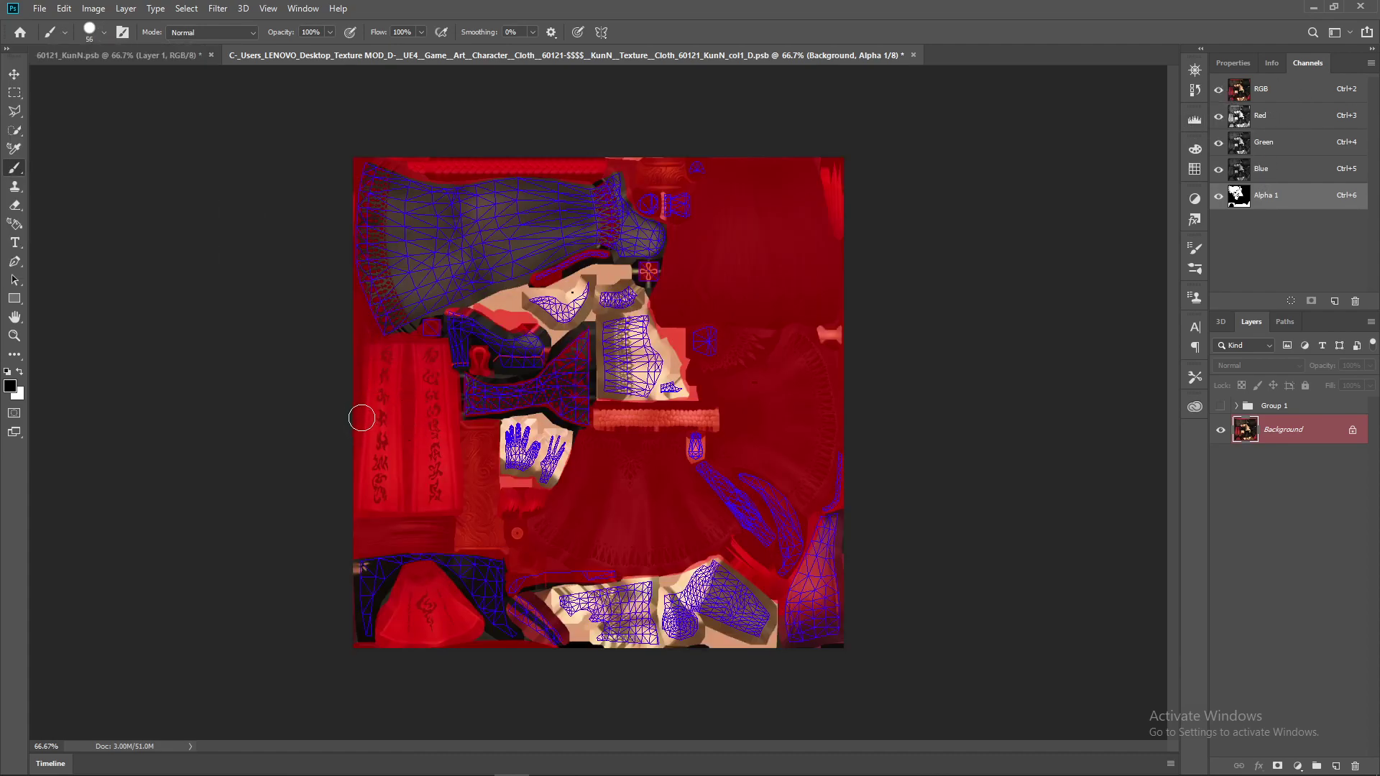
click(1216, 90)
drag(620, 287, 613, 274)
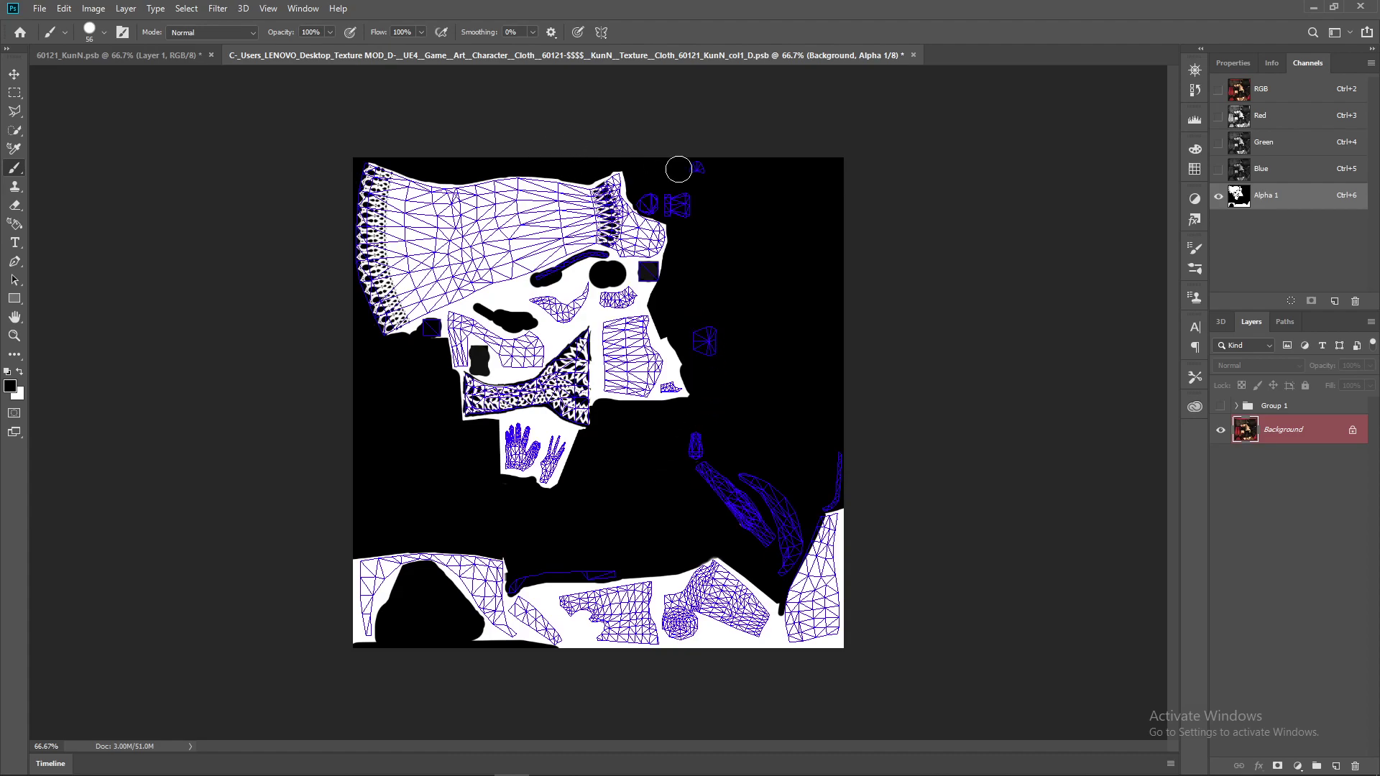
Return to the RGB composite with the Move tool active and inspect the lower half of the texture at 122.14% zoom
click(1327, 96)
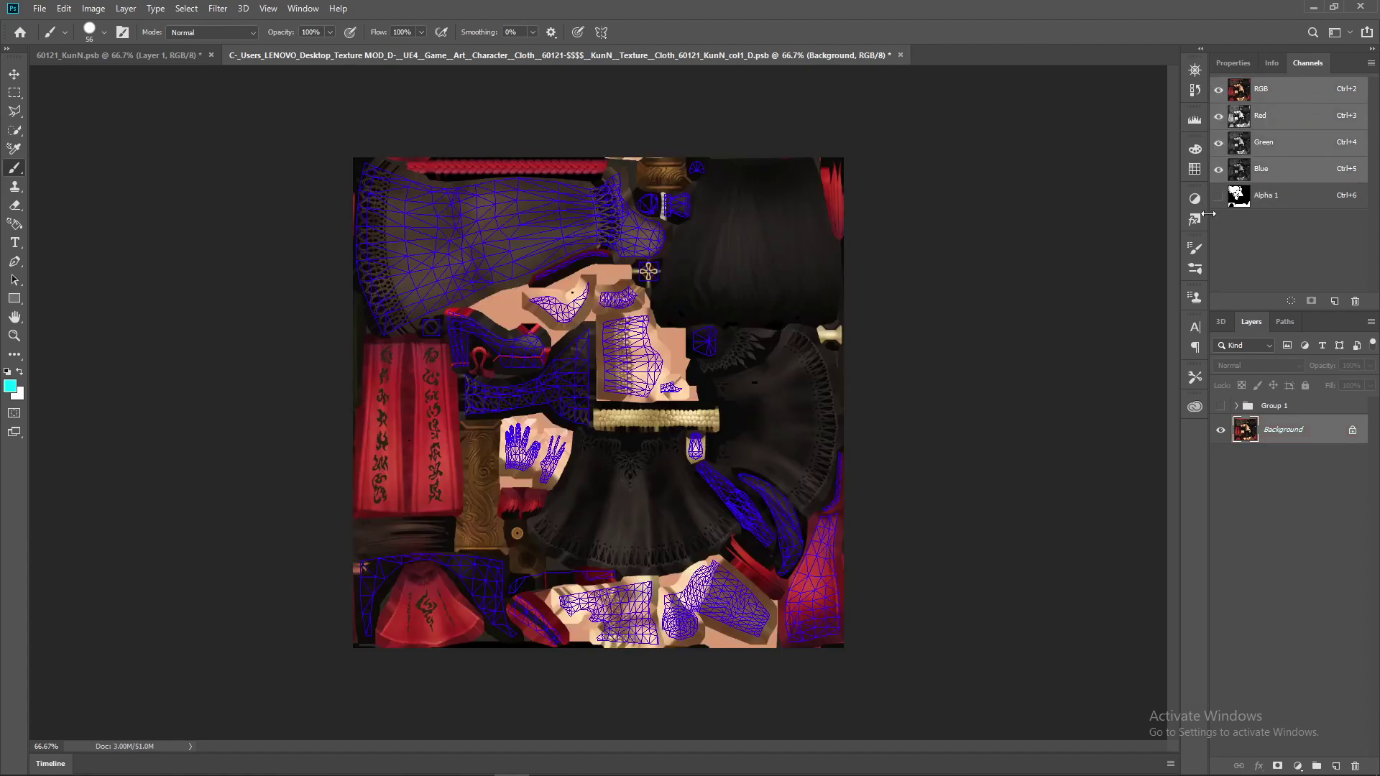
click(13, 73)
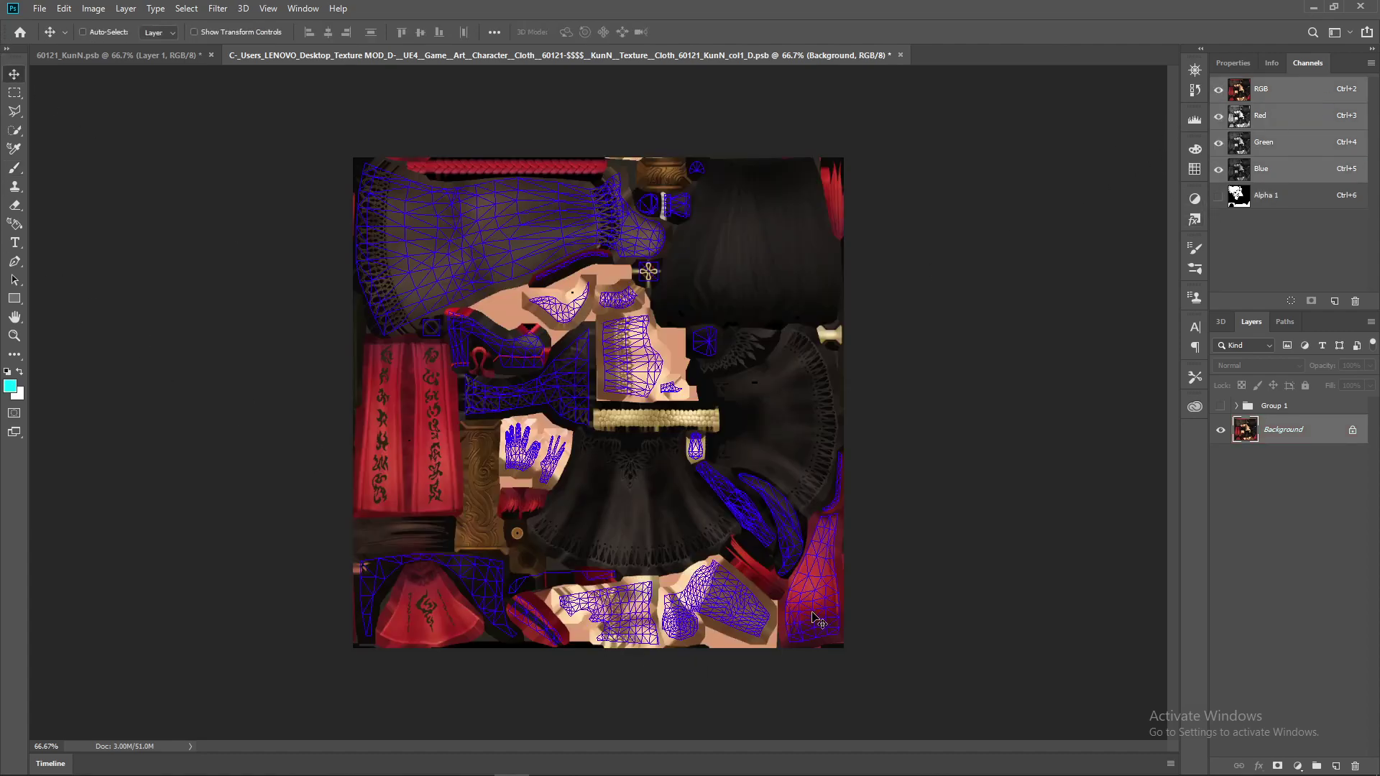
click(1194, 70)
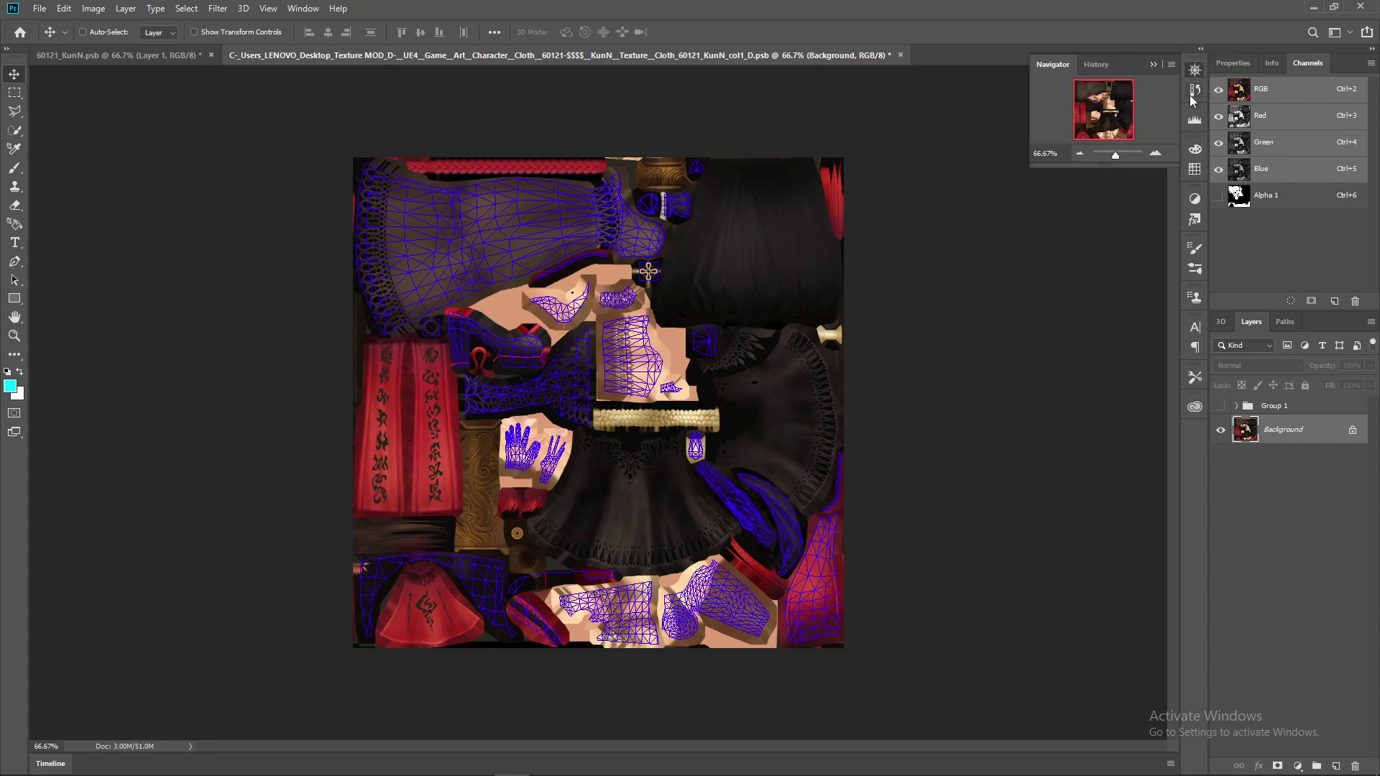
drag(1103, 155, 1118, 156)
scroll(935, 271, down, 5)
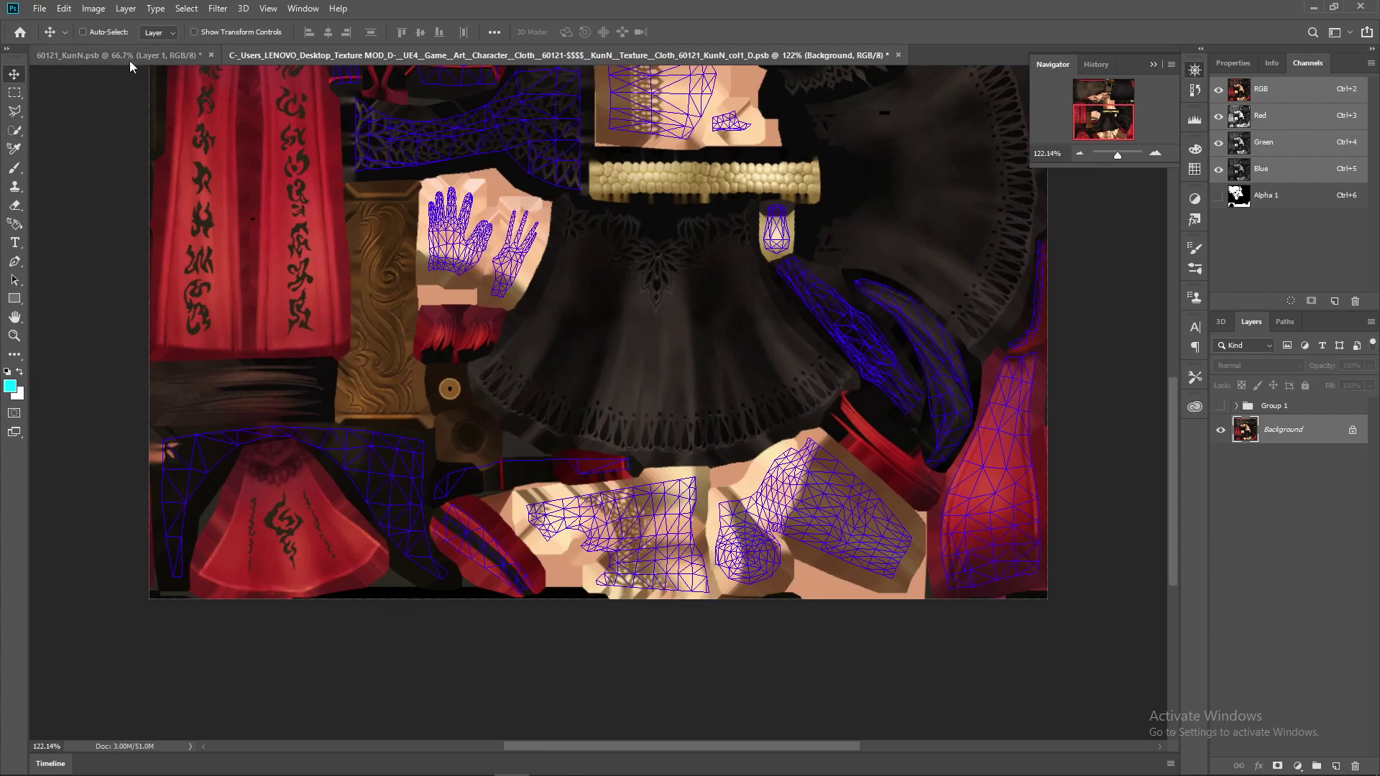
Show only the Alpha 1 channel, look through the brush presets including the sampled and lace brushes, and choose a plain hard round brush
click(1285, 202)
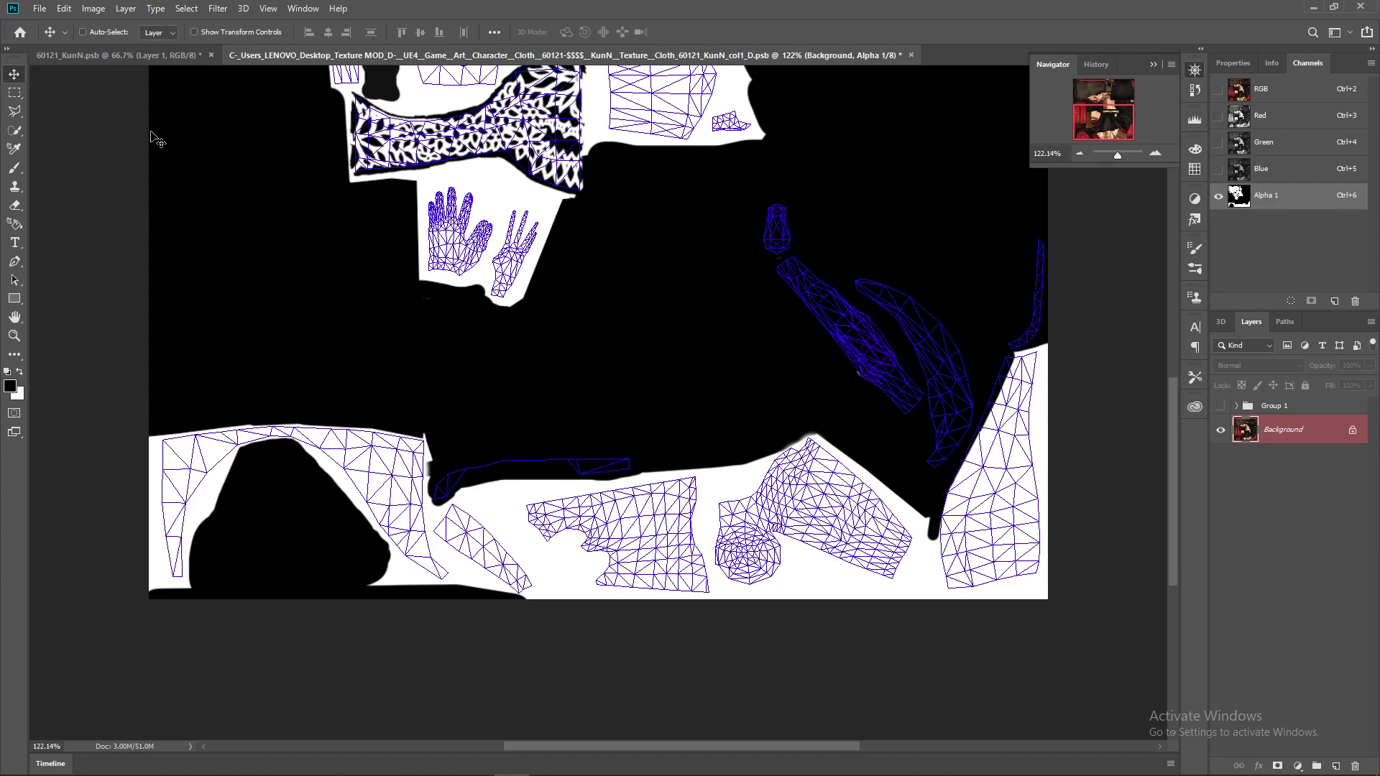
click(14, 170)
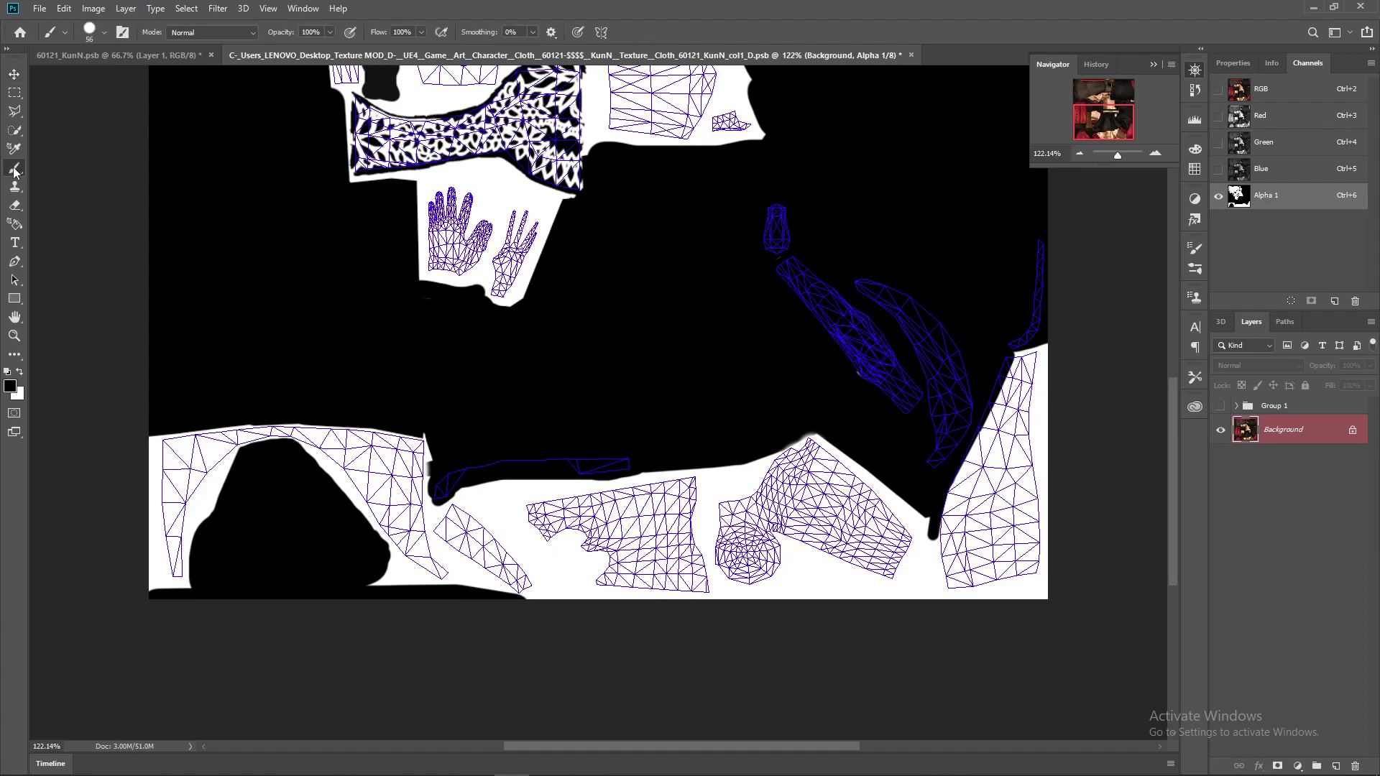
click(89, 32)
scroll(170, 206, down, 15)
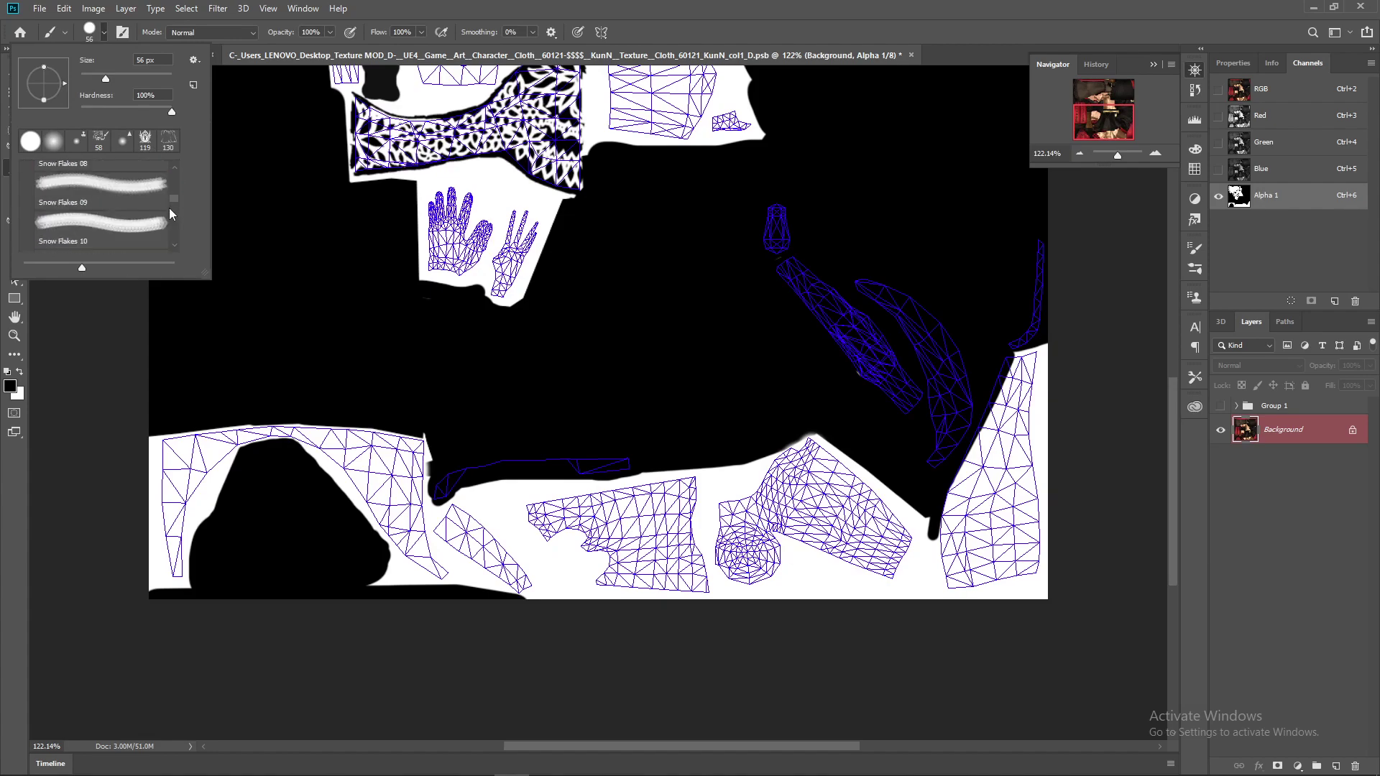
click(111, 197)
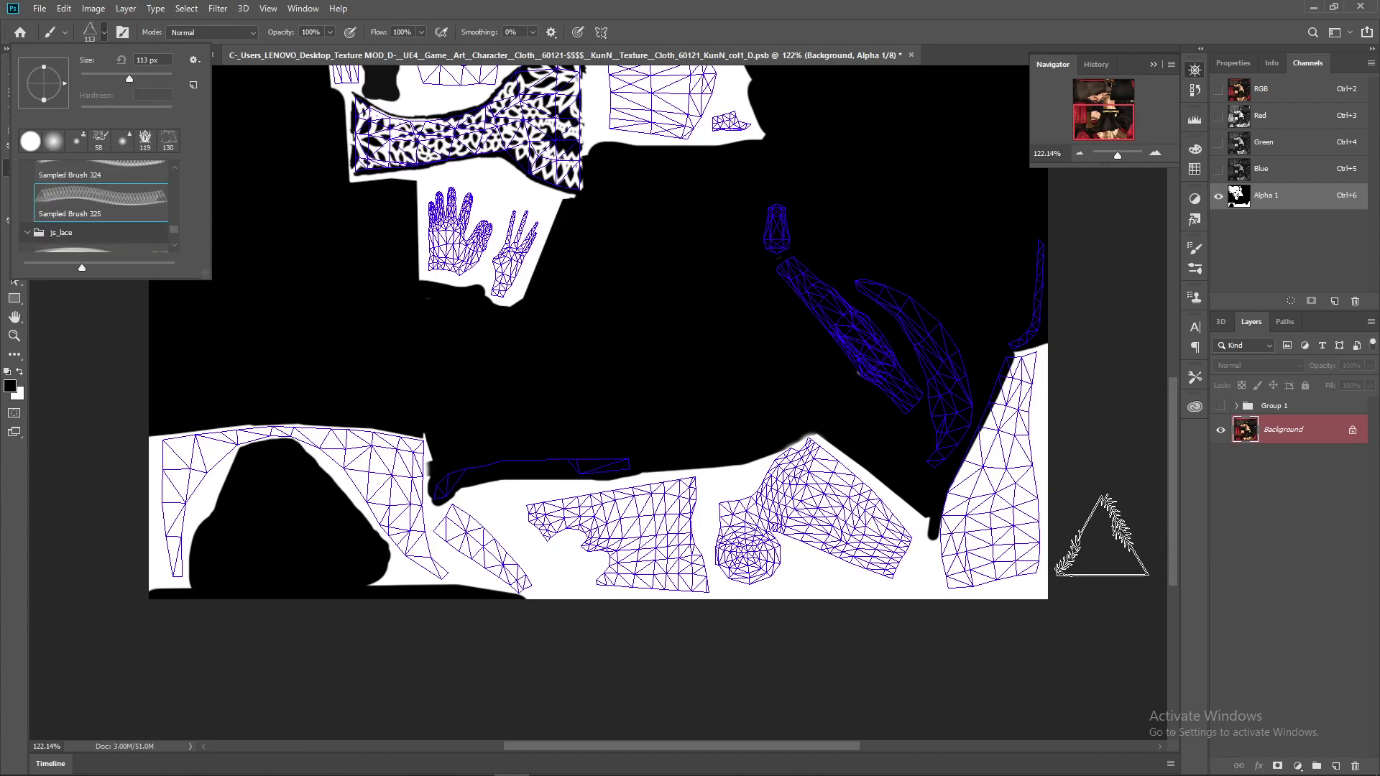
scroll(137, 207, down, 2)
scroll(136, 206, down, 3)
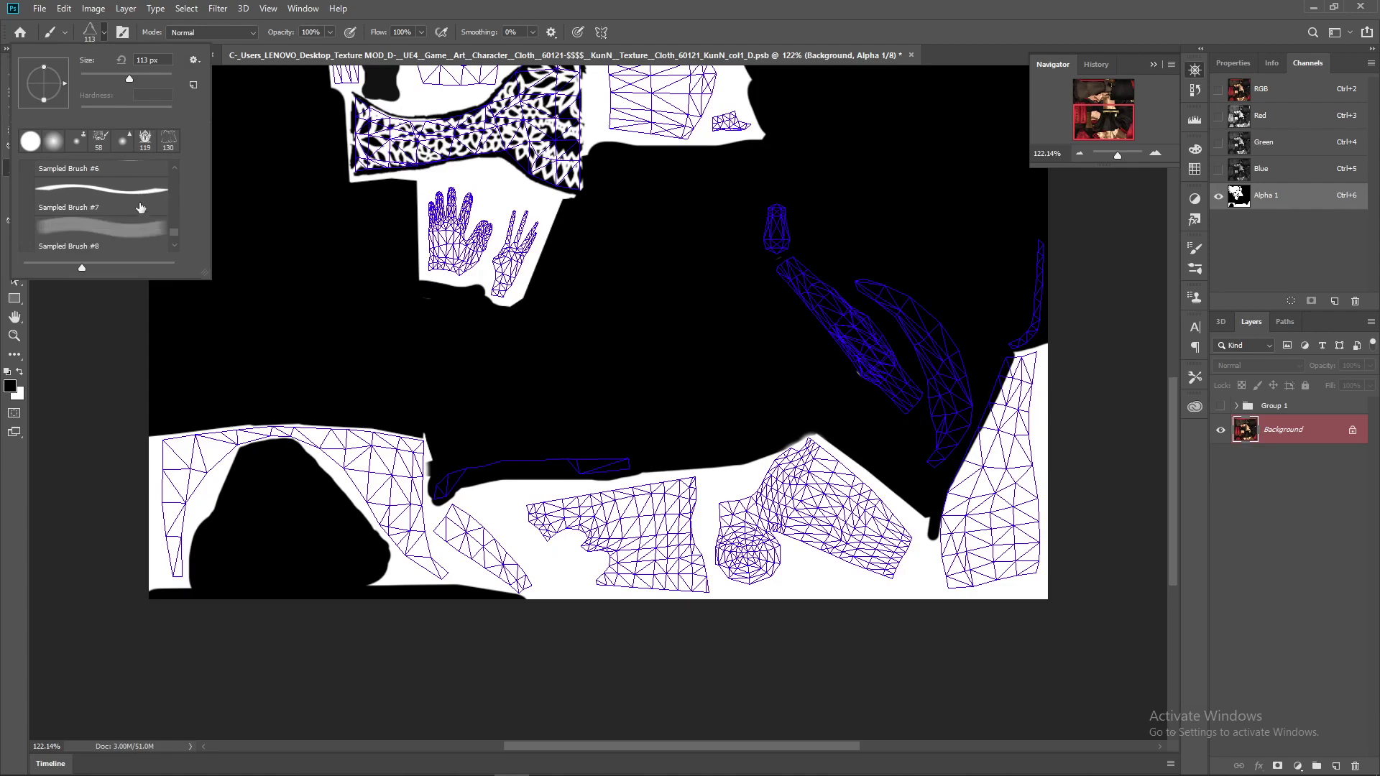
drag(173, 242, 176, 185)
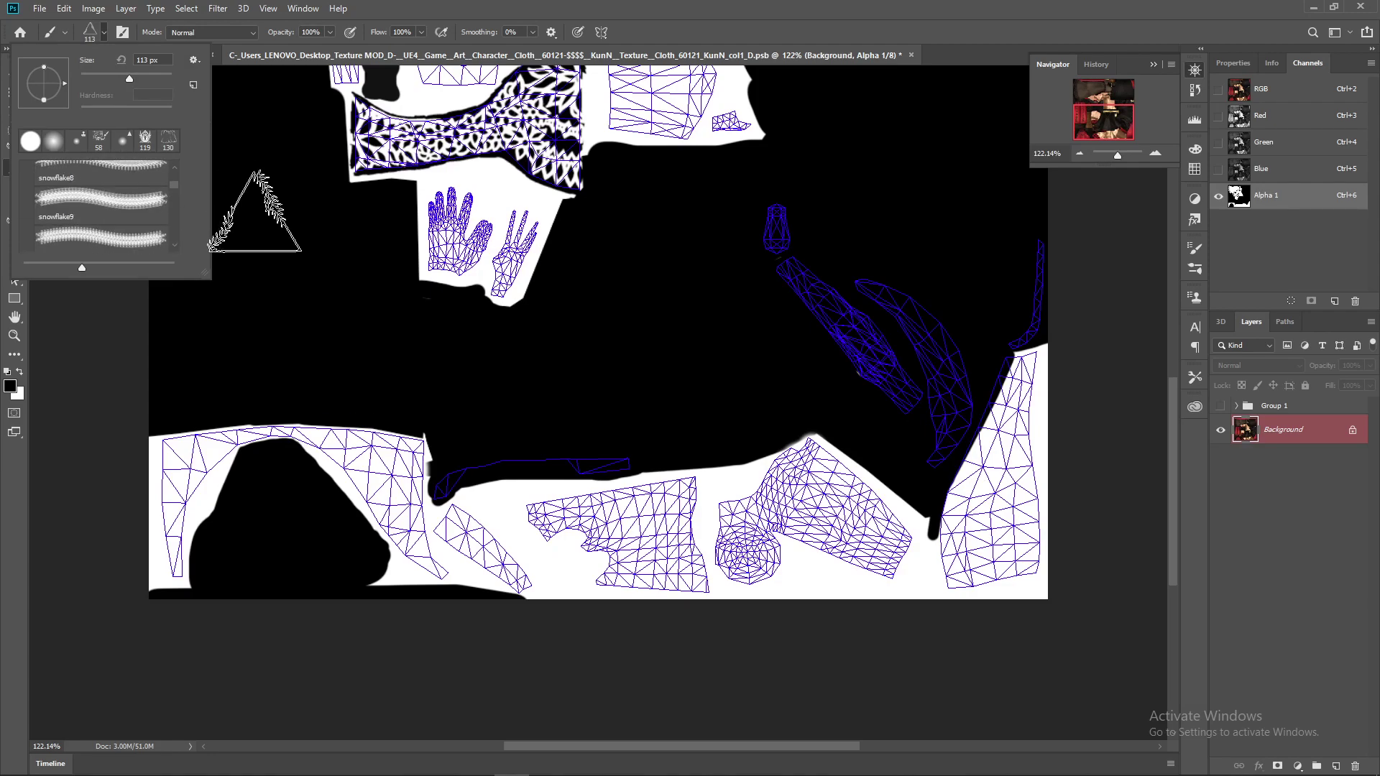
double_click(30, 139)
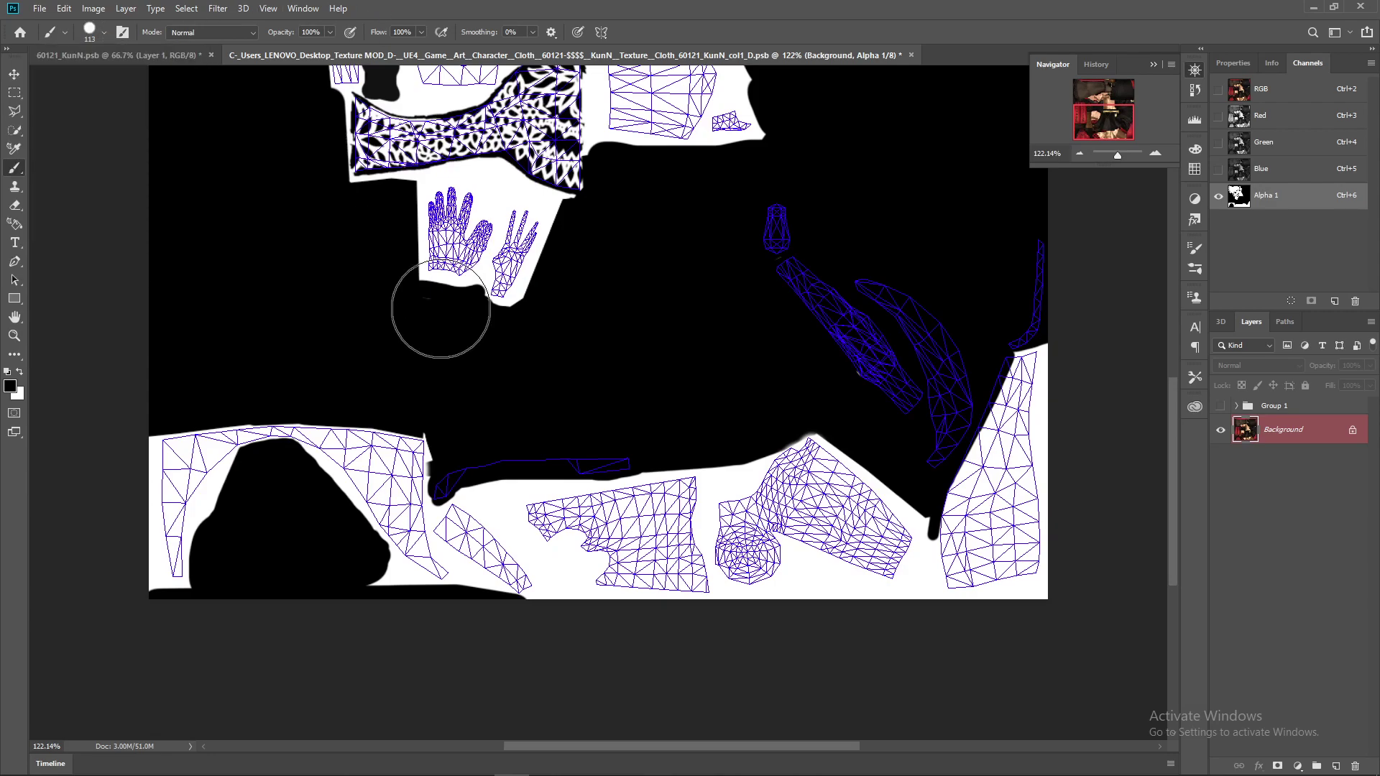
Set the brush size to 28 px and paint black around the small square UV island beside the large piece's lace hem
scroll(376, 321, up, 3)
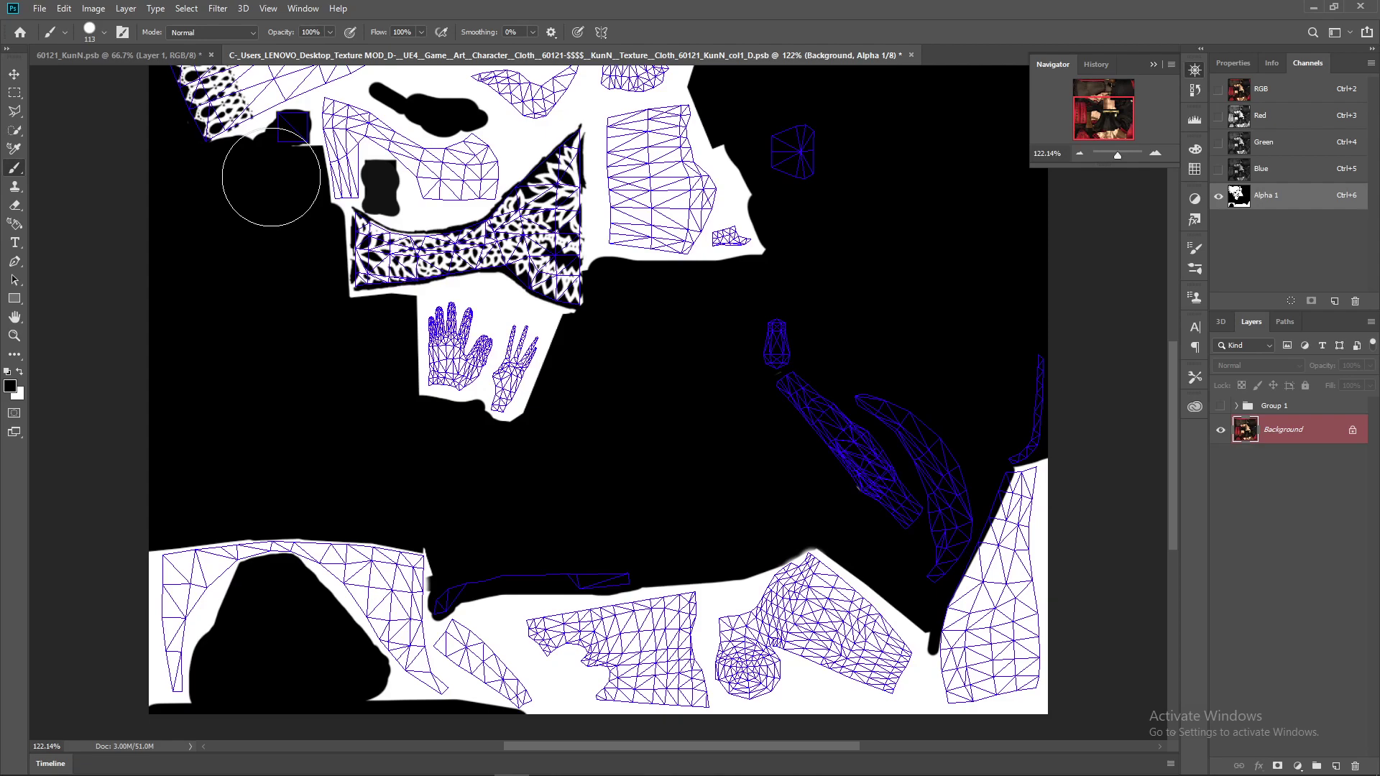
click(104, 32)
drag(130, 78, 97, 77)
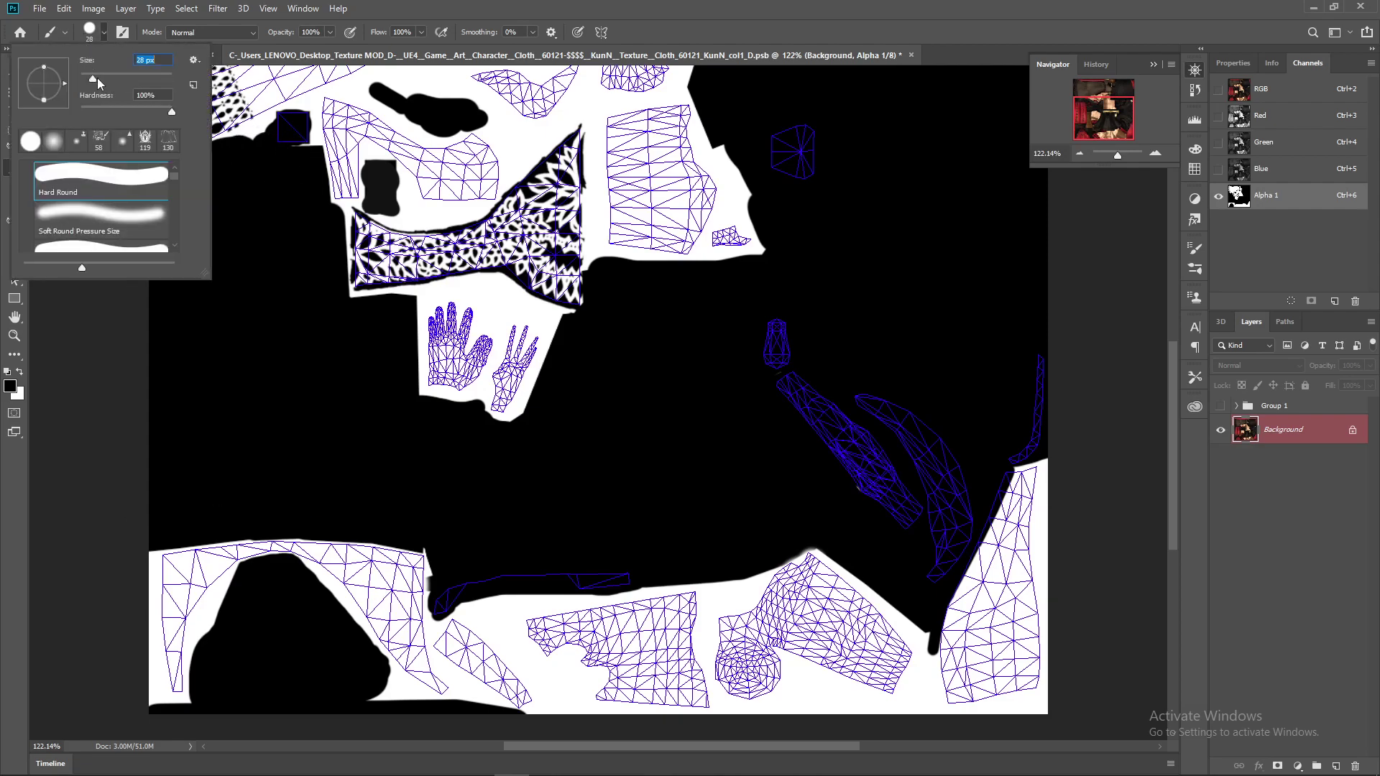
click(284, 128)
drag(299, 121, 232, 151)
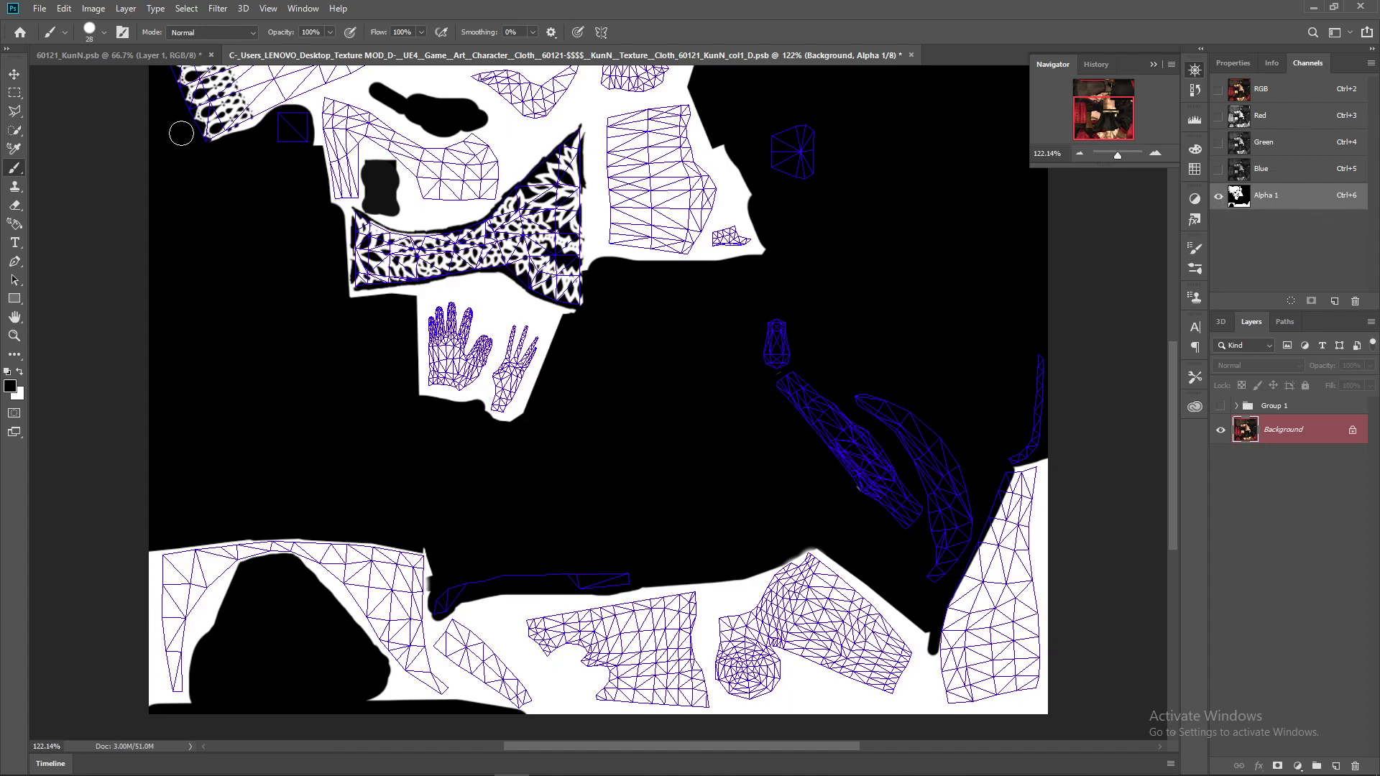
Show the RGB channels together with Alpha 1 for the whole texture and hide the UV overlays with the Move tool active
drag(1119, 154, 1115, 152)
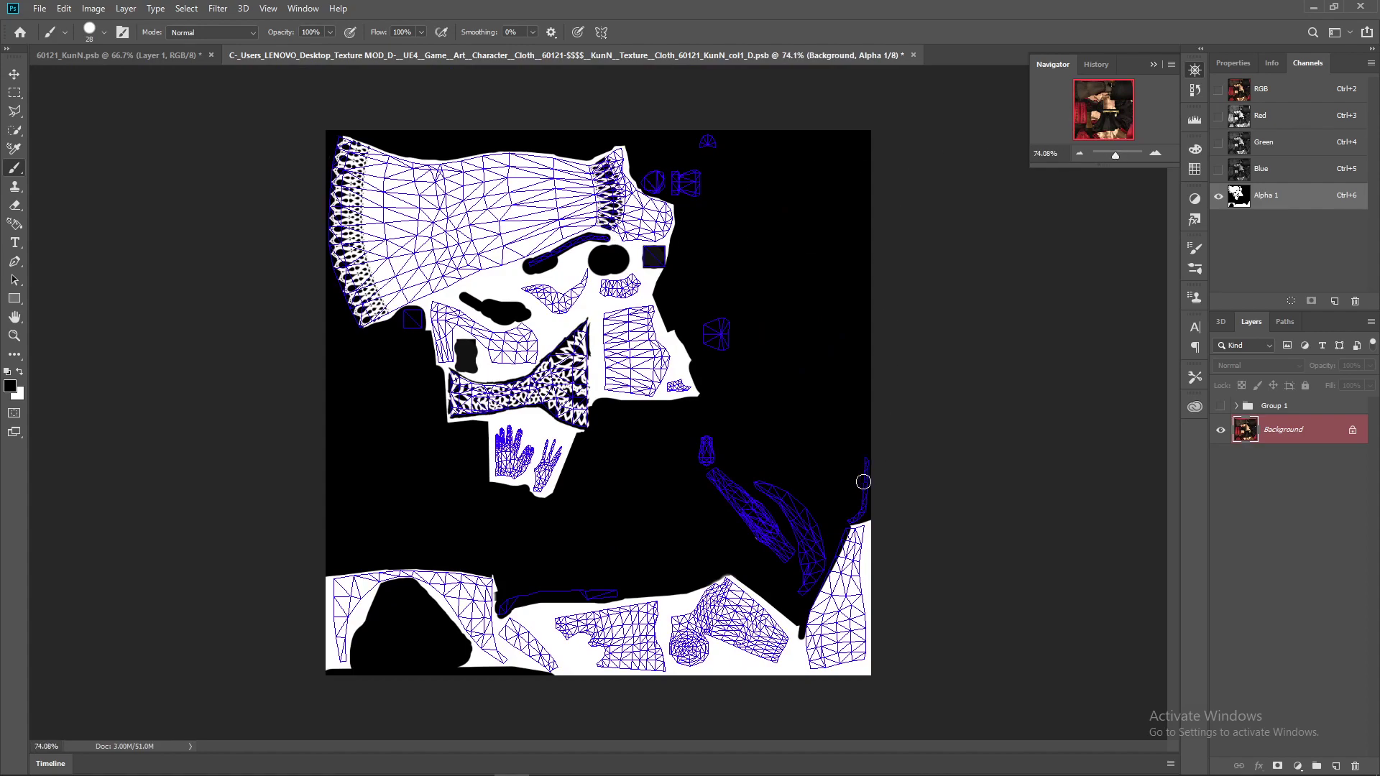
click(1219, 89)
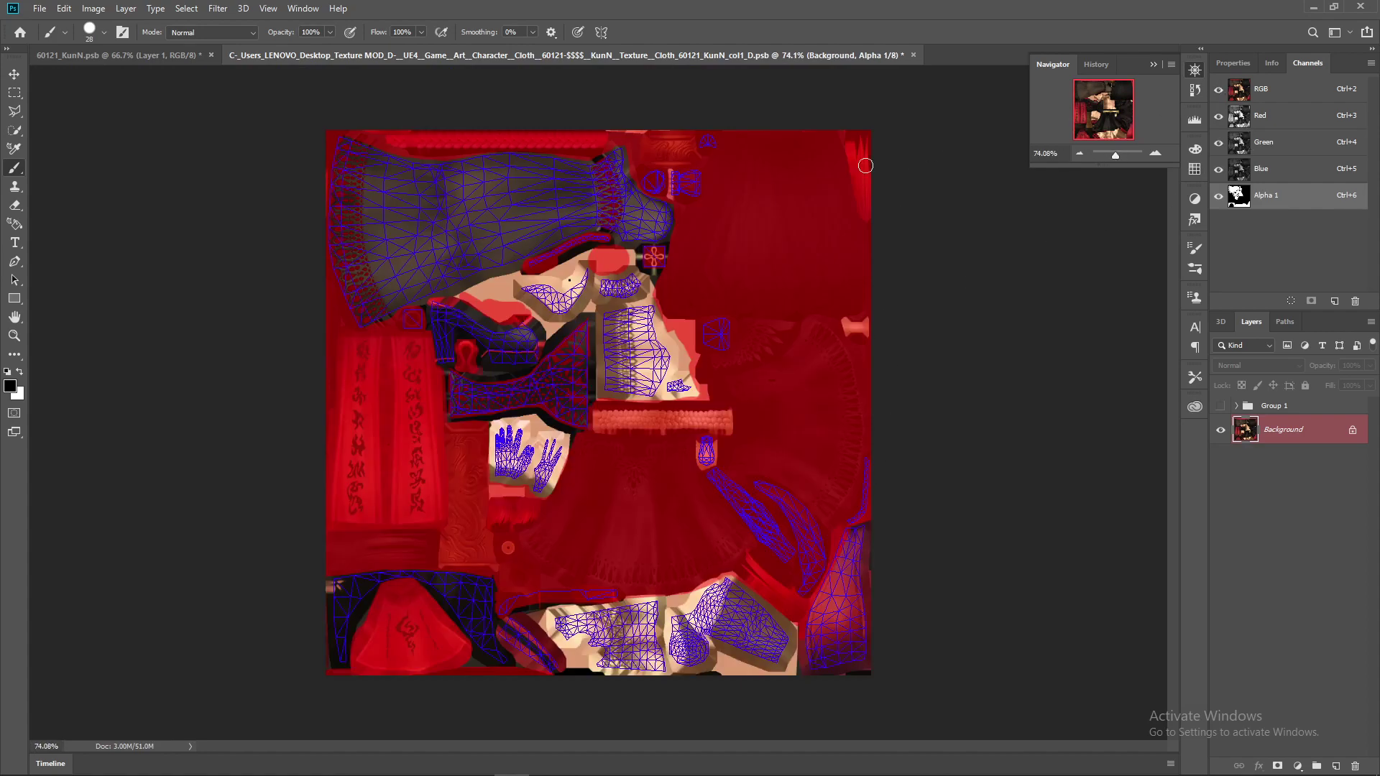
click(13, 74)
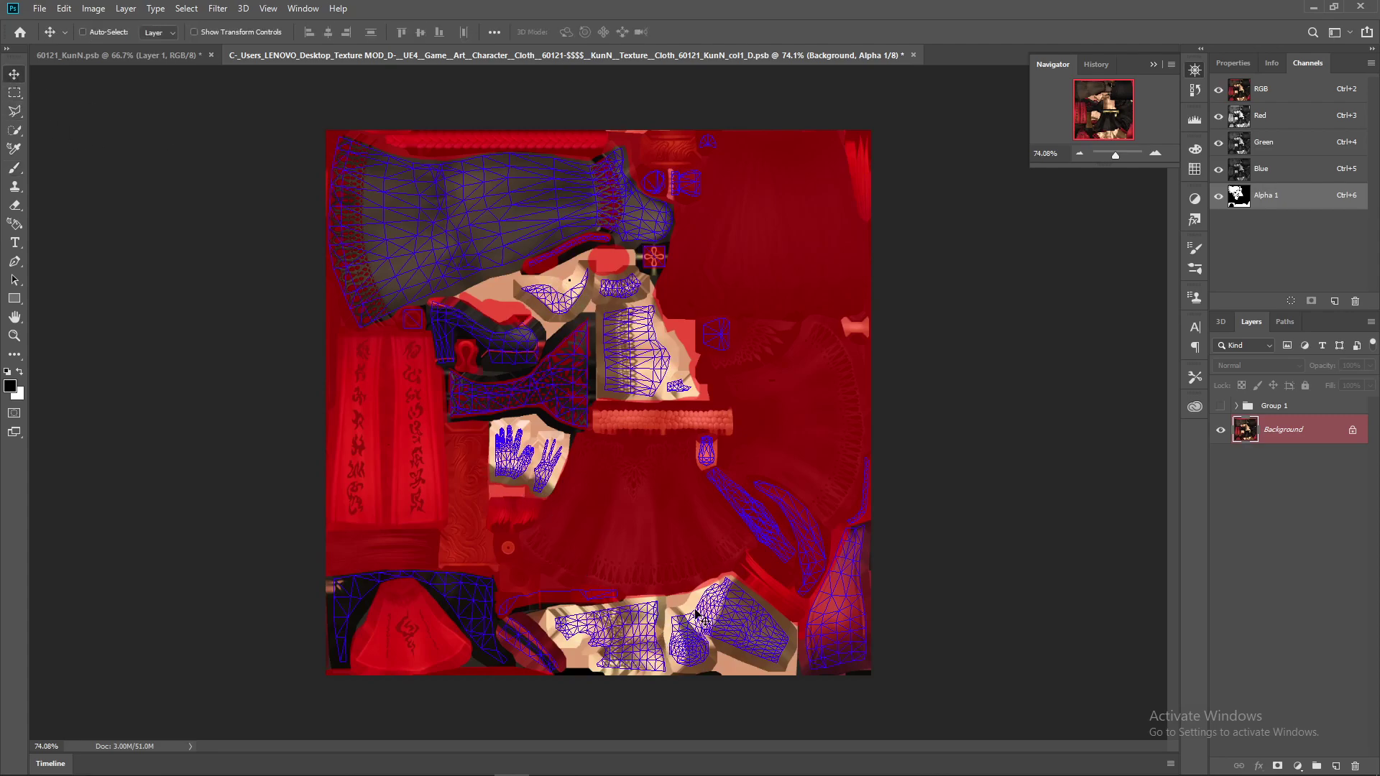
click(1233, 63)
click(1217, 248)
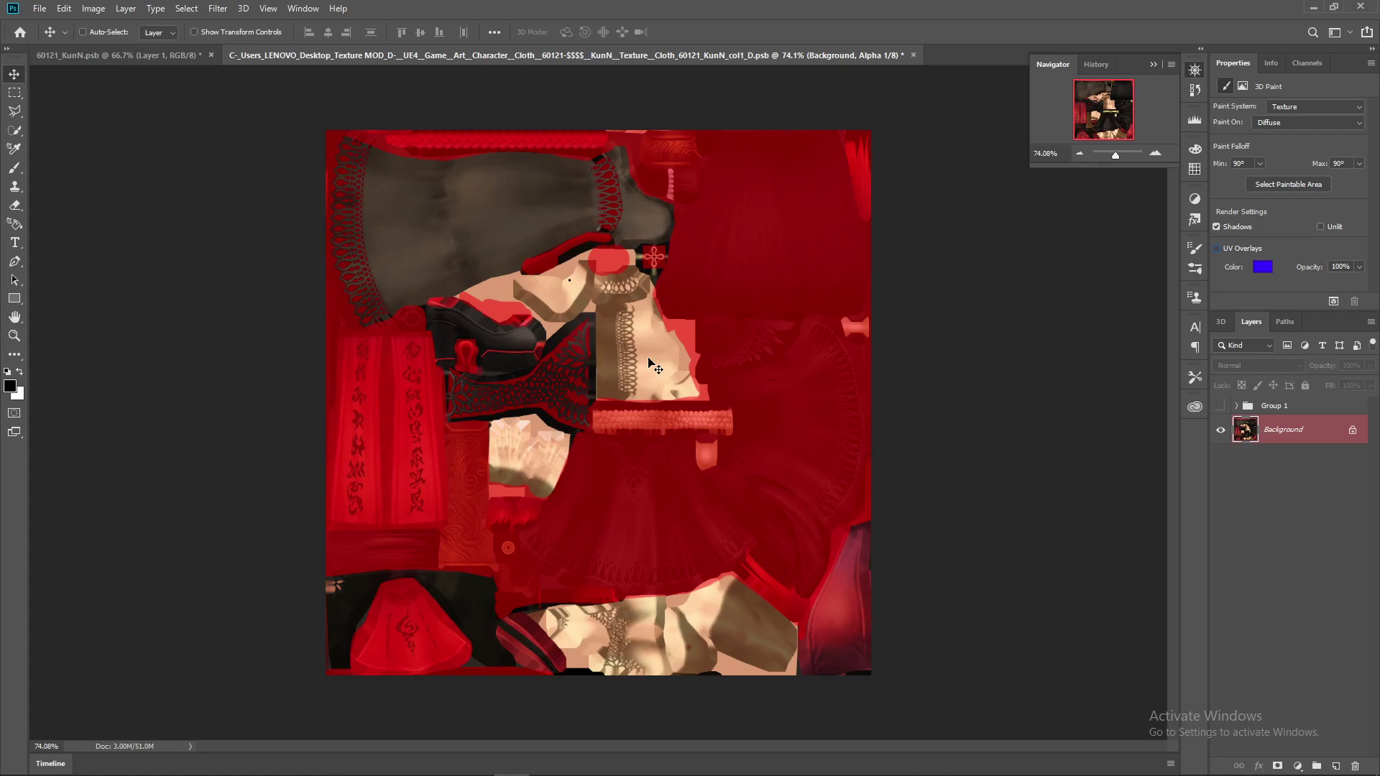
Turn the UV overlays back on and compare the texture with Group 1 shown and hidden
click(1307, 63)
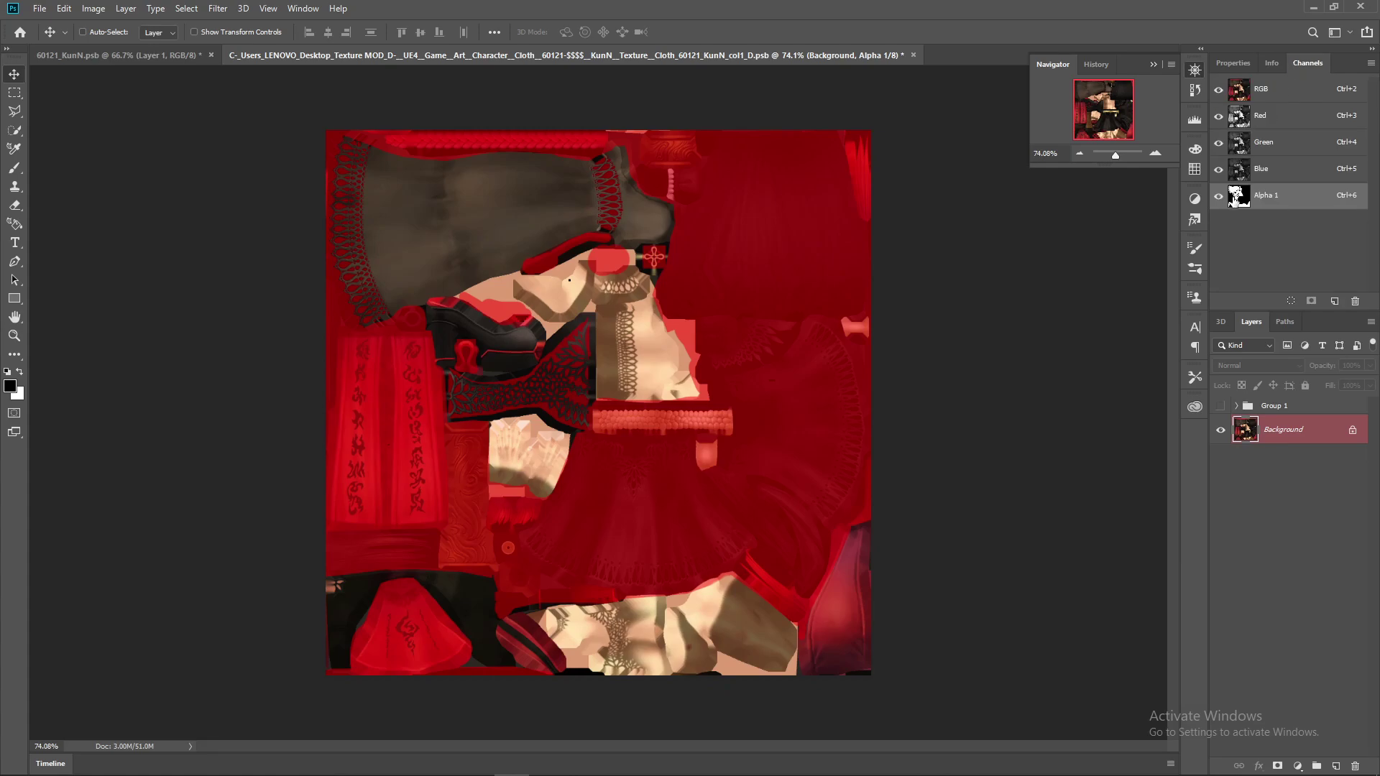
click(1231, 63)
click(1216, 248)
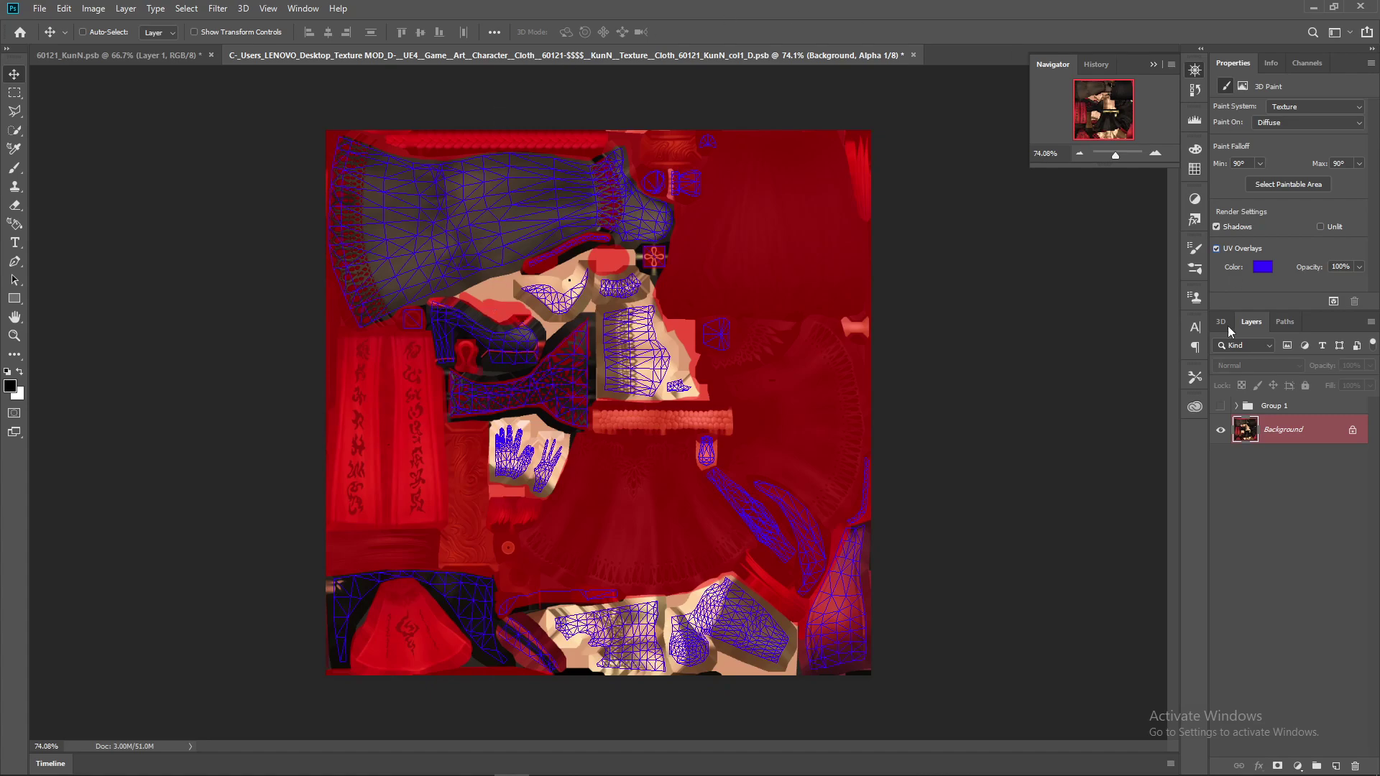
click(1222, 406)
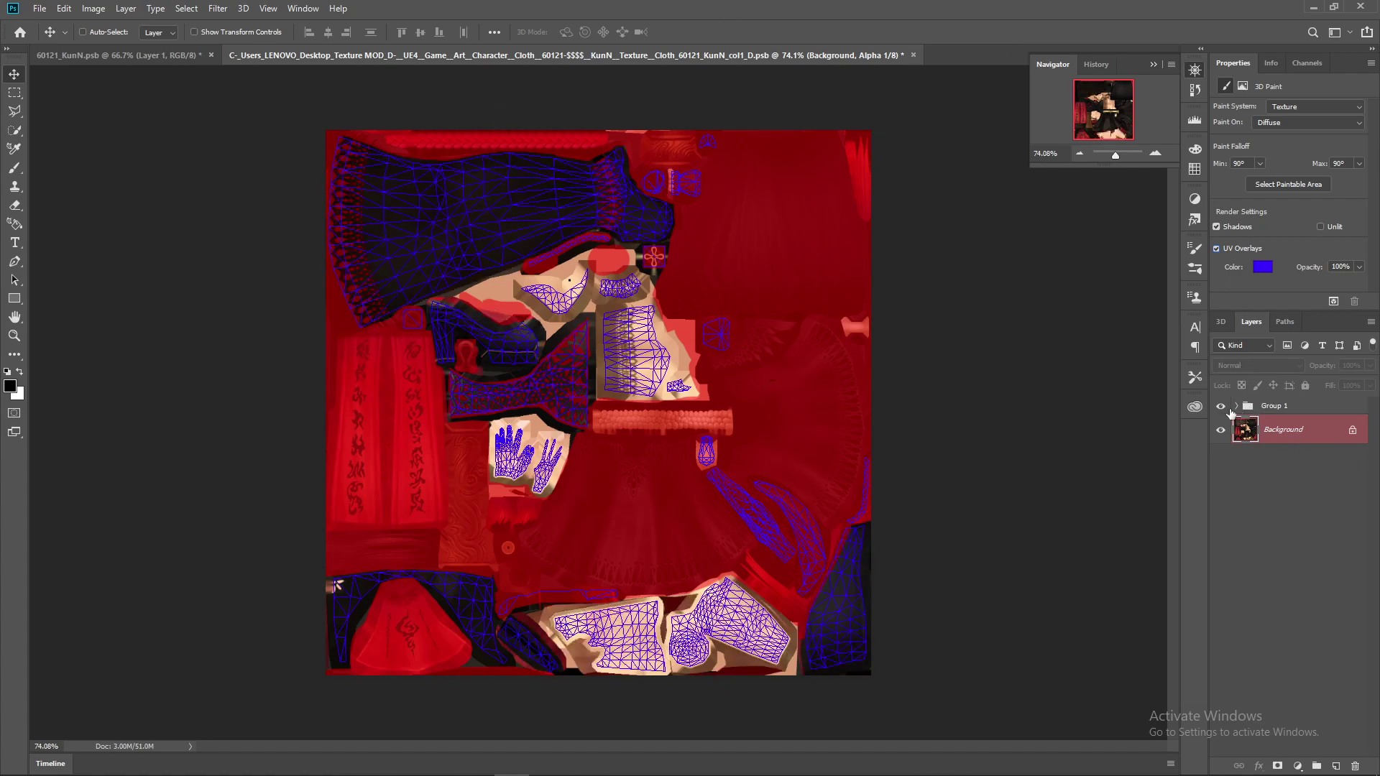
click(1221, 407)
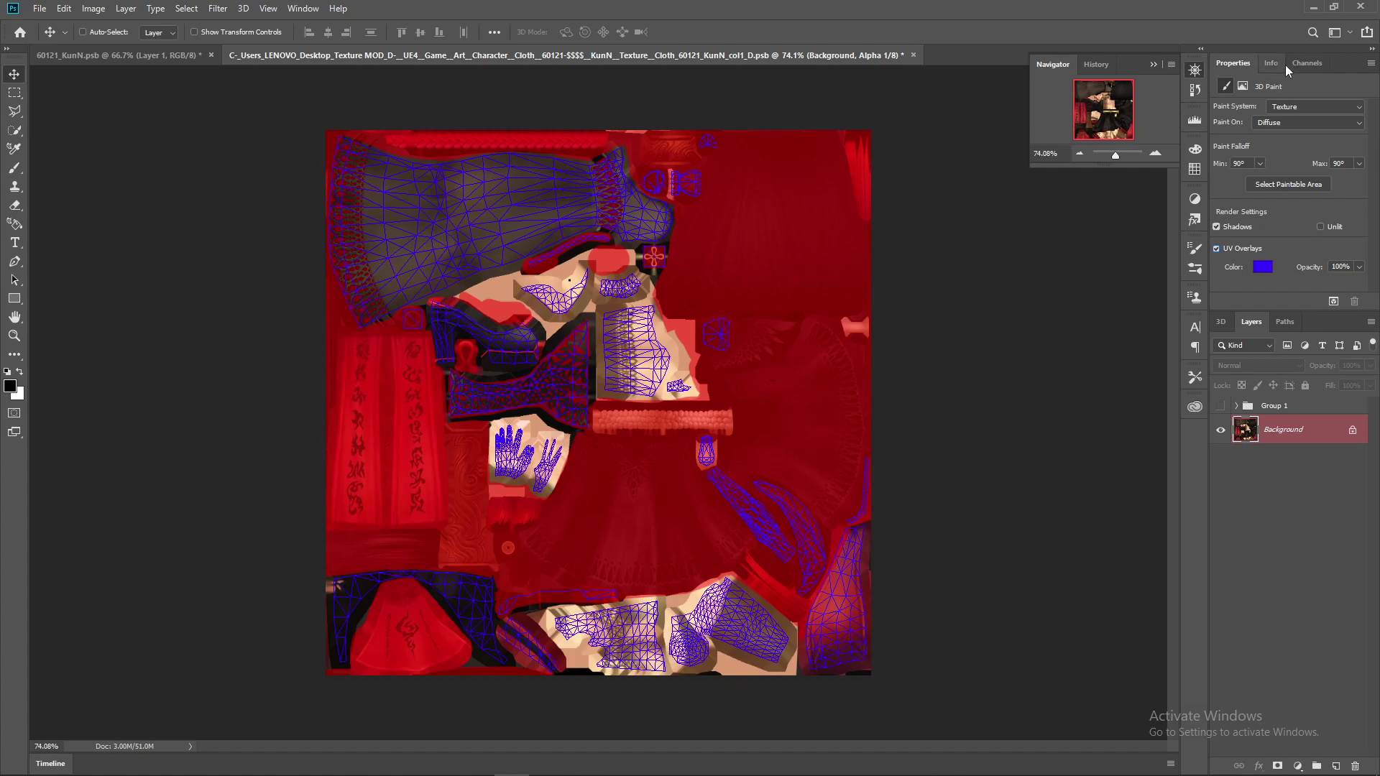
Hide Alpha 1 and the UV overlays, and make the RGB composite channel active
click(1306, 63)
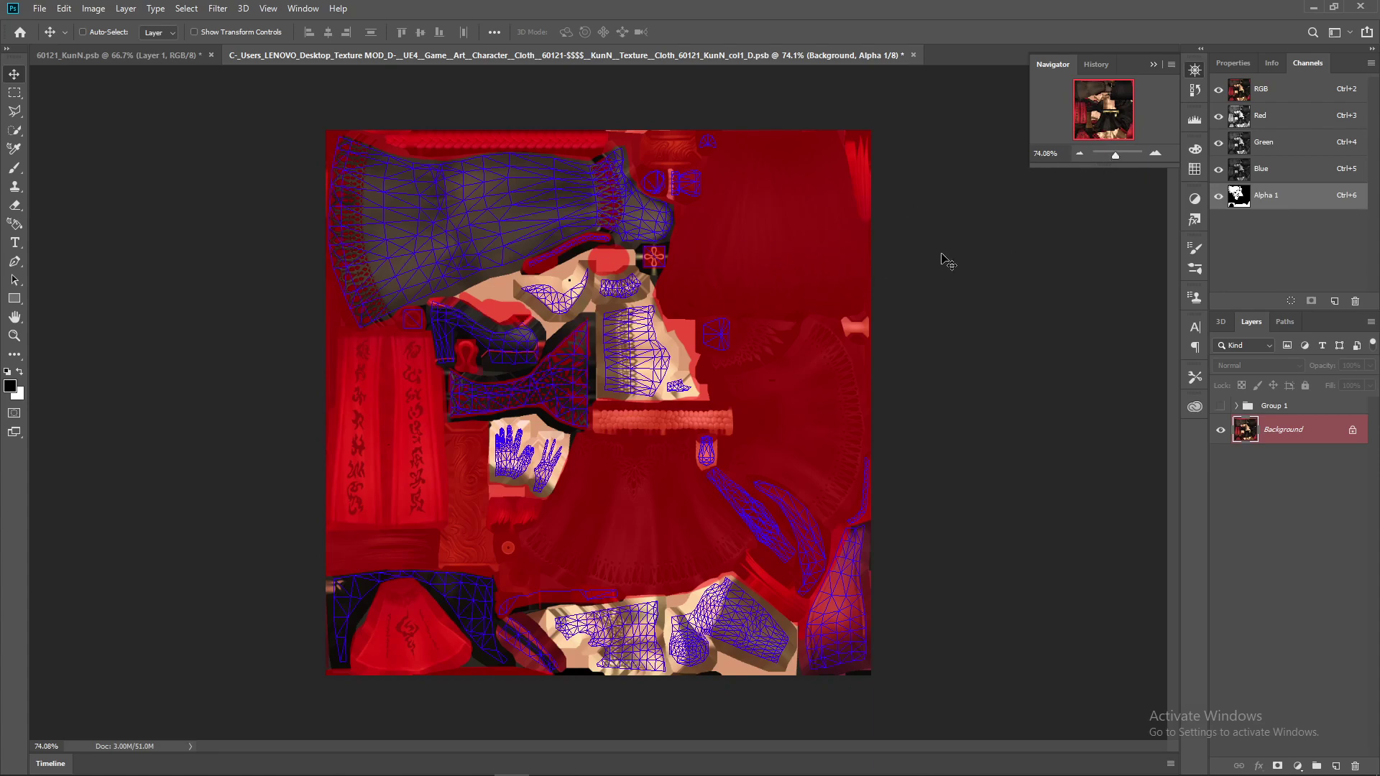
click(1218, 196)
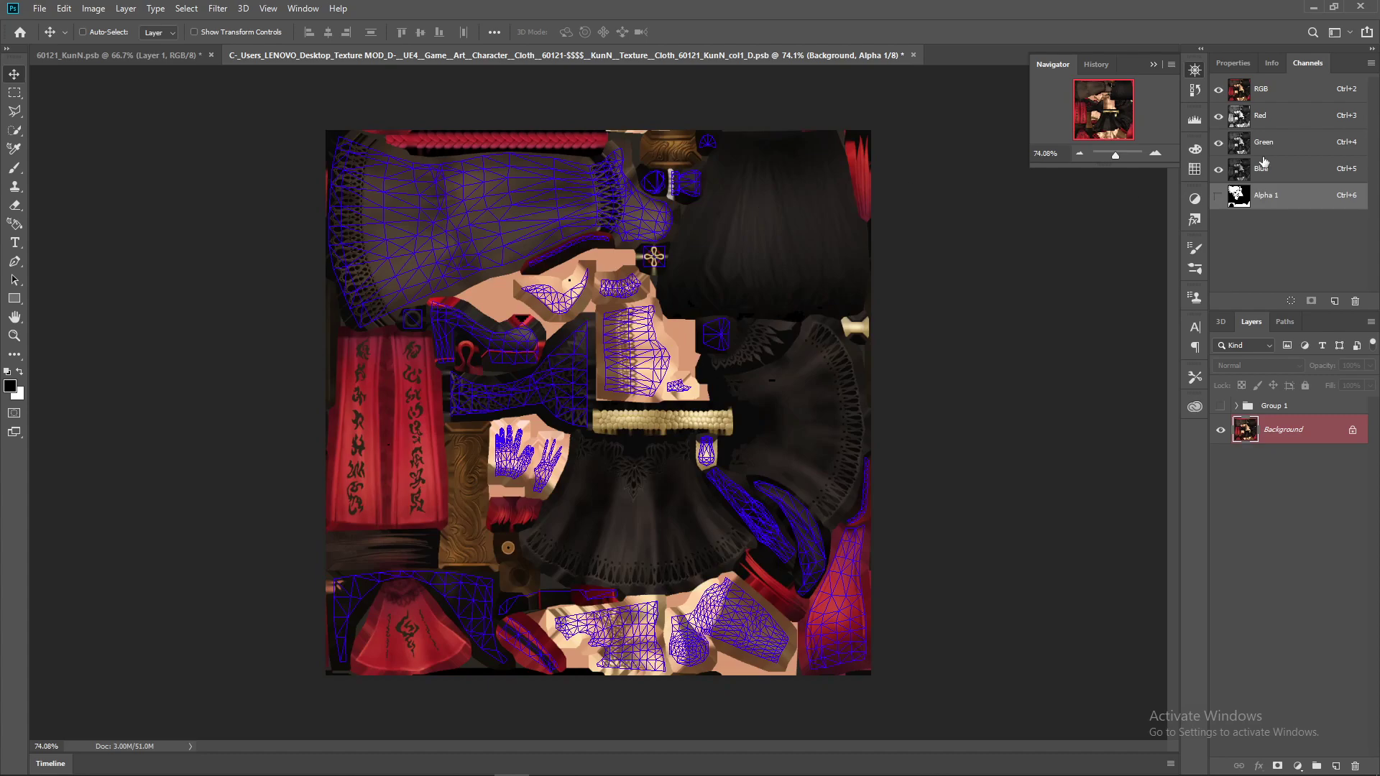
click(1233, 63)
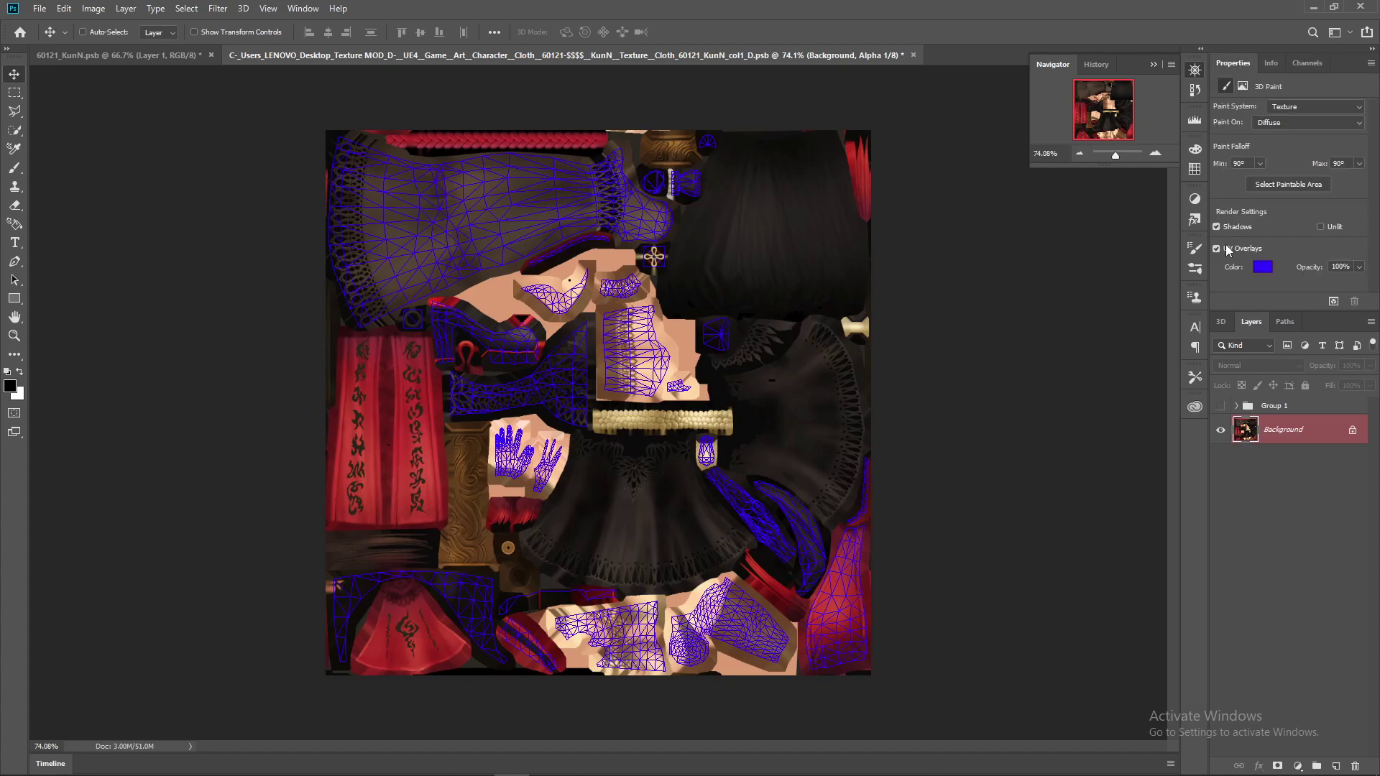
click(1217, 248)
drag(1116, 154, 1119, 151)
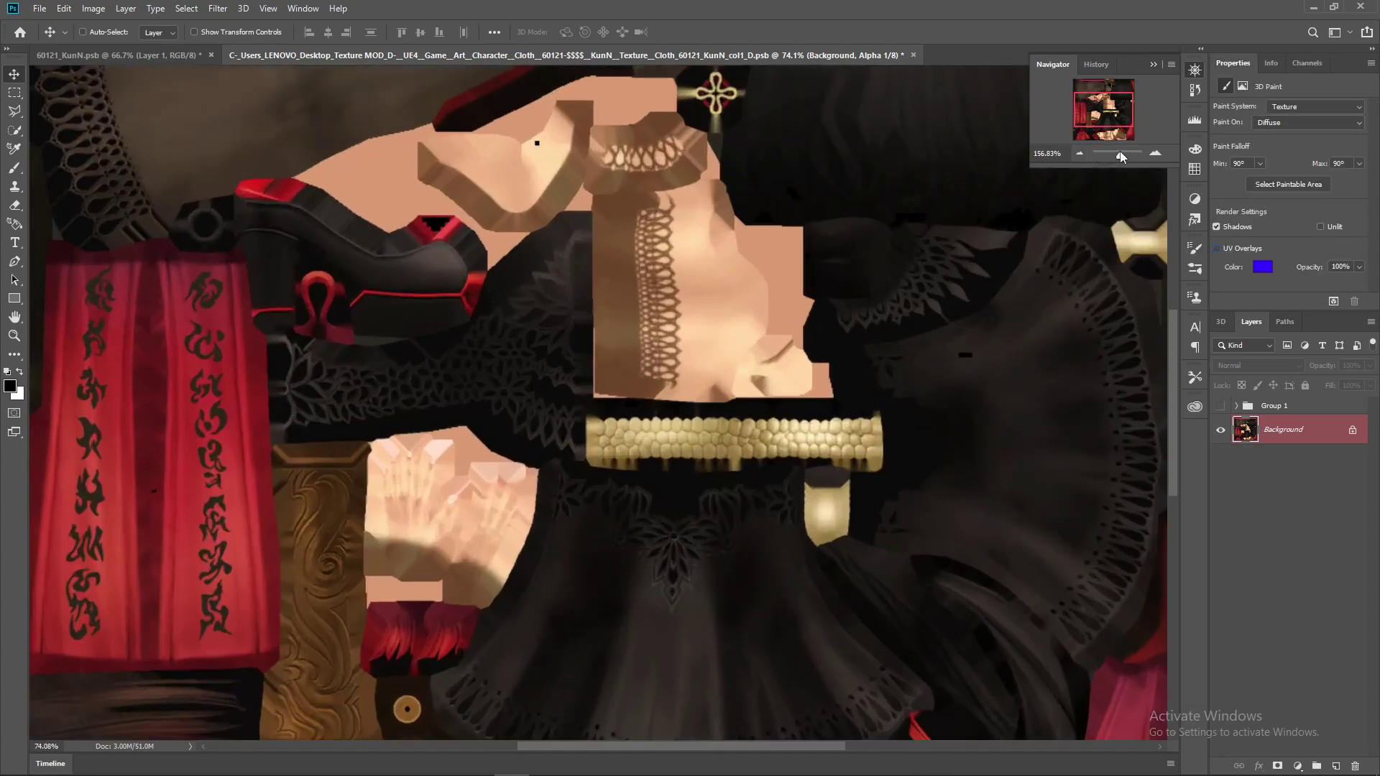
click(1298, 63)
click(1275, 91)
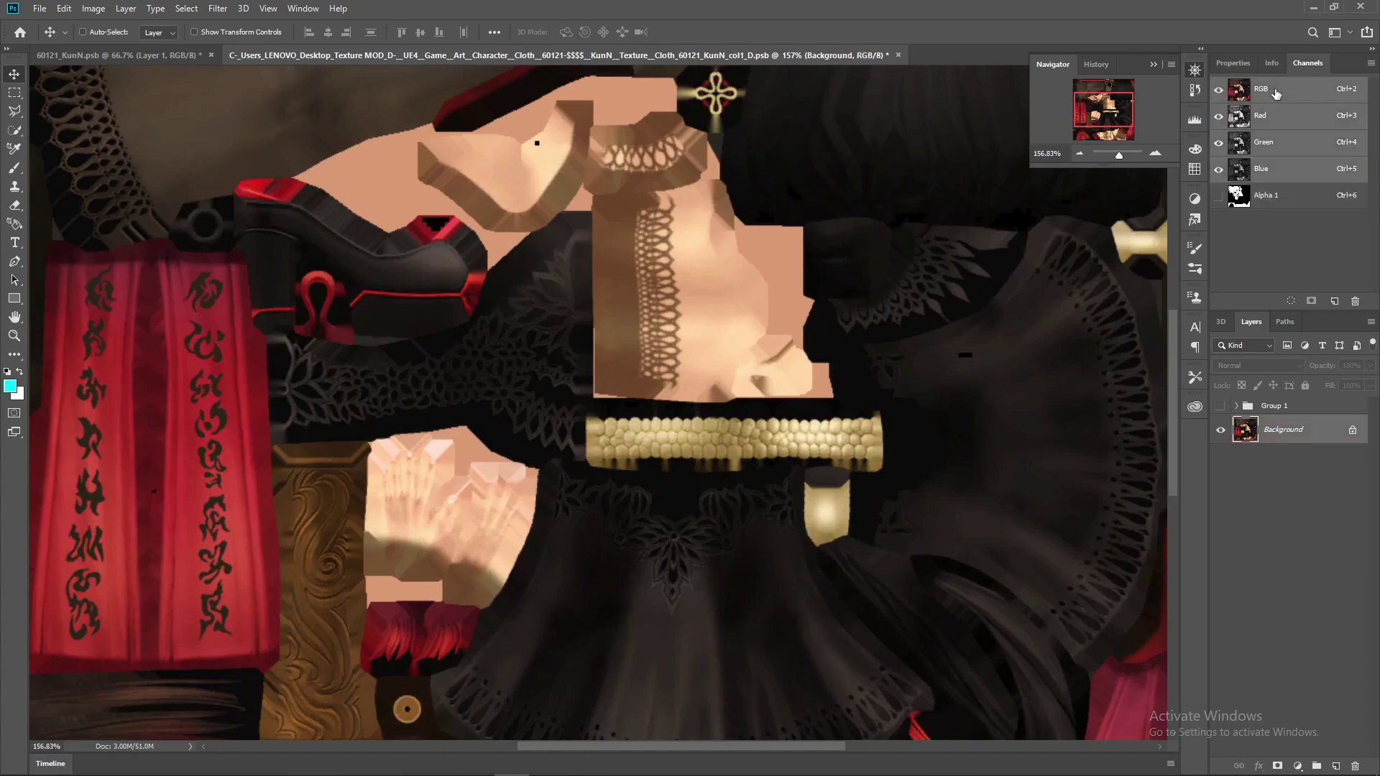
Bring the whole texture into view, activate the Polygonal Lasso tool, and turn on the UV overlays
scroll(505, 333, up, 8)
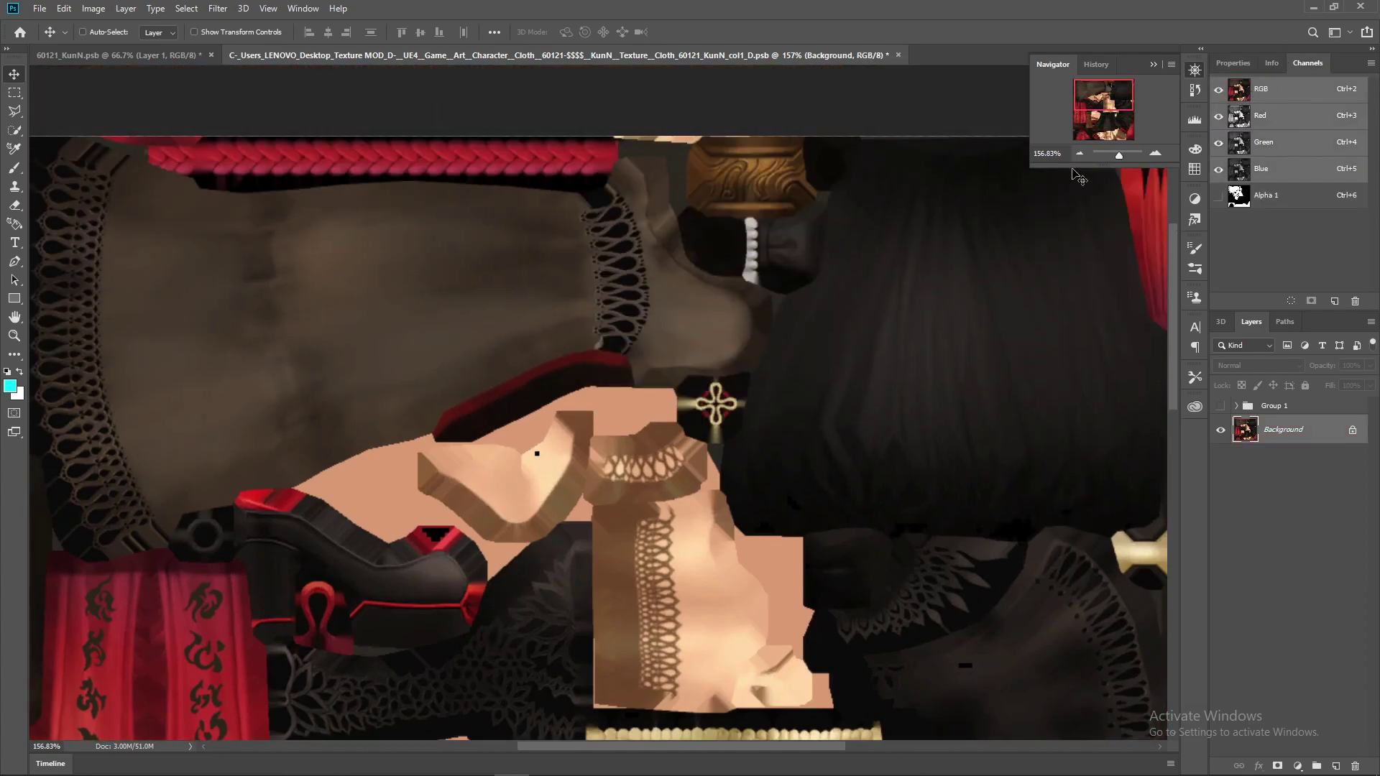
drag(1120, 154, 1115, 154)
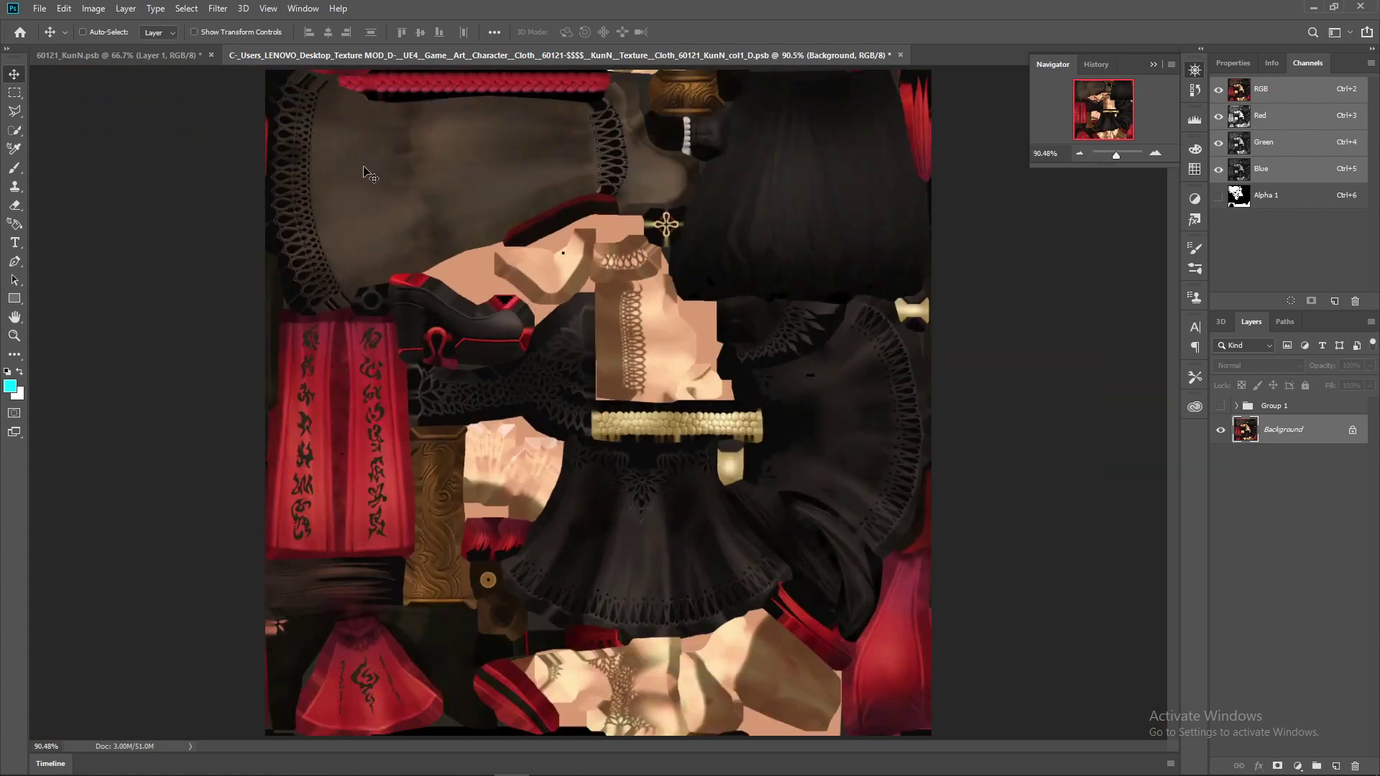
click(14, 111)
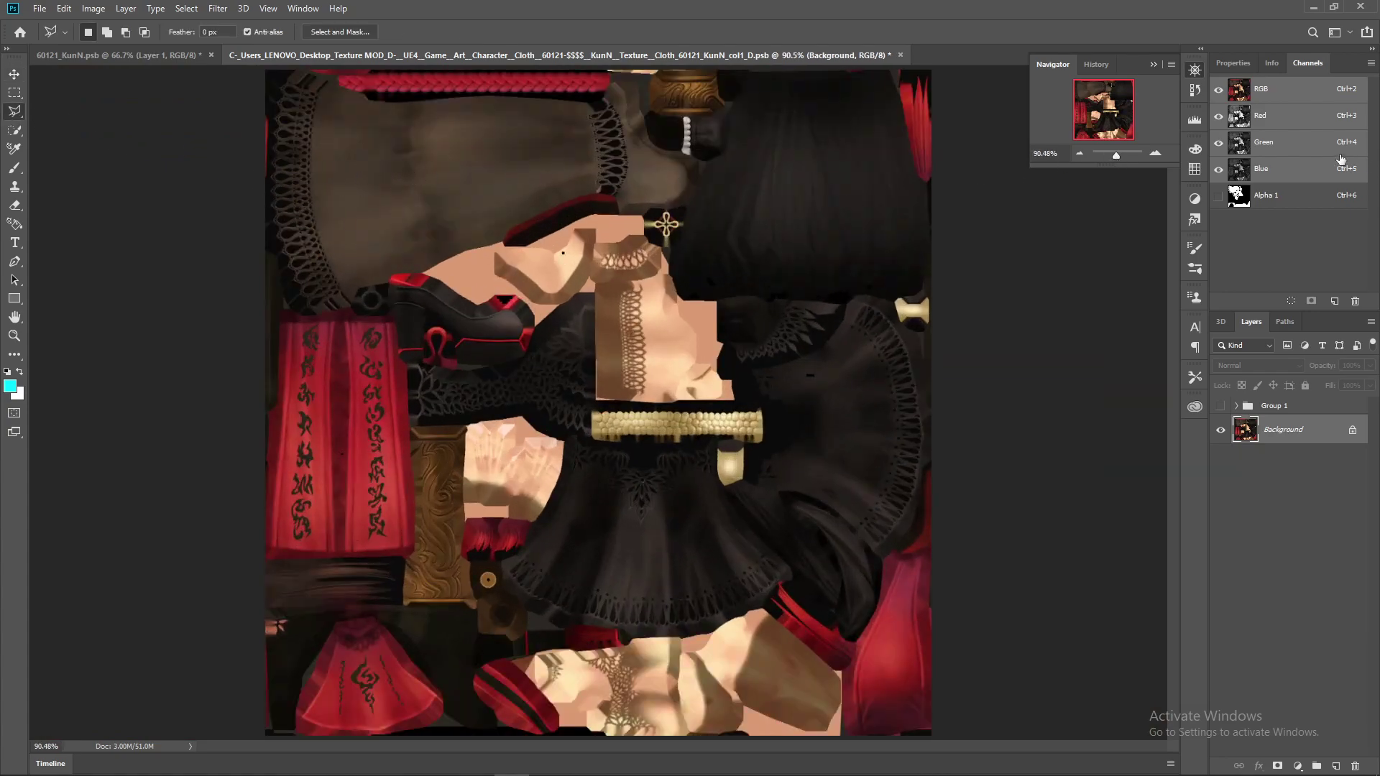
click(1232, 63)
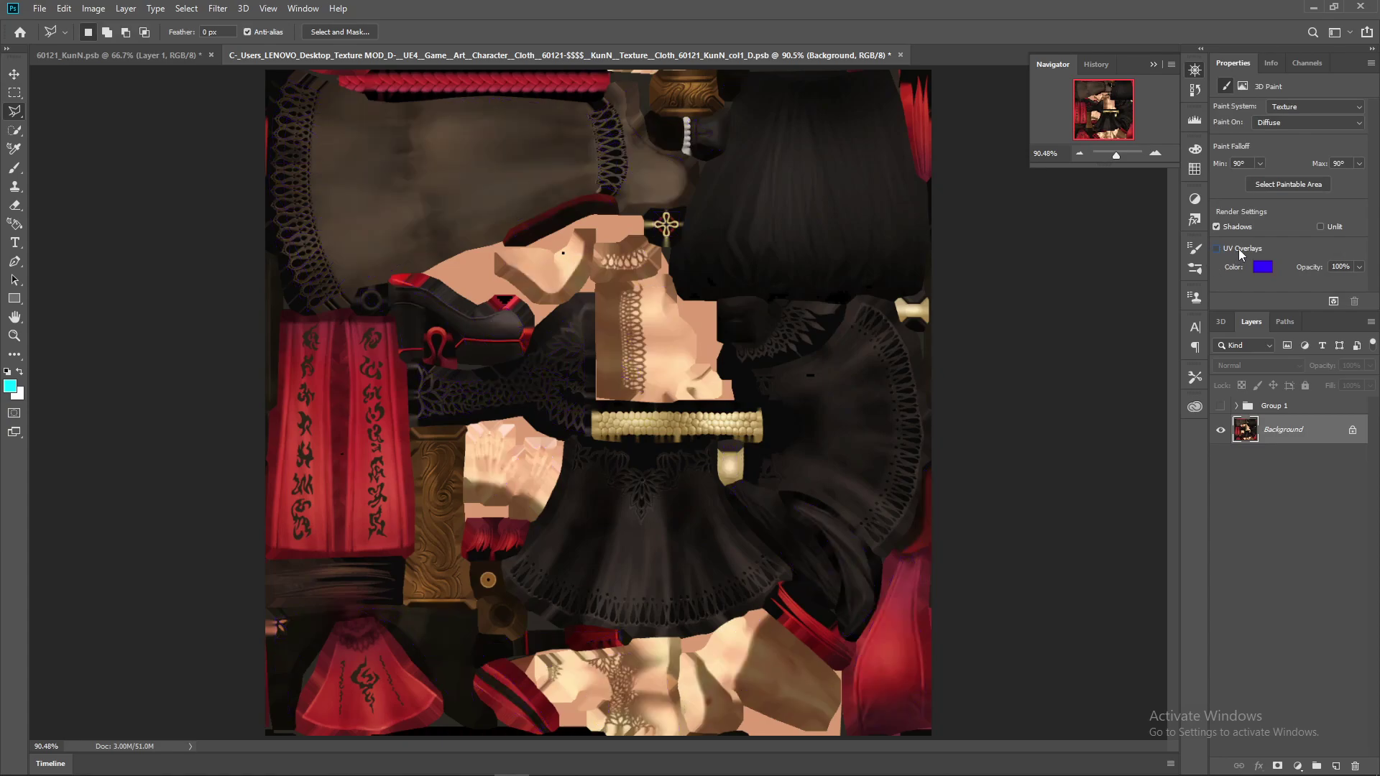
click(1217, 248)
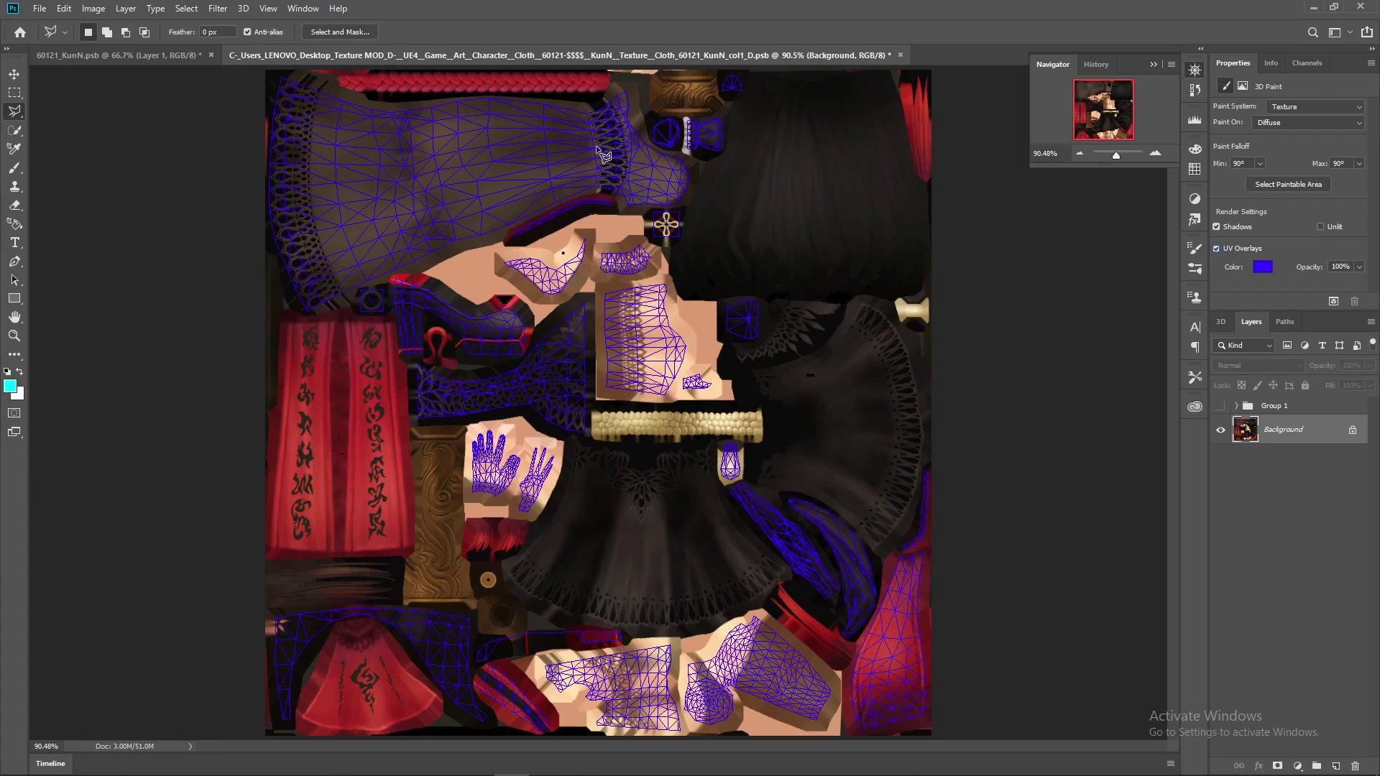
click(263, 75)
click(293, 71)
key(Escape)
Outline the large brown lace-trimmed piece along its UV island with the Polygonal Lasso and copy it to a new layer
right_click(13, 118)
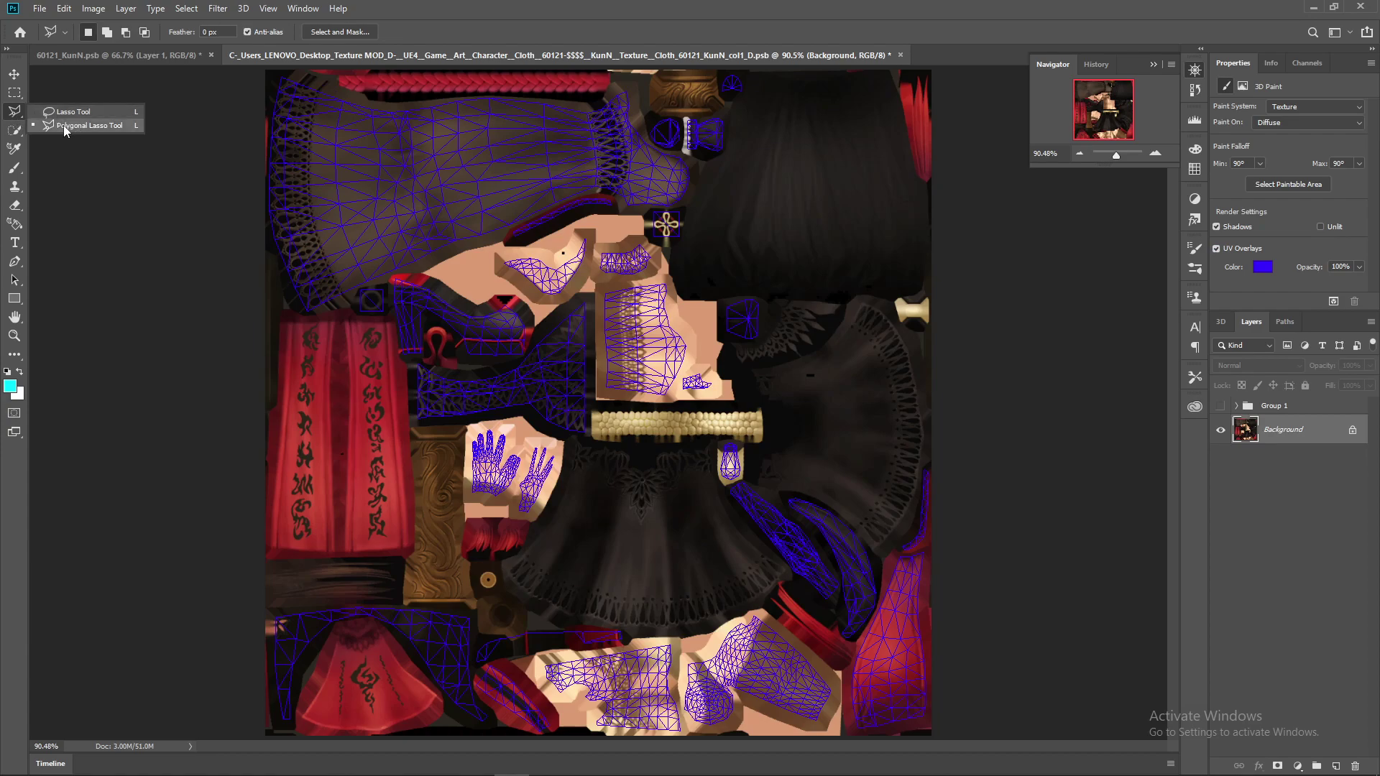
click(263, 81)
click(240, 141)
click(251, 262)
click(302, 312)
click(317, 316)
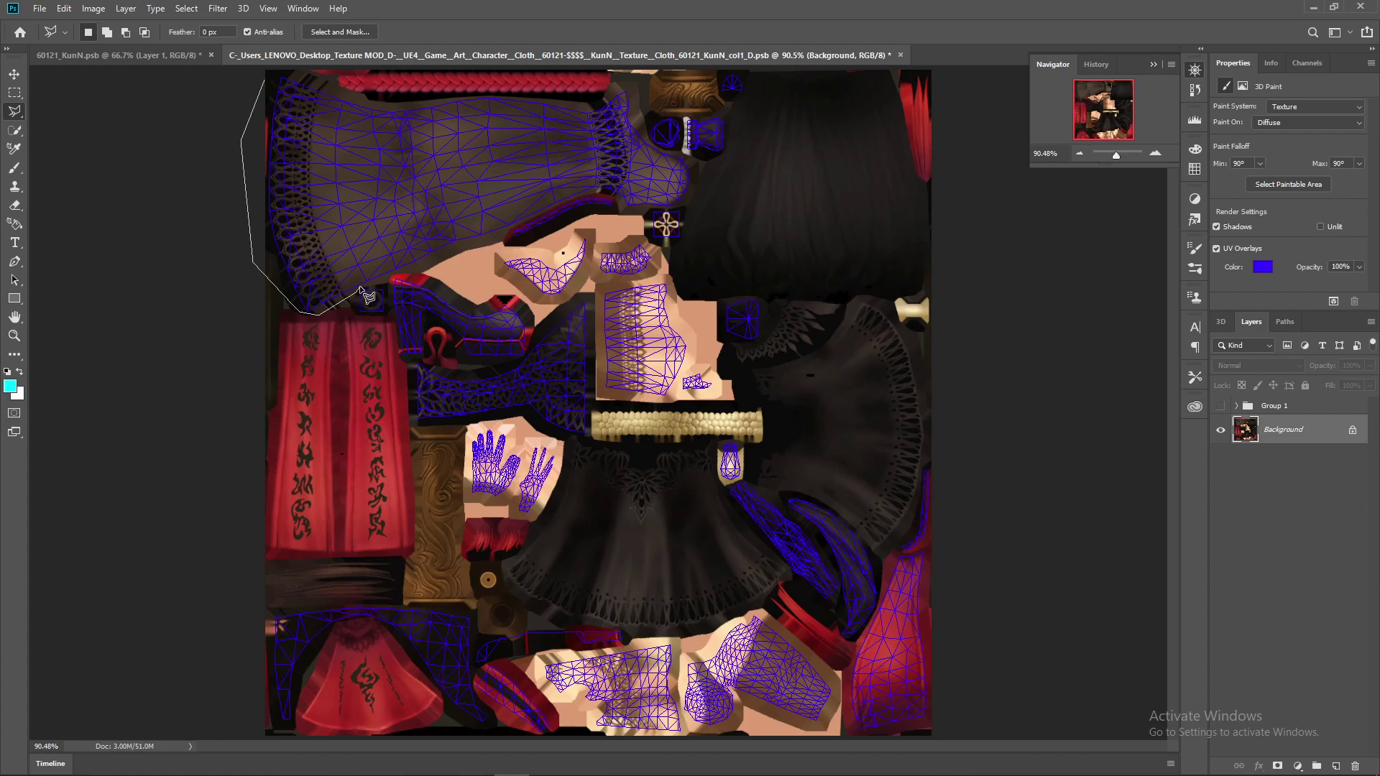
click(363, 289)
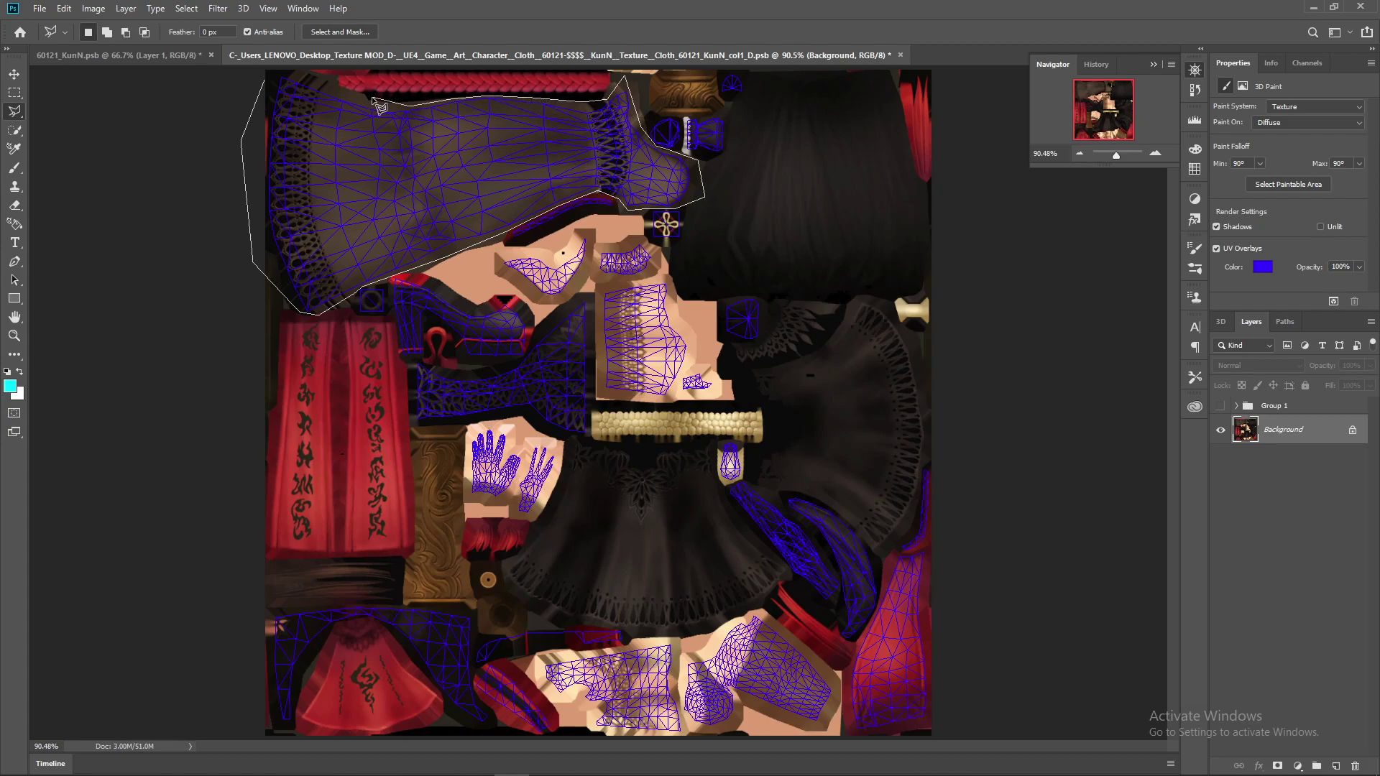
click(266, 74)
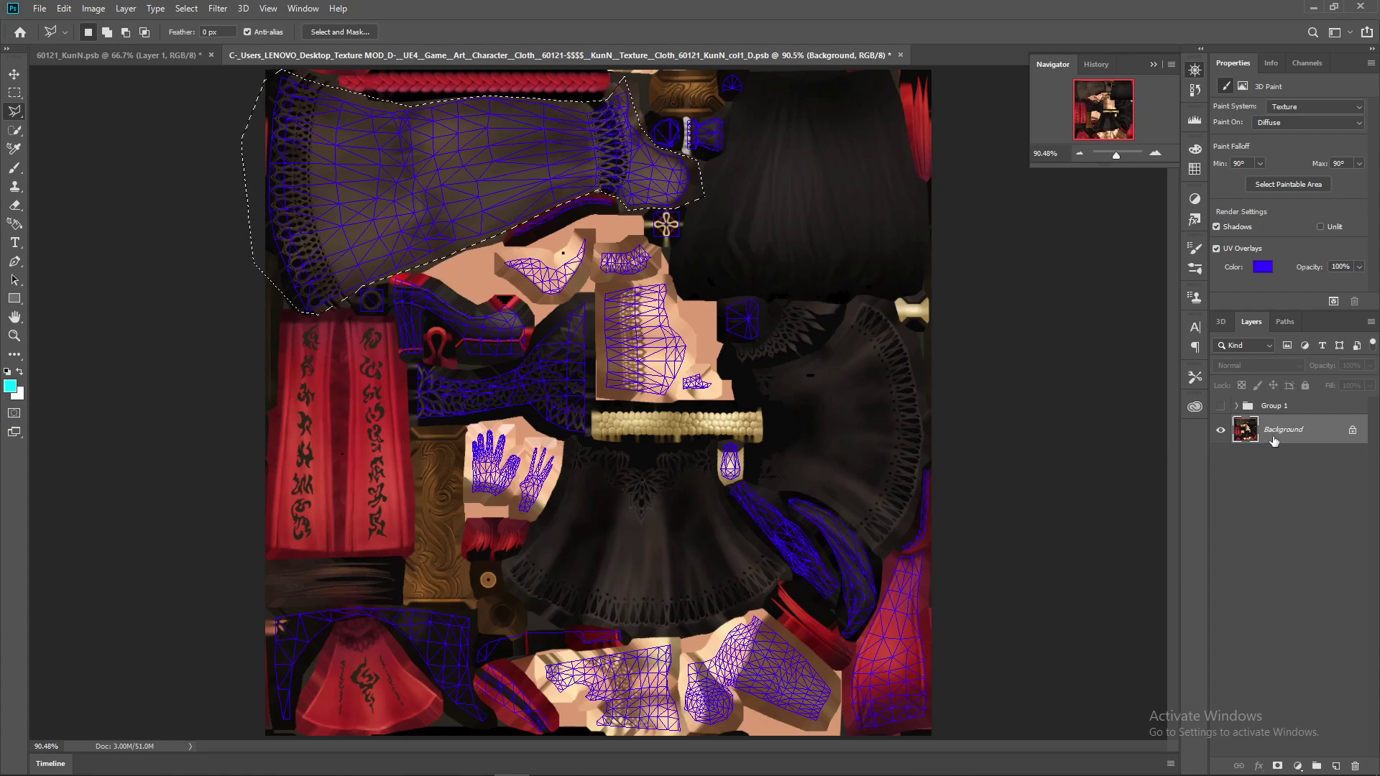
key(ctrl+j)
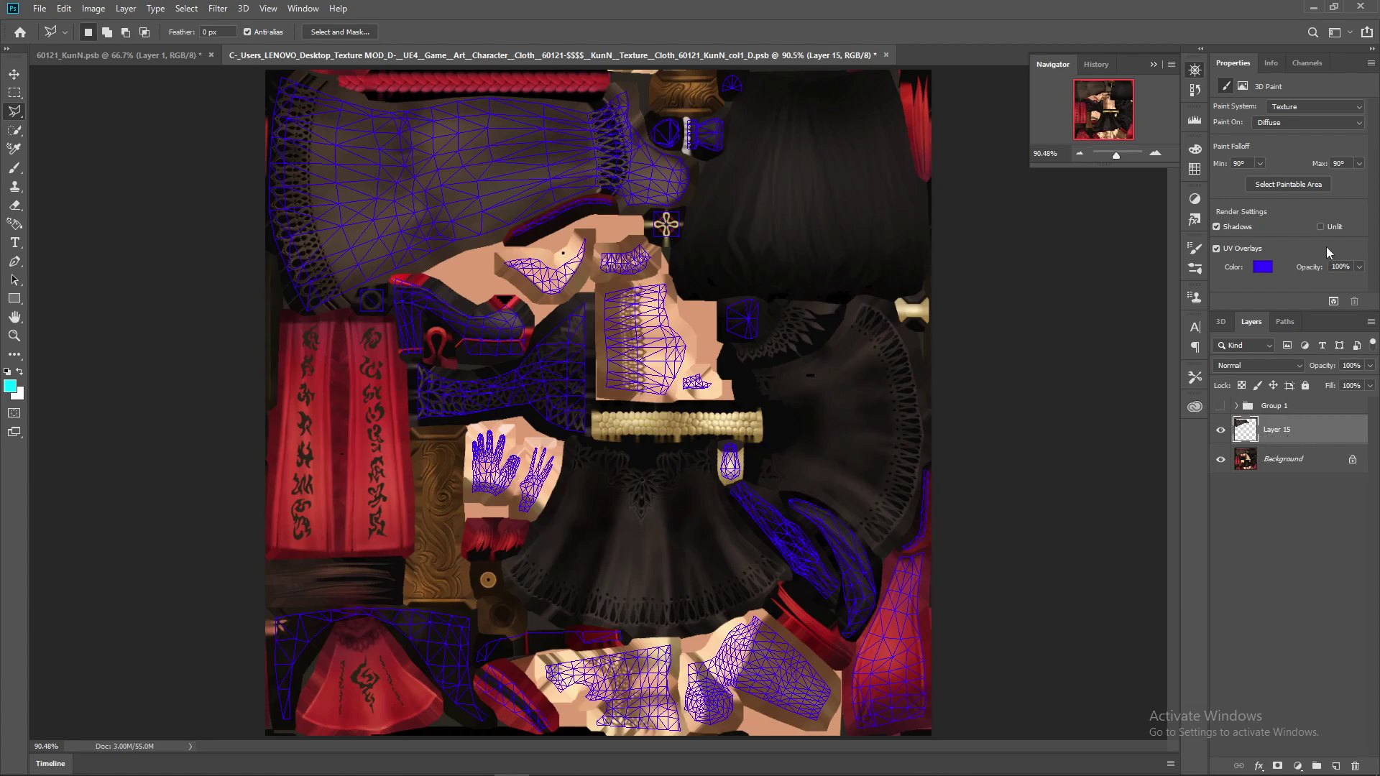
Hide the UV overlays, load the copied piece's pixels as a selection, and make the Background layer active
click(1217, 248)
right_click(1242, 416)
click(1257, 476)
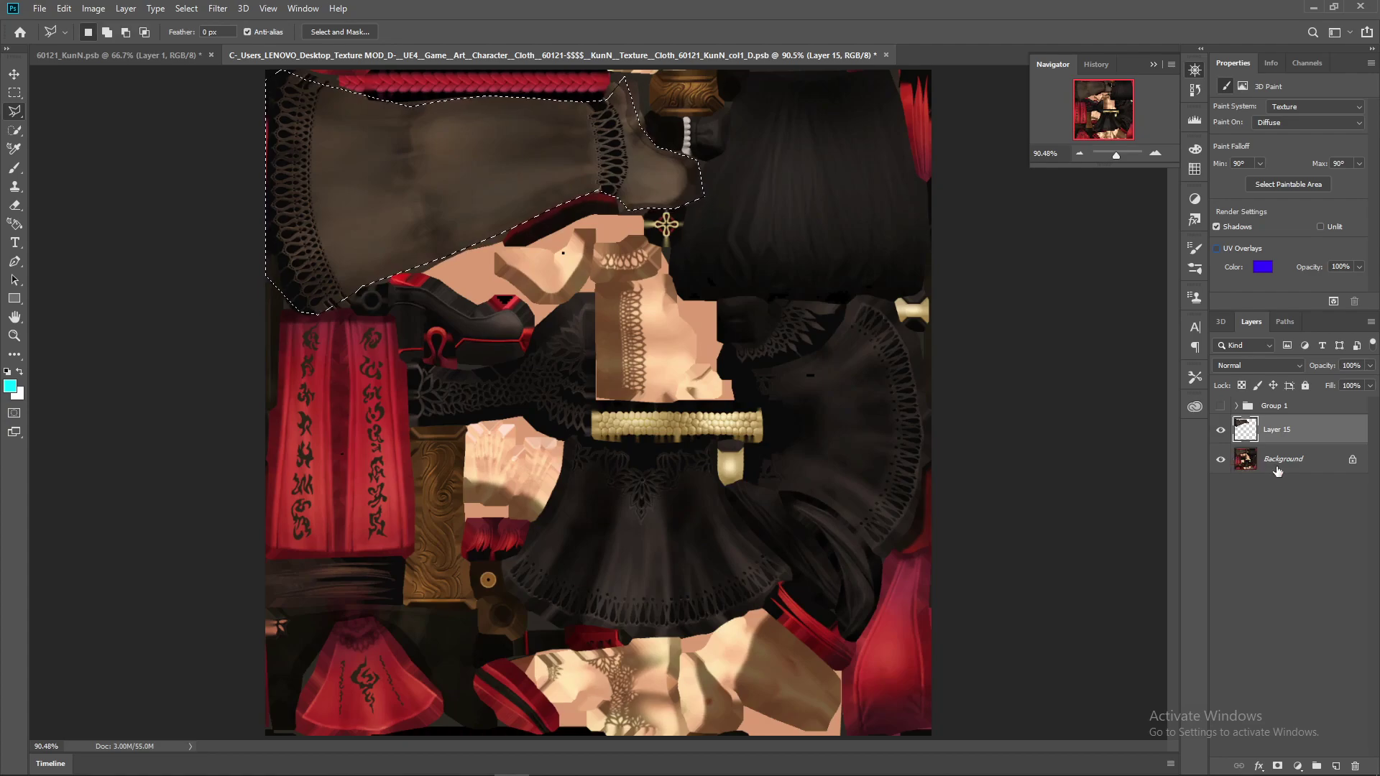
click(1269, 464)
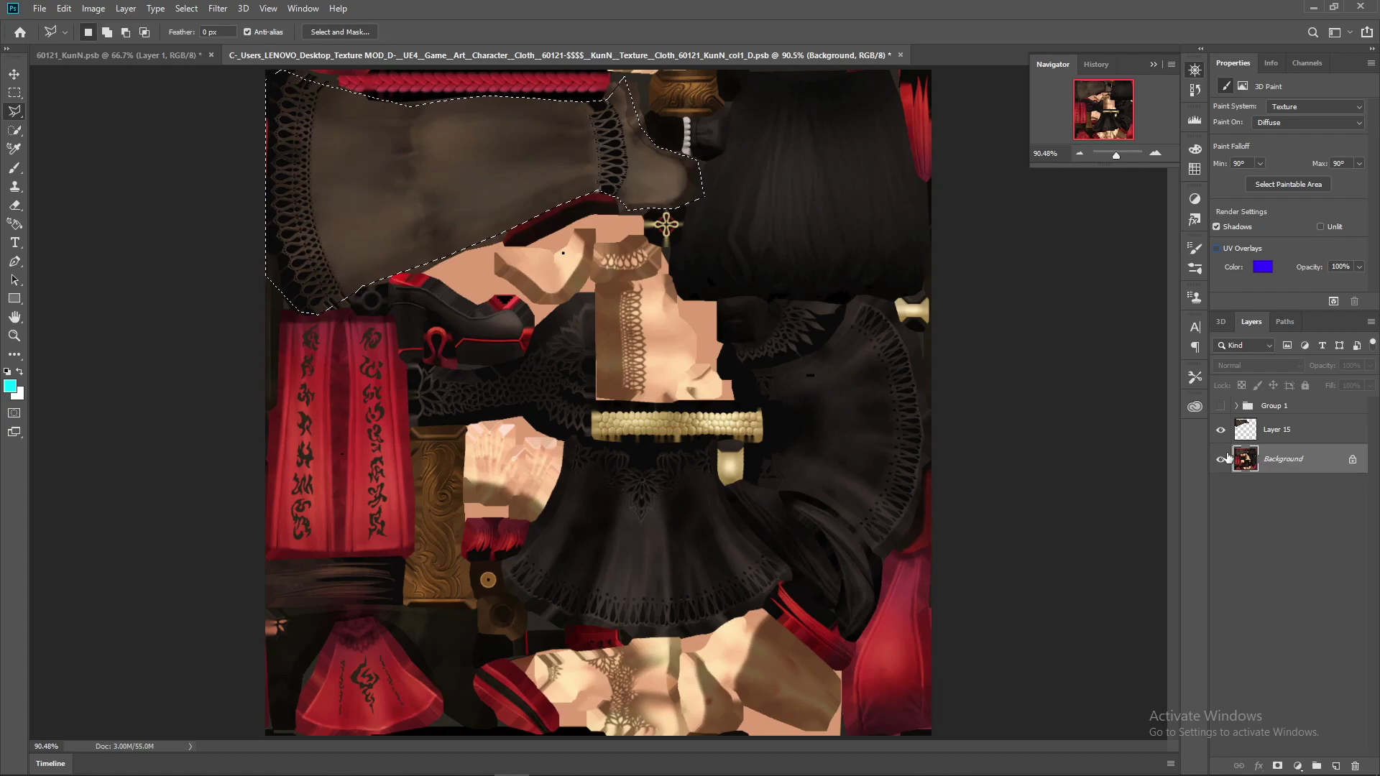
On Layer 15, set the foreground color to ff0000 and paint the whole selected lace-trimmed piece red with an enlarged brush
click(1307, 433)
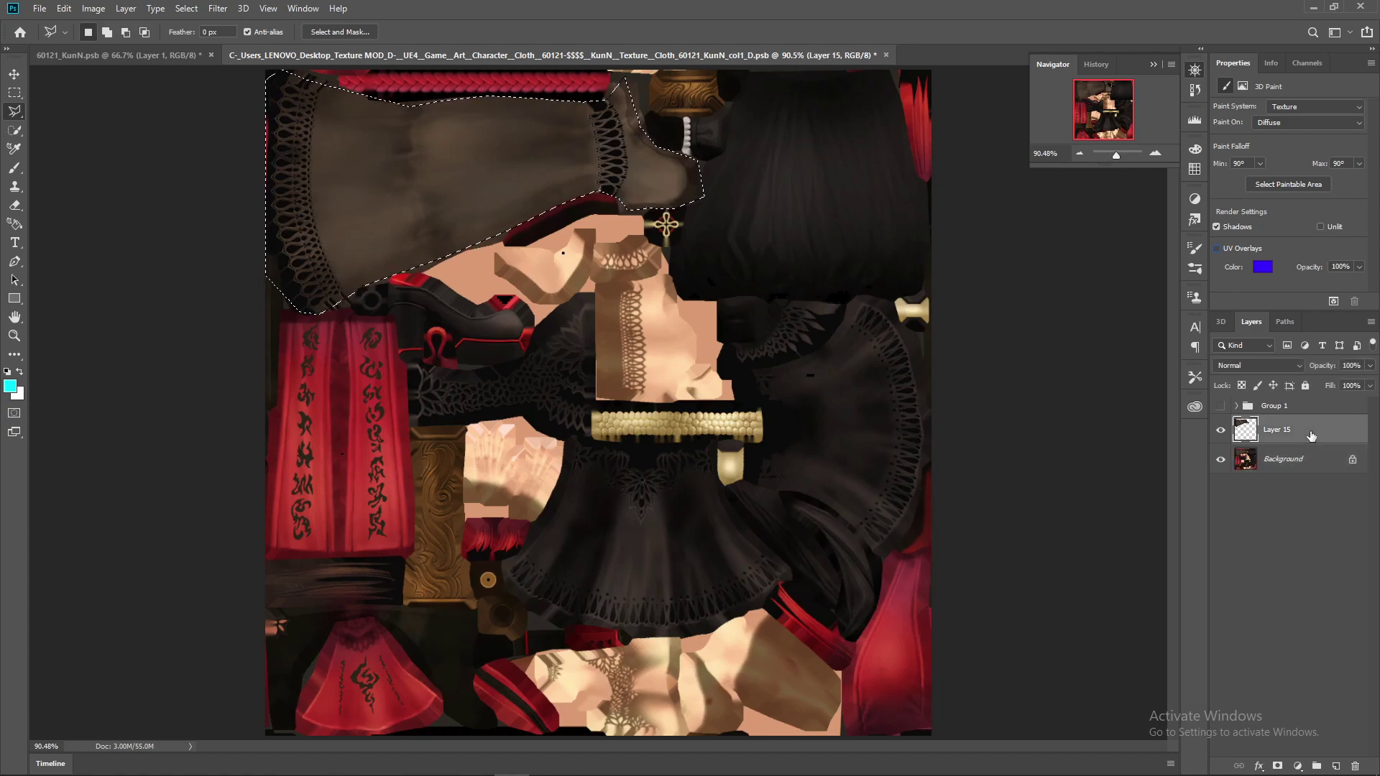
click(94, 8)
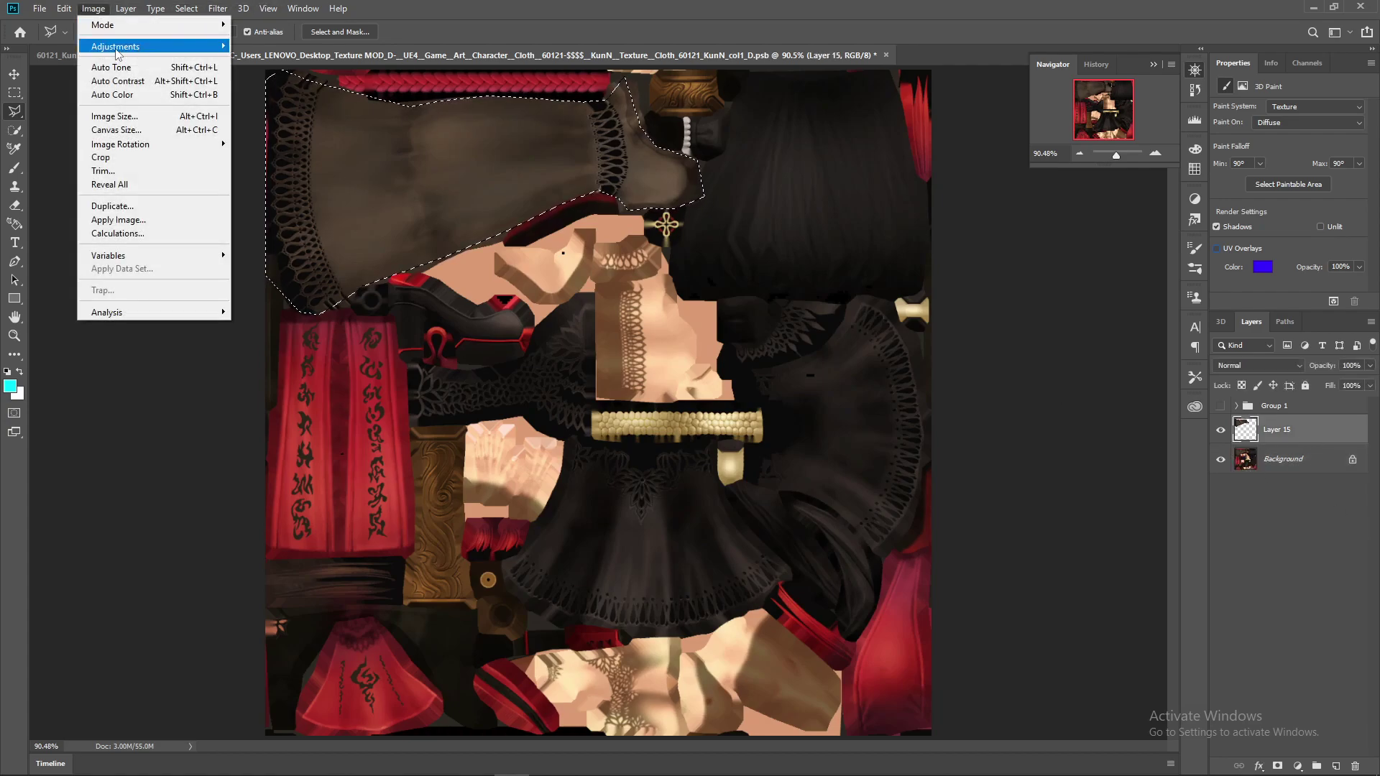
click(93, 8)
click(92, 9)
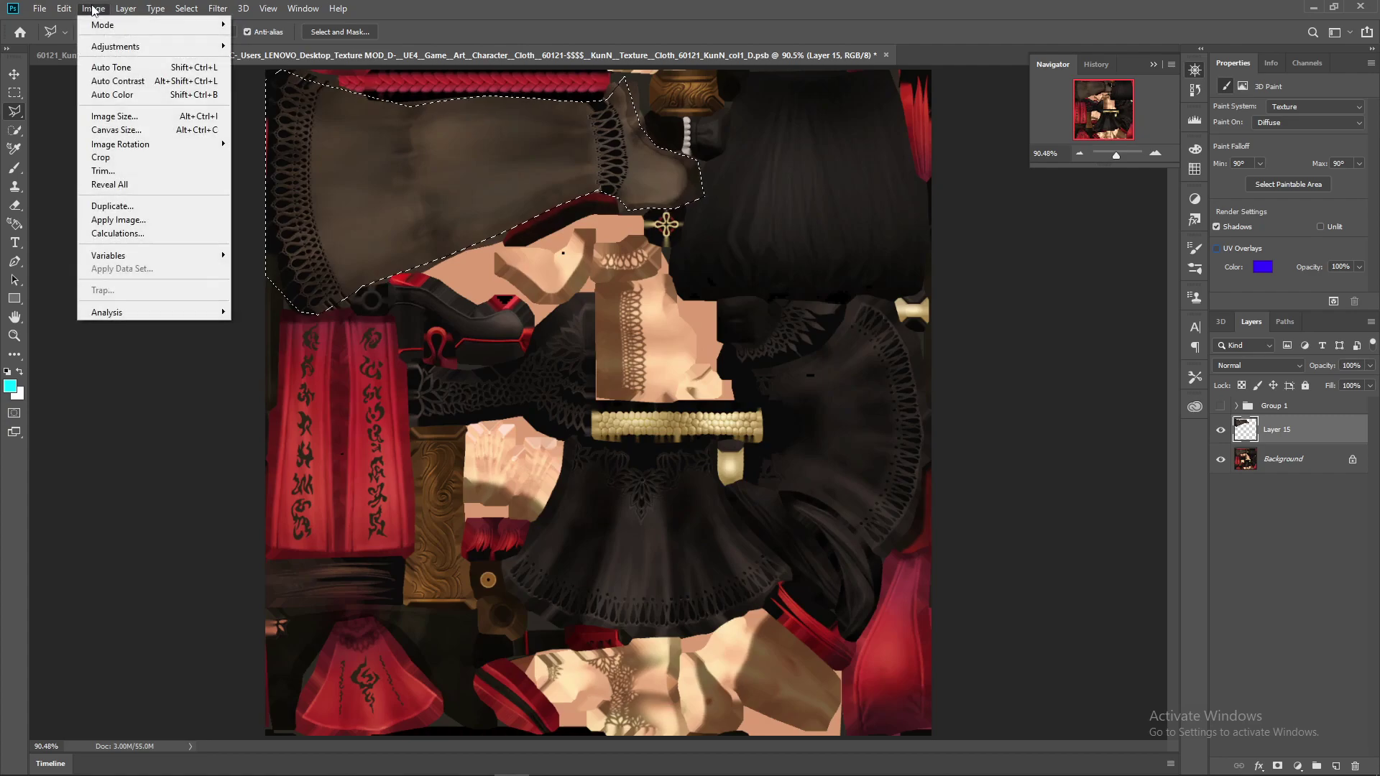
click(10, 168)
click(13, 168)
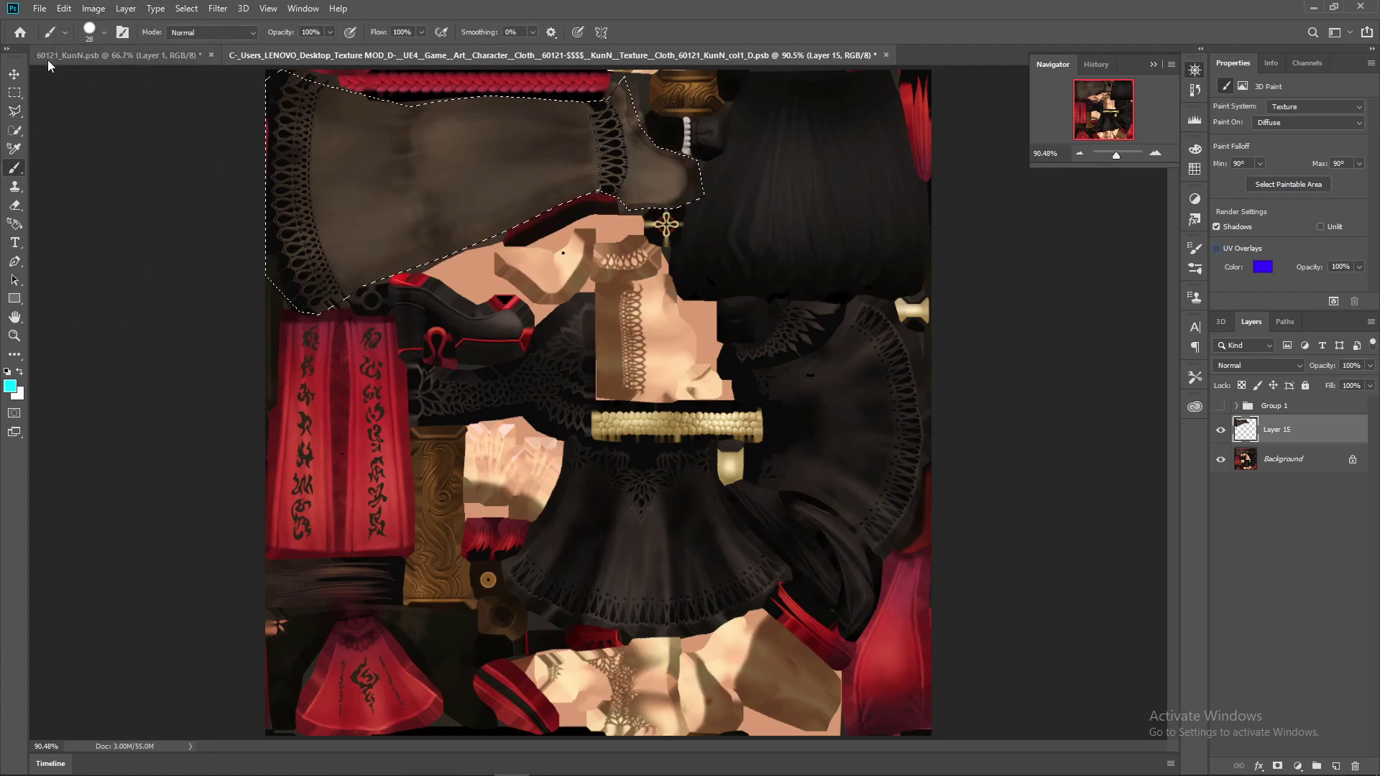
click(10, 387)
text(ff0000)
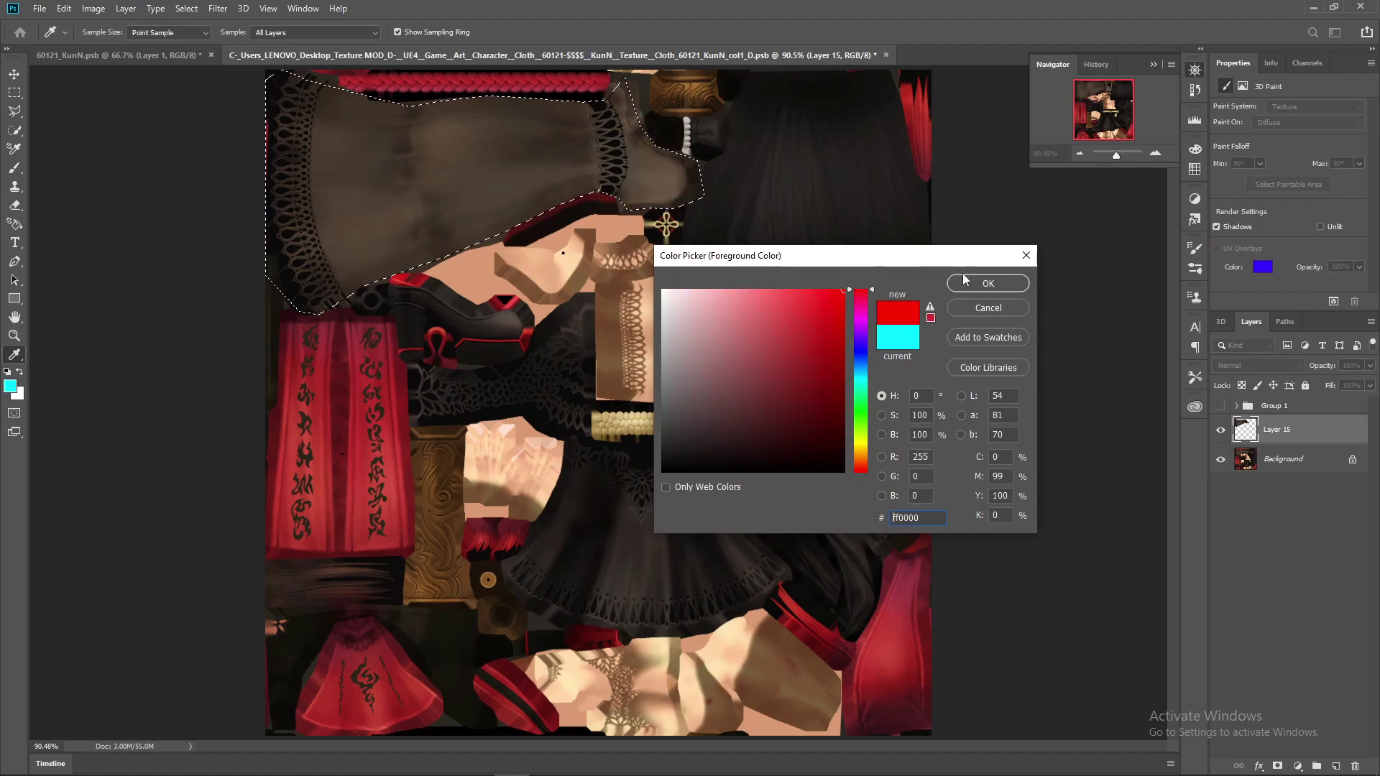
click(987, 283)
click(90, 32)
mouse_move(268, 108)
mouse_down()
mouse_move(222, 153)
mouse_move(641, 170)
mouse_up()
mouse_move(585, 123)
mouse_down()
mouse_move(348, 117)
mouse_move(168, 25)
mouse_up()
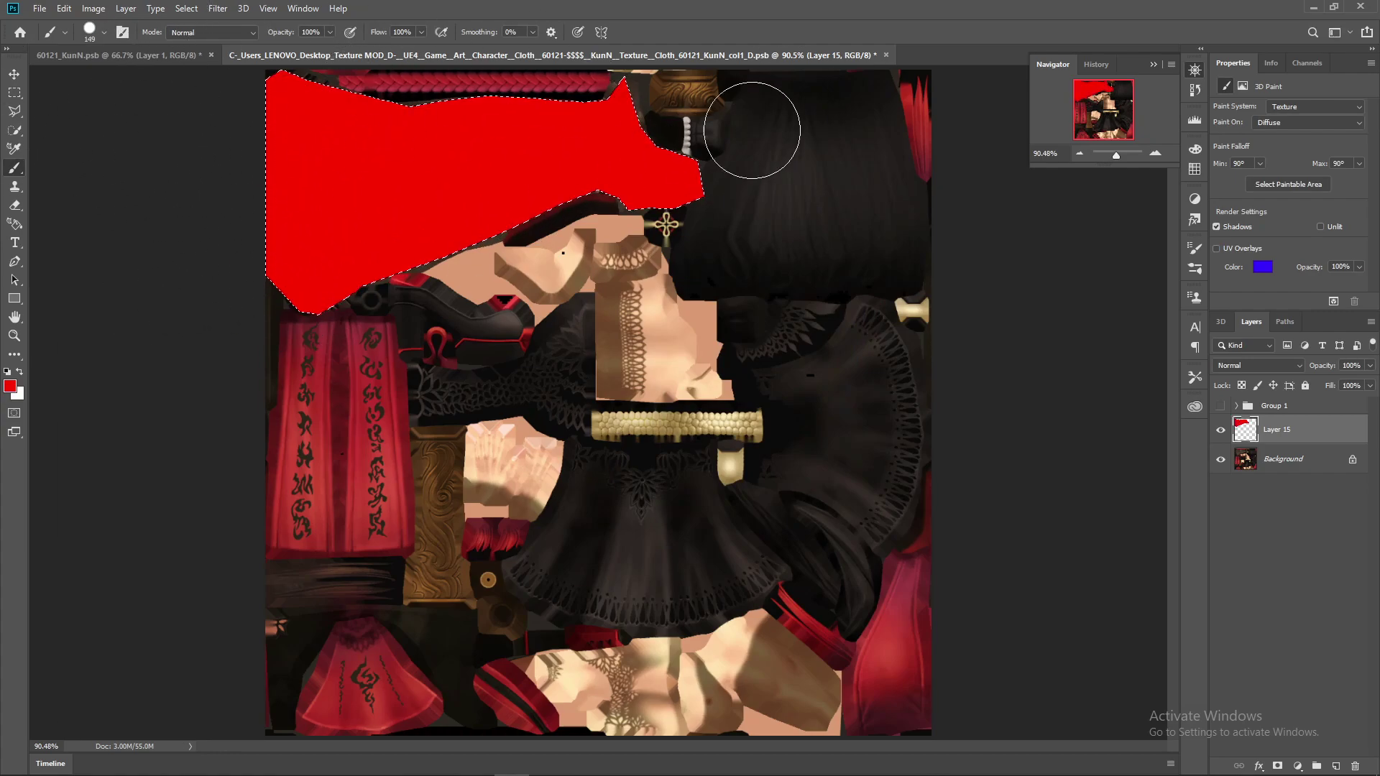
Switch to 60121_KunN.psb, orbit the 3D model to inspect the red-painted piece, and return to the diffuse texture
click(119, 55)
key(v)
drag(503, 273, 471, 126)
click(445, 55)
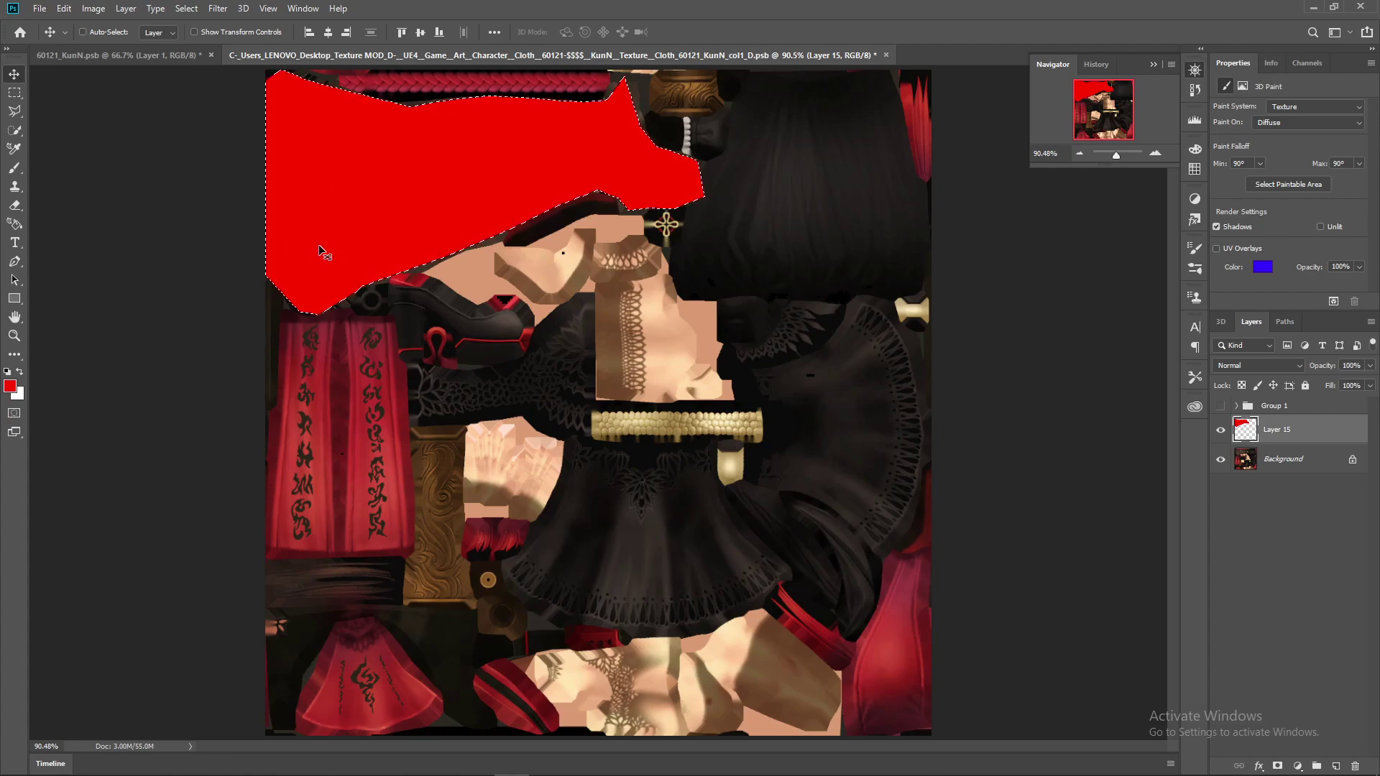
Compare the texture with Layer 15 hidden and shown, and with the Alpha 1 overlay shown and hidden
click(14, 168)
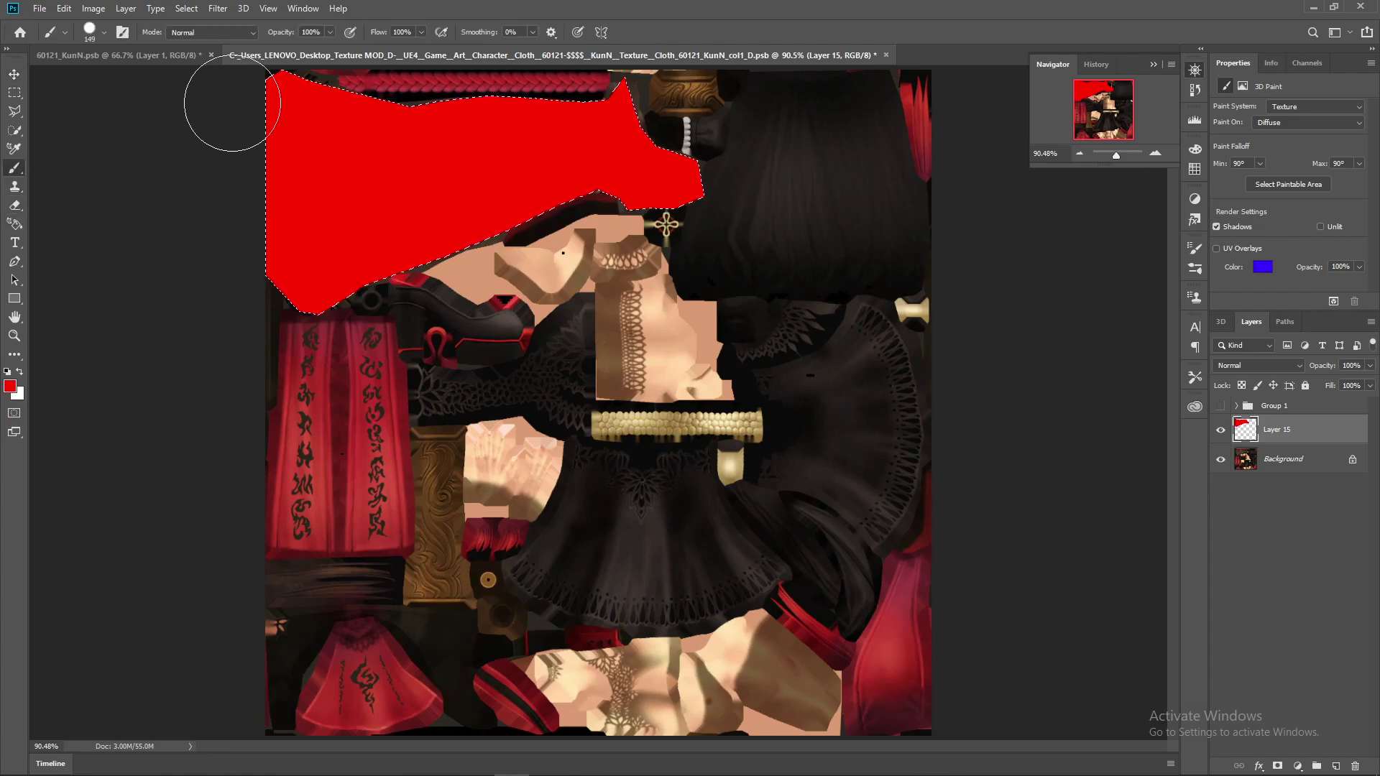
click(14, 205)
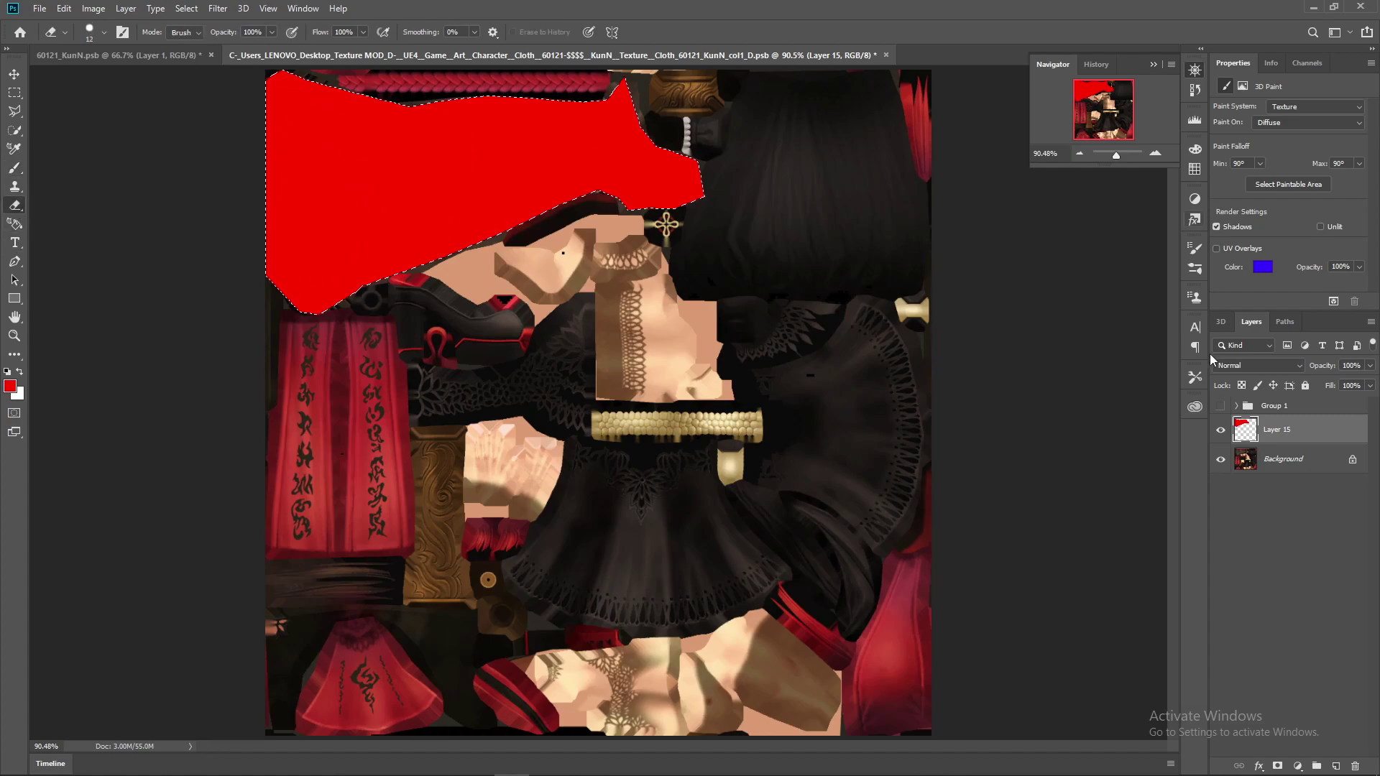
click(1220, 430)
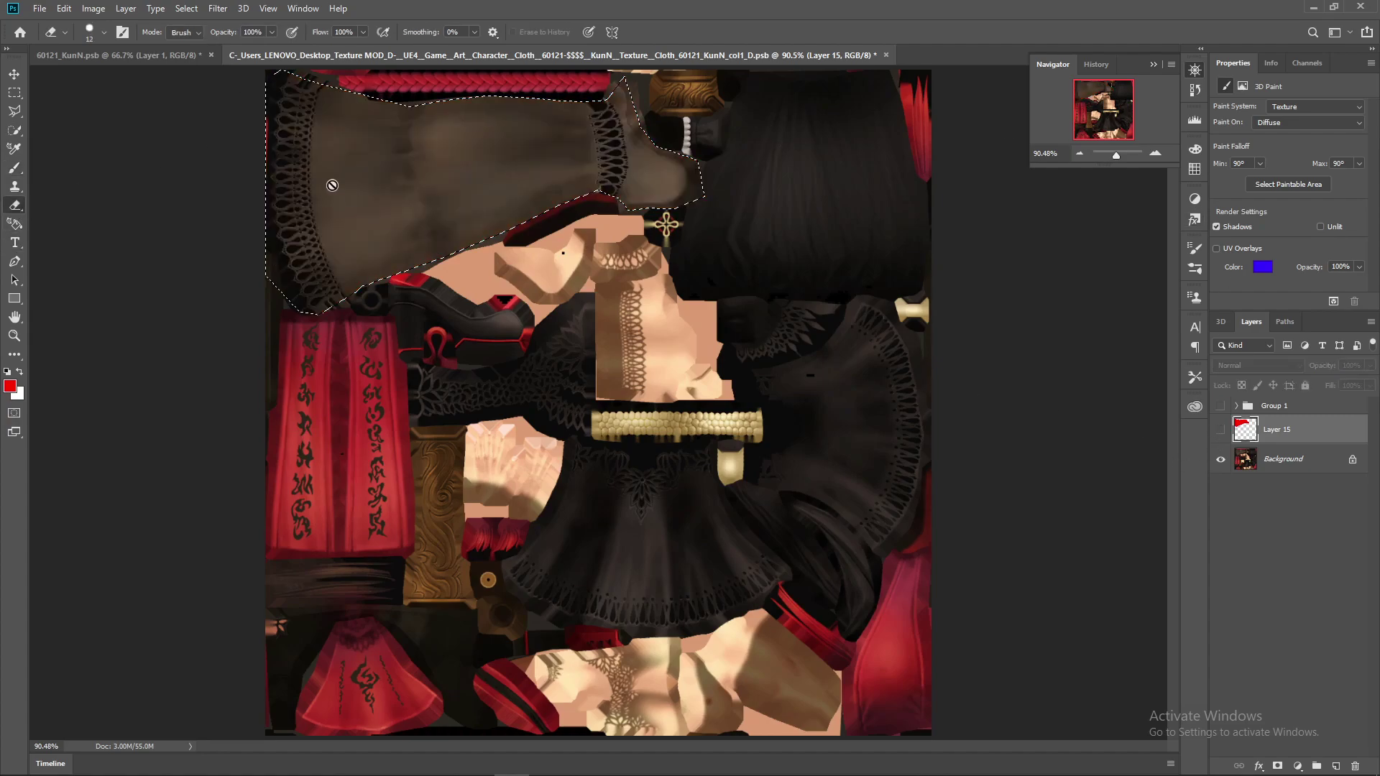
click(1221, 430)
click(1287, 64)
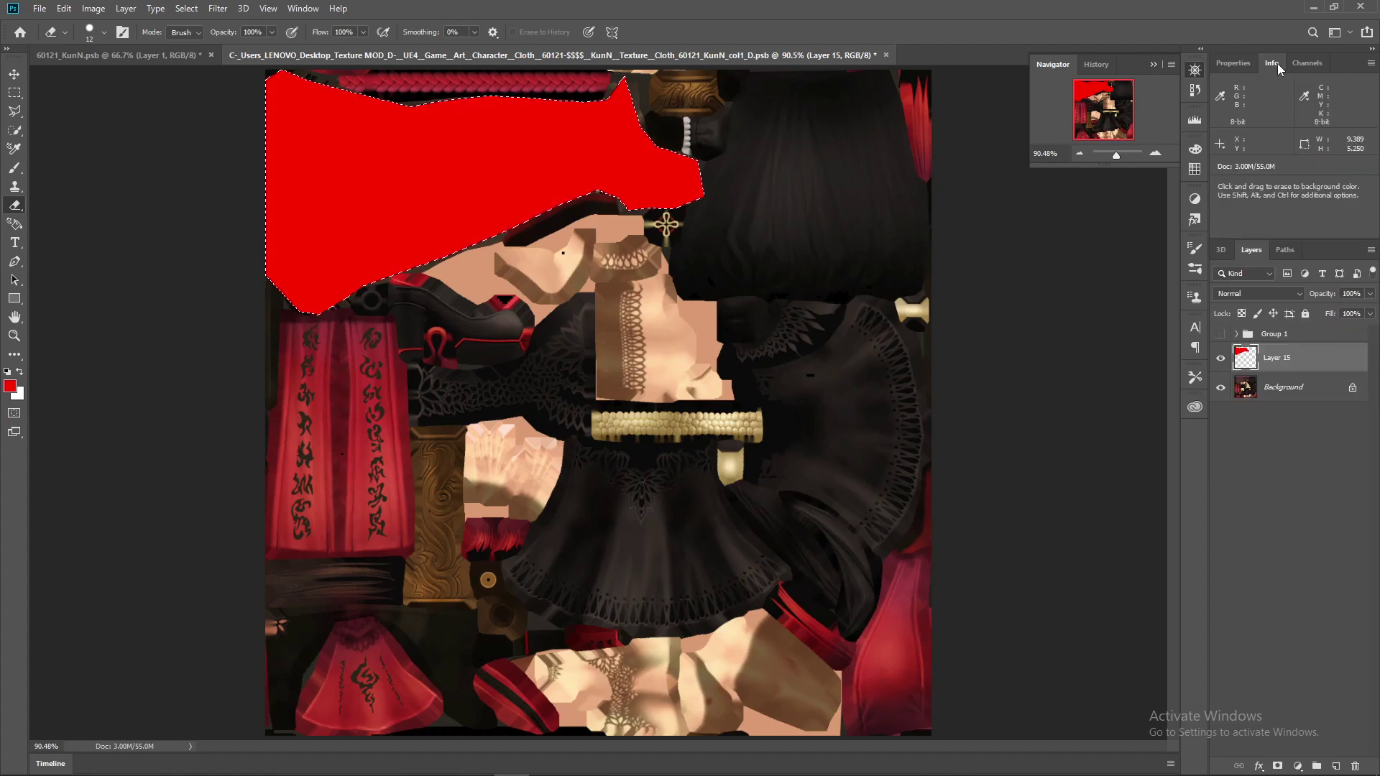
click(1219, 197)
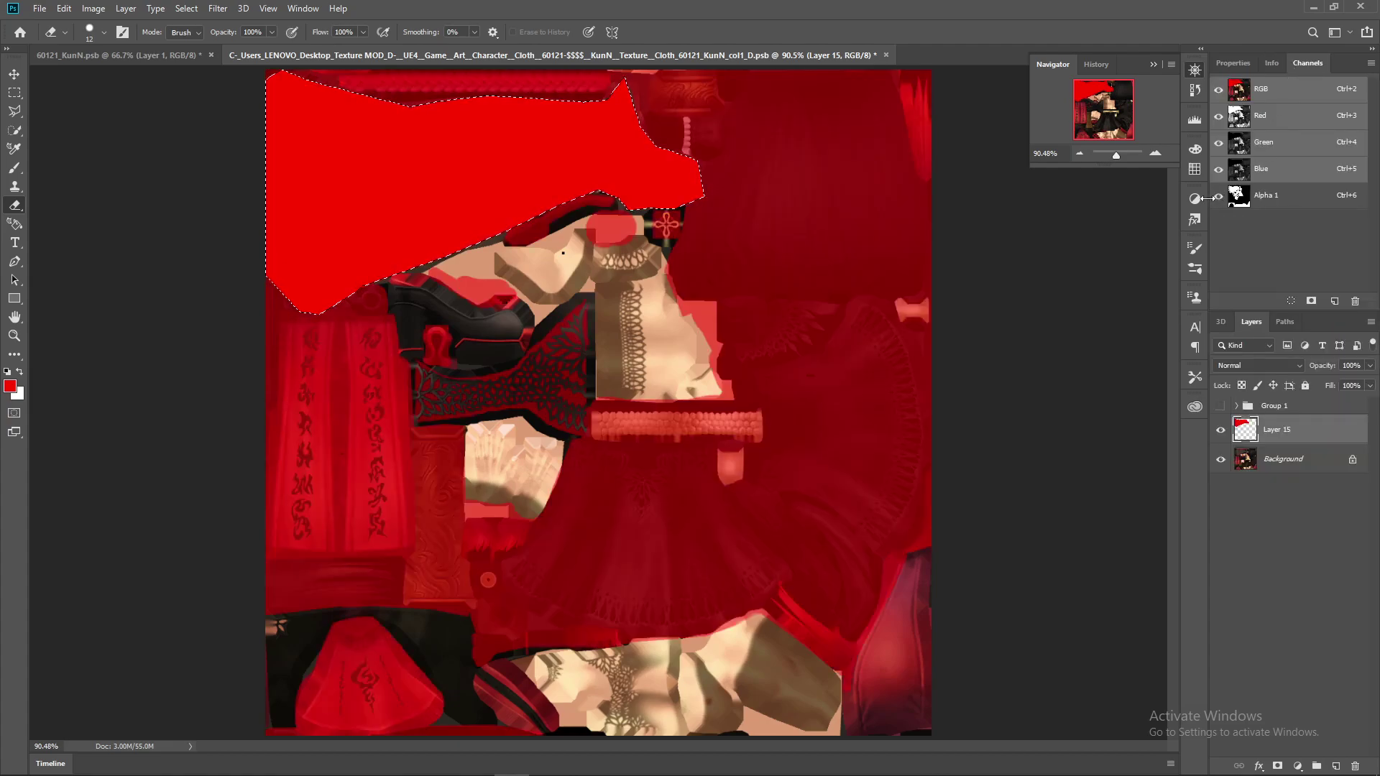
click(1218, 199)
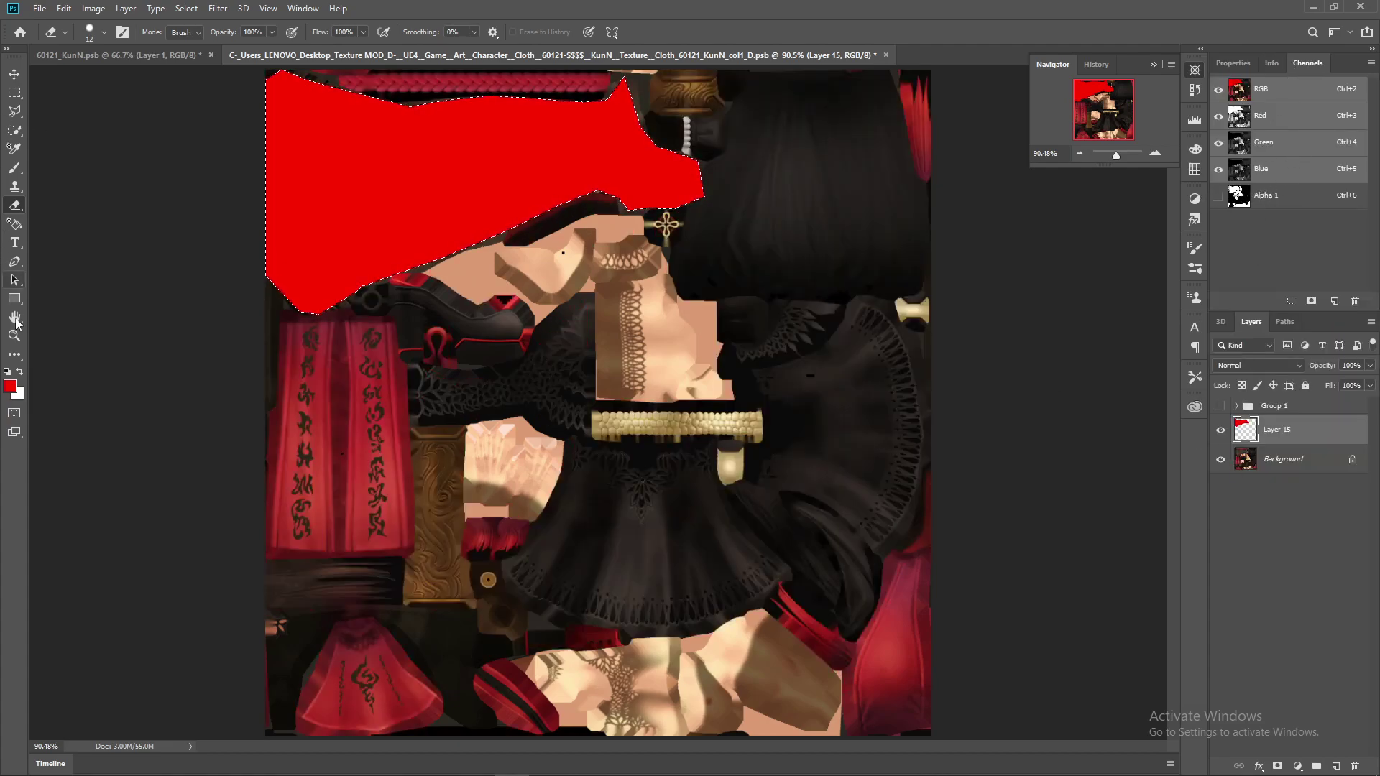
Erase the red paint from Layer 15 and repaint the selected piece in blue 003cff with the Brush
click(10, 387)
click(856, 351)
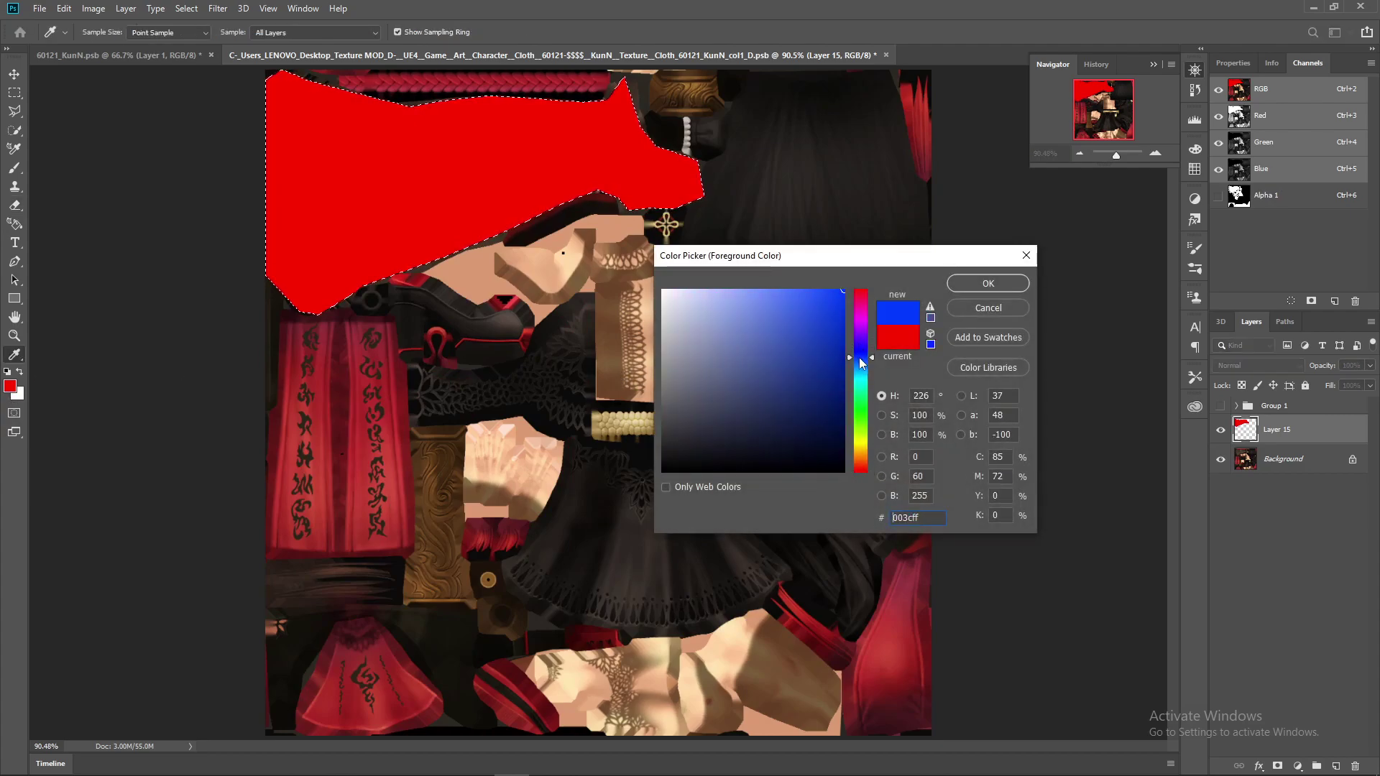
click(989, 283)
click(89, 30)
drag(50, 47, 110, 49)
drag(309, 115, 563, 163)
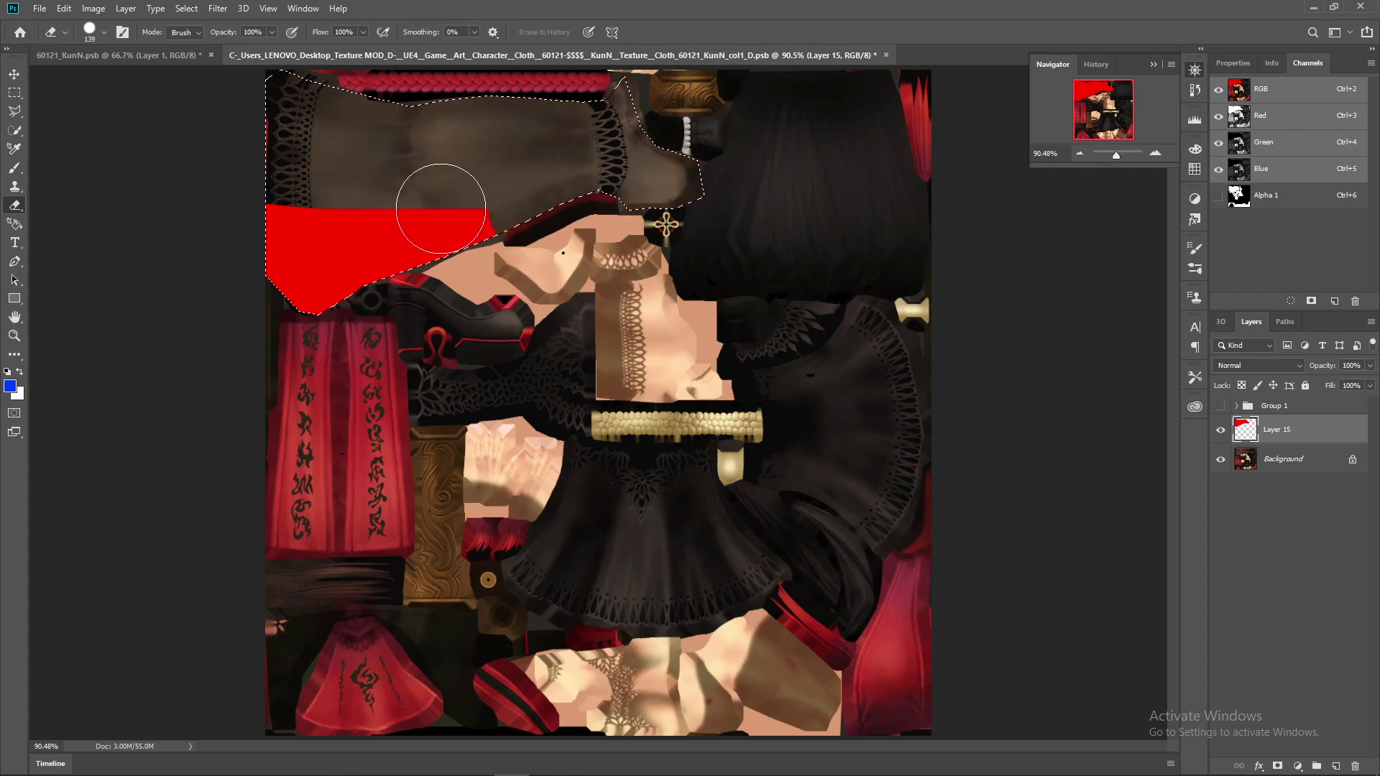
drag(440, 209, 31, 308)
click(15, 168)
mouse_move(295, 108)
mouse_down()
mouse_move(447, 117)
mouse_move(178, 136)
mouse_up()
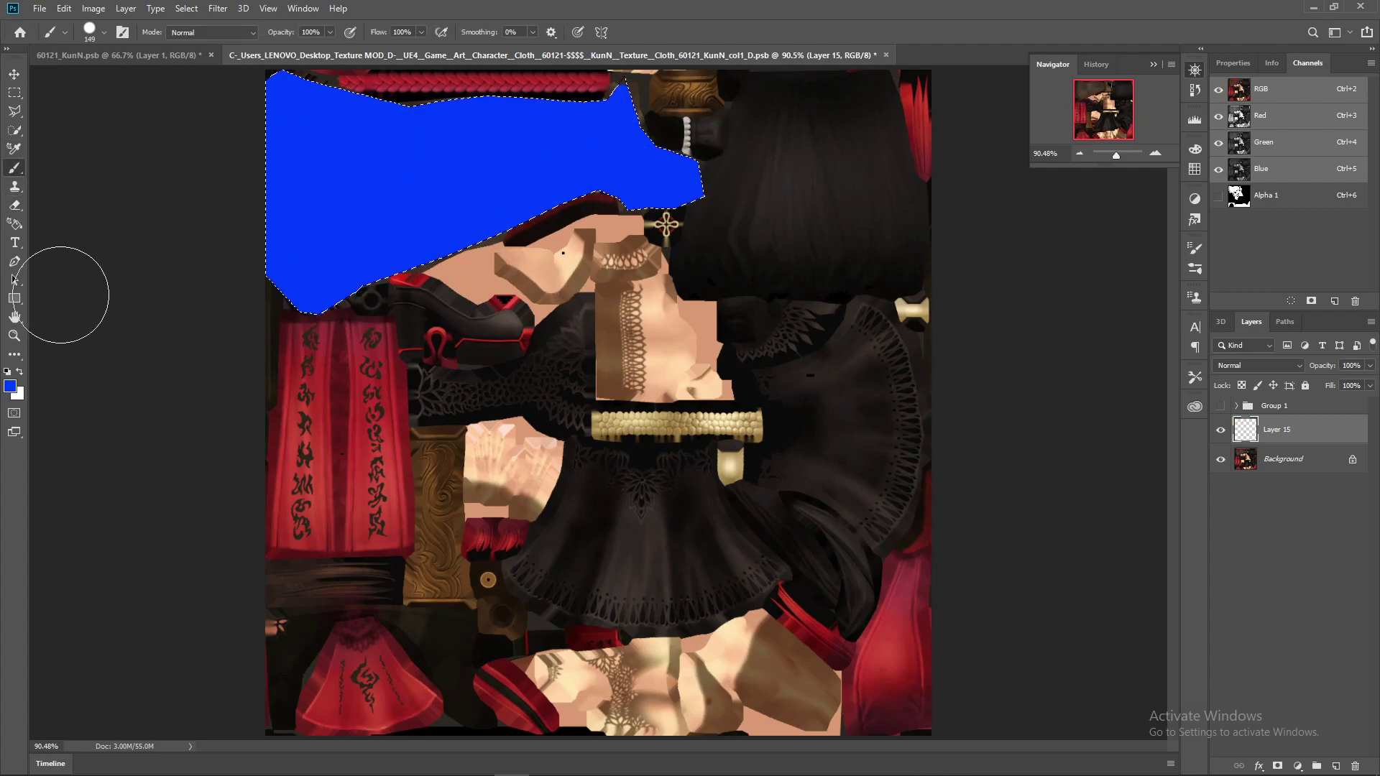
Overlay Alpha 1 on the blue piece, clear the selection, and make Alpha 1 the active channel but hidden
click(1216, 196)
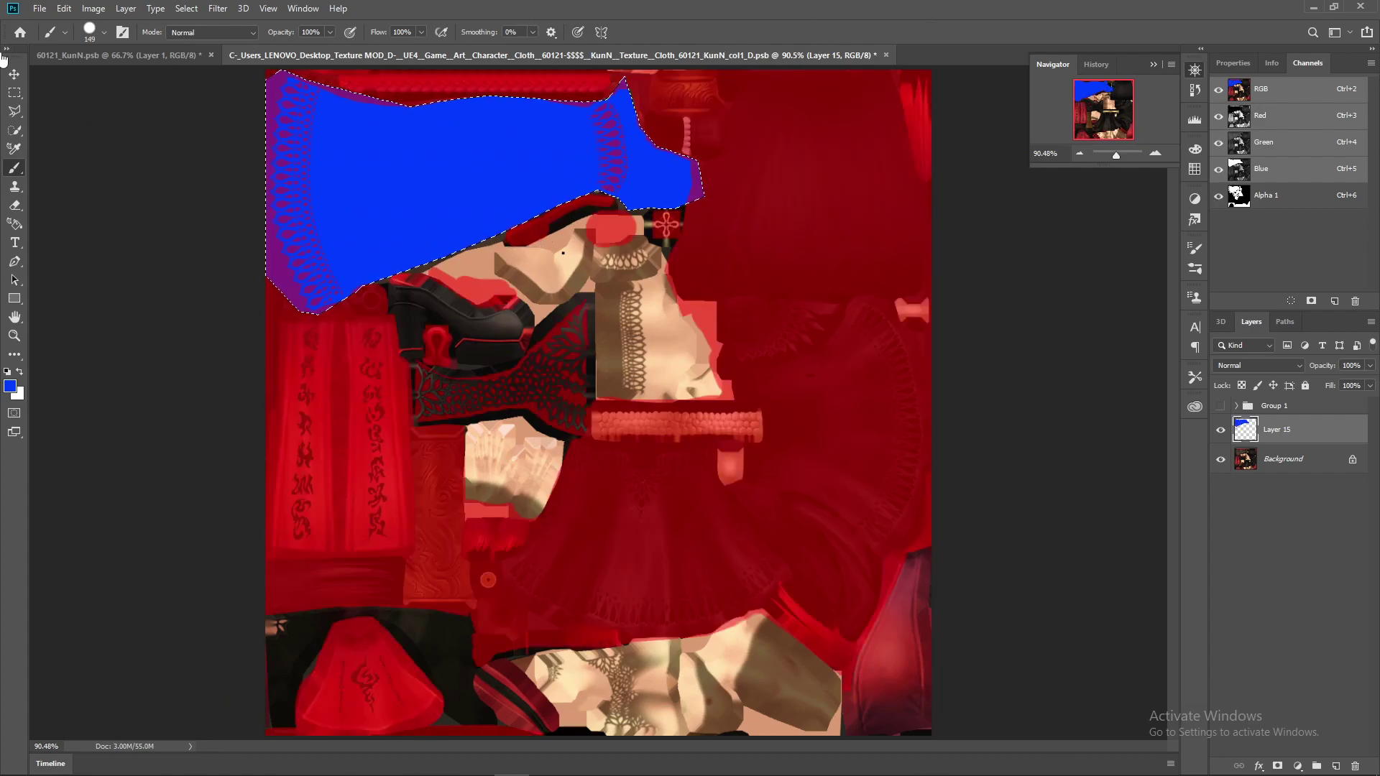
click(18, 76)
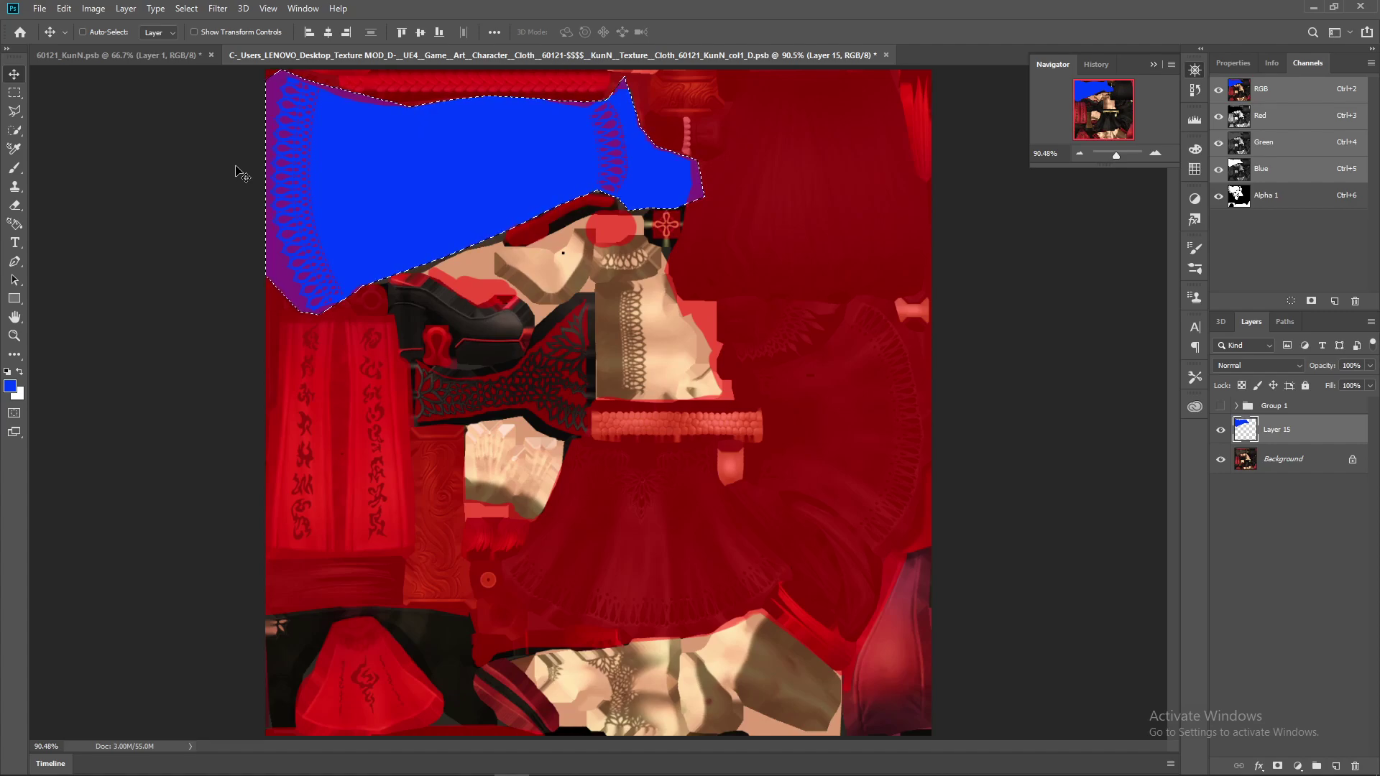
click(14, 92)
click(123, 127)
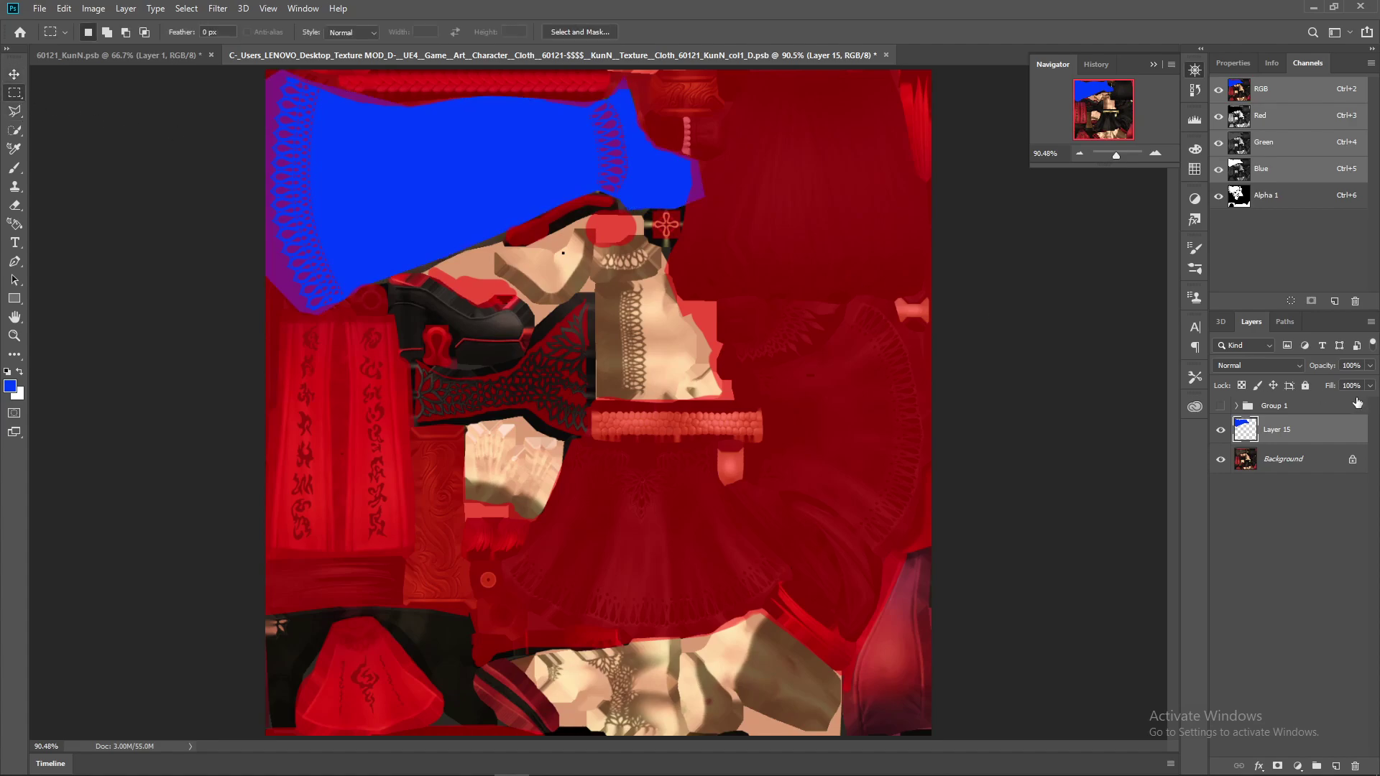
click(1264, 199)
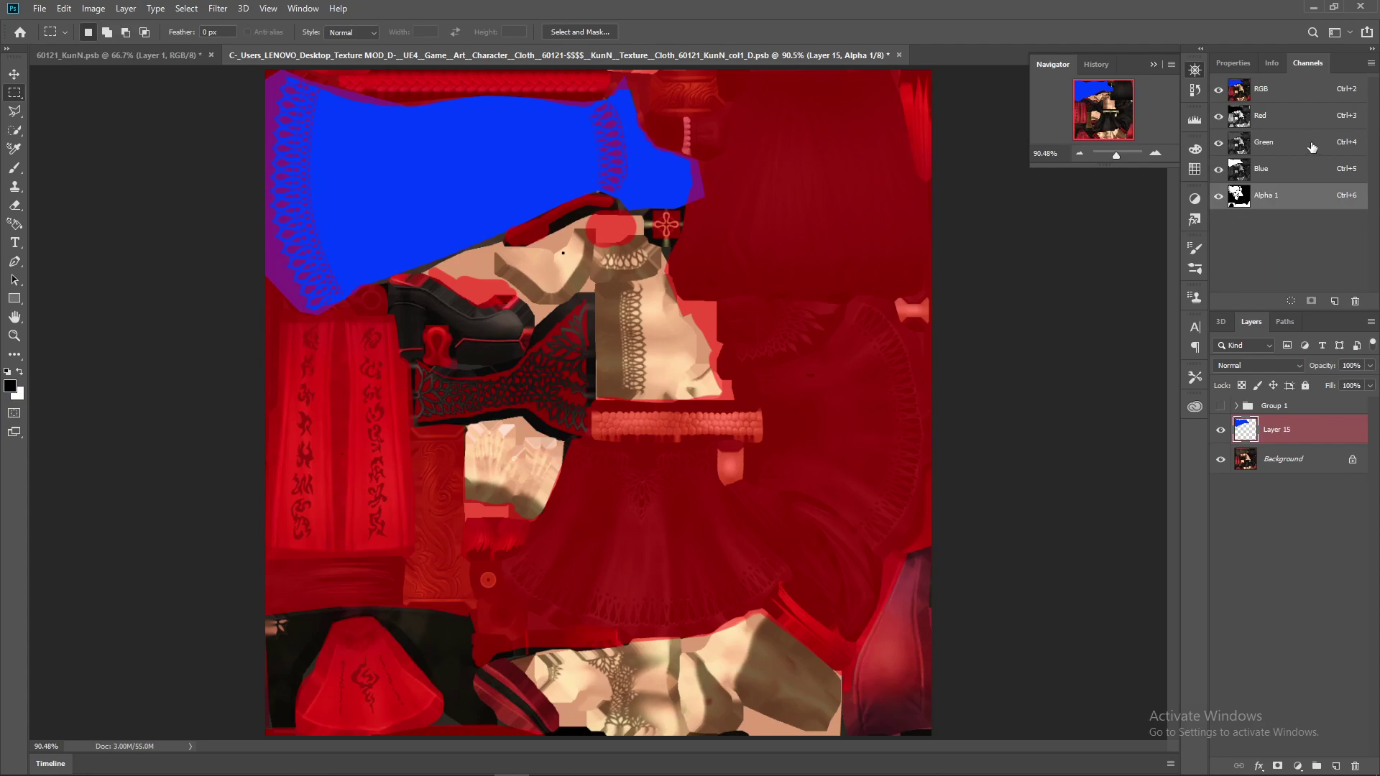
click(1218, 196)
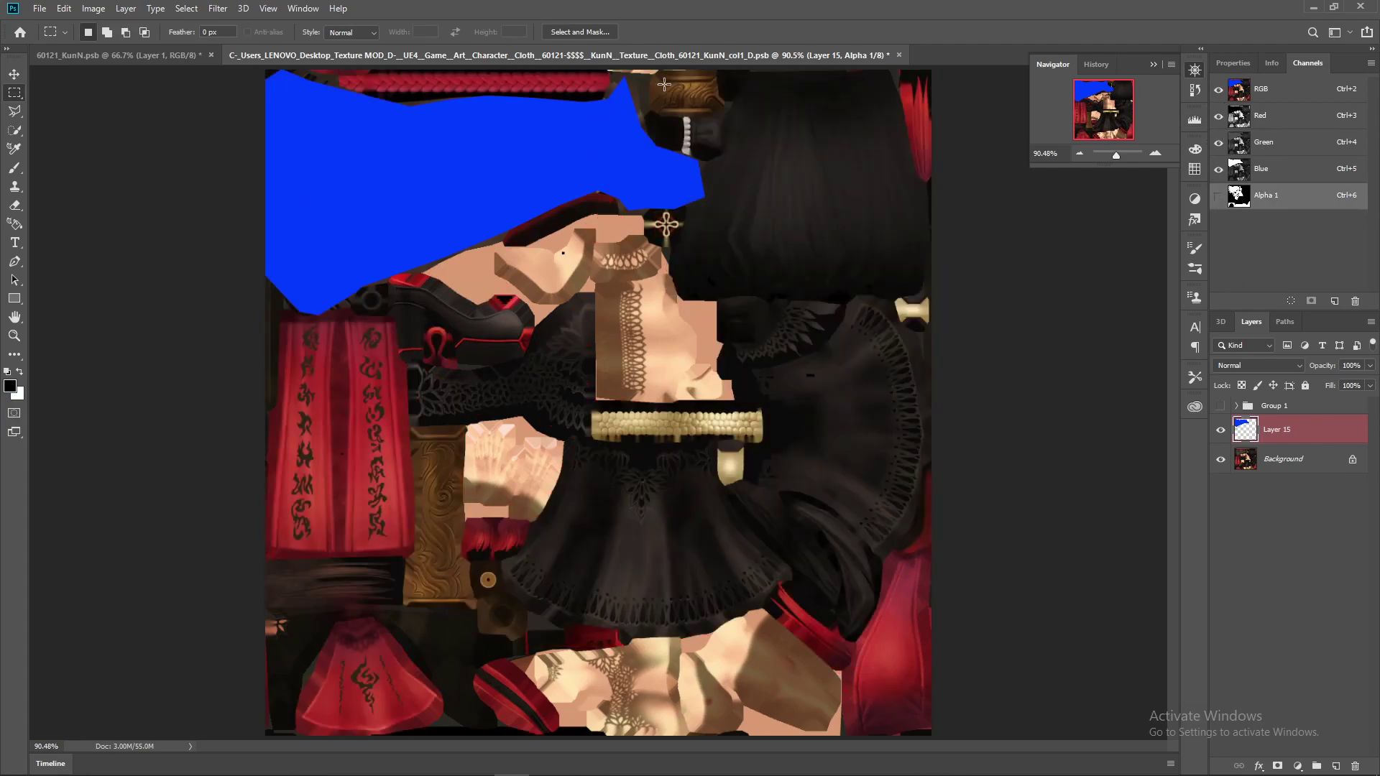
Inspect the blue stockings on the 3D model in 60121_KunN.psb by orbiting it, and return to the texture
click(115, 56)
click(14, 74)
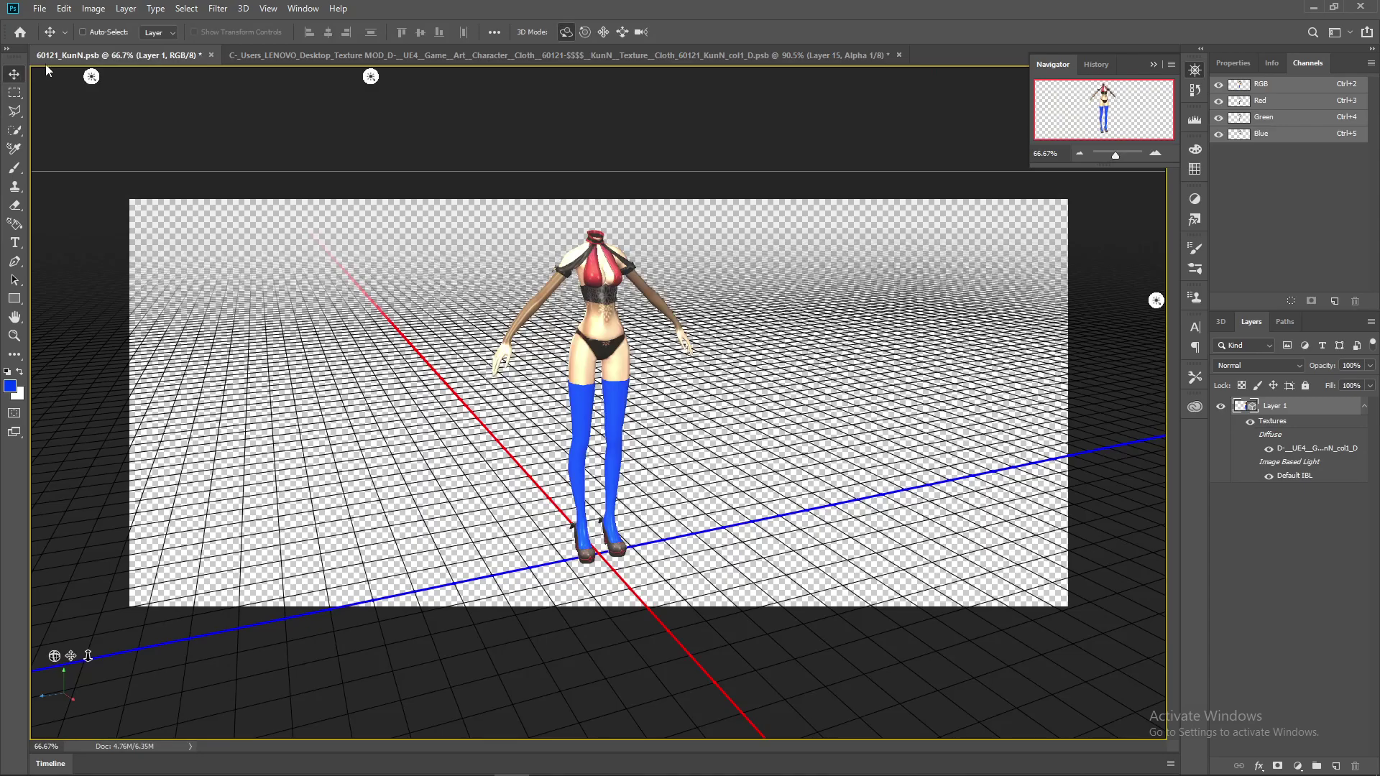
drag(670, 365, 568, 220)
click(586, 55)
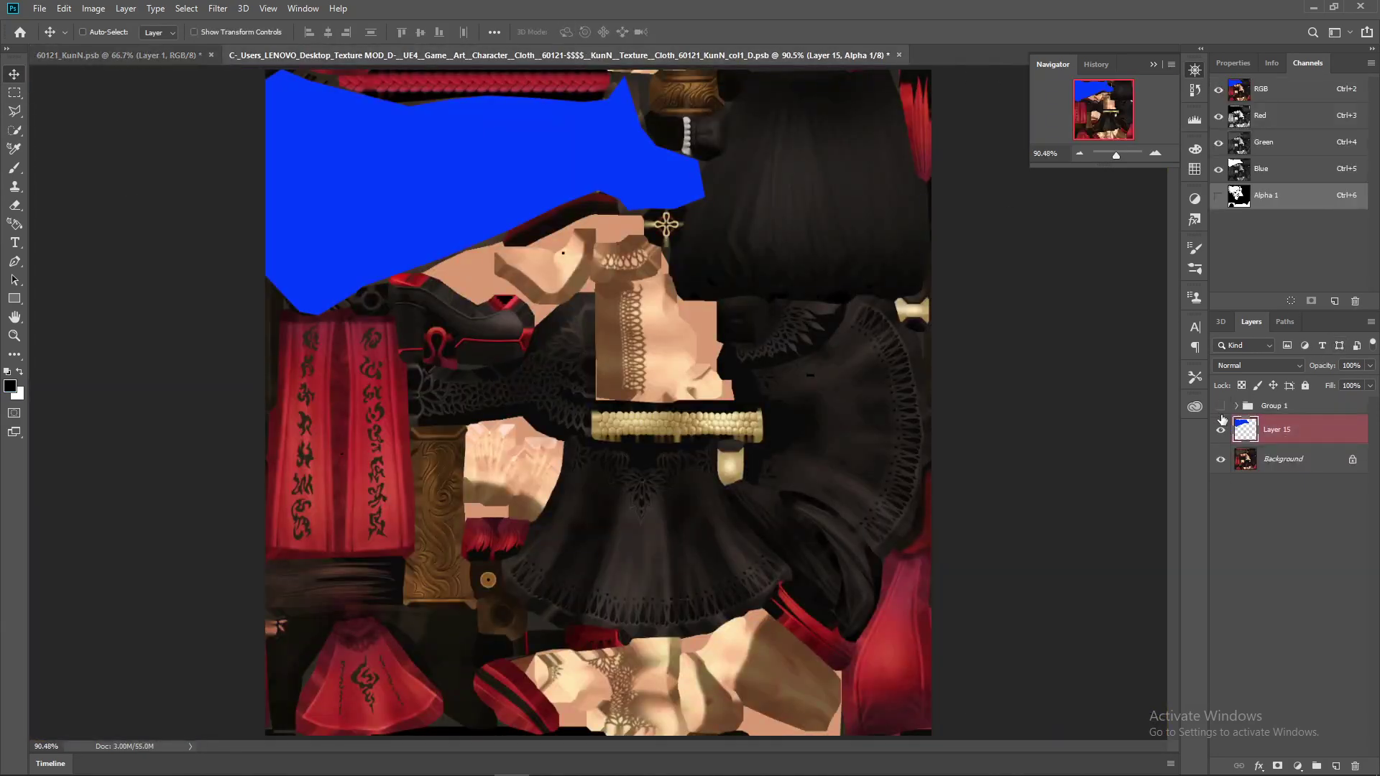
Hide Layer 15, examine the original stockings on the 3D model from another angle, and return to the texture
click(1221, 431)
click(159, 58)
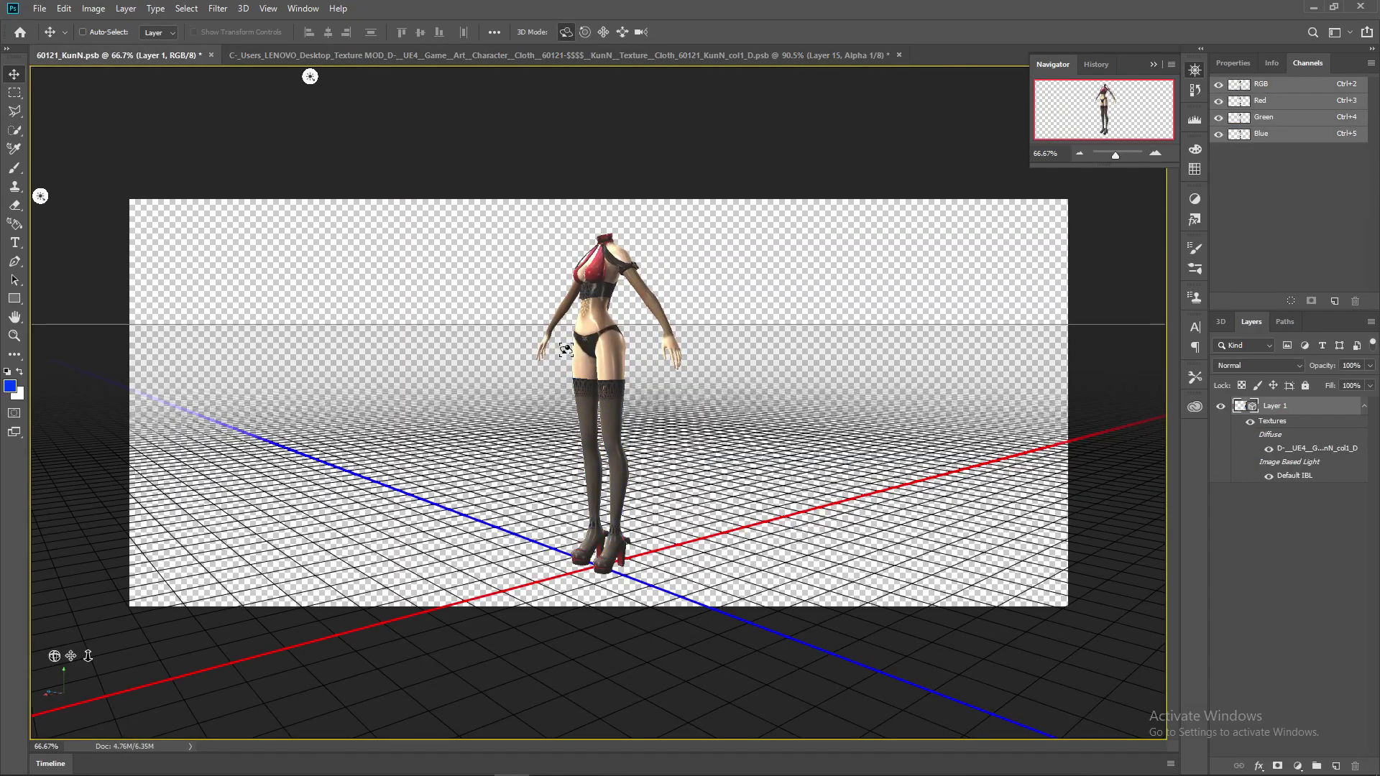
drag(548, 296, 606, 390)
click(278, 57)
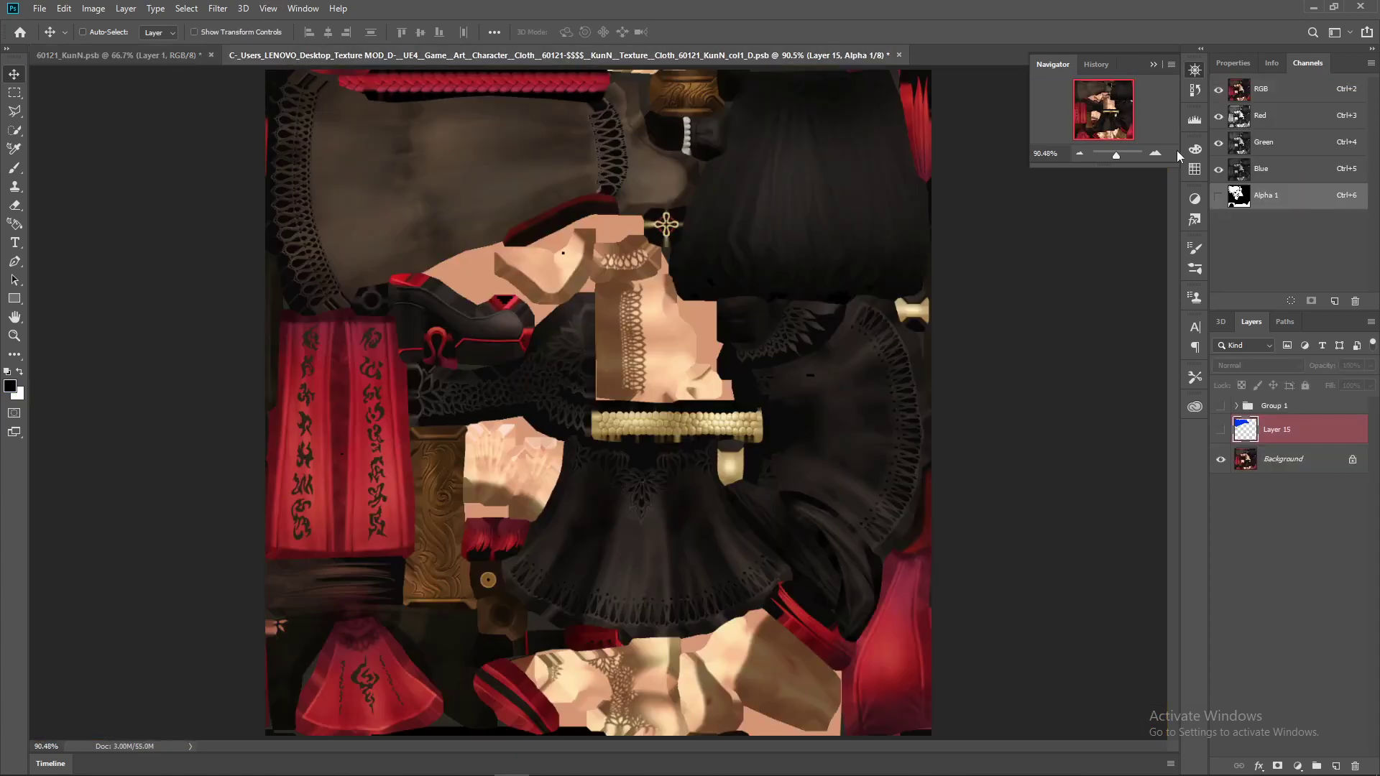
Show Layer 15 and step the texture's history back to the Load Selection state, before any brush strokes
drag(1121, 157, 1118, 158)
scroll(363, 253, up, 5)
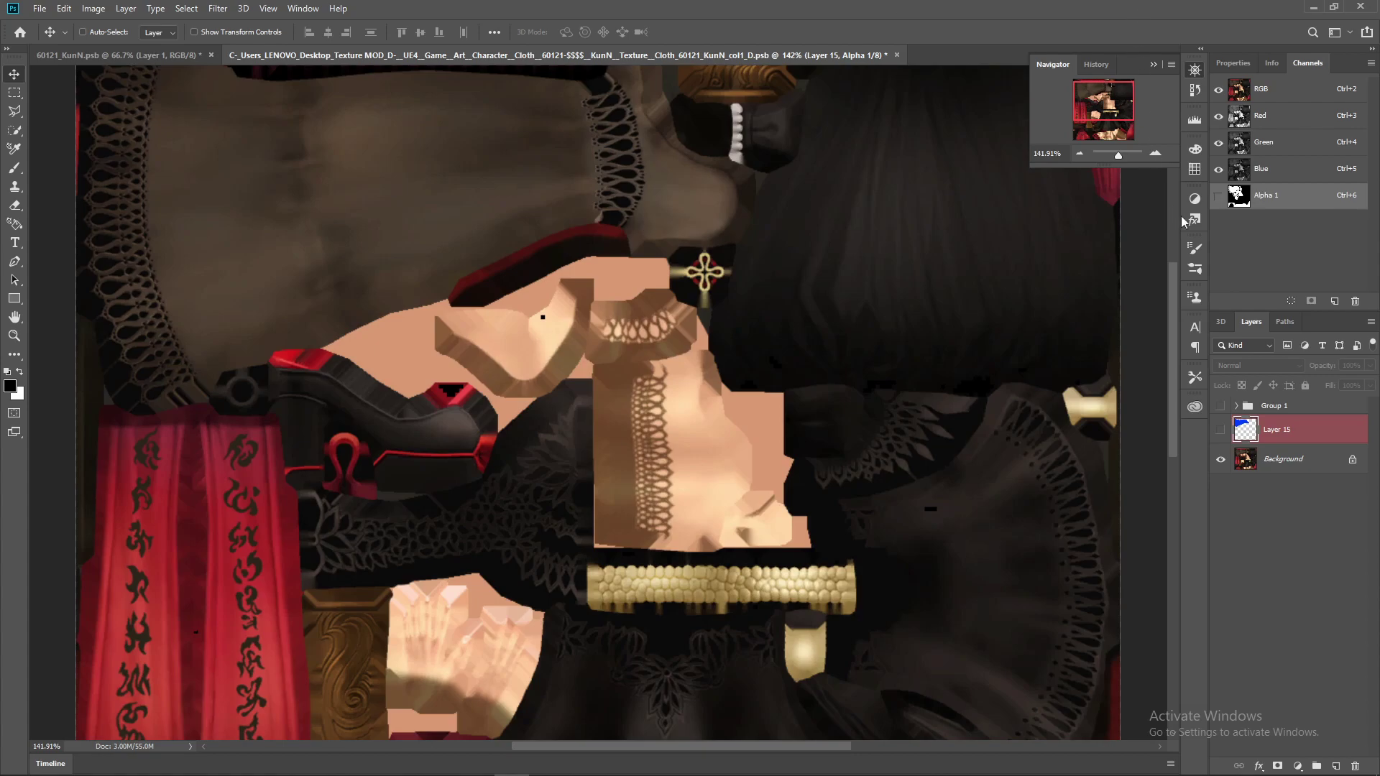
click(1221, 430)
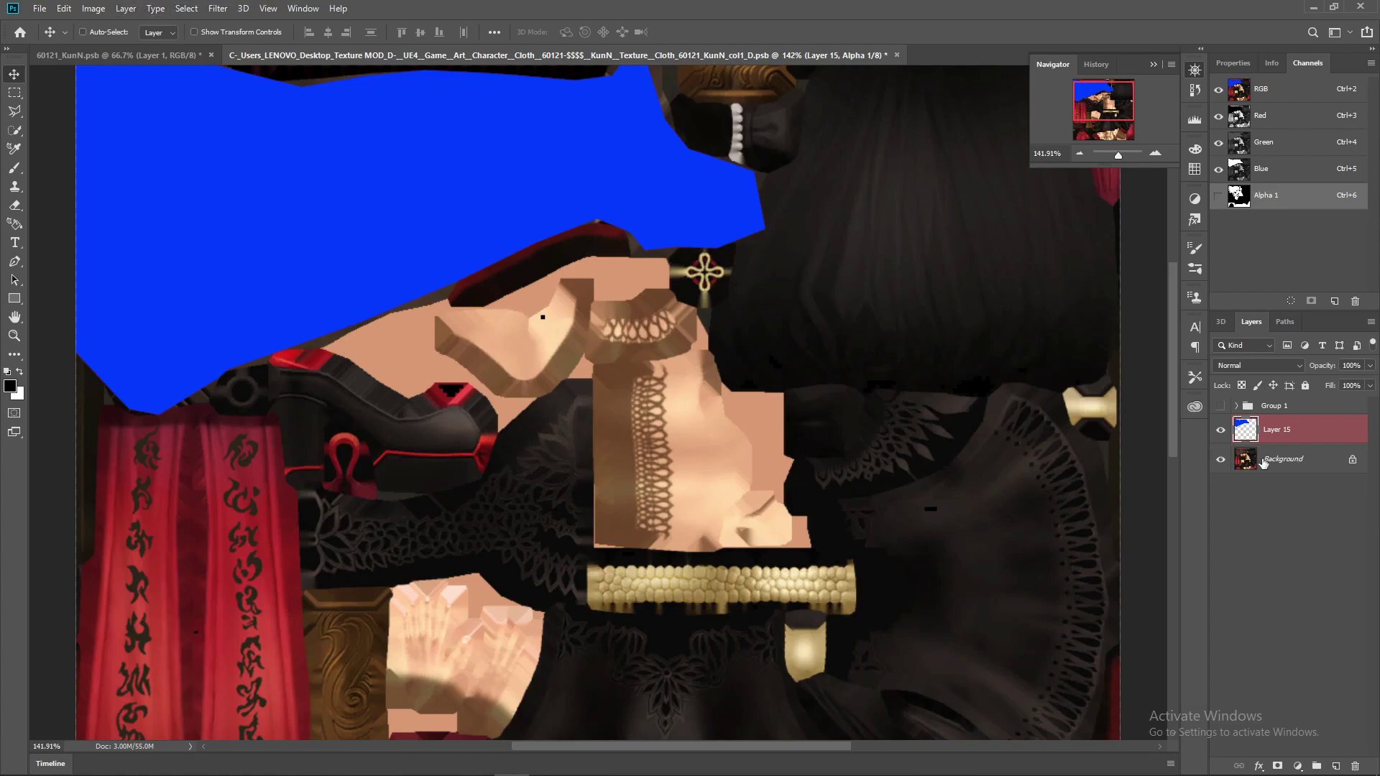
click(1096, 64)
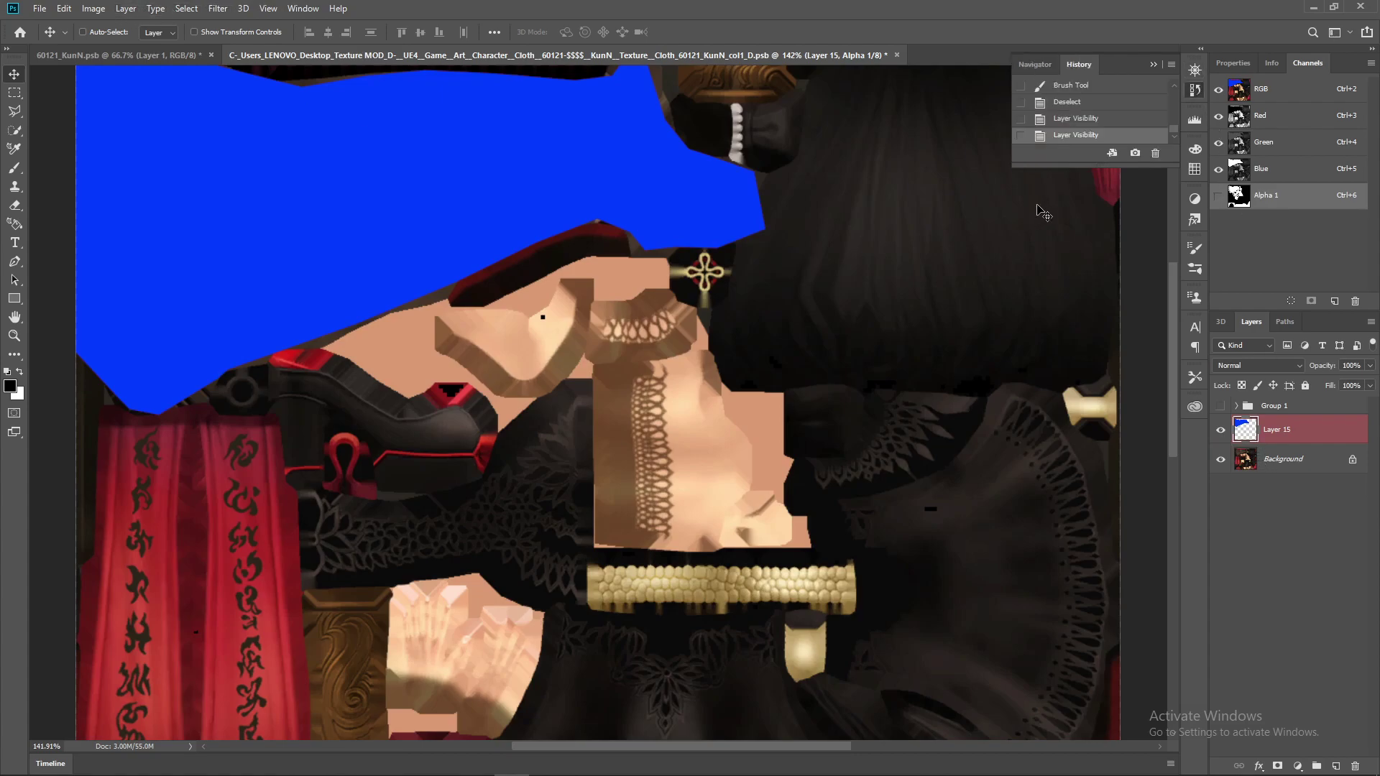
click(1078, 118)
click(1083, 102)
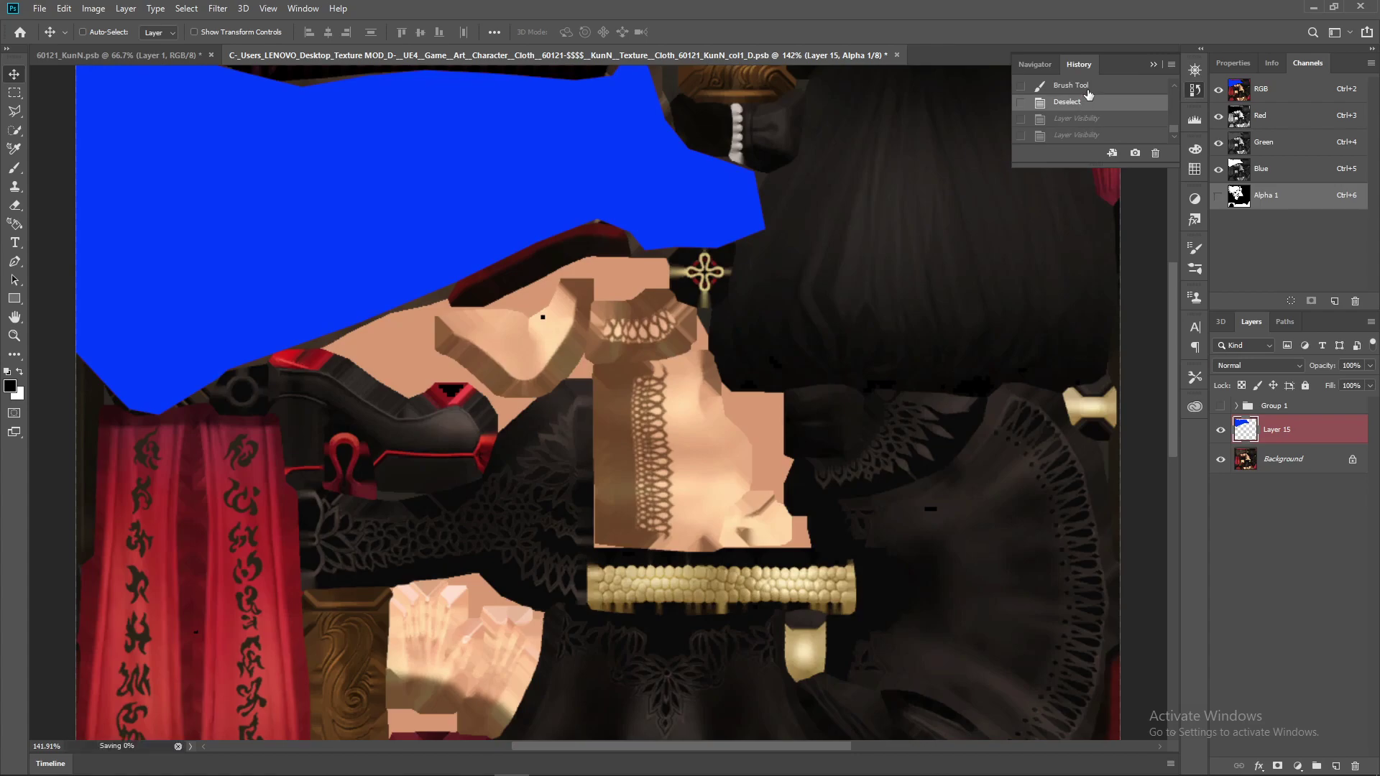
click(1084, 116)
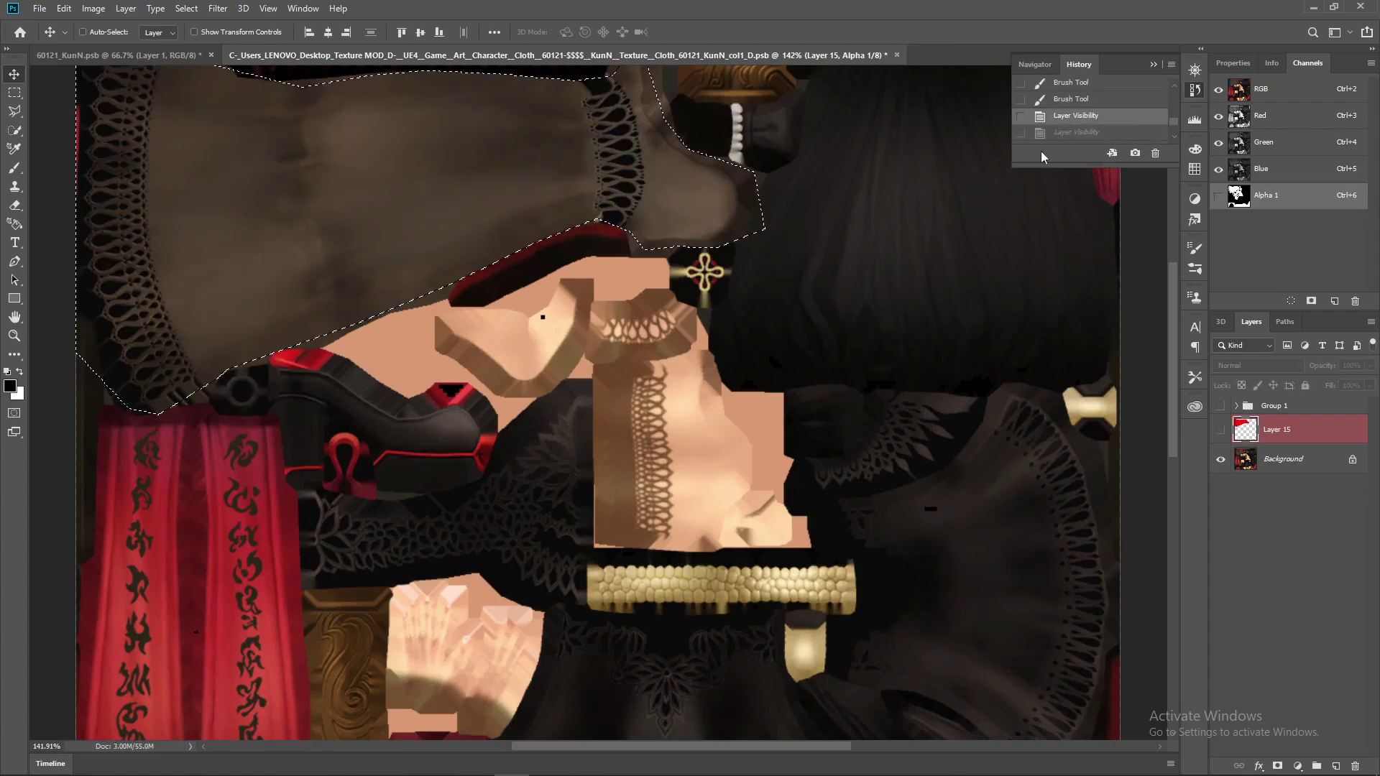
key(ctrl+alt+z)
key(ctrl+alt+z)
key(ctrl+alt+z)
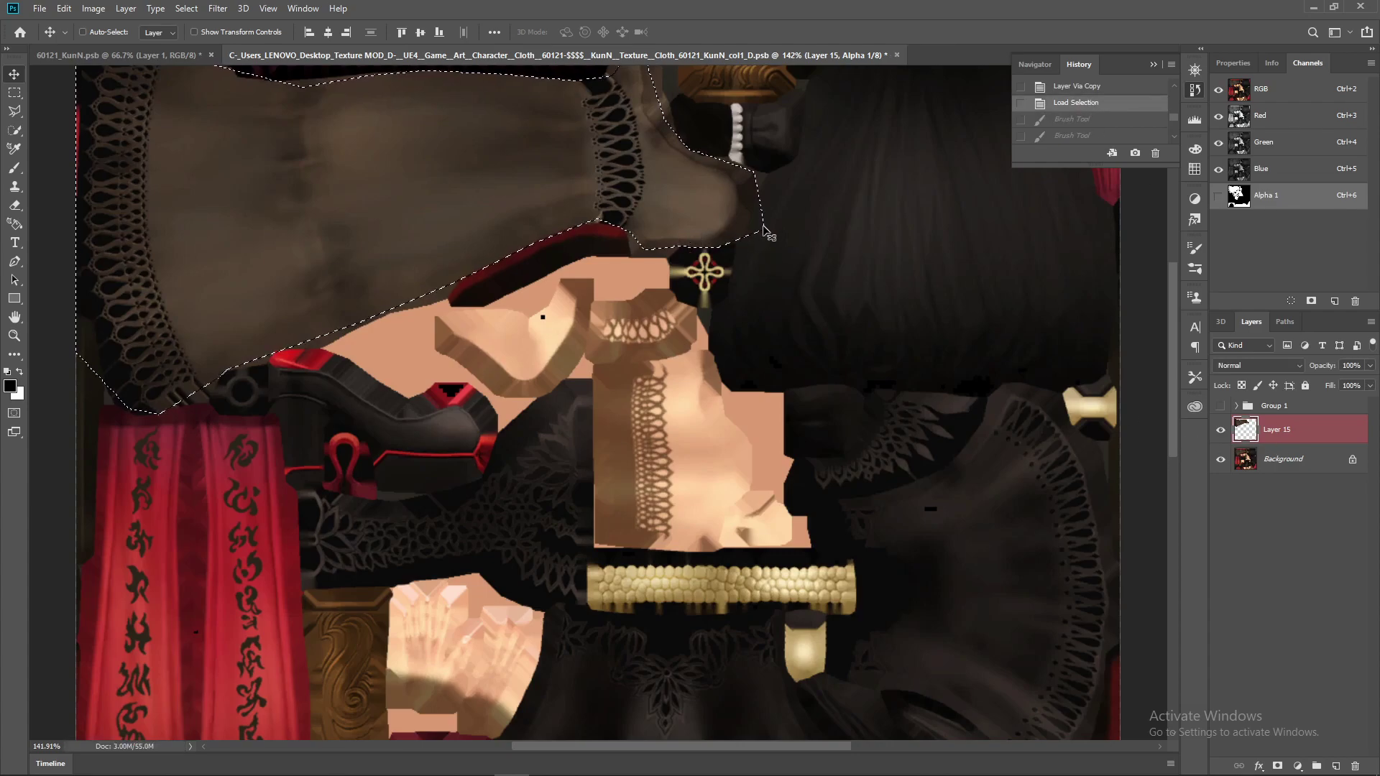
Make Layer 15 active and switch from the Alpha 1 channel back to the composite RGB channel
click(93, 9)
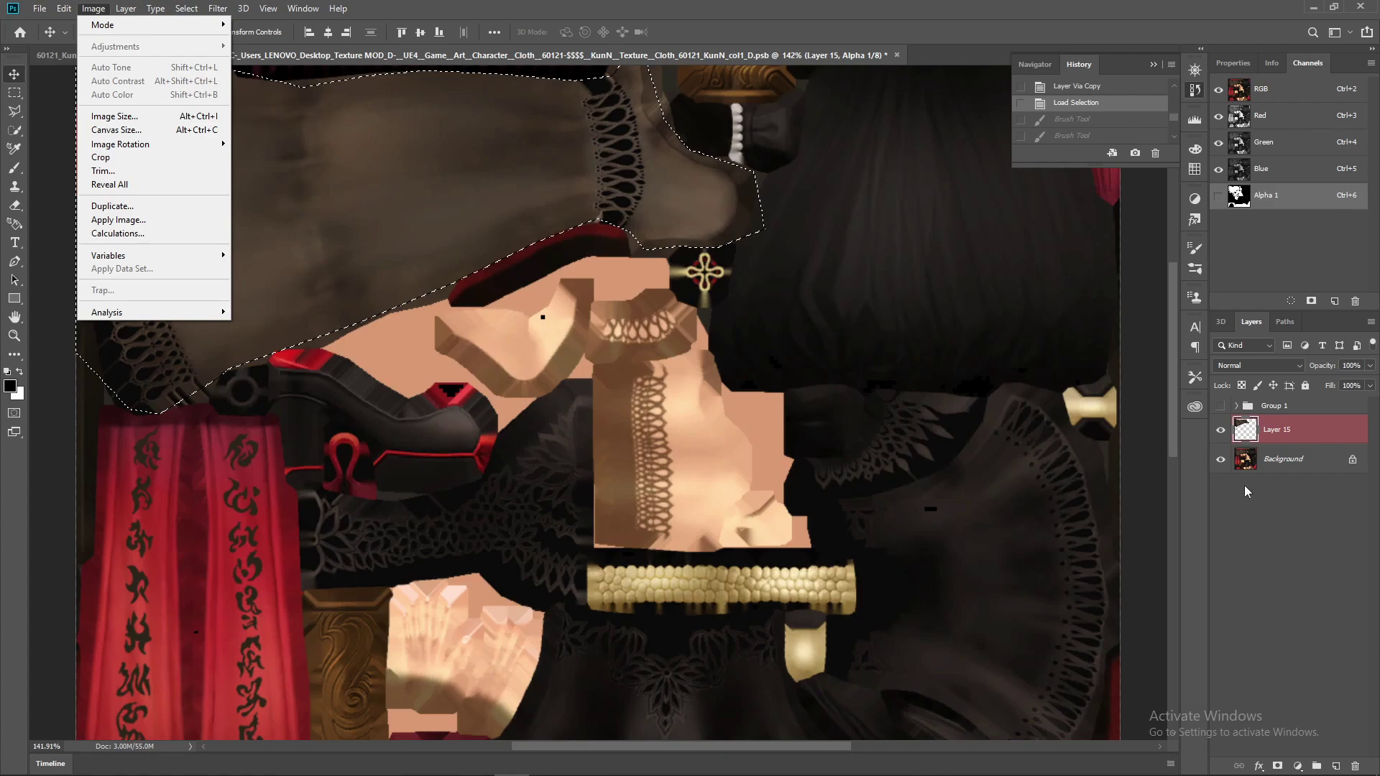
click(1306, 435)
click(1269, 88)
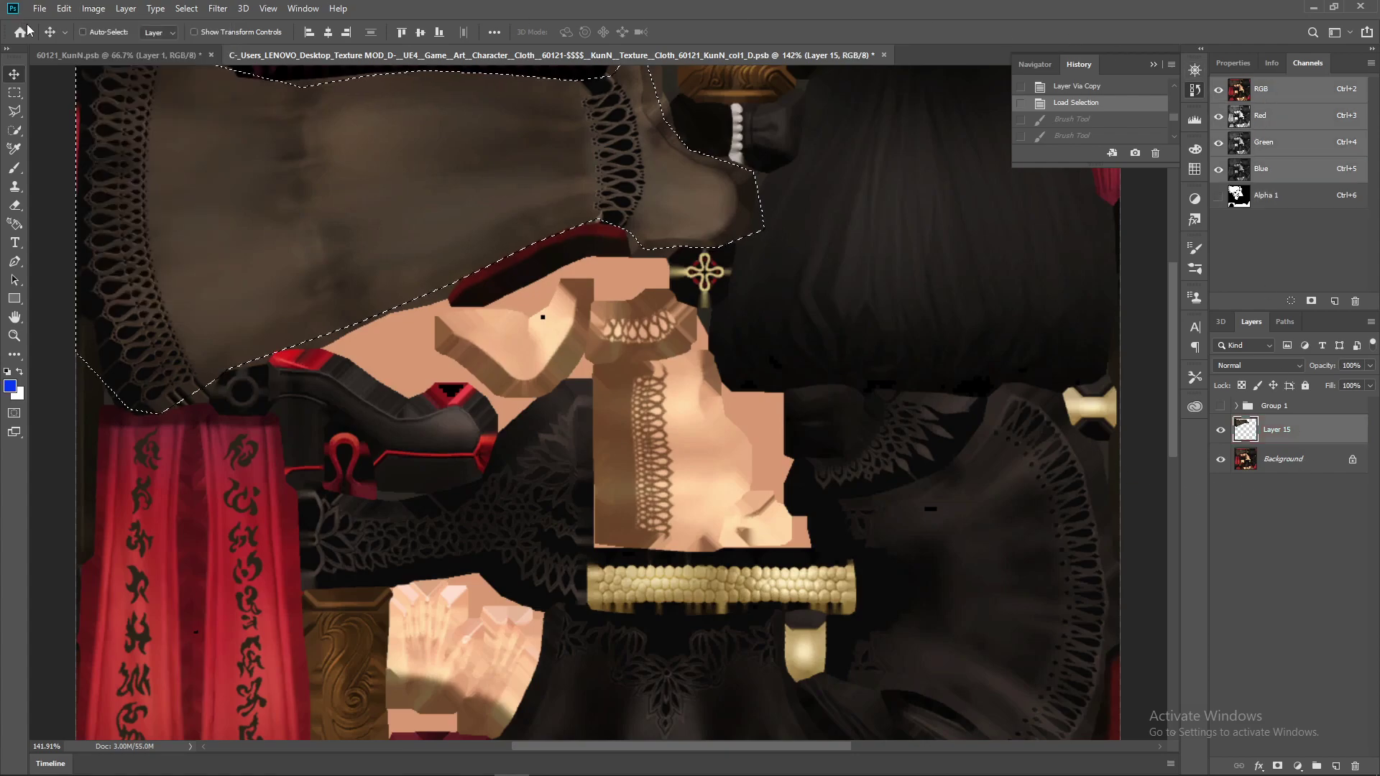
Try to colorize the selected stocking piece on Layer 15 blue using Hue/Saturation with hue 226 and saturation 100
click(94, 8)
mouse_move(200, 49)
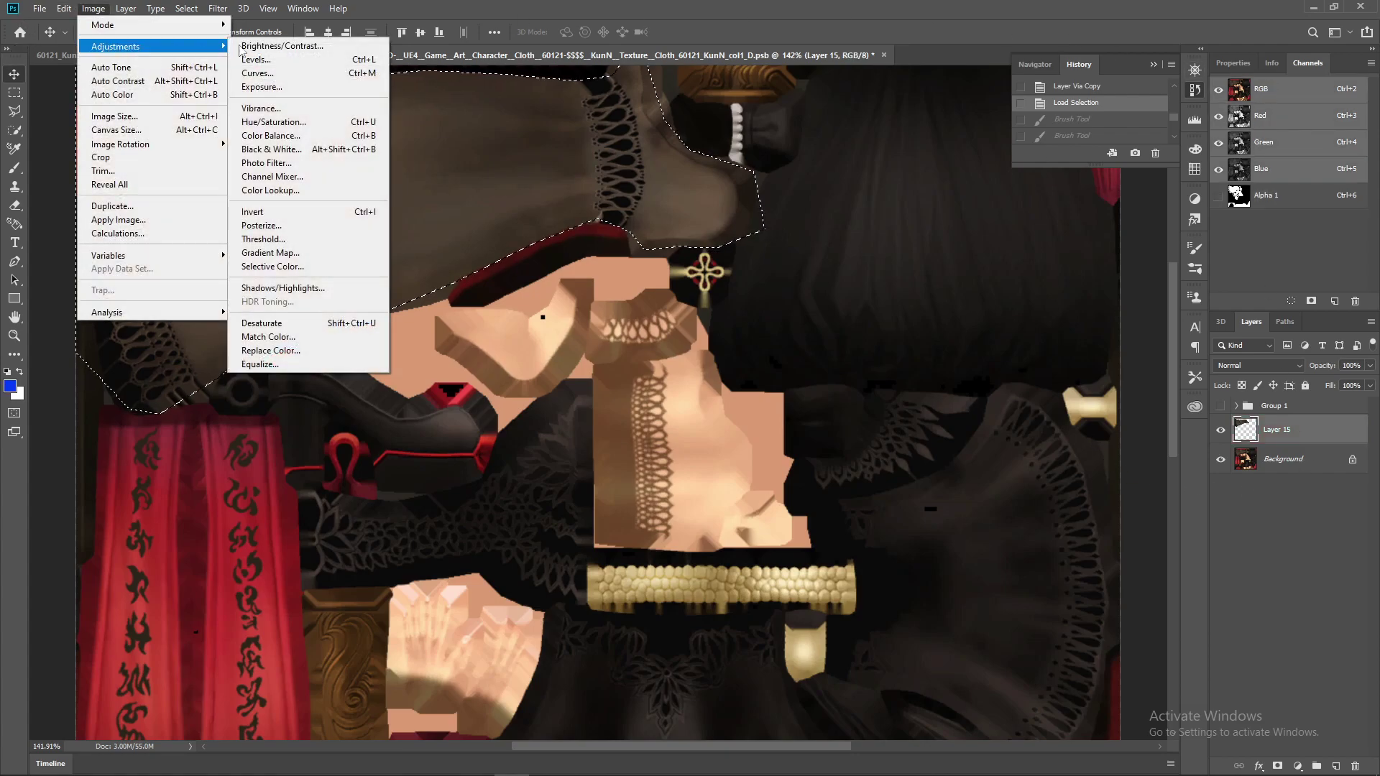
click(273, 121)
scroll(927, 338, up, 1)
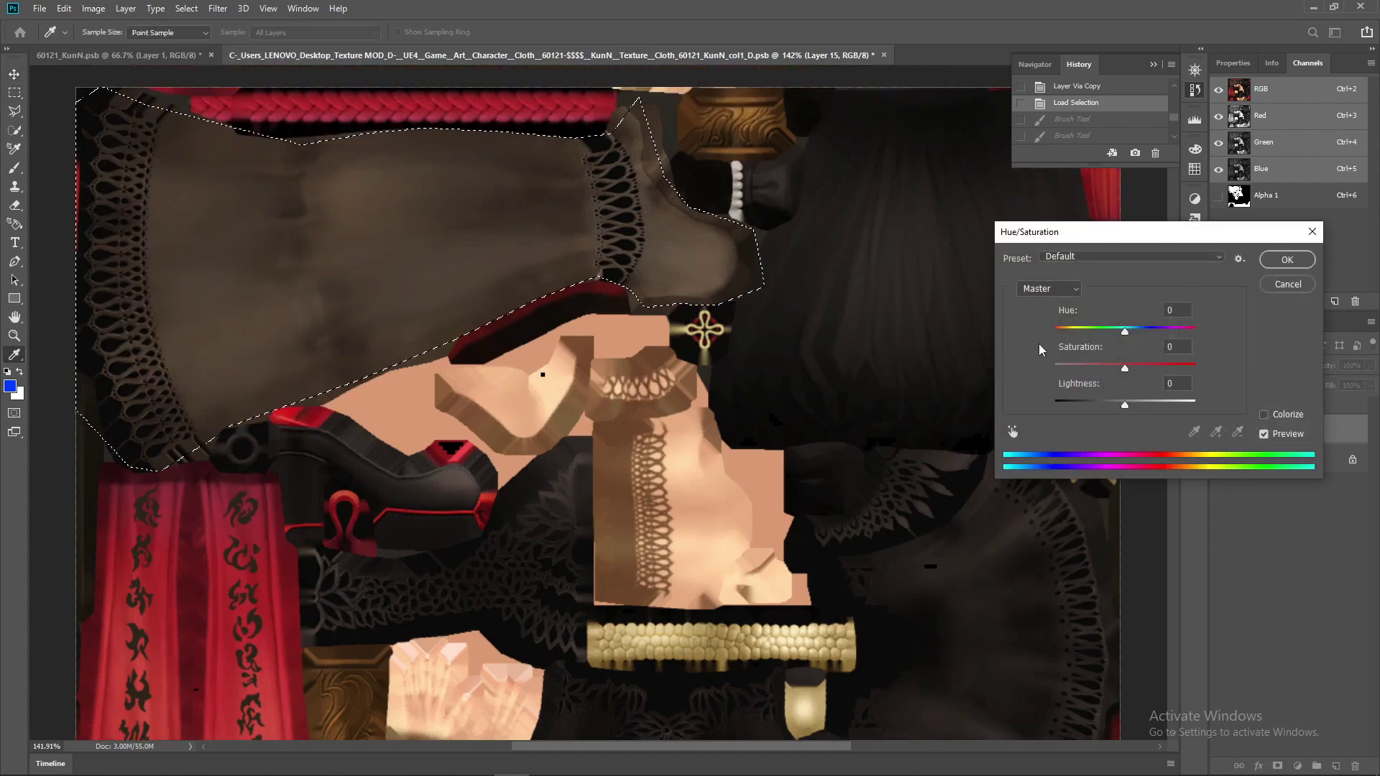
drag(1125, 330, 1213, 330)
click(1264, 416)
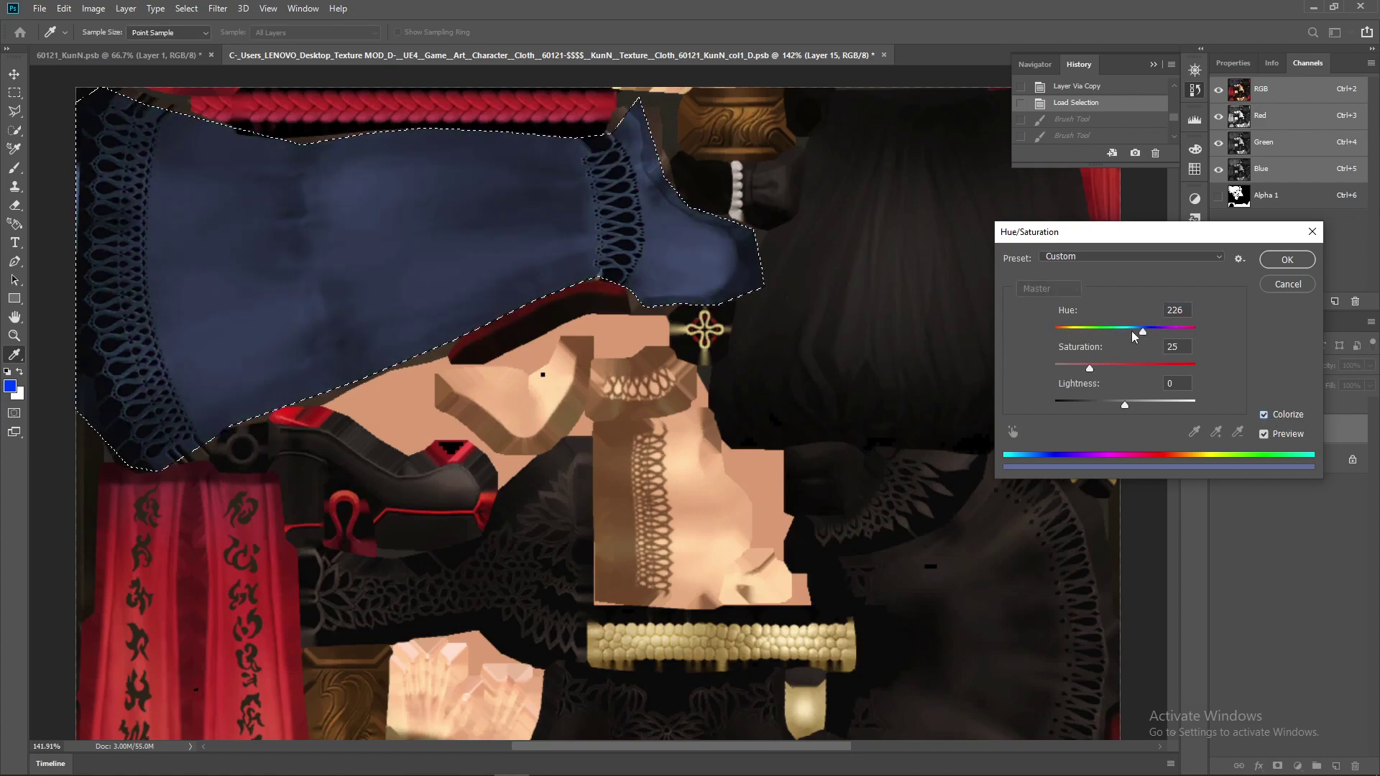
drag(1091, 366, 1209, 373)
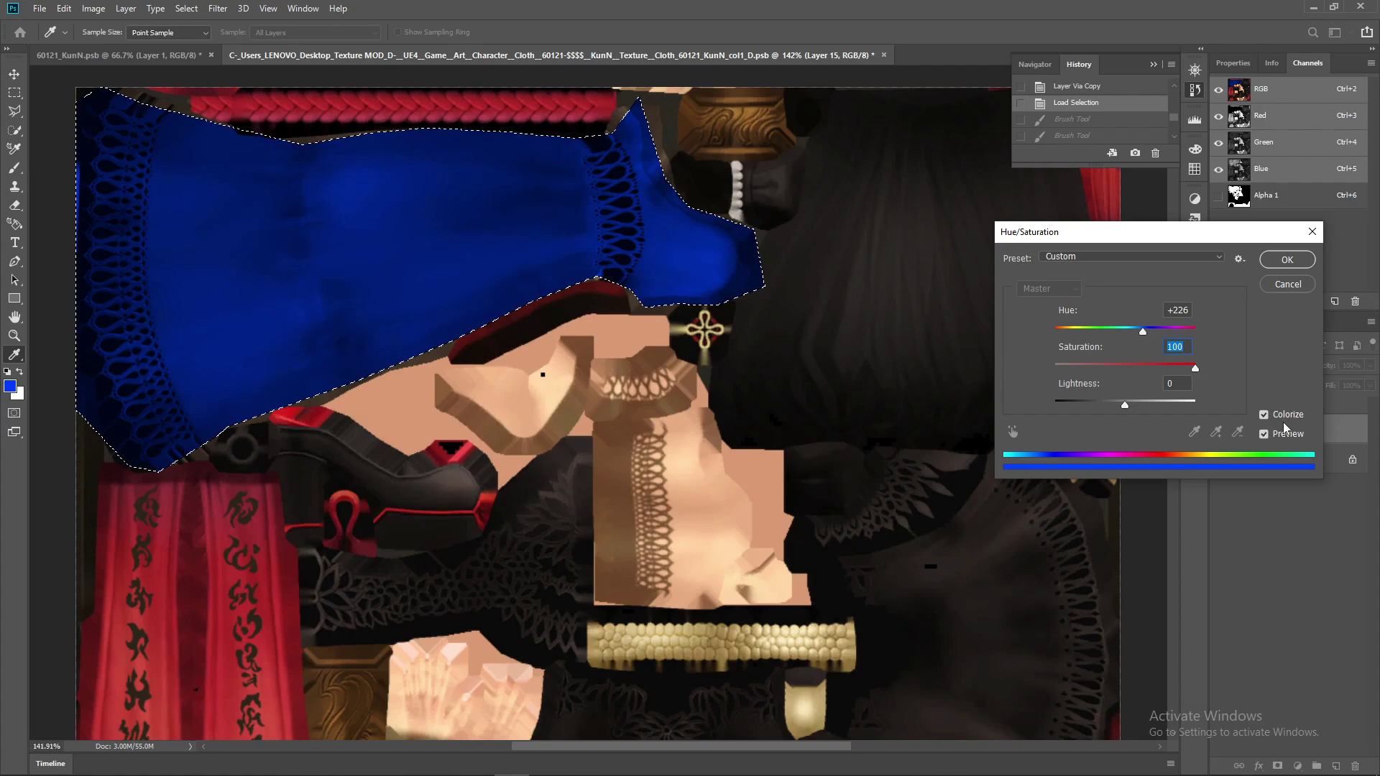
drag(1062, 327, 1089, 368)
mouse_move(1189, 331)
mouse_down()
mouse_move(1132, 331)
mouse_move(1181, 333)
mouse_up()
click(1295, 289)
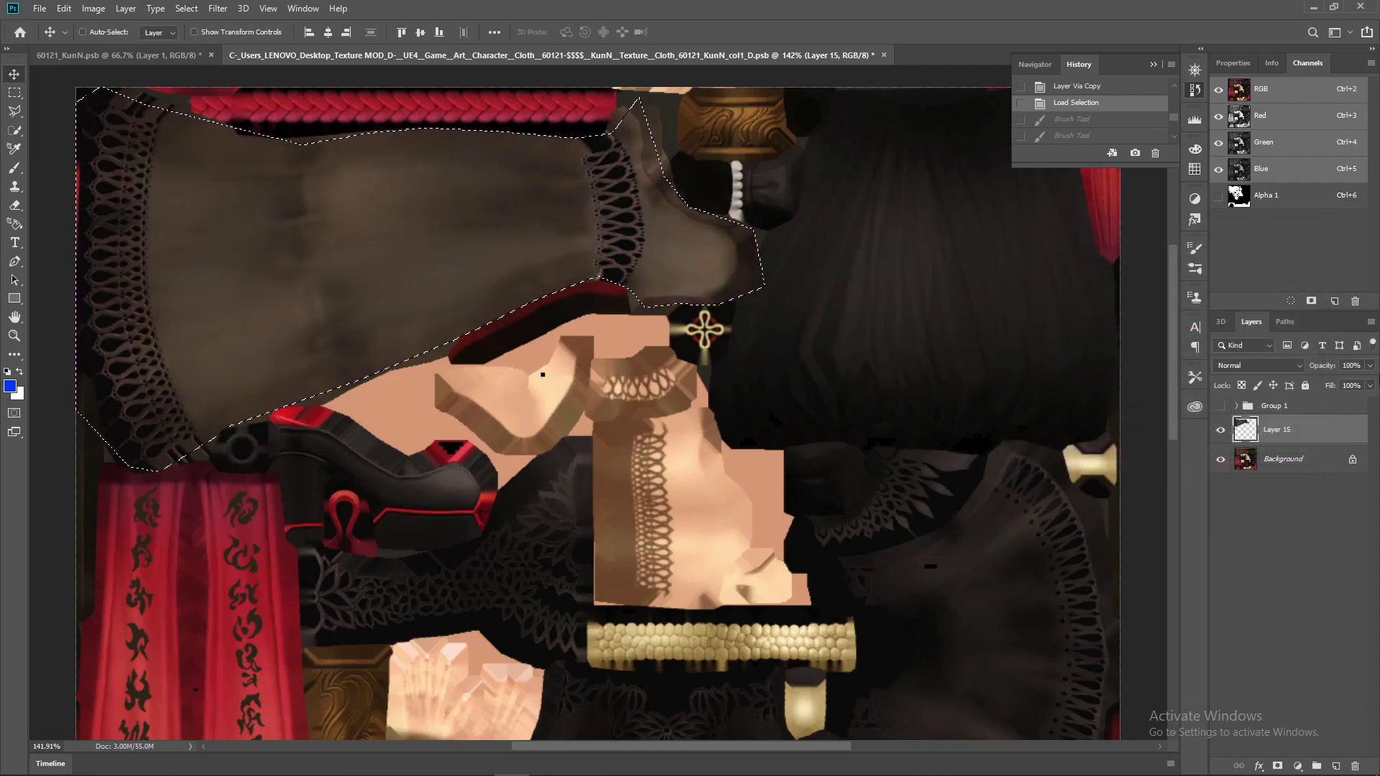
Clear the selected stocking piece from Layer 15, and briefly show Group 1 before hiding it again
key(Delete)
click(1220, 406)
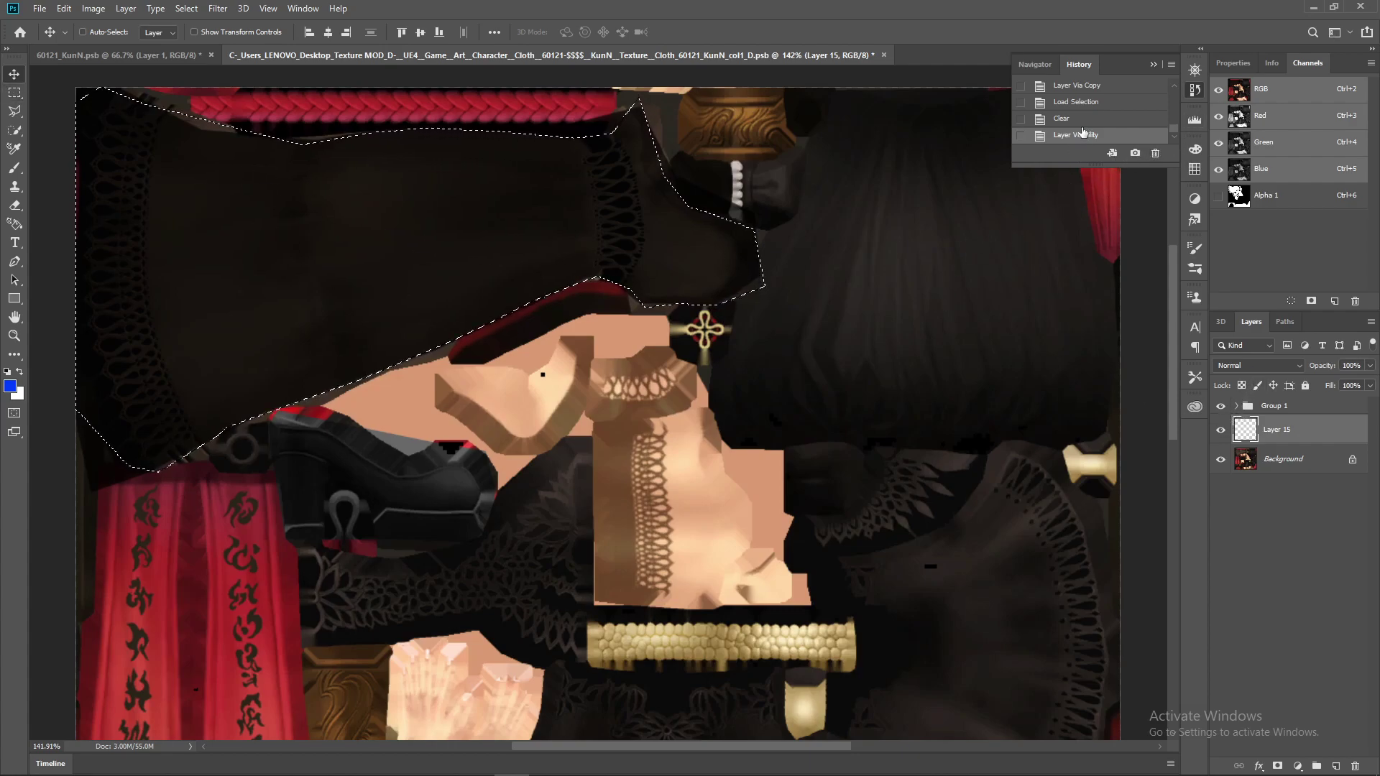
click(1220, 405)
Try to raise the lightness of Layer 15 with a Hue/Saturation adjustment
click(101, 8)
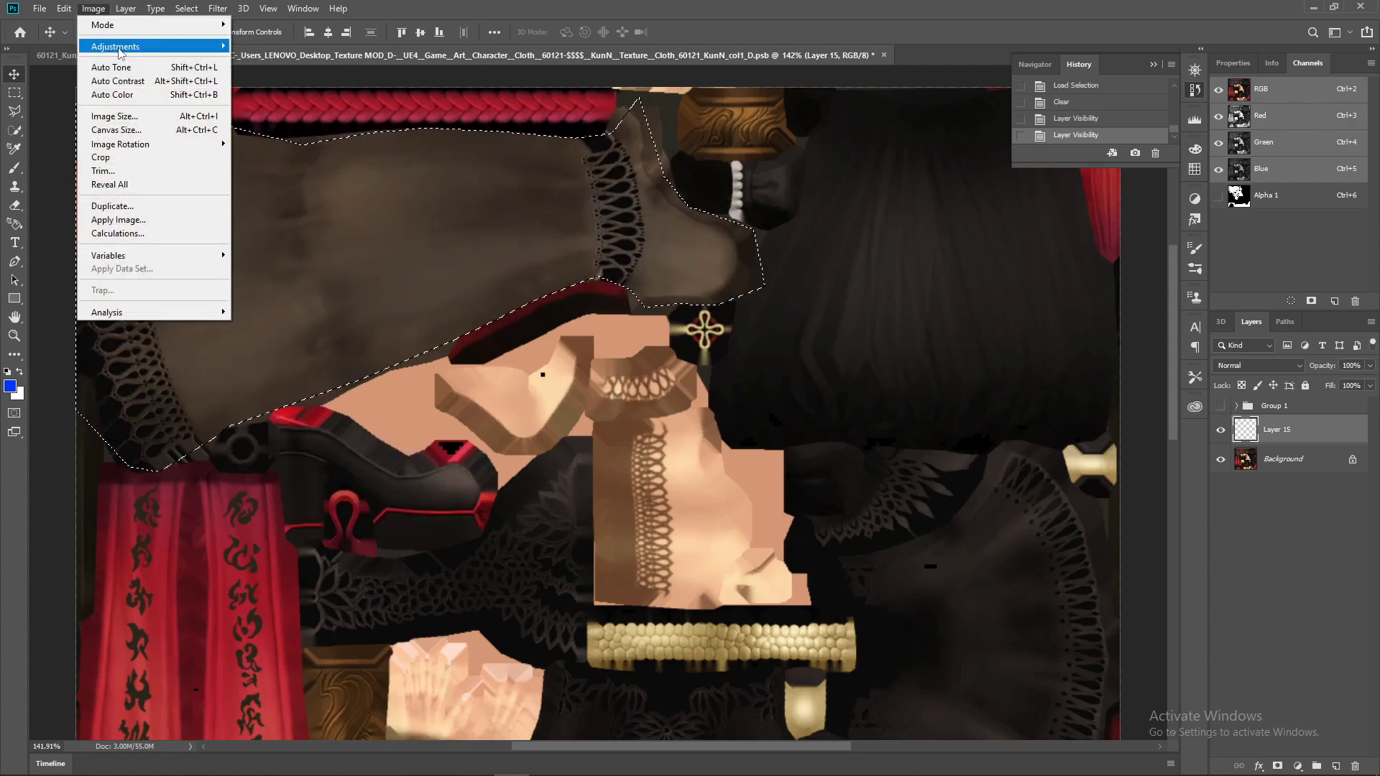
mouse_move(179, 49)
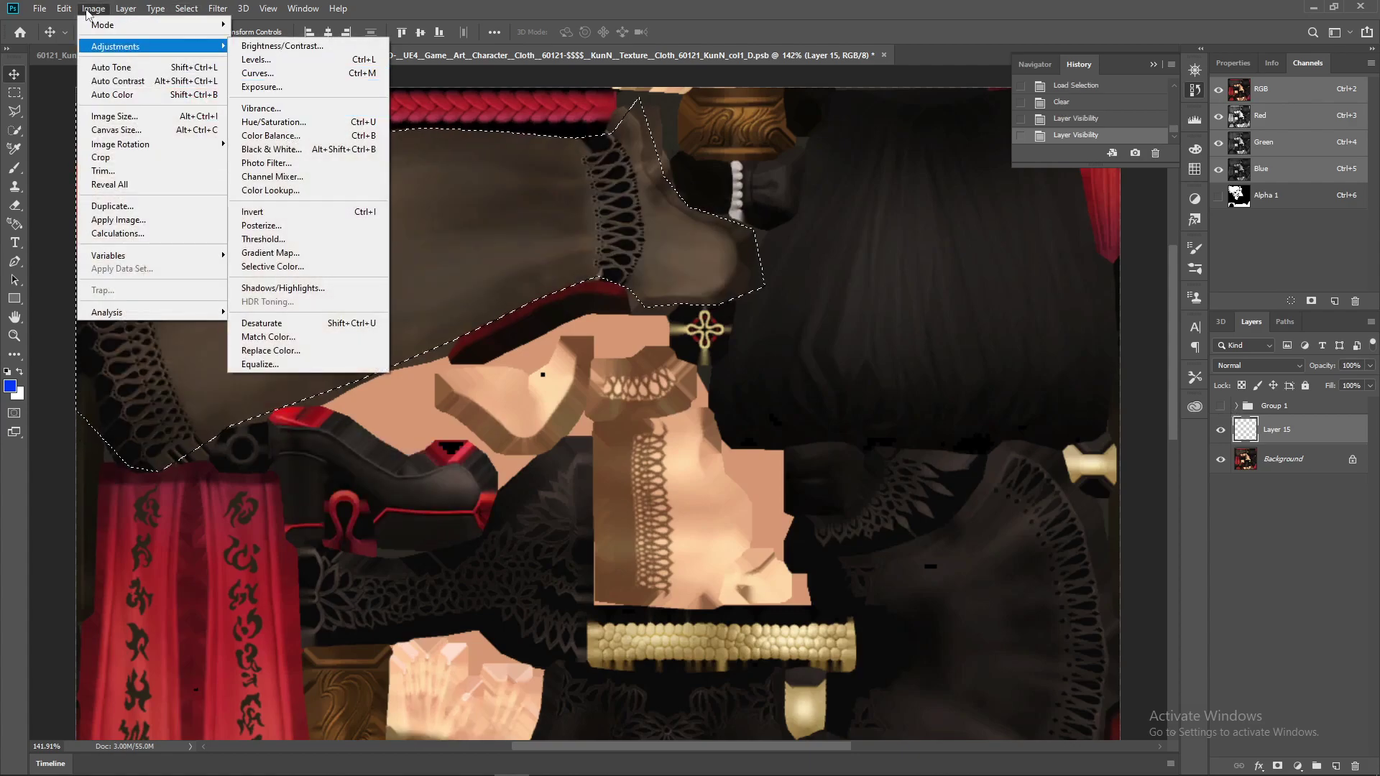
click(105, 48)
click(137, 49)
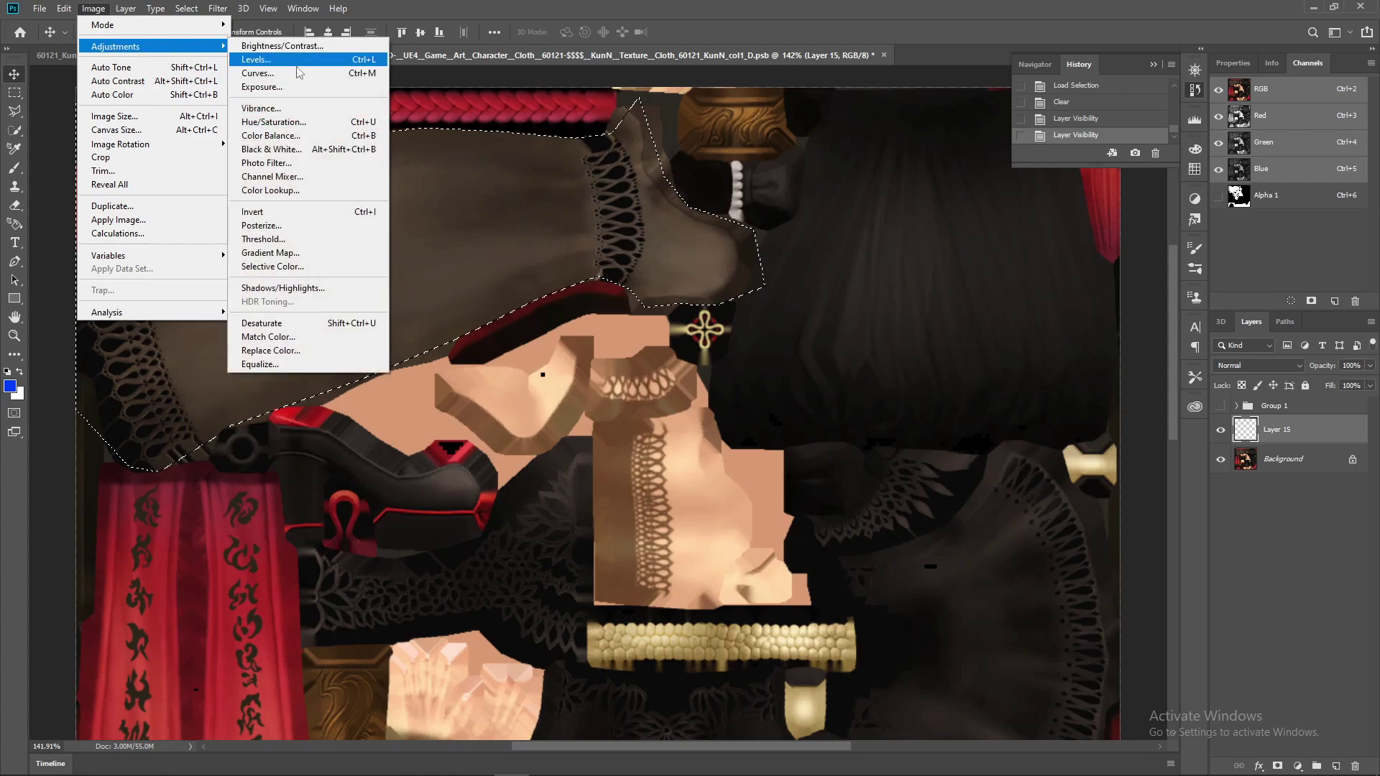
click(267, 124)
drag(1125, 404, 1162, 407)
click(1291, 290)
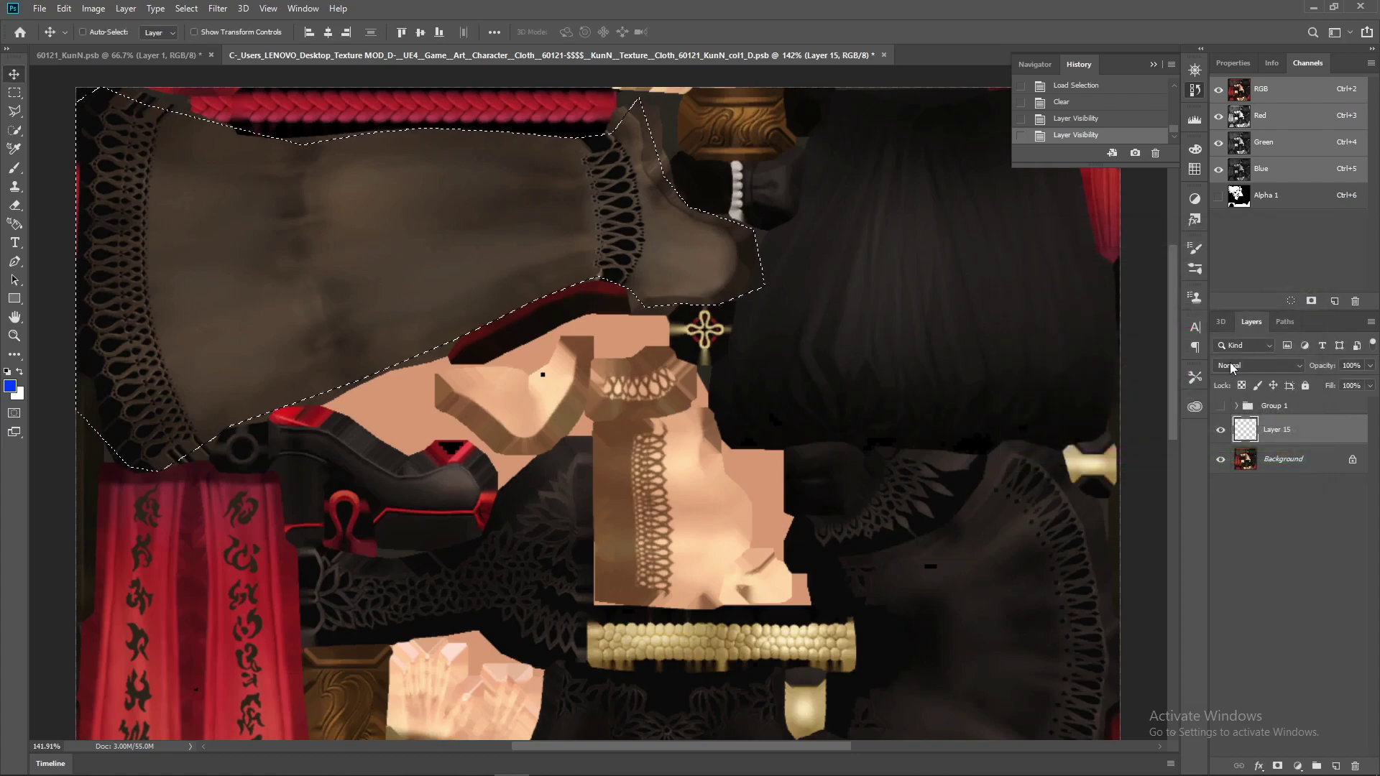
Copy the selected stocking piece from the Background to a new layer, delete Layer 15, and load the copy's pixels as a selection
click(1265, 460)
key(ctrl+j)
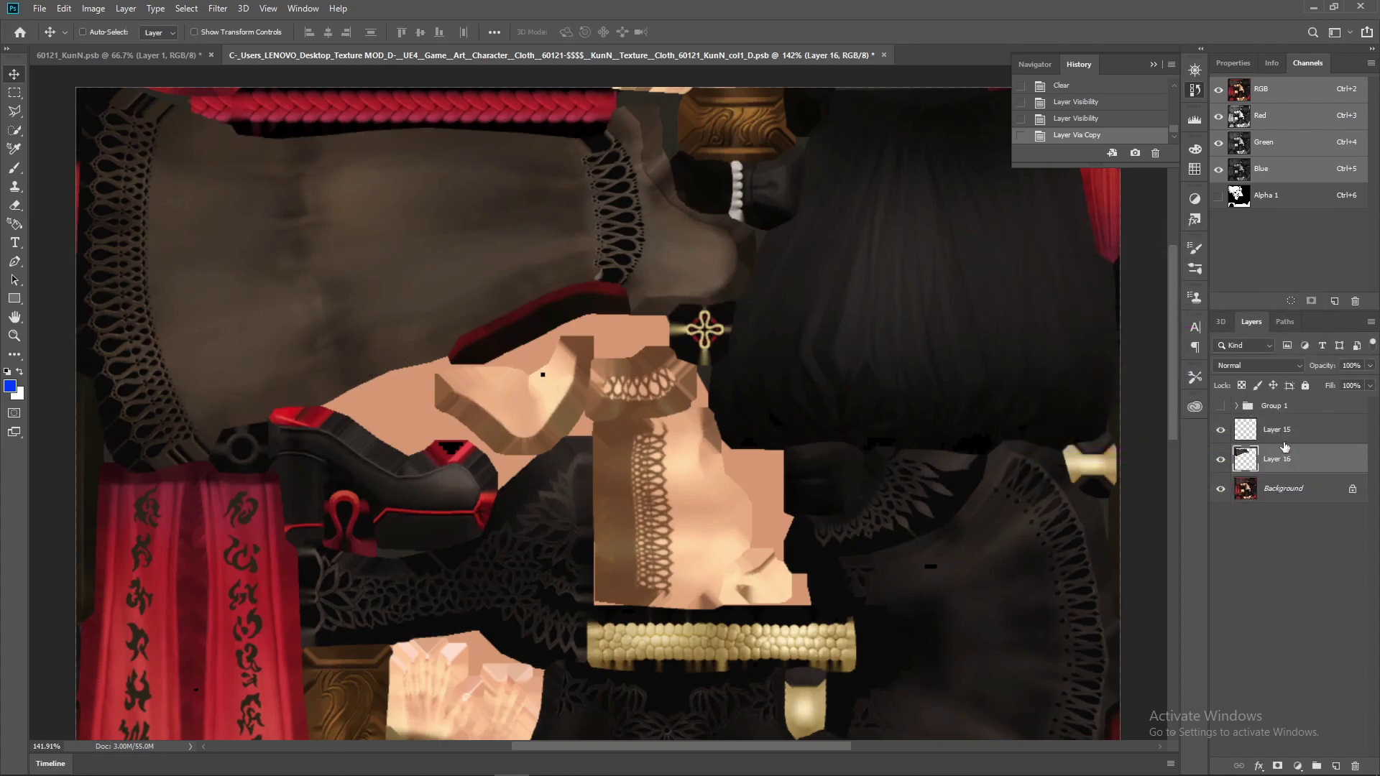
click(1287, 431)
key(Delete)
right_click(1241, 428)
click(1254, 467)
Try to darken the copied stocking piece using Hue/Saturation with a lightness of -55
click(93, 8)
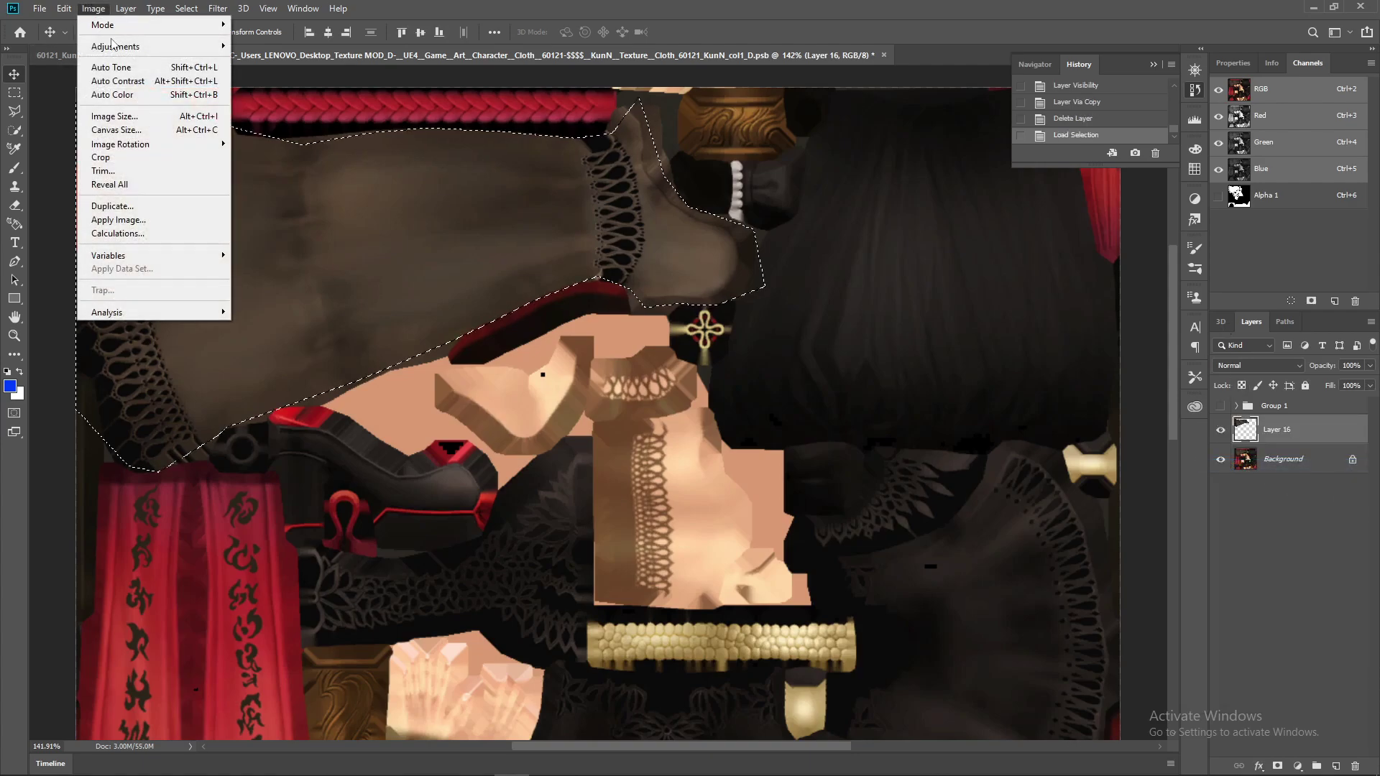
mouse_move(208, 46)
click(264, 123)
drag(1127, 406, 1073, 410)
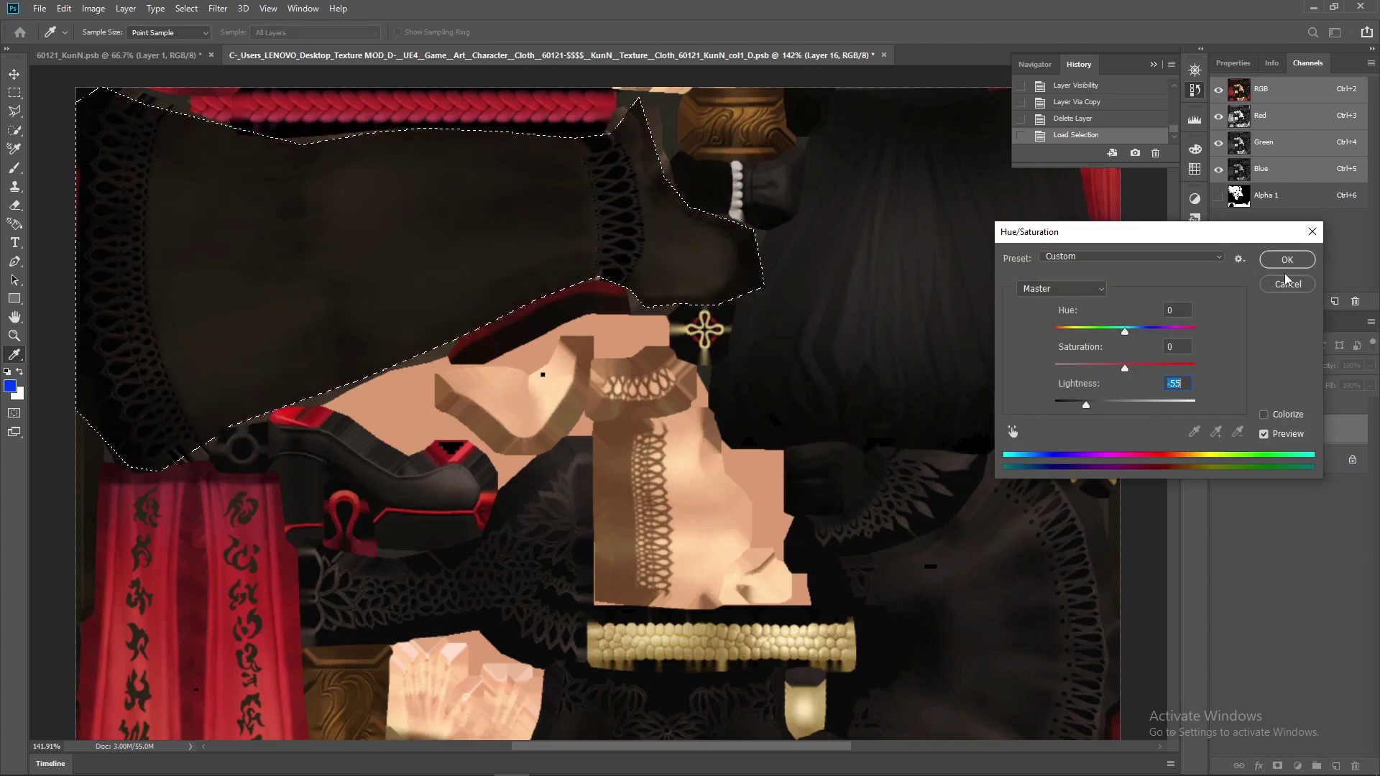
click(1287, 283)
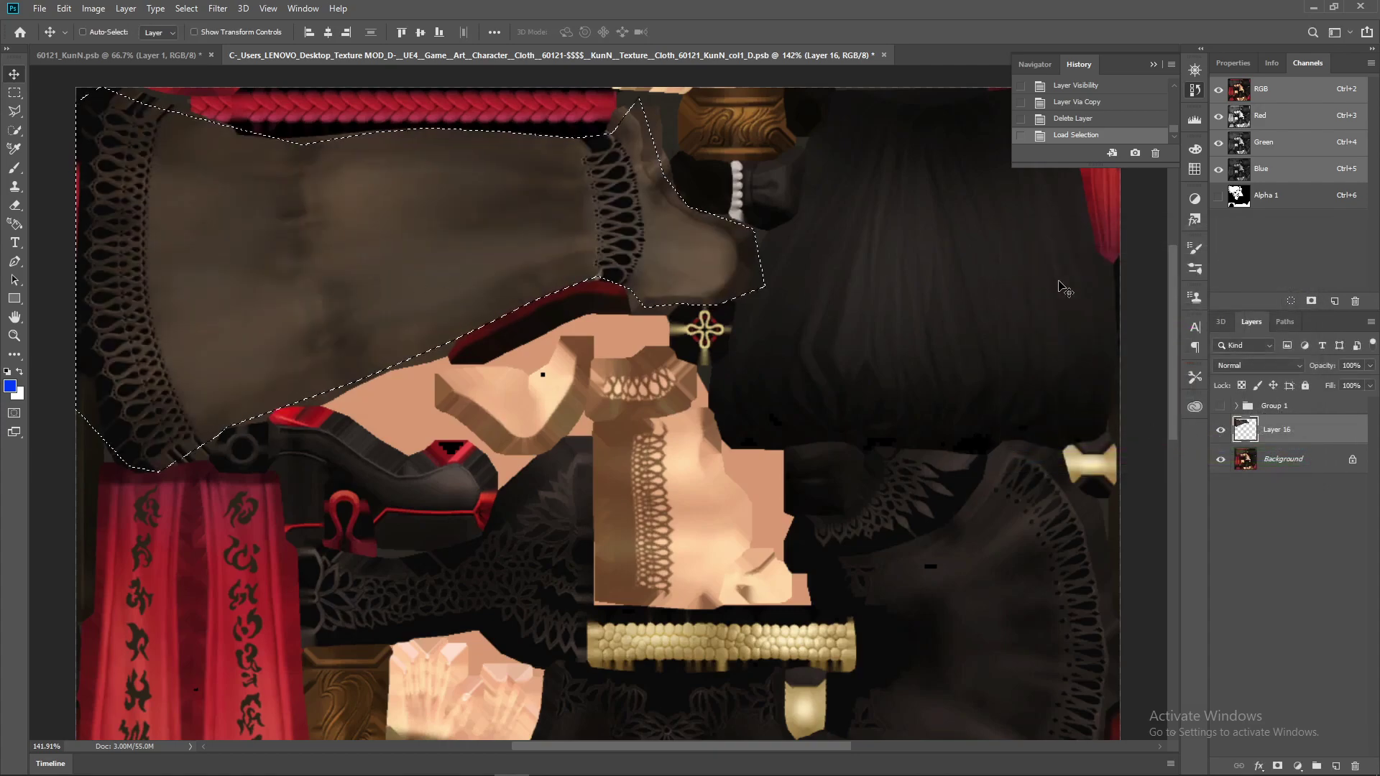
Add a Pattern Overlay to Layer 16 using the white floral lace pattern at 65% scale and 100% opacity
right_click(1280, 430)
click(1107, 189)
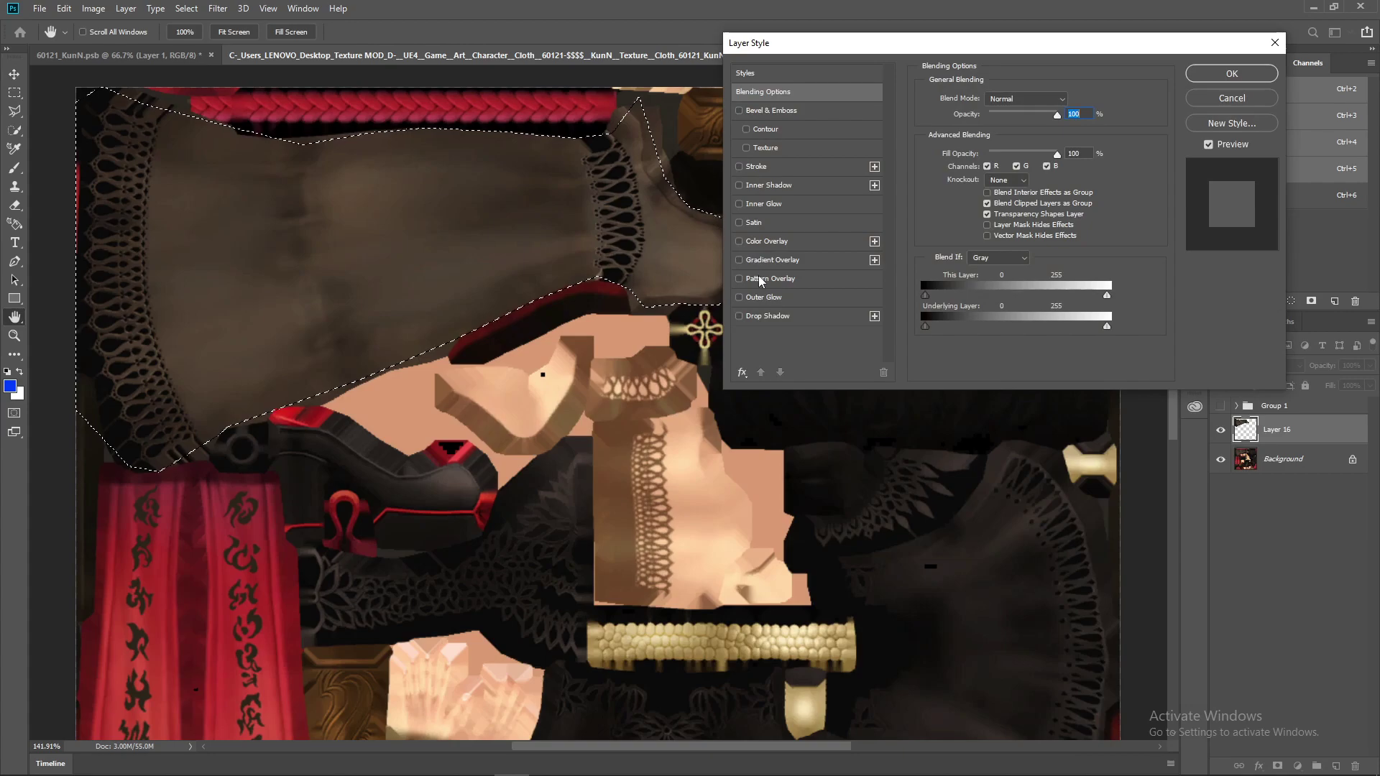
click(769, 278)
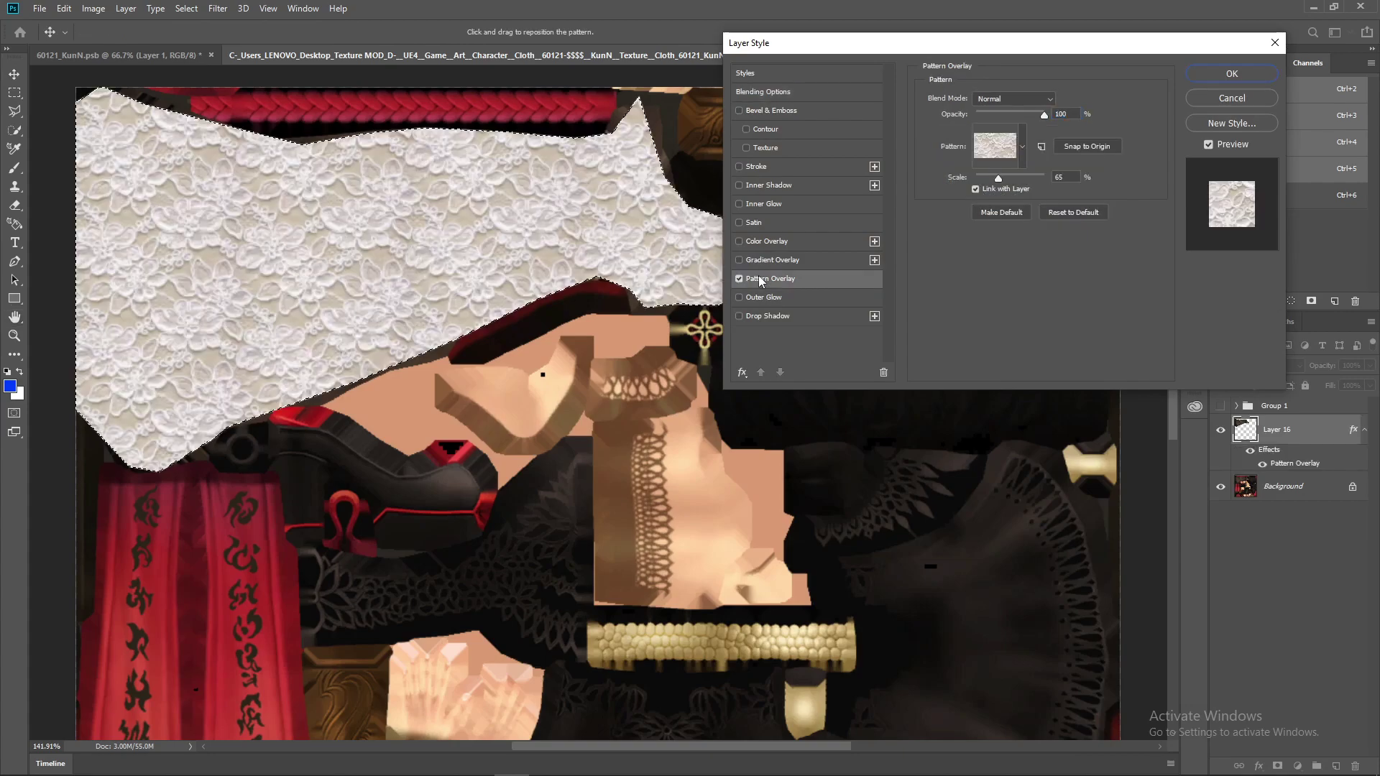
click(1022, 147)
click(1137, 269)
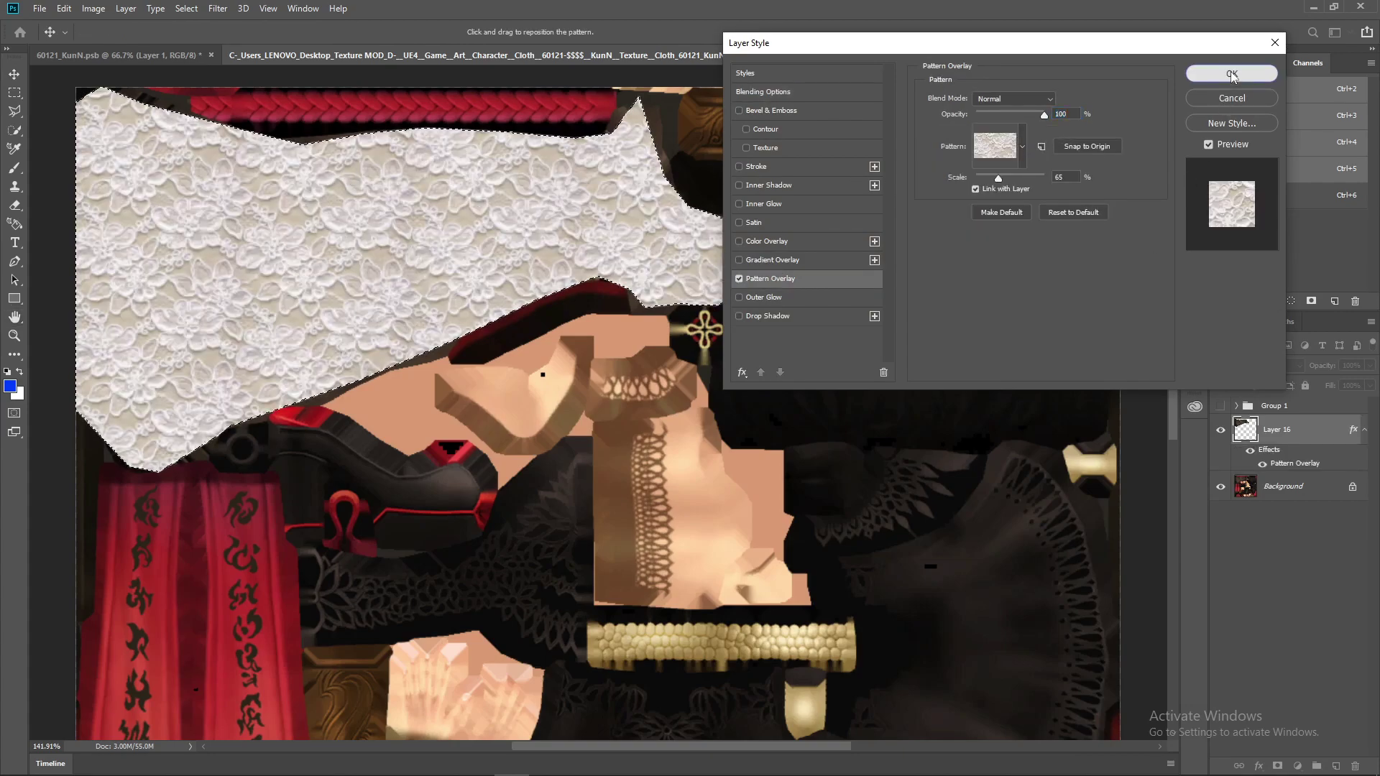
click(1231, 74)
Check the lace stockings on the 3D model from the front, return to the texture, and undo the Pattern Overlay
click(80, 49)
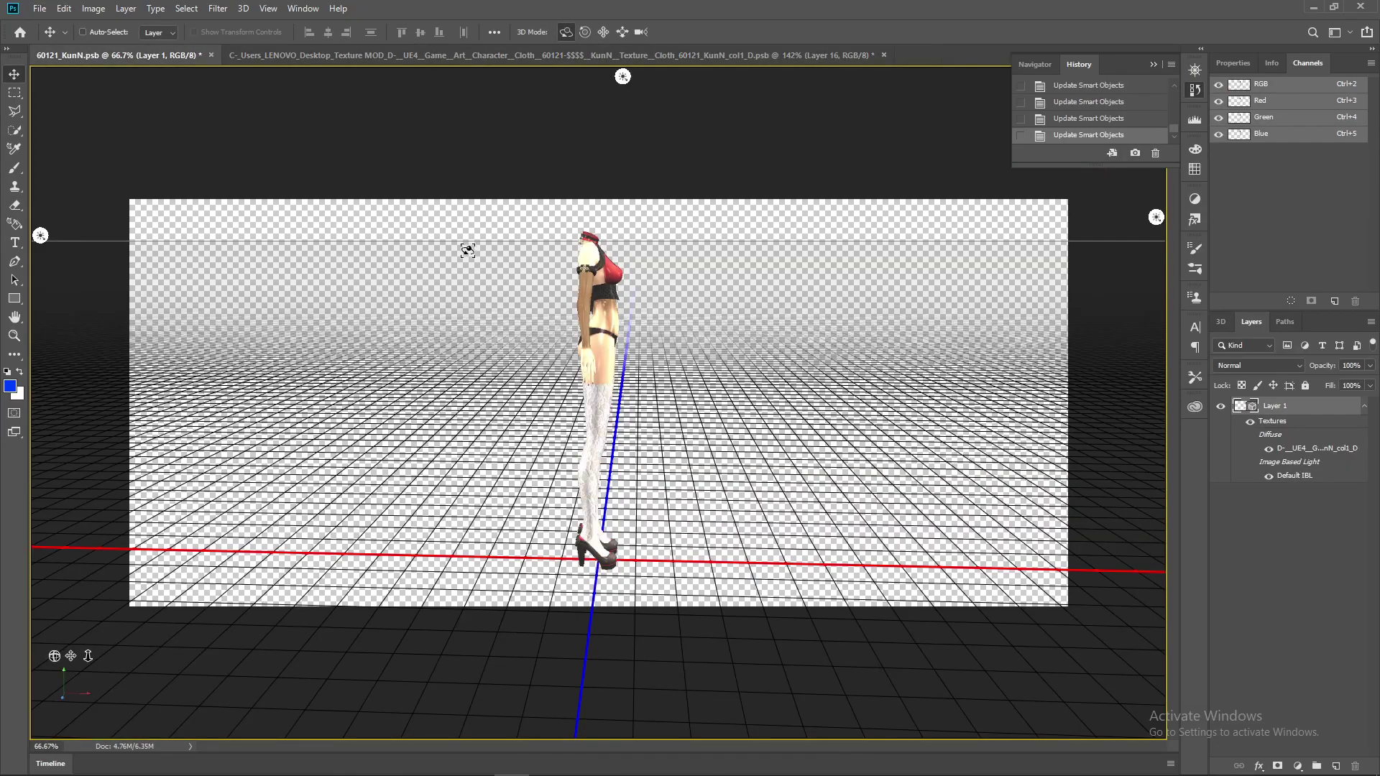
drag(180, 215, 269, 280)
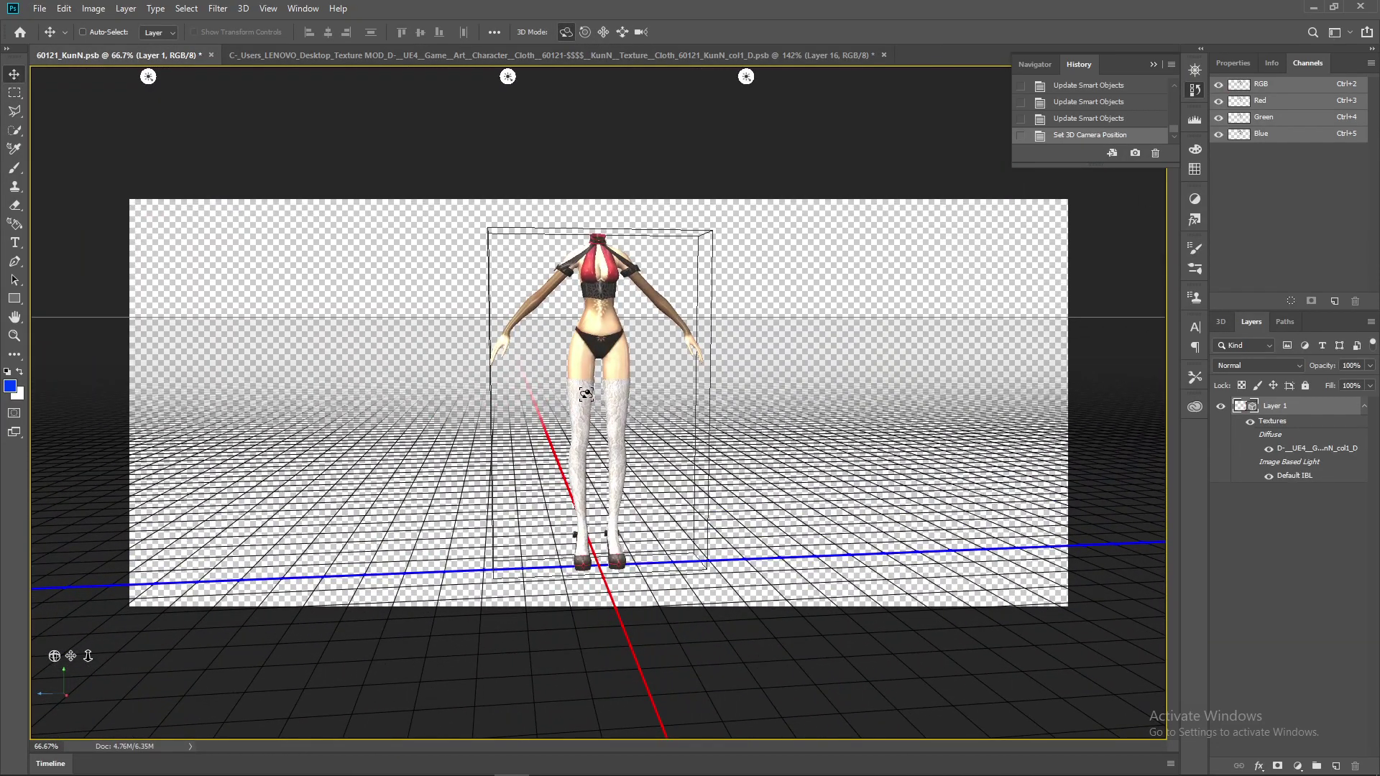
click(481, 56)
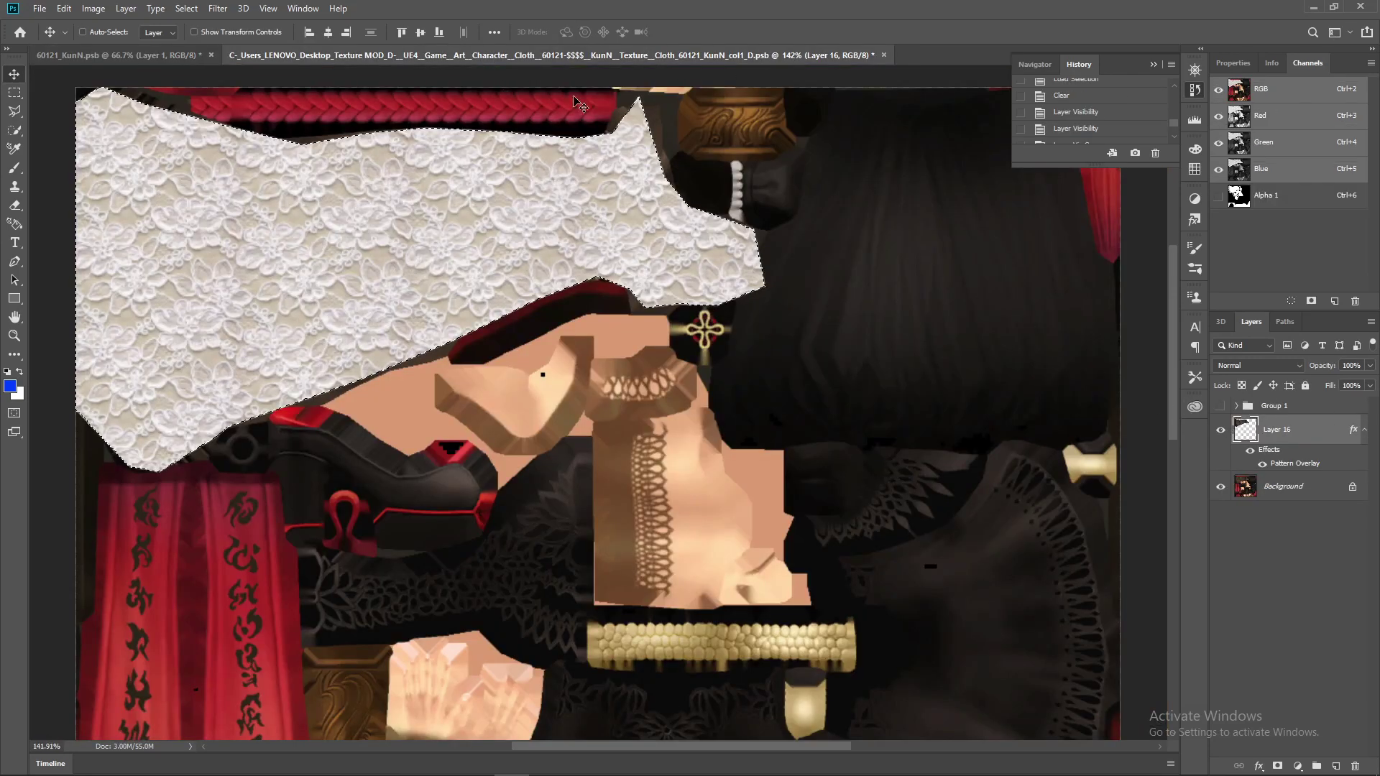
scroll(1071, 115, up, 2)
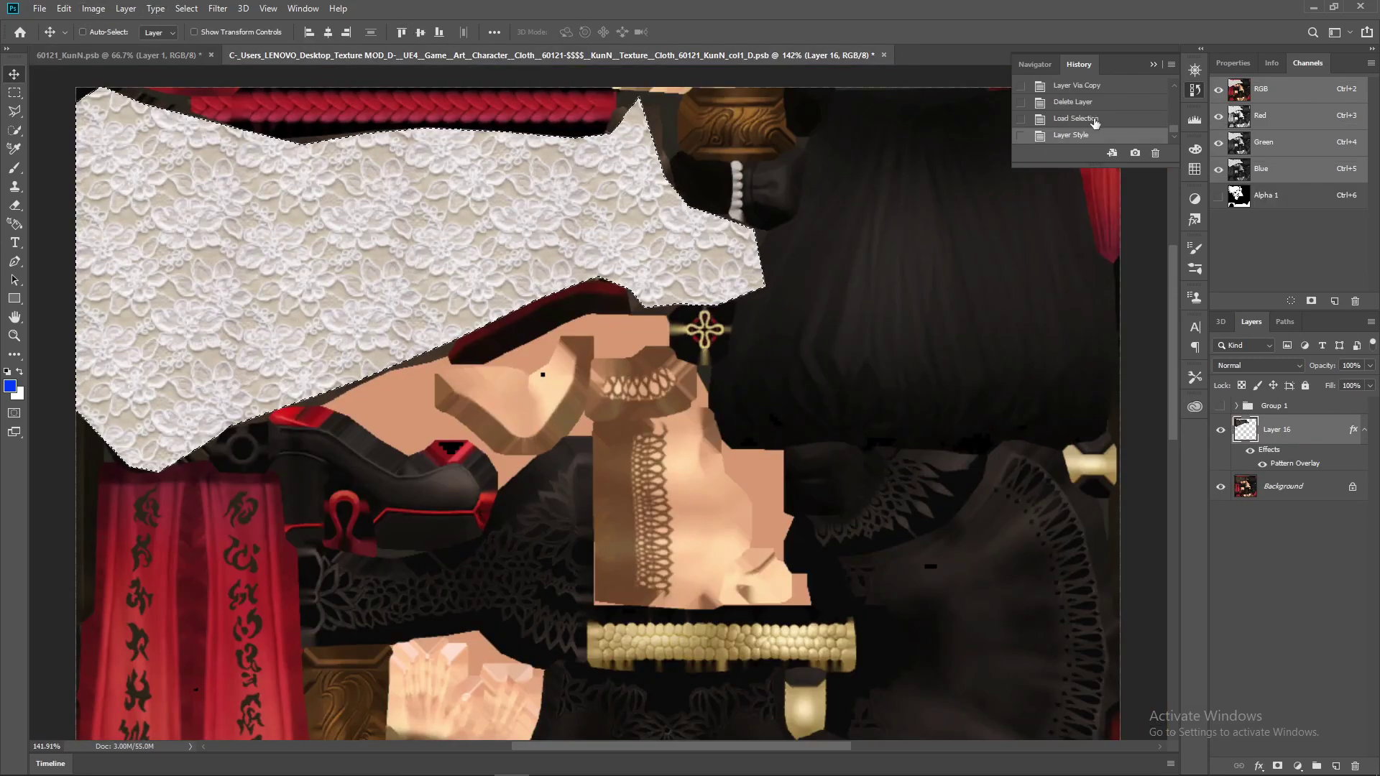
click(1078, 119)
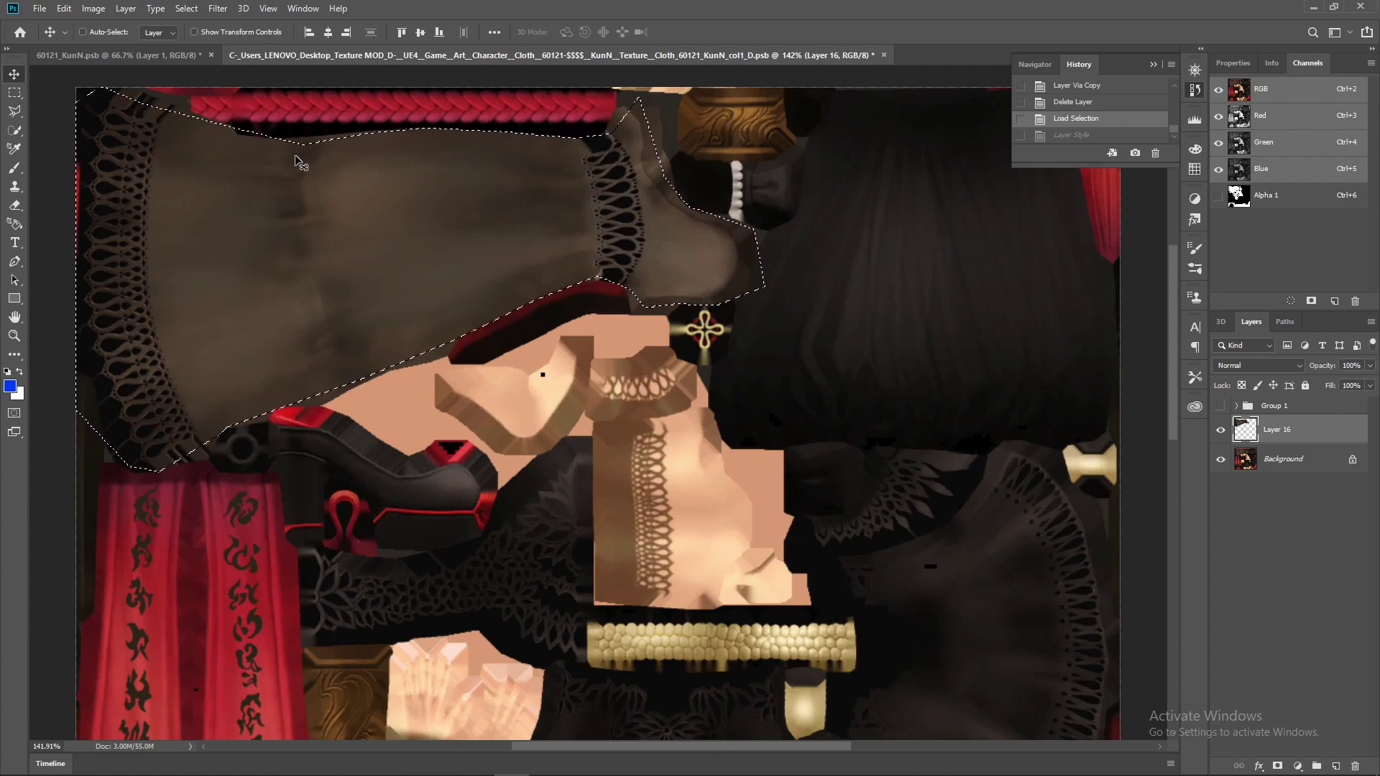
Start opening another file and browse to the cross folder on the Desktop
click(36, 13)
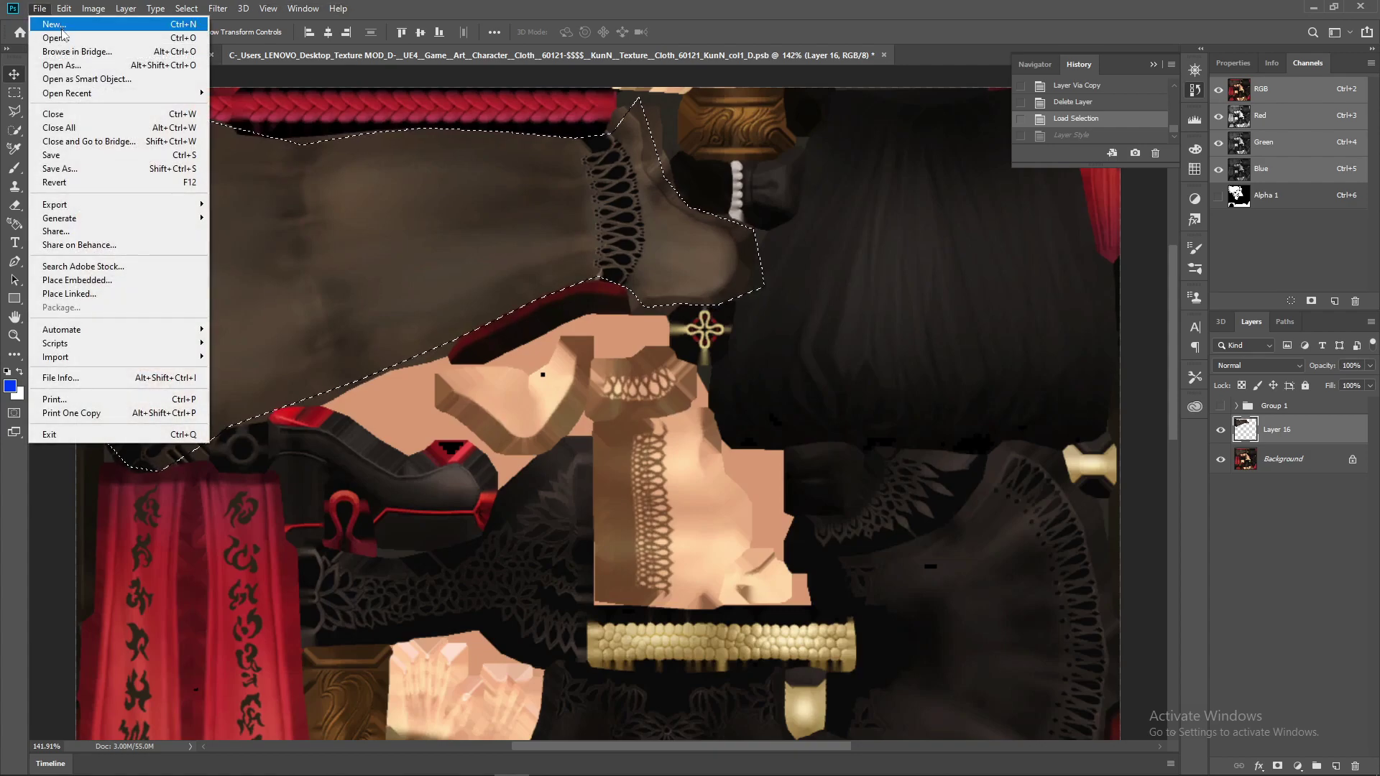
click(64, 39)
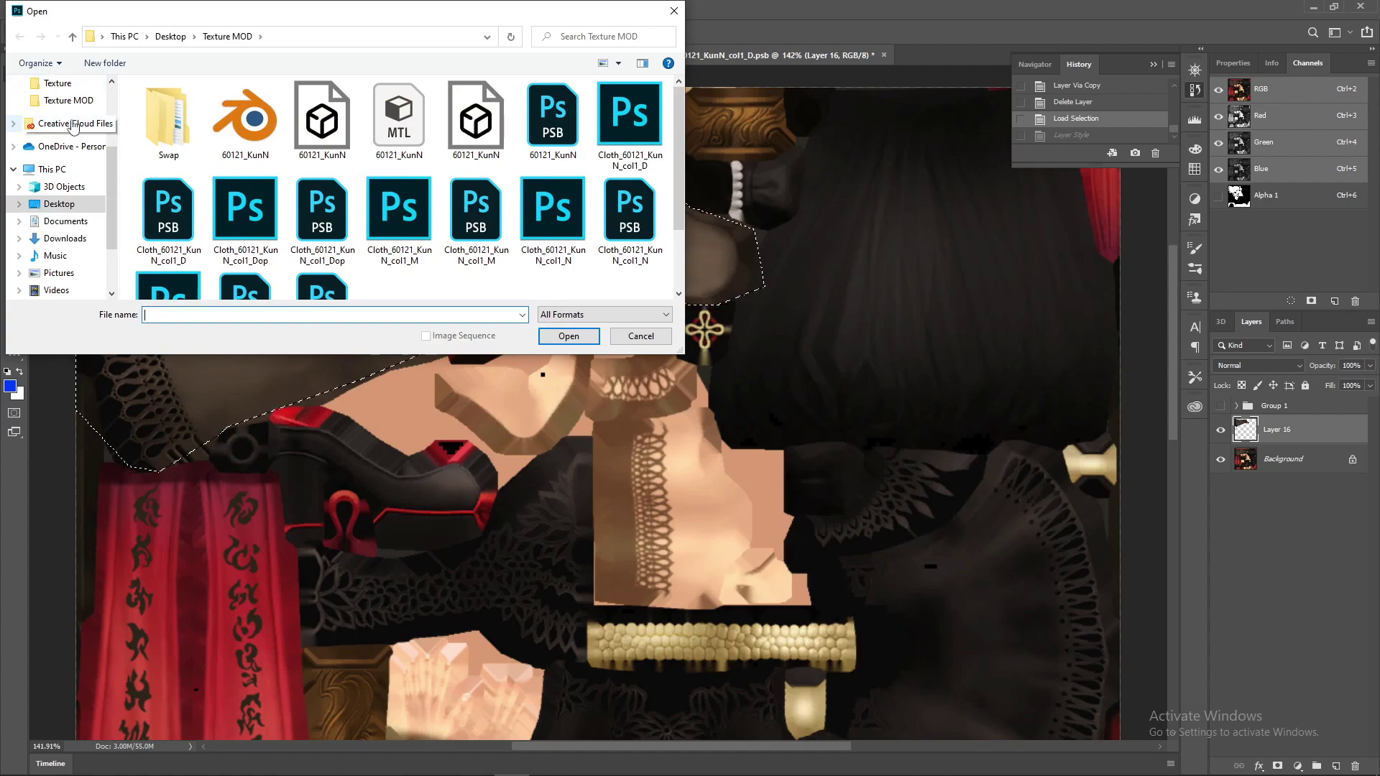
scroll(72, 137, up, 1)
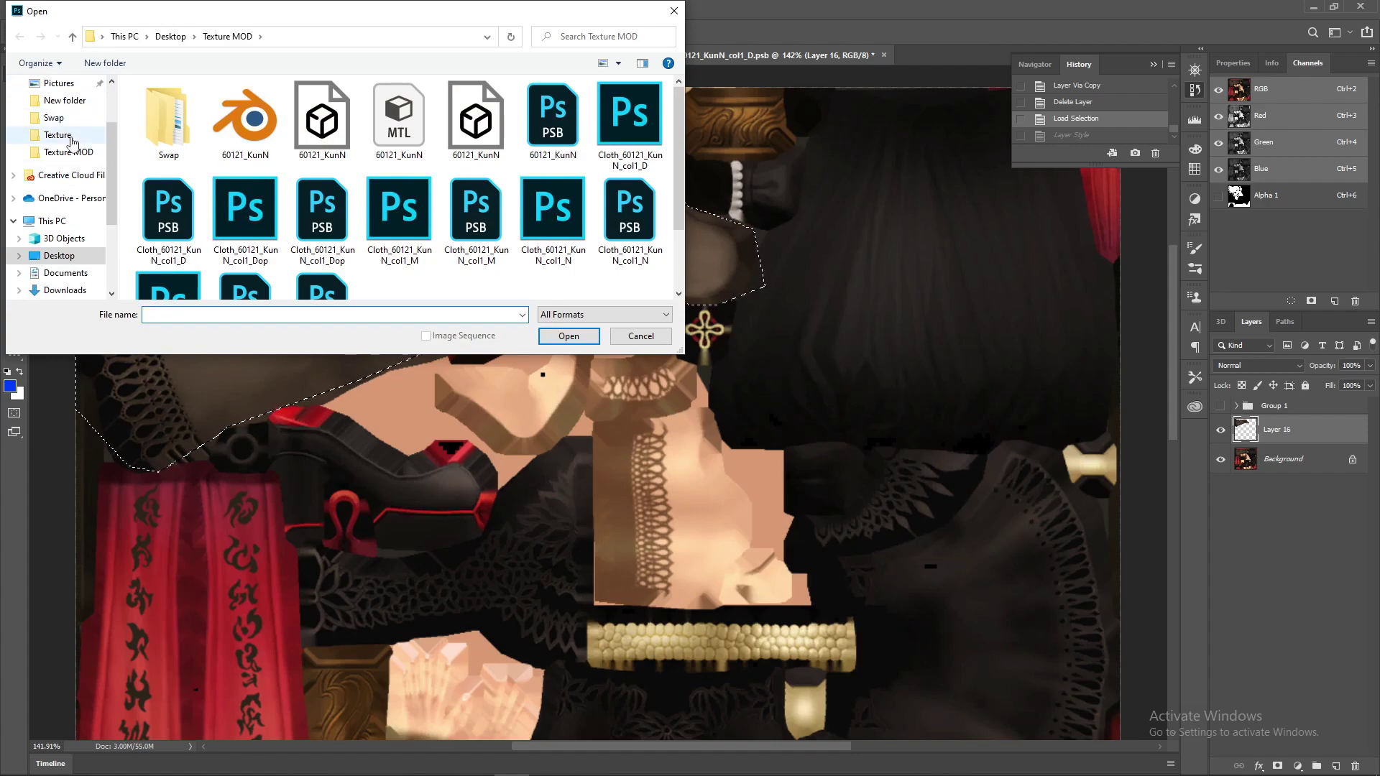
click(71, 138)
scroll(64, 158, down, 1)
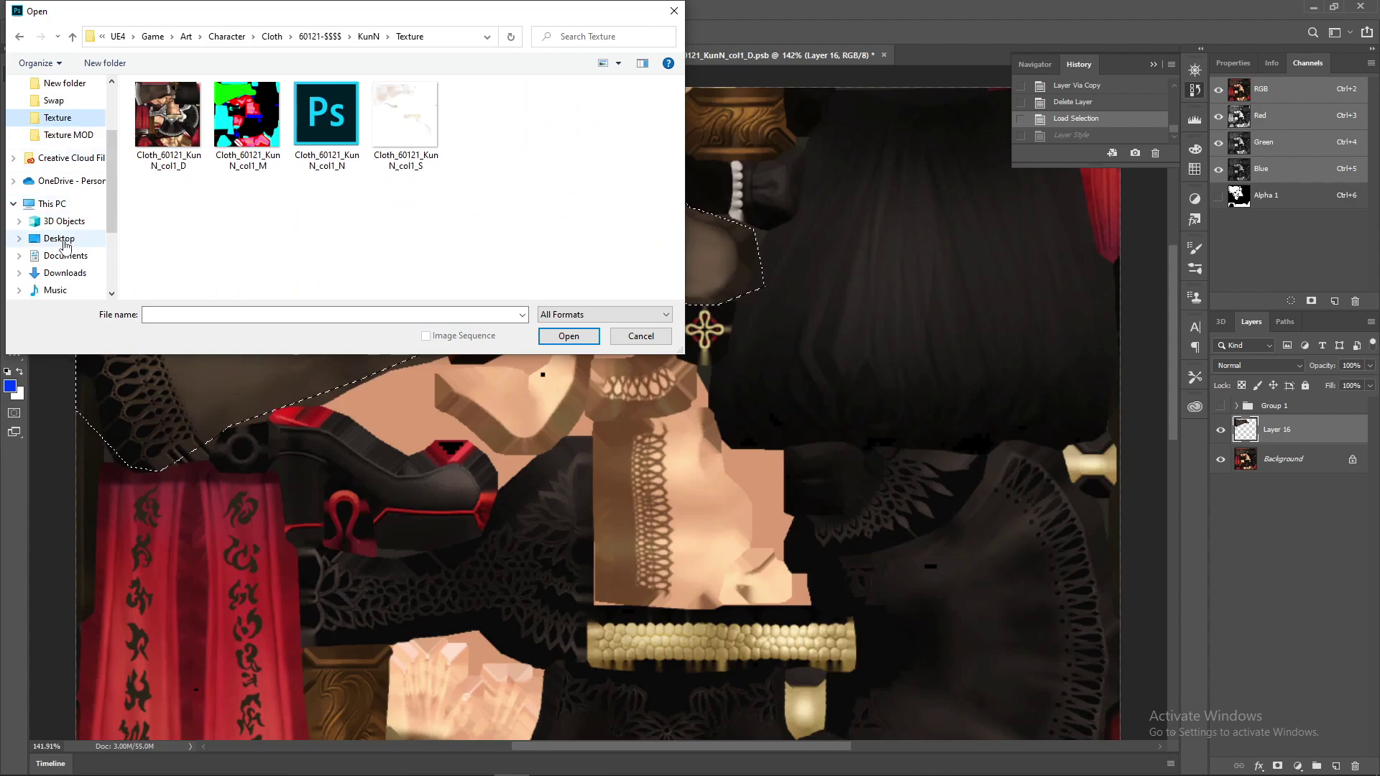
click(59, 238)
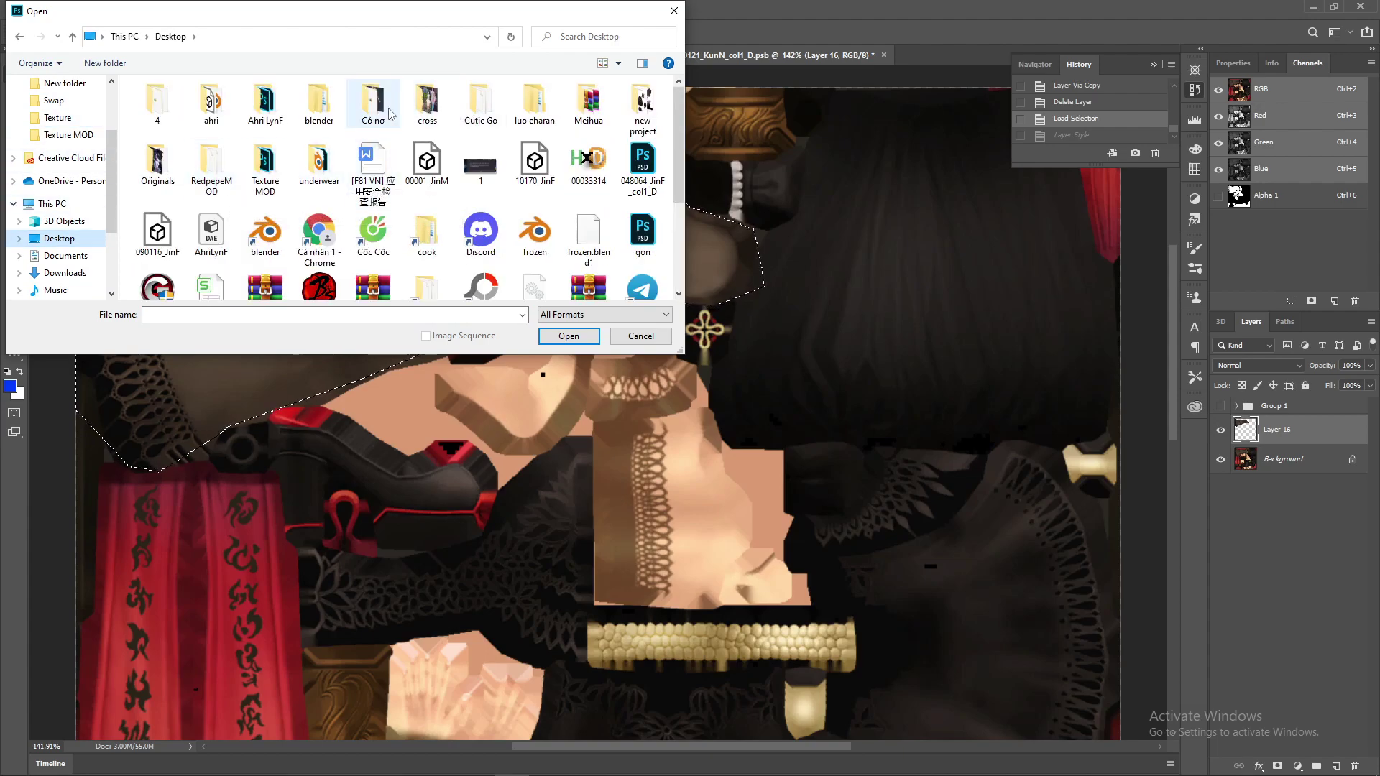
double_click(427, 104)
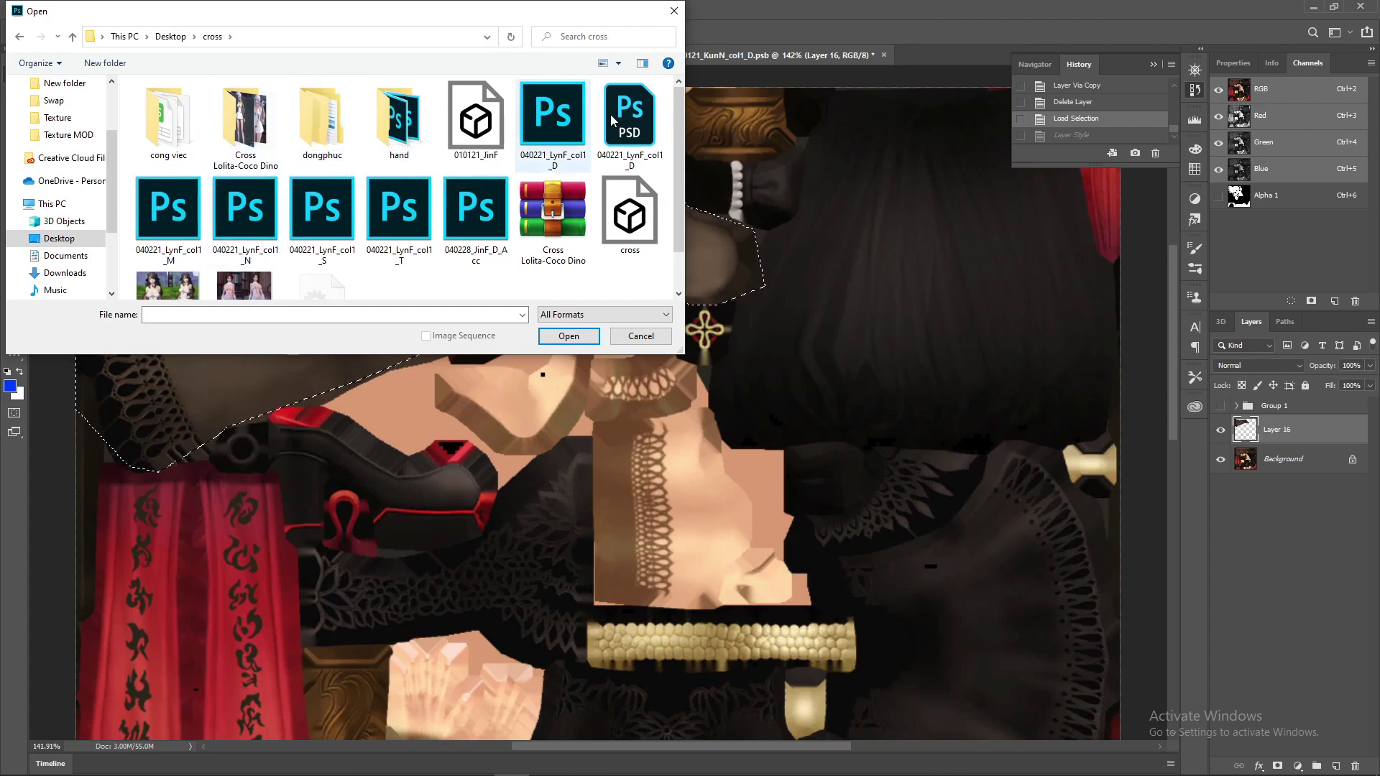
Open the 040221_LynF_col1_D DDS texture at default sizes to inspect it, and close it again
double_click(561, 133)
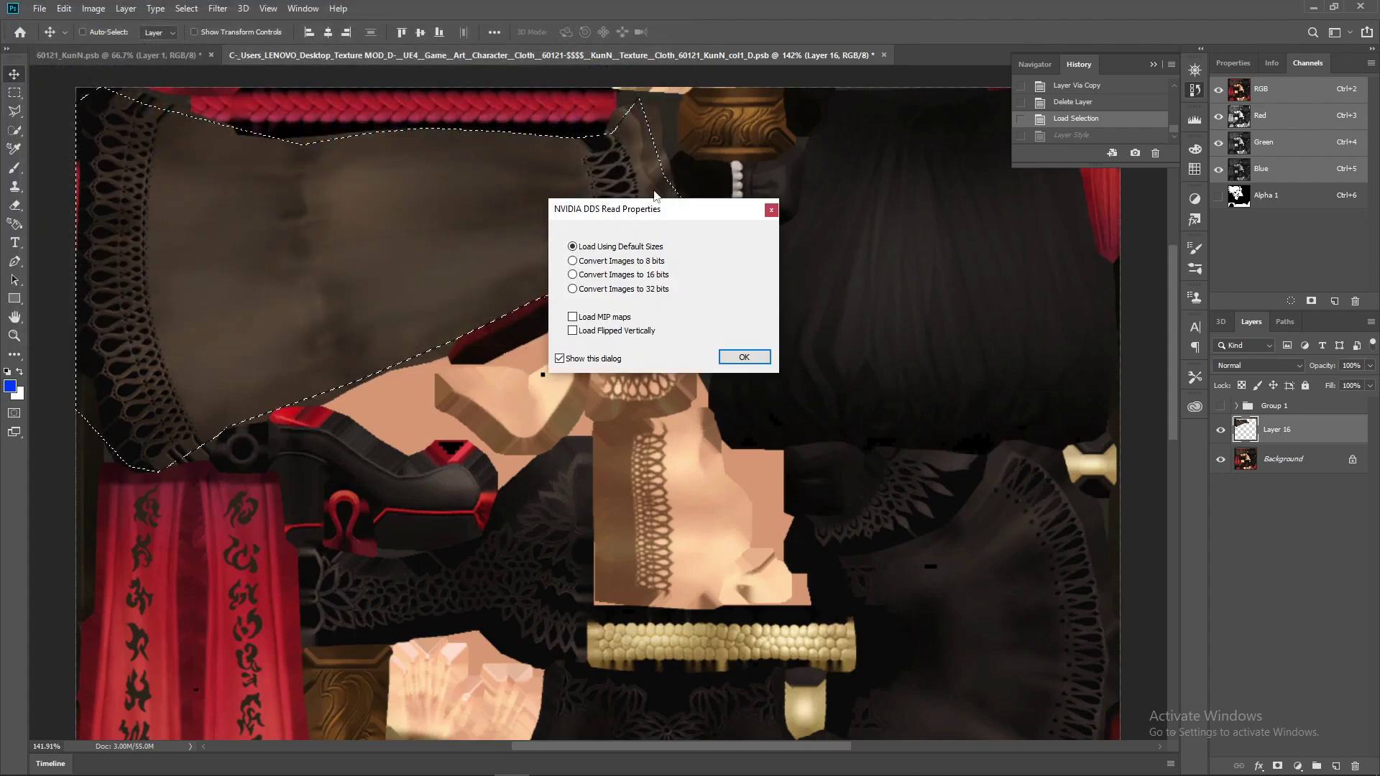
click(744, 356)
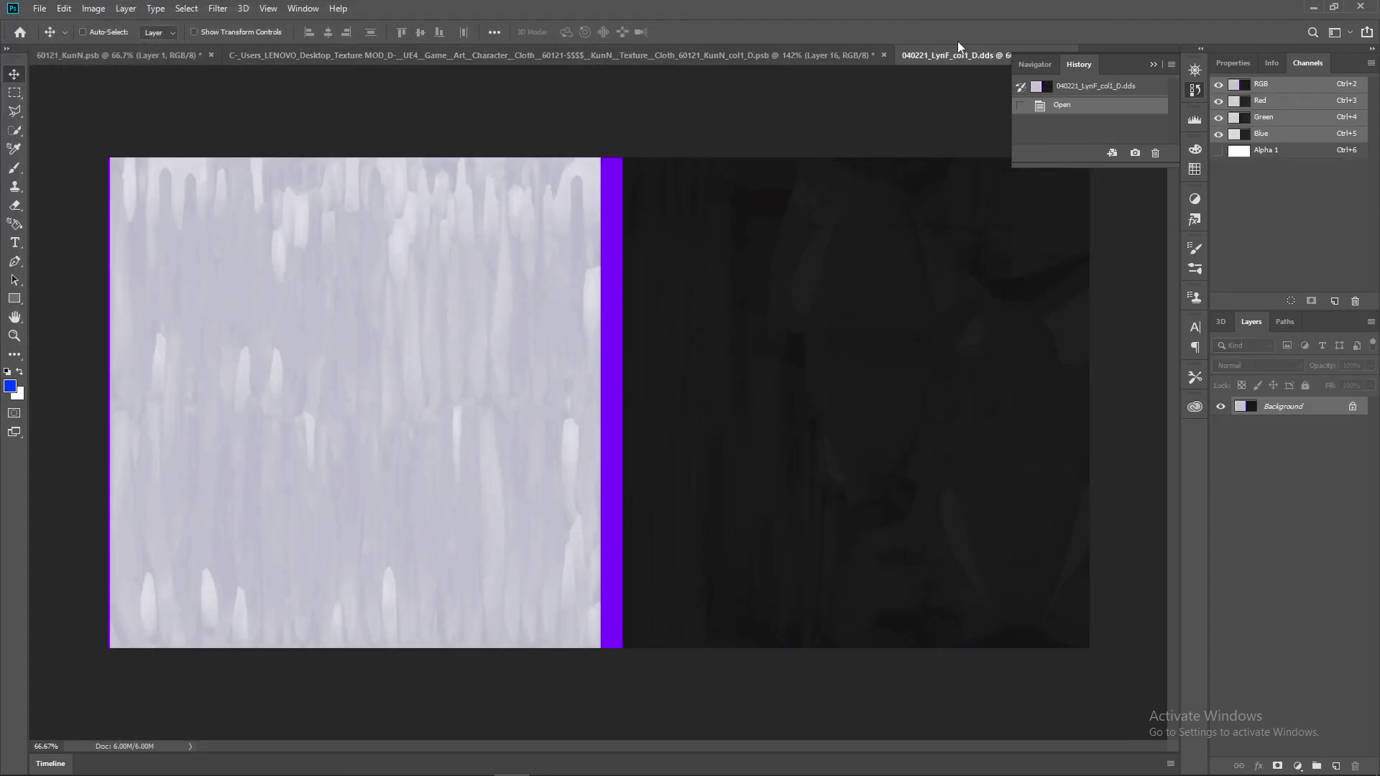
click(1121, 66)
click(1069, 55)
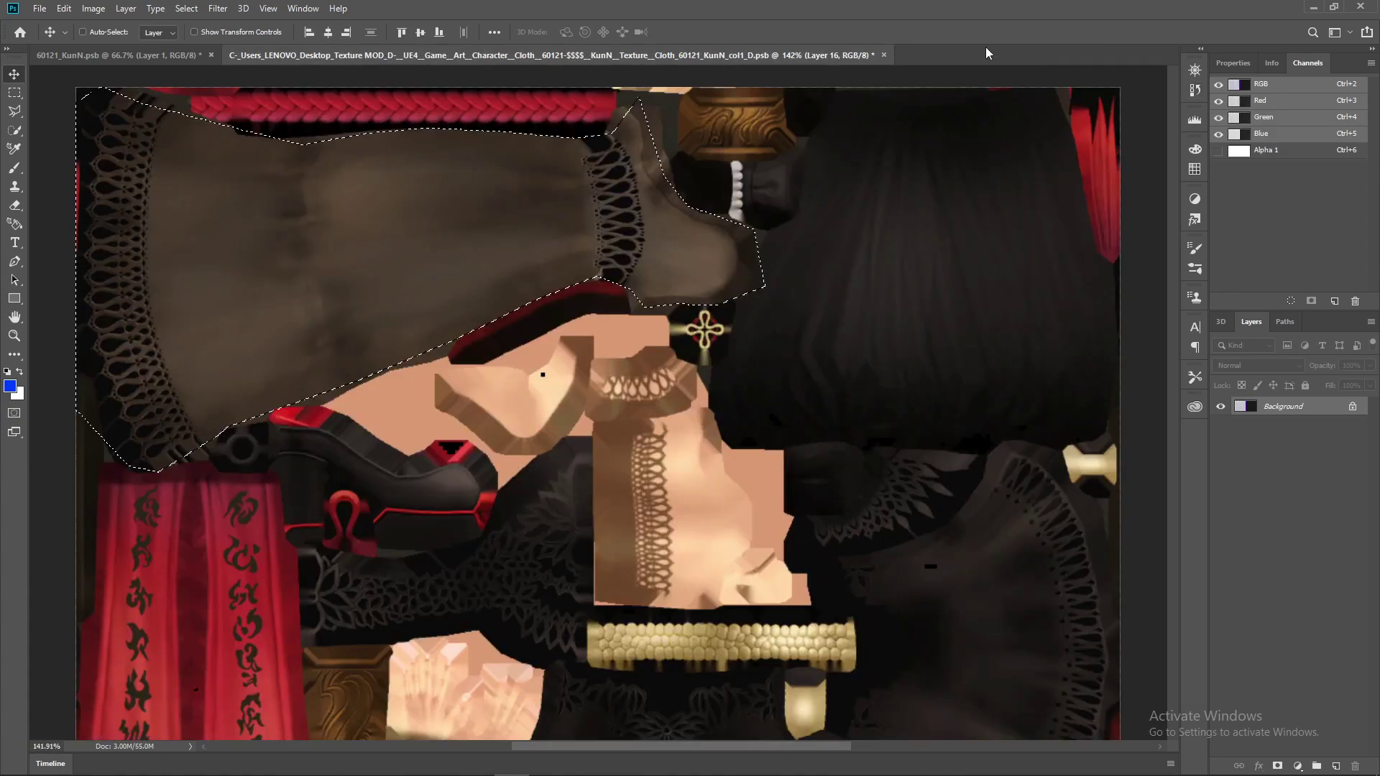
Look through the cross and Desktop folders for another texture file to open
click(39, 8)
click(52, 38)
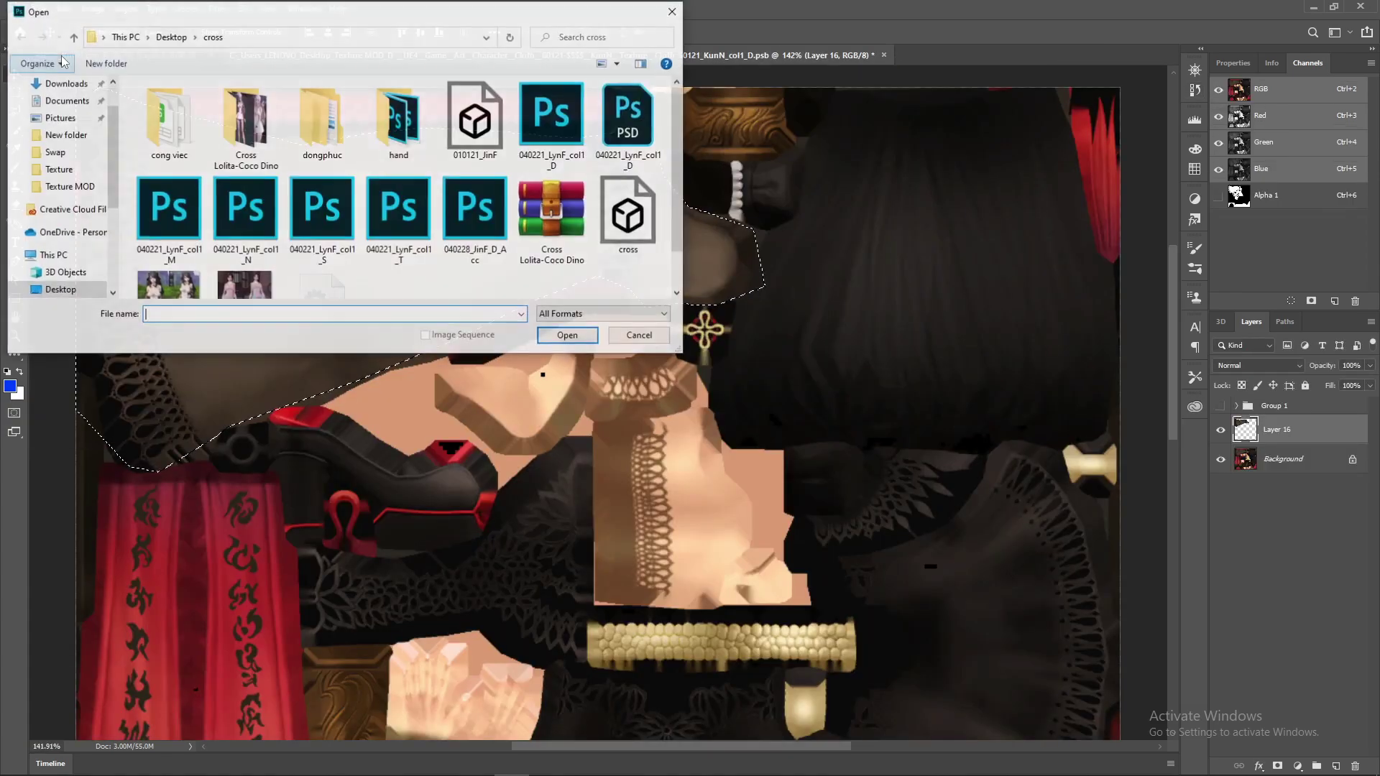
scroll(82, 172, down, 4)
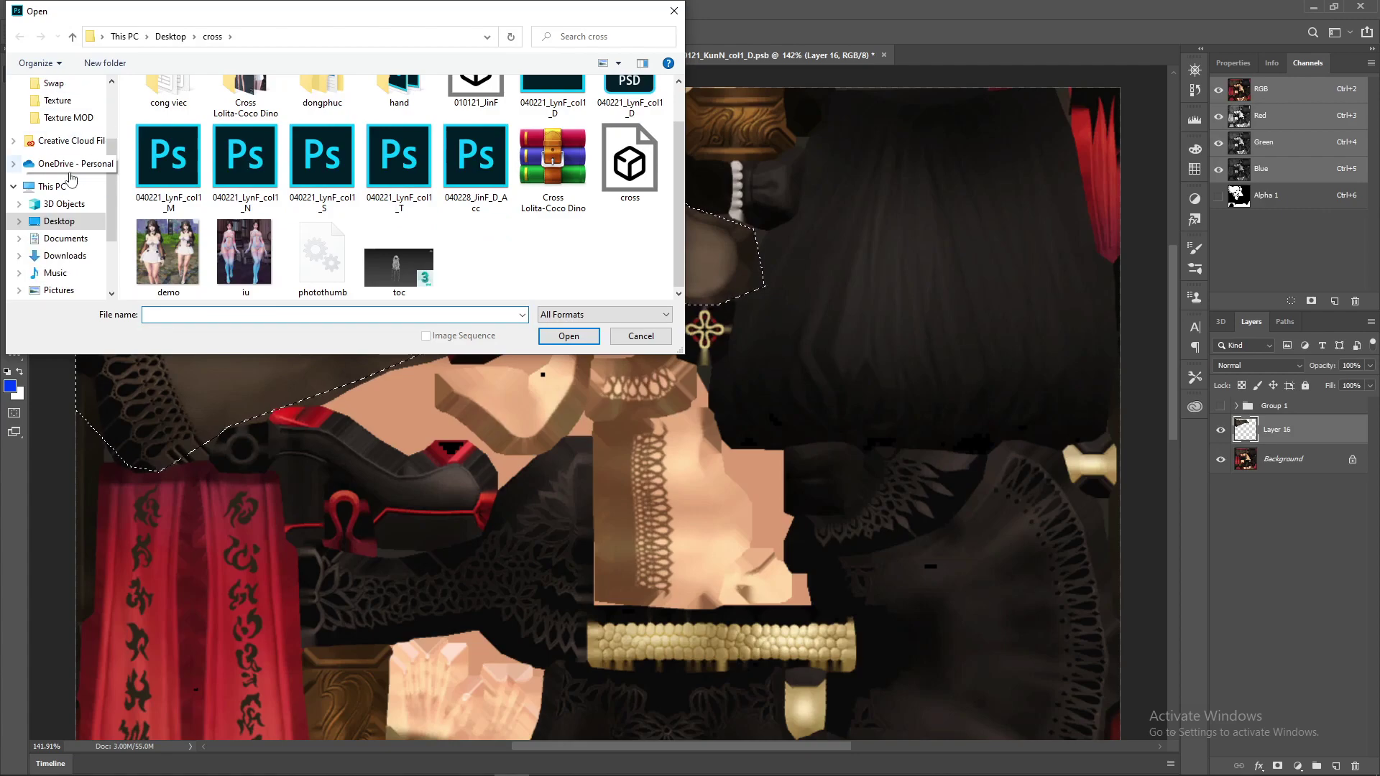
scroll(65, 129, up, 4)
click(57, 87)
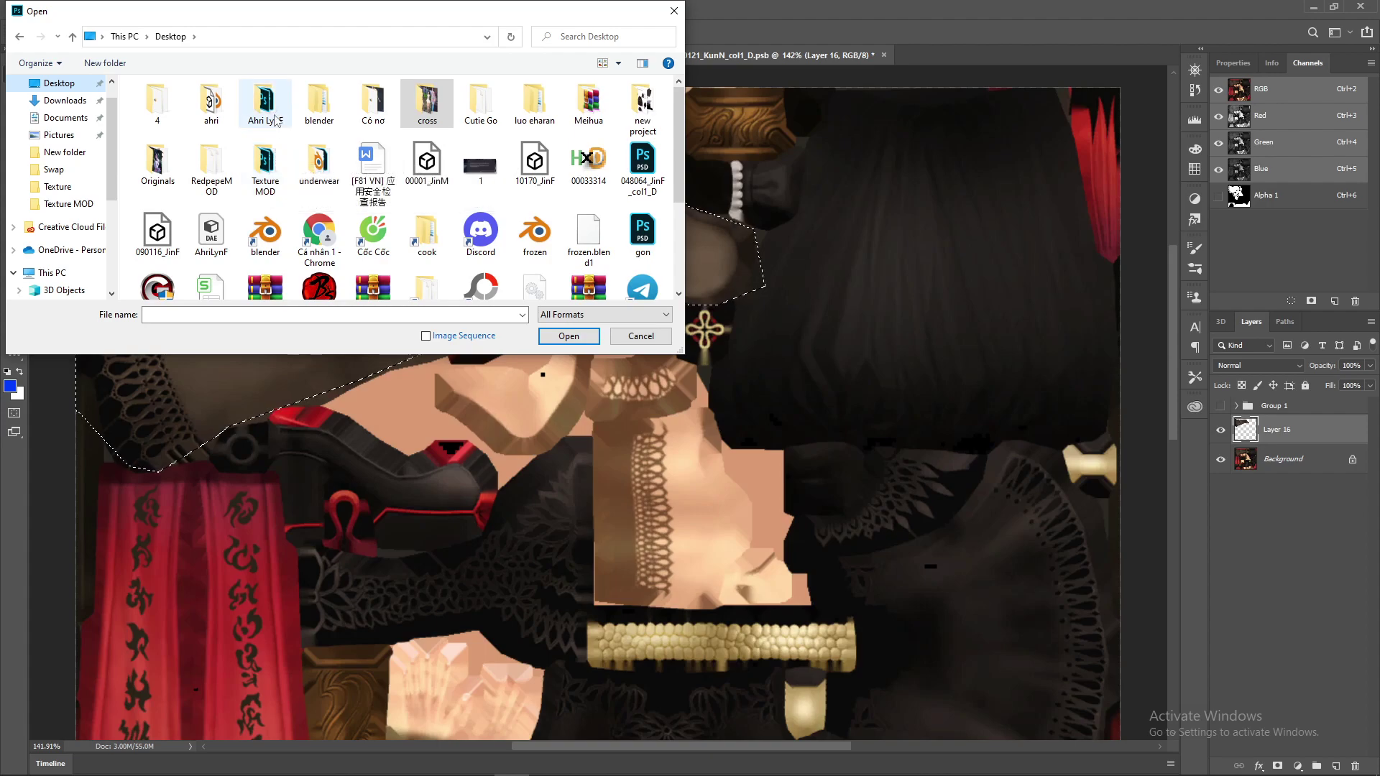
scroll(392, 120, down, 2)
scroll(391, 120, down, 1)
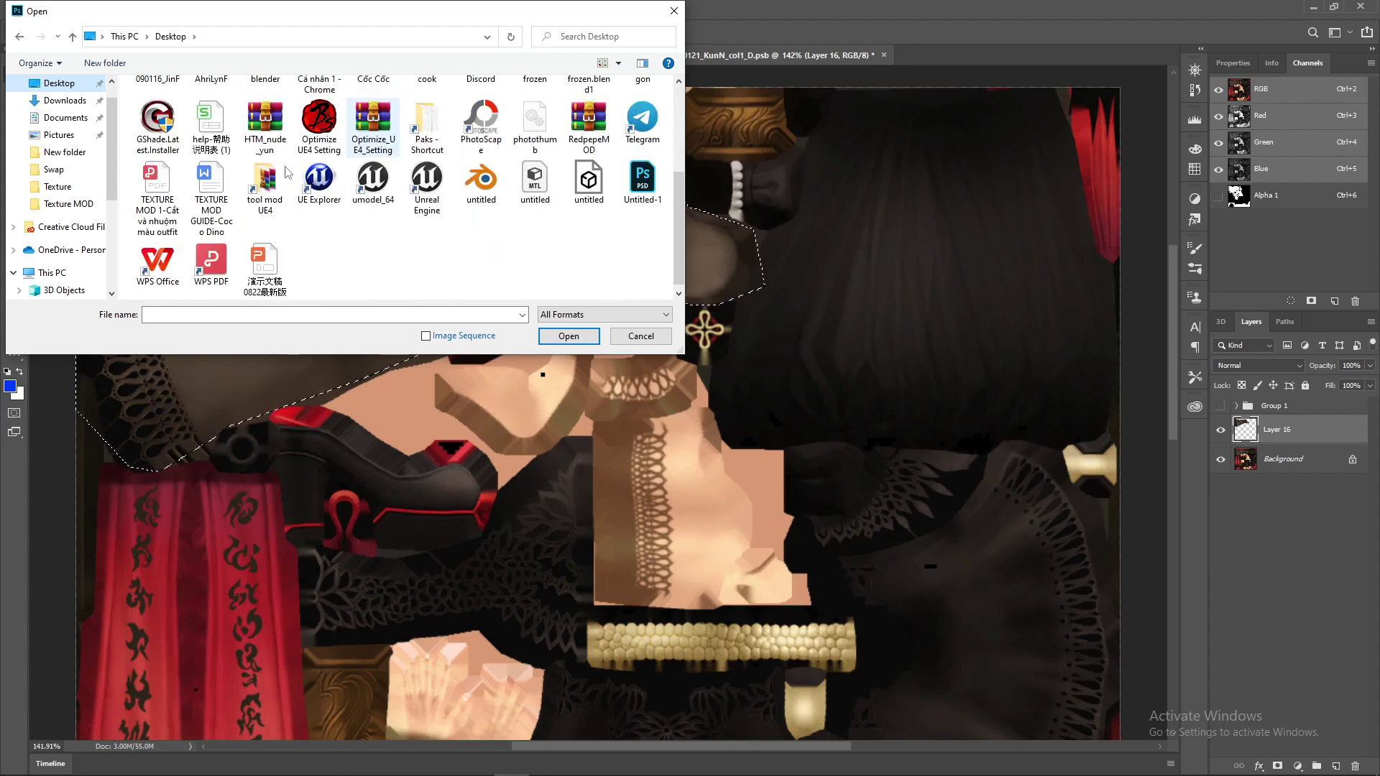
scroll(69, 222, down, 1)
scroll(70, 217, down, 6)
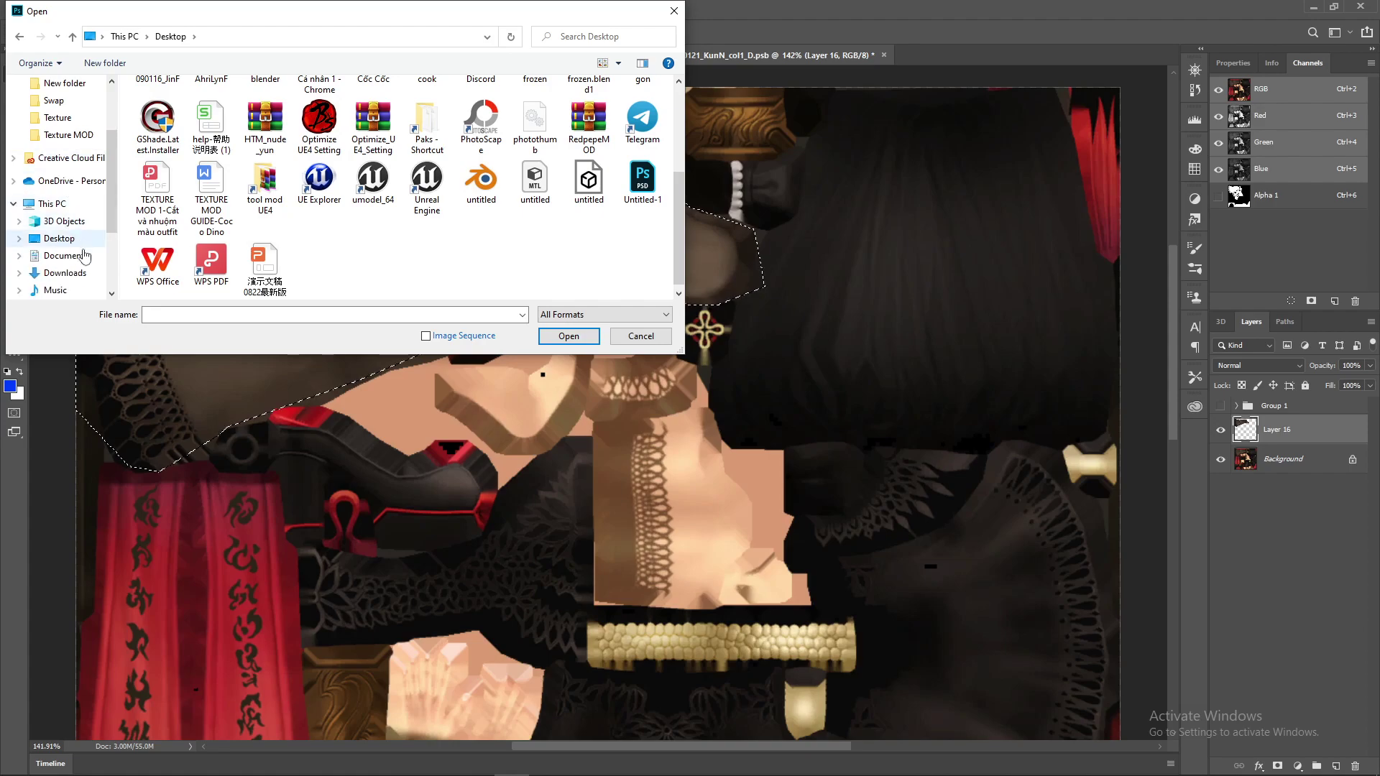
Browse to the frozen folder inside 3D Model on Local Disk (D:)
click(71, 266)
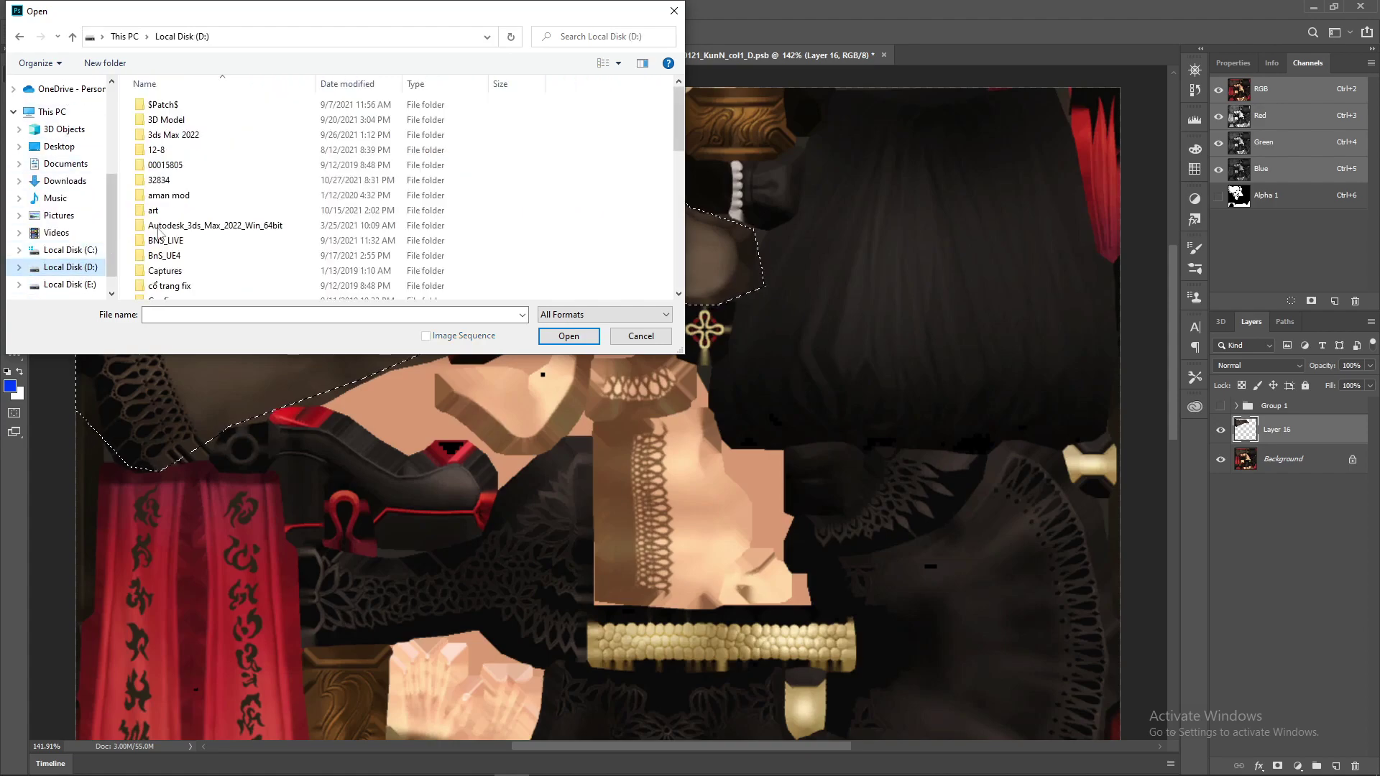
double_click(166, 120)
scroll(200, 245, down, 4)
click(185, 317)
text(frozen)
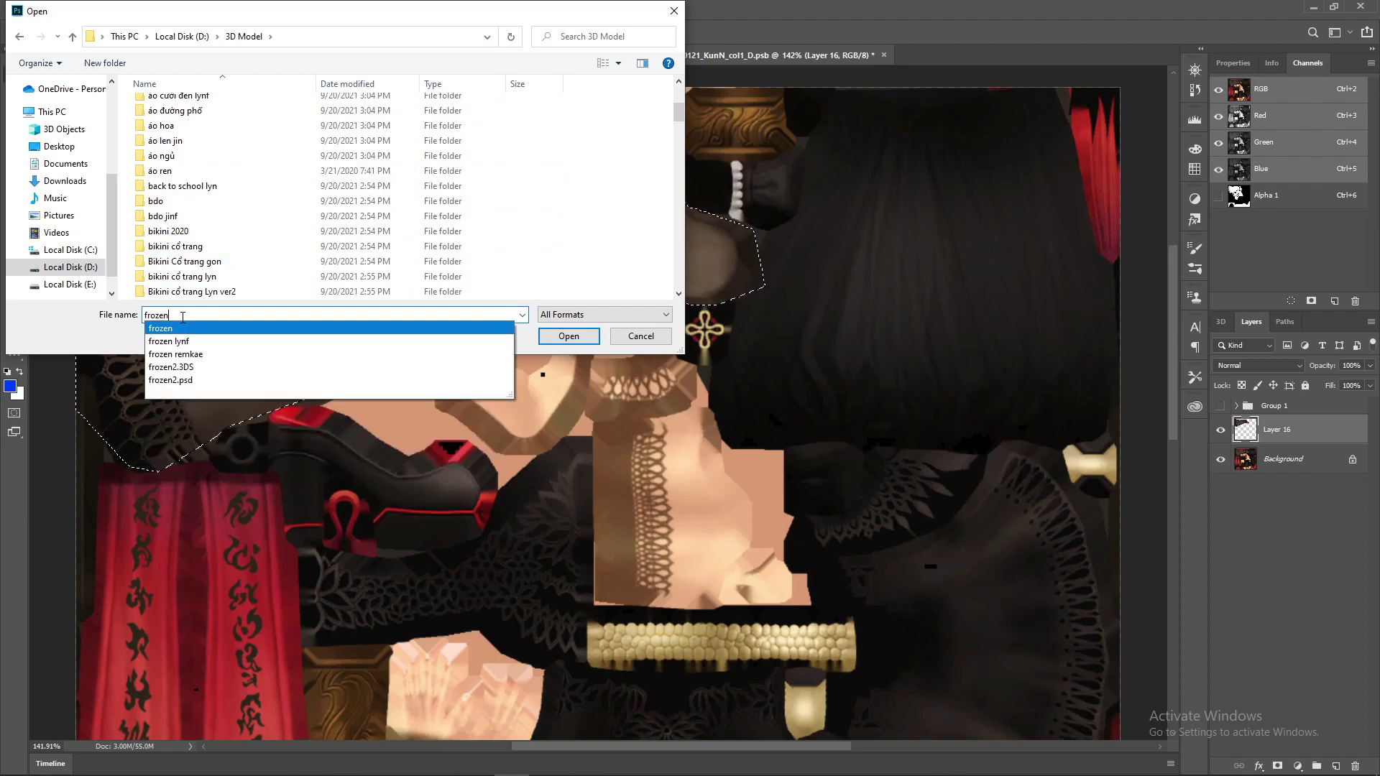
key(Return)
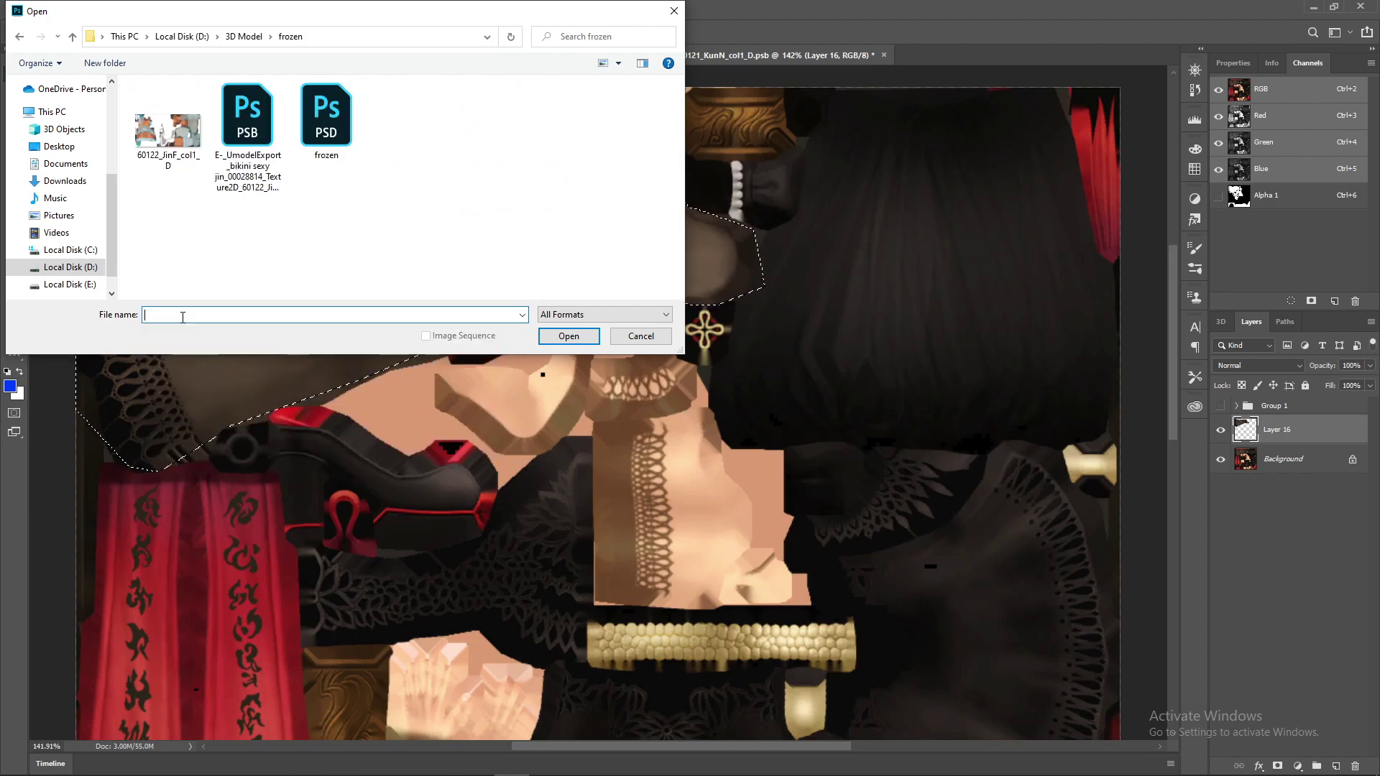
Switch to the áo folder inside 3D Model's frozen remkae folder
click(19, 36)
click(222, 314)
text(fr)
key(Down)
key(Down)
key(Down)
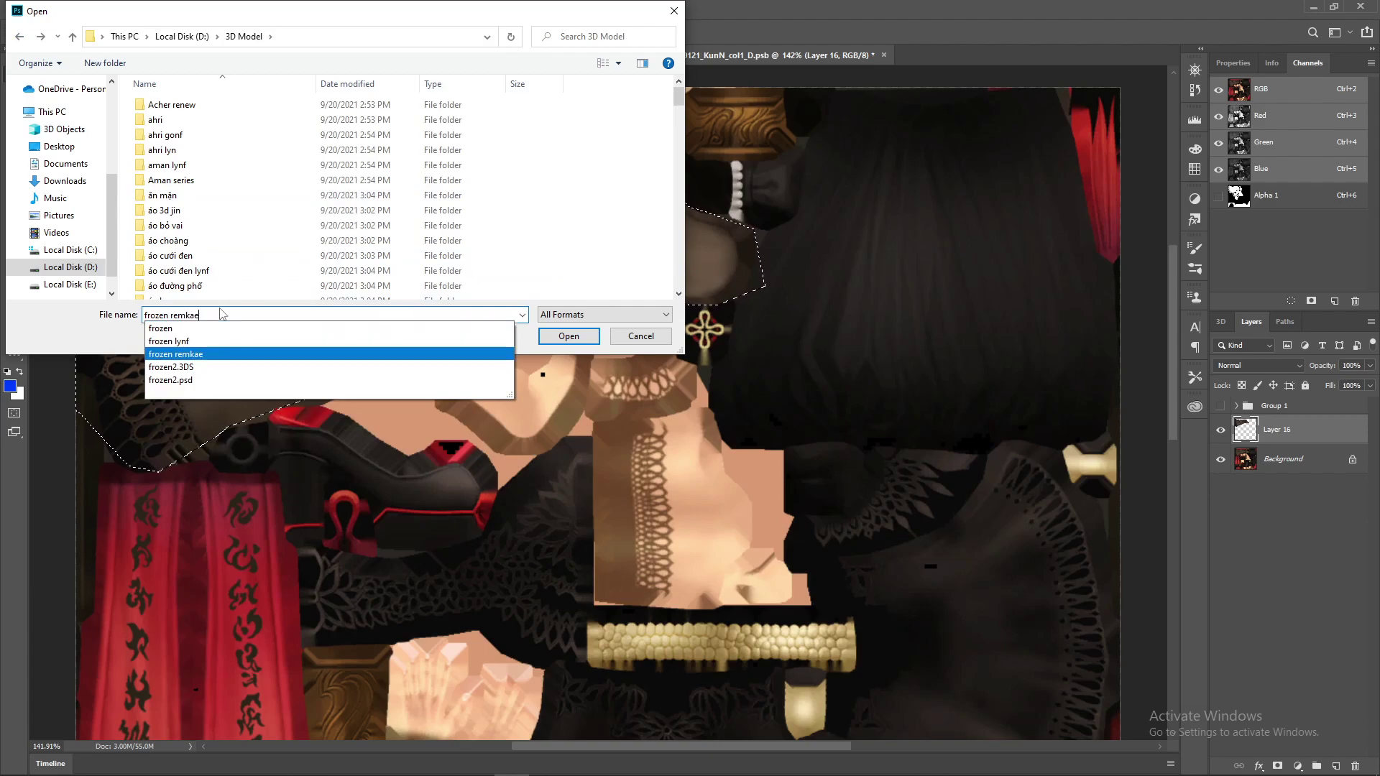
key(Return)
double_click(179, 117)
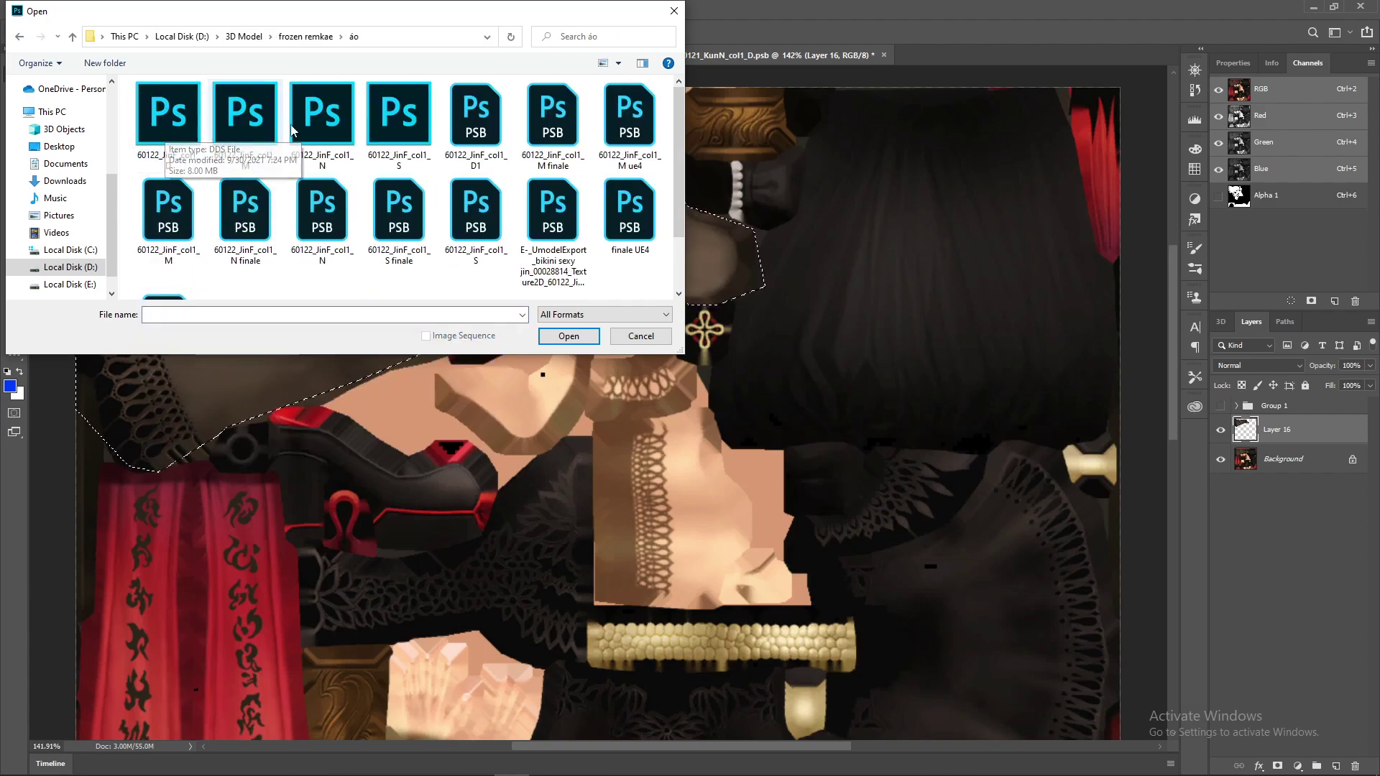
Open the 60122_JinF_col1_D DDS texture at default sizes to inspect it, and close it again
double_click(201, 124)
click(742, 360)
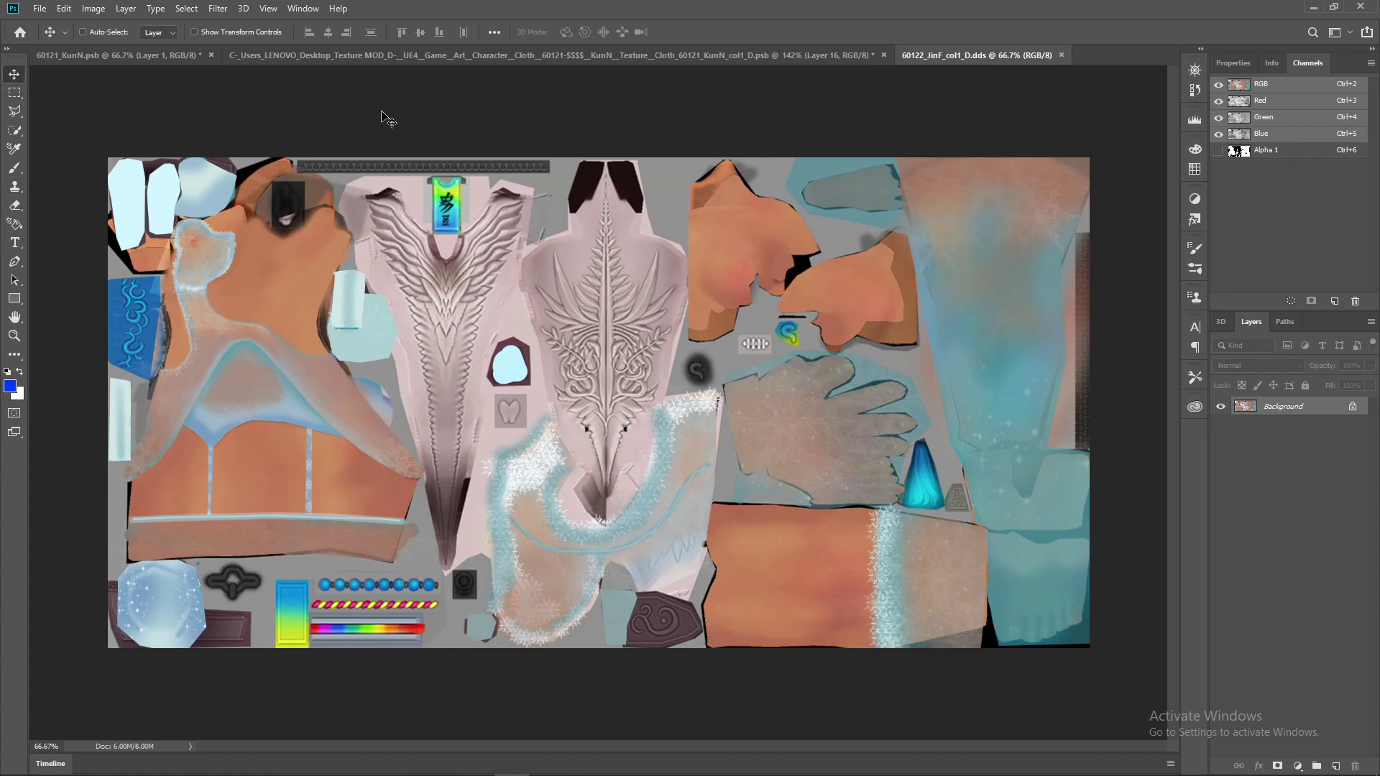
click(1062, 55)
Clear the selection and hide Layer 16, comparing the texture with Group 1 shown and hidden
key(m)
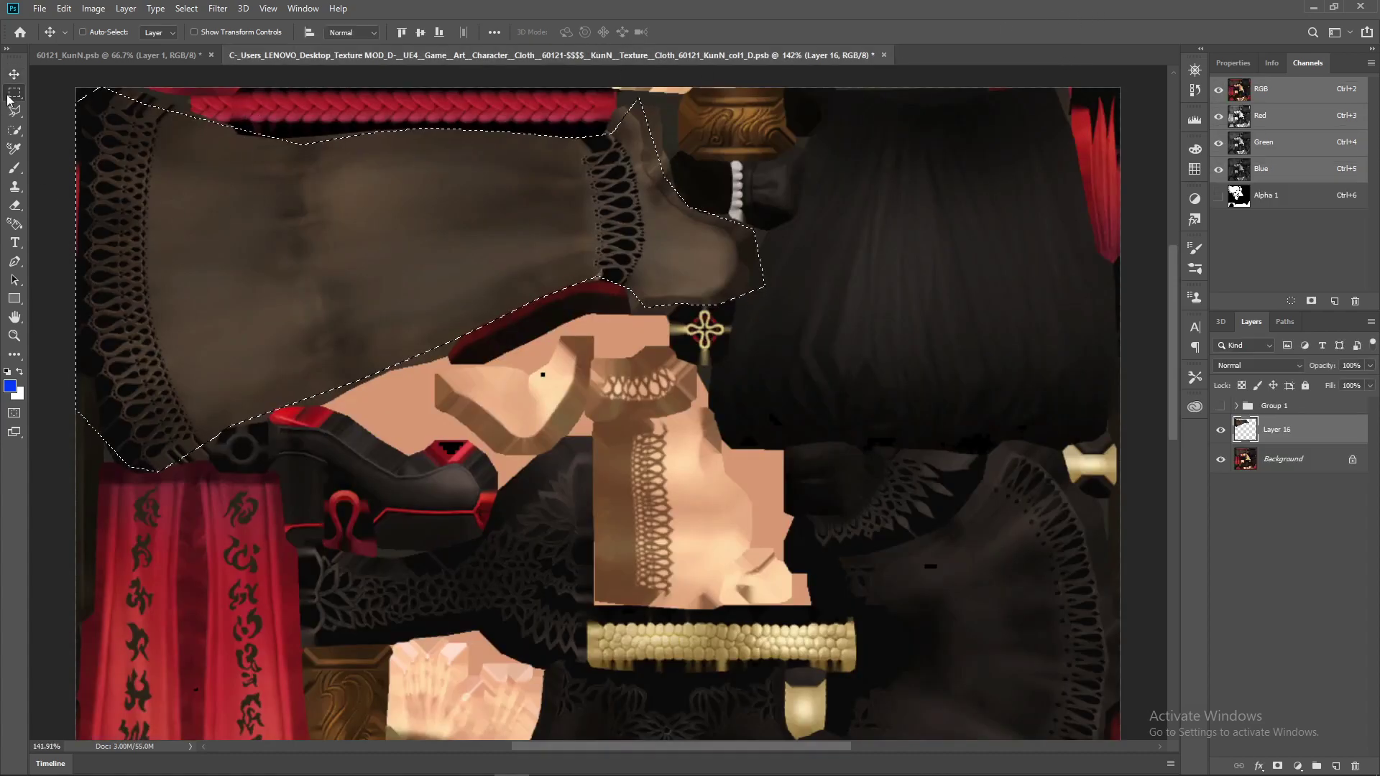
click(1221, 430)
click(1220, 406)
scroll(733, 331, down, 1)
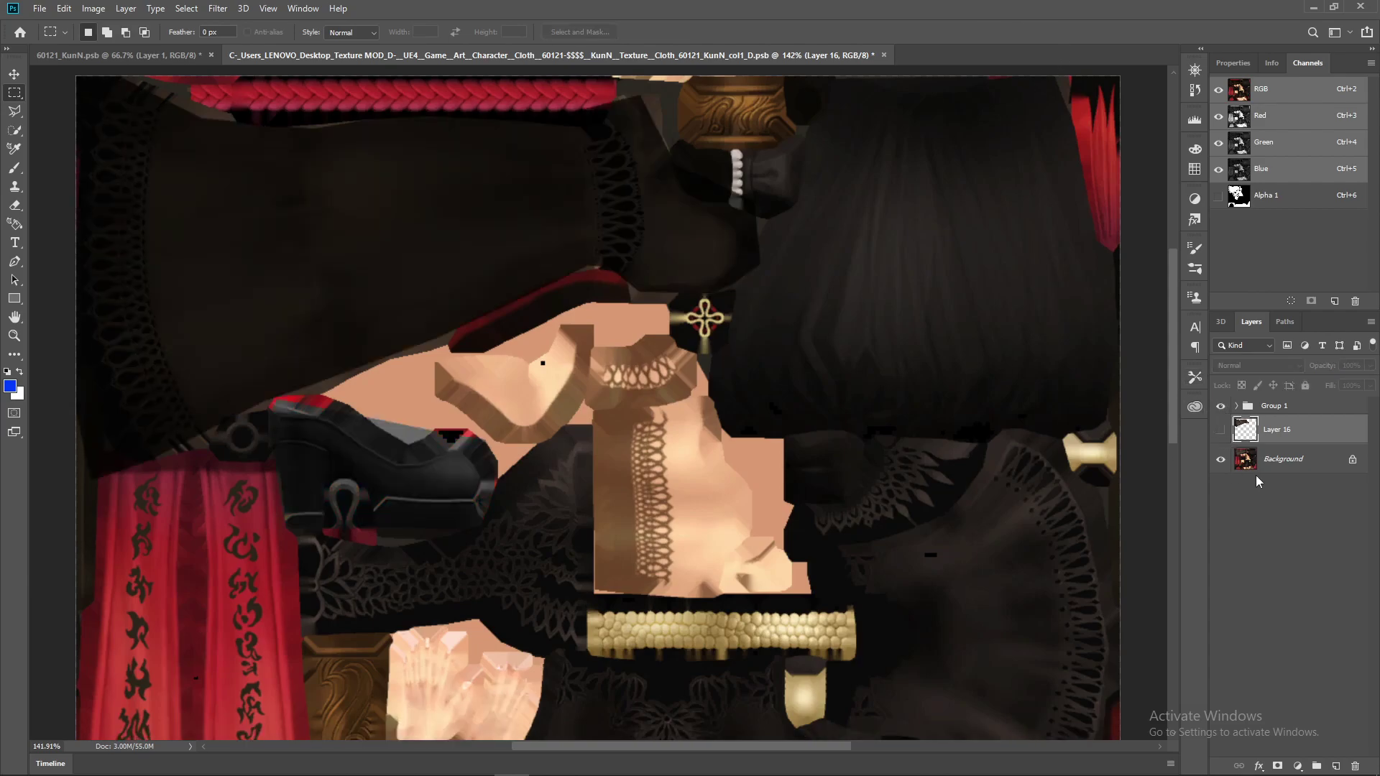
click(1220, 406)
scroll(1117, 136, down, 2)
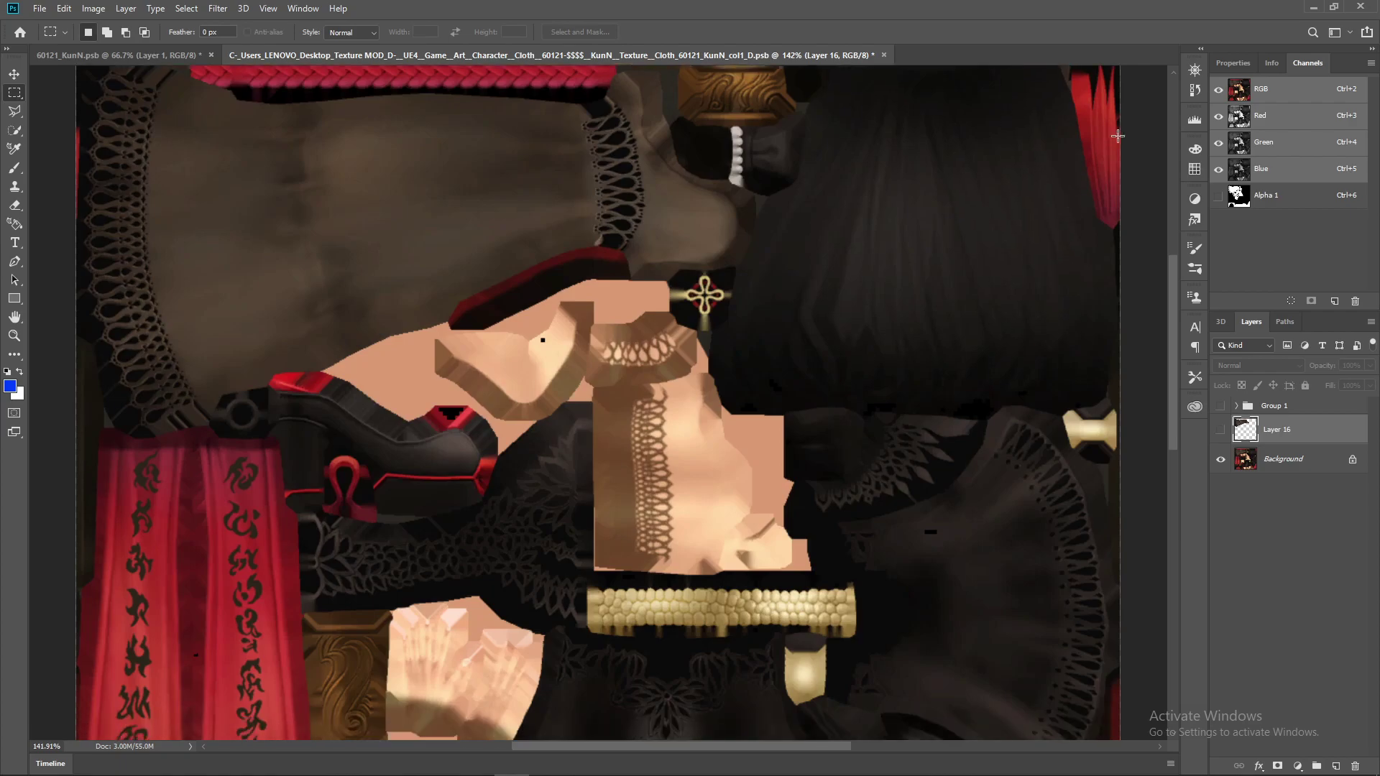
Compare the whole texture with and without Group 1, leaving Group 1 visible
click(1195, 70)
drag(1123, 153, 1118, 153)
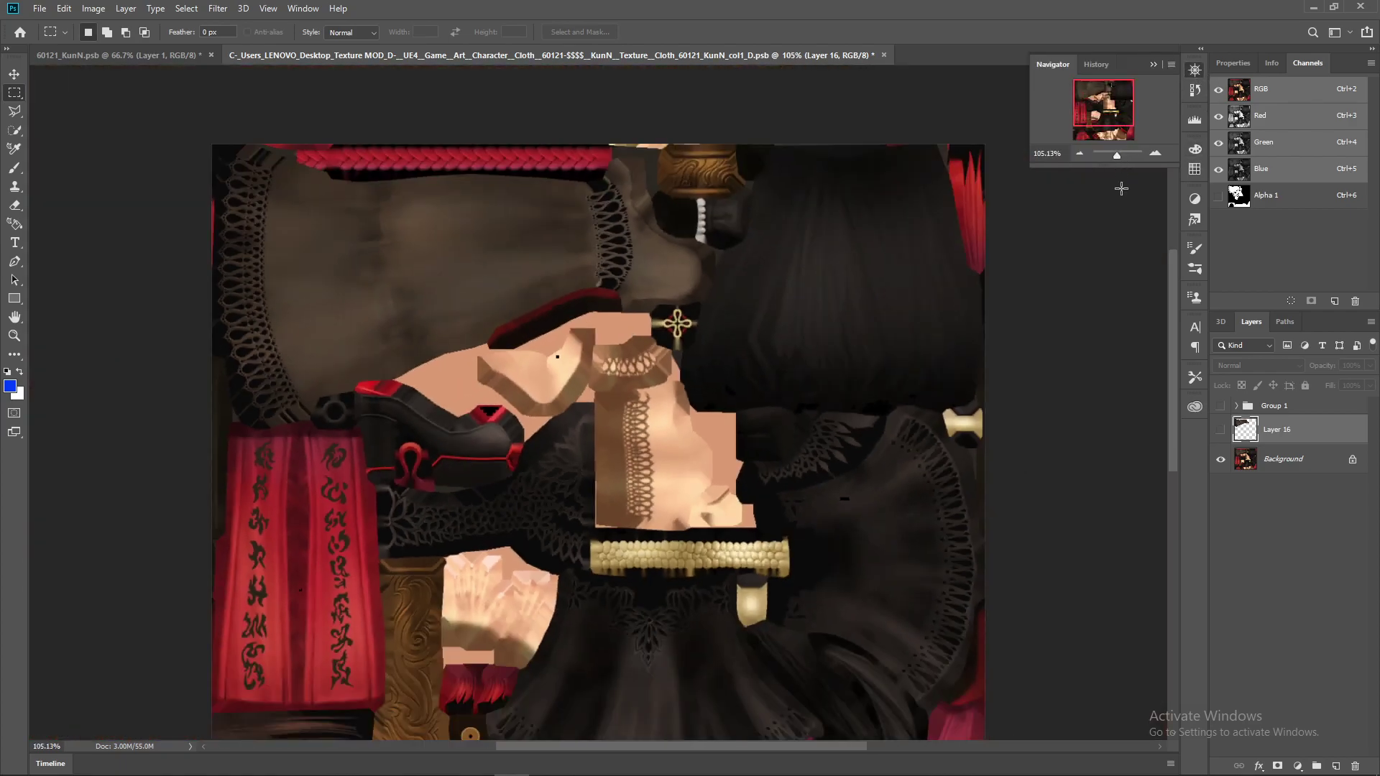
scroll(641, 569, down, 3)
scroll(641, 569, up, 2)
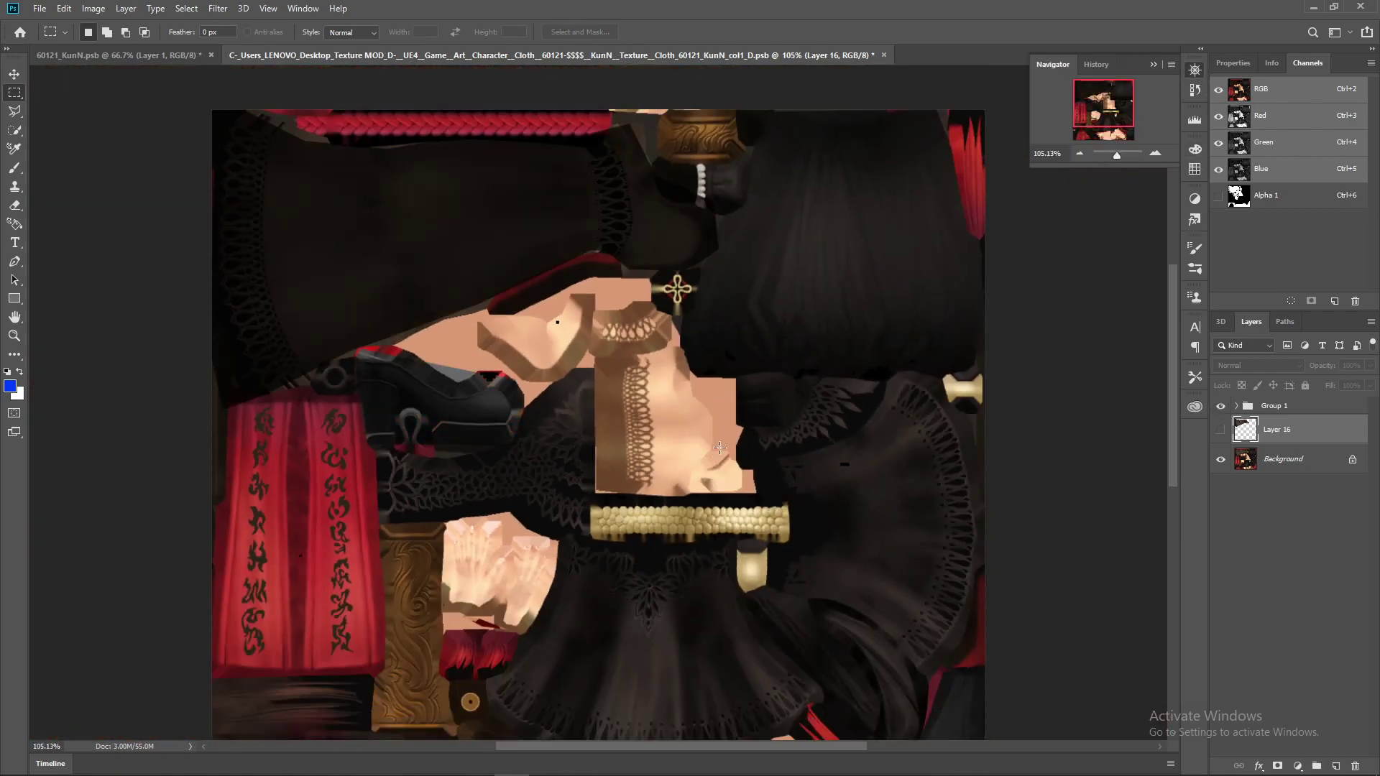
scroll(641, 569, down, 6)
click(1219, 407)
click(1220, 407)
scroll(1107, 302, up, 3)
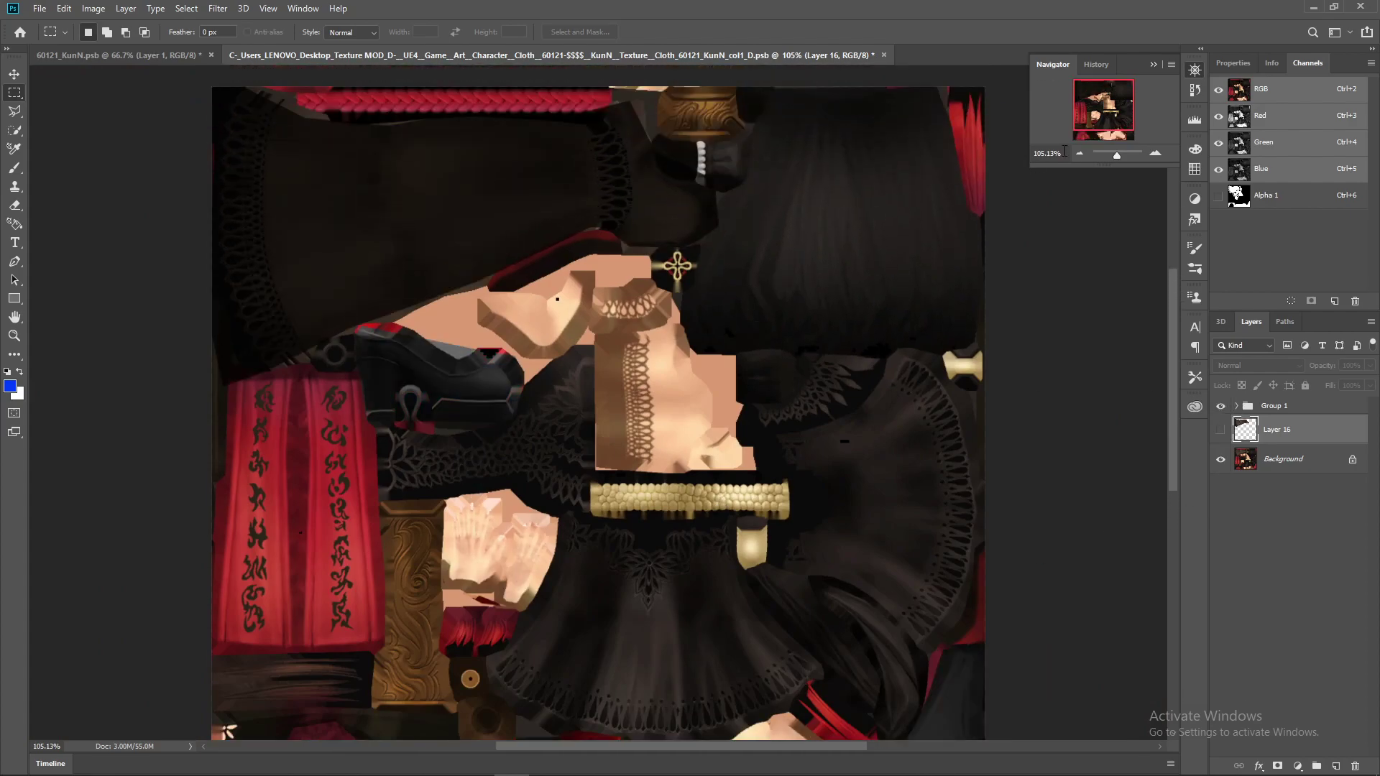
View the Alpha 1 channel's mask on its own across the full texture
drag(1115, 159, 1114, 158)
scroll(457, 155, up, 2)
click(1264, 196)
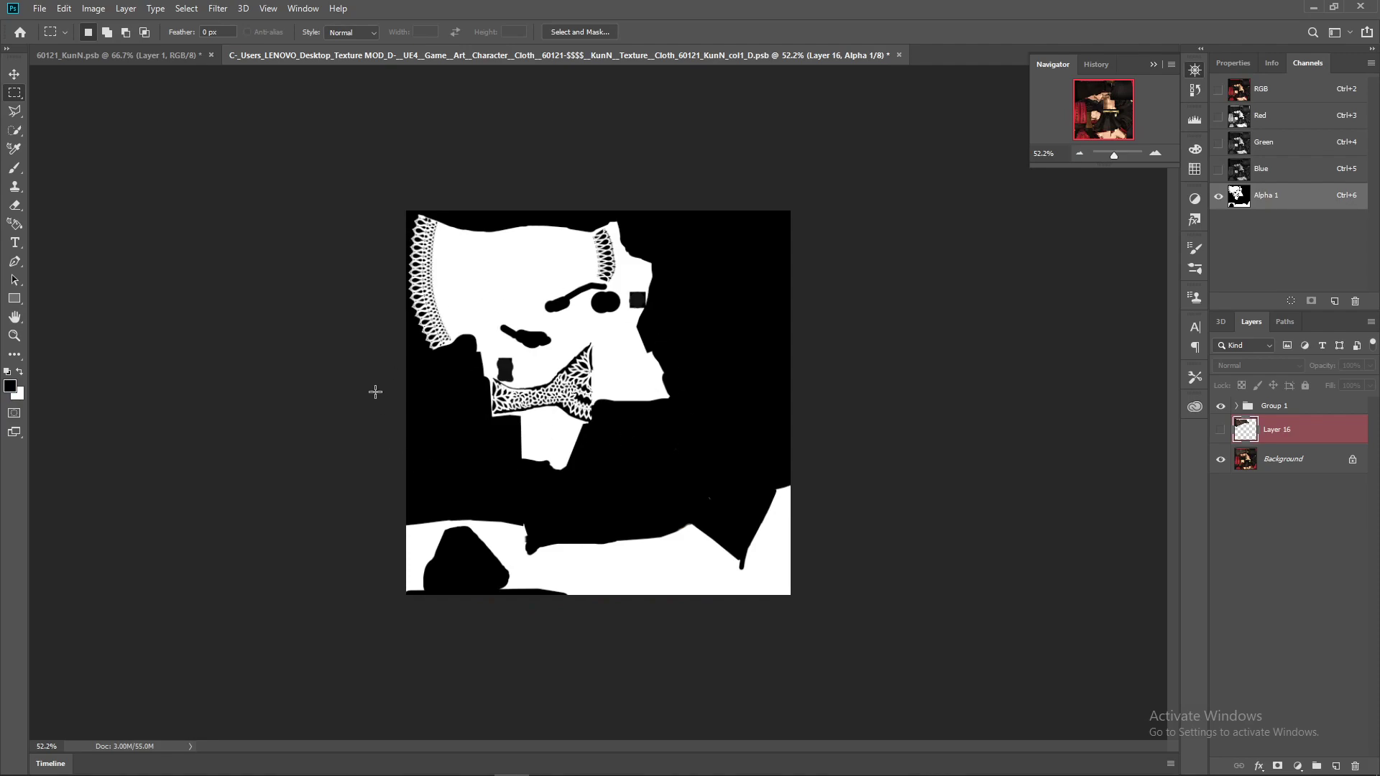
Activate the Brush tool and display the UV overlays, checking them against the Alpha 1 channel alone before returning to RGB
click(14, 167)
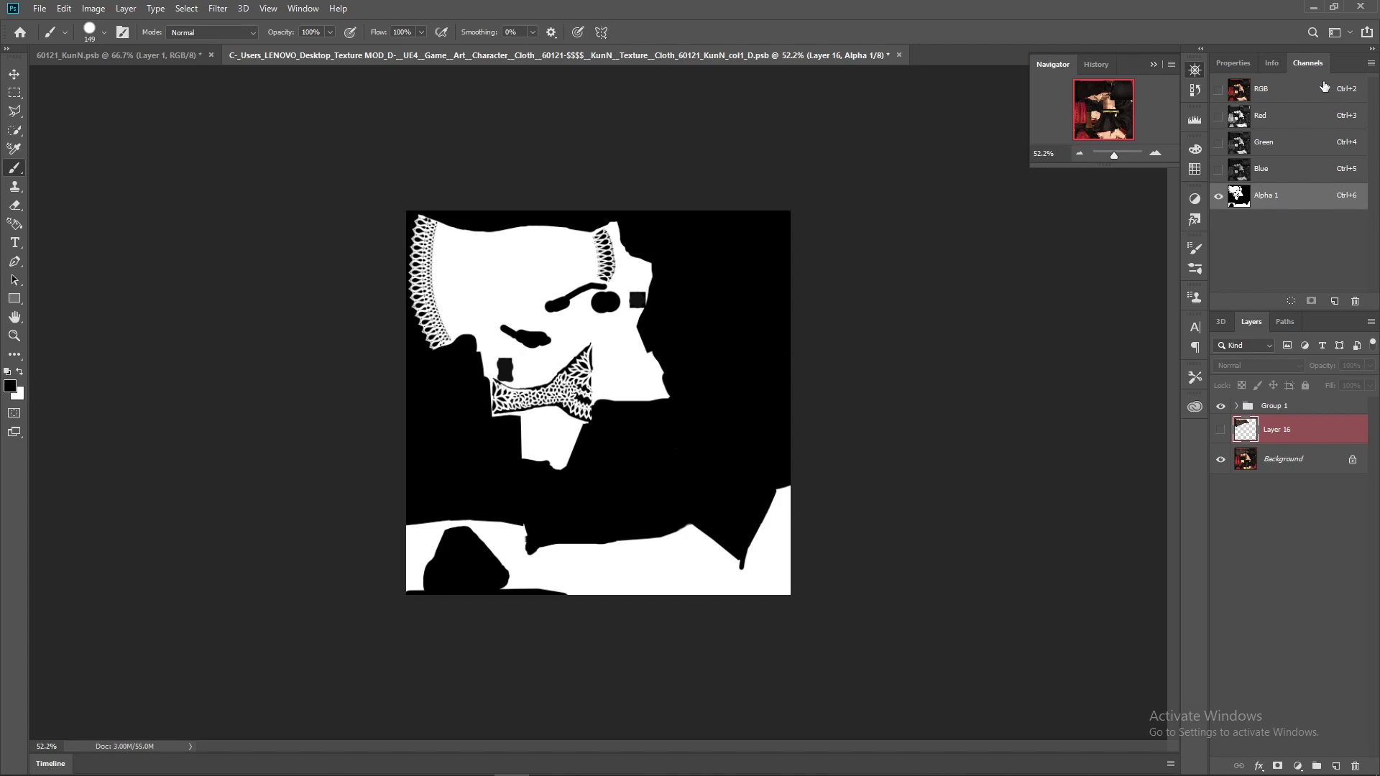
click(1304, 92)
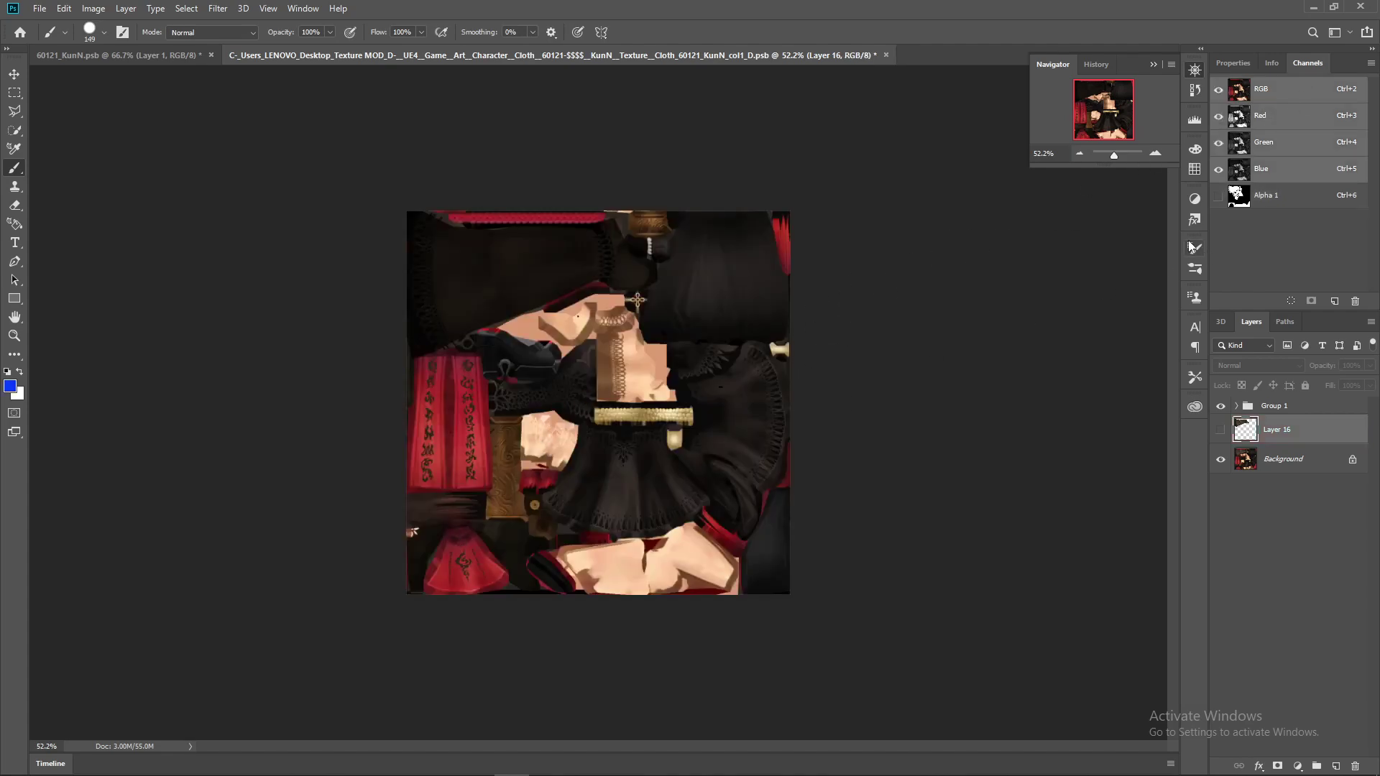
click(1232, 63)
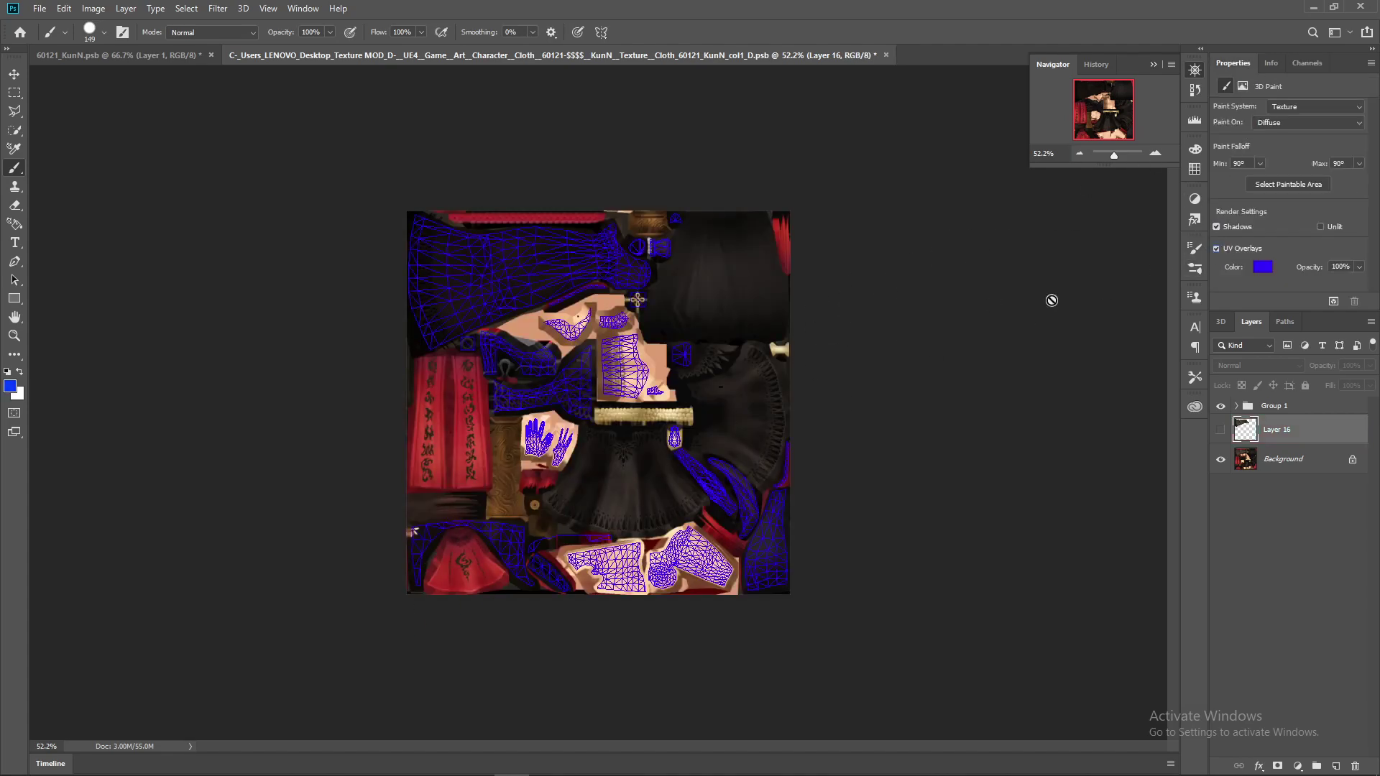
click(1307, 62)
click(1227, 200)
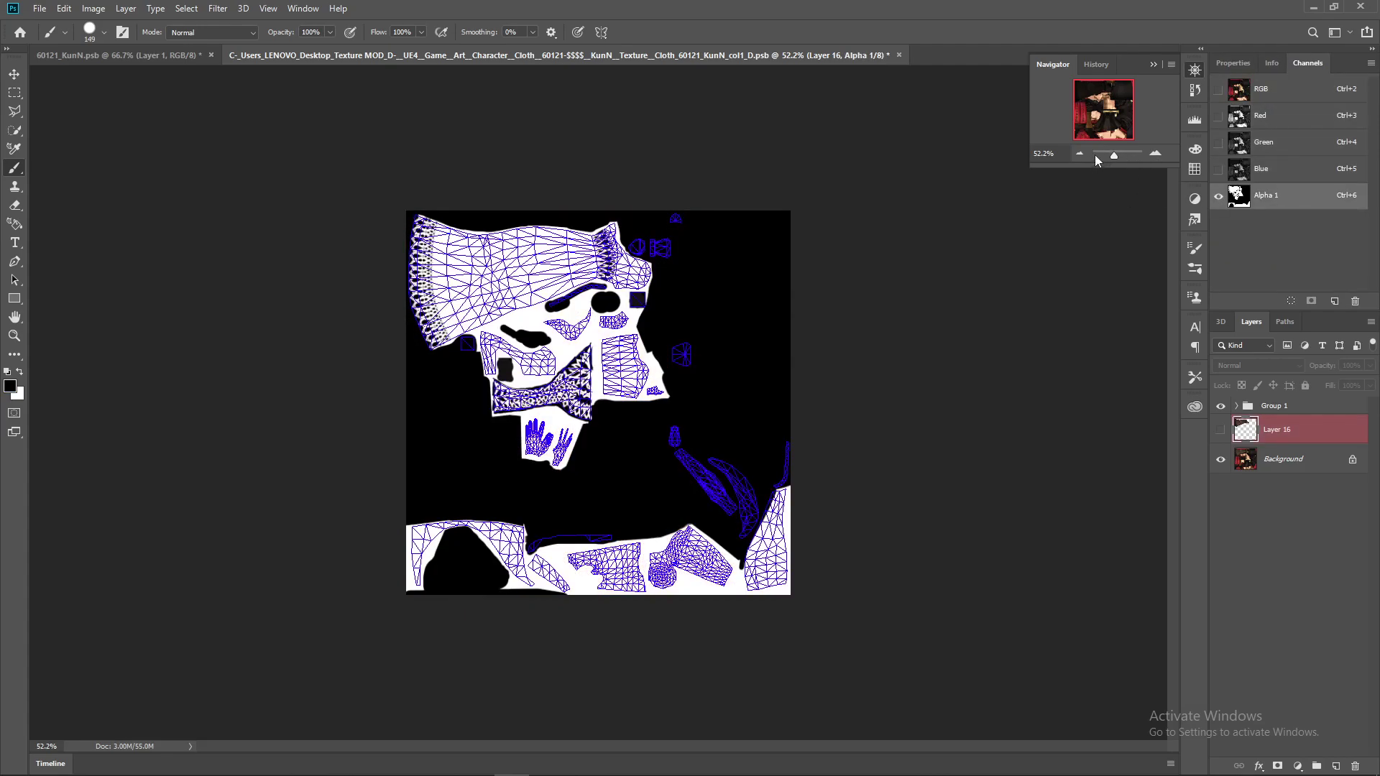
click(1230, 91)
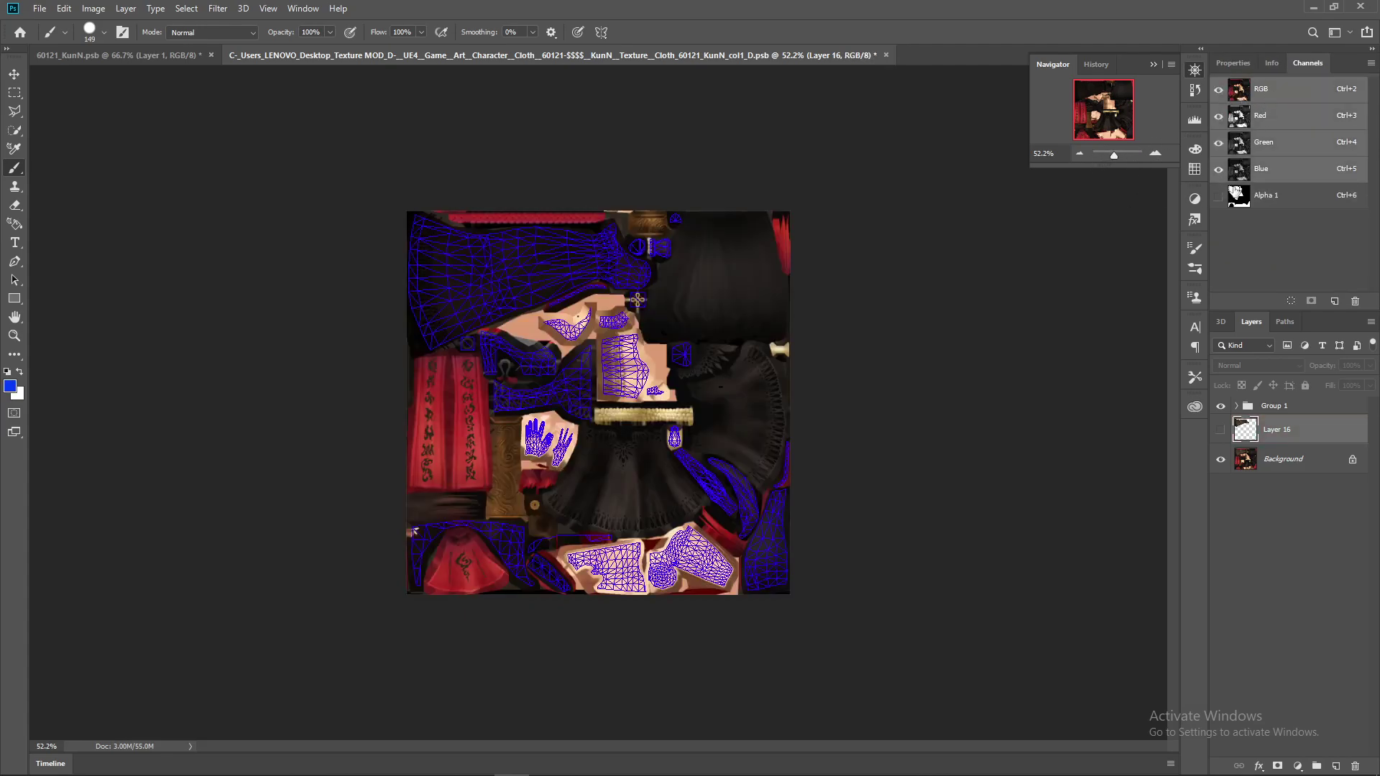
Show the Alpha 1 channel as a red overlay on the RGB image and select Alpha 1
click(1218, 196)
click(1251, 202)
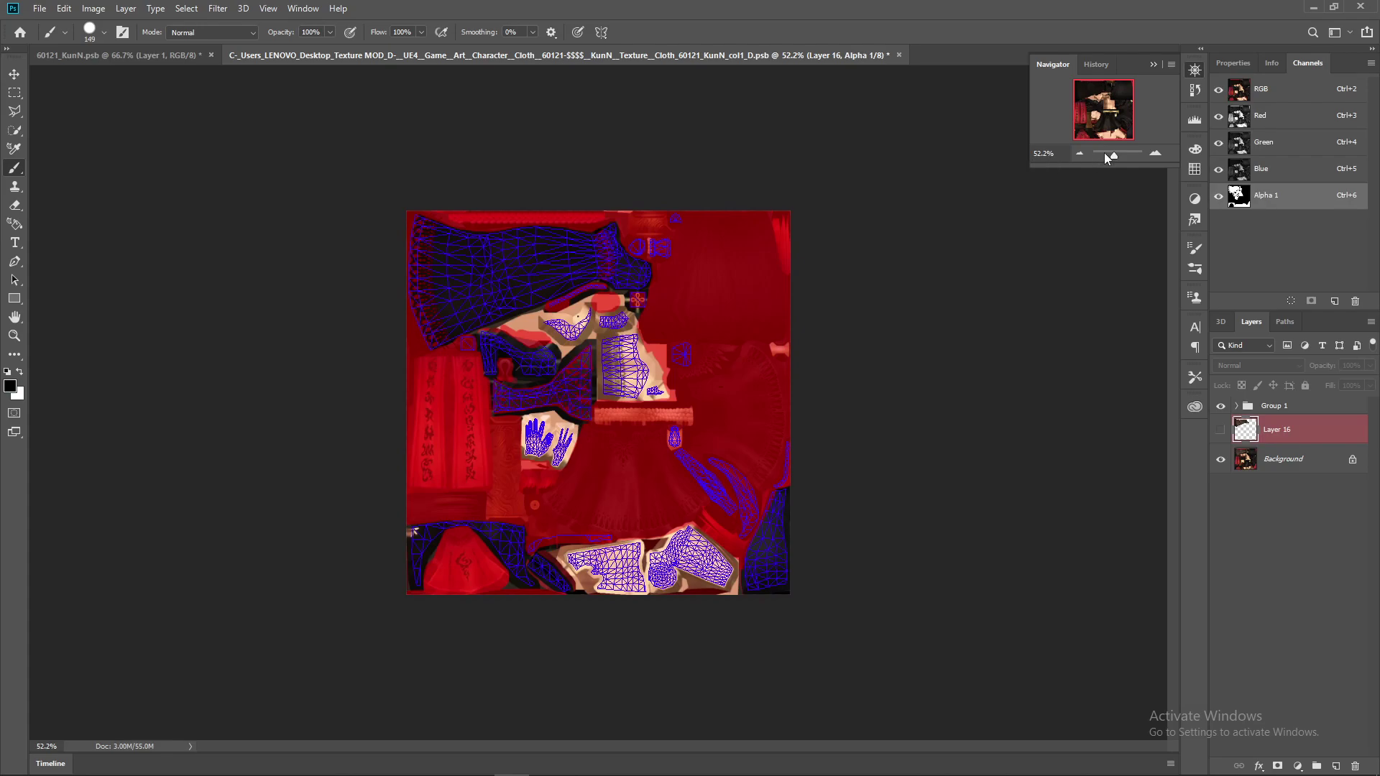
drag(1113, 153, 1117, 152)
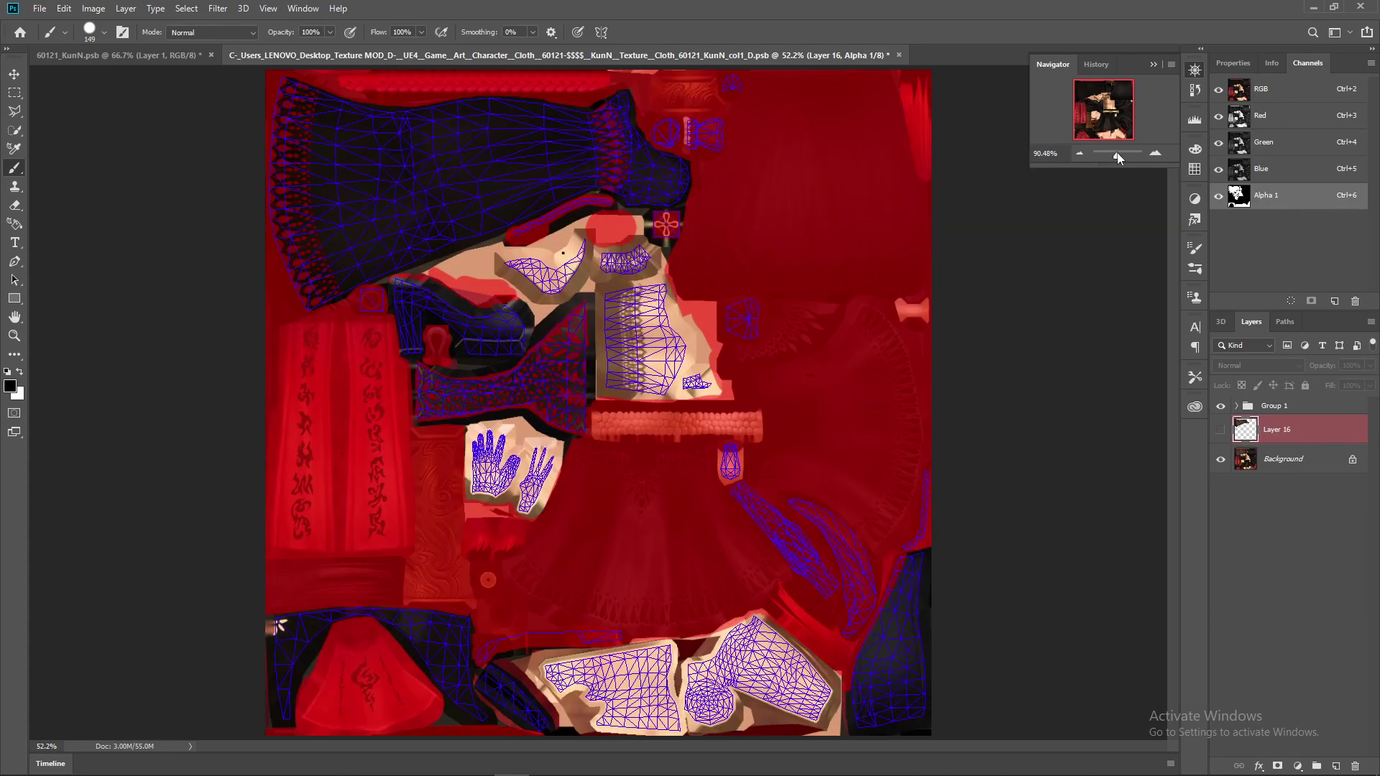
Set up saving the texture as a D3D/DDS file named Cloth_60121_KunN_col1_D in the Desktop's Texture MOD folder
click(13, 74)
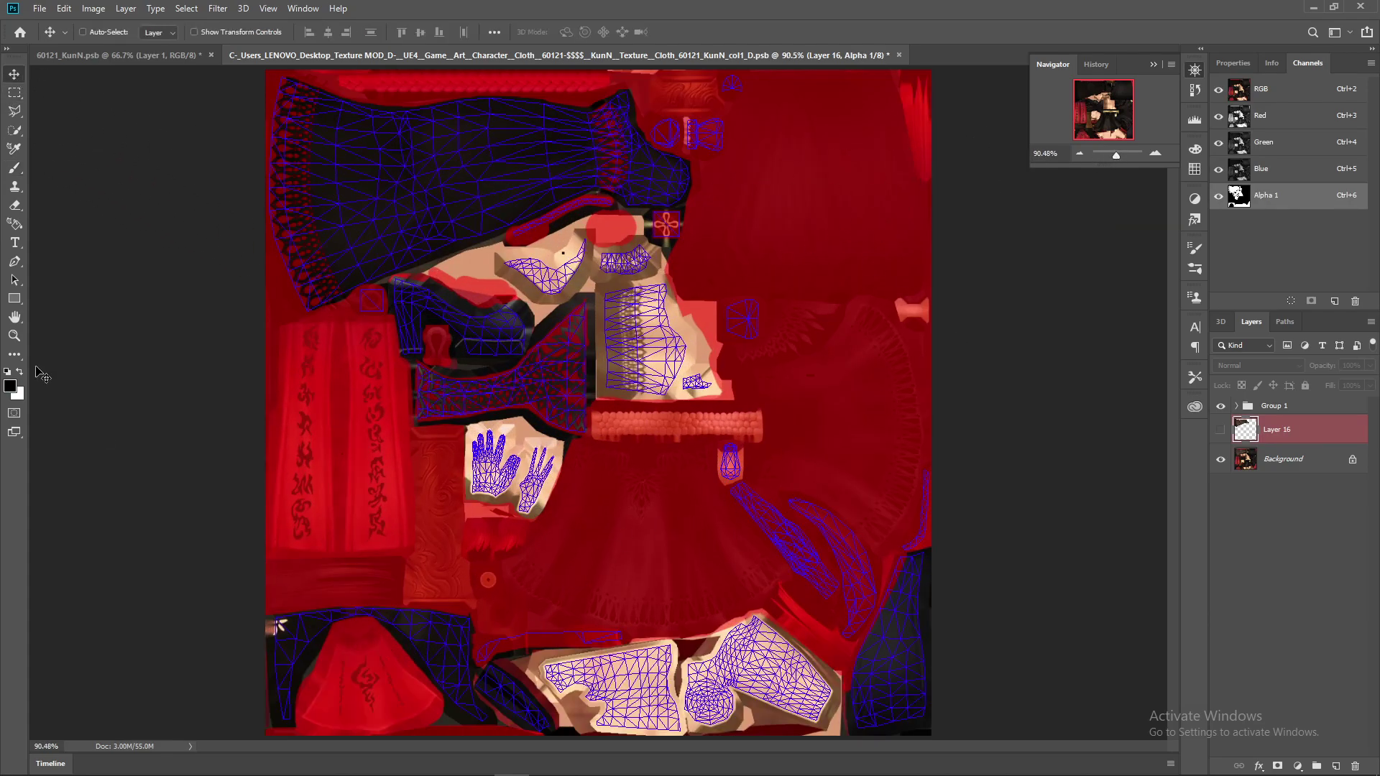
click(37, 10)
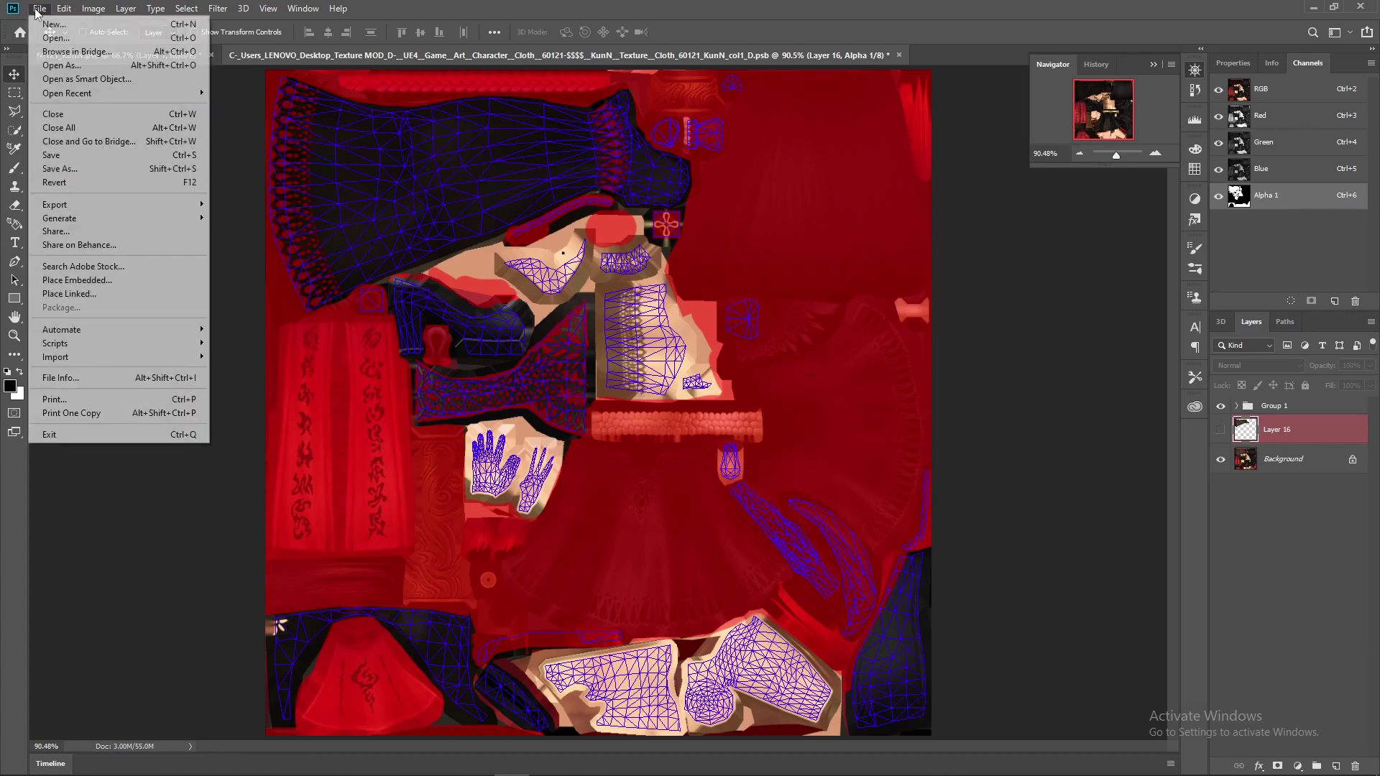
click(57, 168)
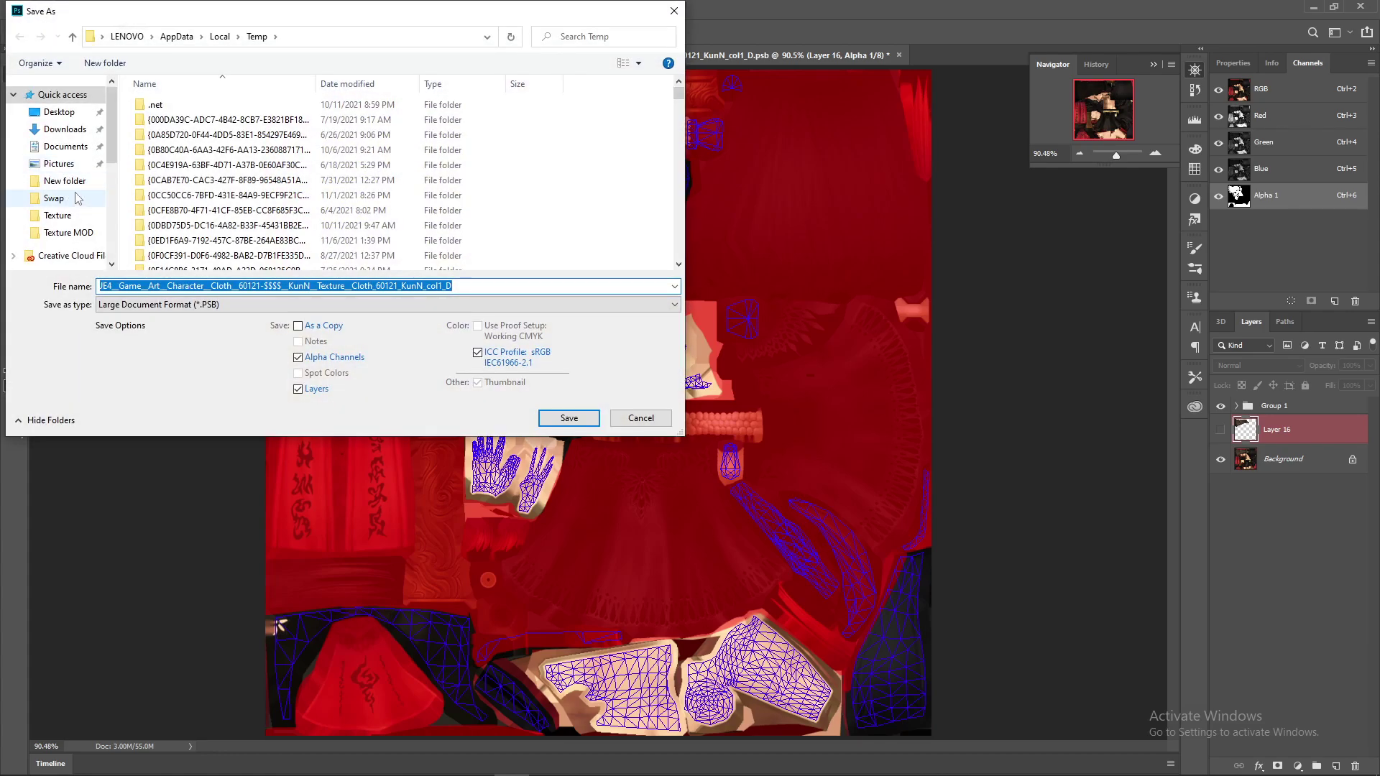
click(48, 113)
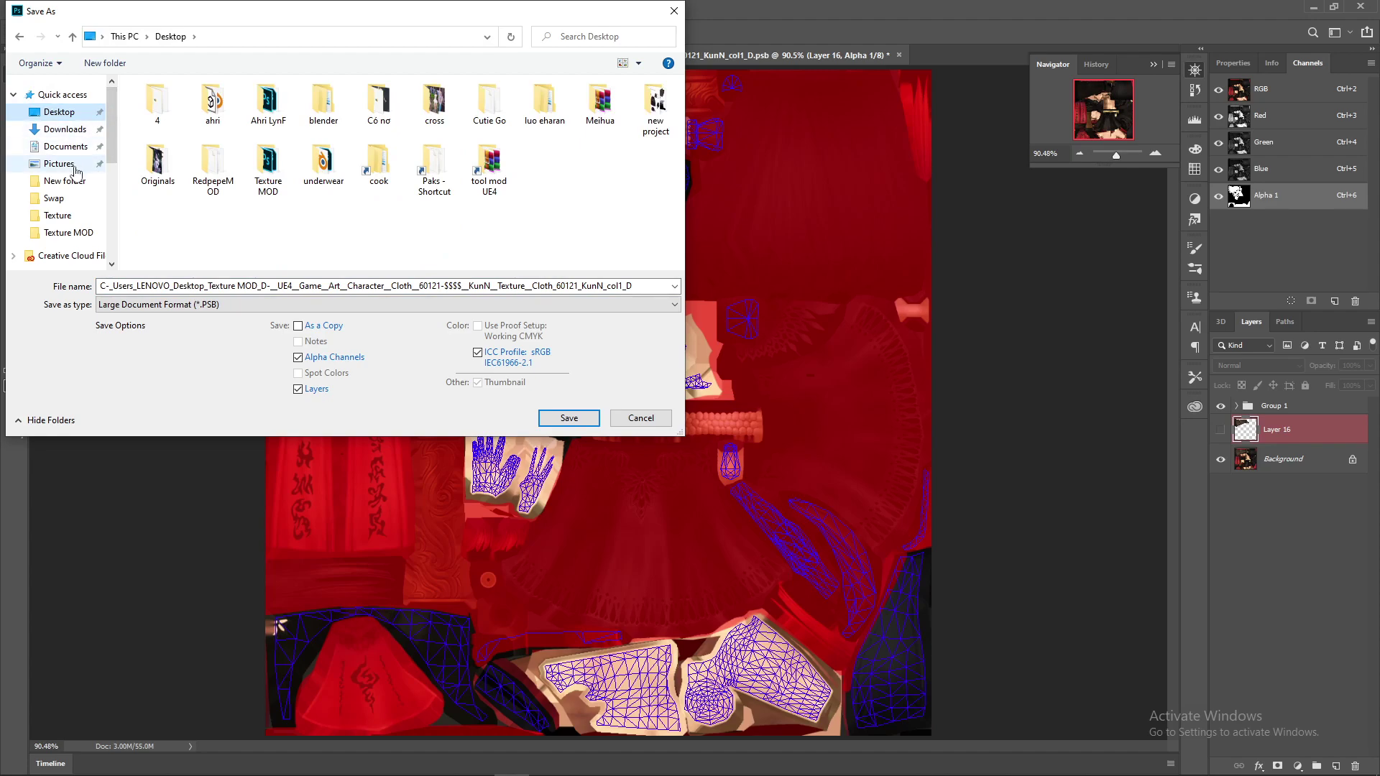
click(71, 233)
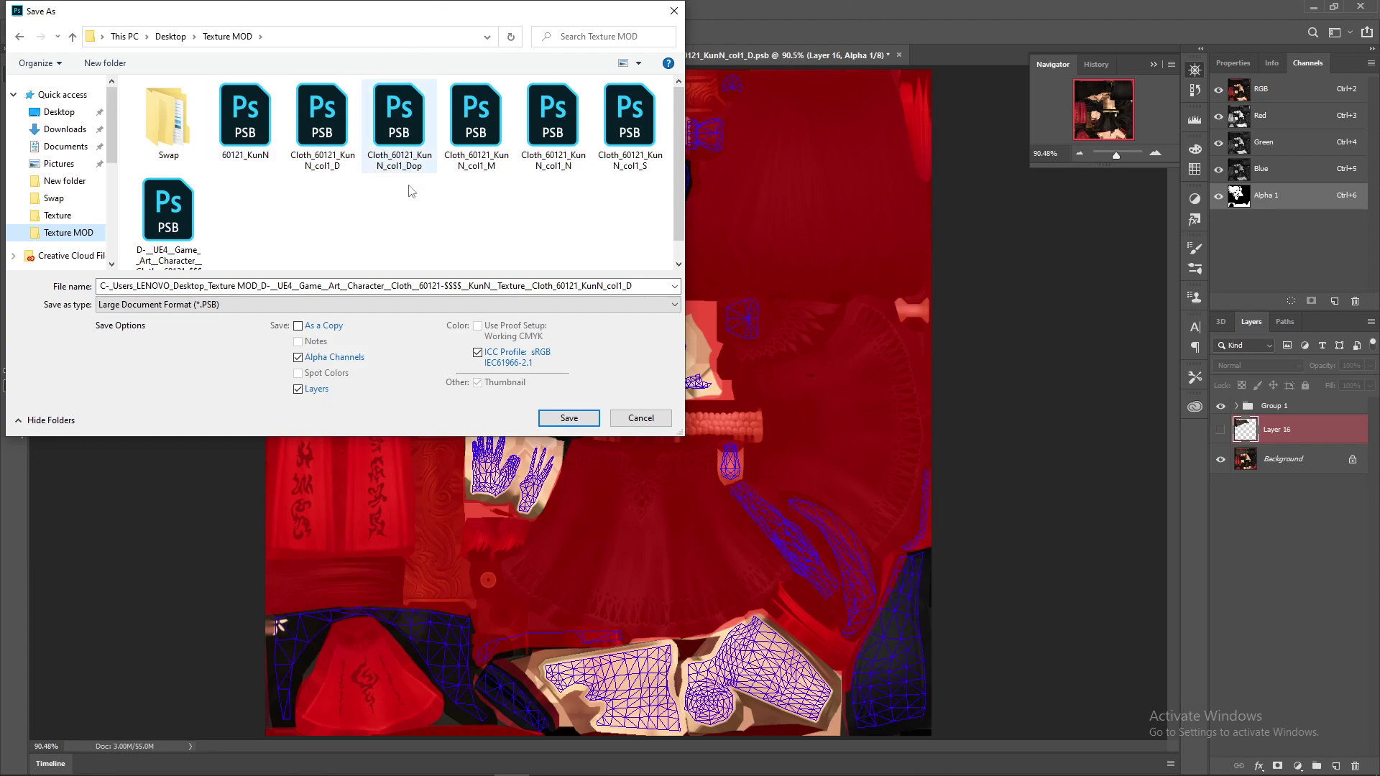
click(275, 306)
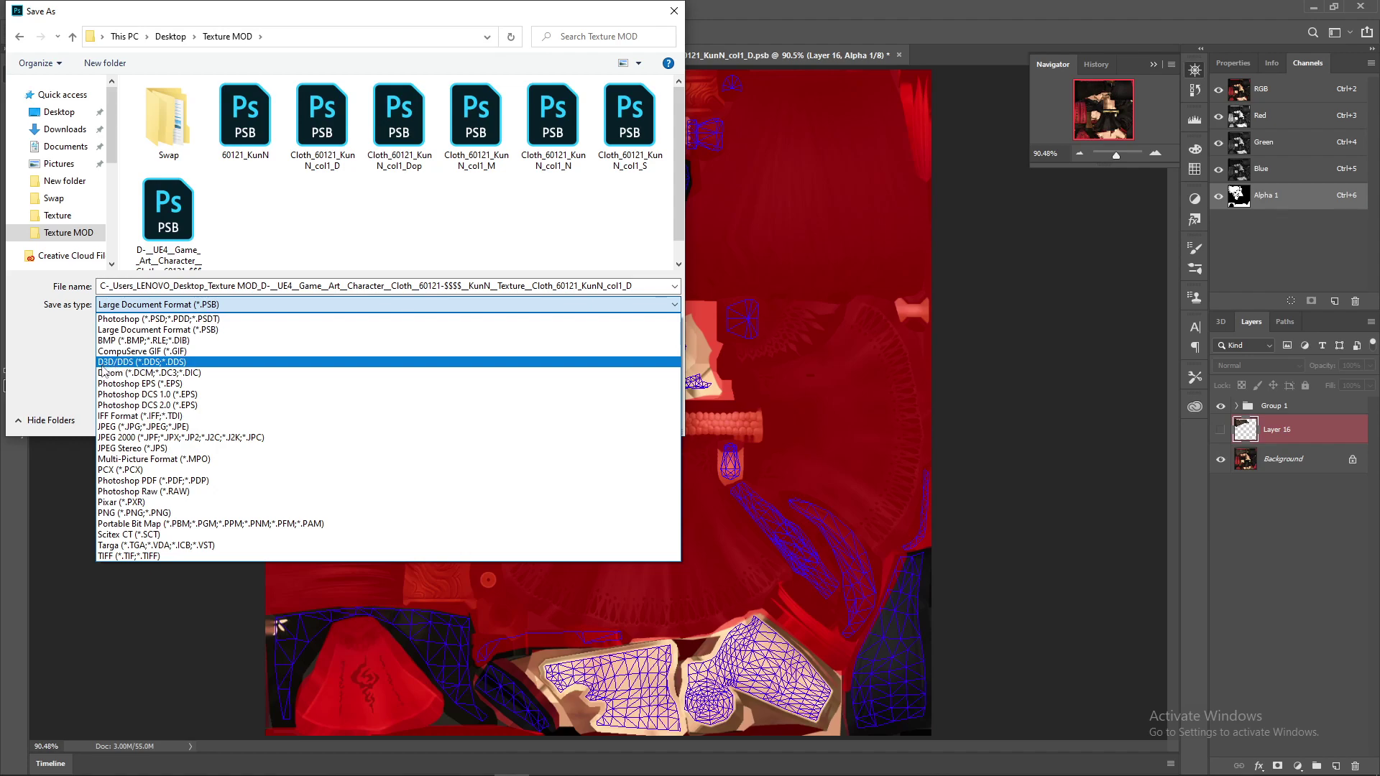
click(127, 362)
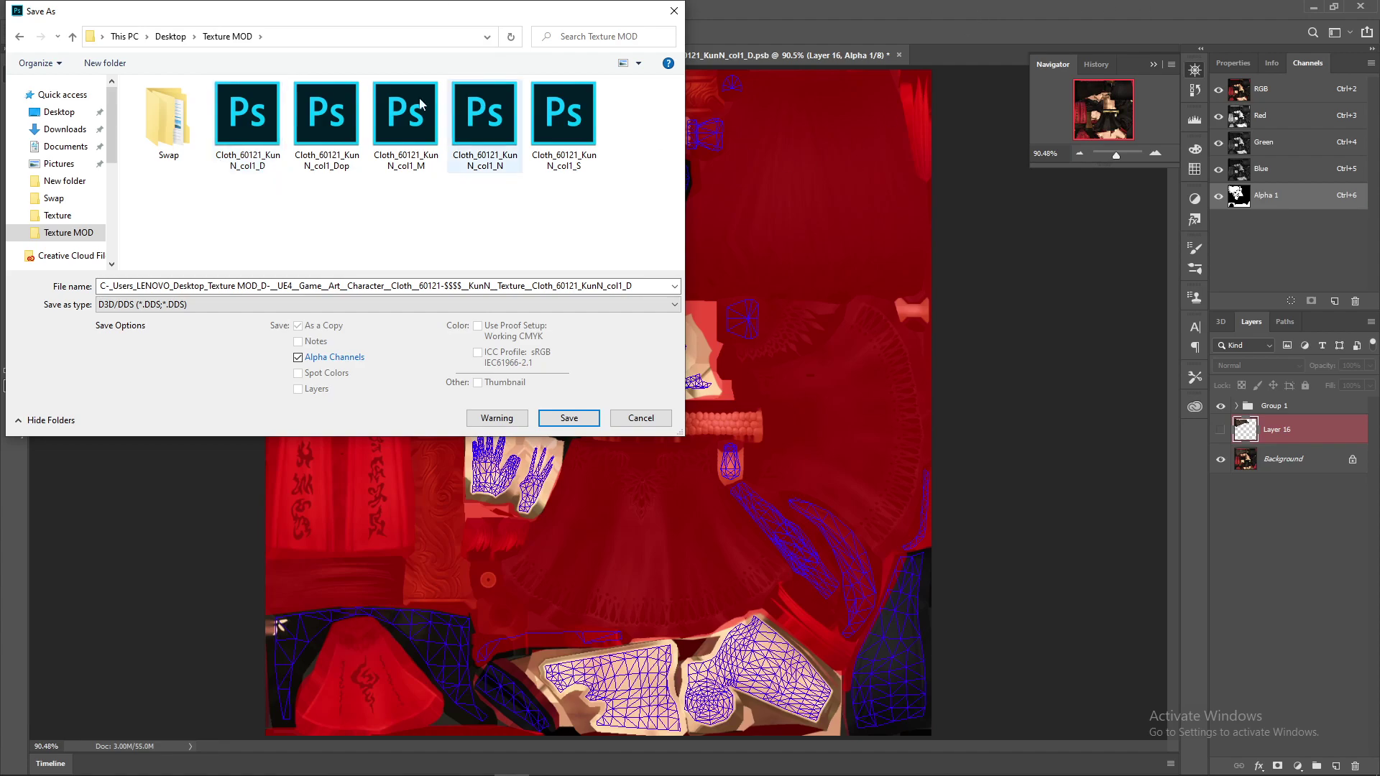
click(239, 149)
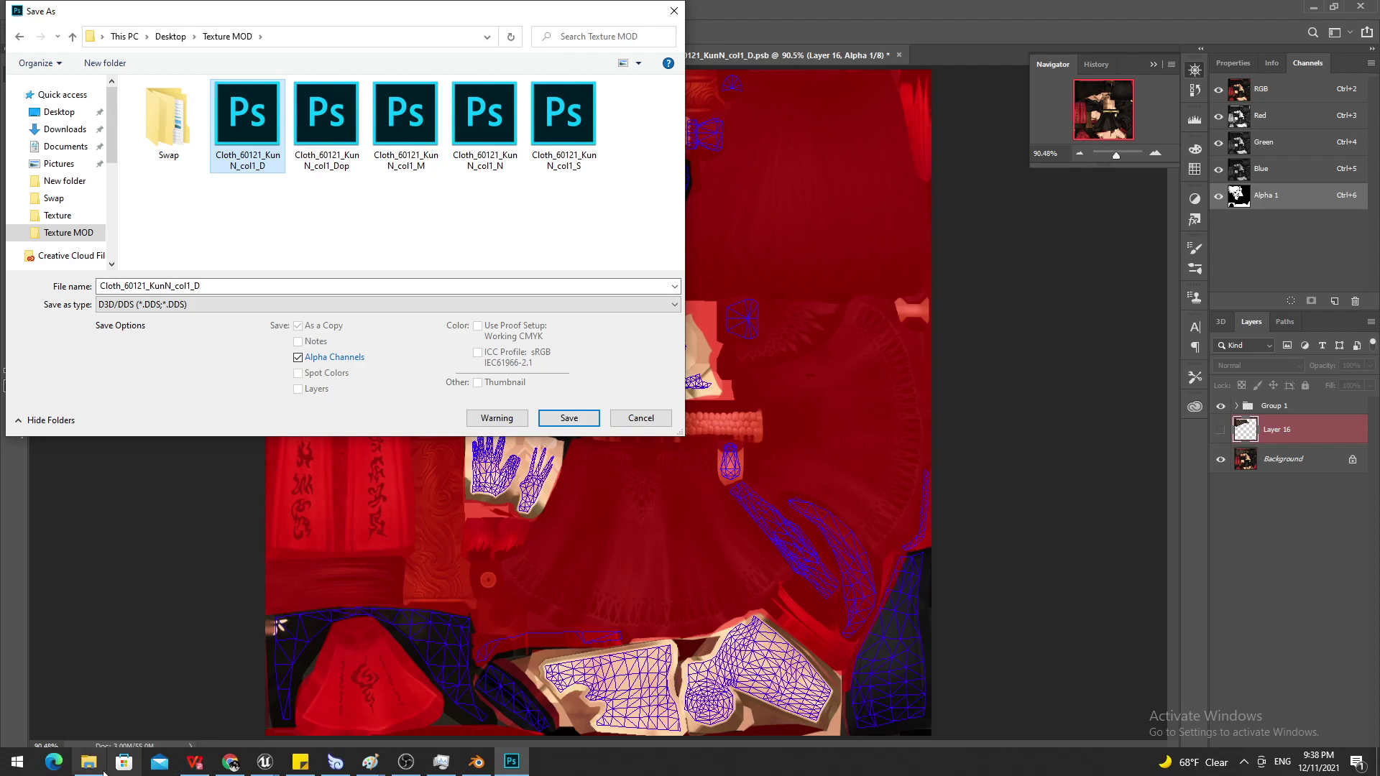
Compare the DDS file name with the original Cloth_60121_KunN_col1_D in File Explorer's KunN Texture folder, and cancel the save
click(89, 769)
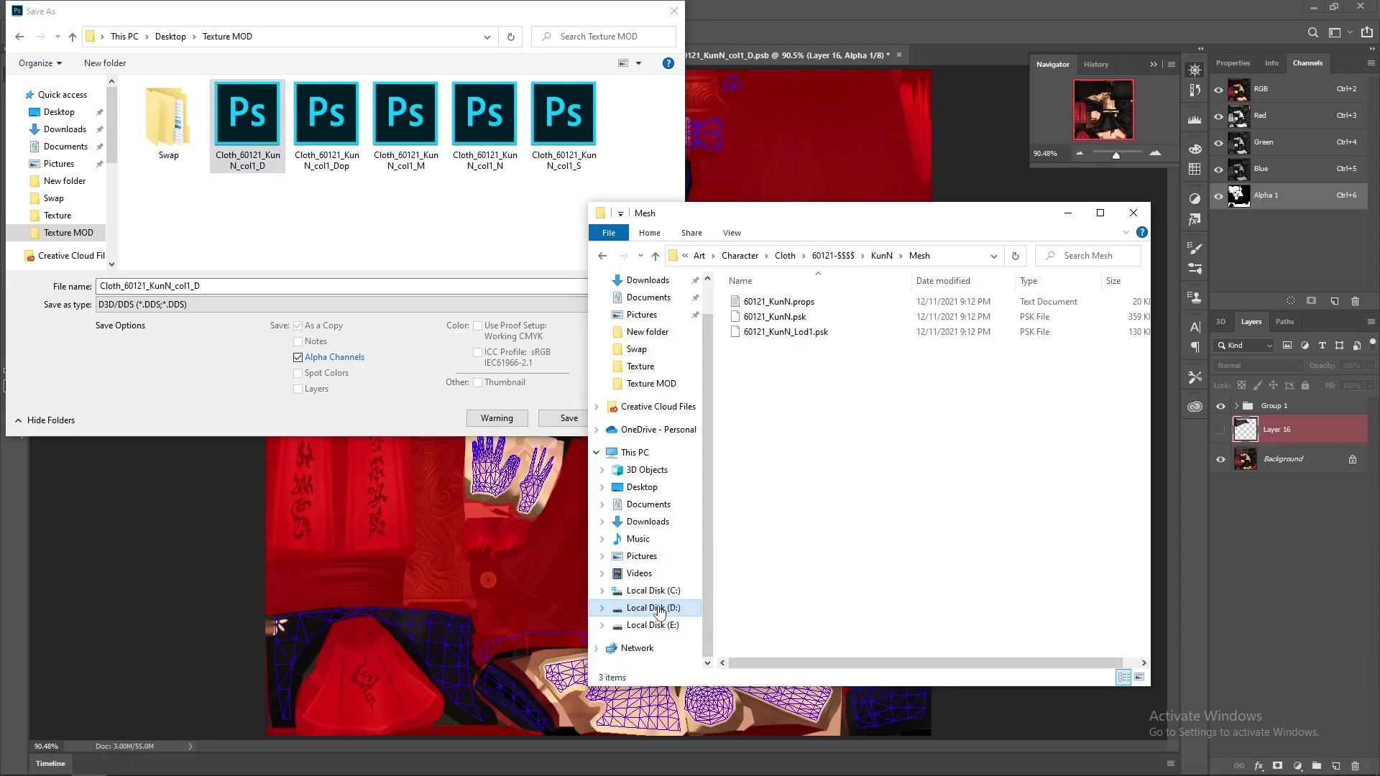
click(878, 256)
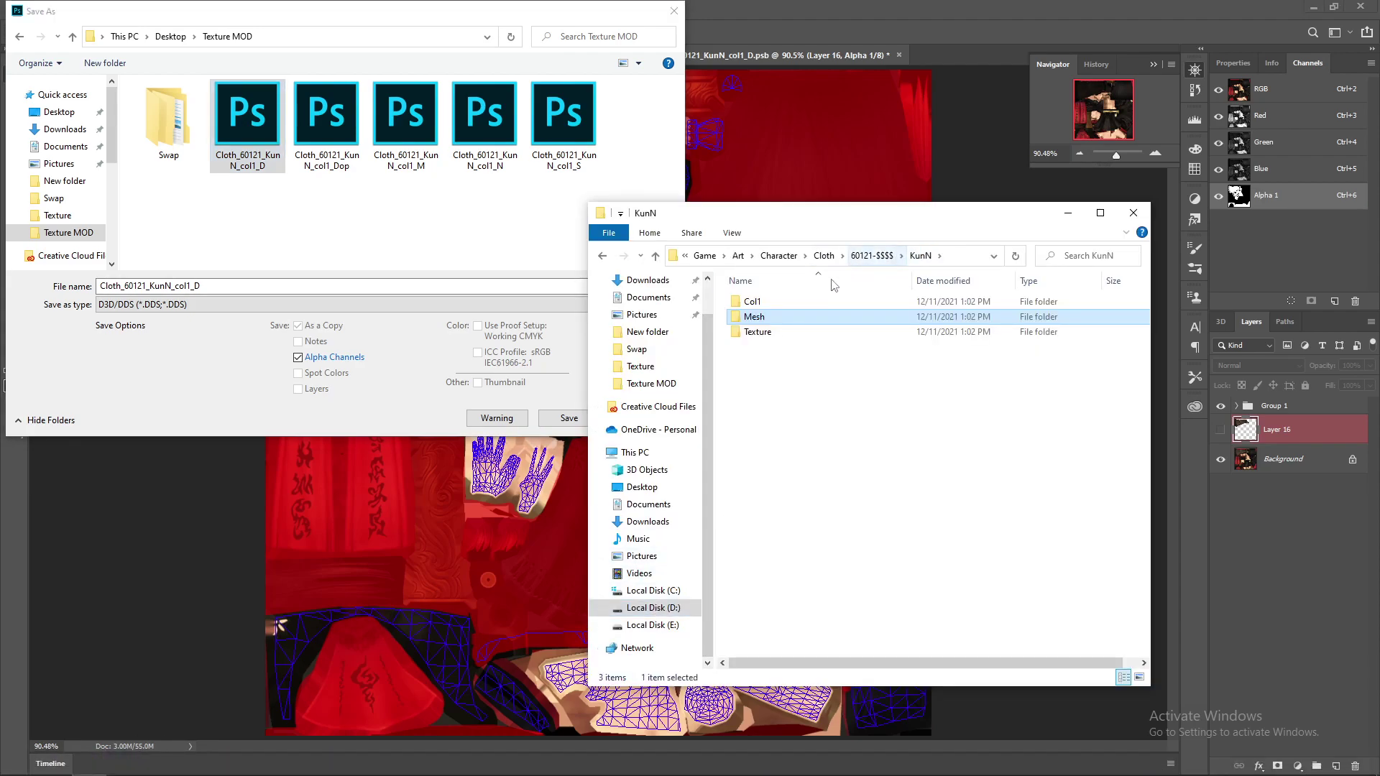
double_click(760, 331)
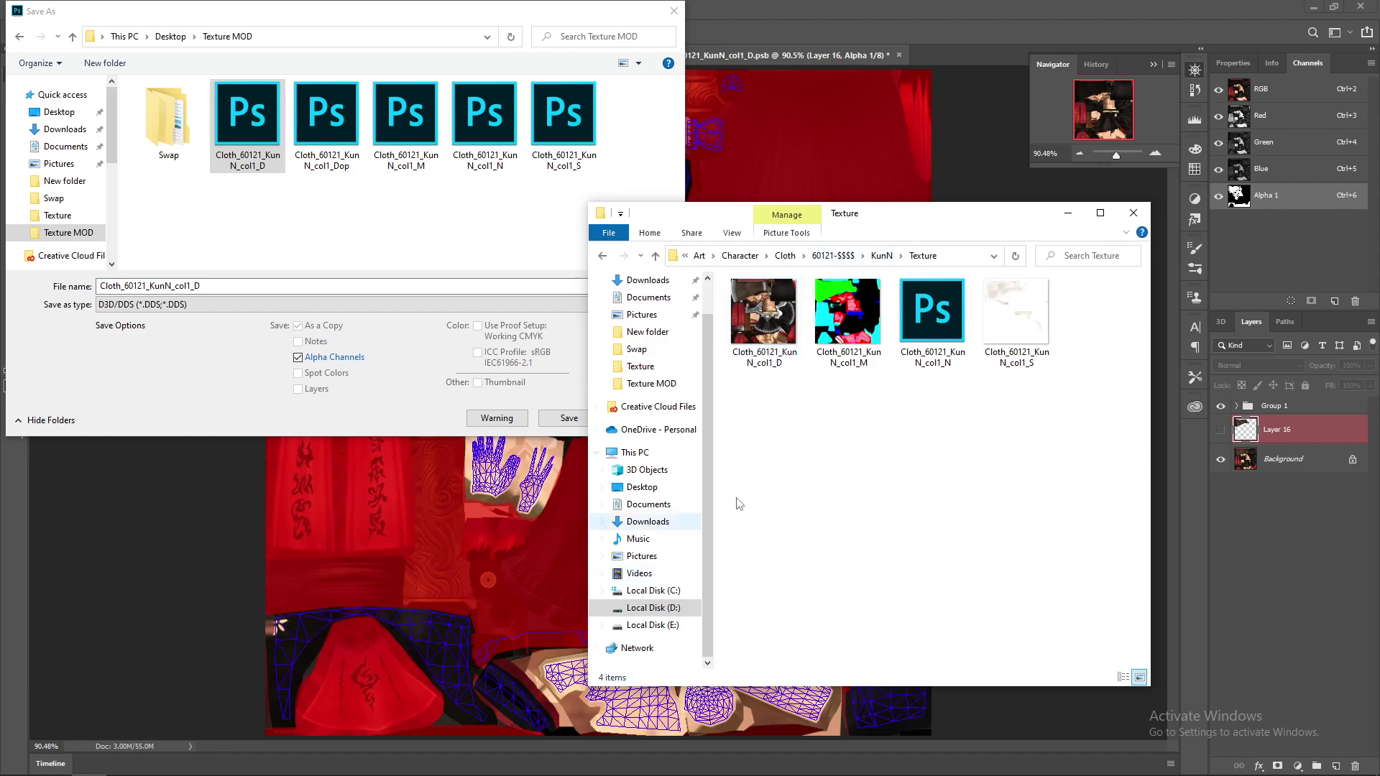
click(753, 354)
click(222, 160)
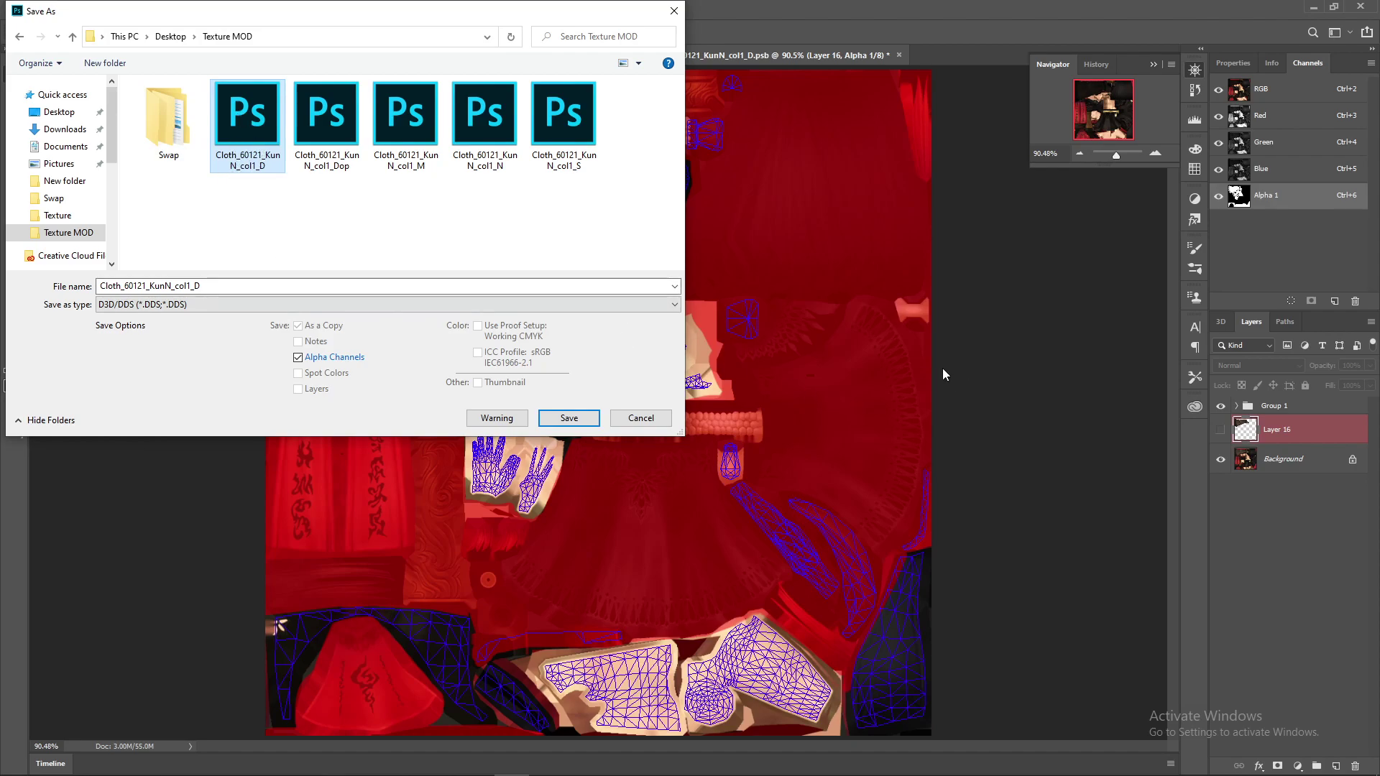
key(alt+Tab)
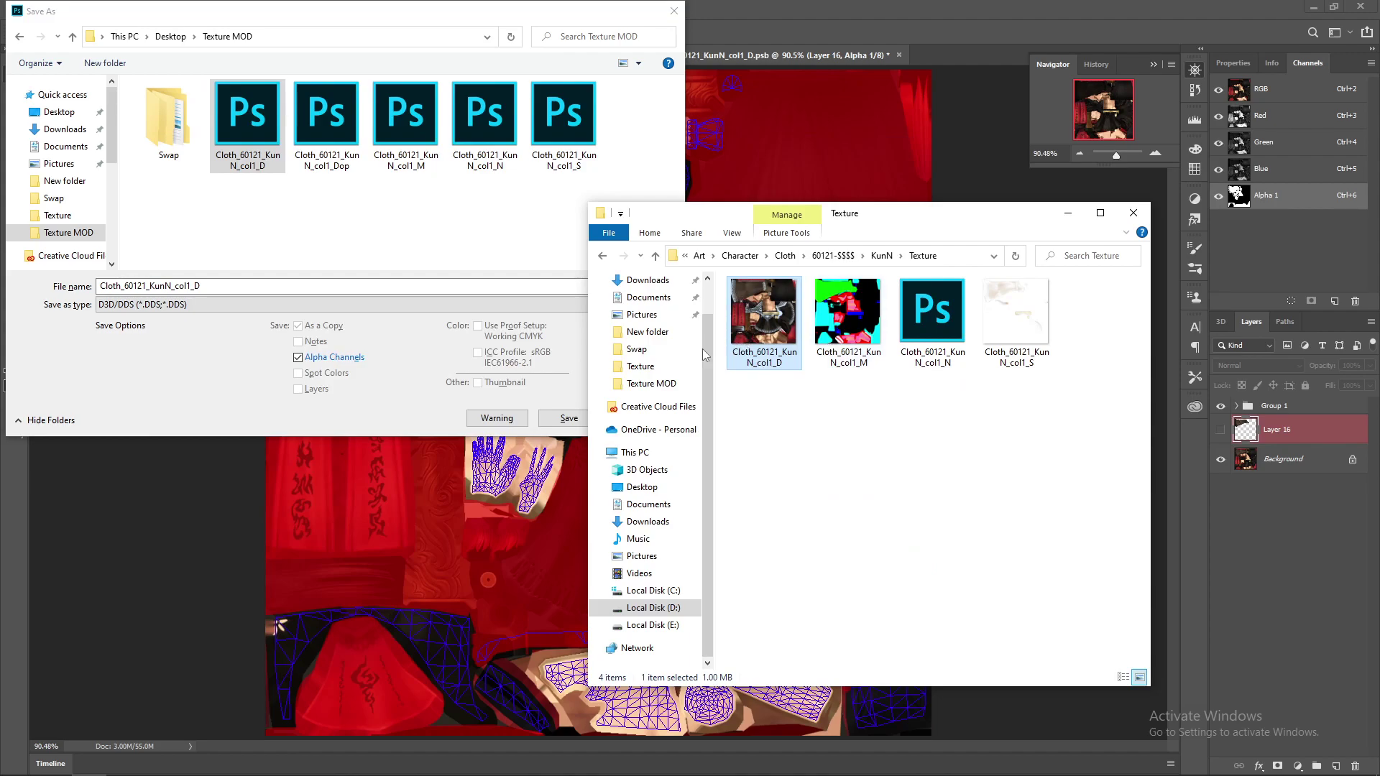
click(410, 379)
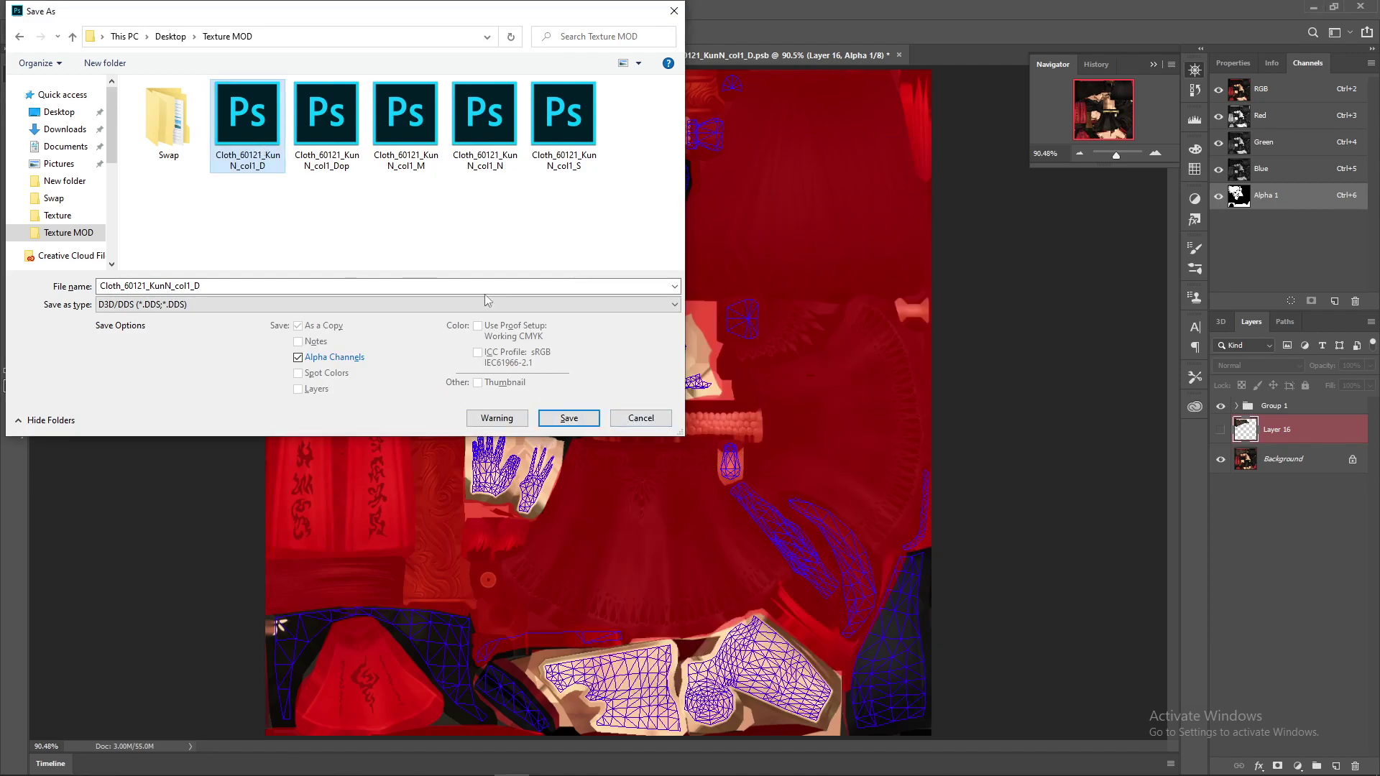
click(661, 418)
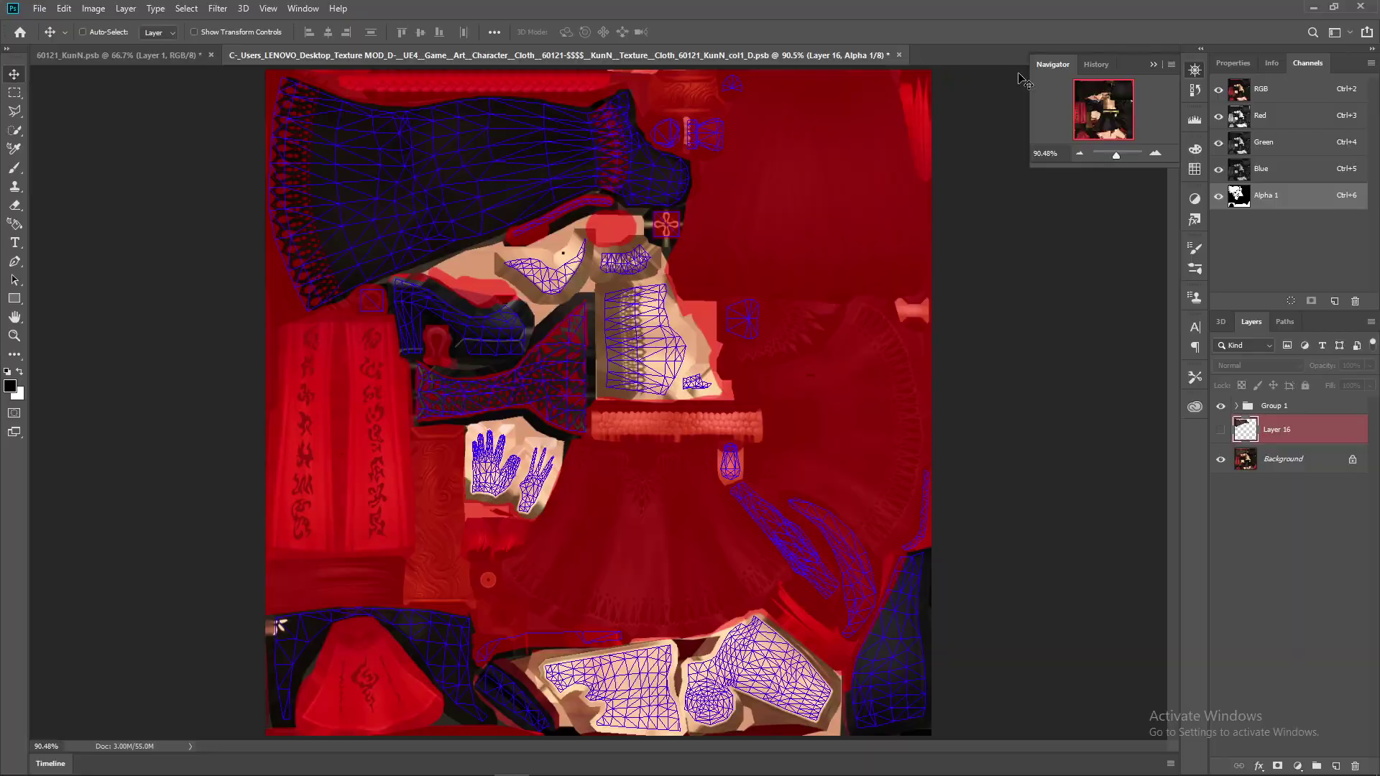
Check the texture on the 60121_KunN document's 3D model and close the Cloth_60121_KunN_col1_D texture document
key(ctrl+2)
click(130, 57)
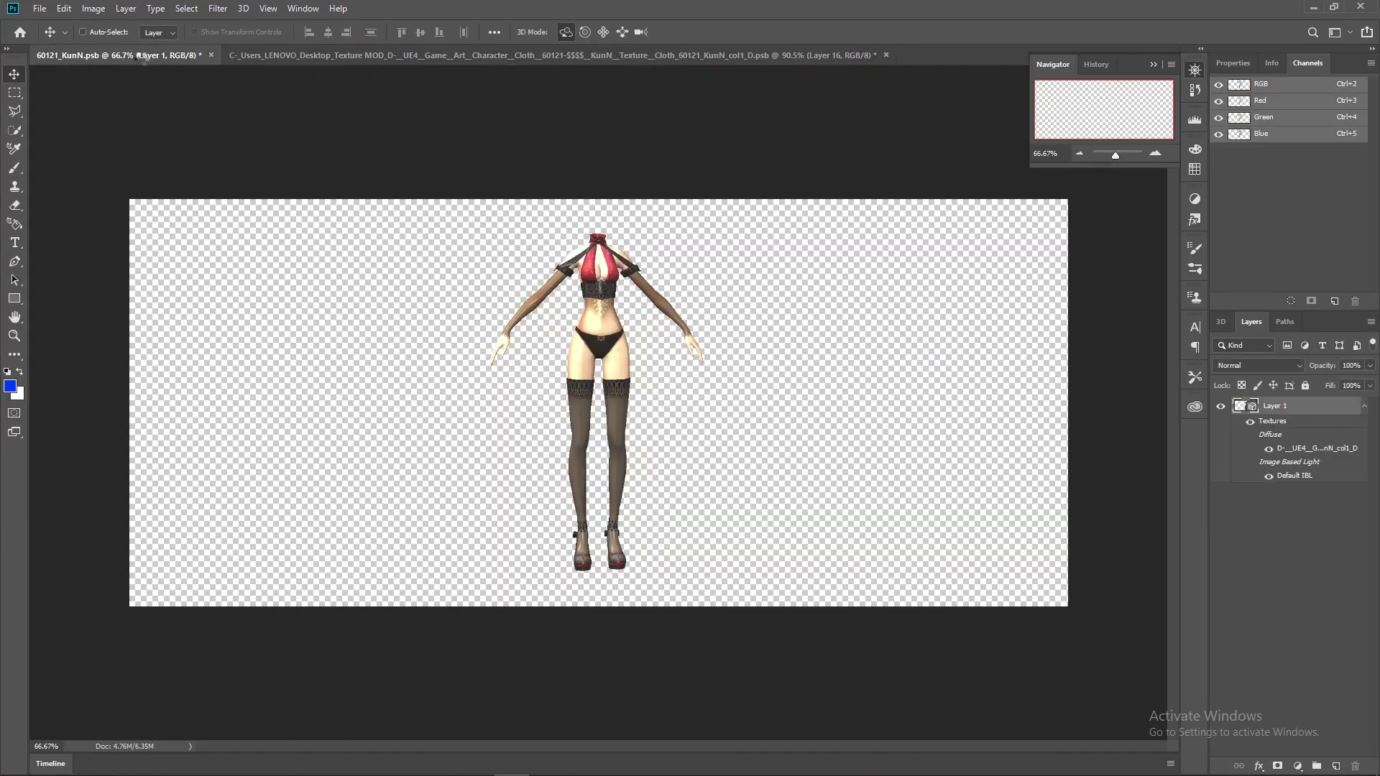
drag(606, 285, 578, 273)
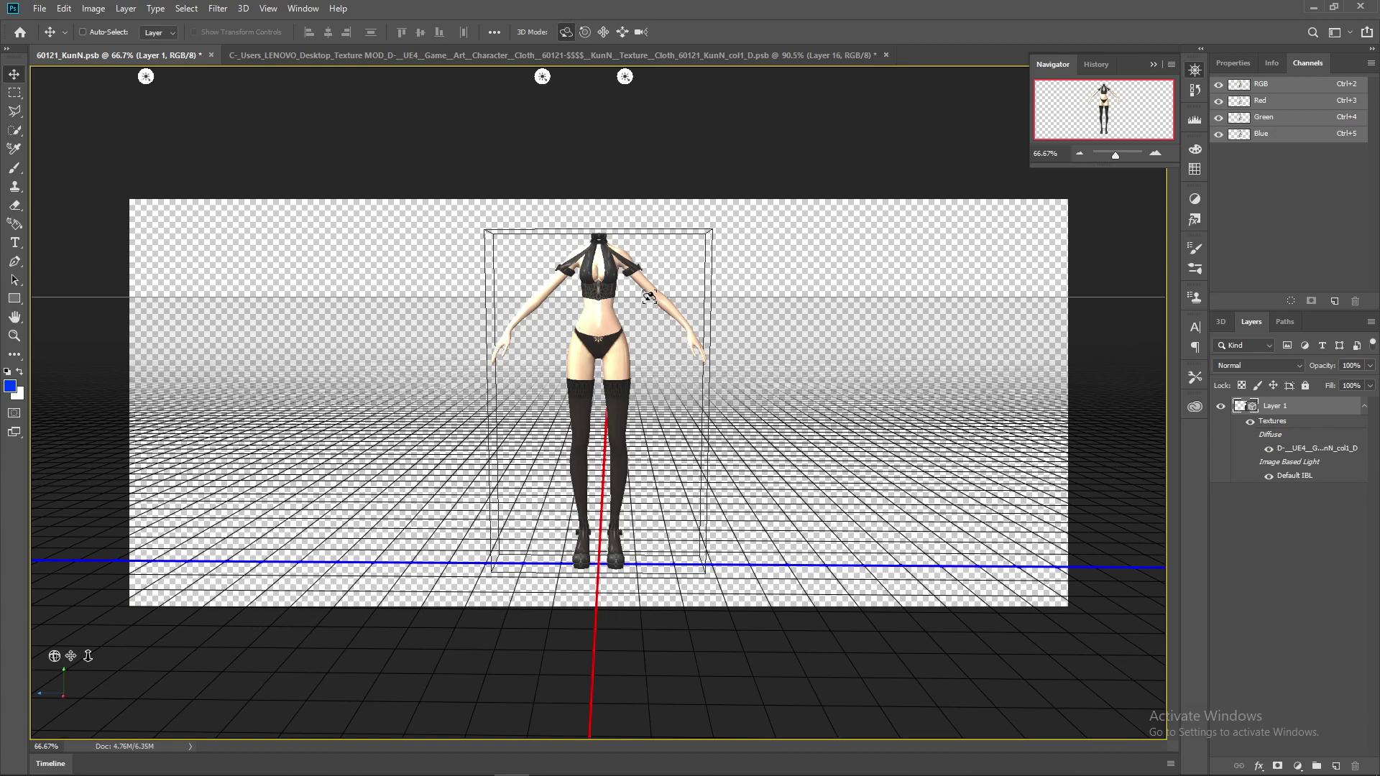
click(886, 54)
click(683, 291)
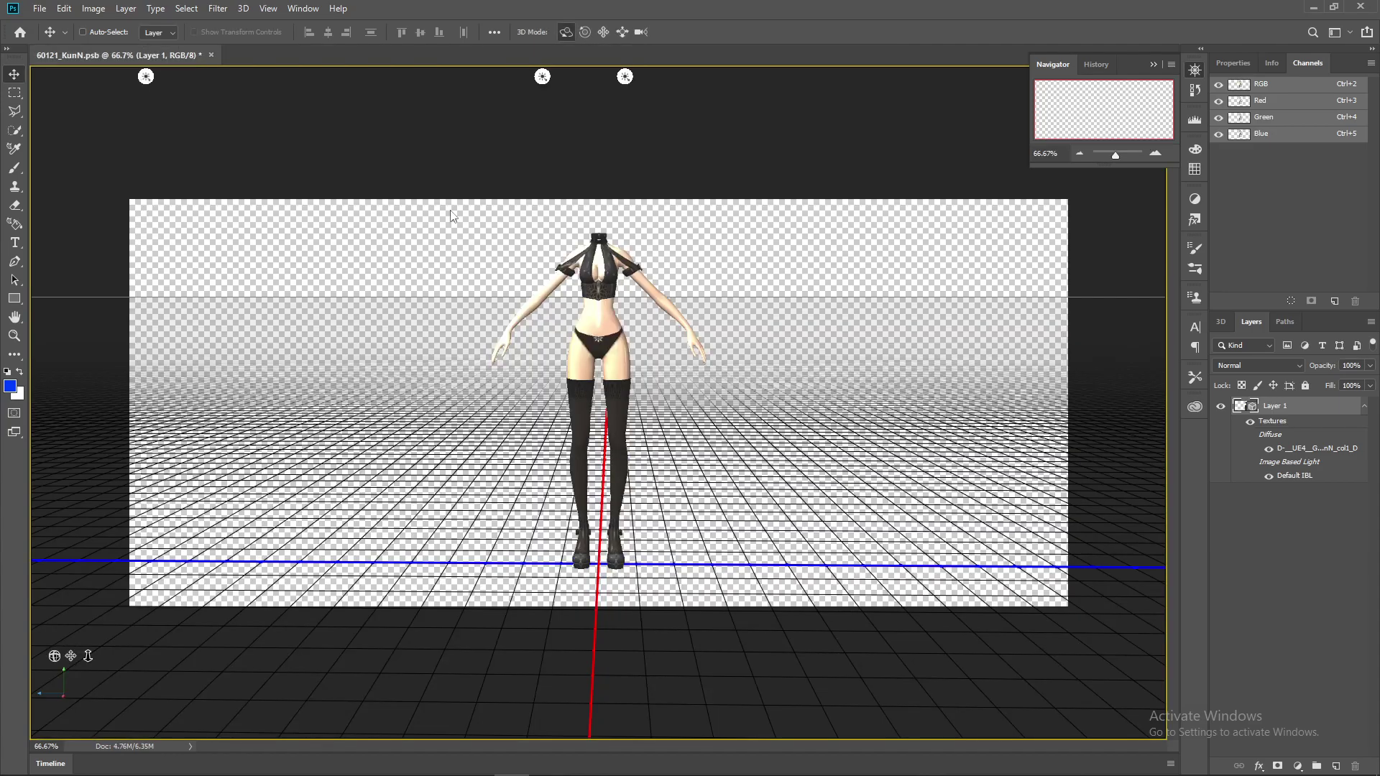
Start opening a file and go to D:\UE4\Game\Art\Character\Cloth\60121-$$$$\KunN\Texture, using the folder path copied from File Explorer
click(39, 8)
click(48, 37)
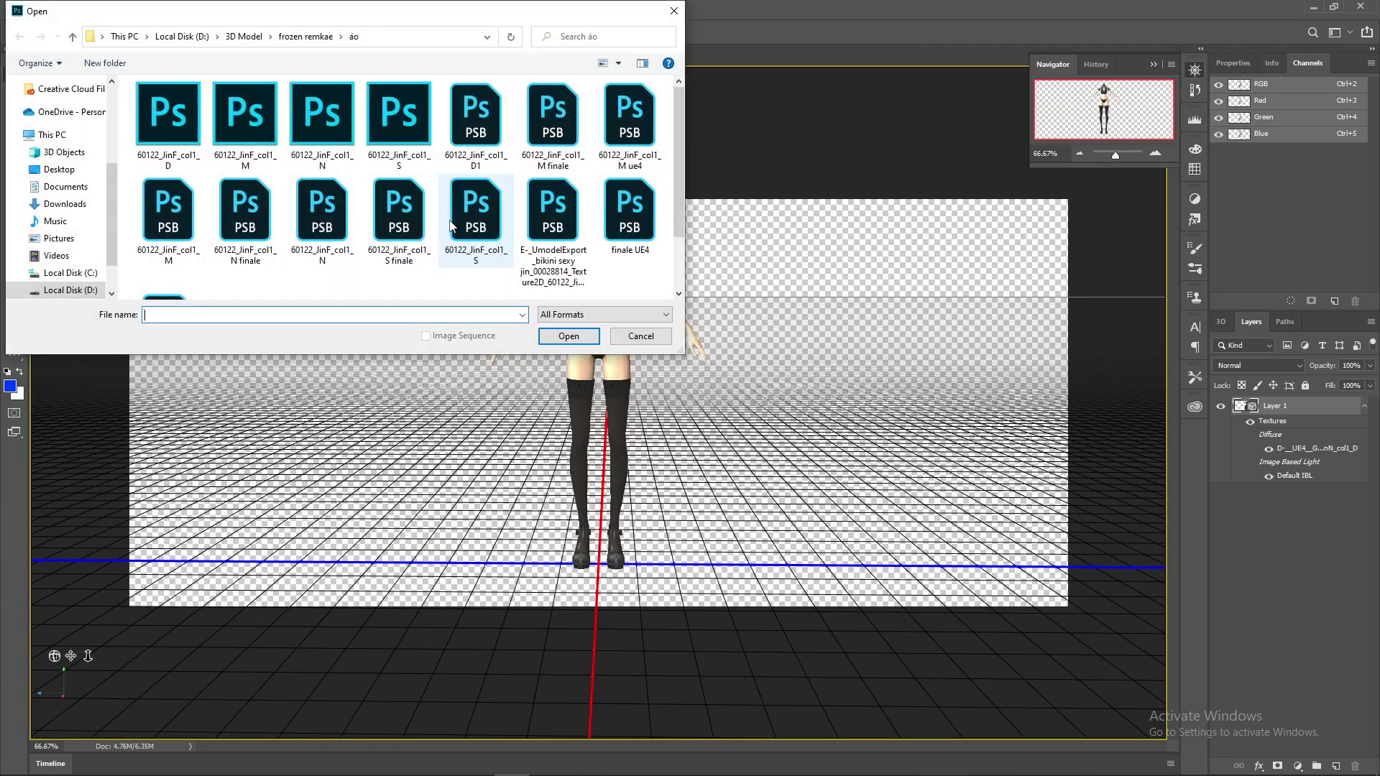
key(alt+Tab)
click(958, 257)
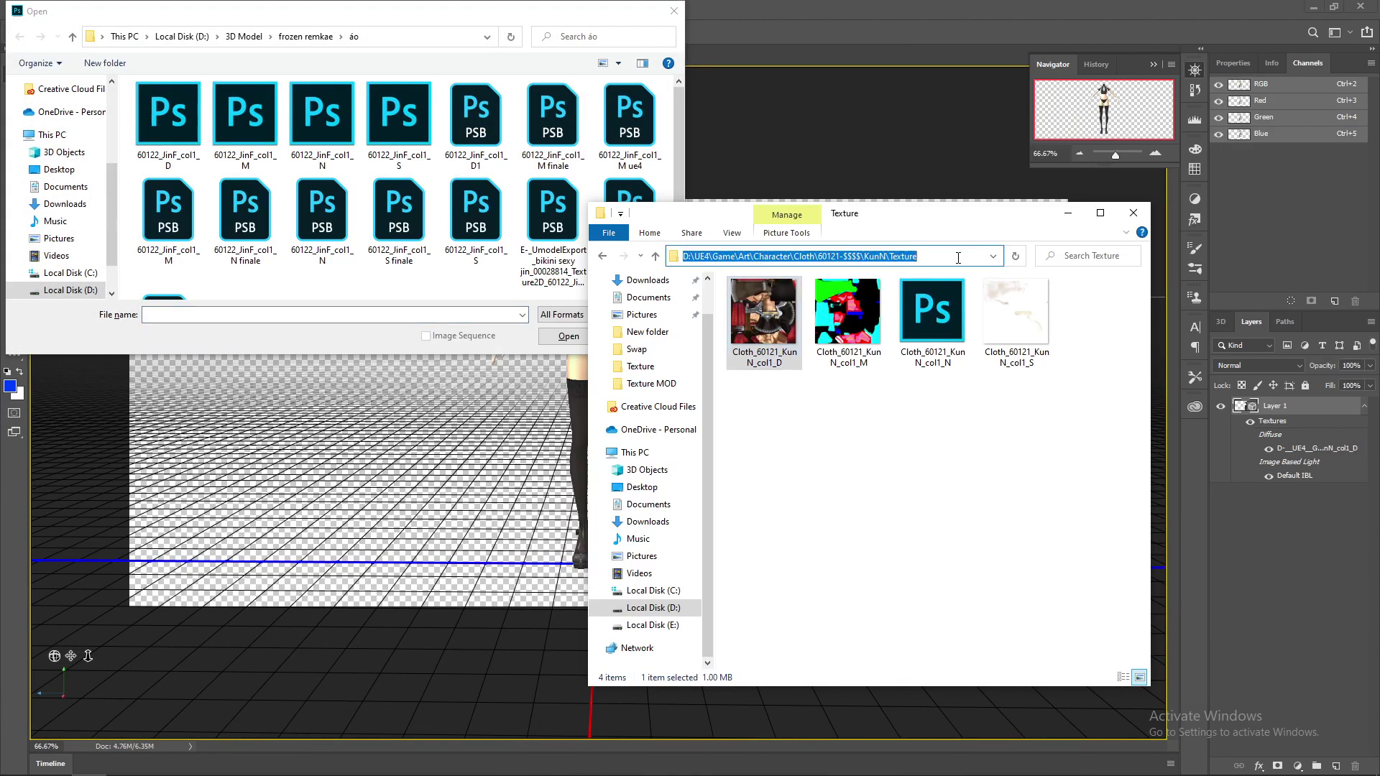
key(ctrl+c)
click(424, 37)
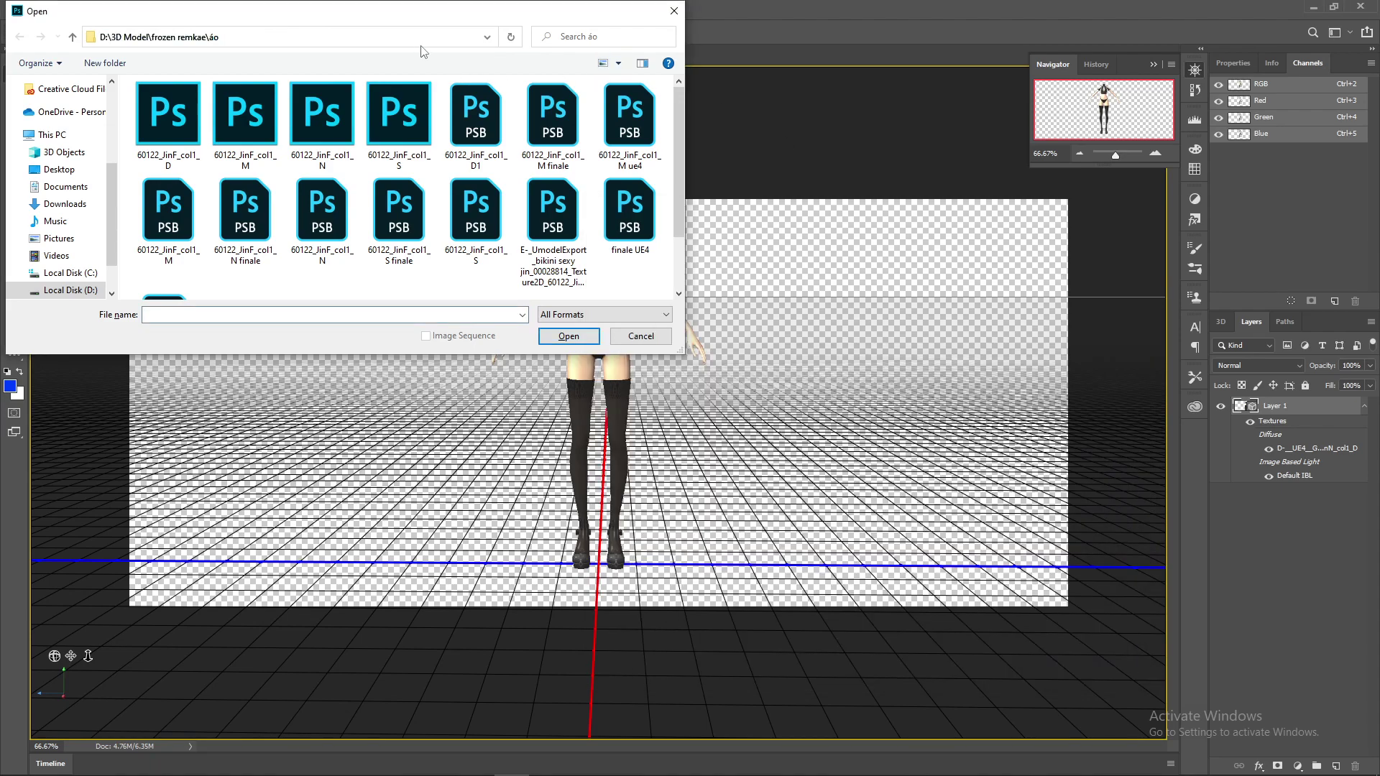
key(ctrl+v)
key(Return)
Open the Cloth_60121_KunN_col1_M and Cloth_60121_KunN_col1_N DDS textures at default sizes and show the M texture
click(241, 130)
ctrl+click(394, 129)
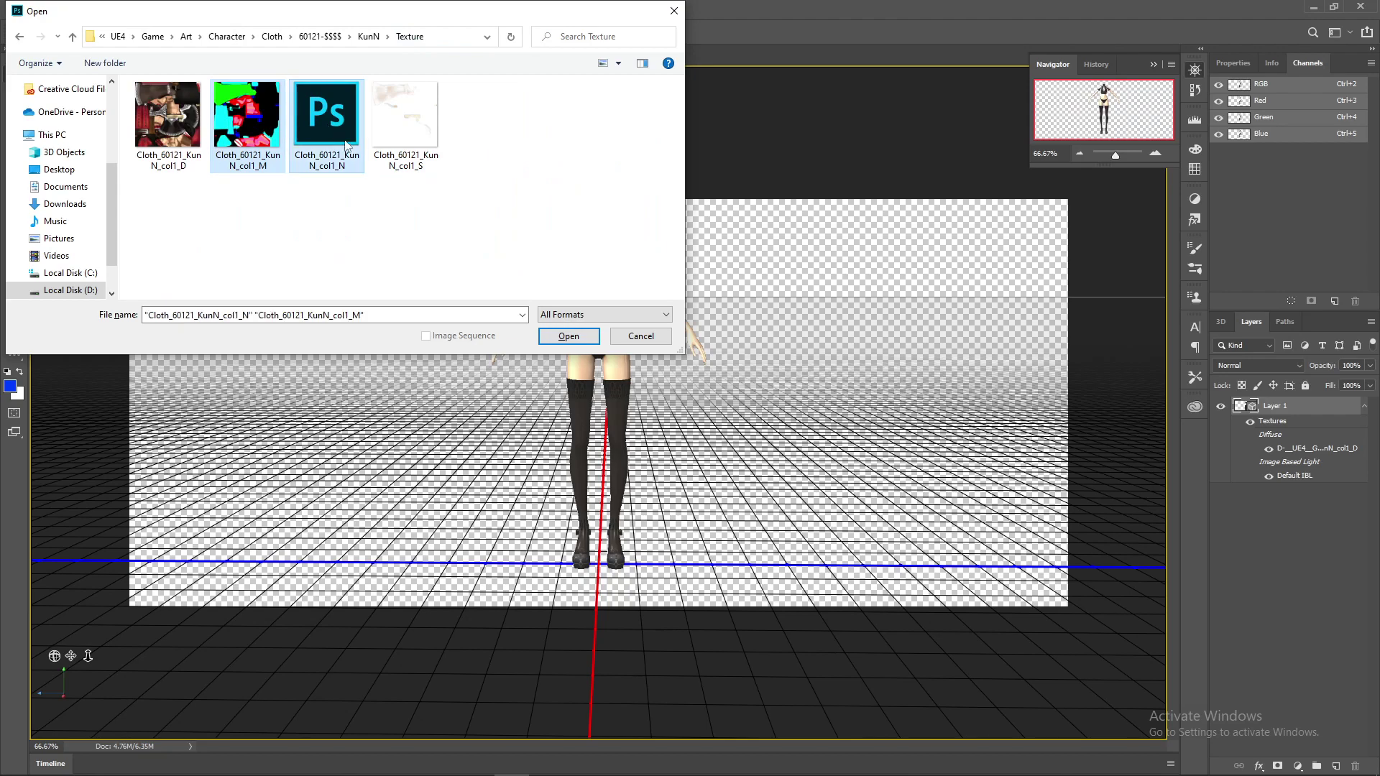
click(569, 336)
click(734, 358)
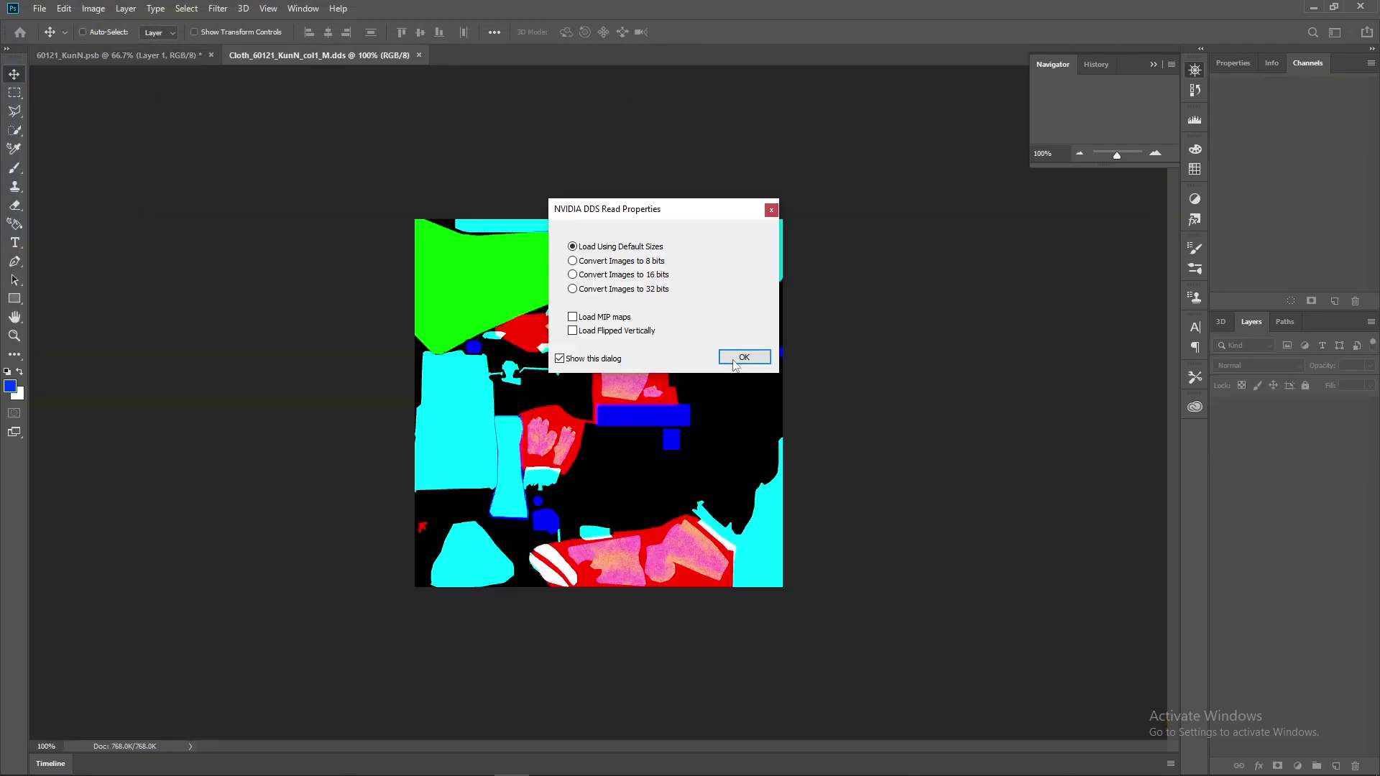
click(735, 359)
click(303, 51)
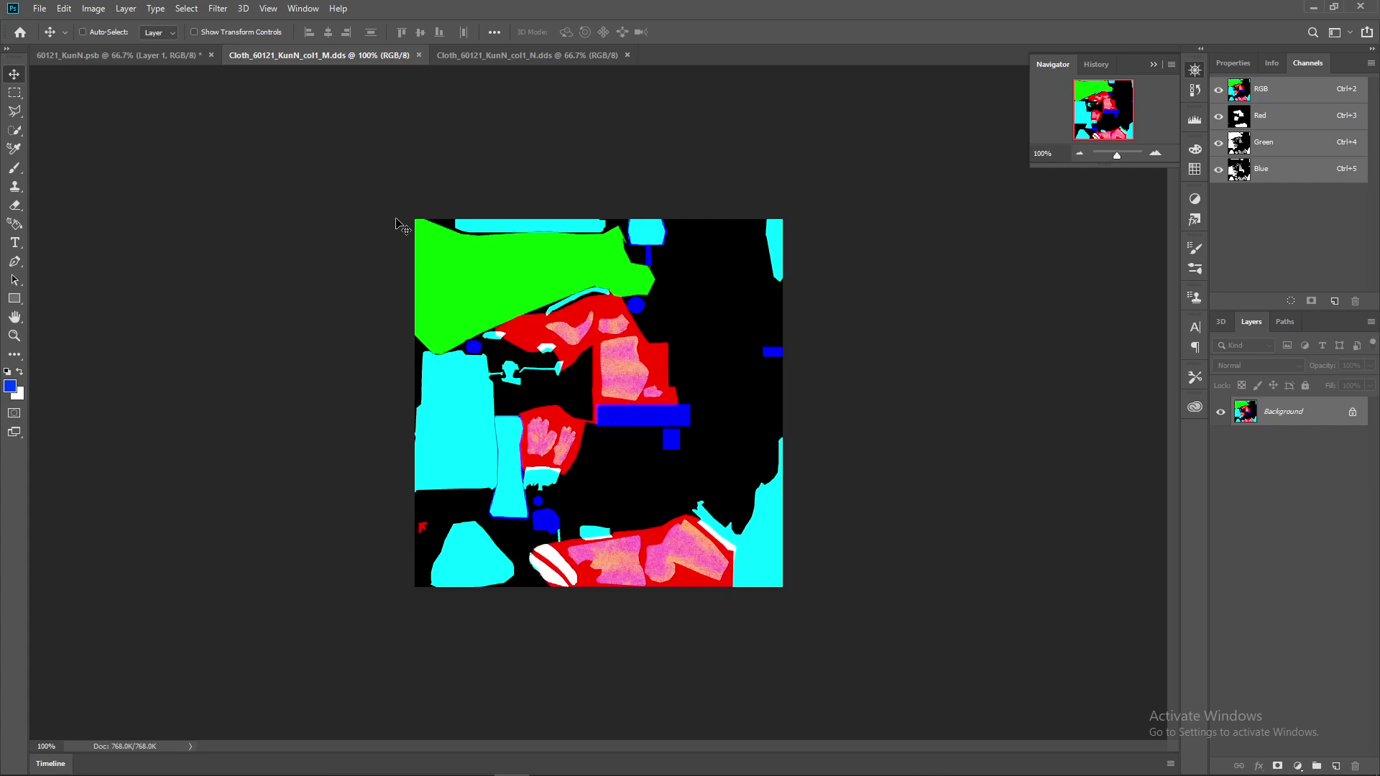
Place the long-named KunN_col1_D PSB file from File Explorer's Texture MOD folder over the M texture as a new layer
key(alt+Tab)
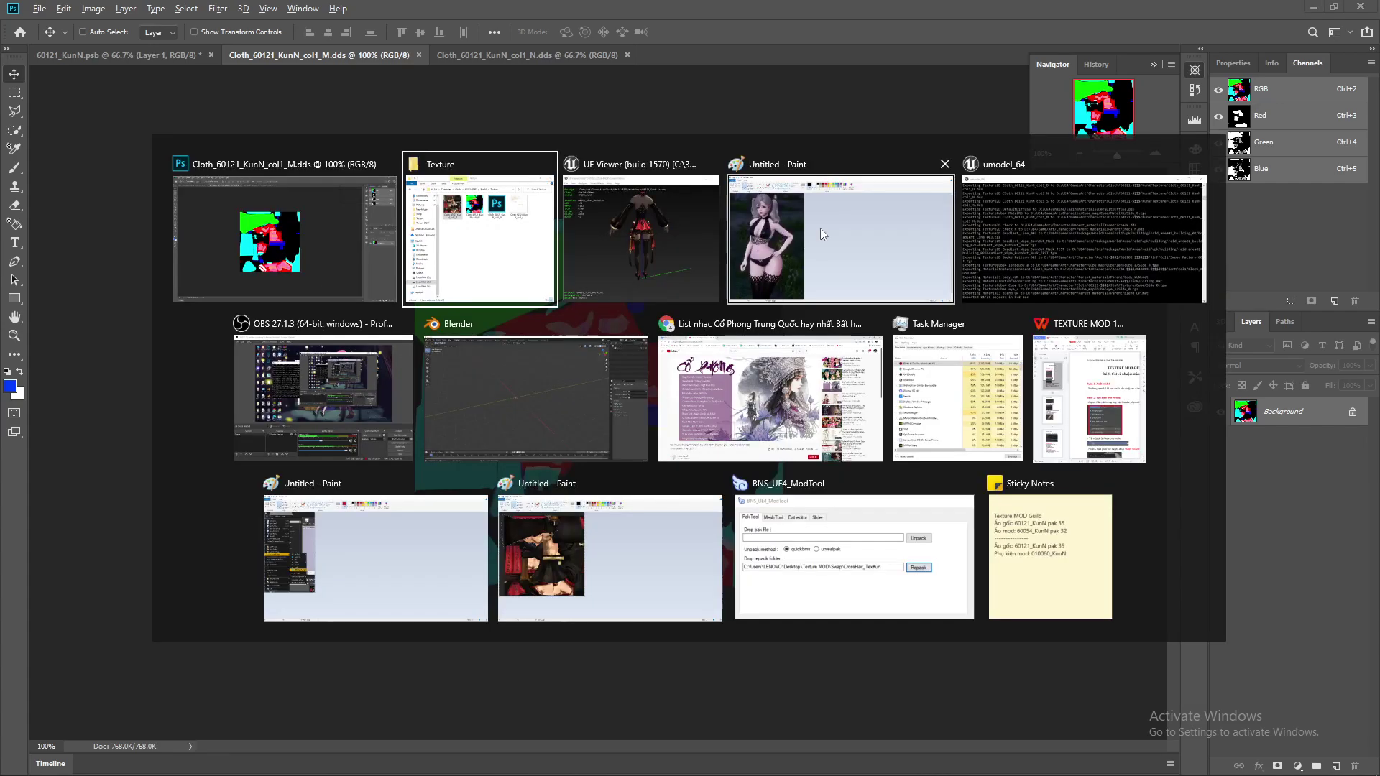
click(446, 266)
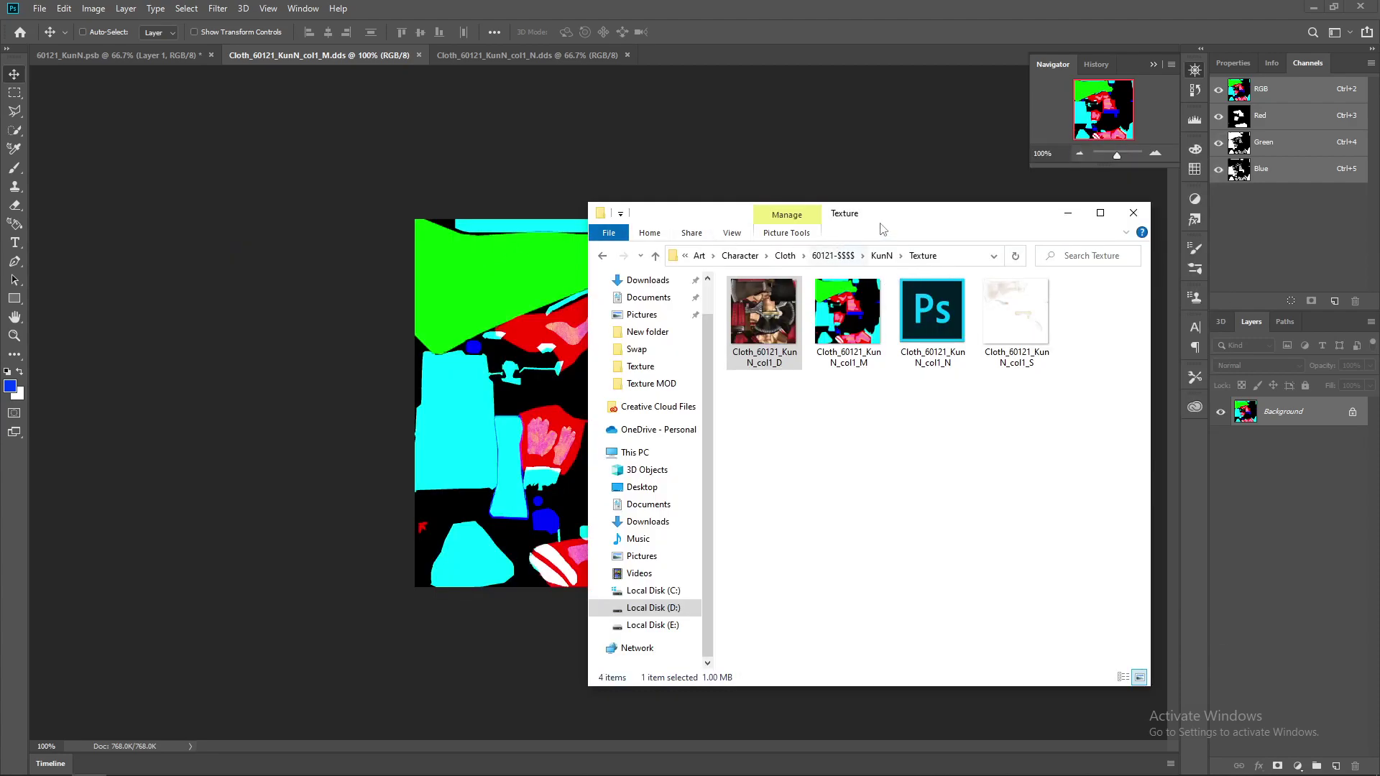
drag(1071, 231, 1096, 235)
click(833, 443)
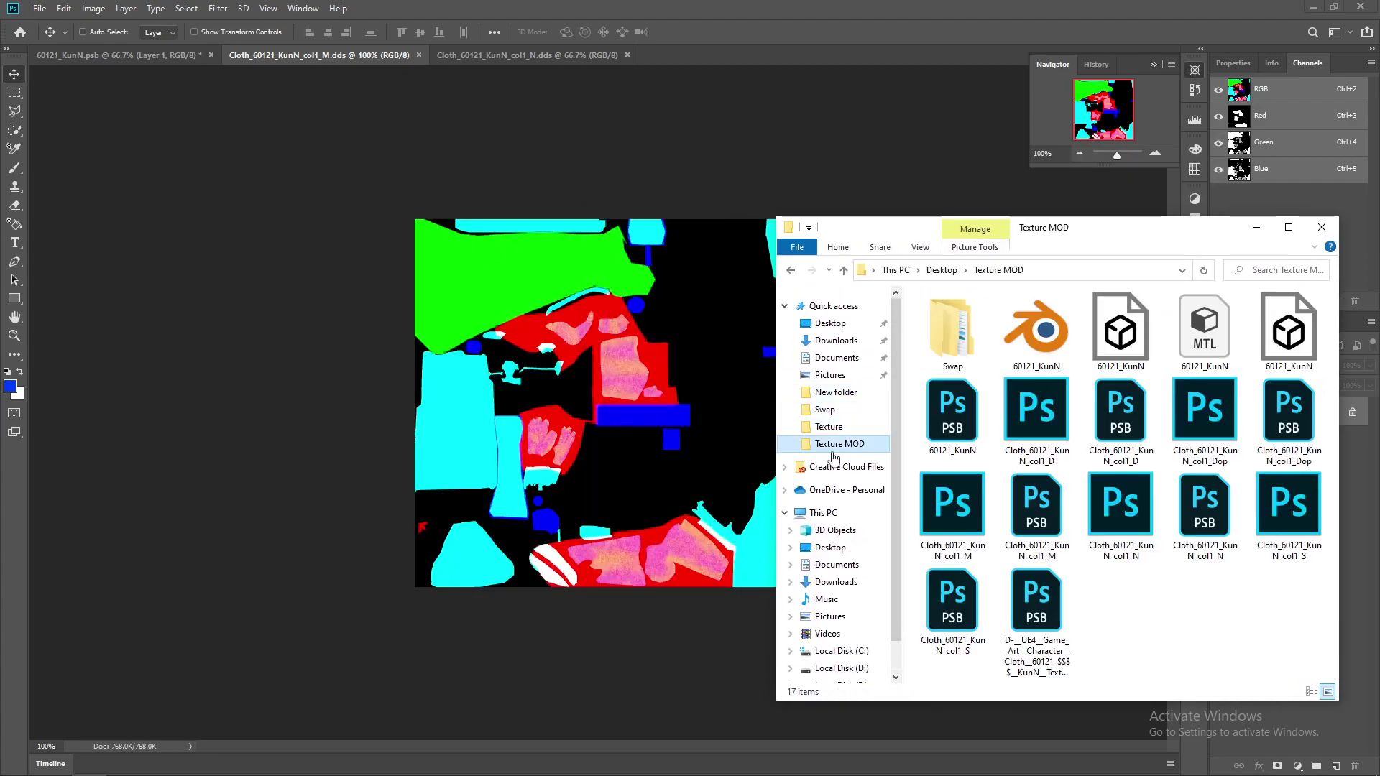
click(1039, 619)
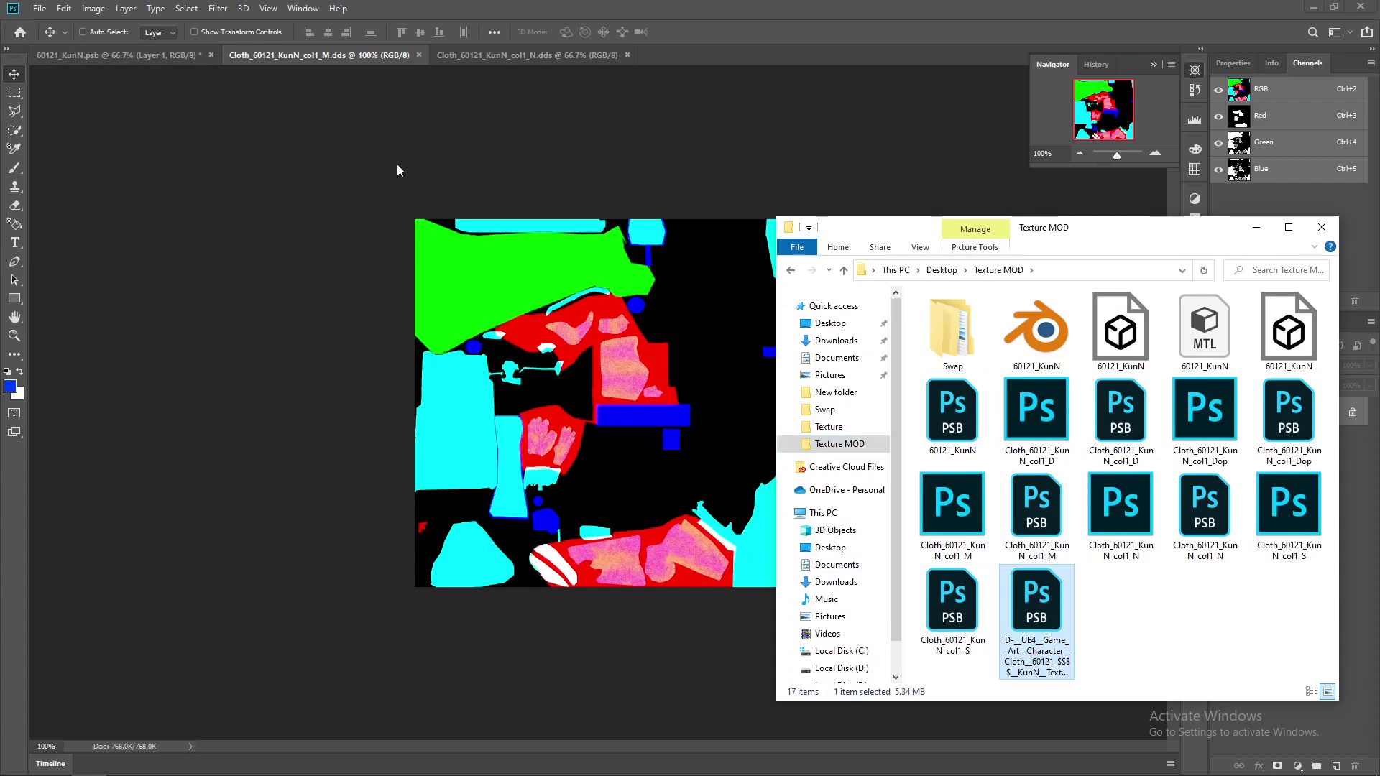
drag(1032, 606, 639, 489)
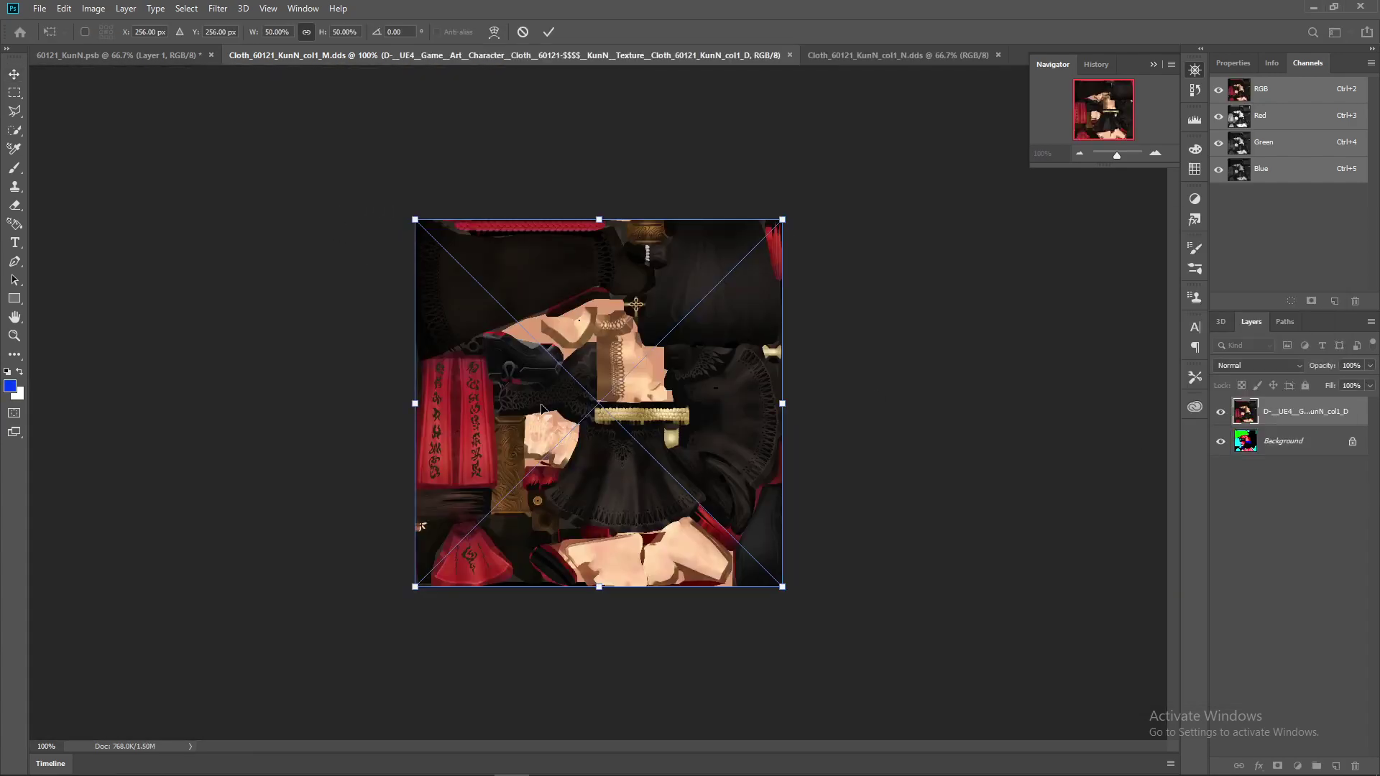
key(Return)
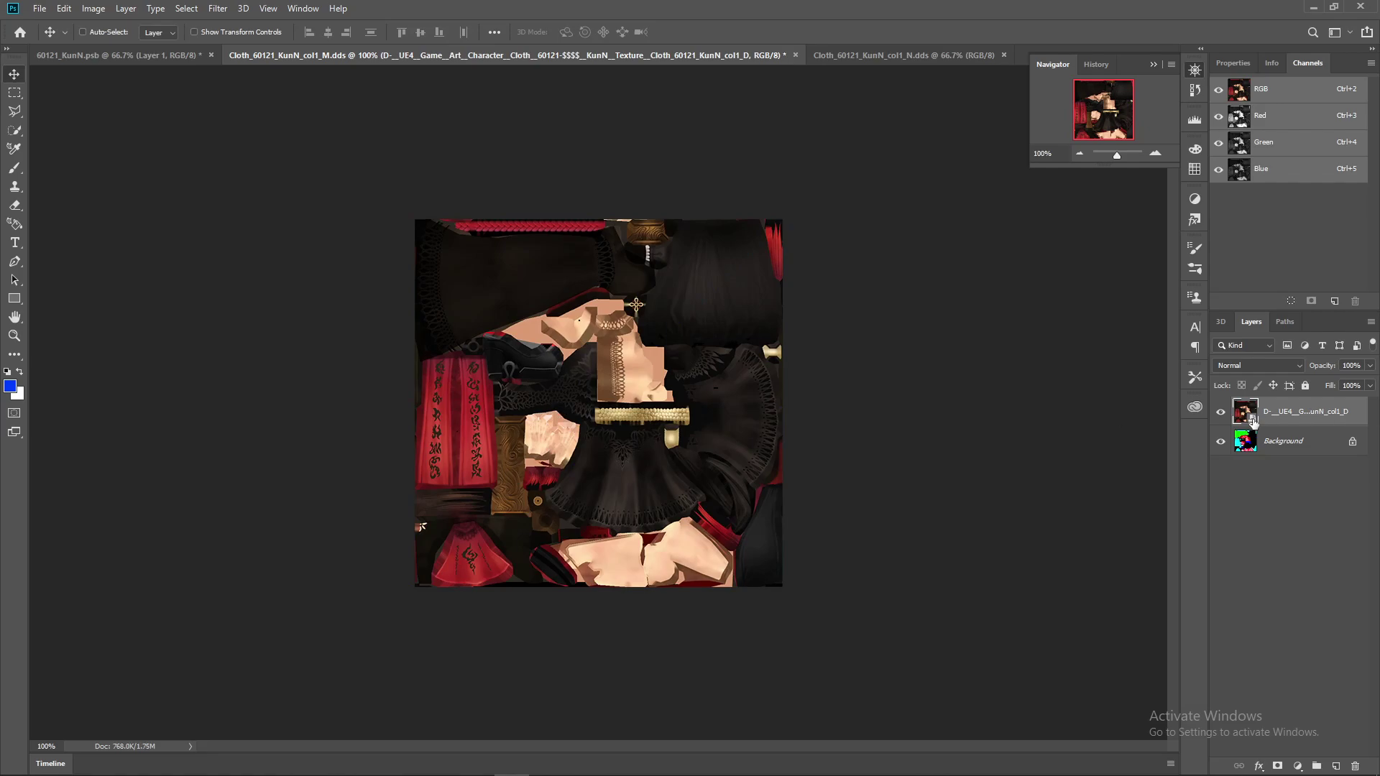
Open the placed texture layer's contents, hide Background, Layer 3 and Layer 4, and save and close them back into the M texture
double_click(1251, 415)
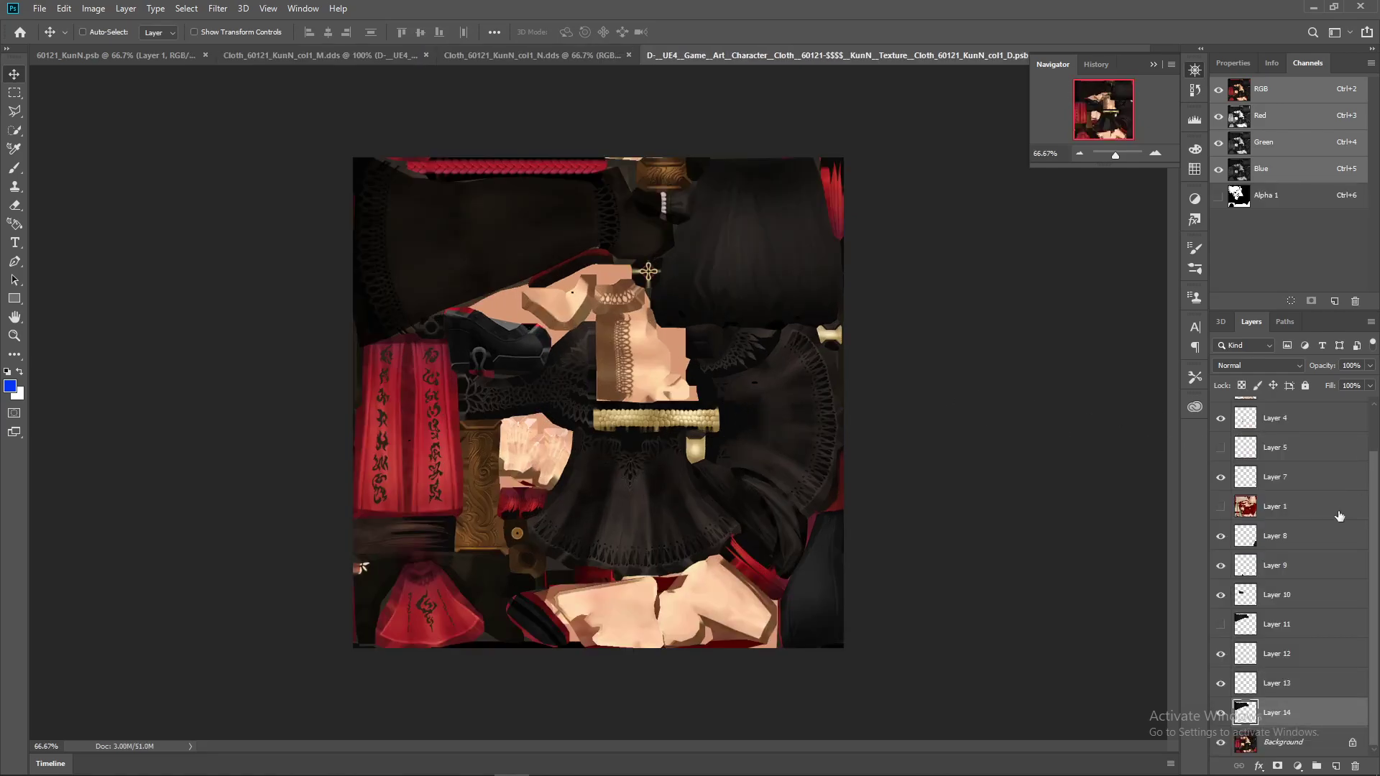
click(1220, 743)
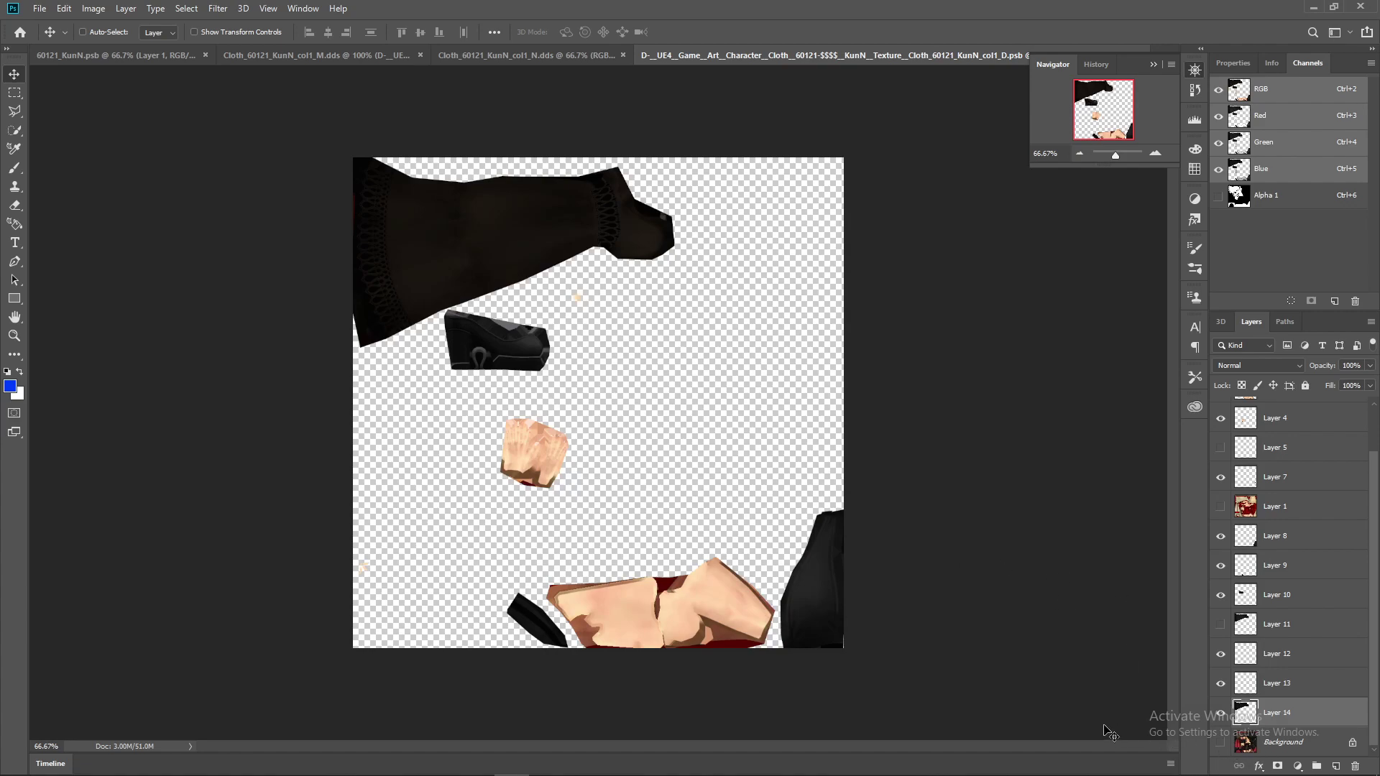
scroll(1221, 473, up, 2)
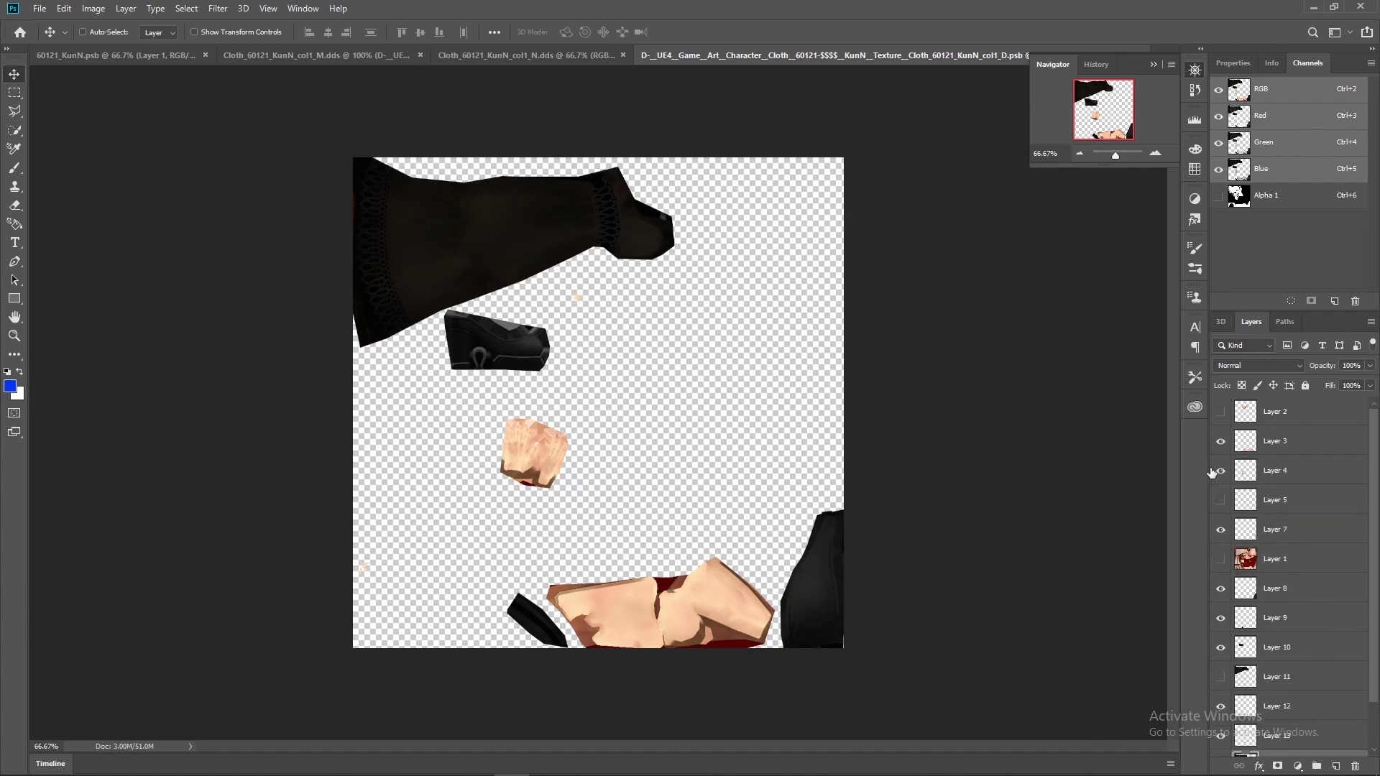
click(1221, 442)
click(1220, 471)
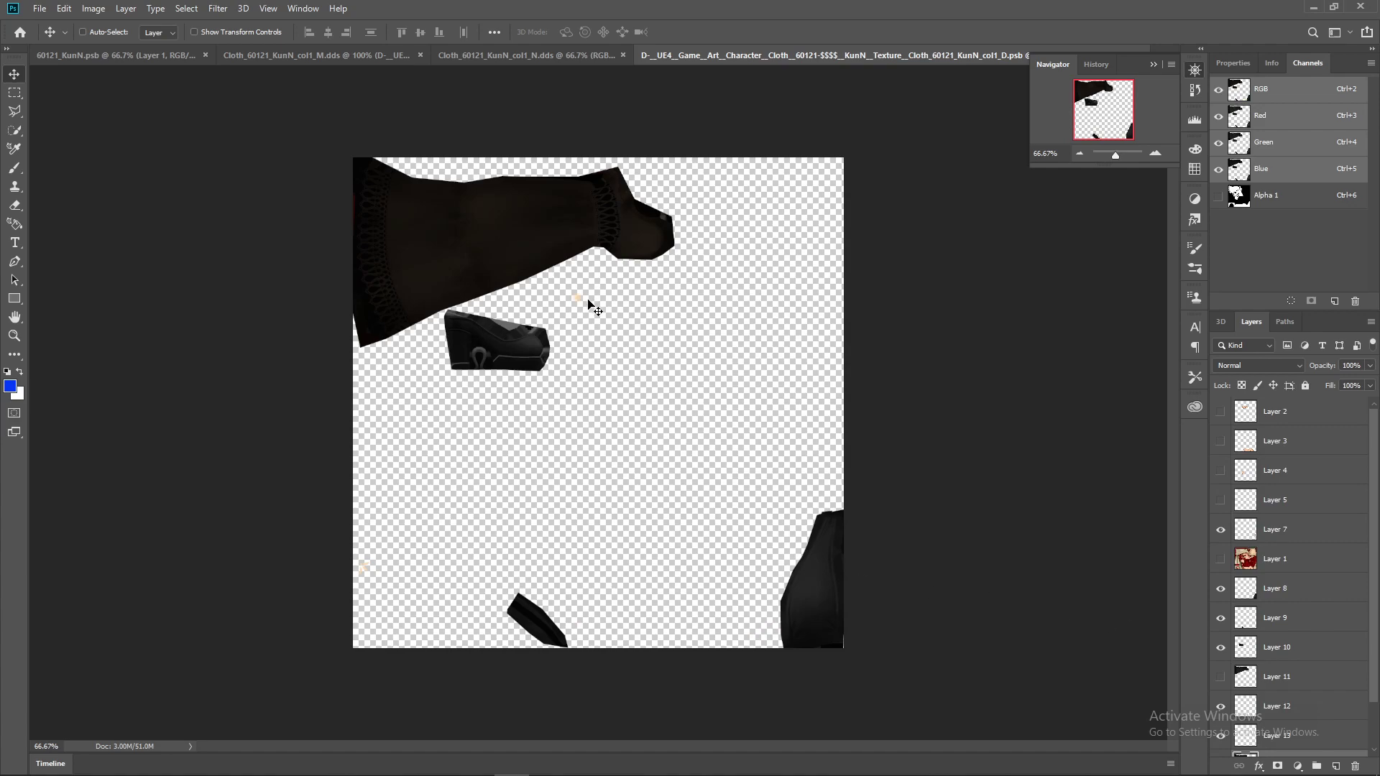
scroll(1232, 719, down, 2)
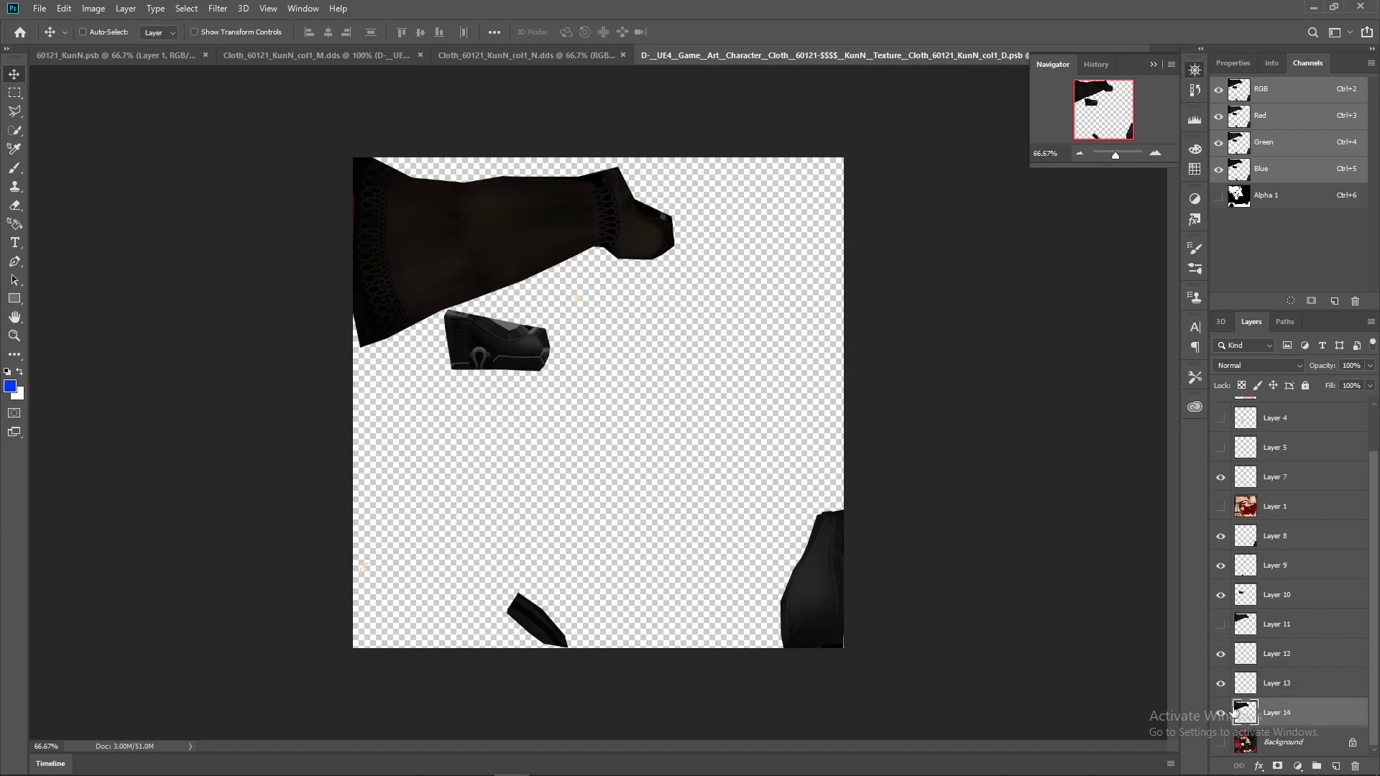
scroll(1346, 548, up, 2)
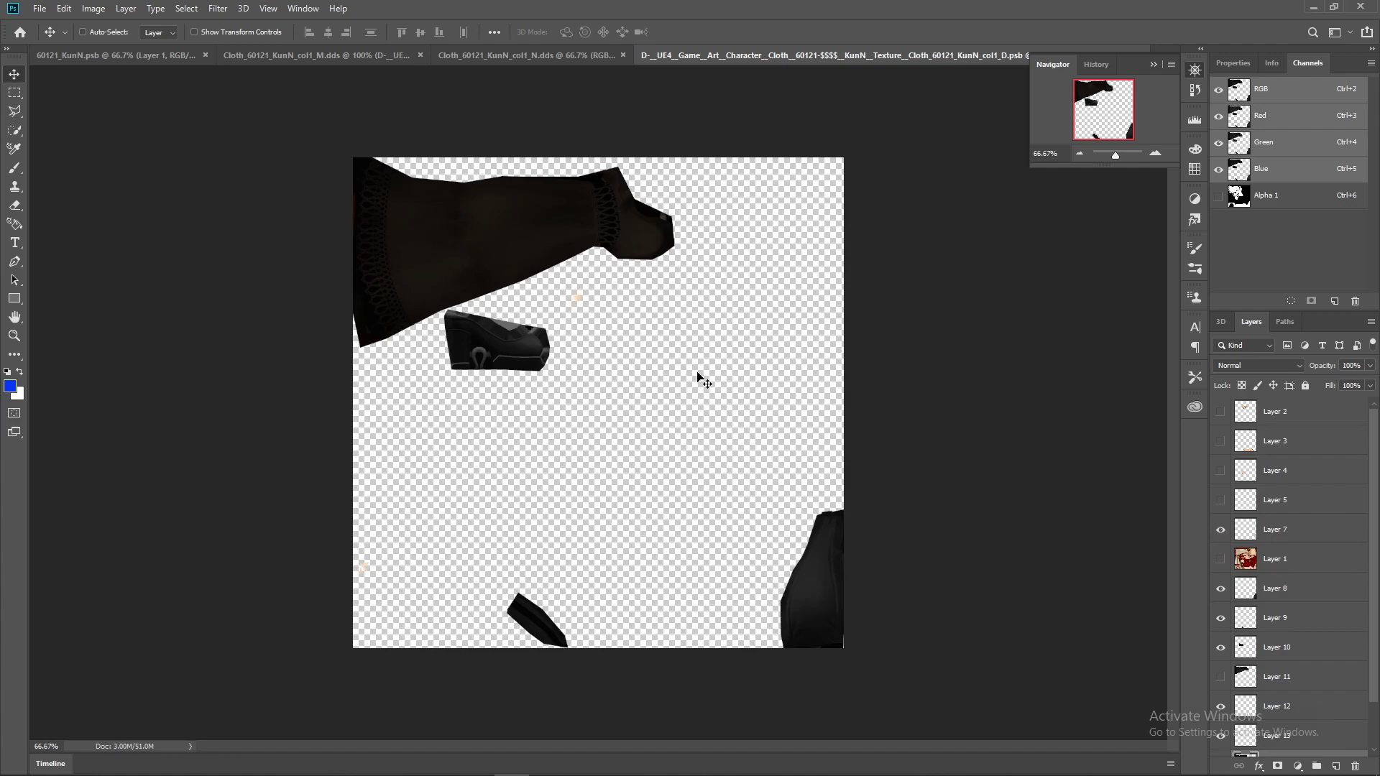
scroll(1272, 682, down, 2)
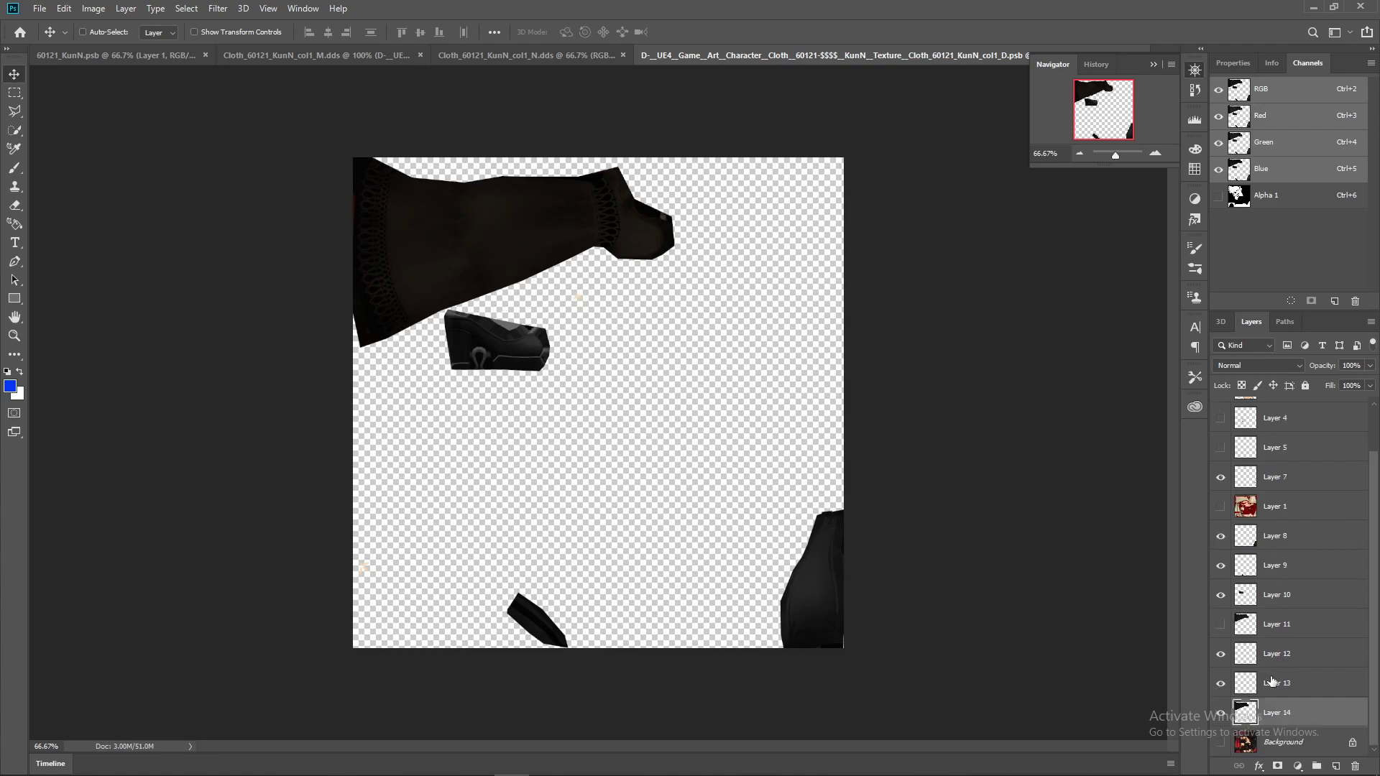
click(1140, 56)
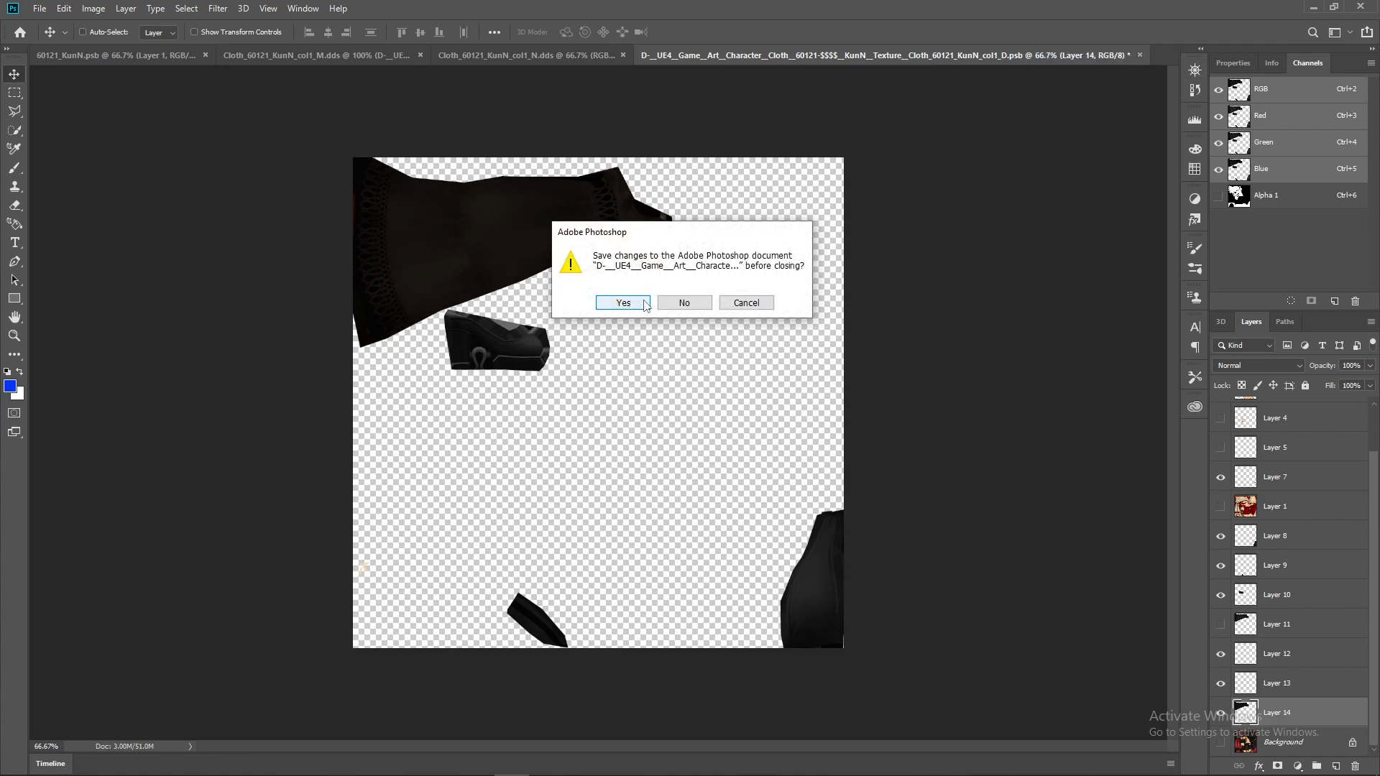
click(621, 302)
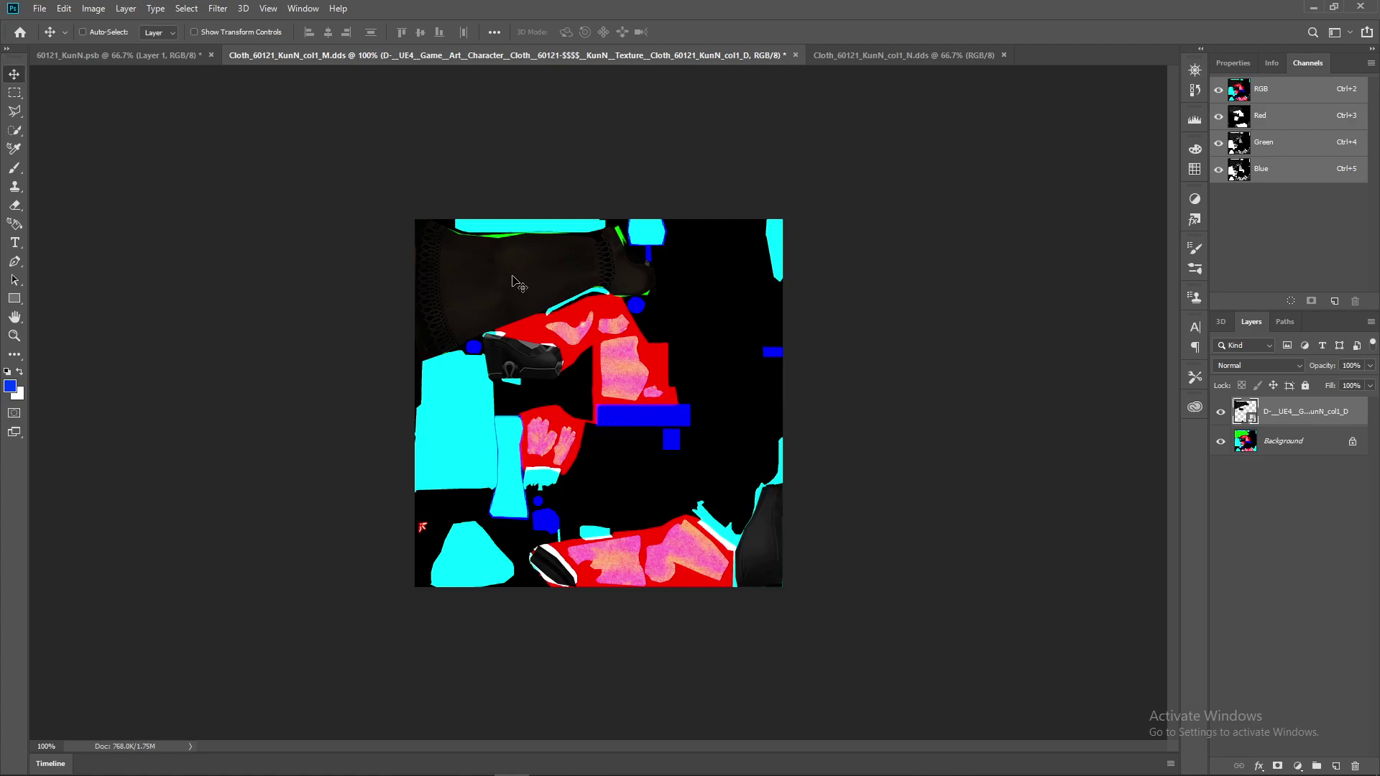
click(95, 9)
mouse_move(103, 47)
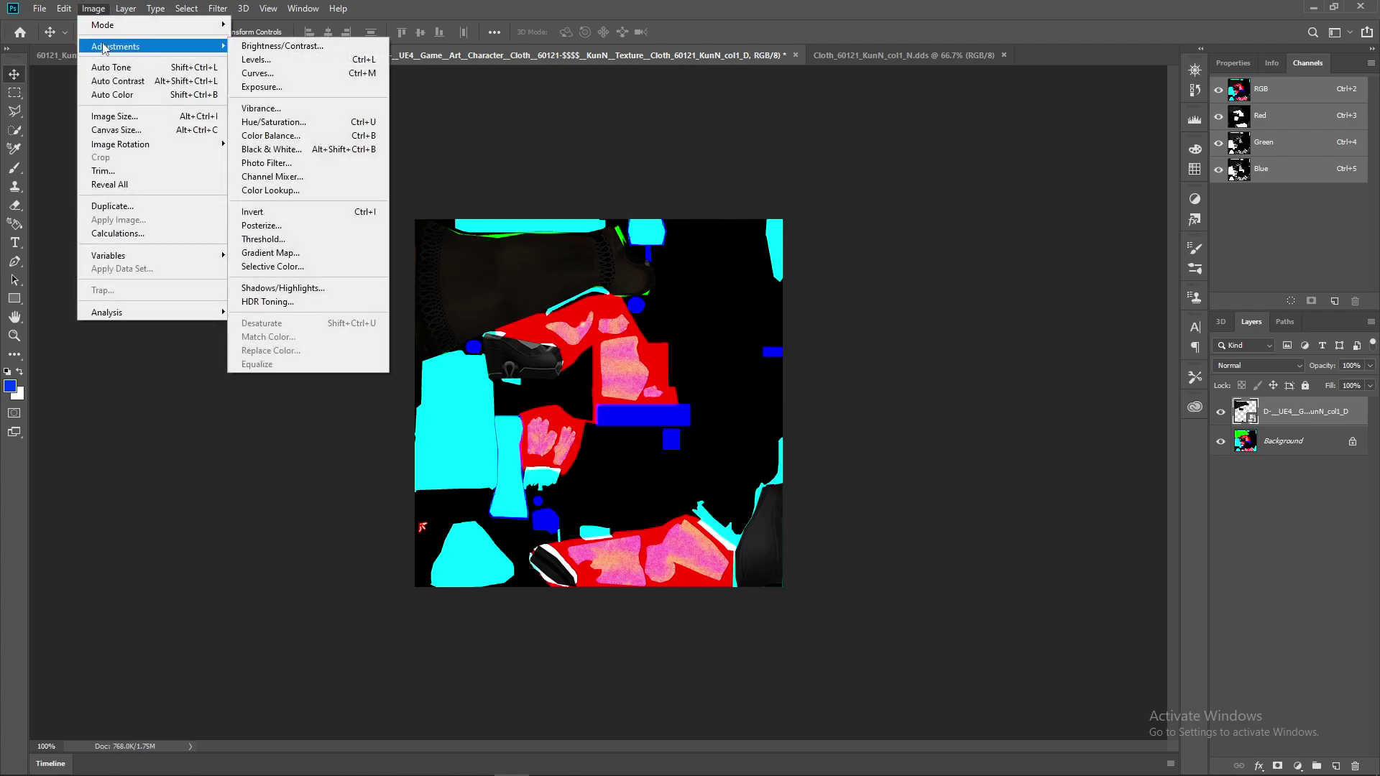
click(268, 47)
click(764, 258)
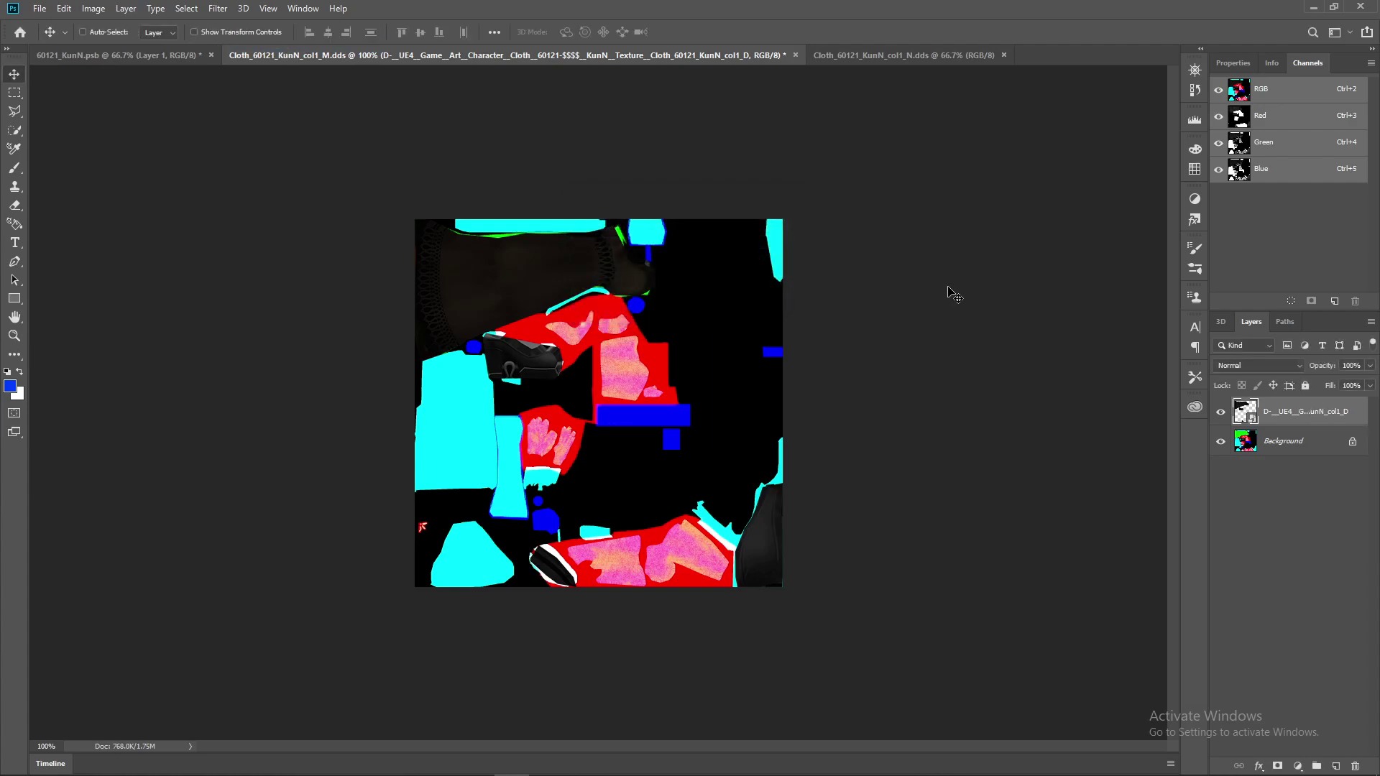
Try a Hue/Saturation lightness of -70 on the placed layer in the M texture
key(ctrl+u)
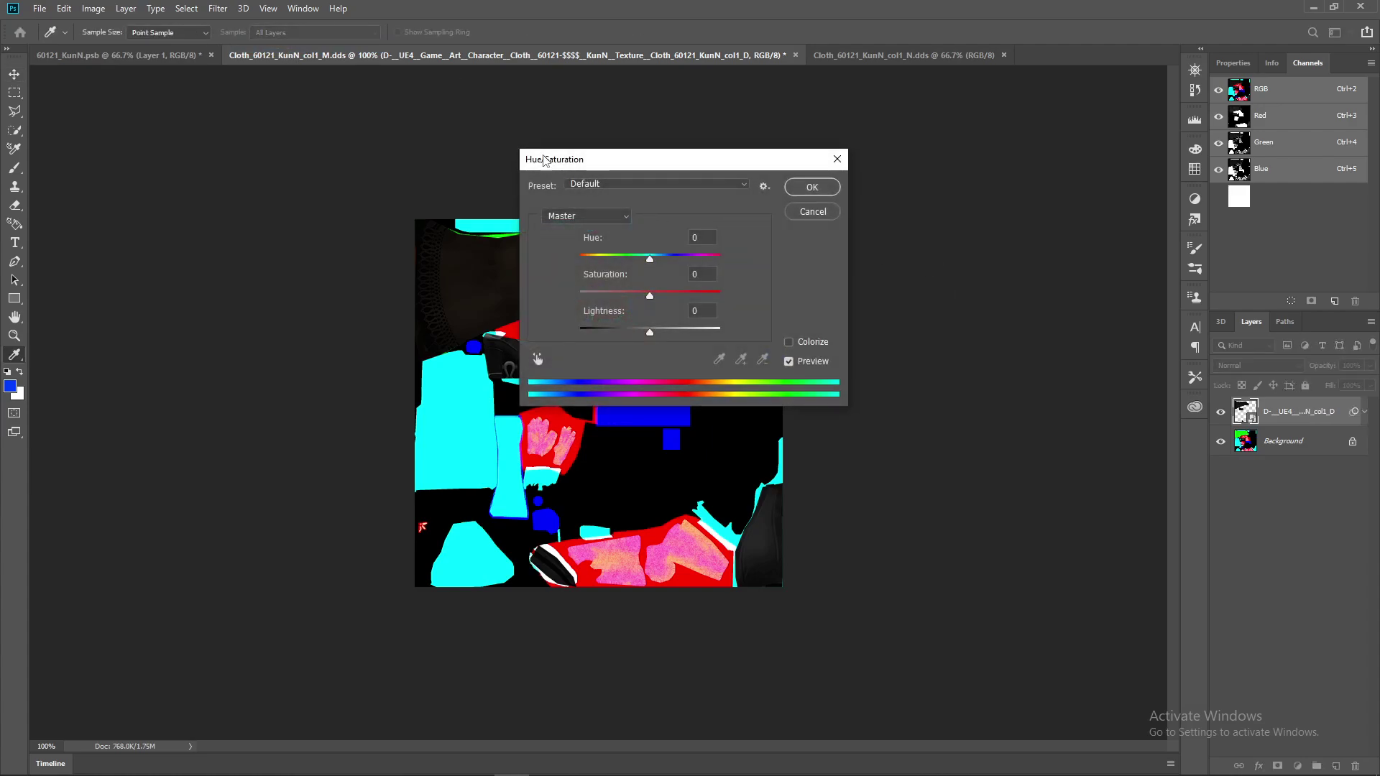
double_click(701, 310)
text(-70)
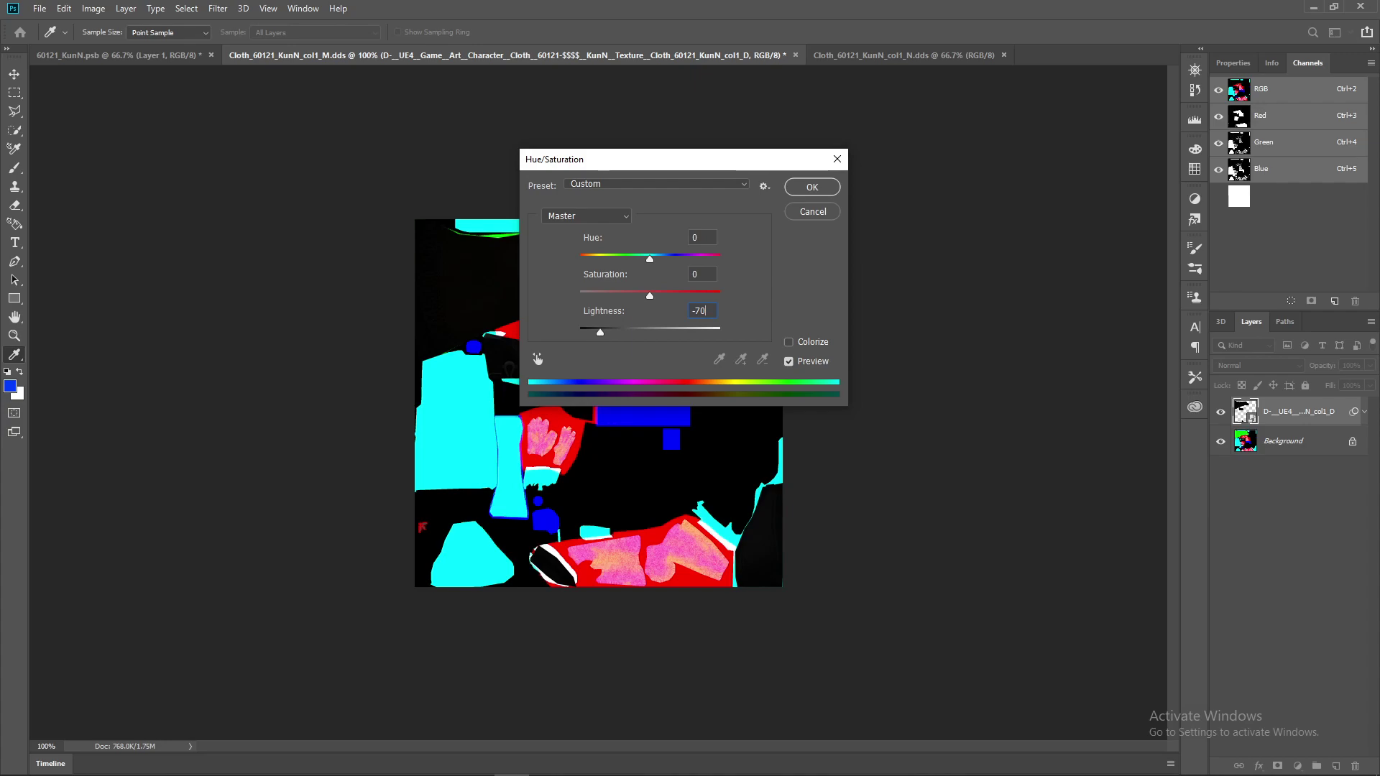
click(813, 211)
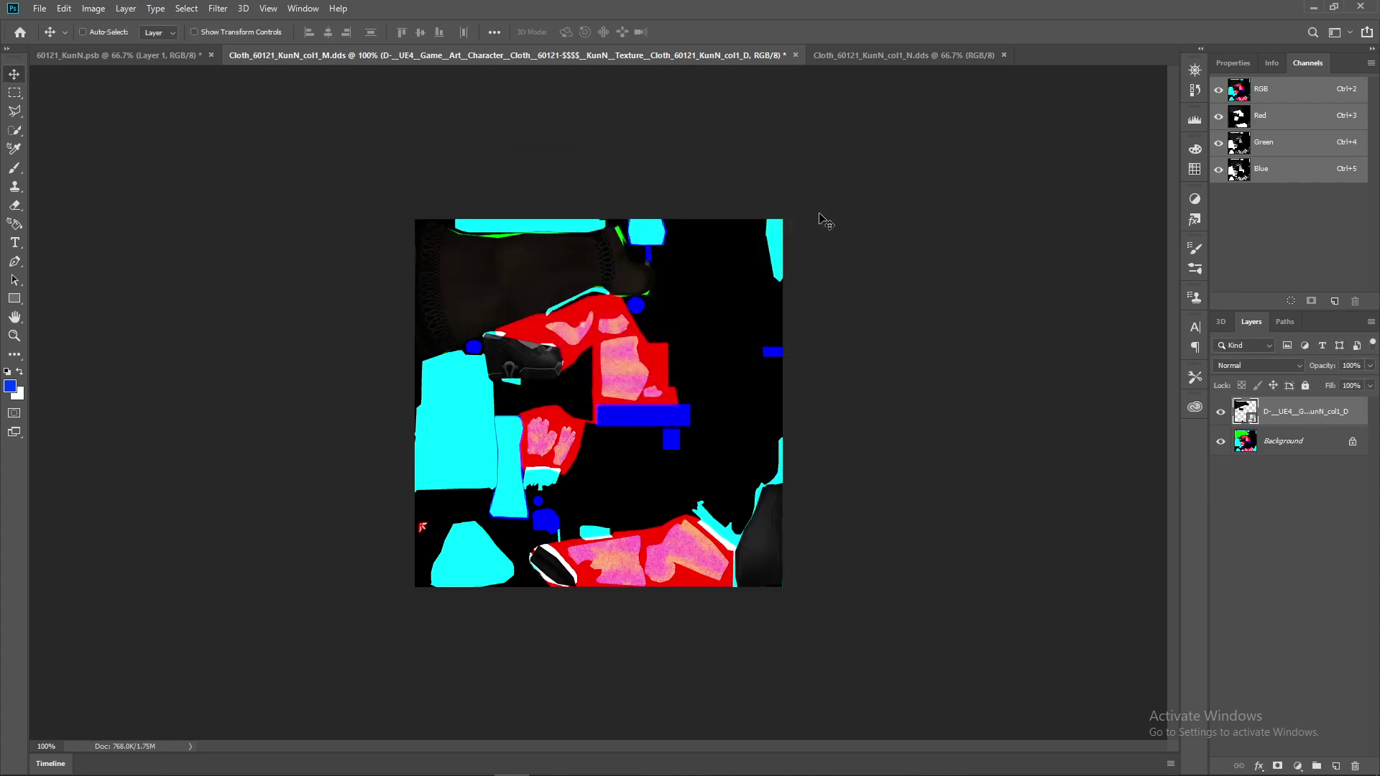
Switch to UE Viewer to check the original 60121_KunN mesh, and return to Photoshop
mouse_move(511, 763)
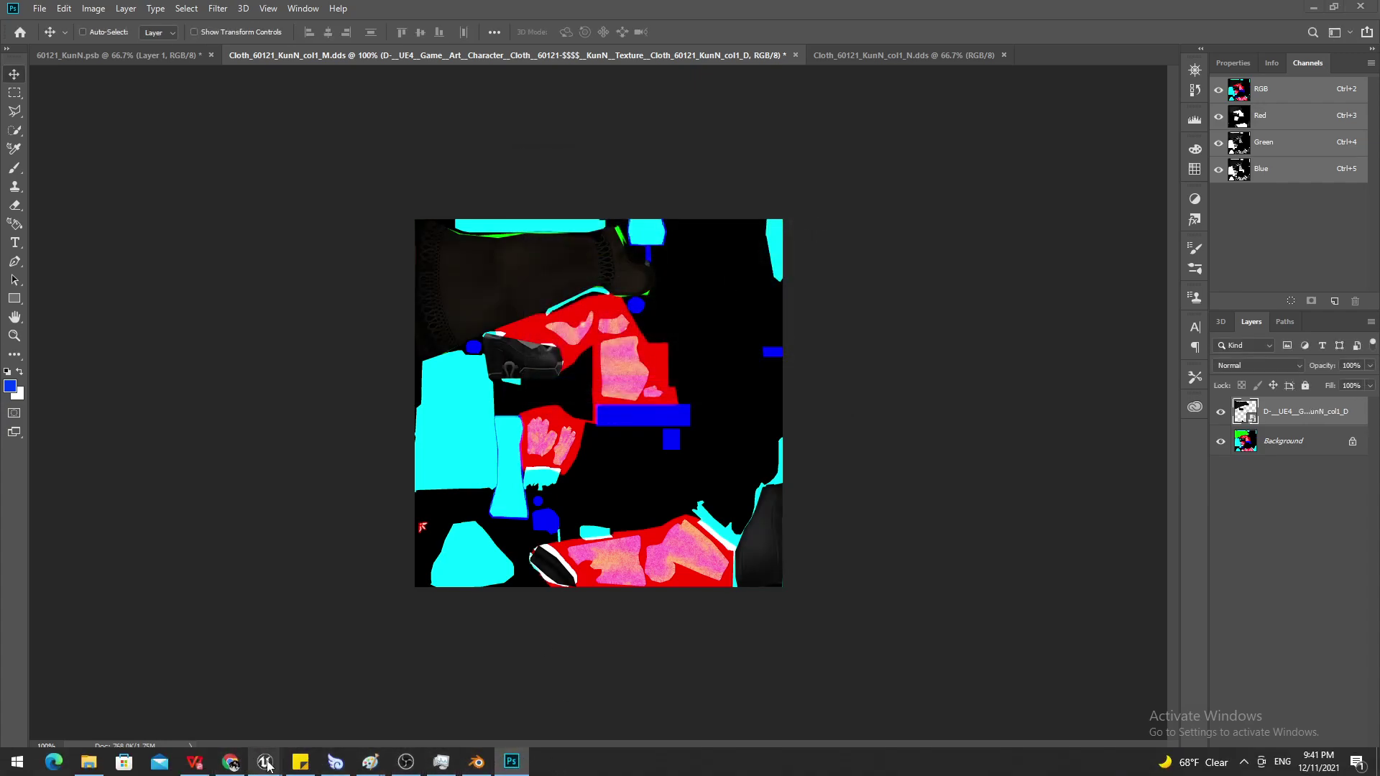
click(360, 689)
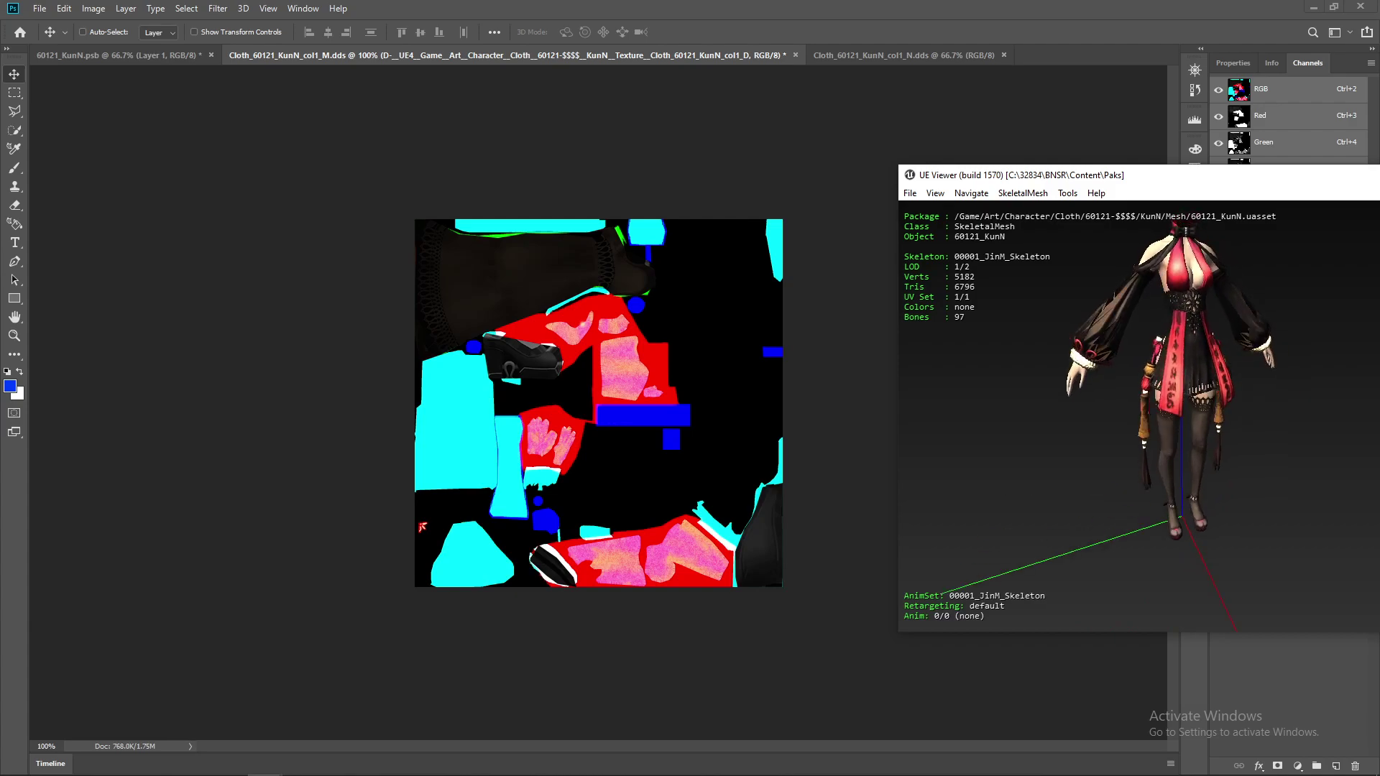
click(744, 188)
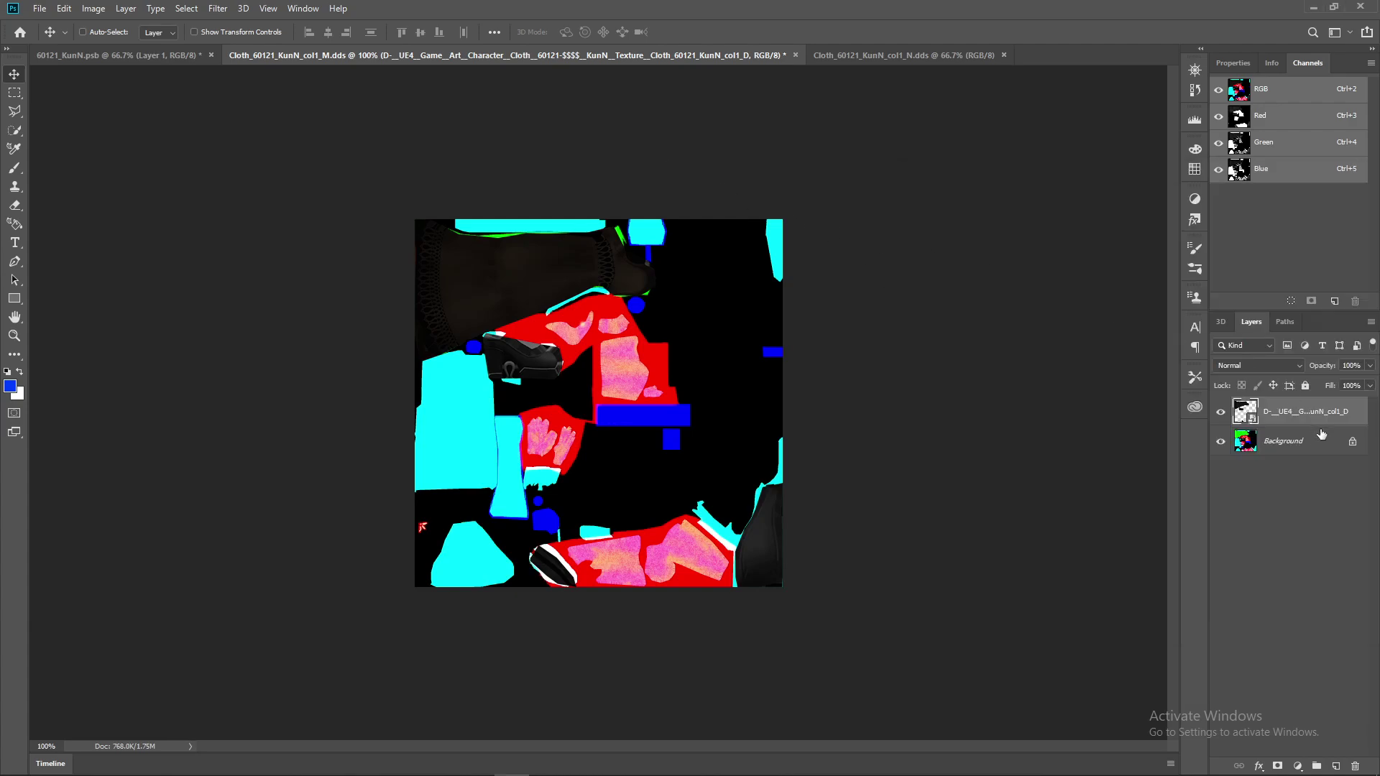
Hide the placed layer to examine the M texture's mask colours, and close Cloth_60121_KunN_col1_M without saving
click(1220, 412)
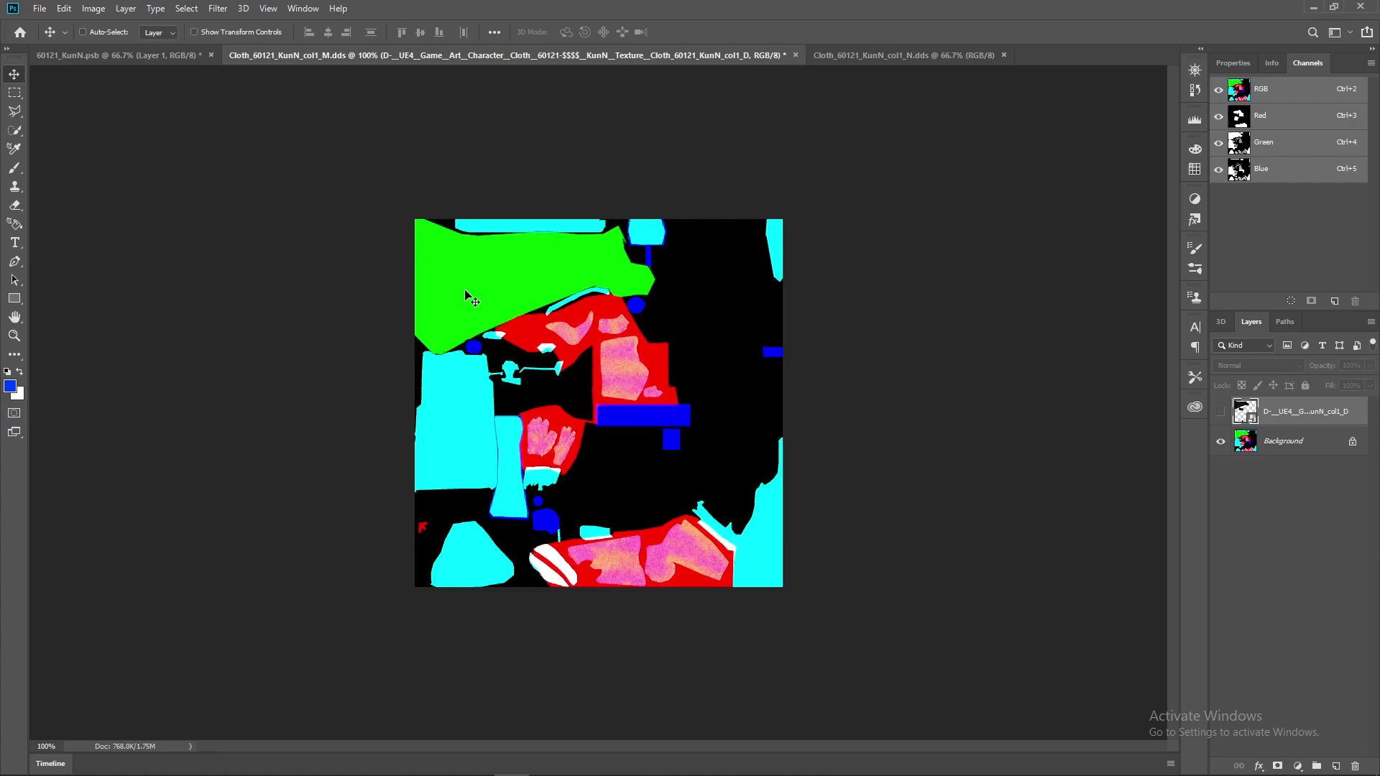
click(795, 54)
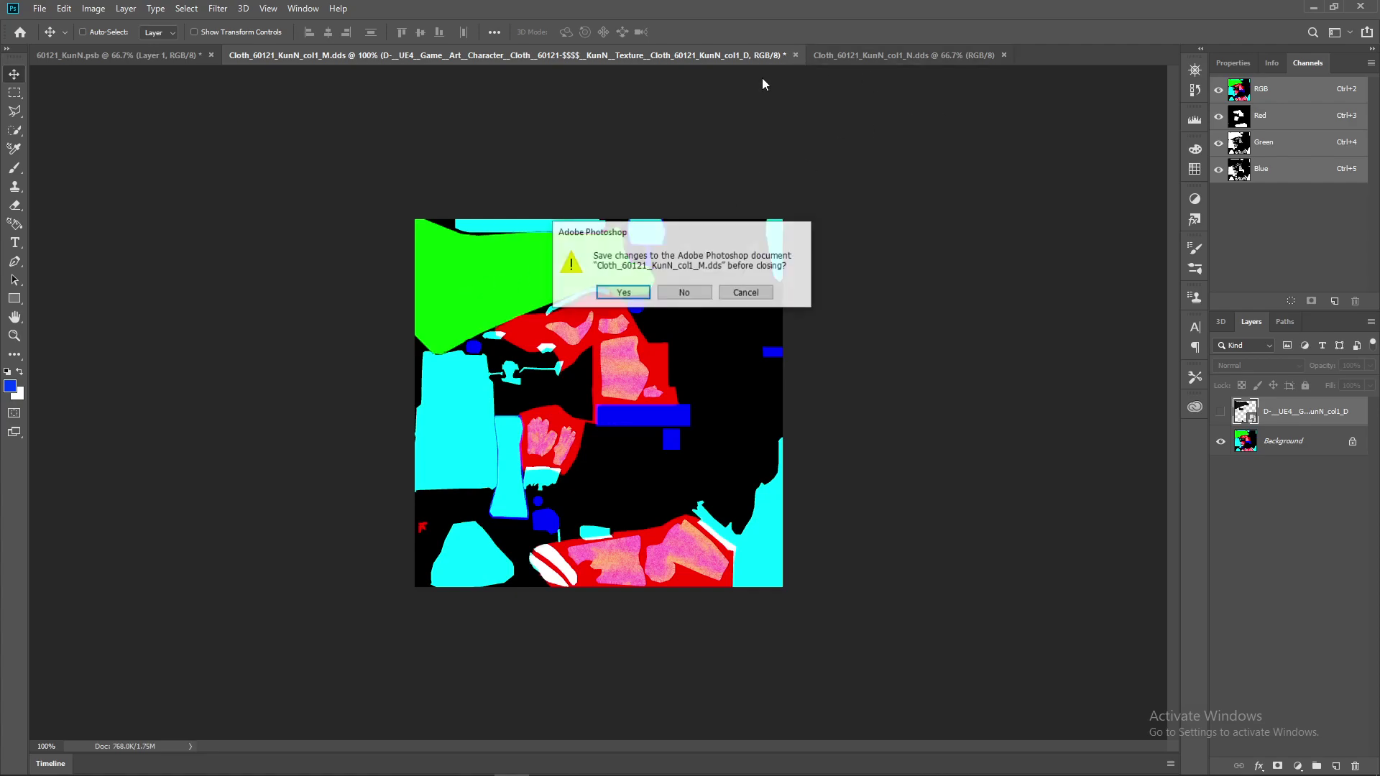
click(684, 293)
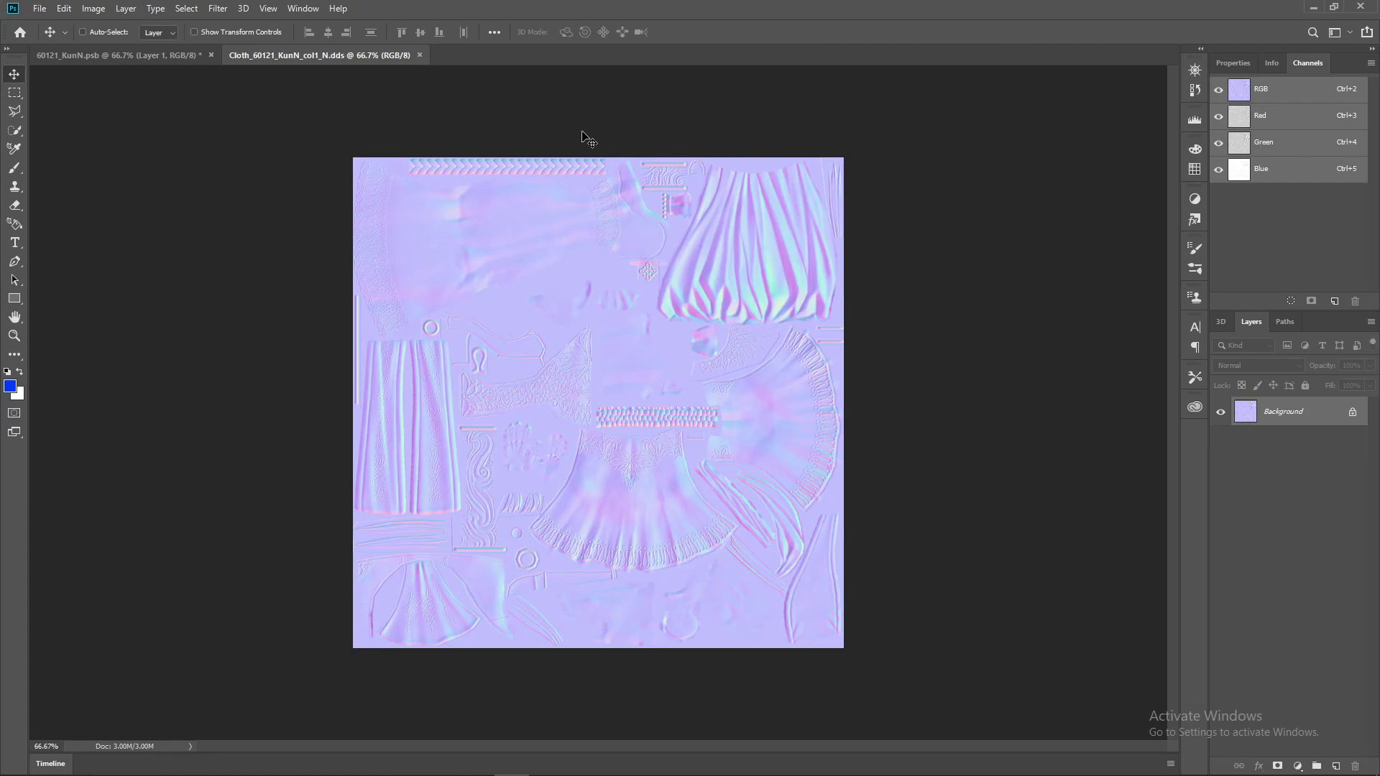
Examine the Cloth_60121_KunN_col1_N normal map at about 90% zoom and close it
click(1194, 69)
drag(1110, 158, 1116, 154)
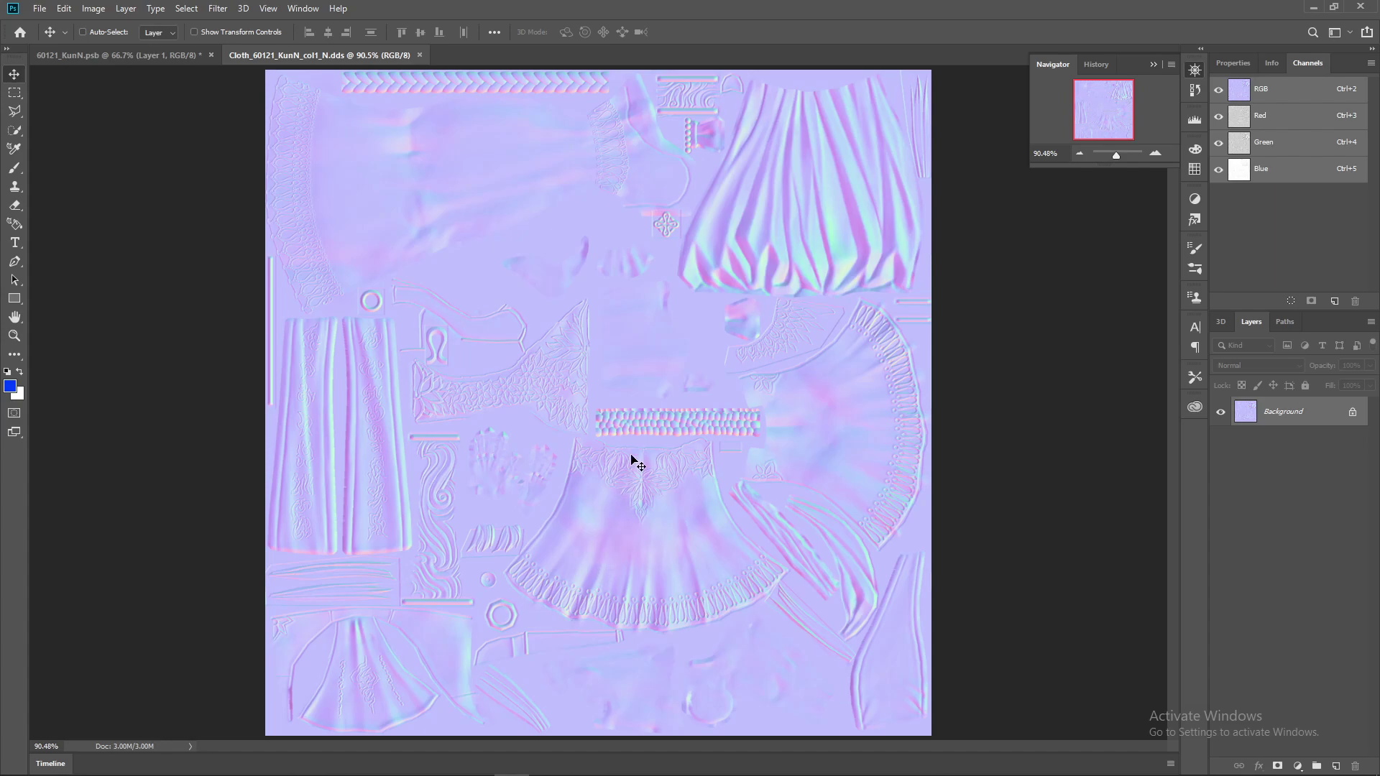
click(419, 55)
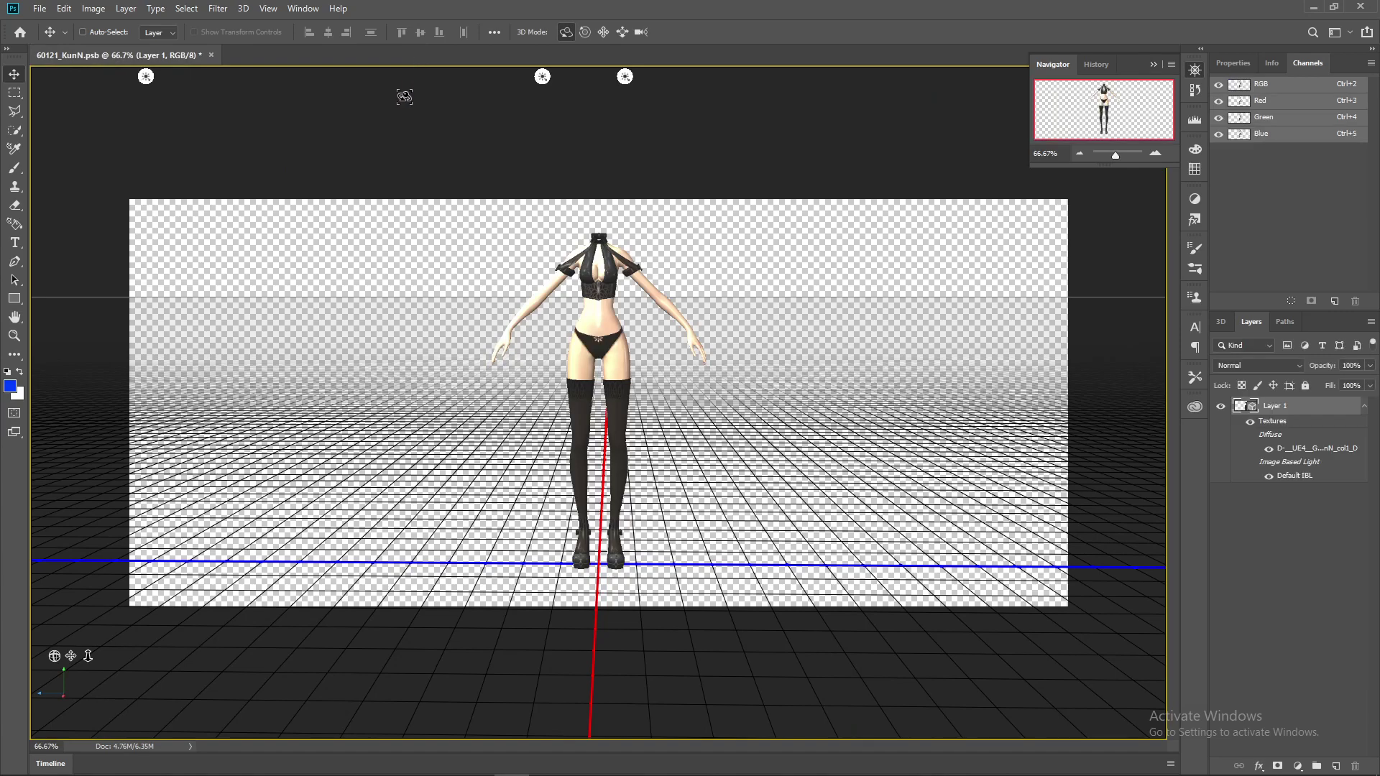
Open the Cloth_60121_KunN_col1_S DDS texture from the KunN Texture folder and examine it slightly enlarged
click(40, 8)
click(50, 35)
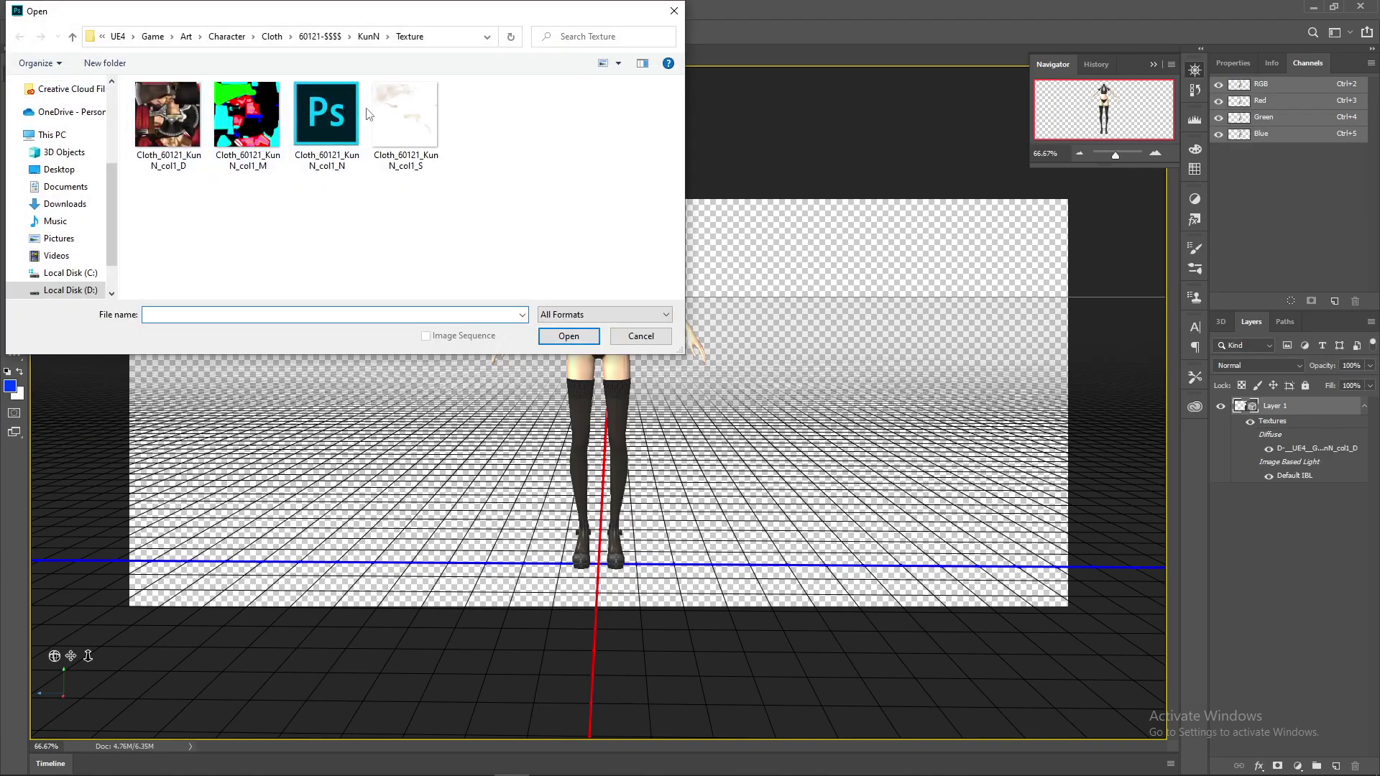
mouse_move(390, 114)
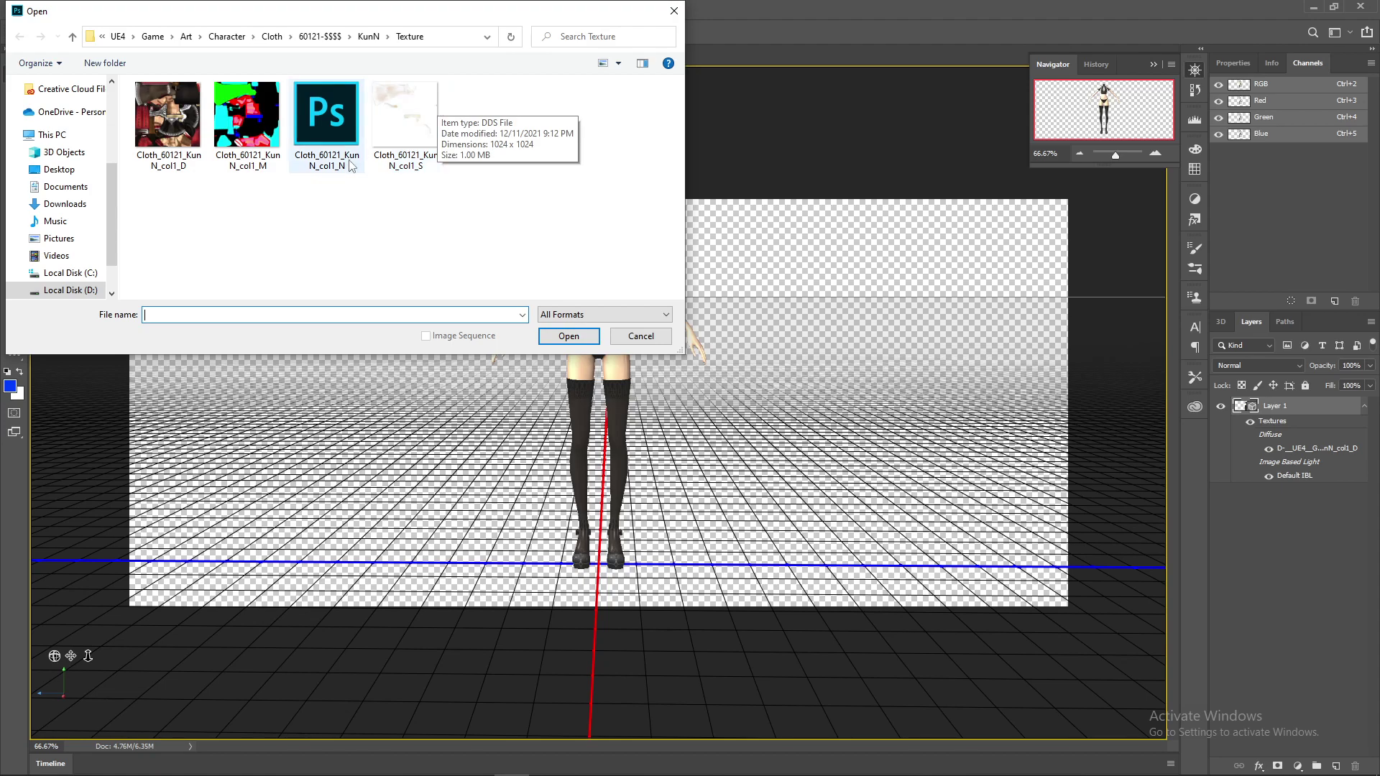
double_click(386, 133)
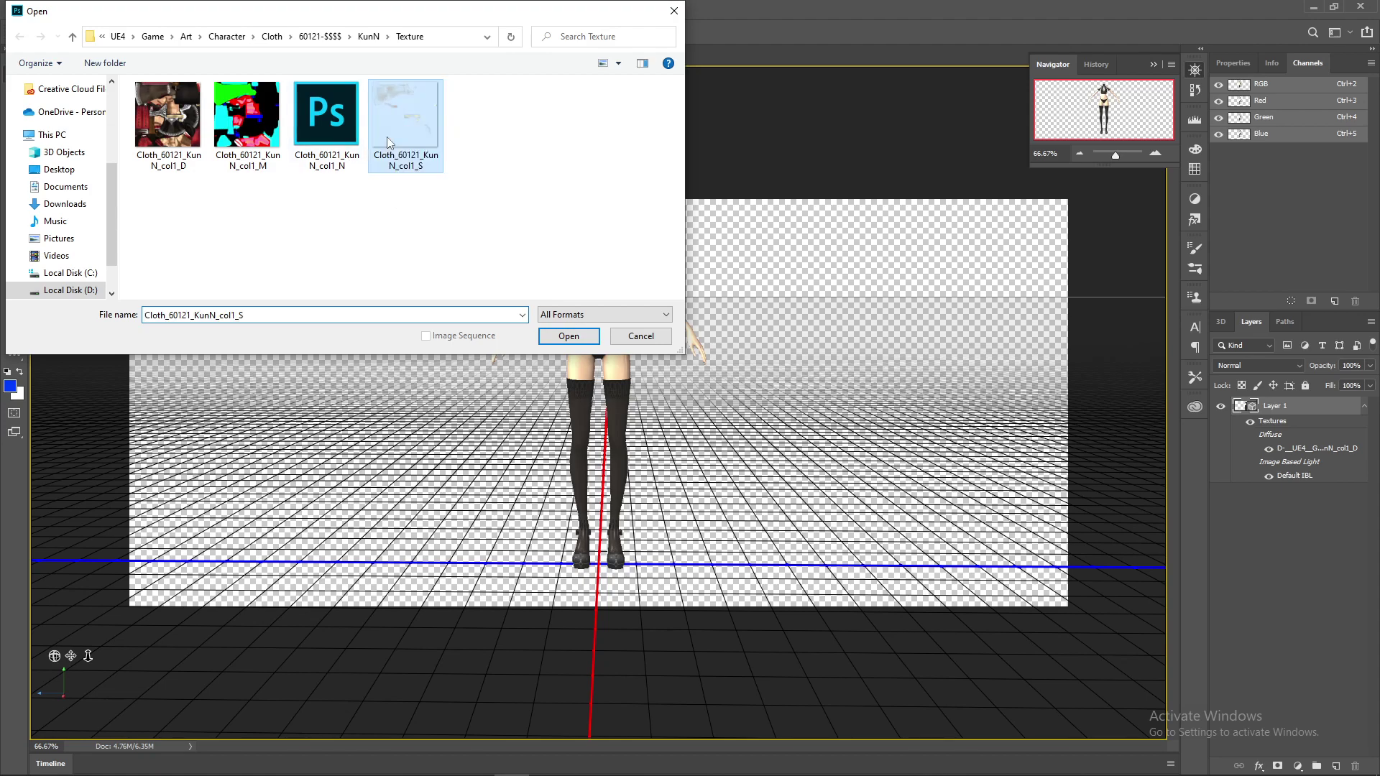
click(744, 358)
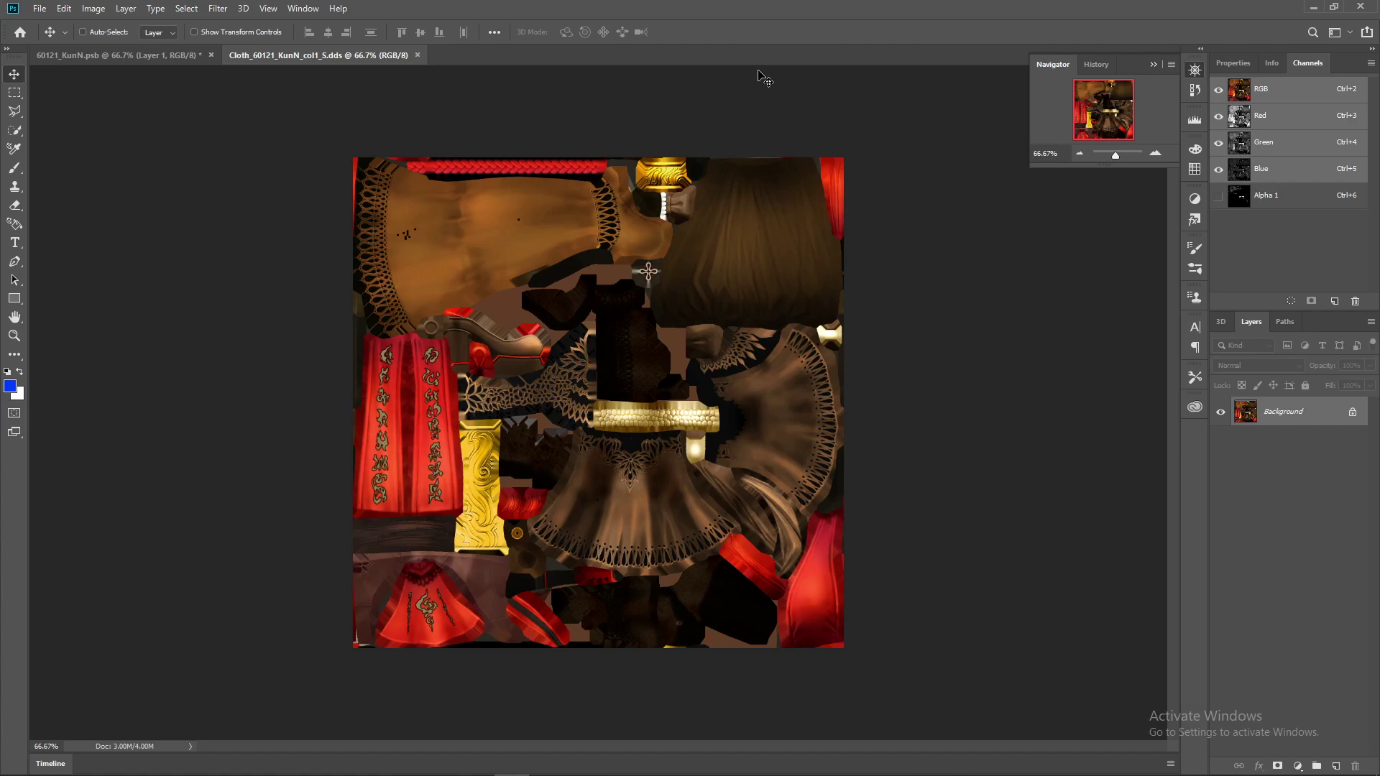
drag(1114, 155, 1116, 155)
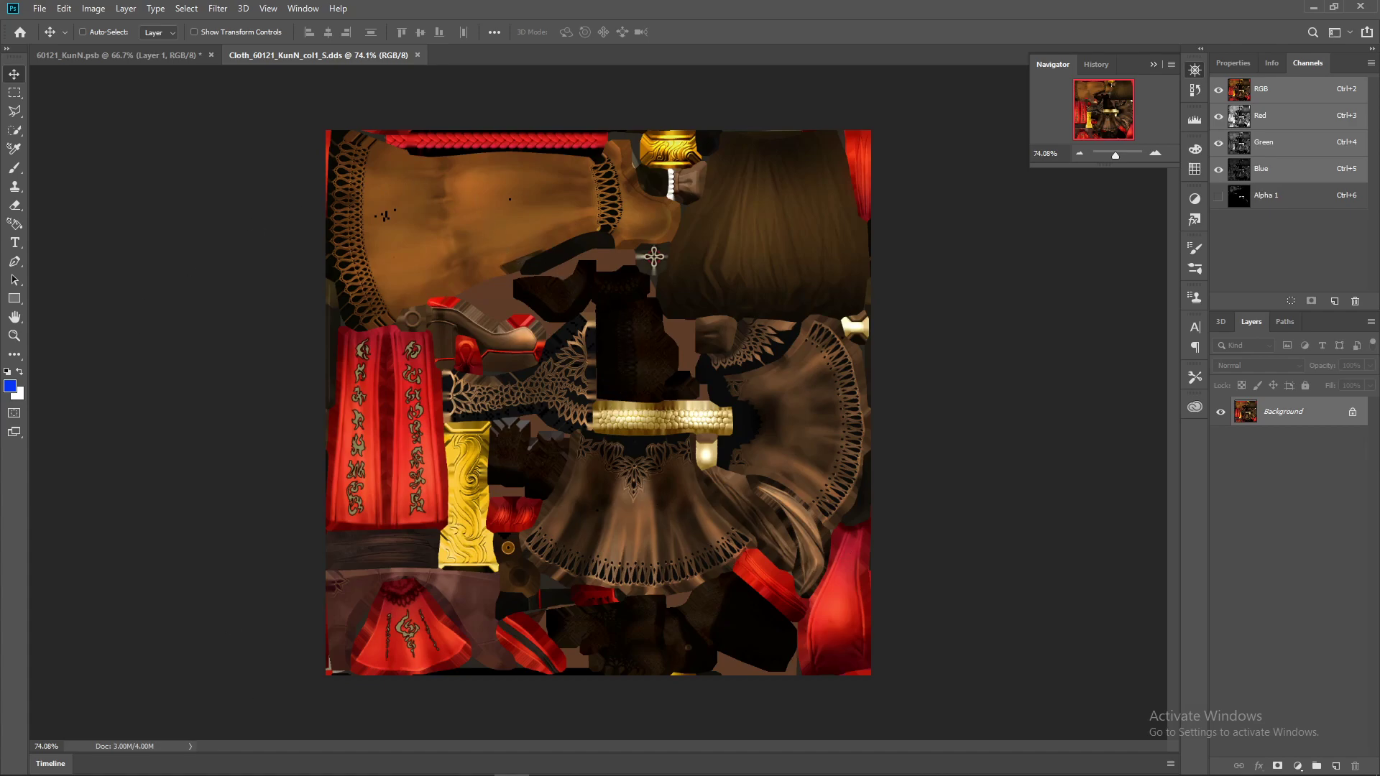
Place the long-named KunN_col1_D PSB file from File Explorer's Texture MOD folder over the S texture as a new layer
mouse_move(187, 756)
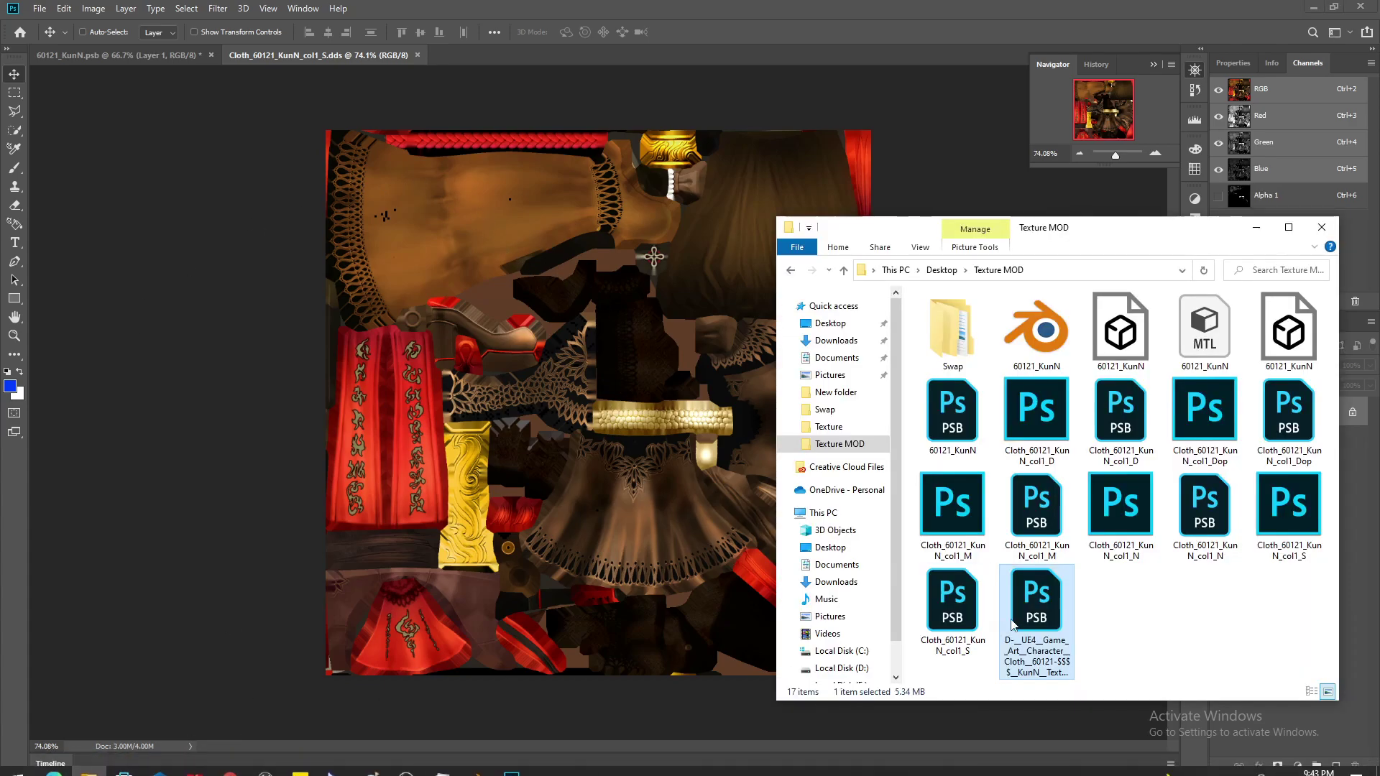
drag(1036, 618, 609, 320)
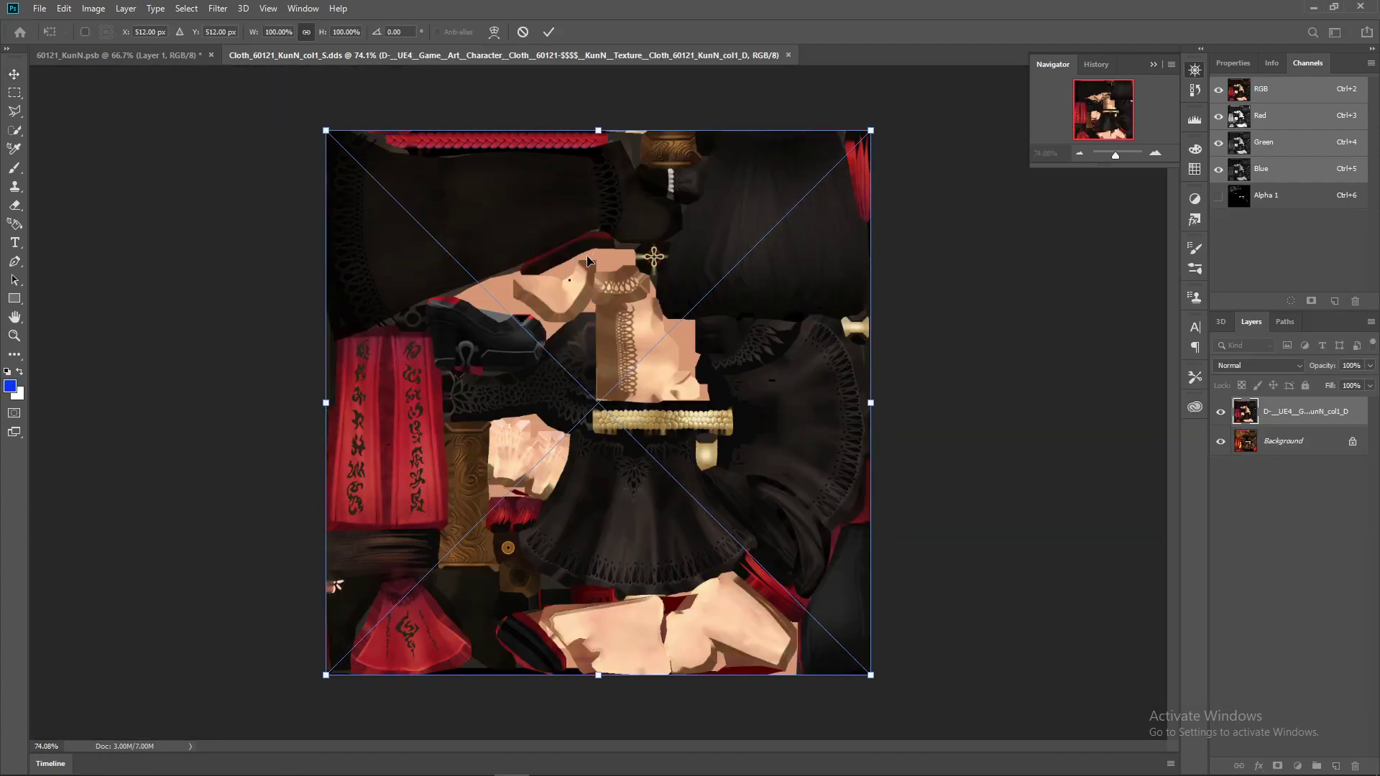
key(Return)
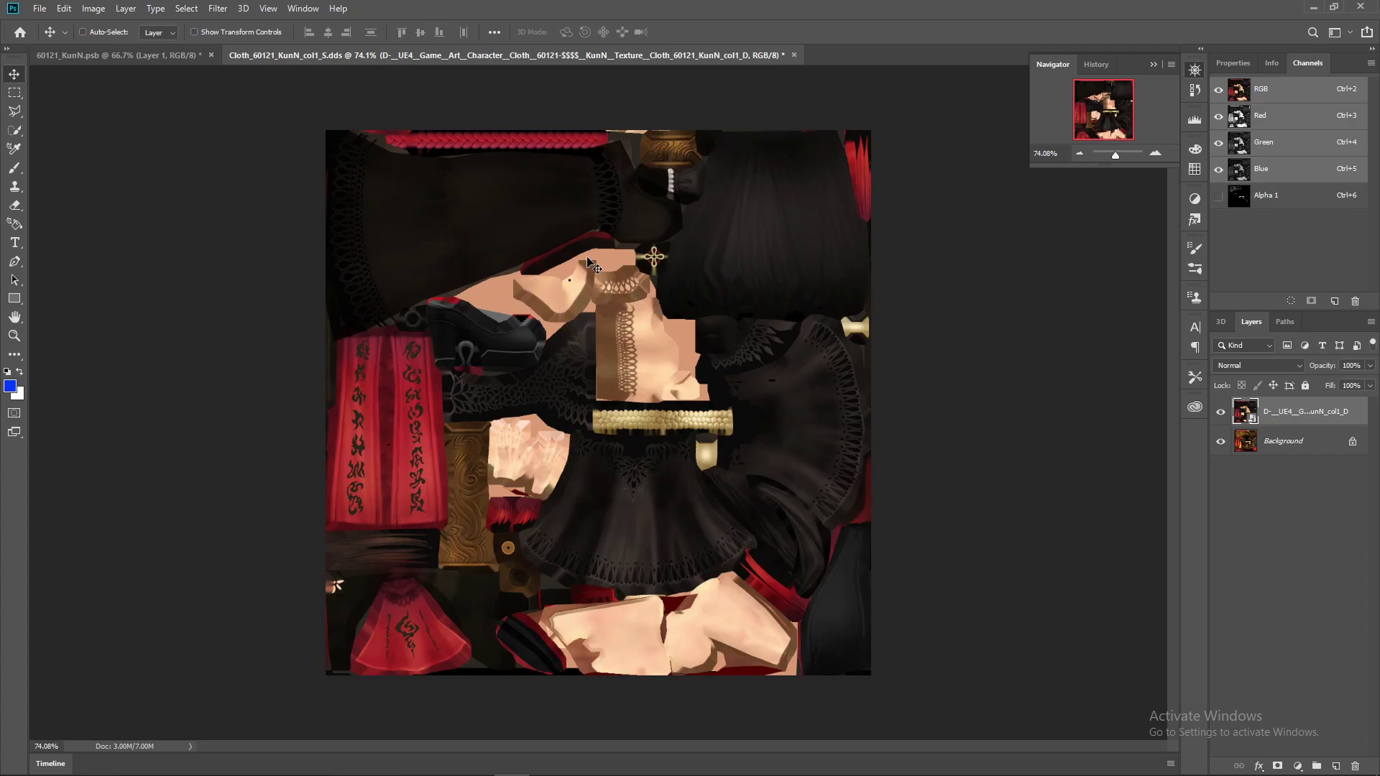
Open the placed layer's contents in the S texture, hide the Background, and save and close them, keeping Layer 3 and Layer 4 shown
double_click(1251, 419)
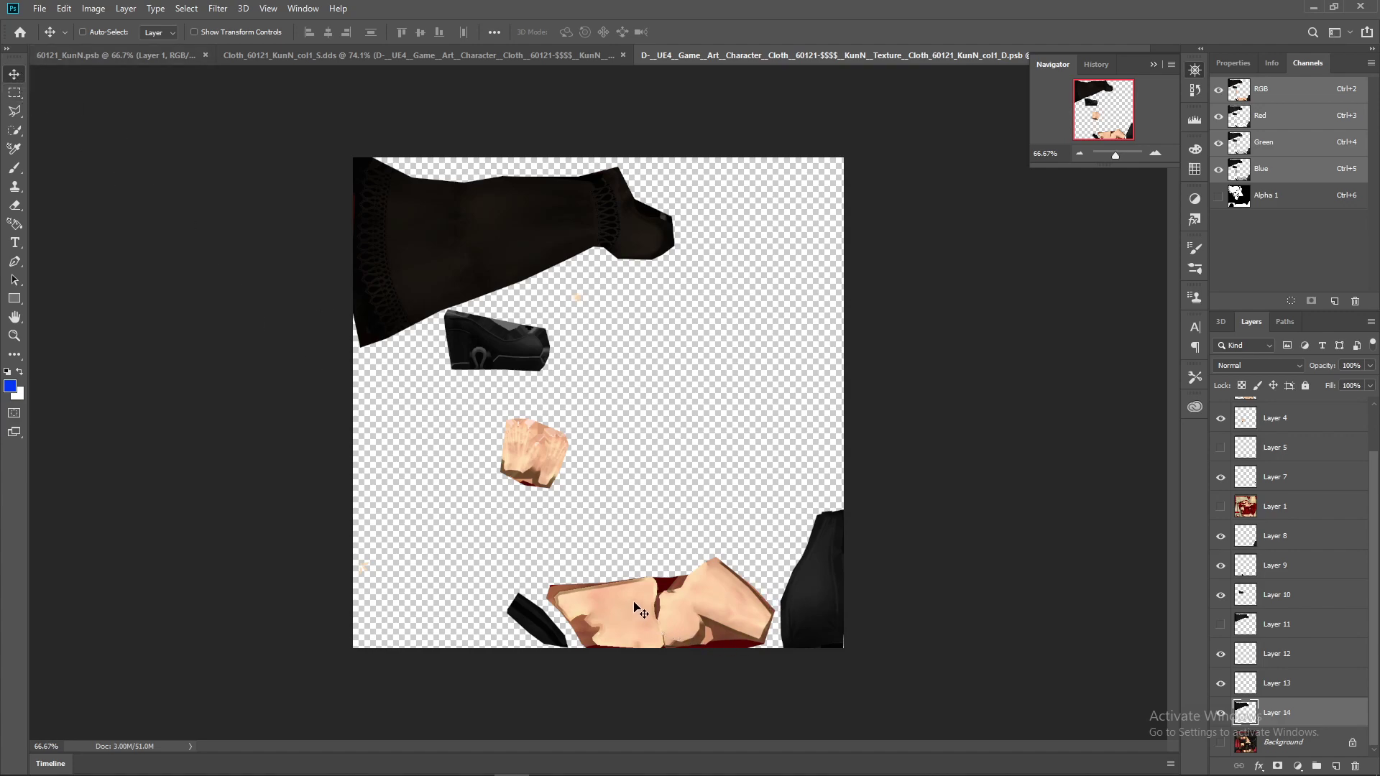
click(1153, 65)
click(1140, 56)
click(624, 301)
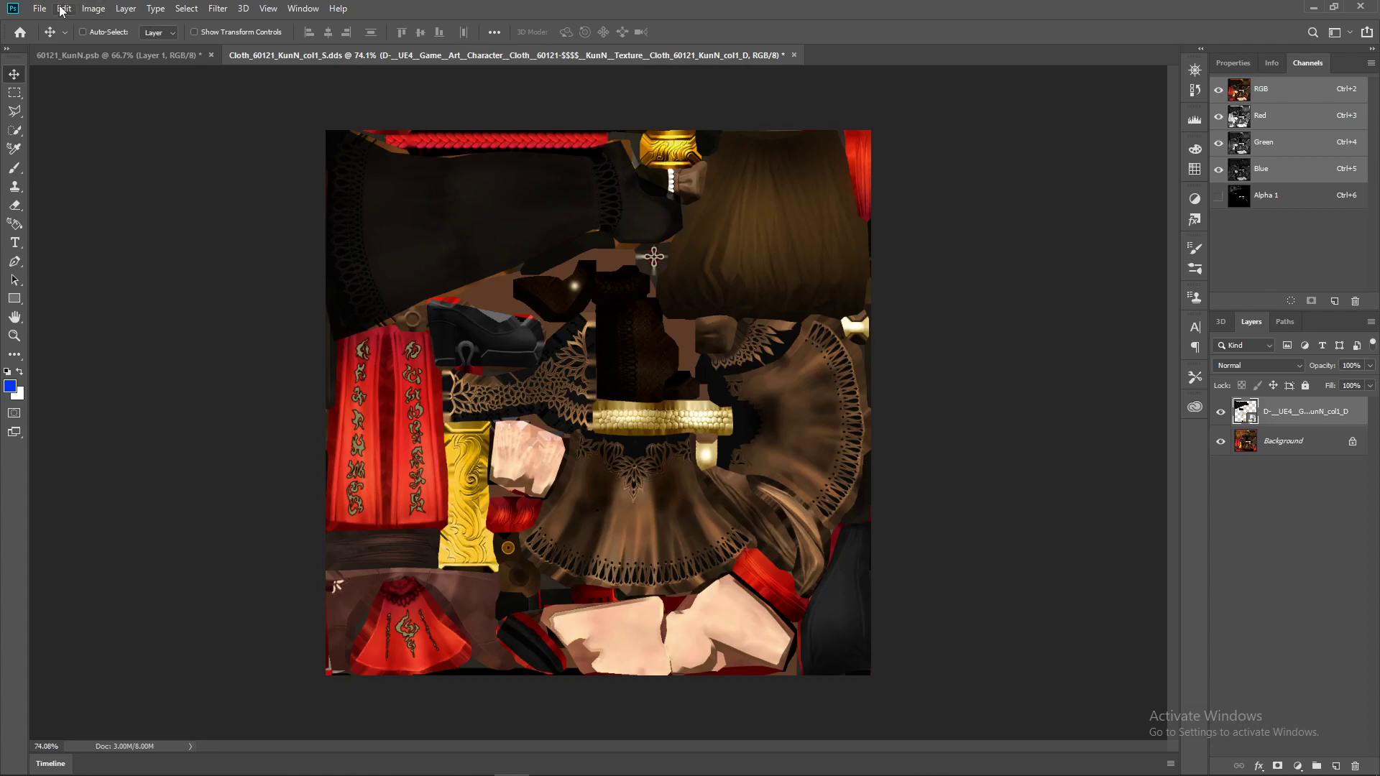
Darken the placed KunN_col1_D layer with Hue/Saturation at Lightness -98 and compare the texture with the layer hidden and shown
key(ctrl+u)
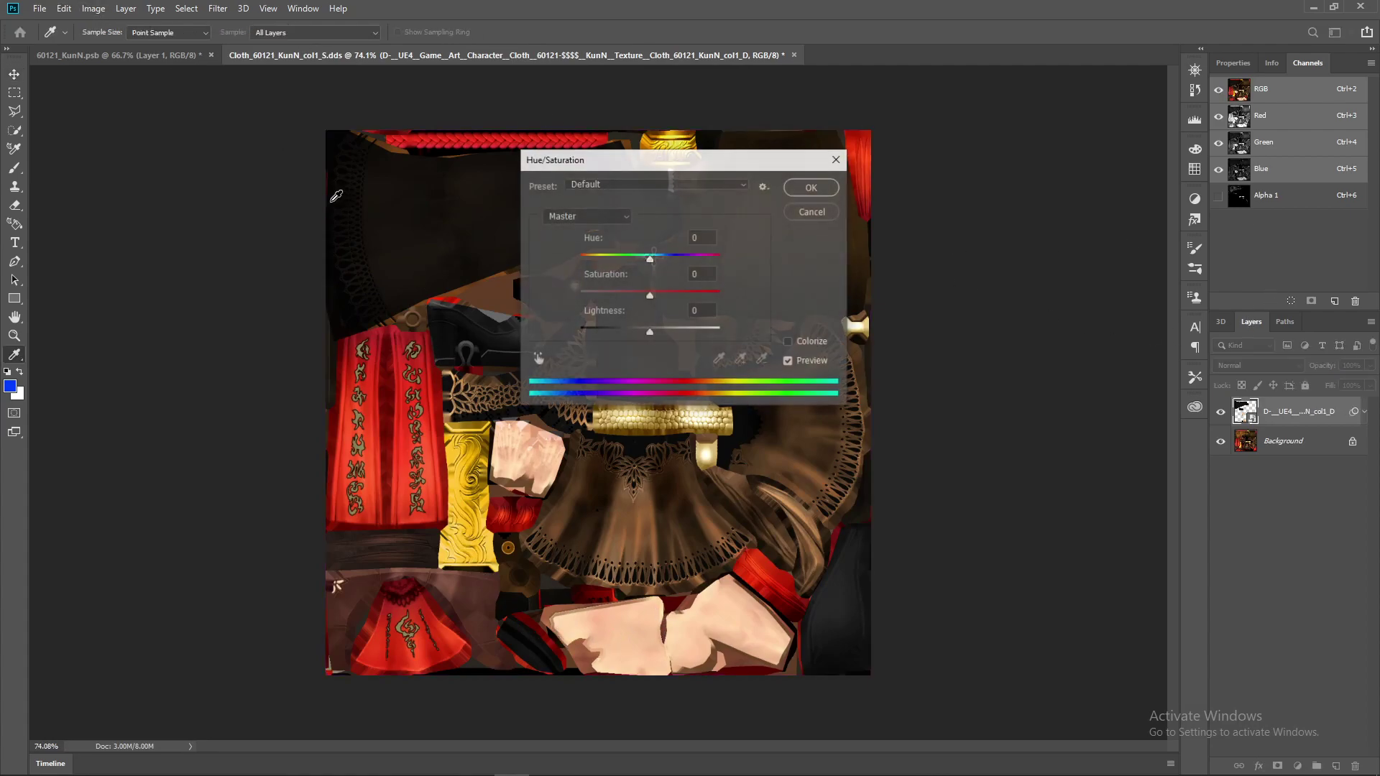
drag(652, 336, 592, 337)
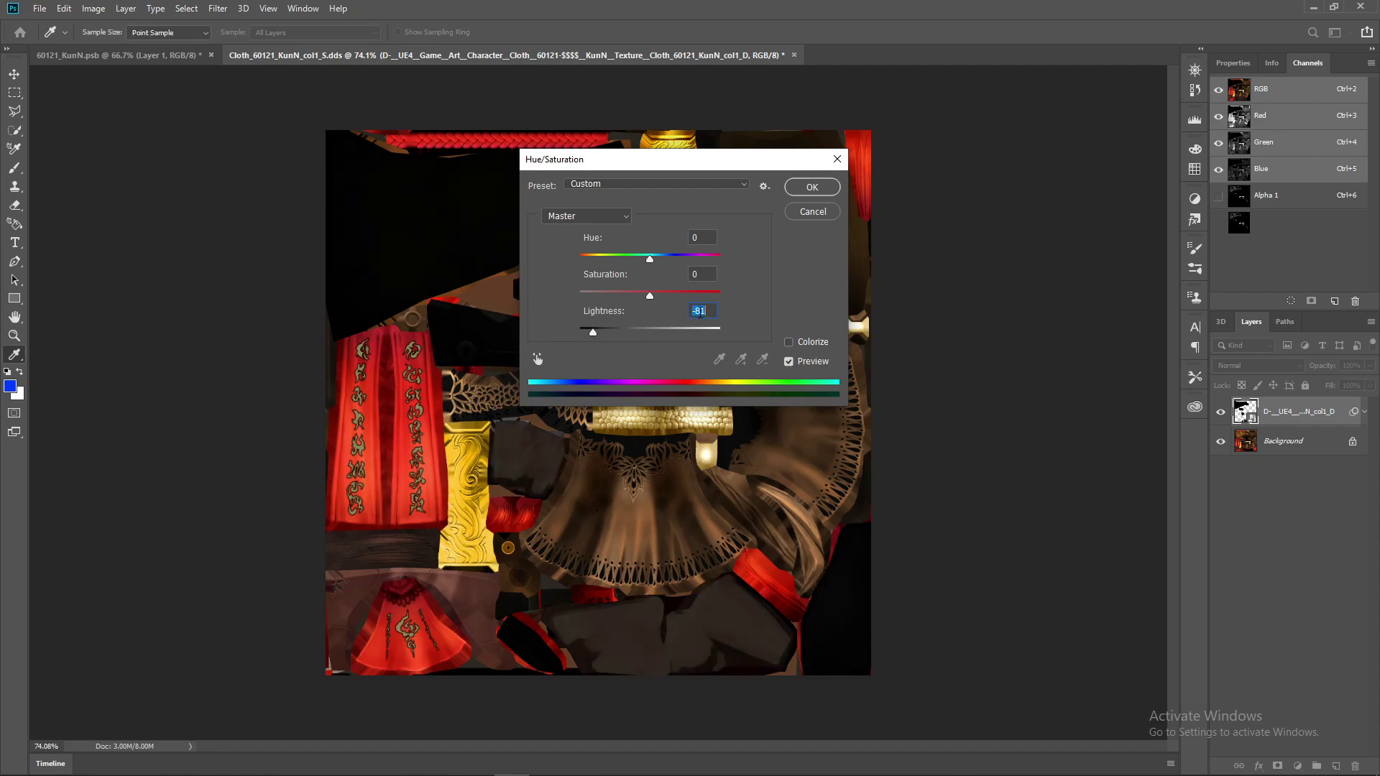
text(70)
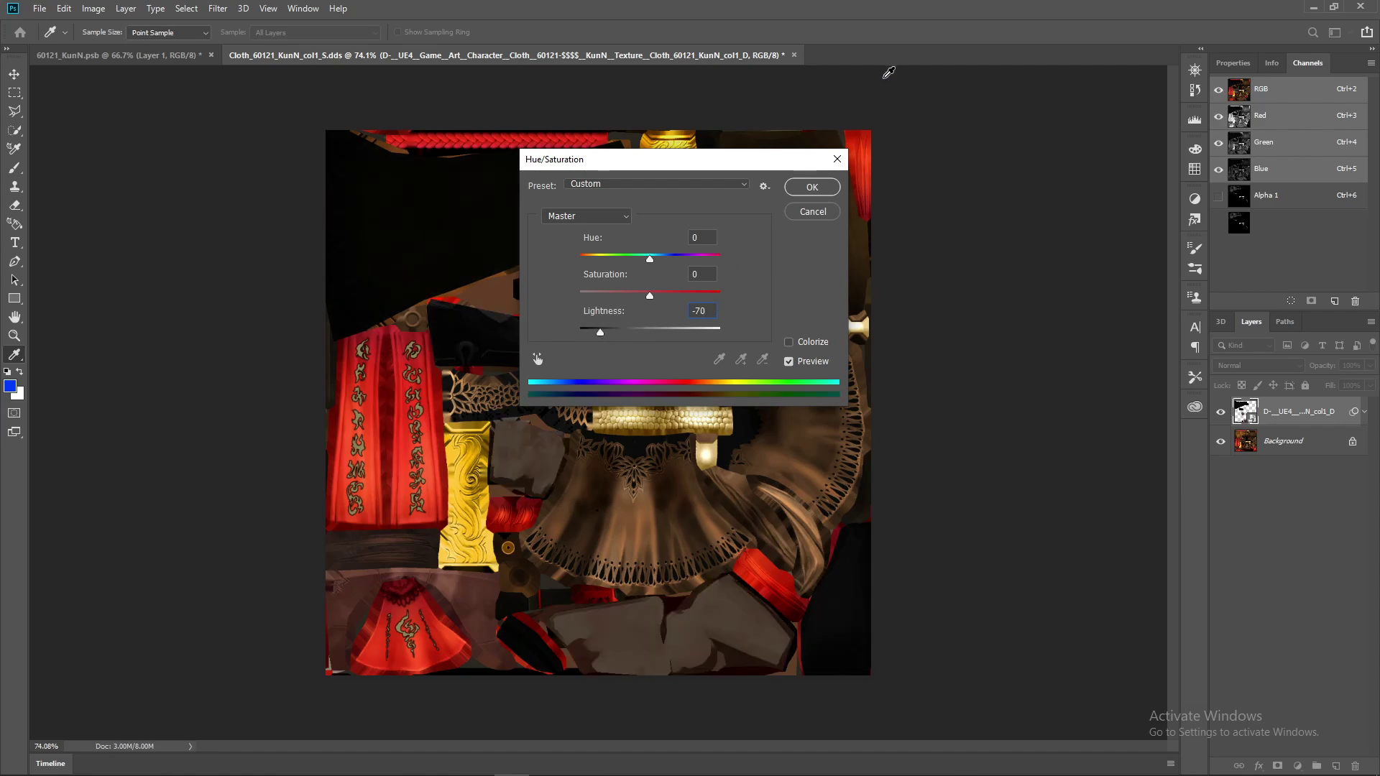
drag(710, 168, 1141, 173)
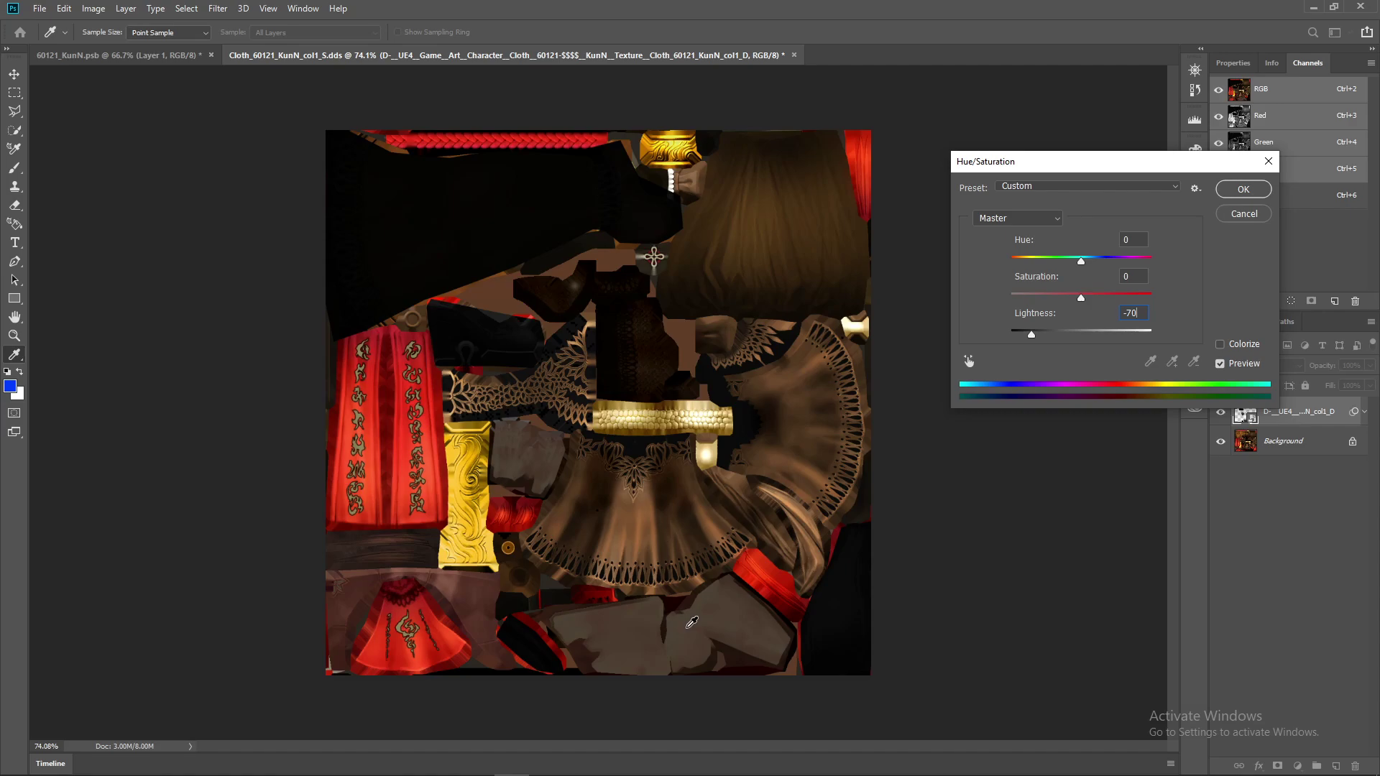
drag(1031, 335, 1013, 346)
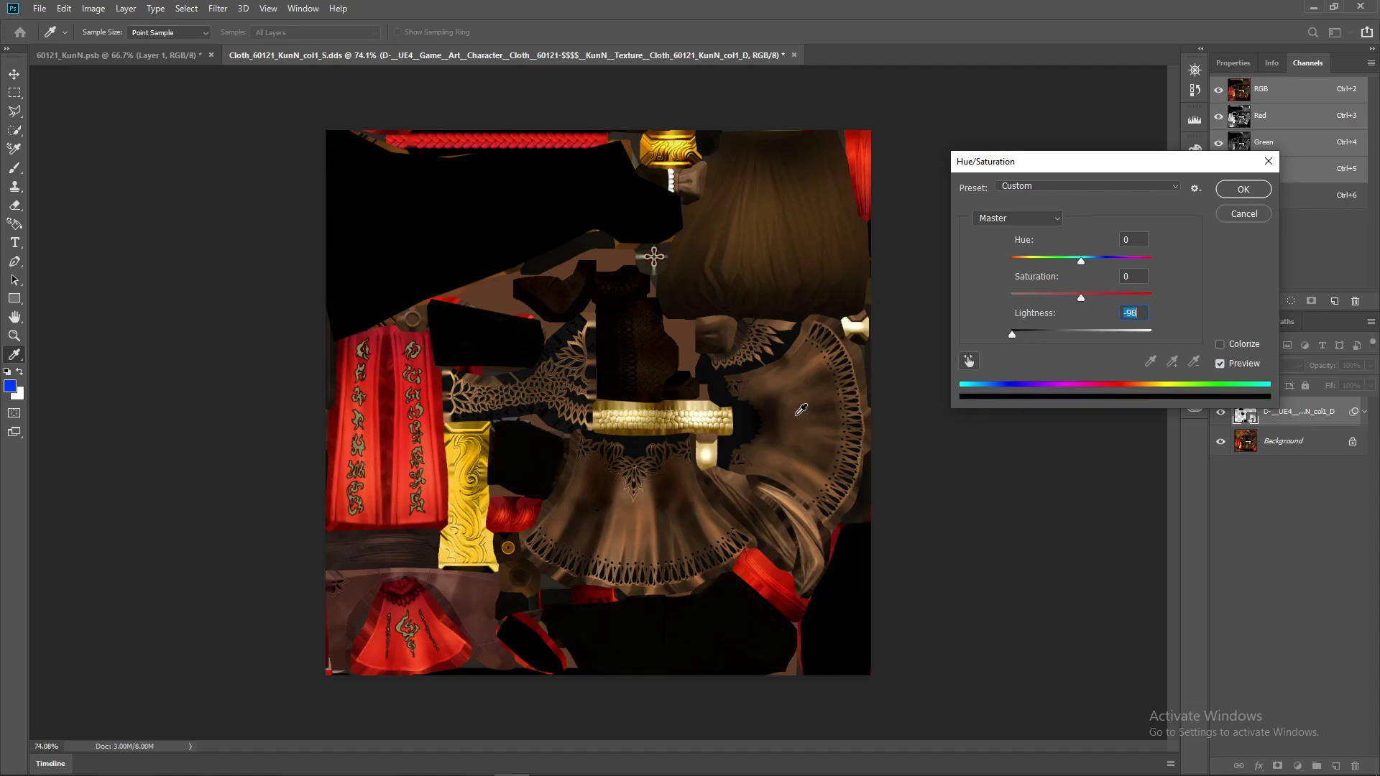
click(1243, 189)
key(v)
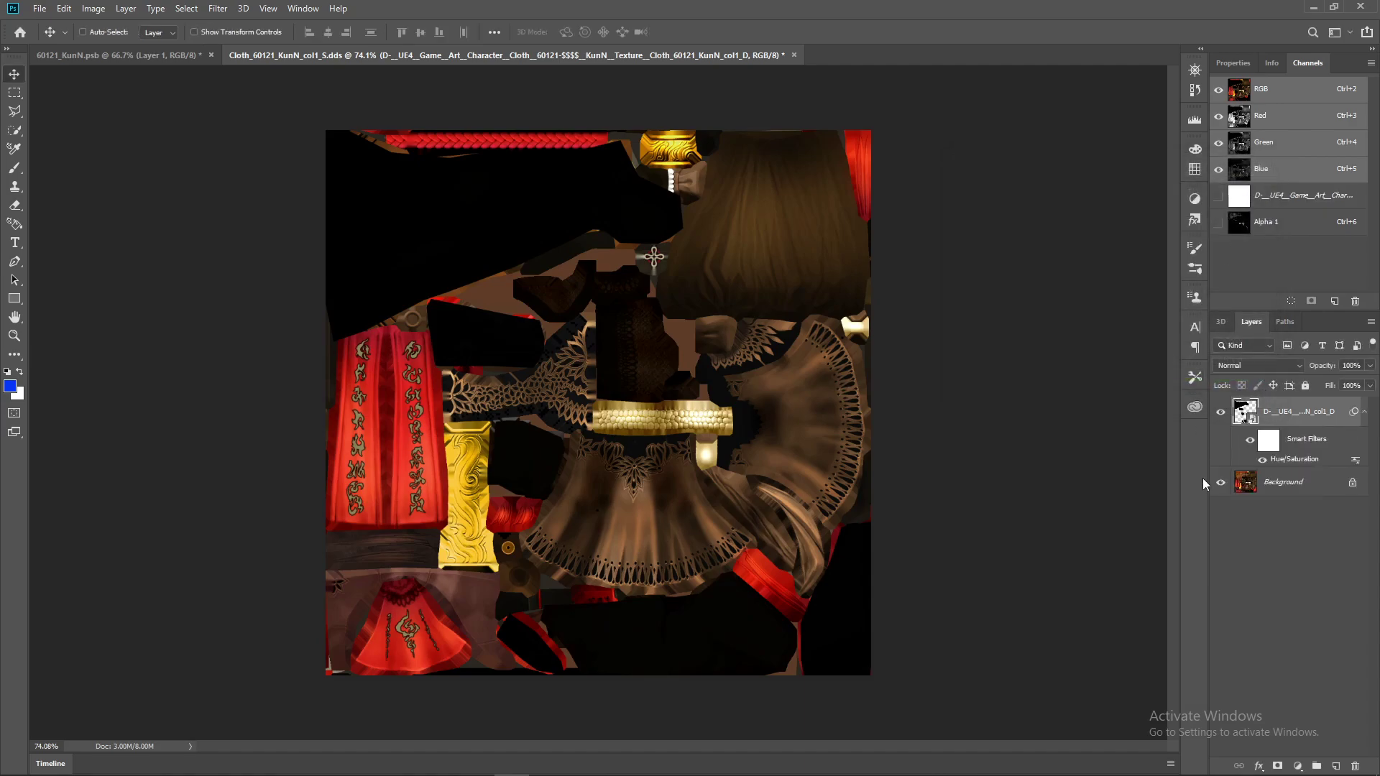
click(1221, 414)
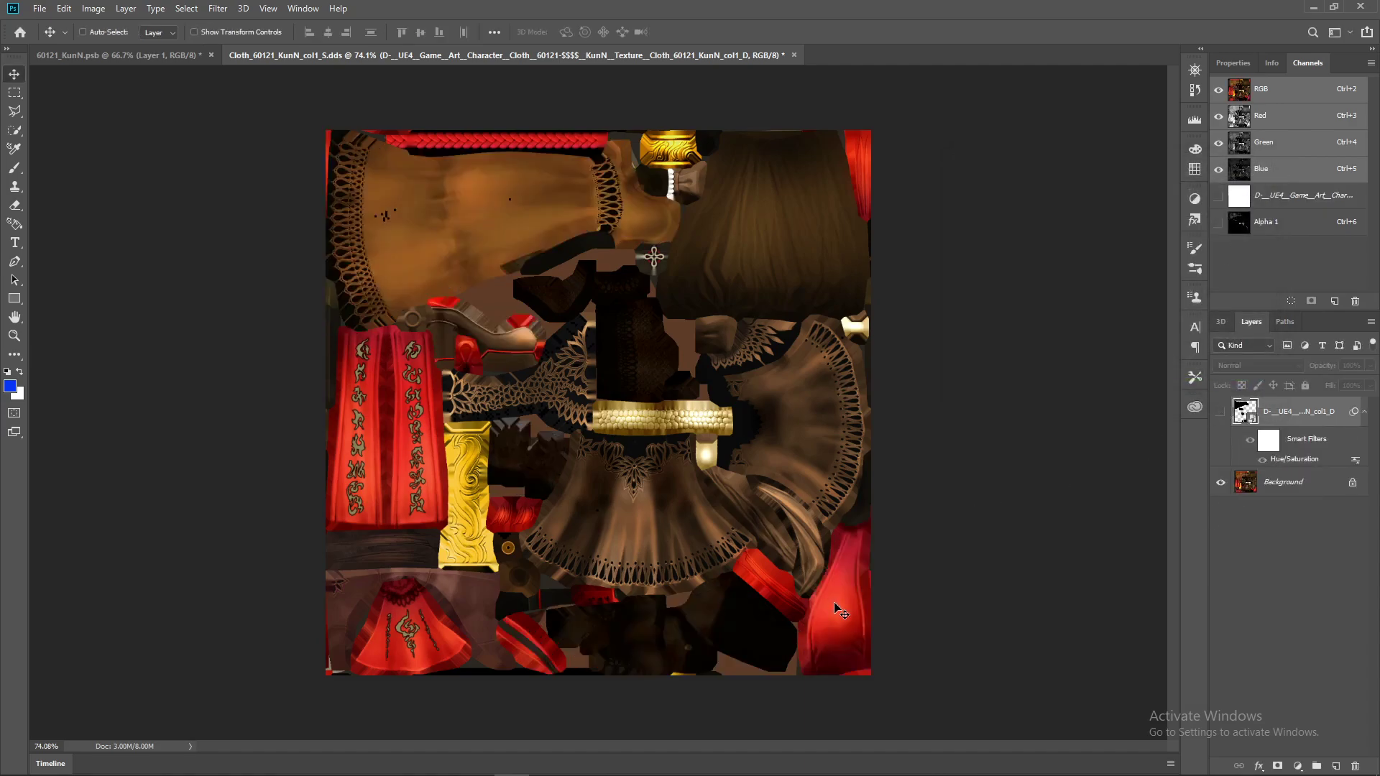
click(1221, 413)
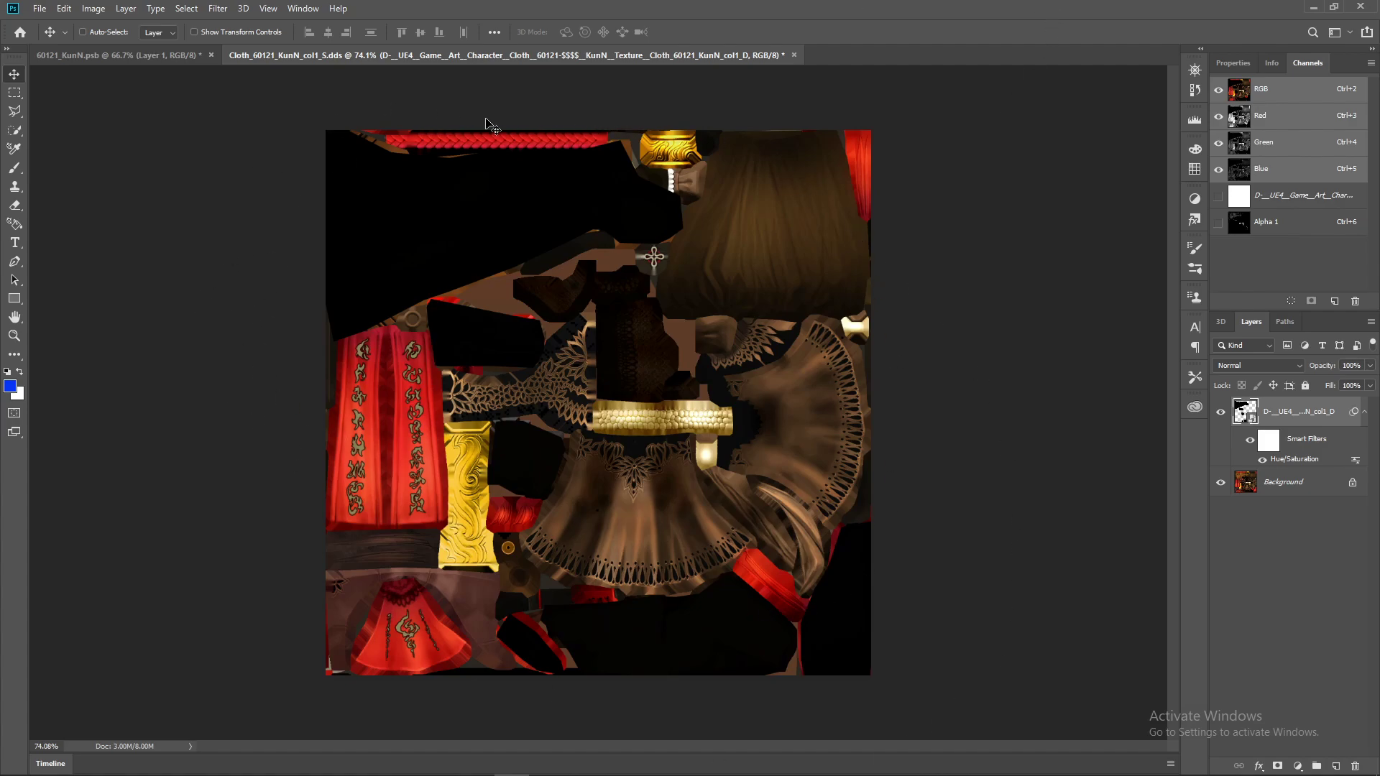
Try to save the edited texture as Cloth_60121_KunN_col1_S in D3D/DDS format over the existing file in the Texture MOD folder
click(31, 9)
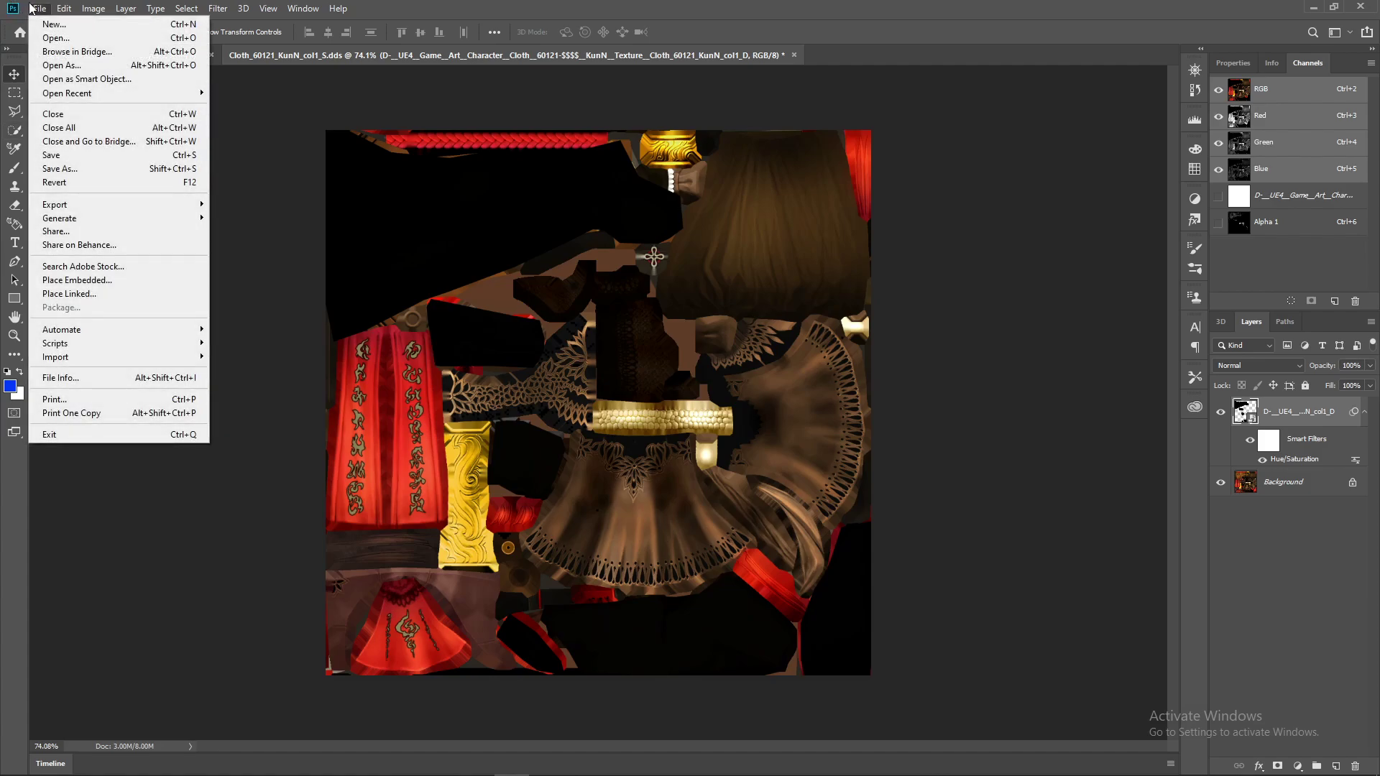
click(60, 169)
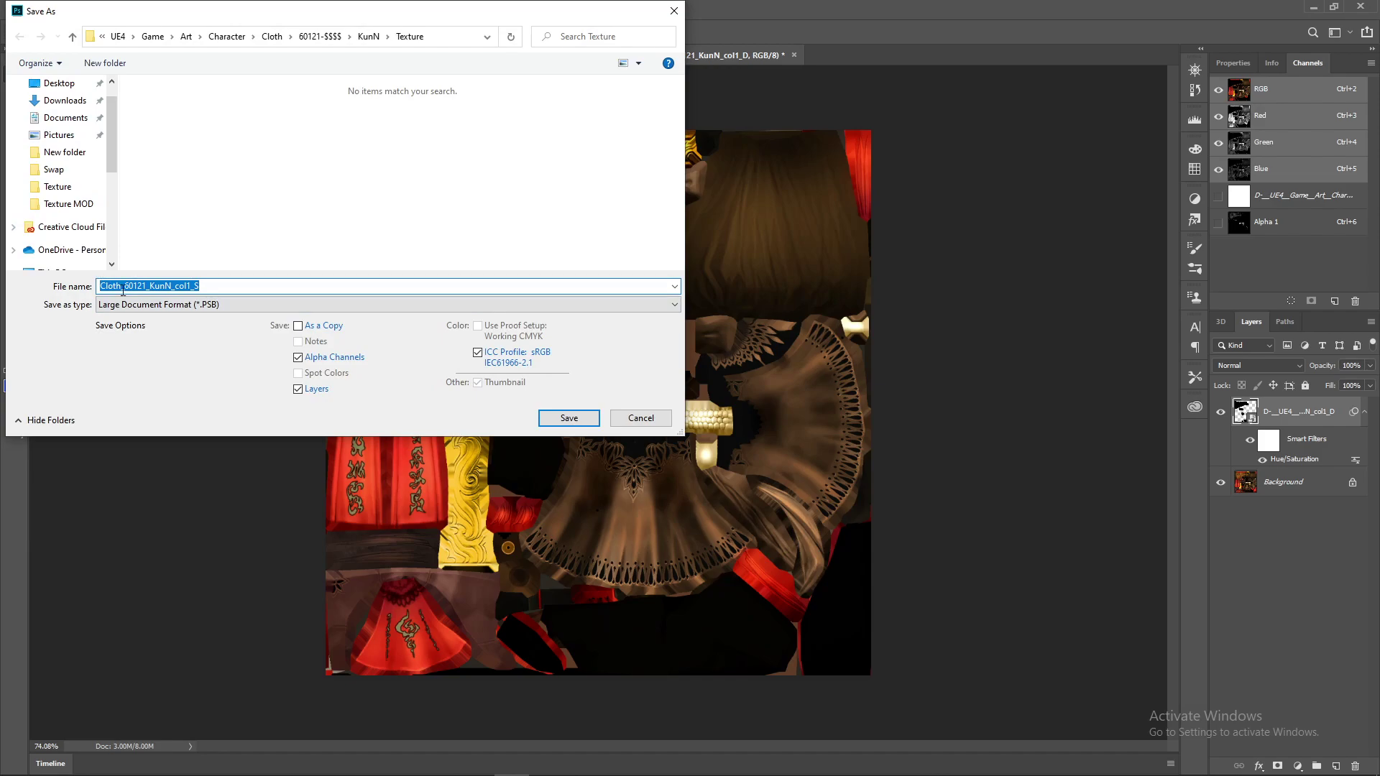
click(69, 204)
click(225, 304)
click(270, 341)
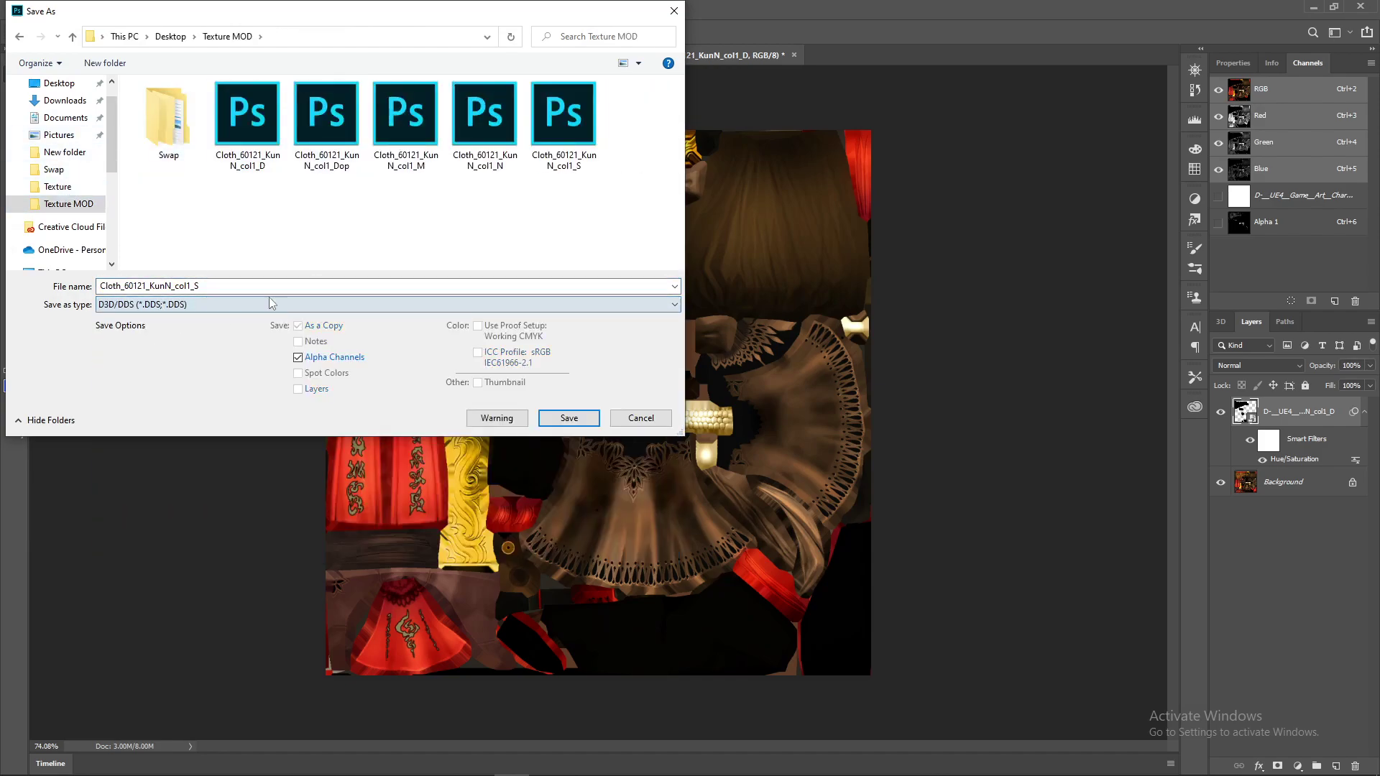
click(194, 305)
click(503, 184)
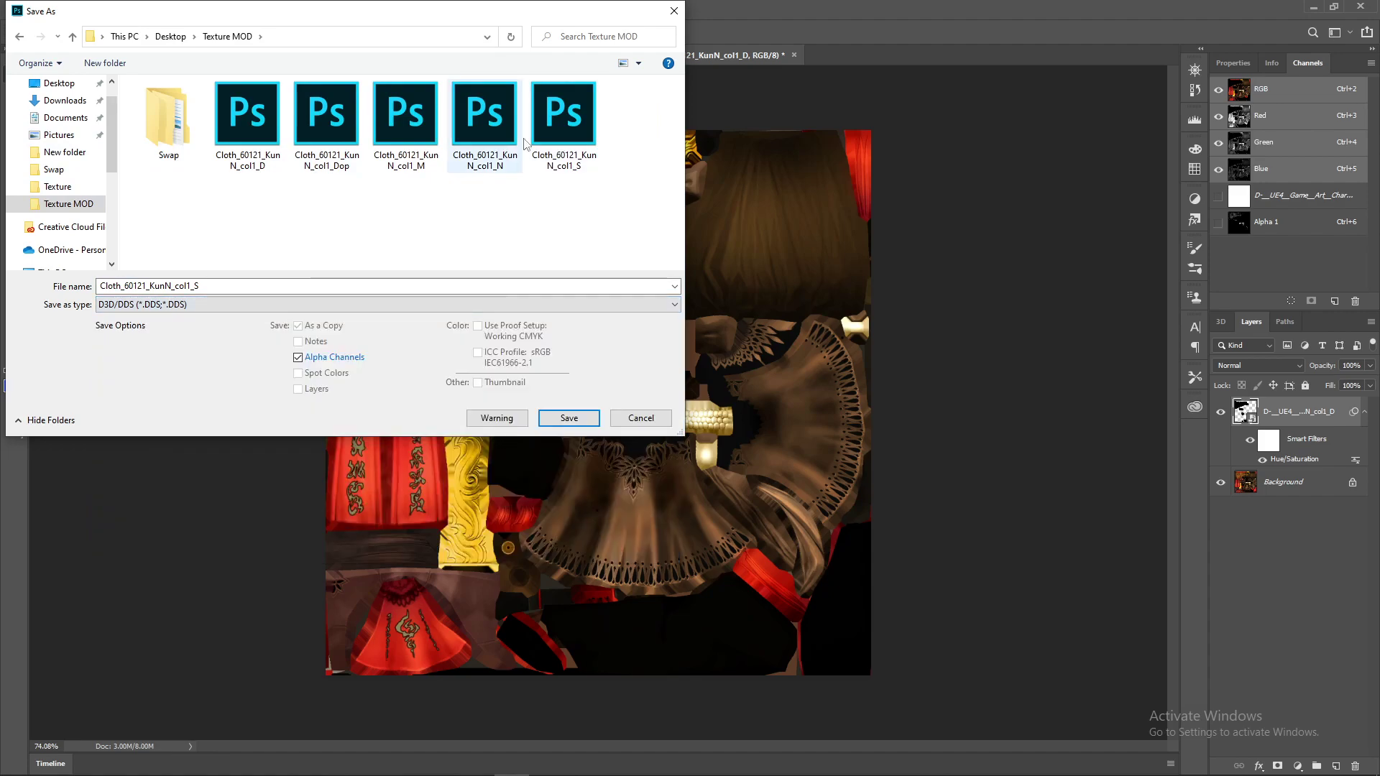
click(548, 136)
click(568, 417)
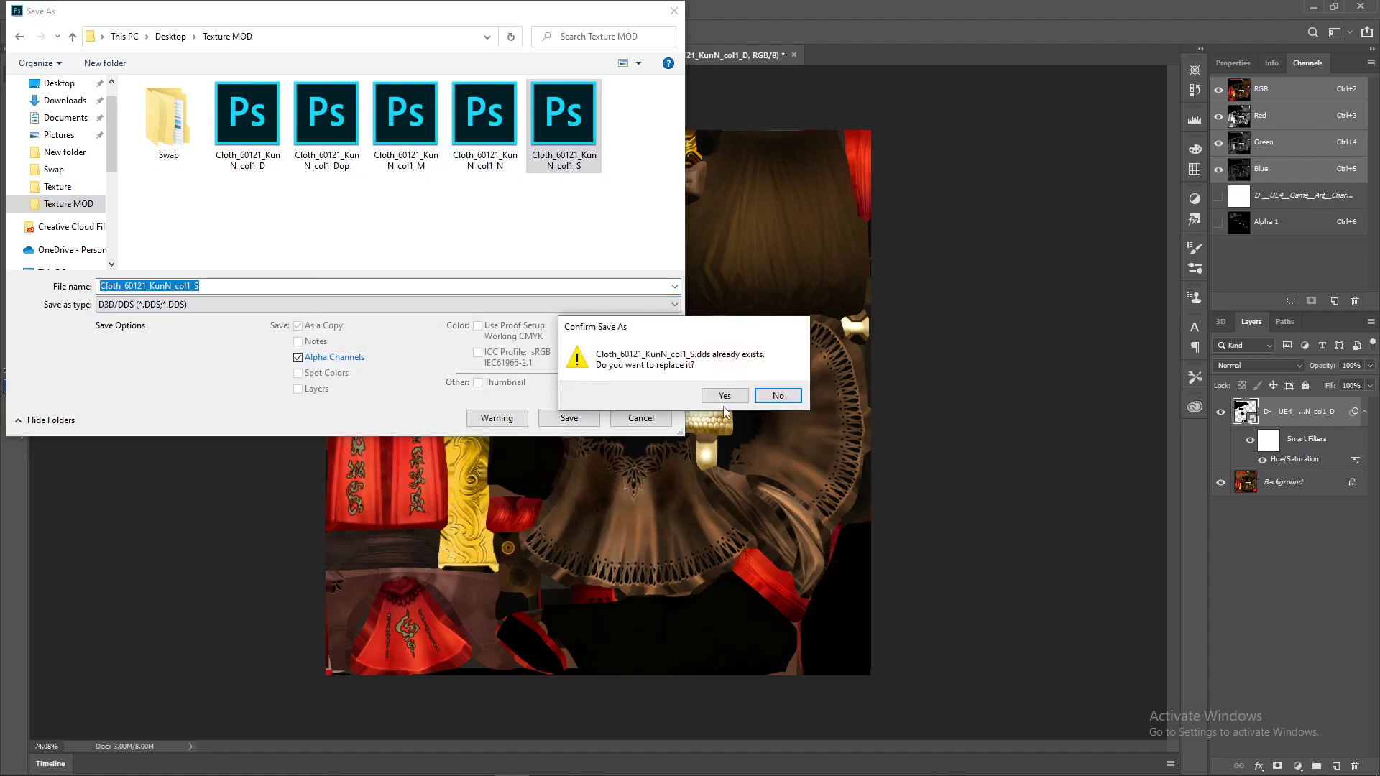
click(724, 398)
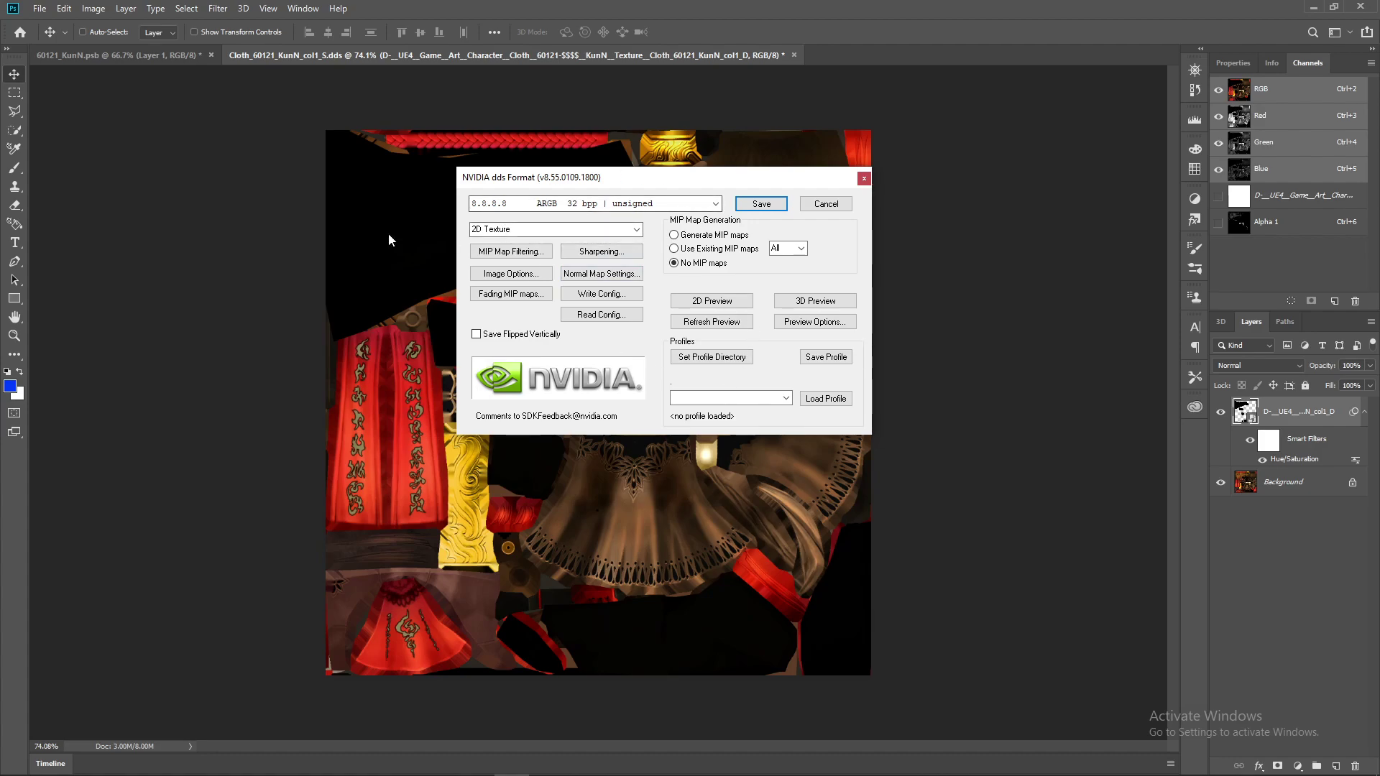
click(864, 177)
Close the S texture and quit Photoshop, discarding the changes to both the texture and 60121_KunN.psb
click(797, 57)
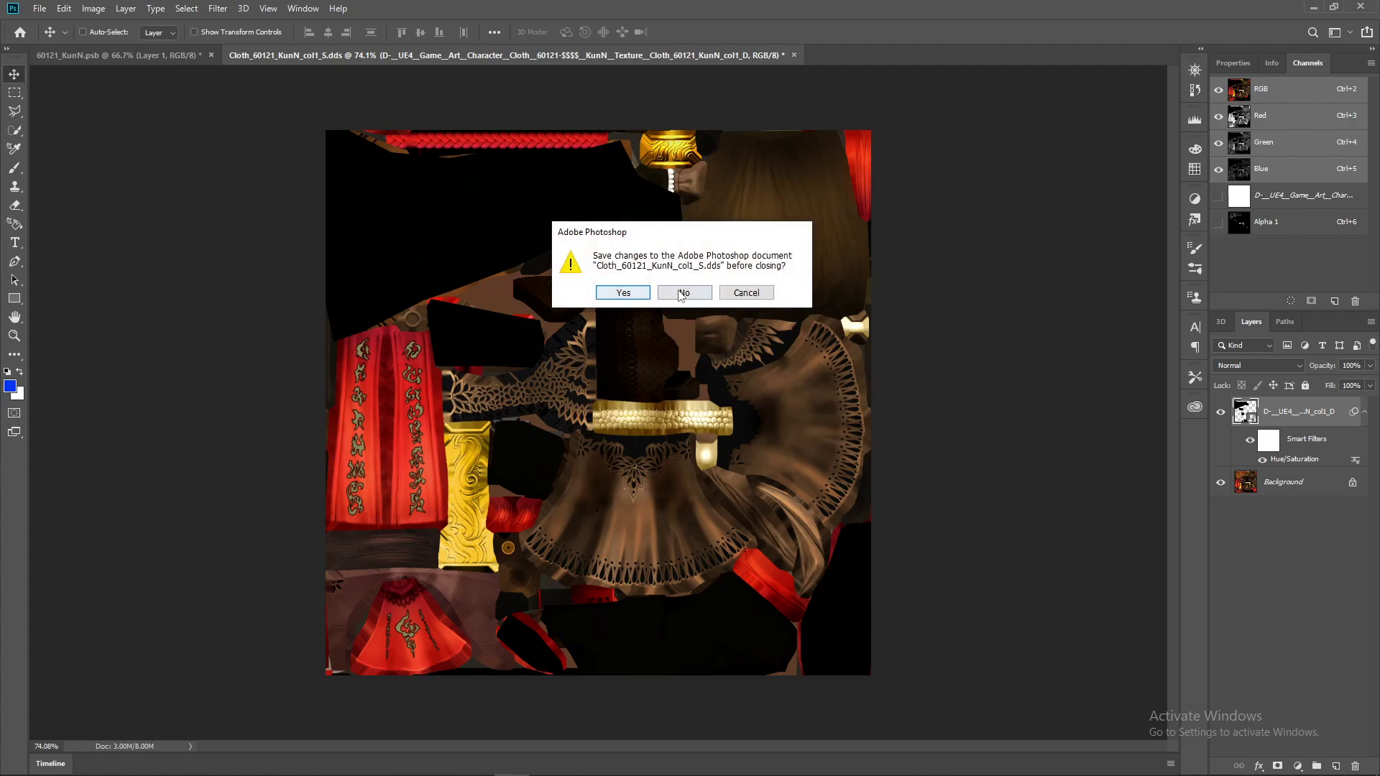
click(683, 293)
click(1363, 9)
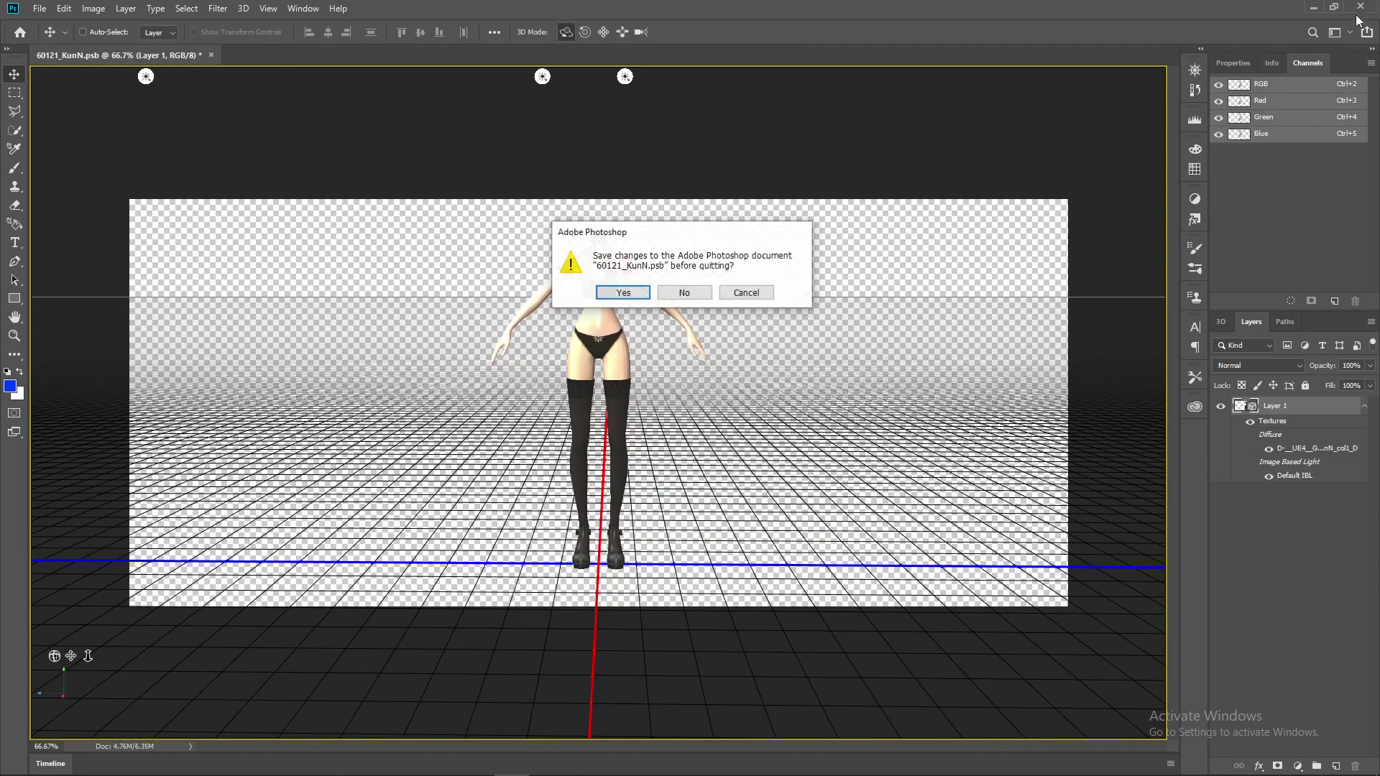
click(683, 293)
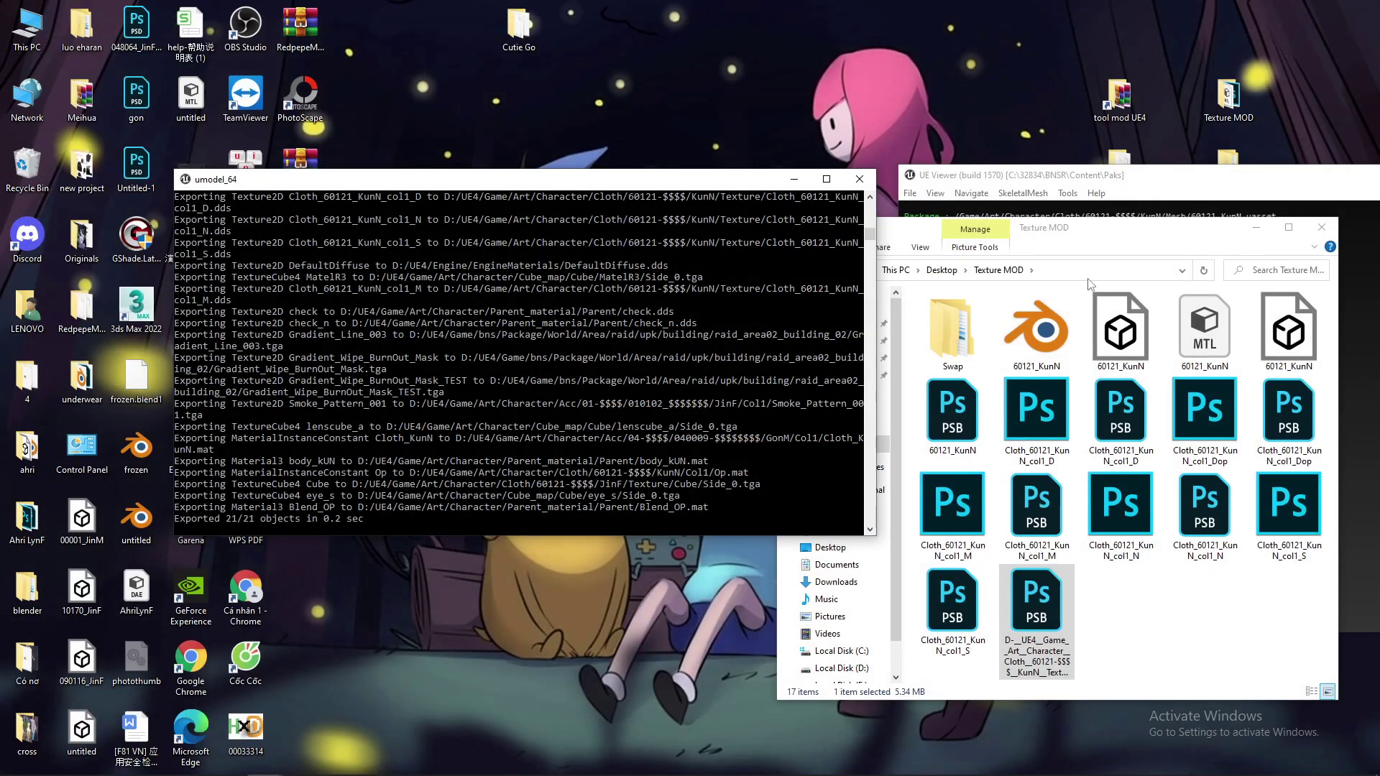
Select the Cloth_60121_KunN_col1_D DDS and col1_S PSB files in the Texture MOD folder and minimize the umodel console
click(1196, 586)
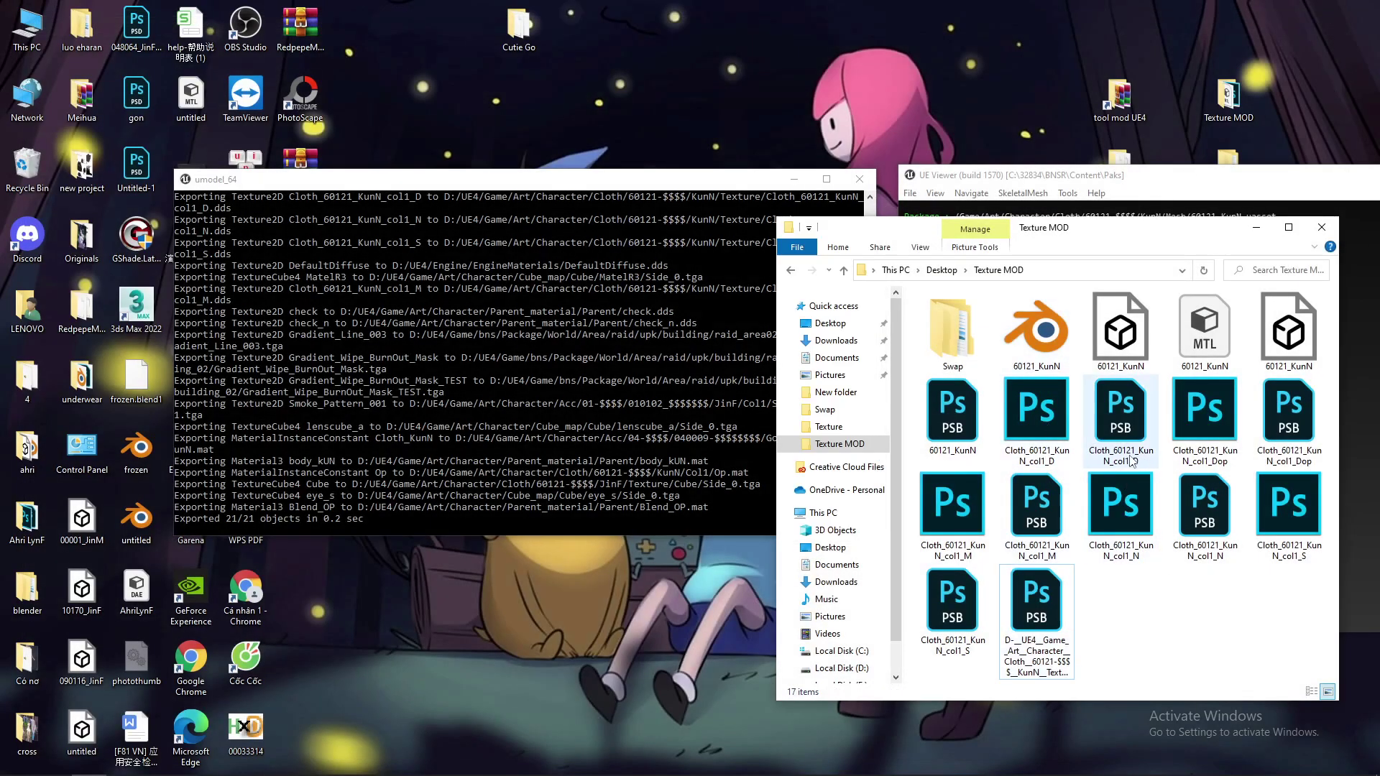
click(1029, 439)
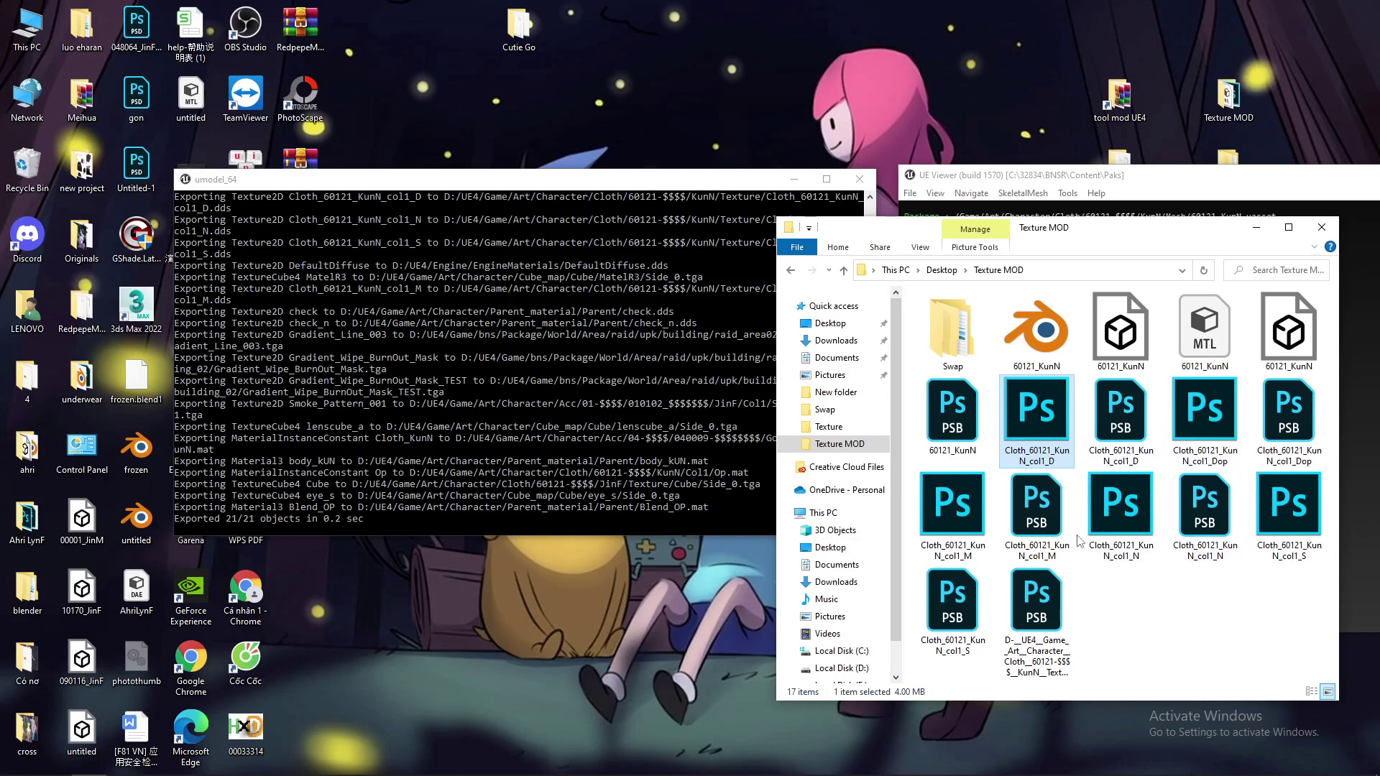
ctrl+click(956, 621)
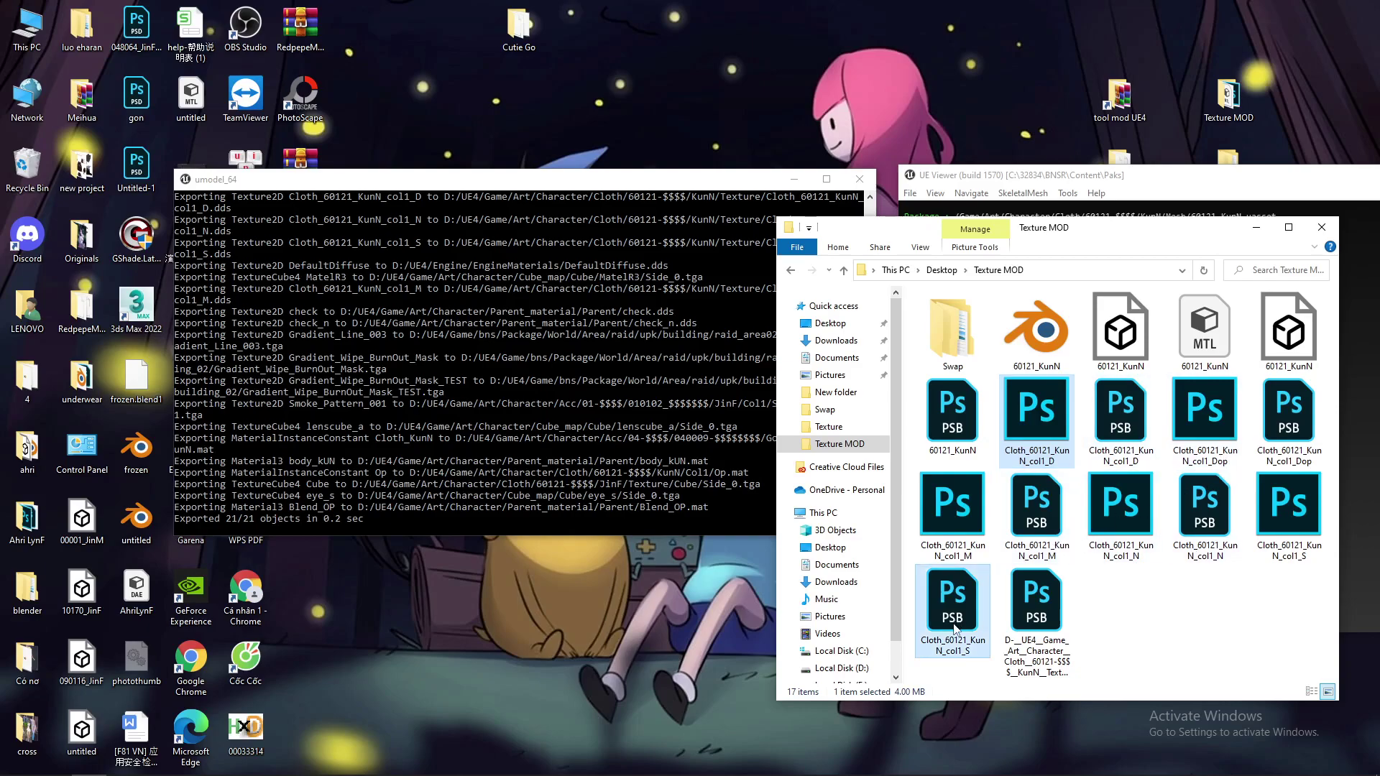
click(794, 179)
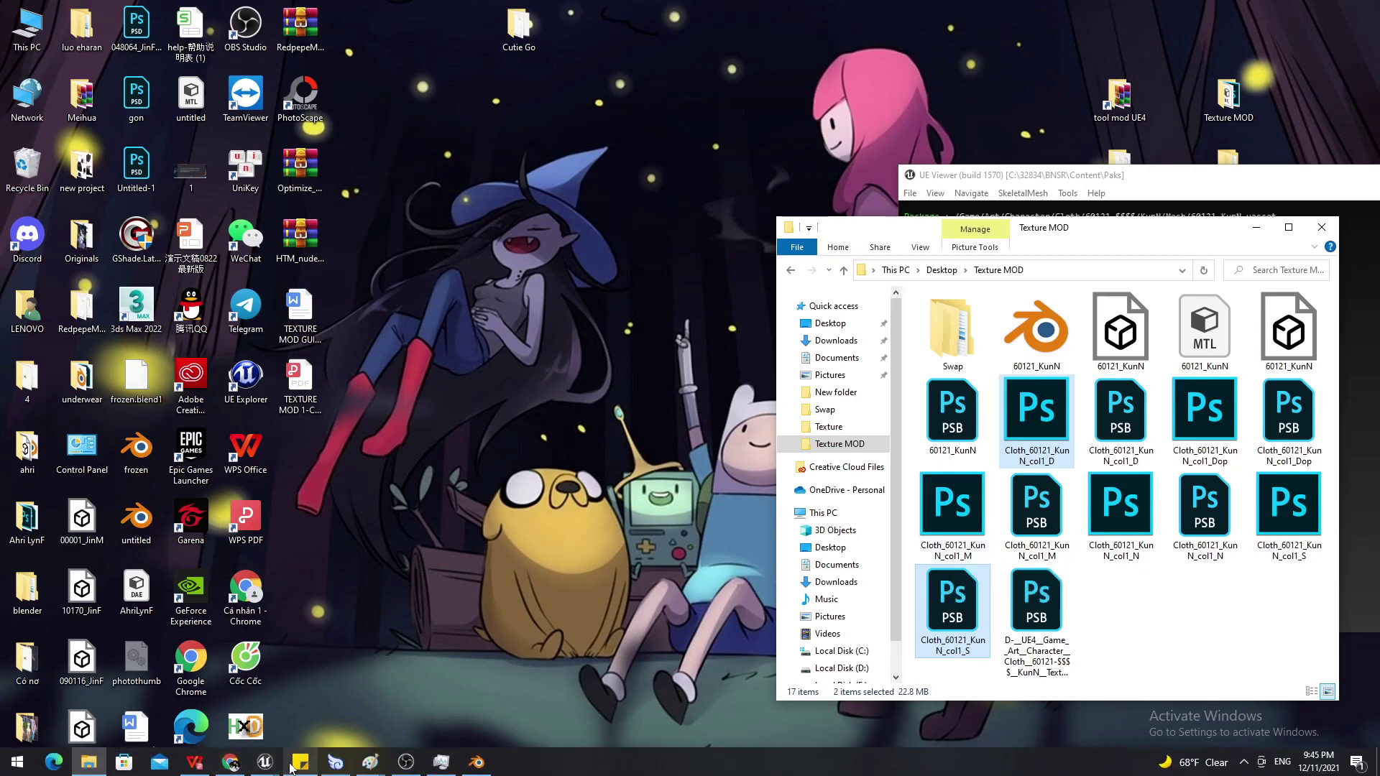
Switch to Paint to view the character reference screenshot, keep it open unsaved, and minimize it
mouse_move(297, 765)
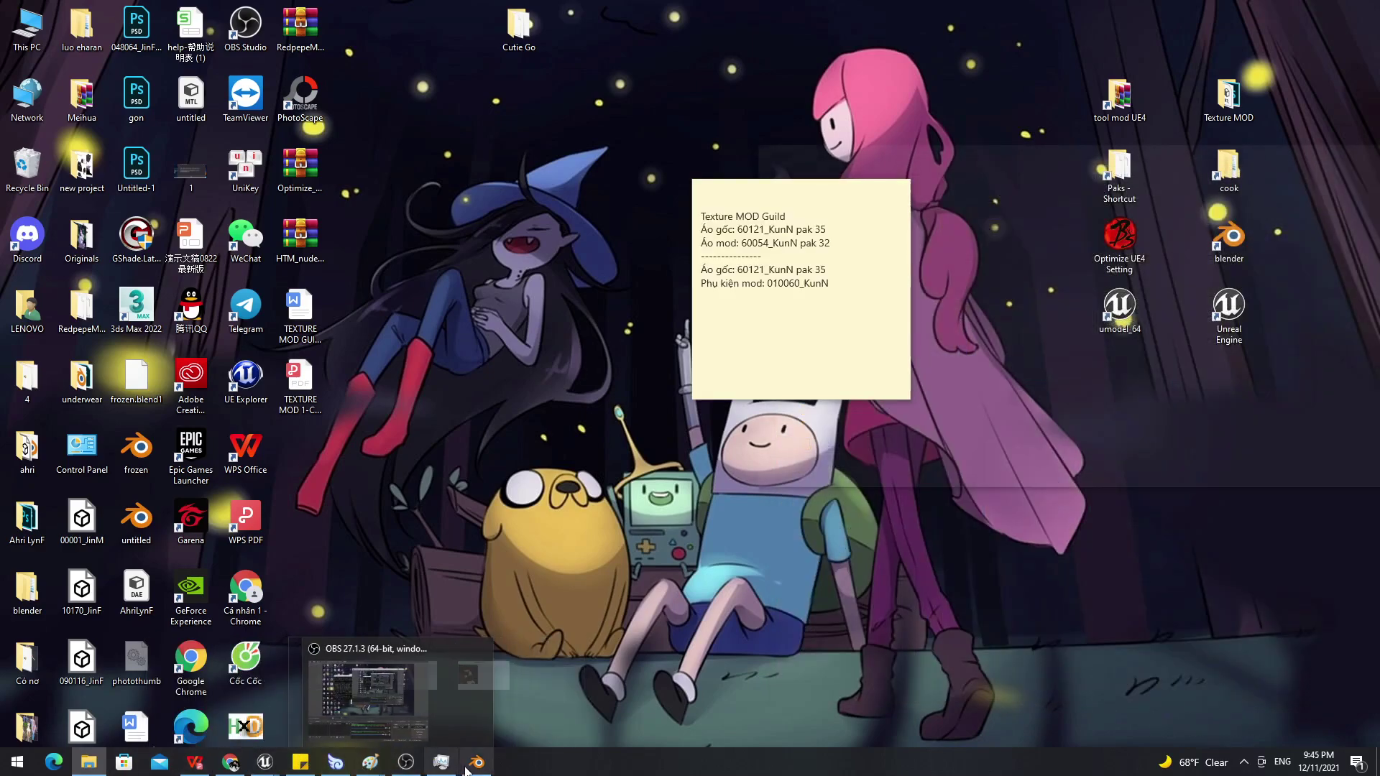
mouse_move(353, 769)
click(292, 690)
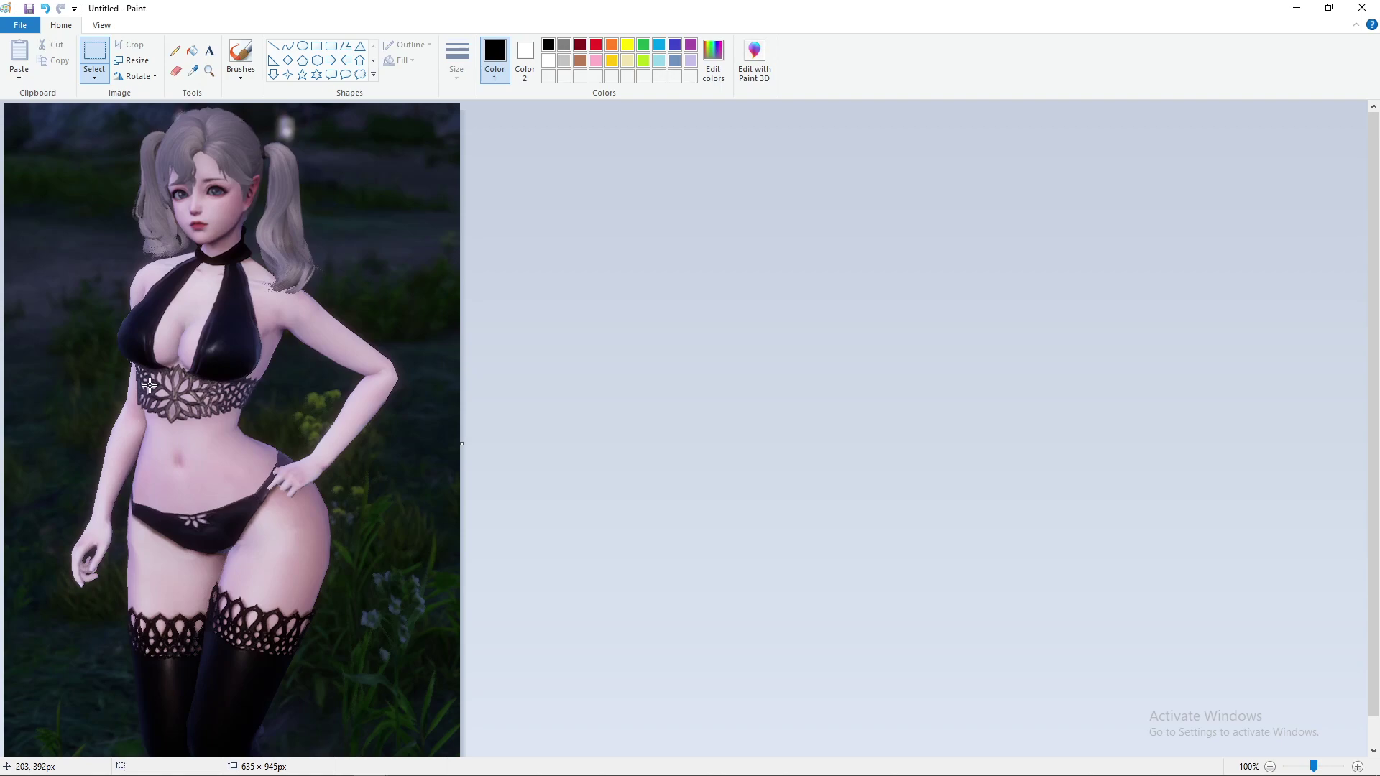
click(1362, 8)
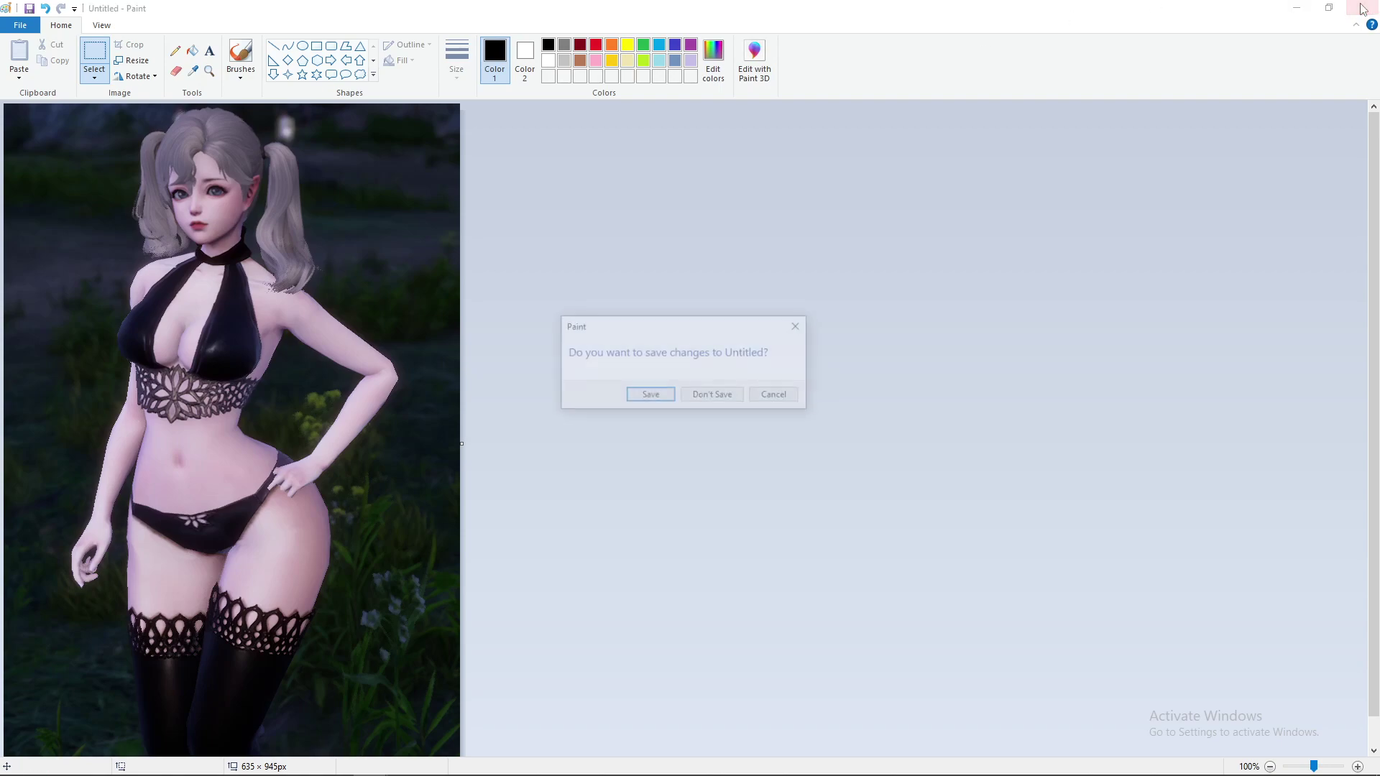
click(772, 394)
click(1296, 8)
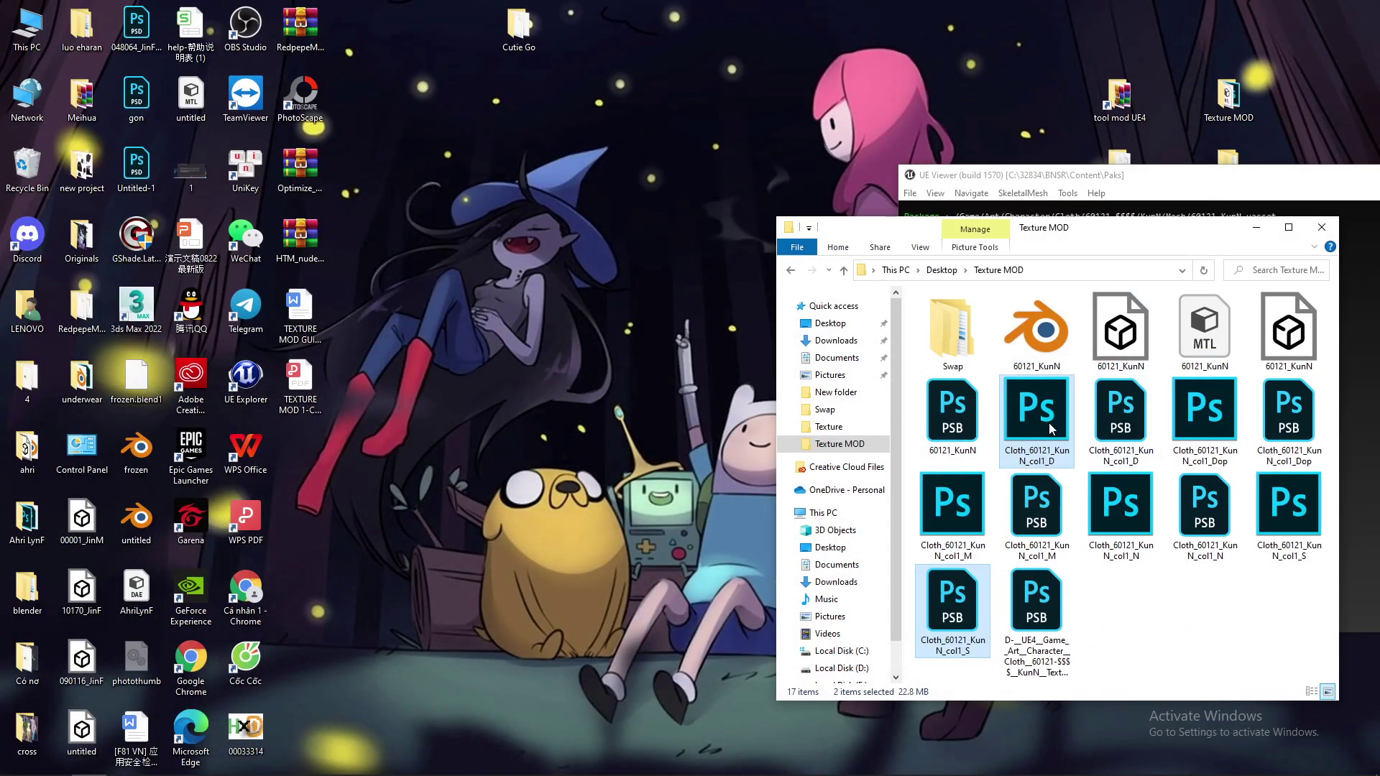
click(944, 528)
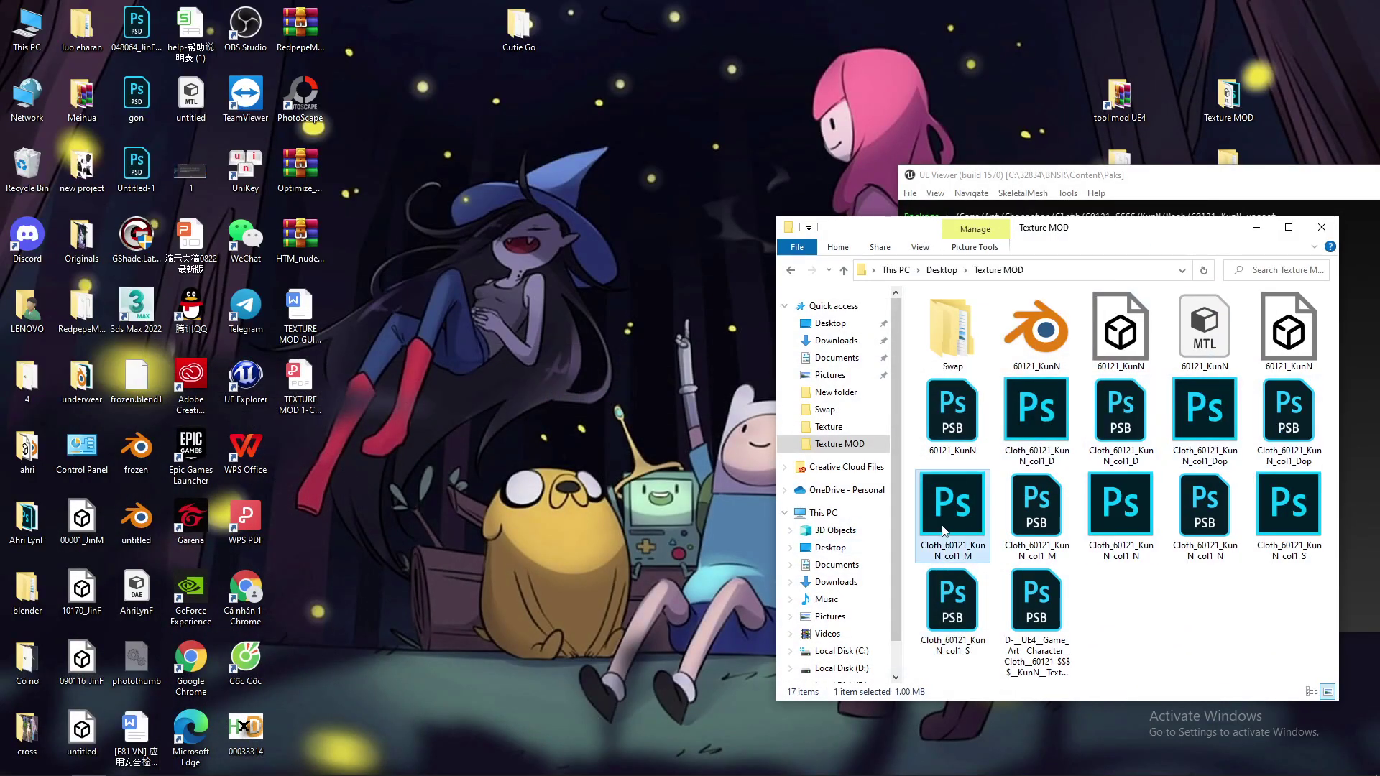
click(954, 631)
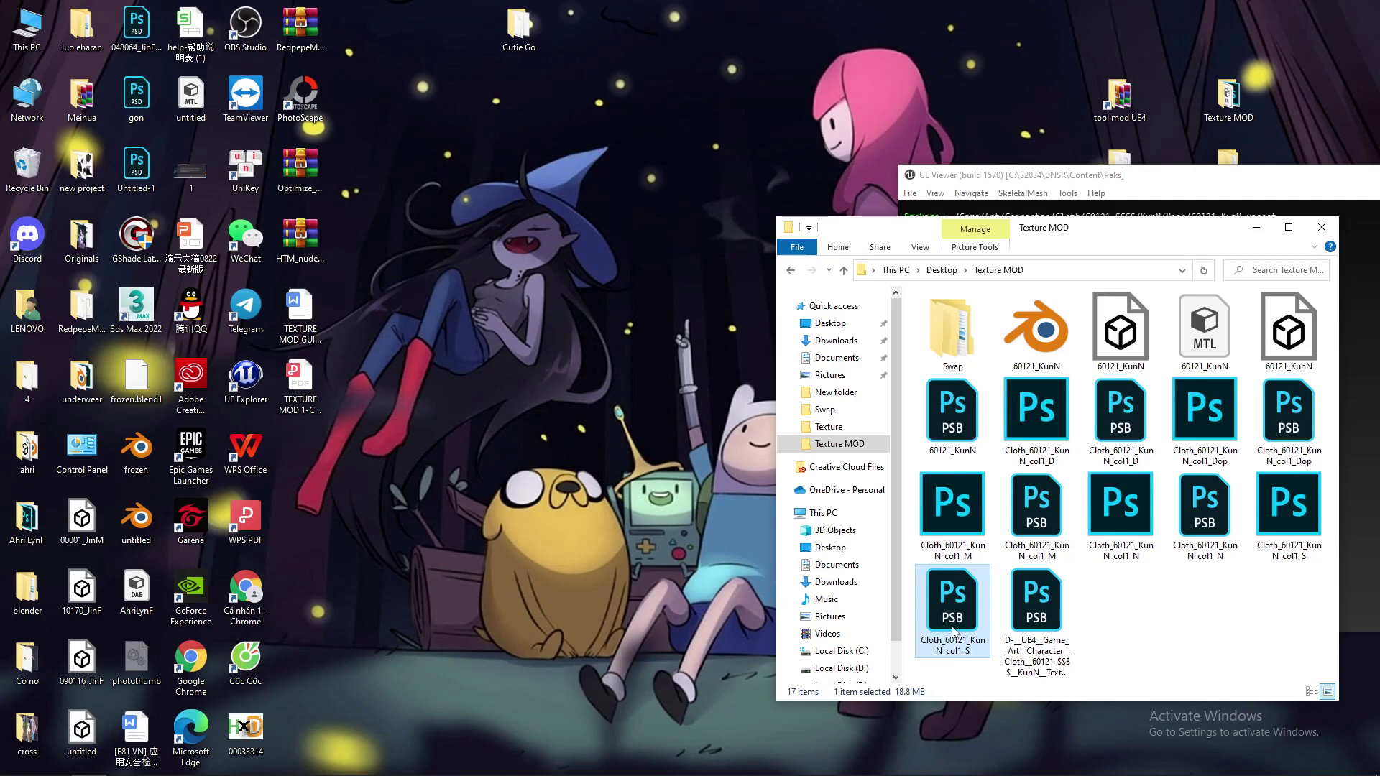
right_click(1167, 605)
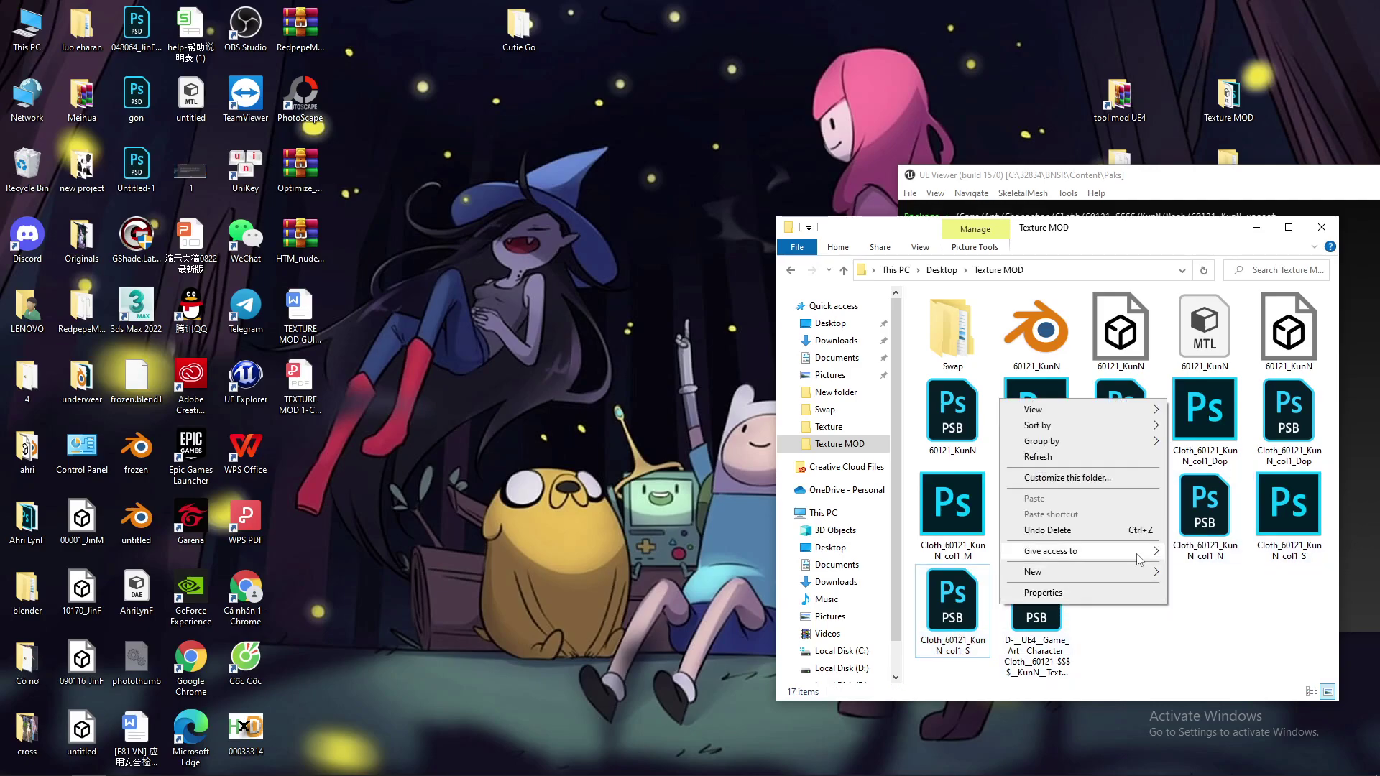
click(1046, 426)
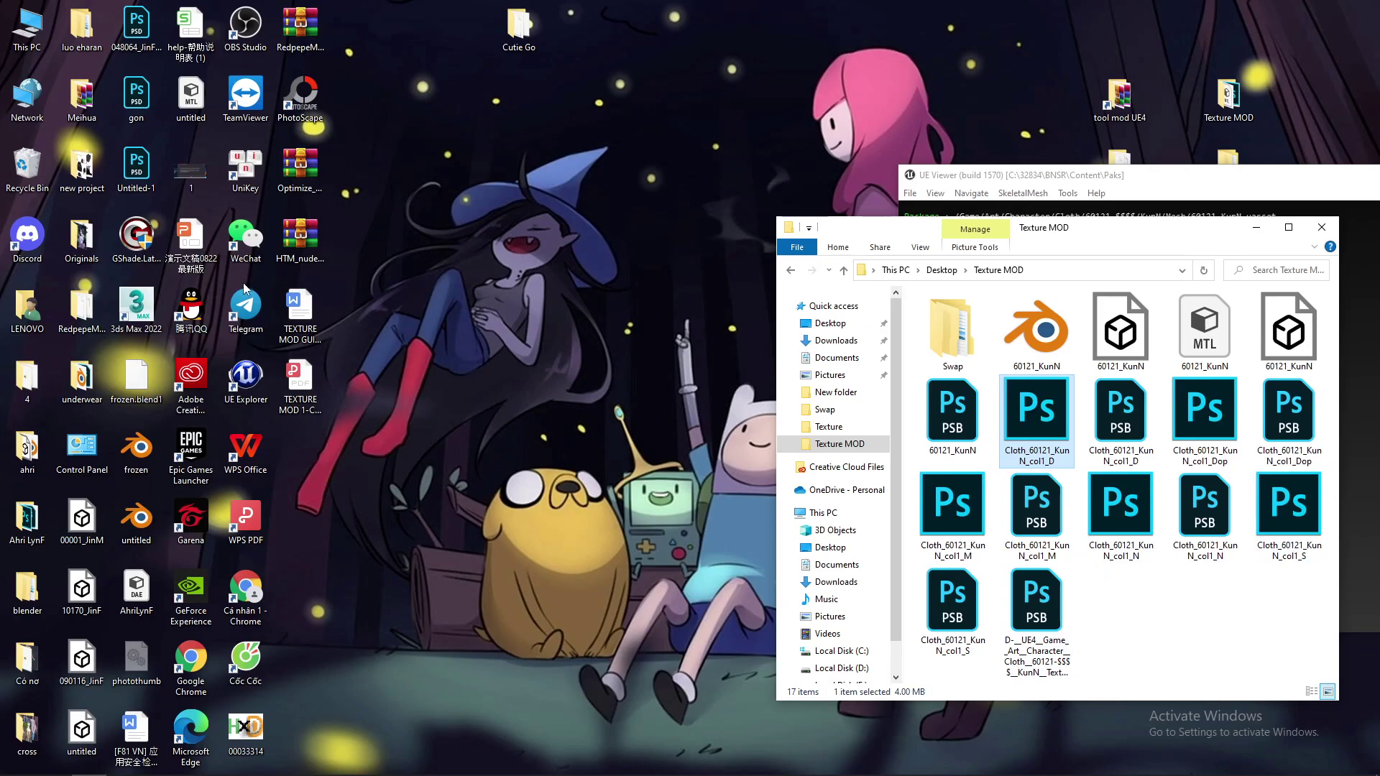
Minimize the UE Viewer and move the Texture MOD folder window clear of the desktop's Unreal Engine shortcut
mouse_move(215, 769)
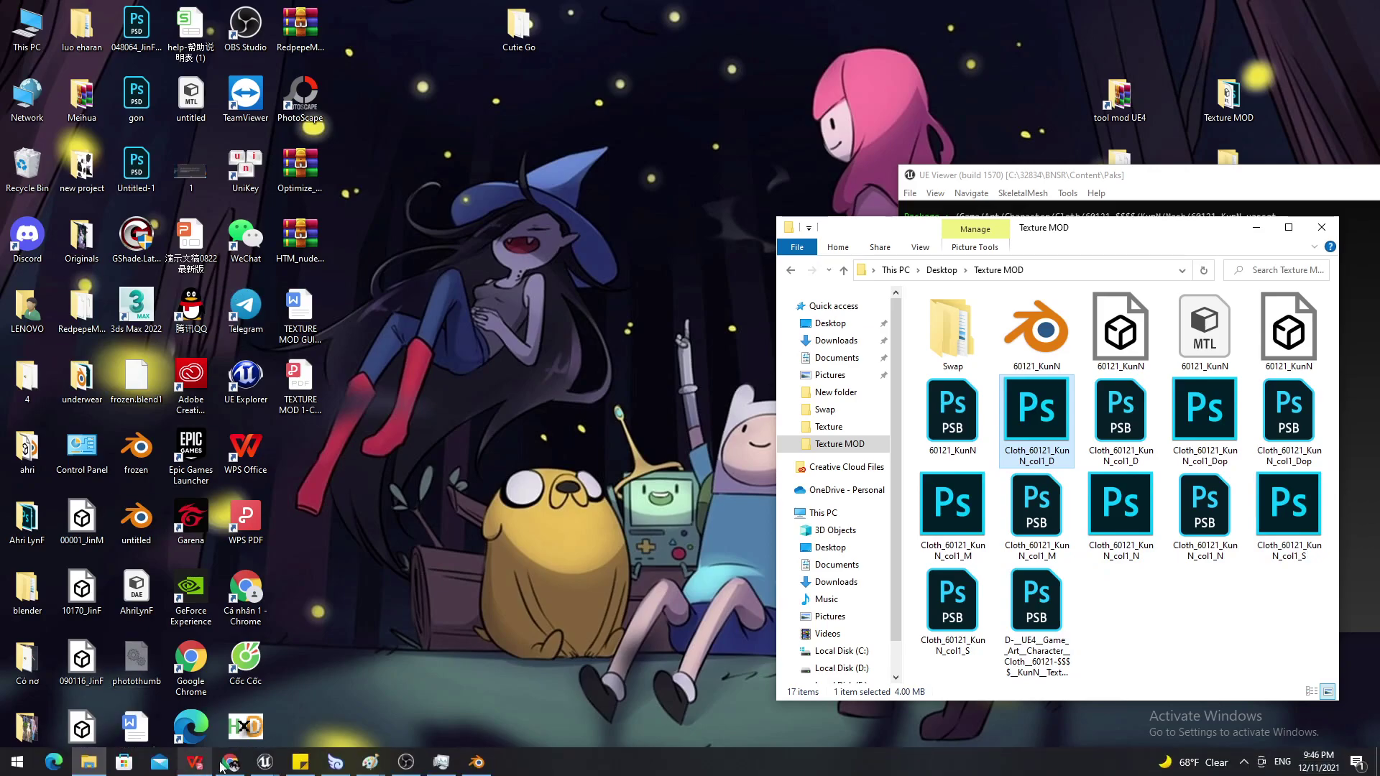
drag(1143, 180, 503, 272)
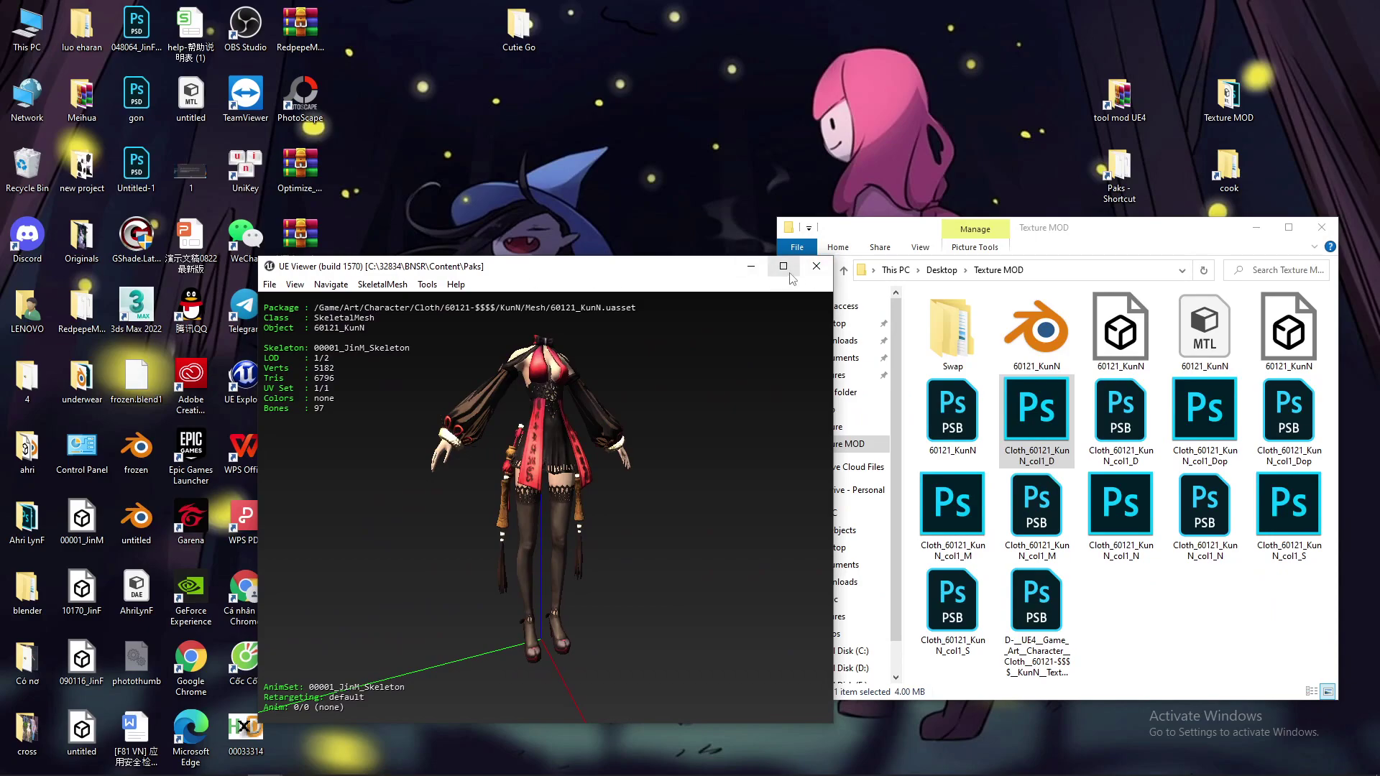
click(751, 266)
drag(1112, 237, 468, 159)
Launch Unreal Engine and start a new project in the Games category with the Blank template
double_click(1225, 320)
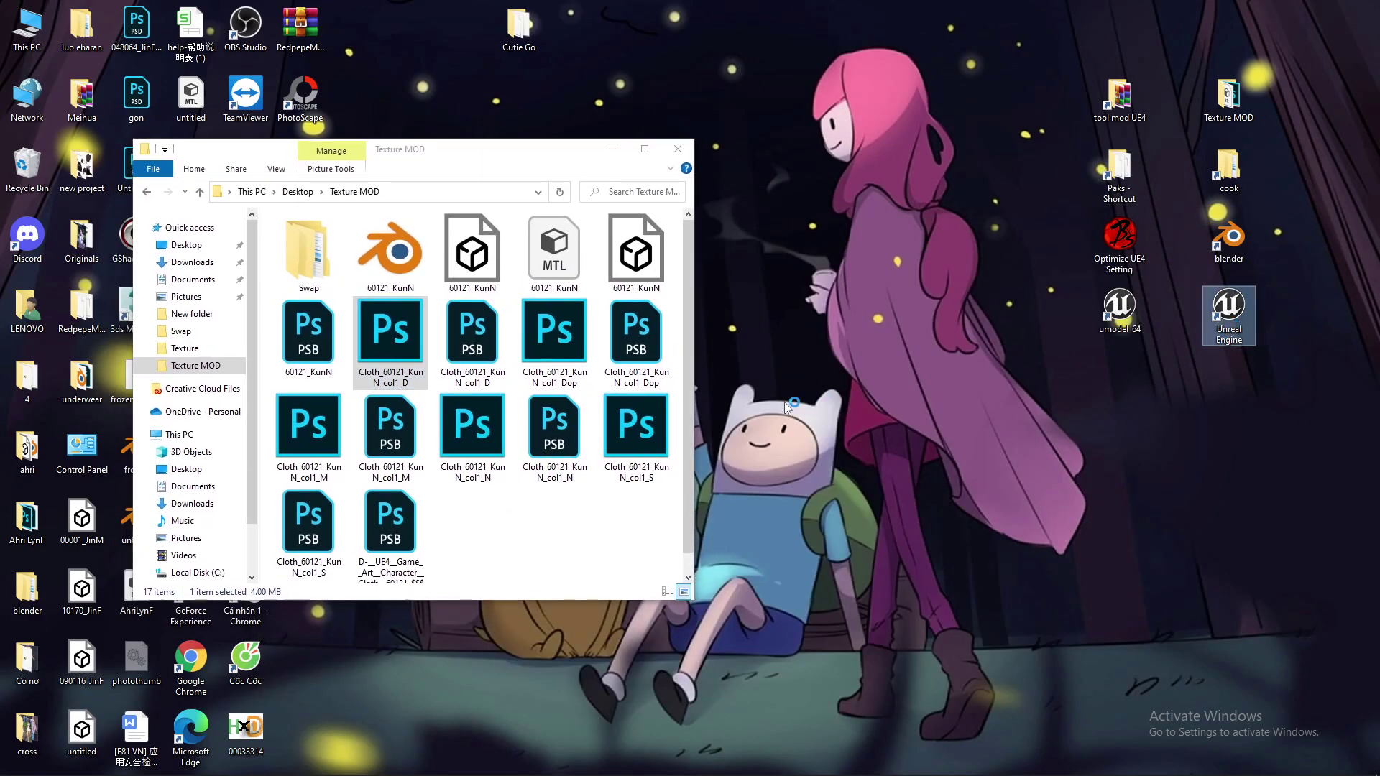
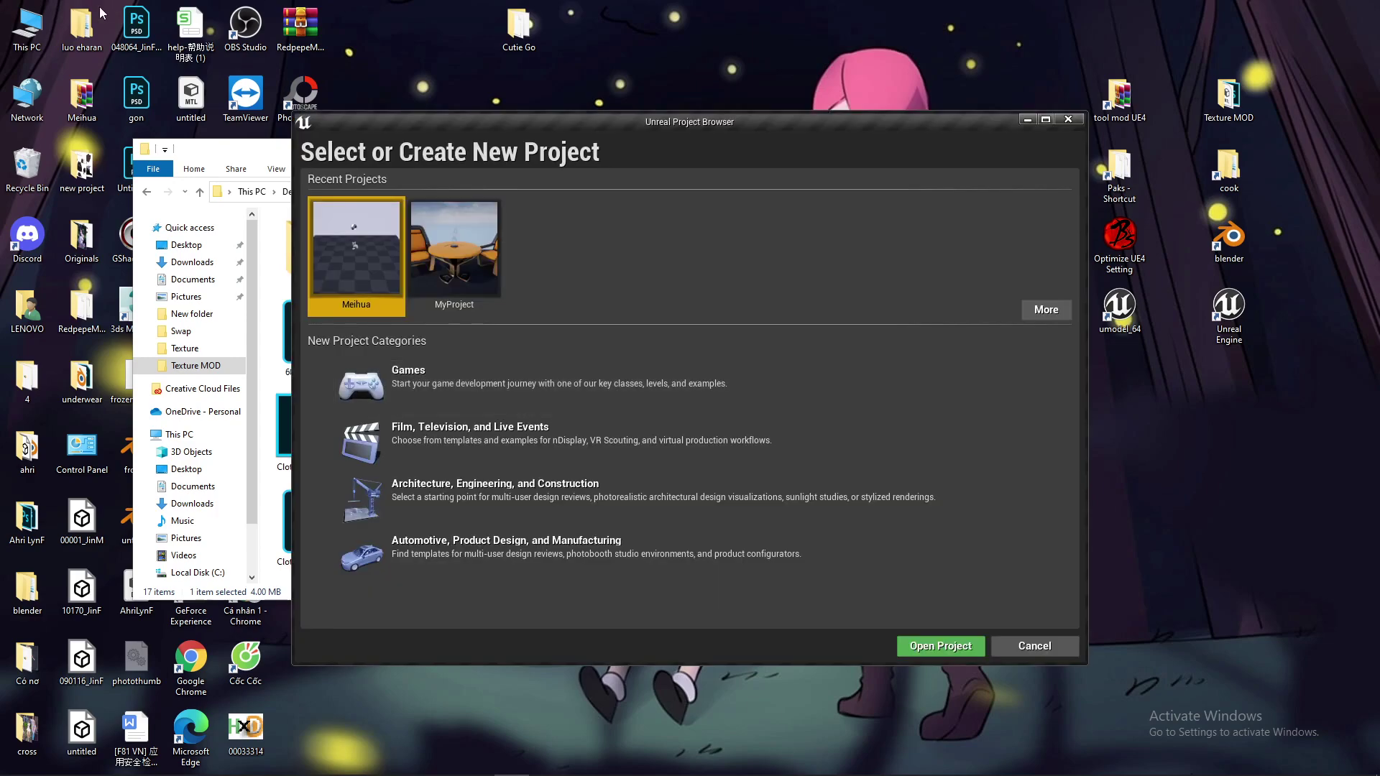
click(506, 388)
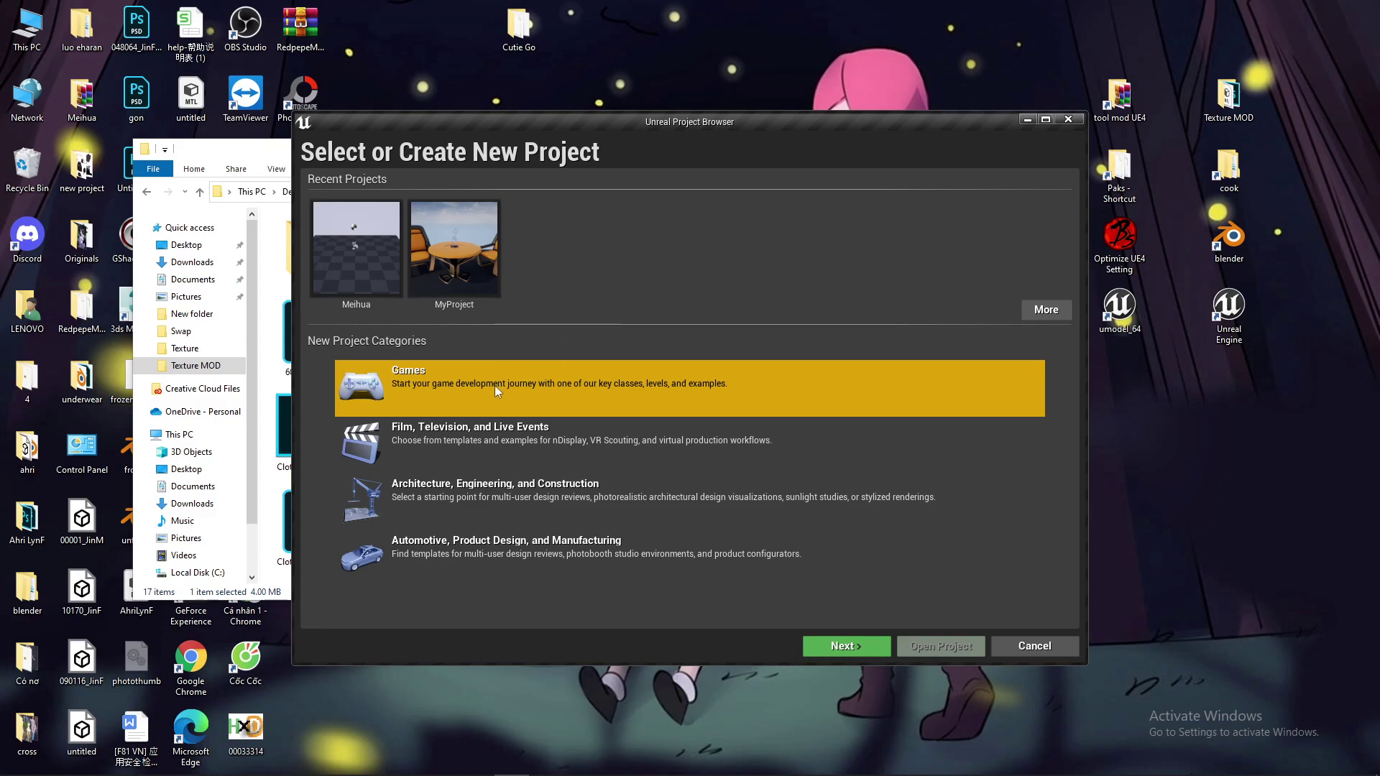
click(856, 651)
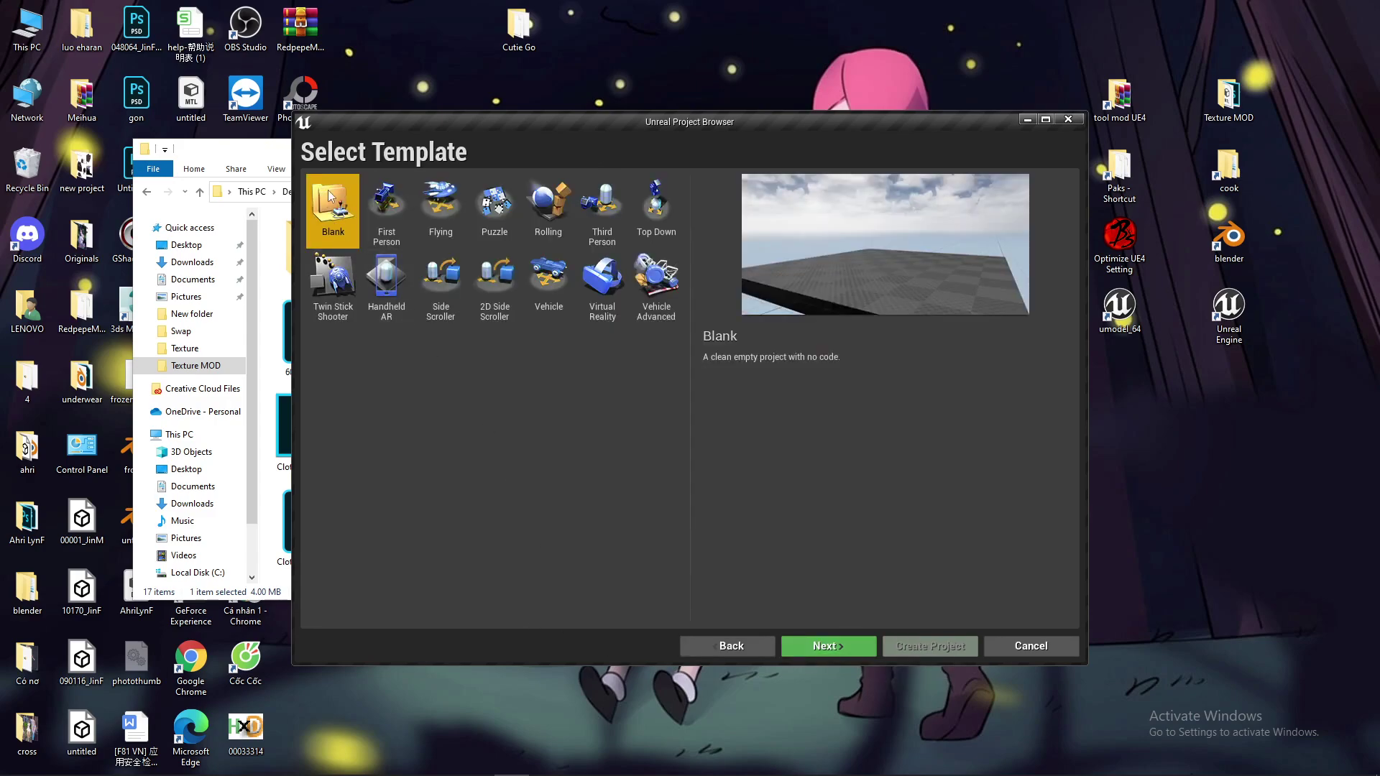
click(837, 645)
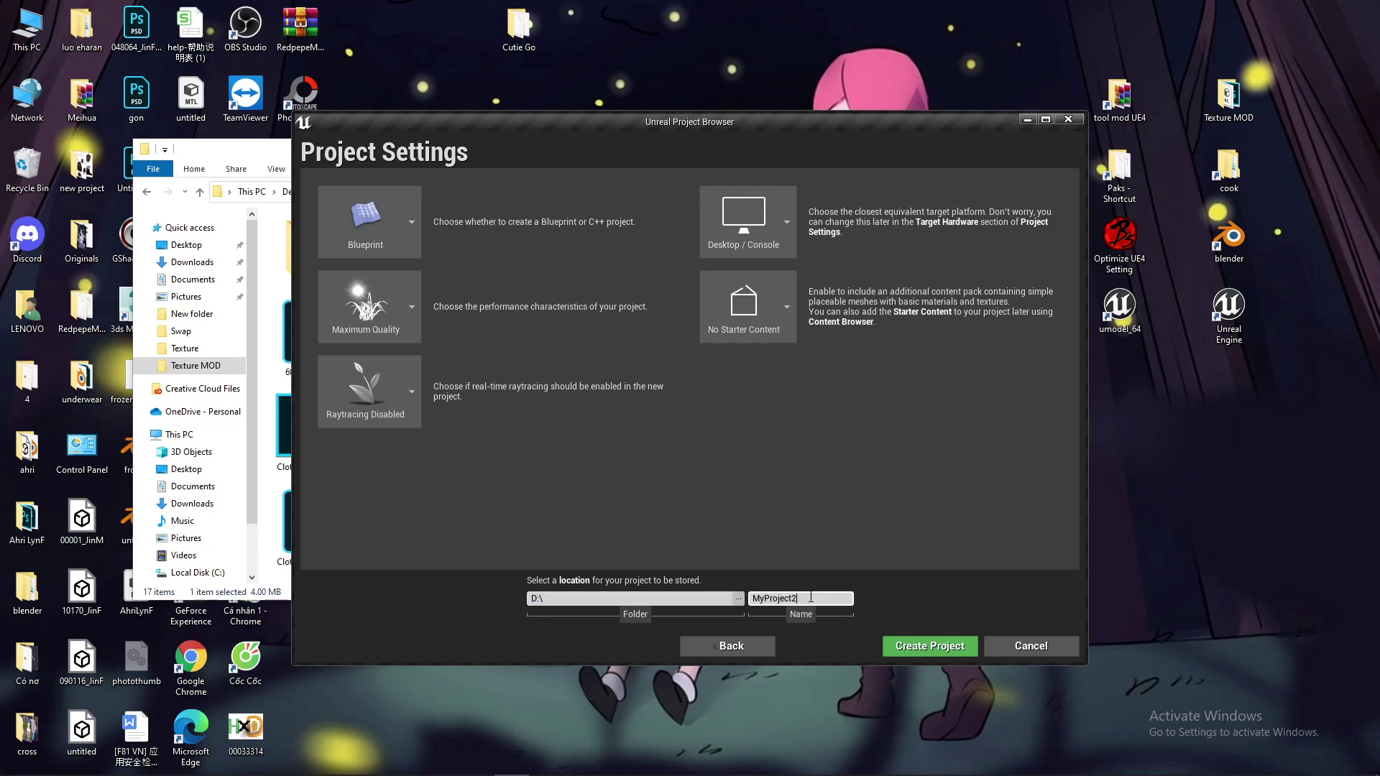
Name the new project New and create it in the D:\ folder
drag(797, 598, 738, 598)
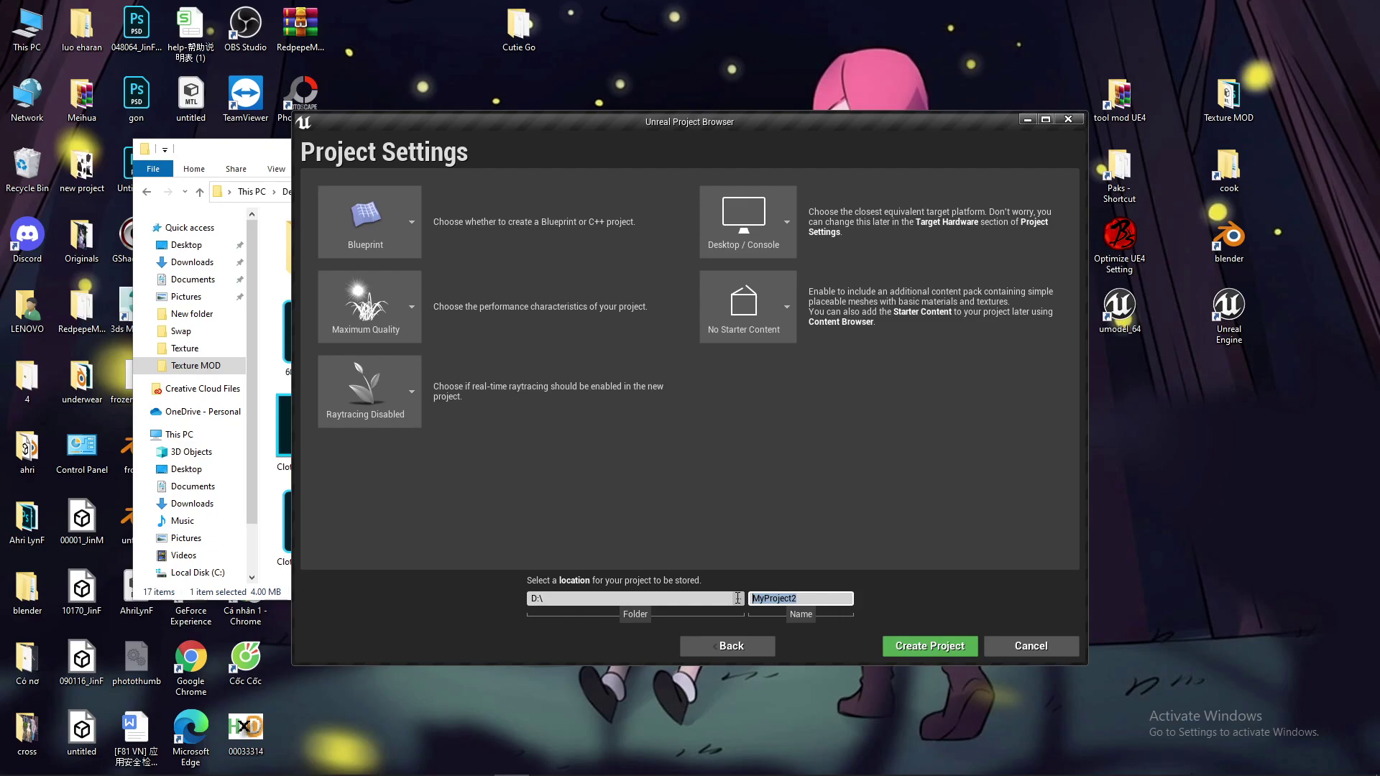
click(802, 599)
drag(803, 600, 750, 599)
click(785, 599)
text(New)
click(917, 645)
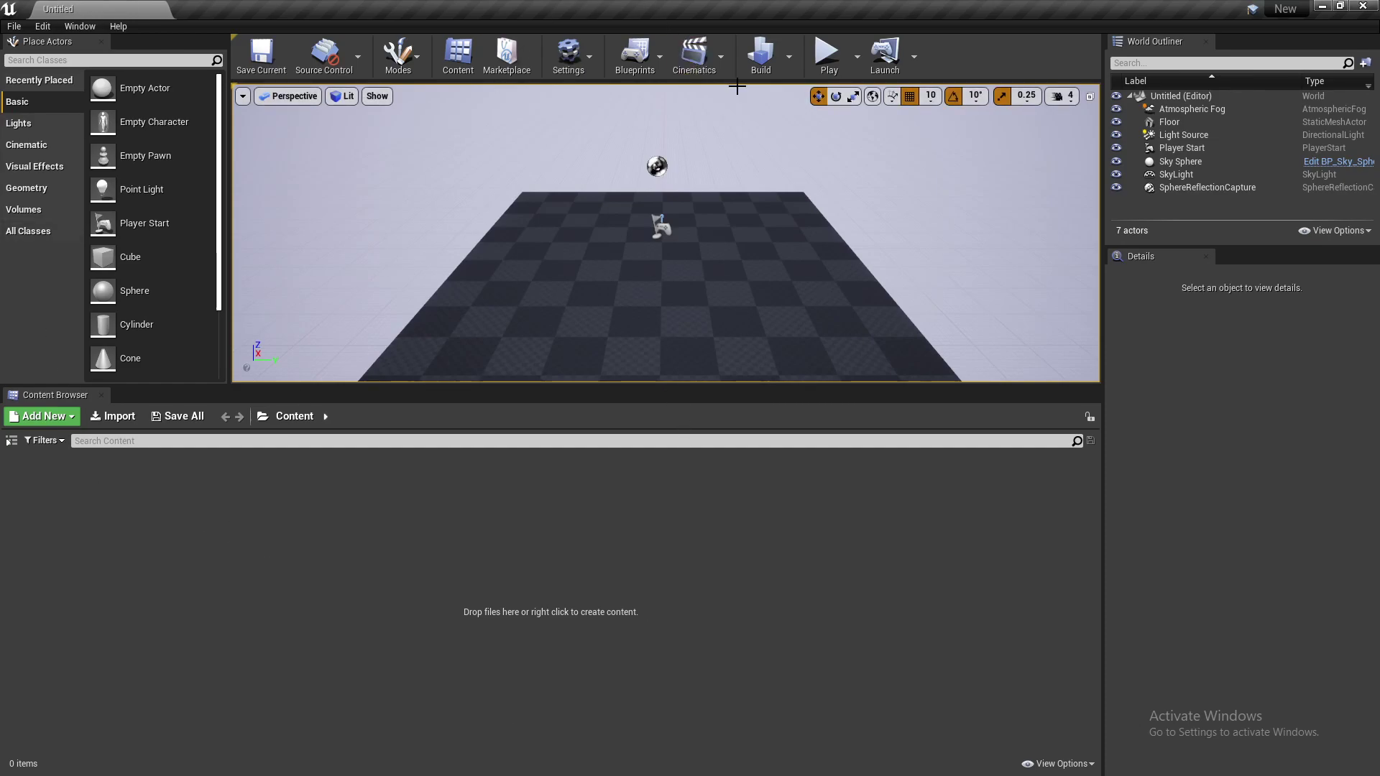
Switch to Blender and close it without saving untitled.blend
right_click(110, 495)
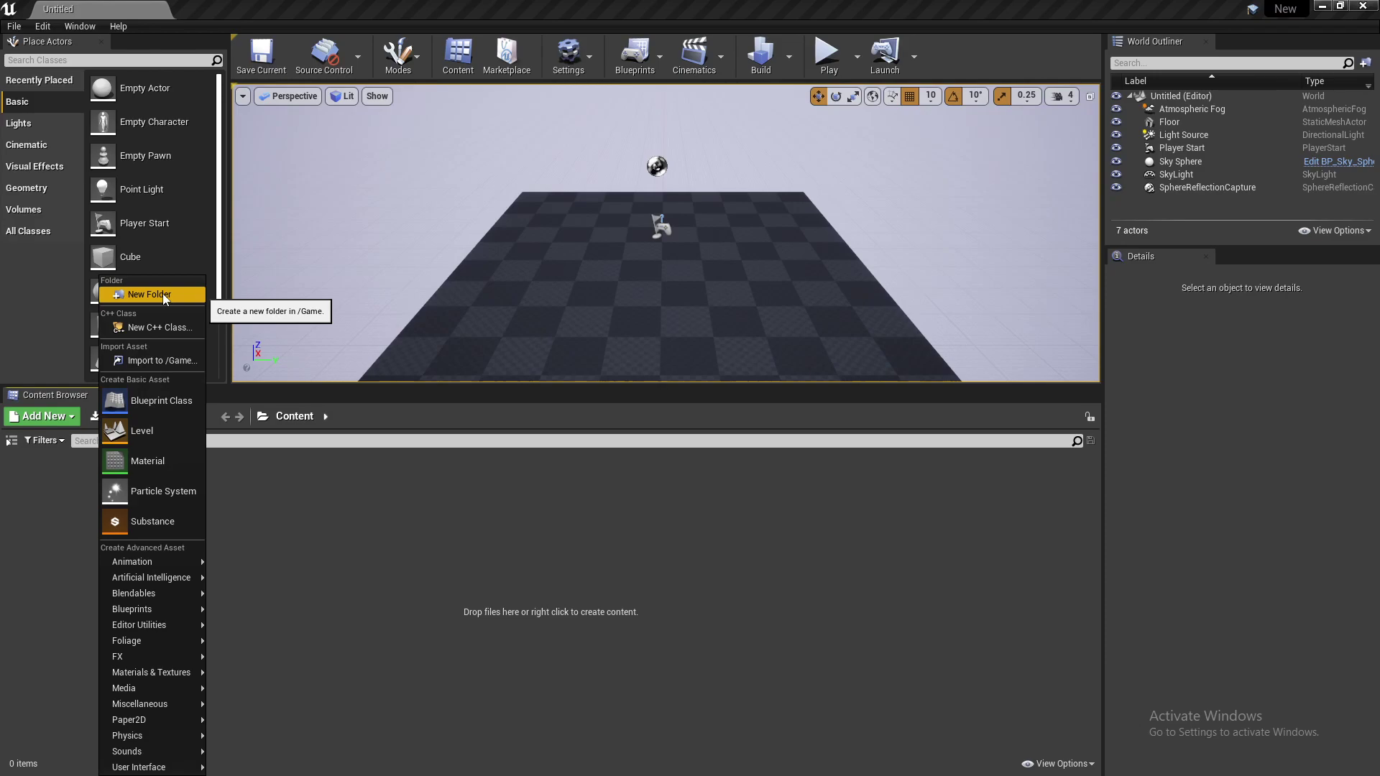
mouse_move(144, 640)
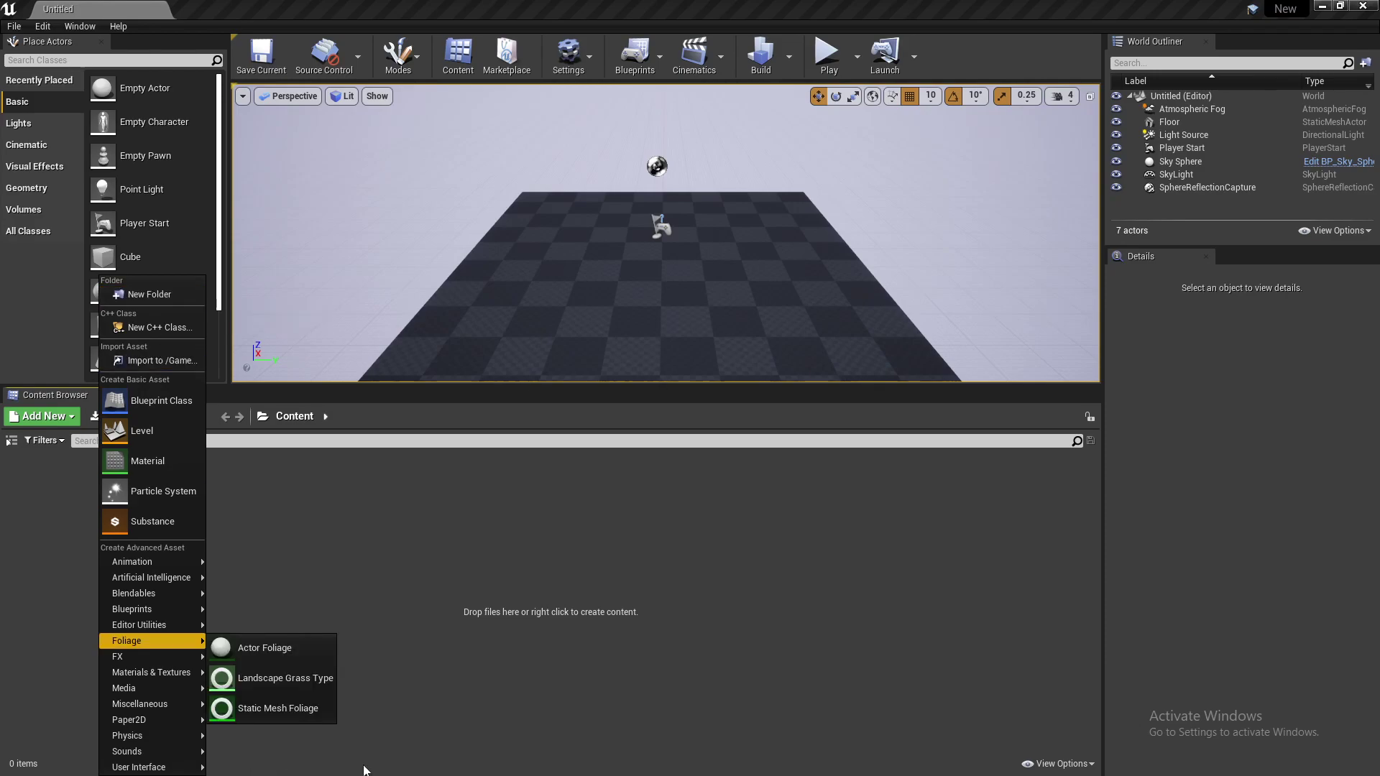
key(super)
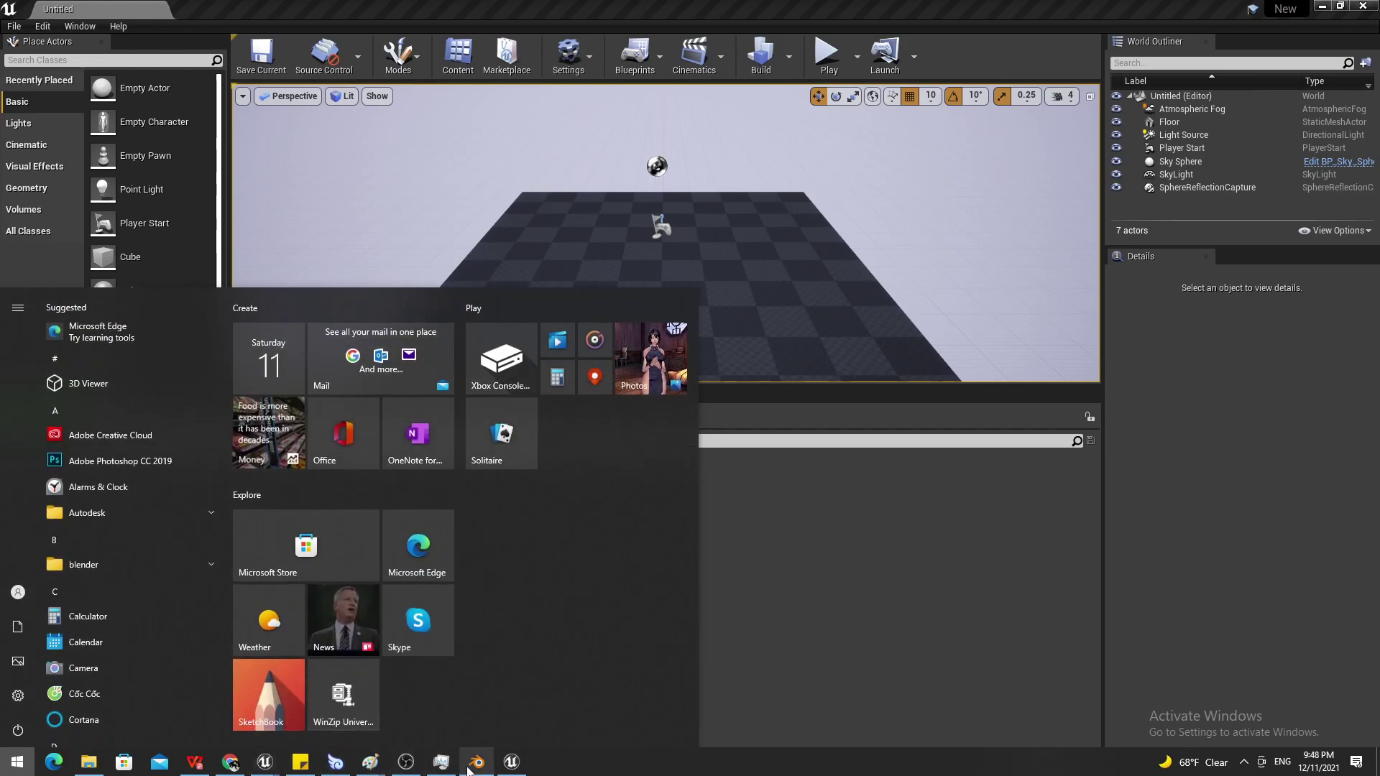
click(476, 761)
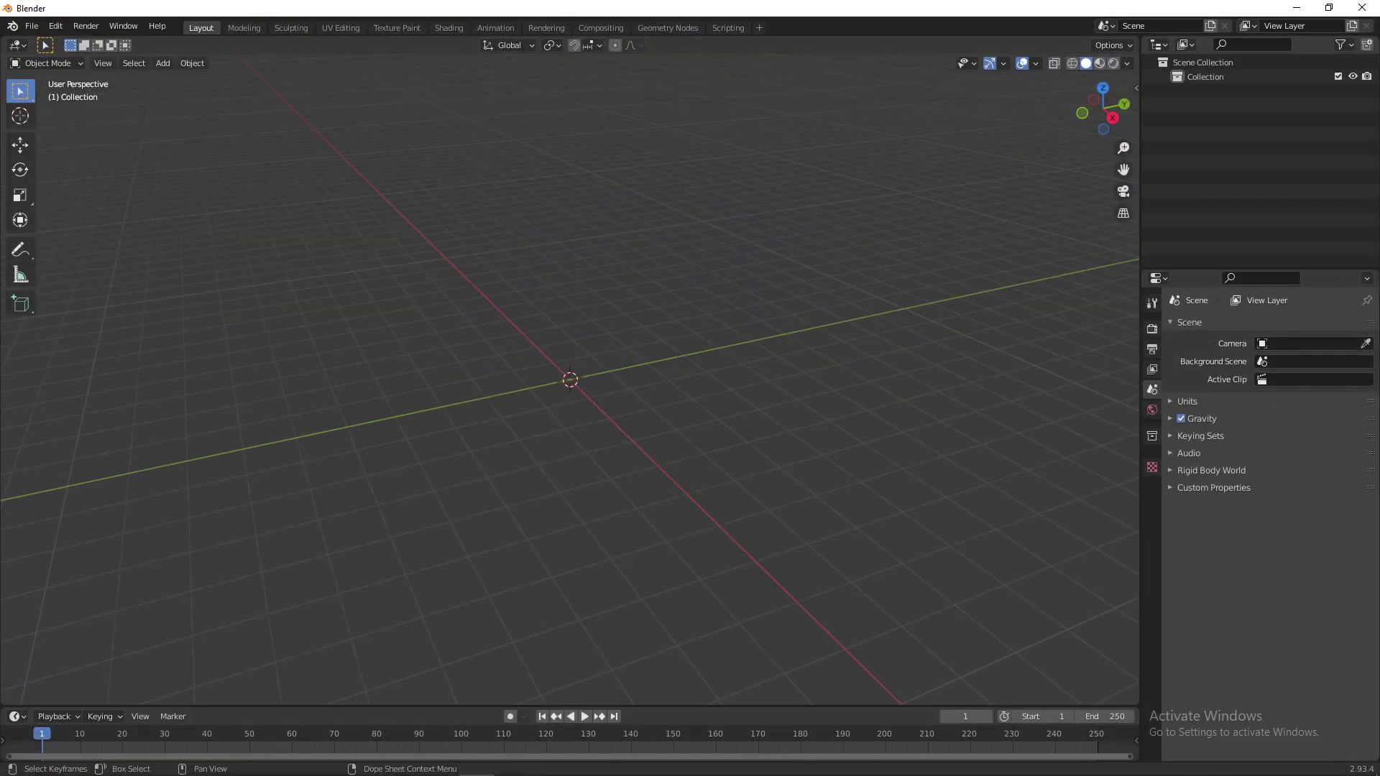
click(1361, 8)
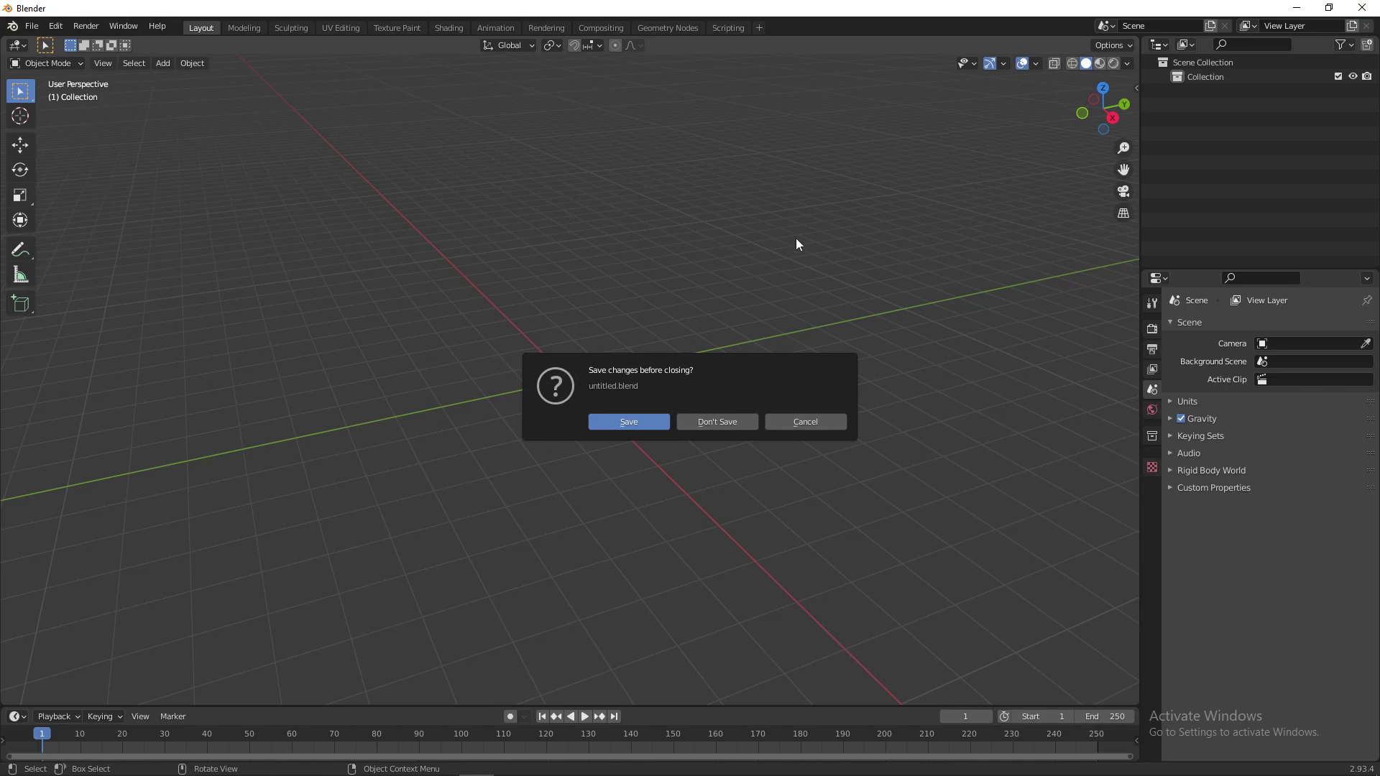
click(712, 426)
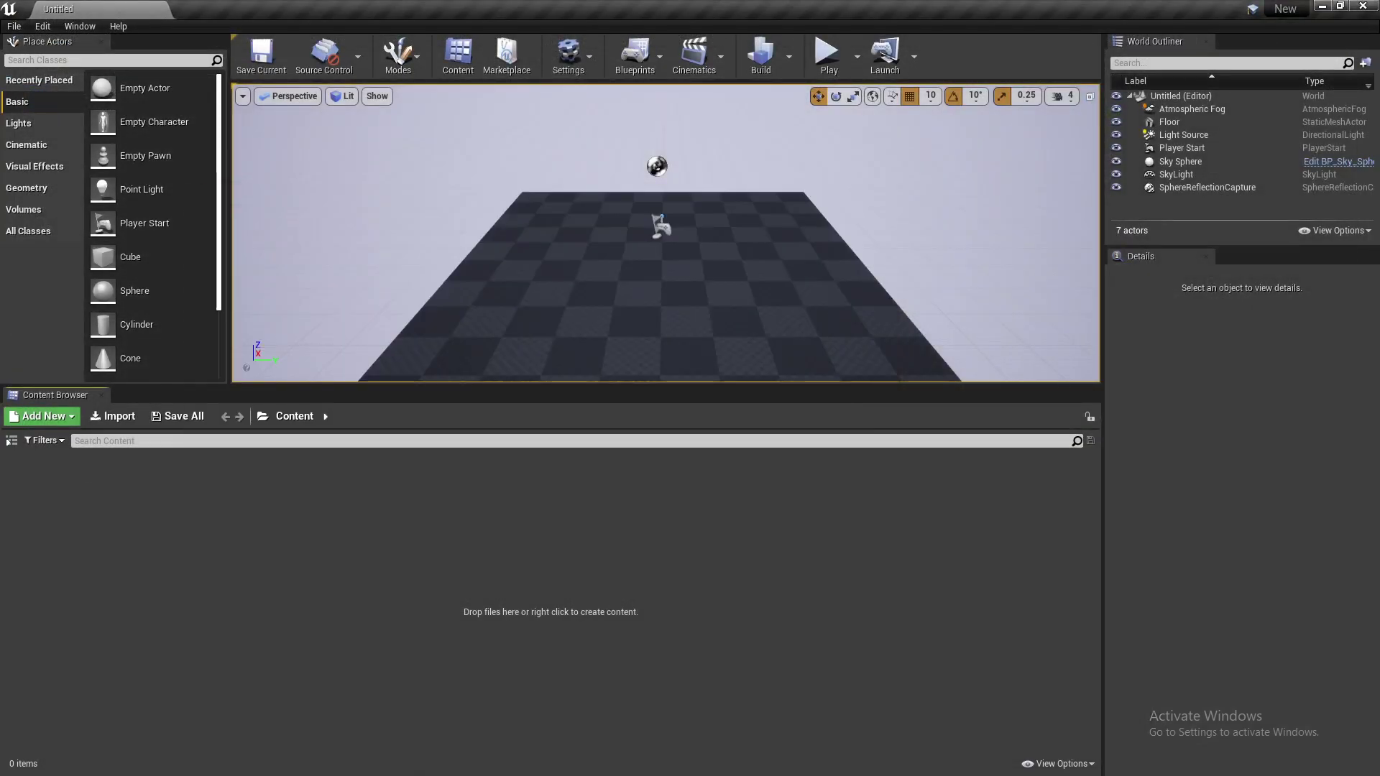
Switch to UE Viewer and examine the Game, Art, Character and Cloth folder hierarchy in its package browser
key(super)
mouse_move(265, 765)
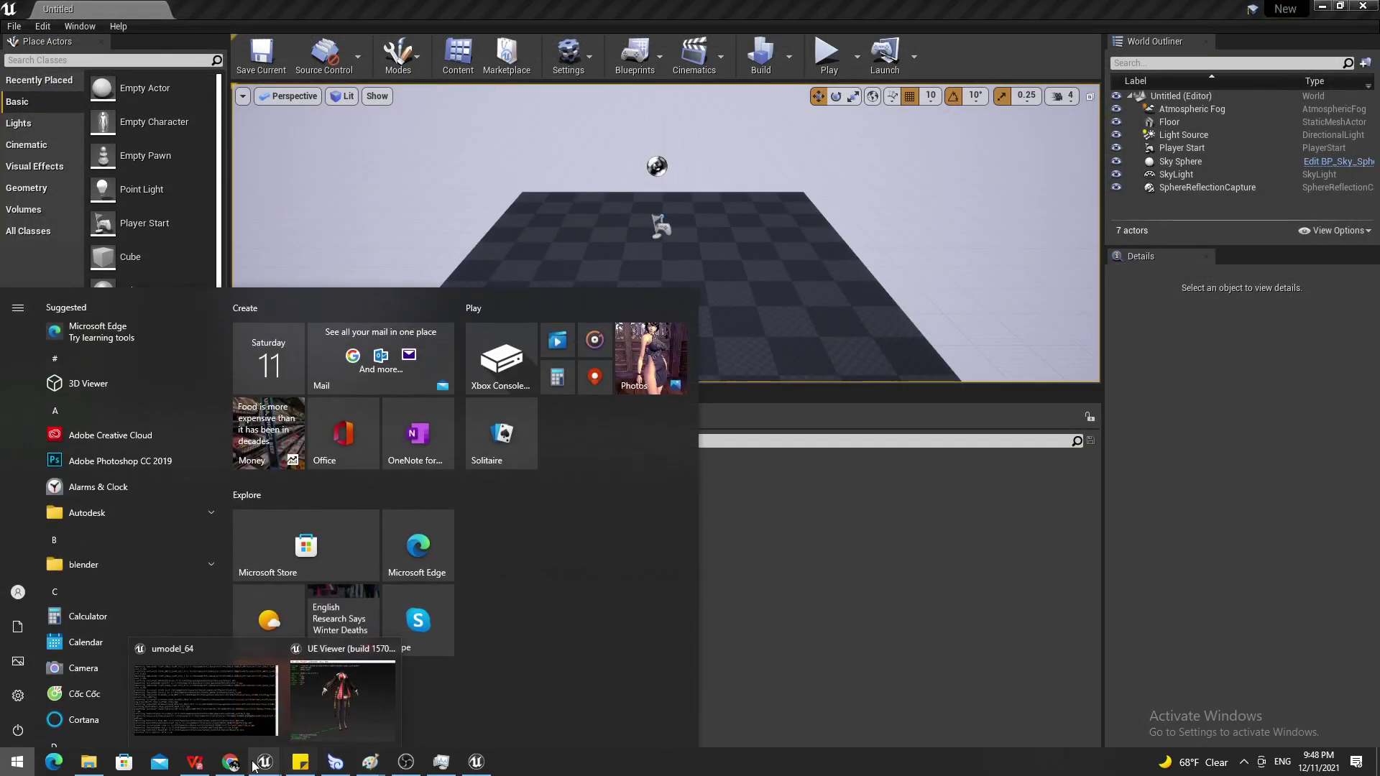
click(363, 691)
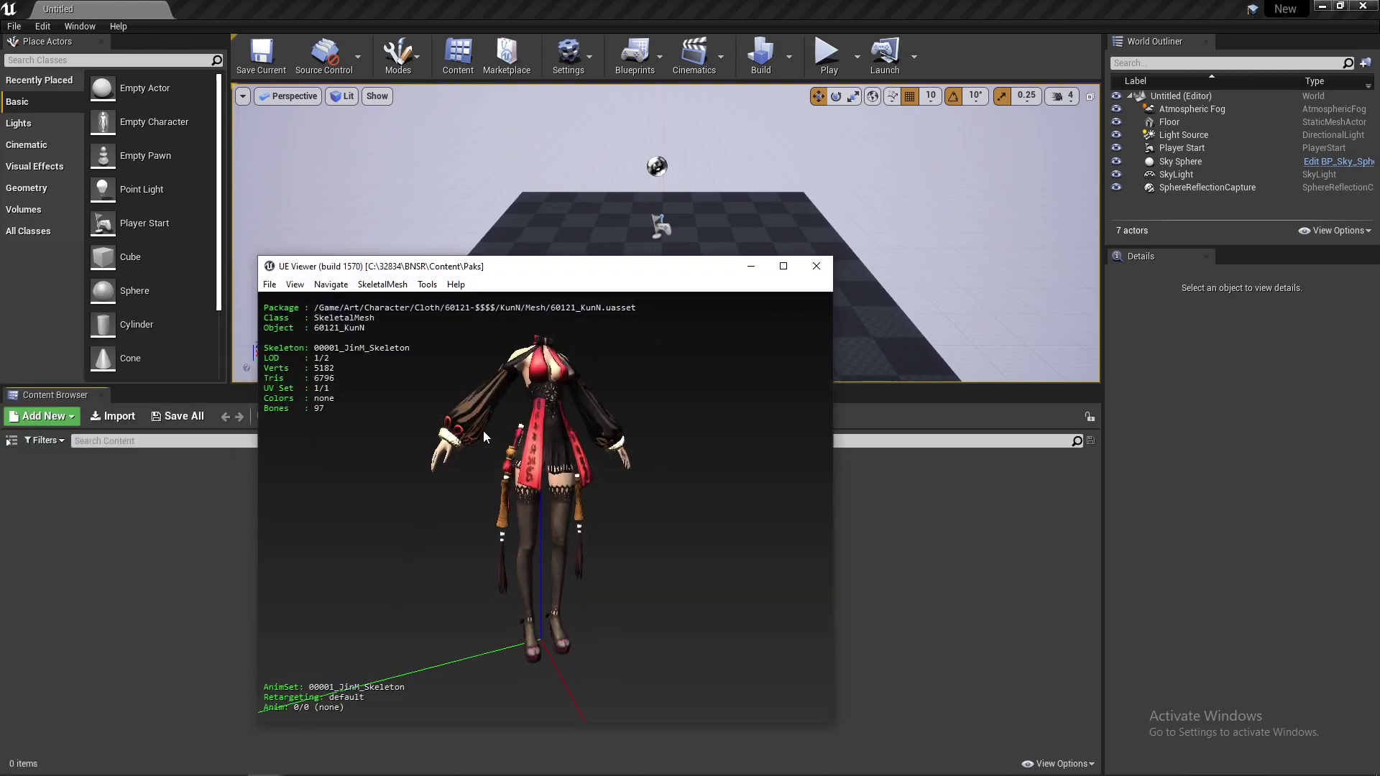
key(o)
scroll(302, 373, up, 3)
drag(378, 484, 372, 287)
click(222, 413)
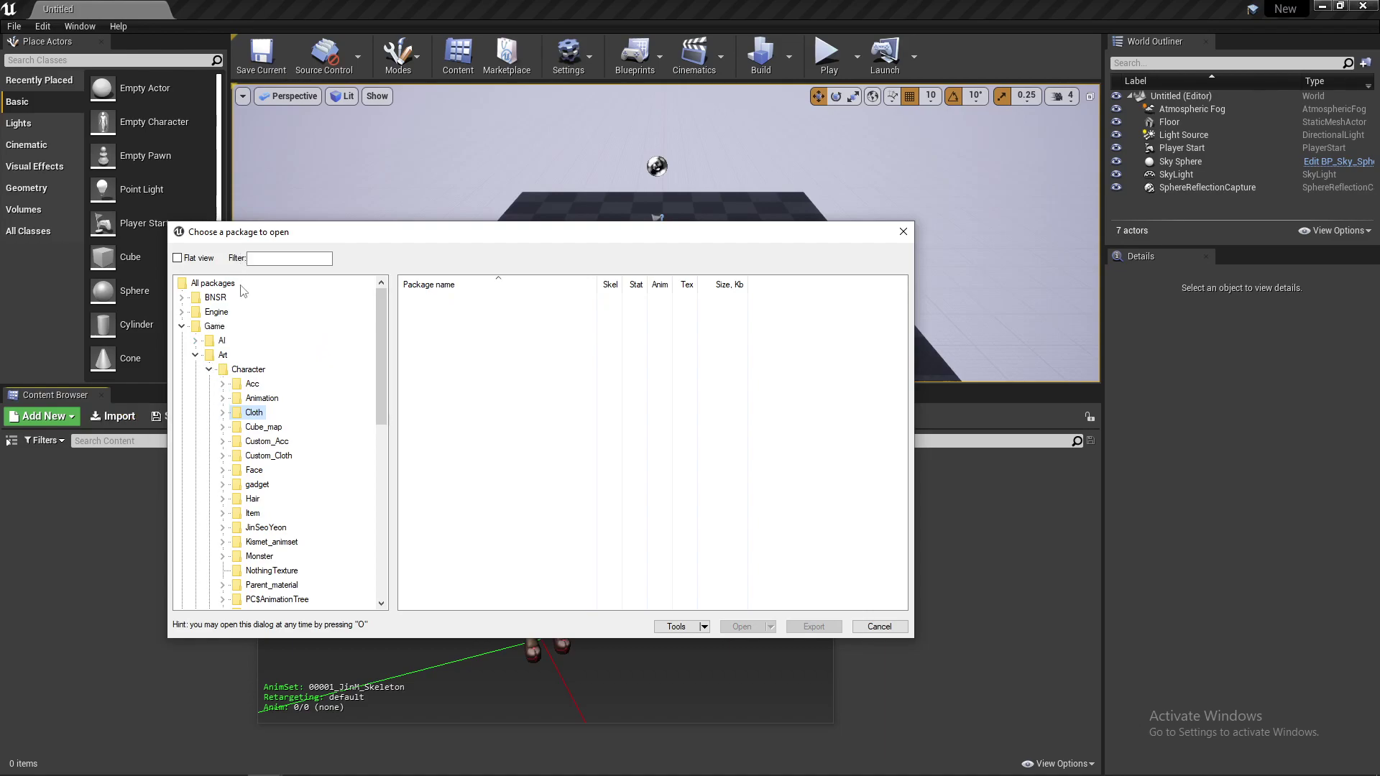
click(213, 329)
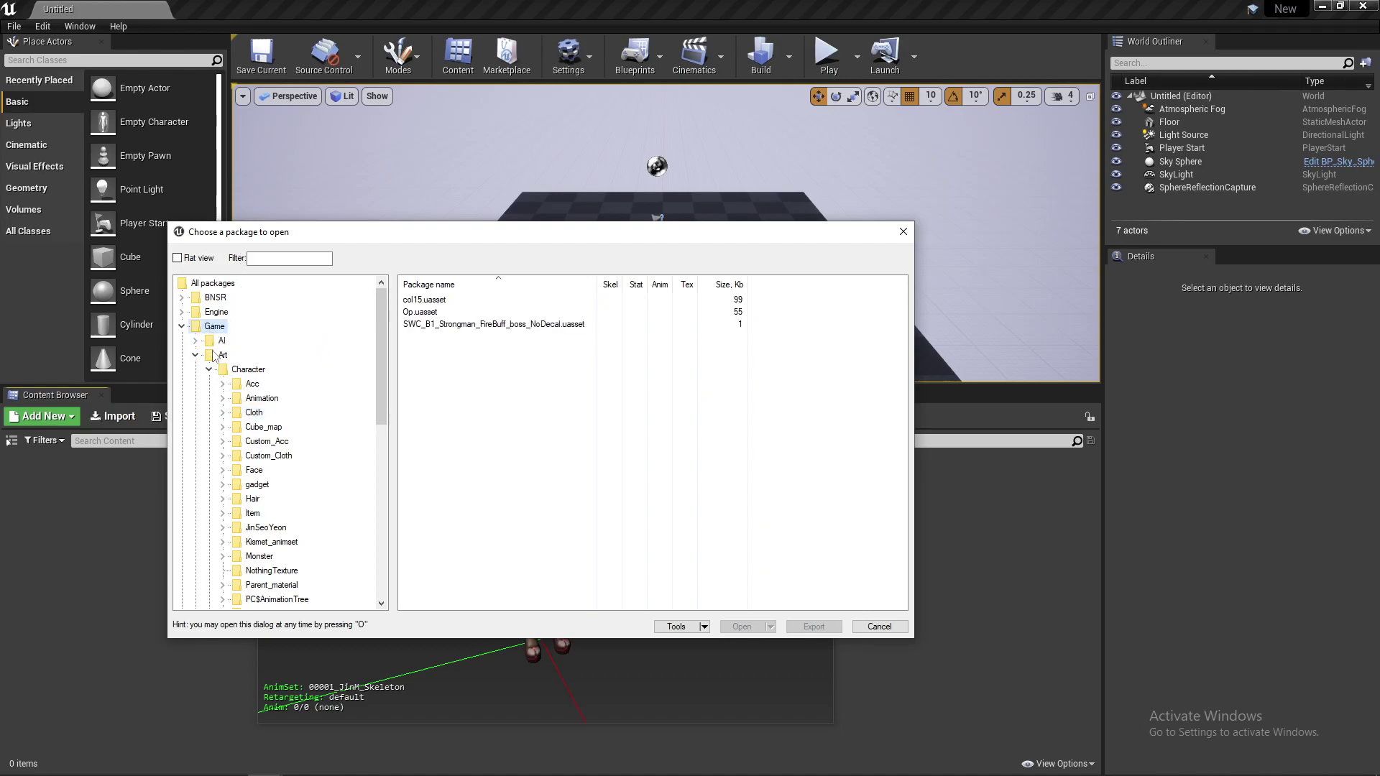
click(215, 356)
click(246, 371)
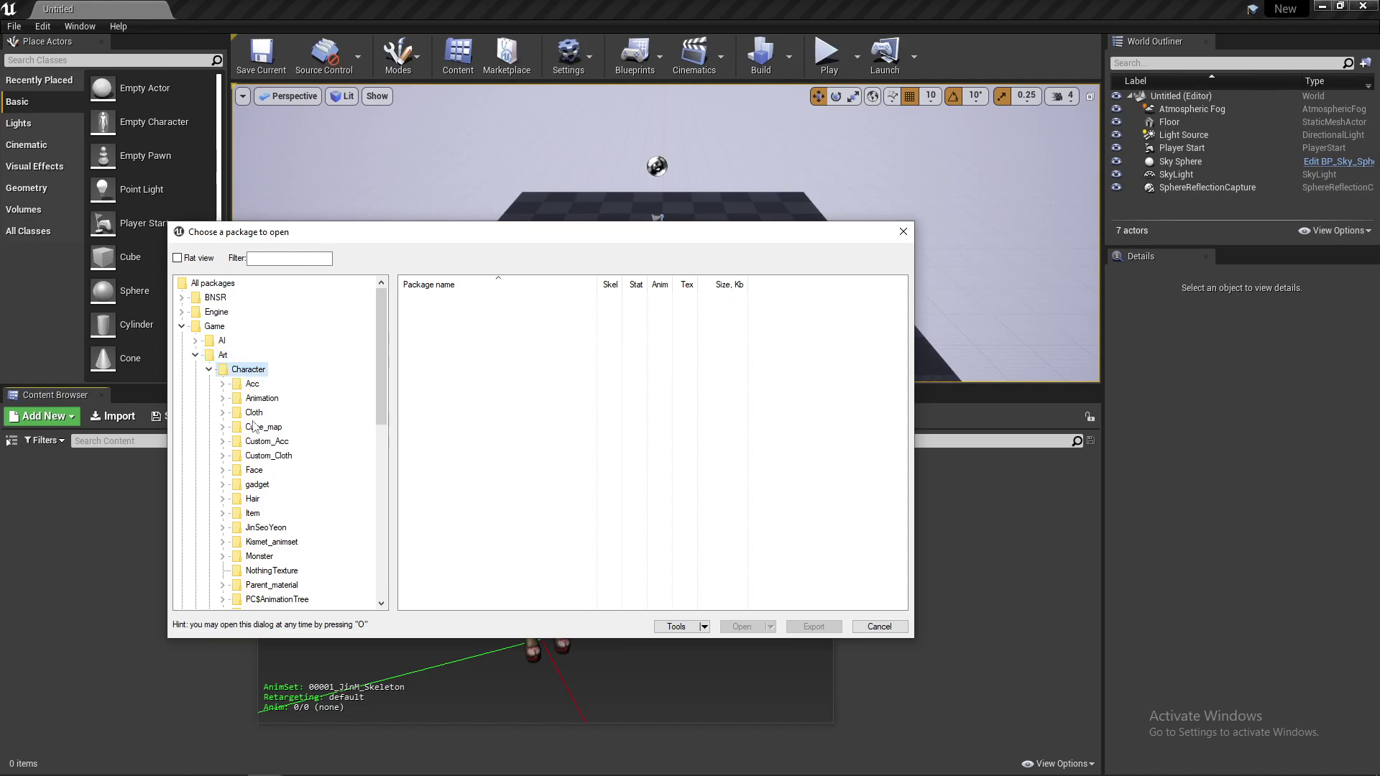
click(251, 385)
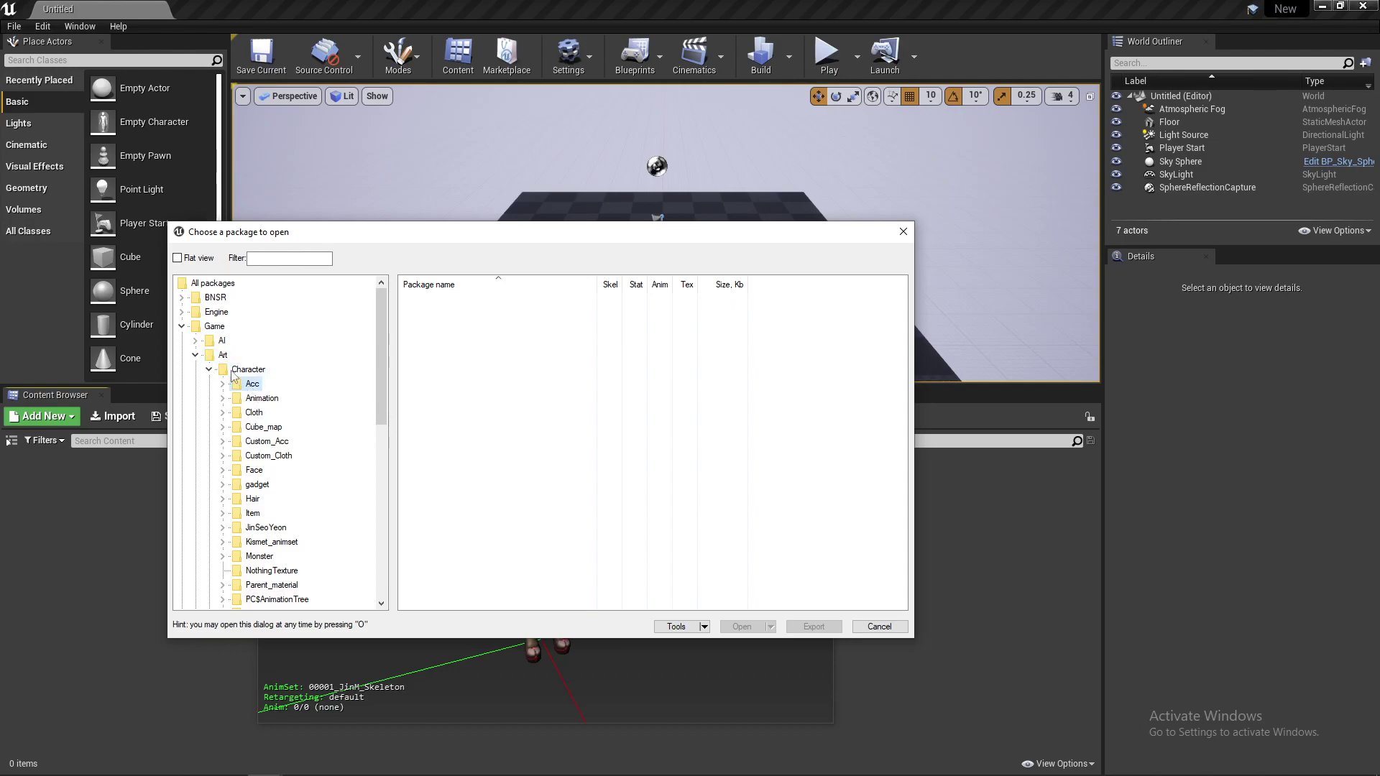
click(252, 412)
click(223, 327)
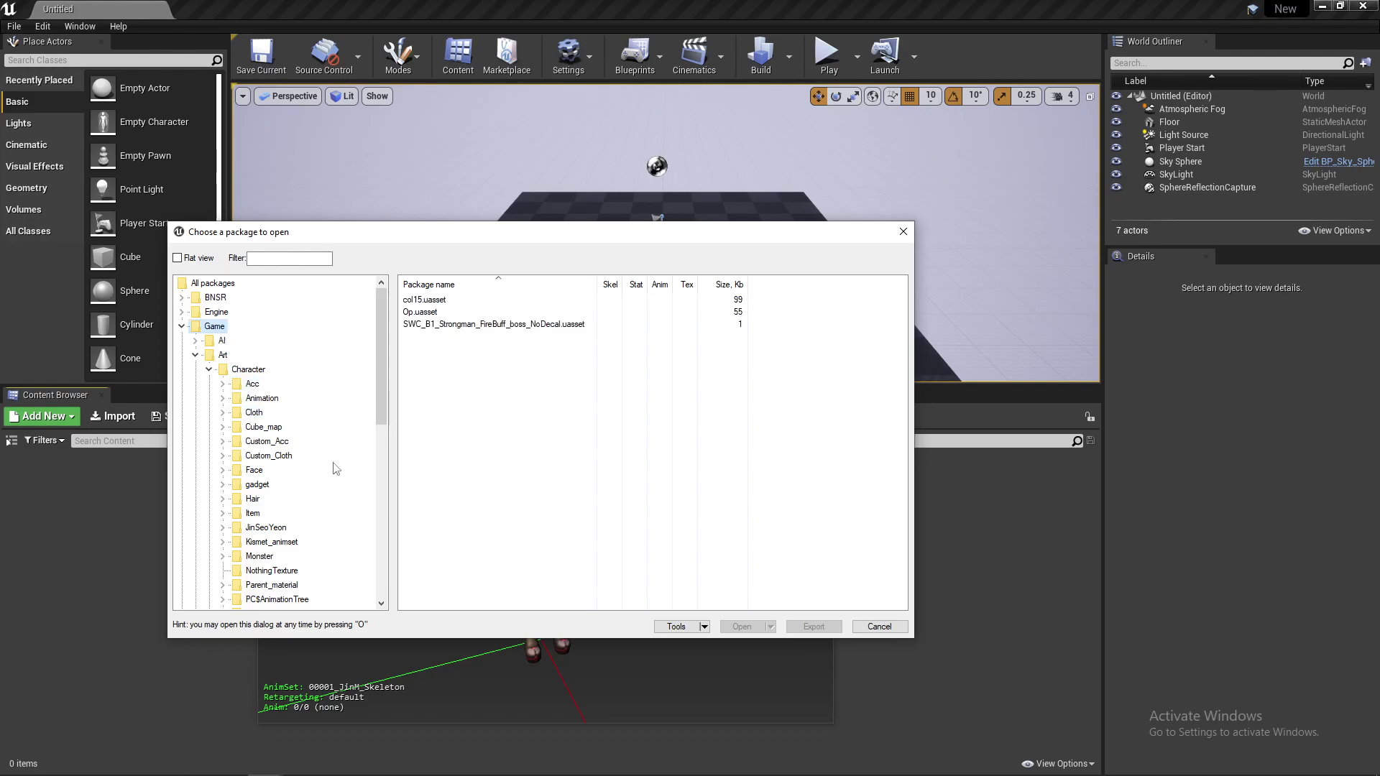
Launch a second Unreal Engine instance and create a folder named Art in the New project's Content folder
click(1378, 770)
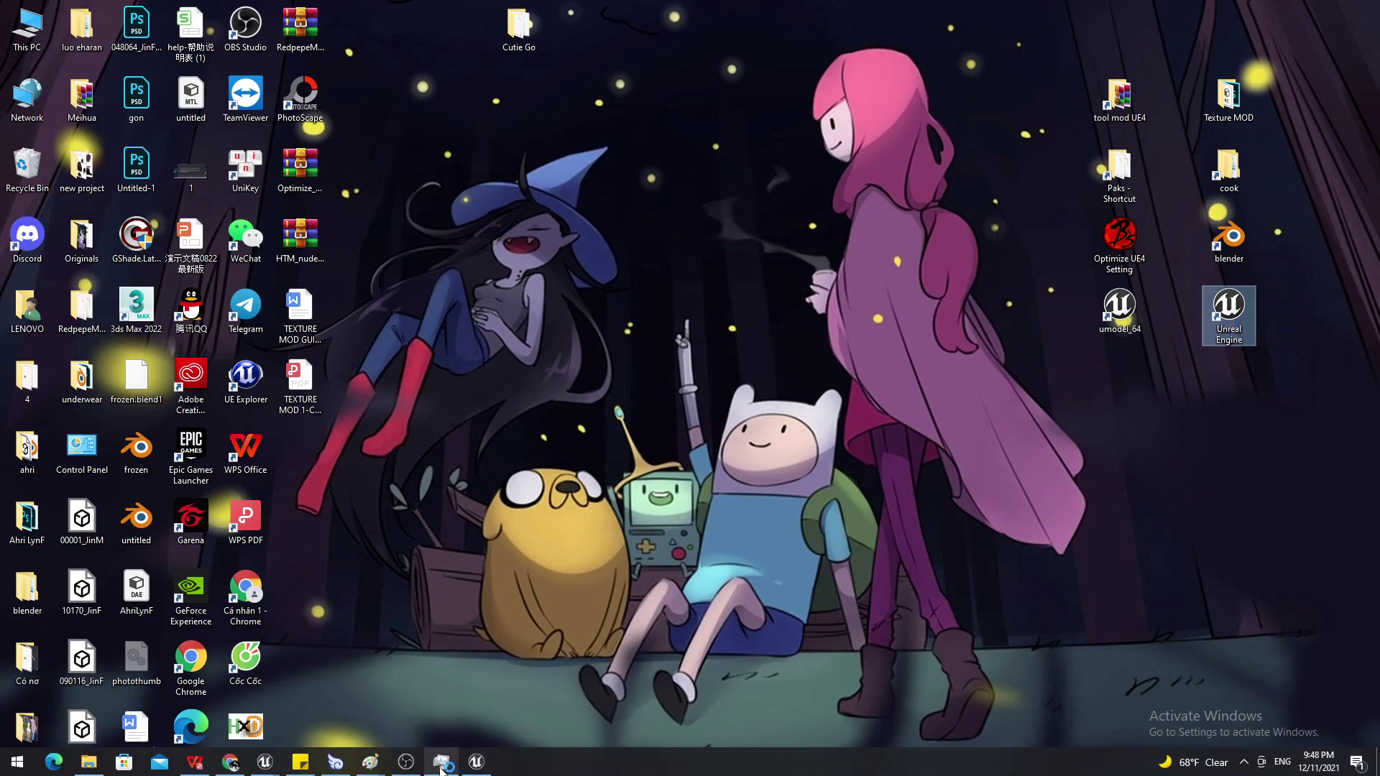
click(475, 764)
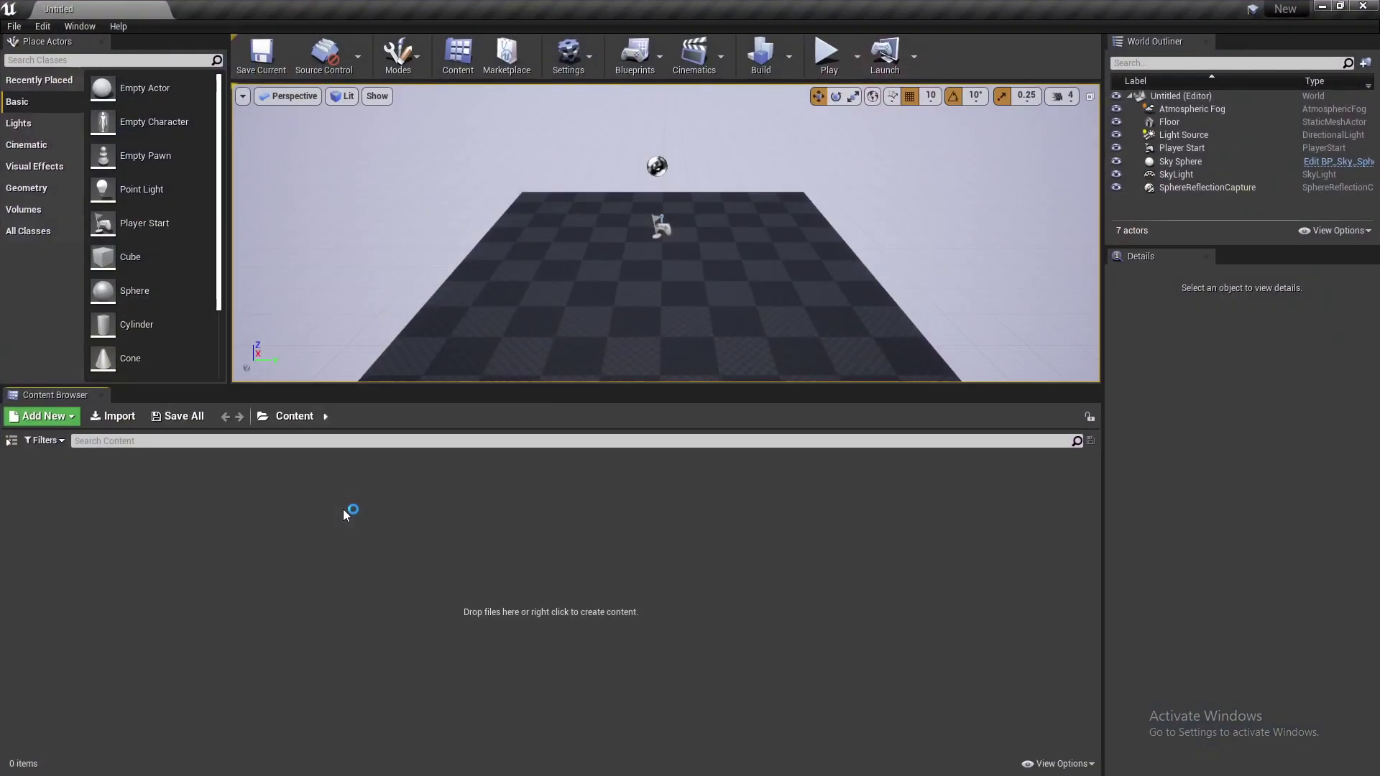
right_click(345, 514)
click(364, 24)
key(BackSpace)
text(A)
key(Return)
key(Return)
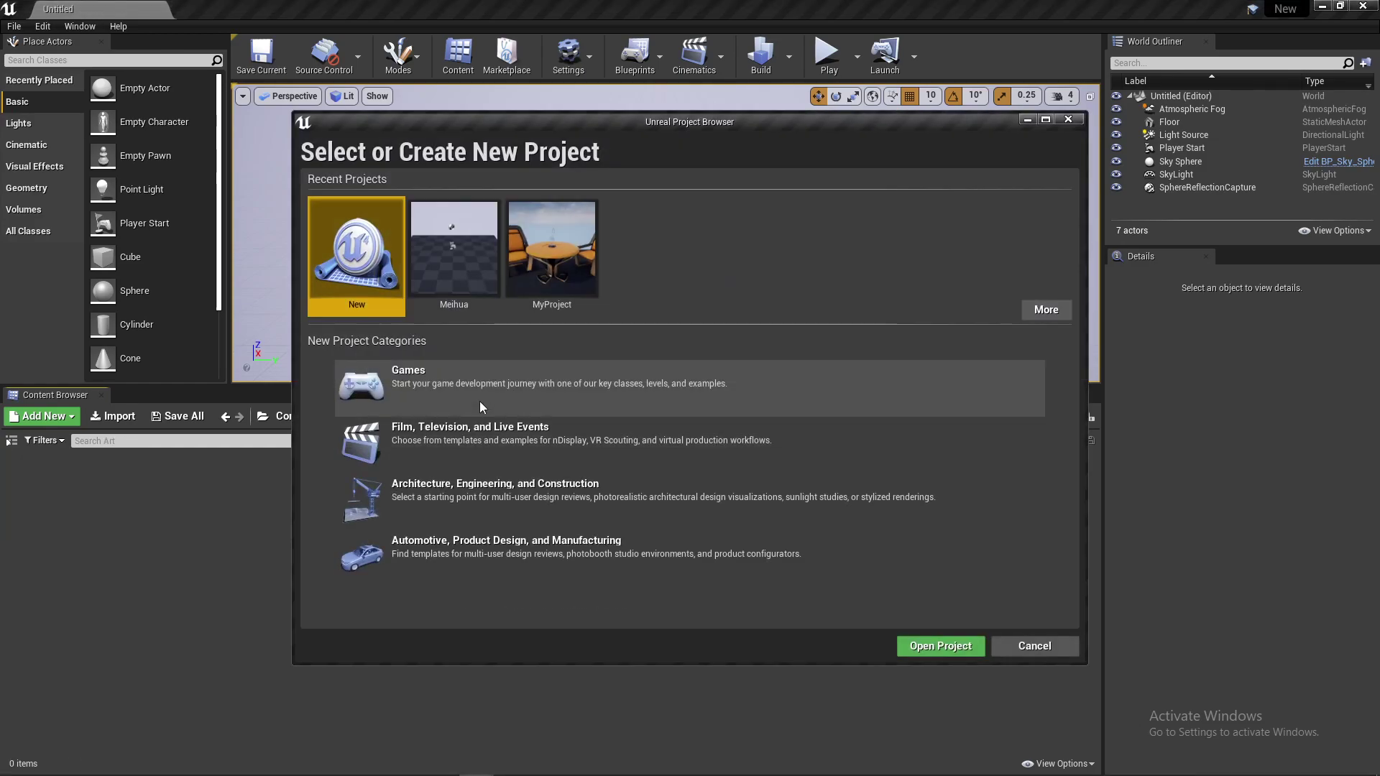
Open the recent Meihua project in the second Unreal Engine instance and return to the New project's editor
click(465, 260)
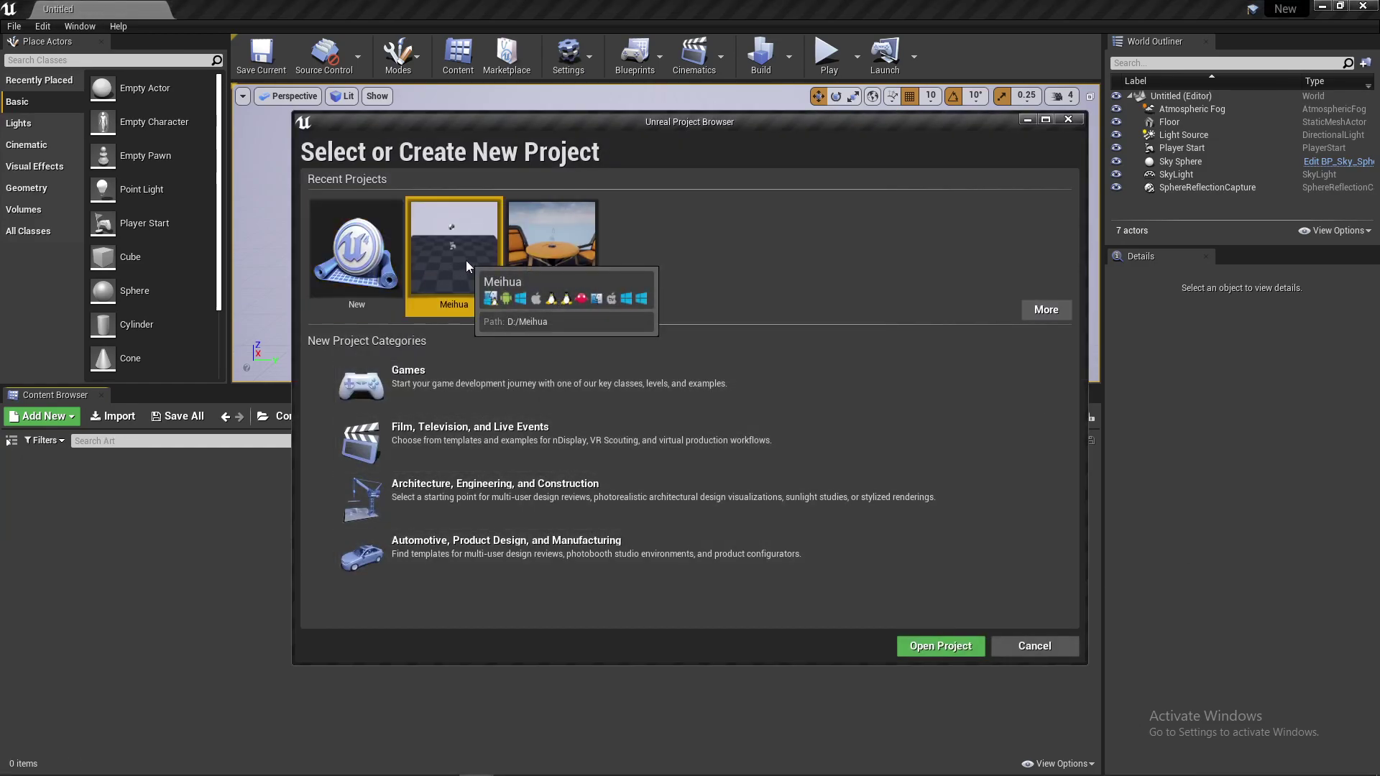
double_click(465, 260)
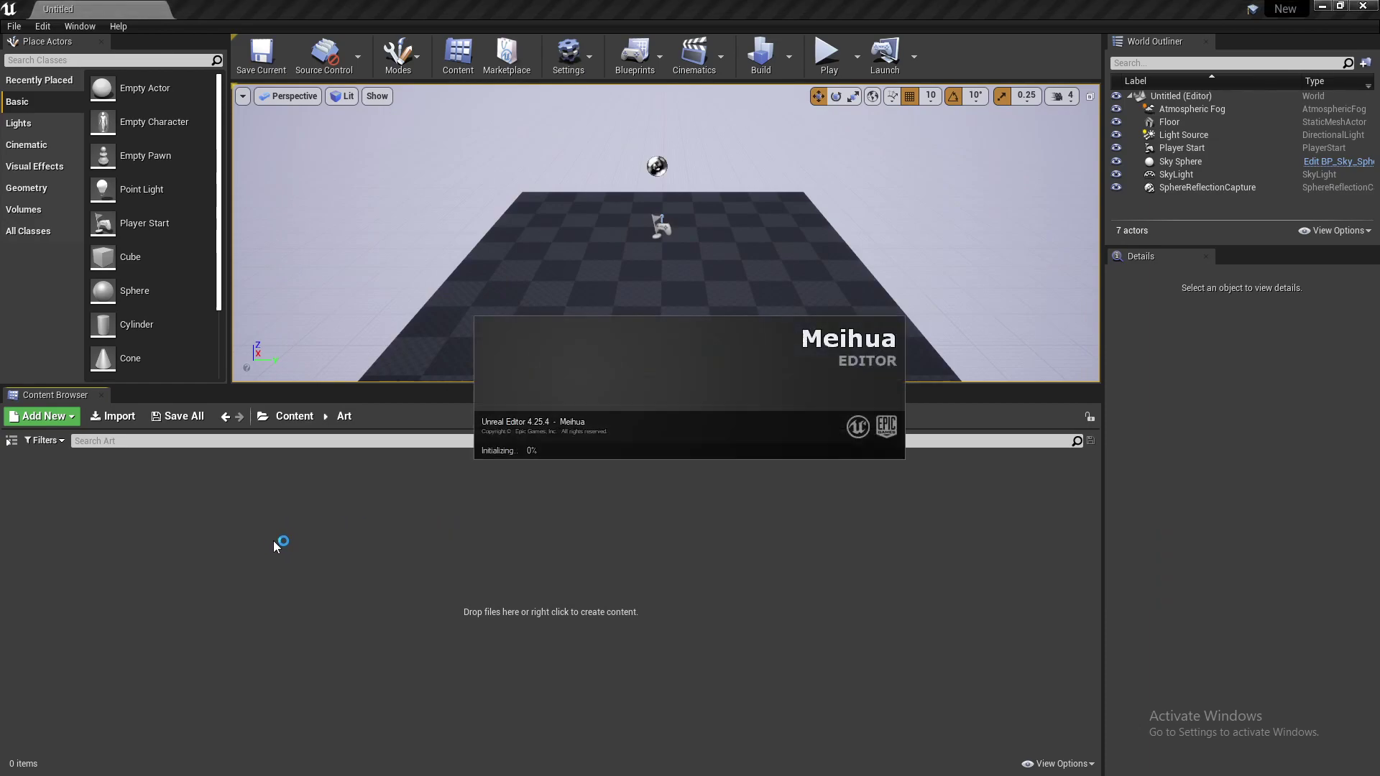
right_click(115, 489)
click(45, 488)
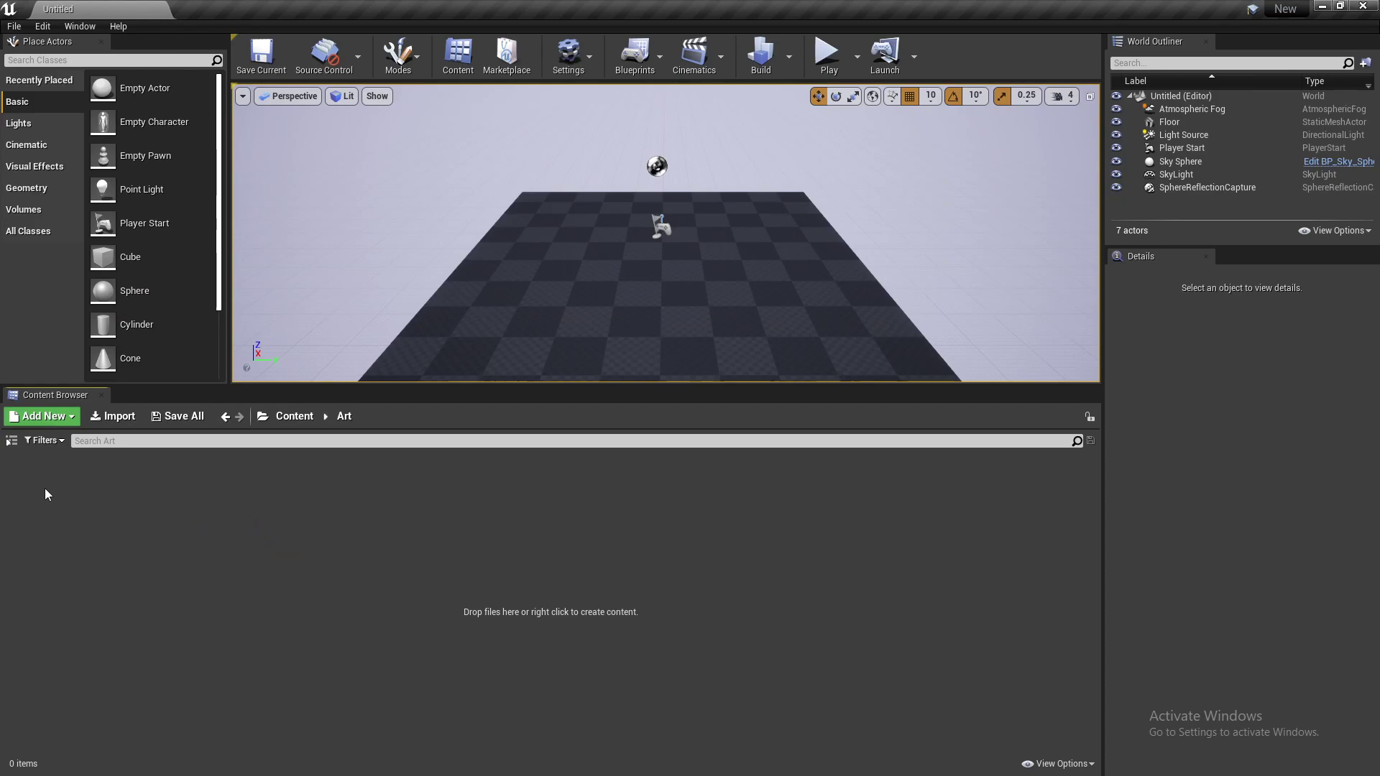
Show the folder tree in the Content Browser and open the Art folder
click(11, 441)
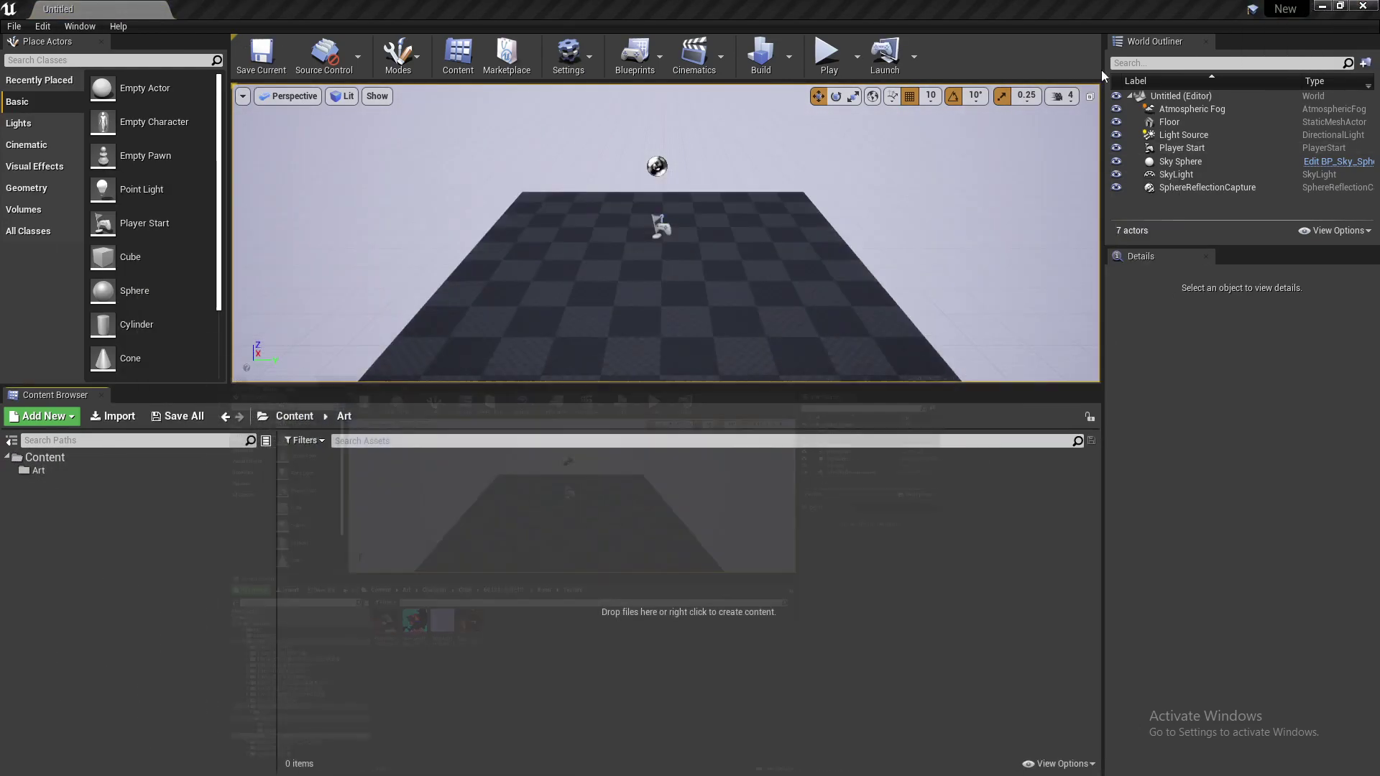
click(52, 464)
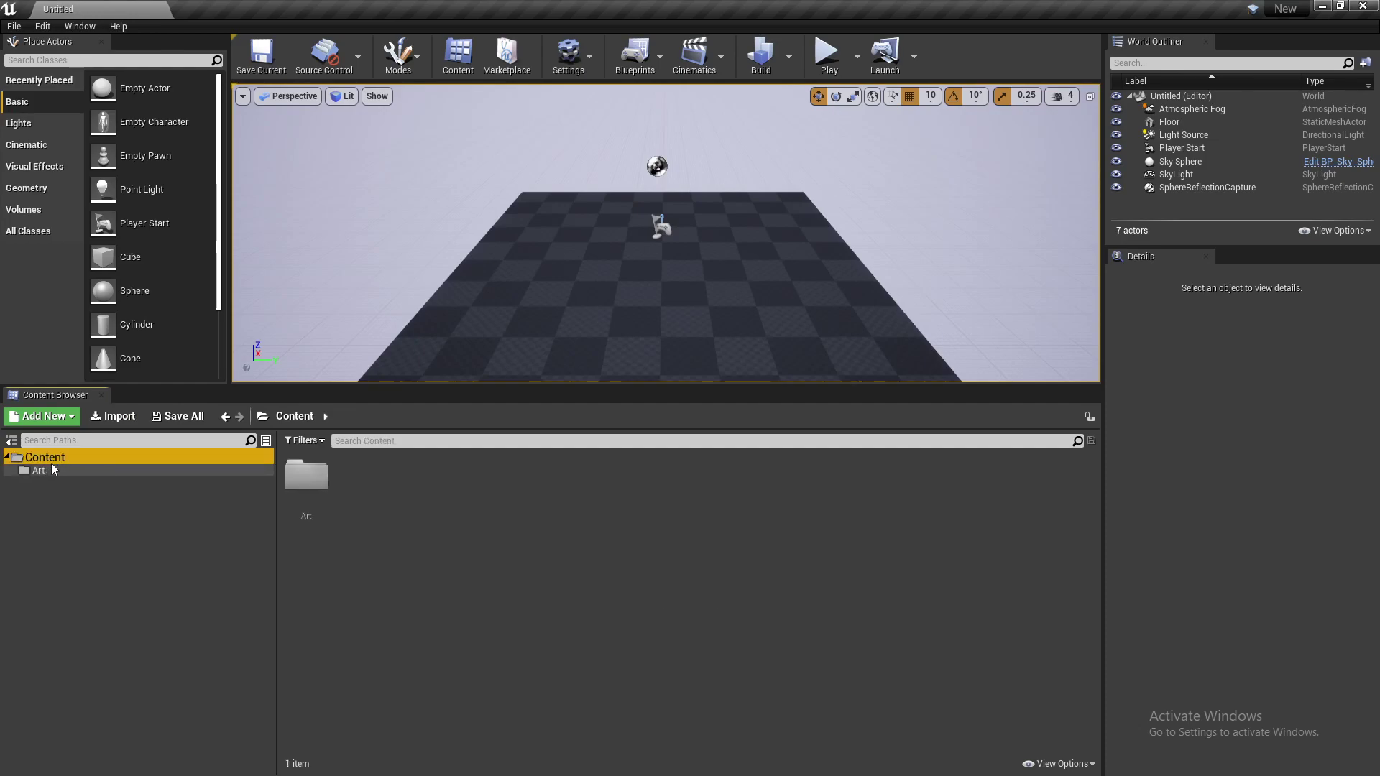
click(16, 446)
click(16, 446)
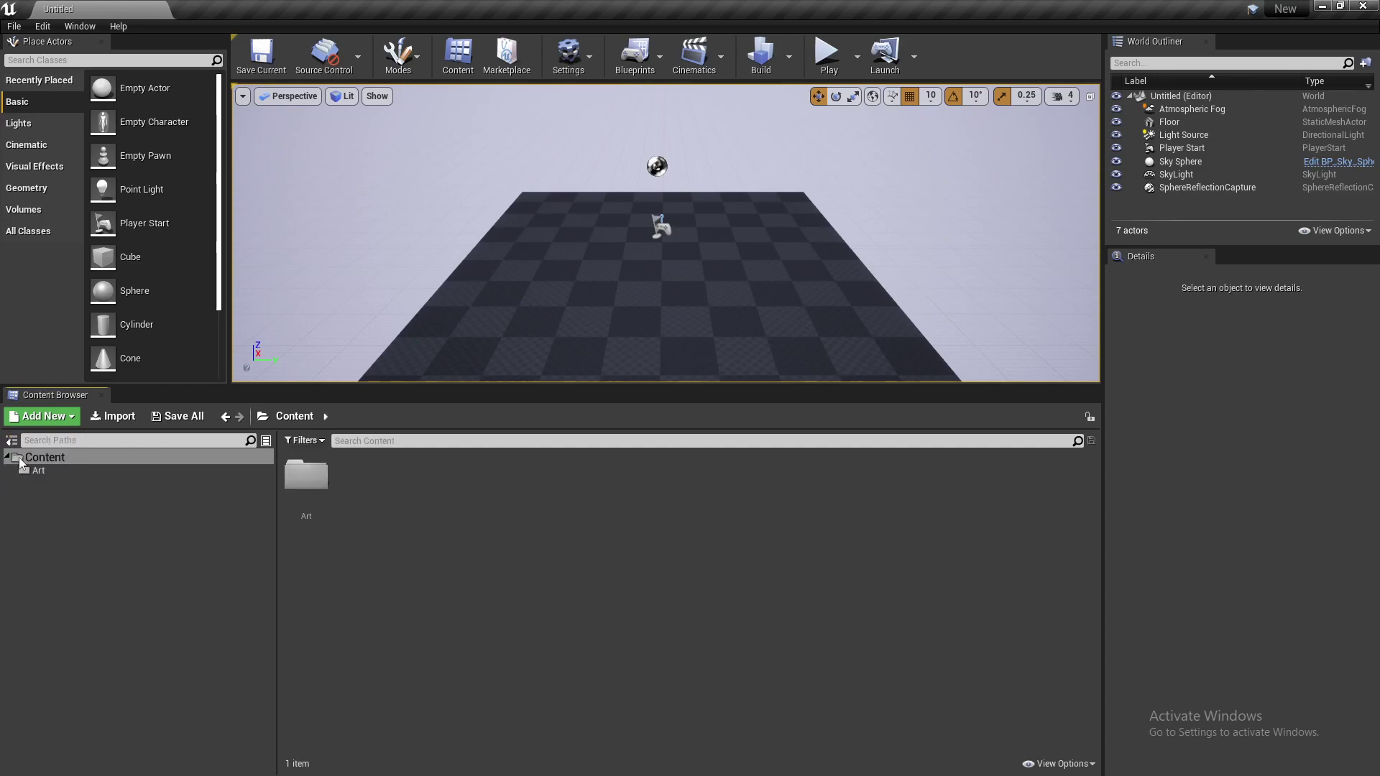
click(28, 471)
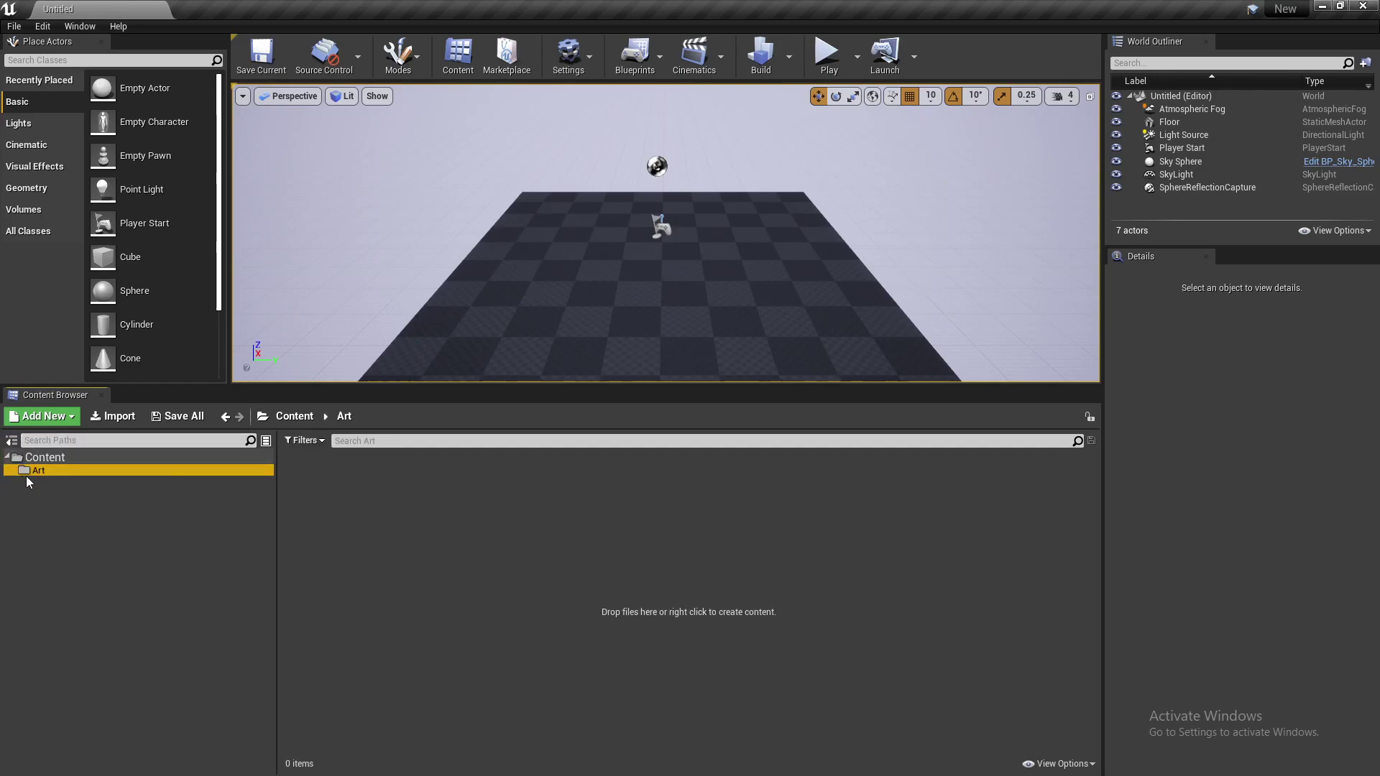
Create a folder named Character inside Art, checking the folder hierarchy against UE Viewer's package browser
right_click(361, 502)
click(397, 295)
key(alt+Tab)
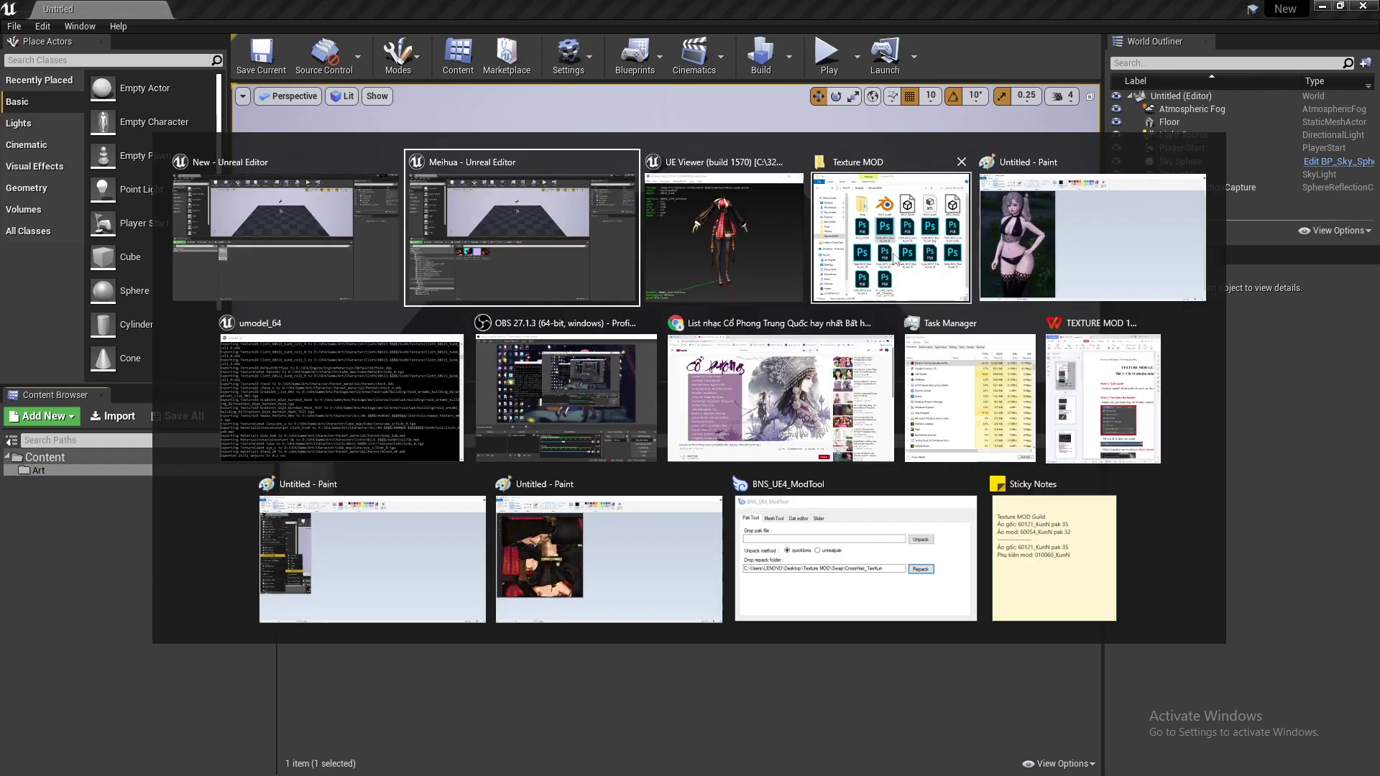
click(766, 252)
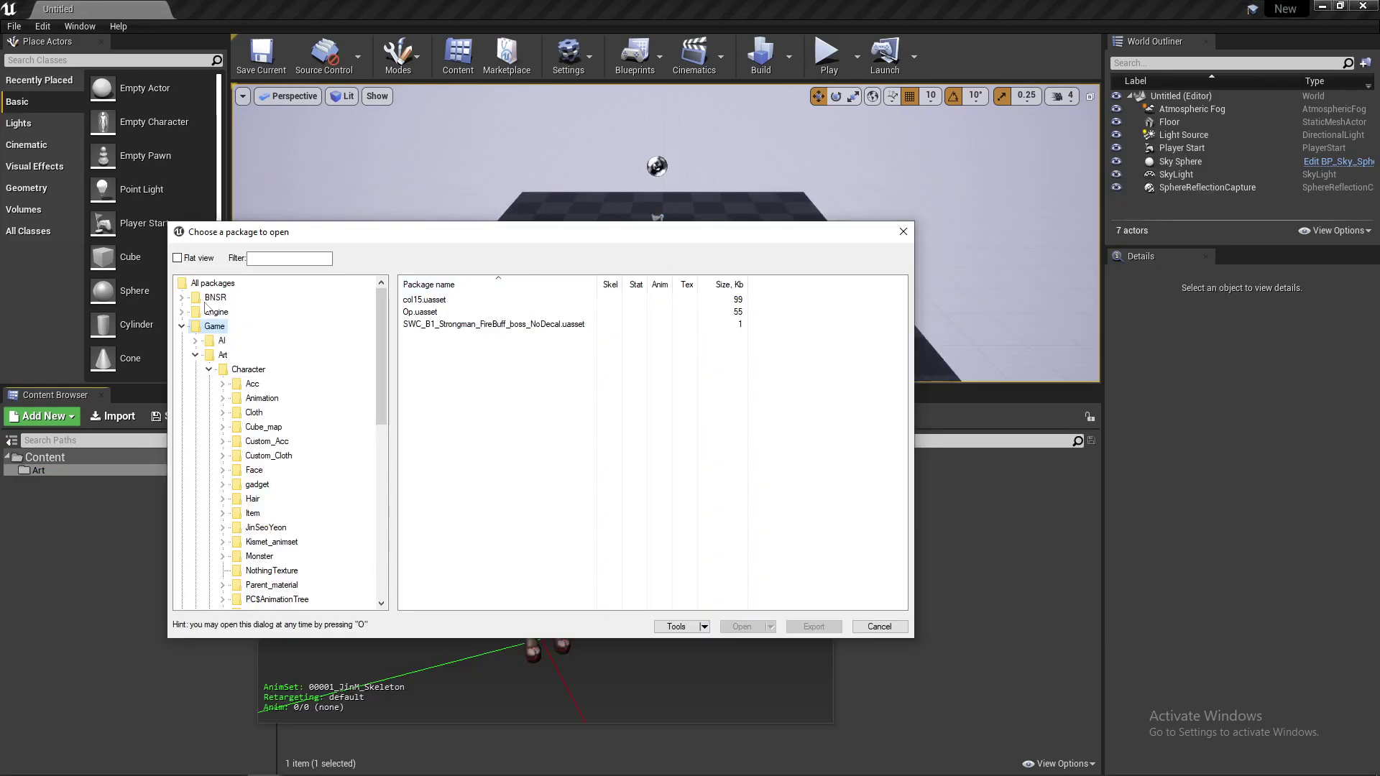
click(209, 356)
click(248, 369)
click(986, 719)
click(310, 521)
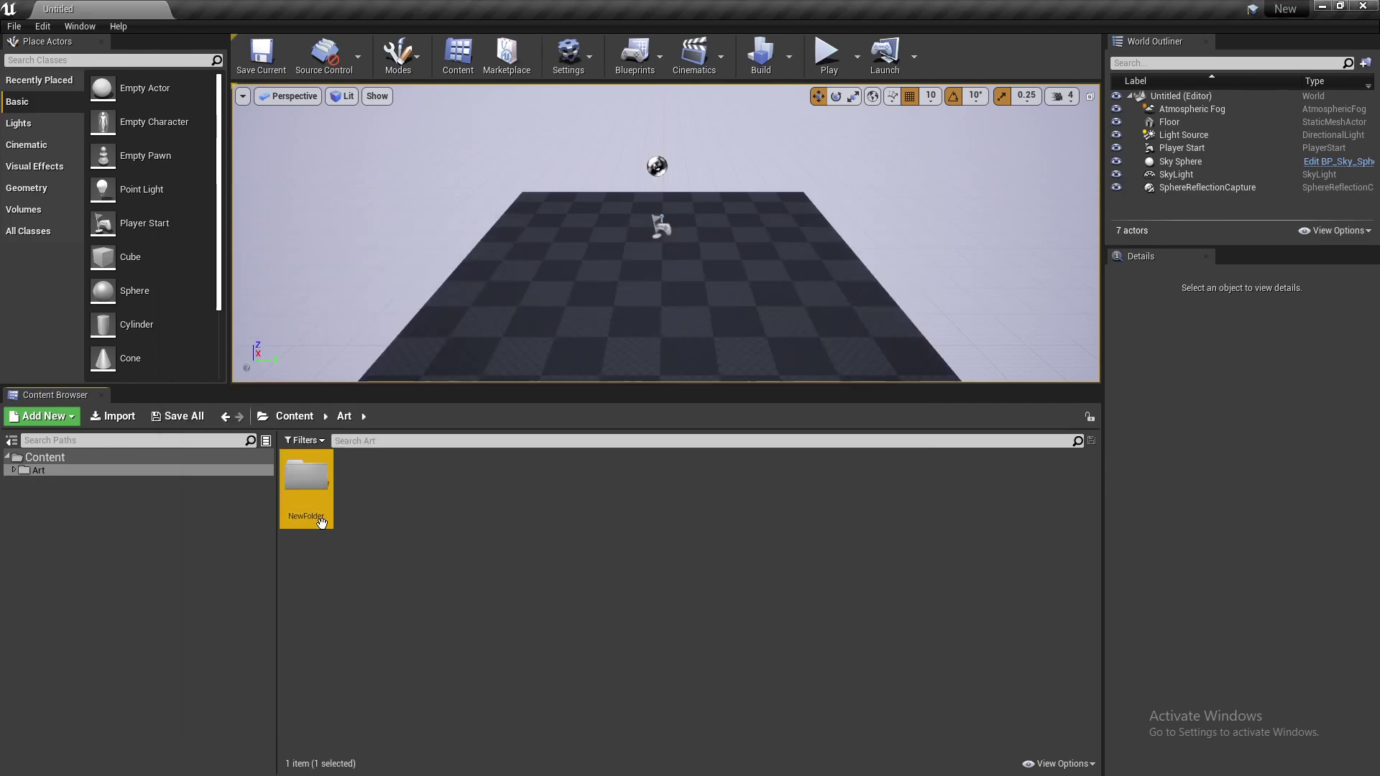
key(F2)
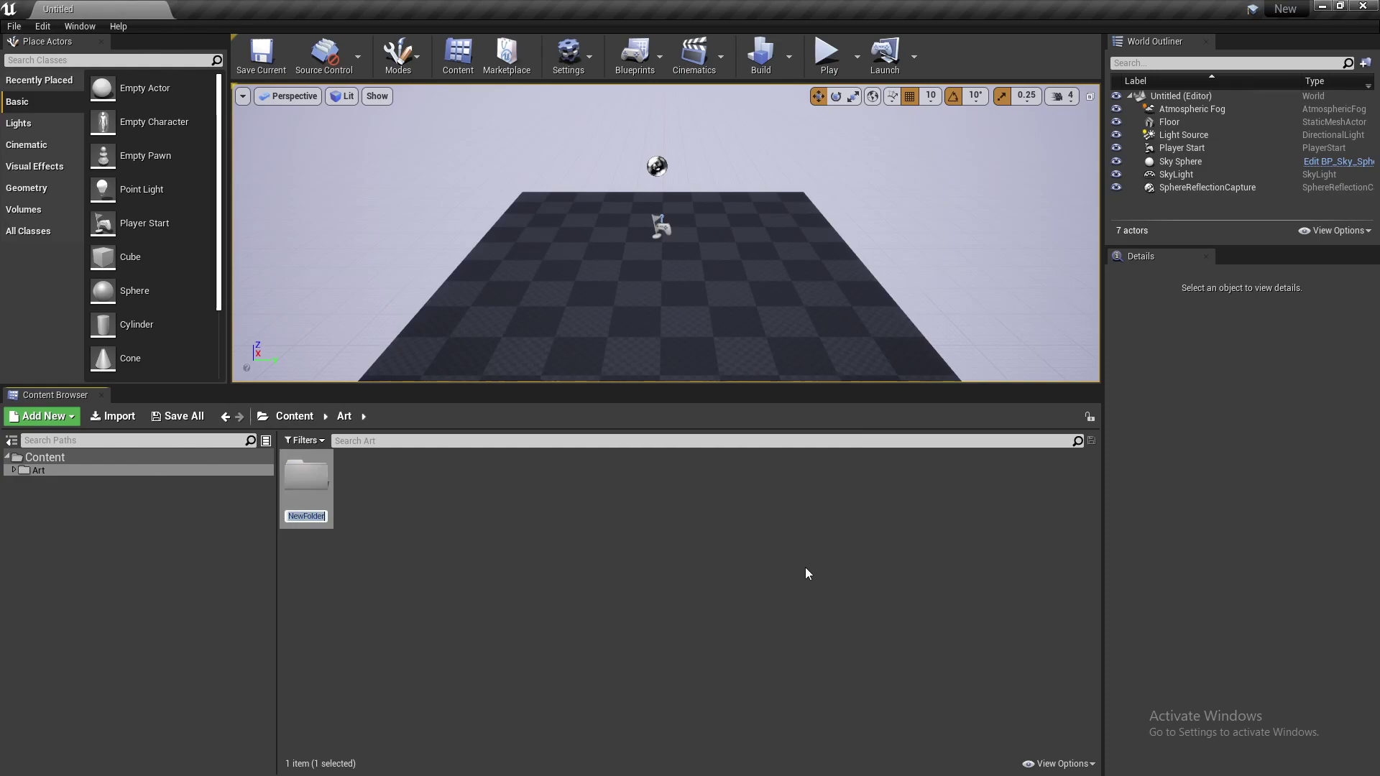
text(Character)
key(Return)
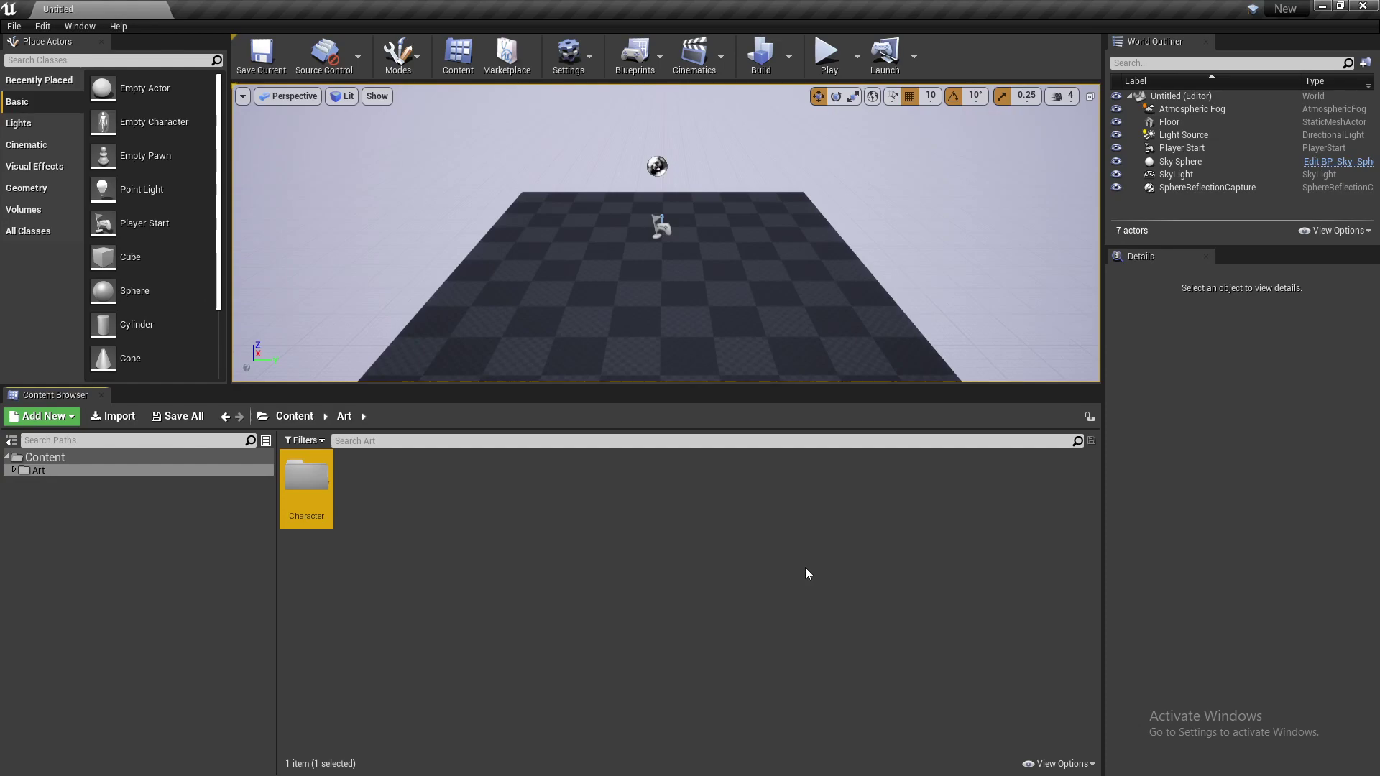
Create a folder named Cloth inside Character and open it, checking the folder name against UE Viewer's package tree
double_click(302, 478)
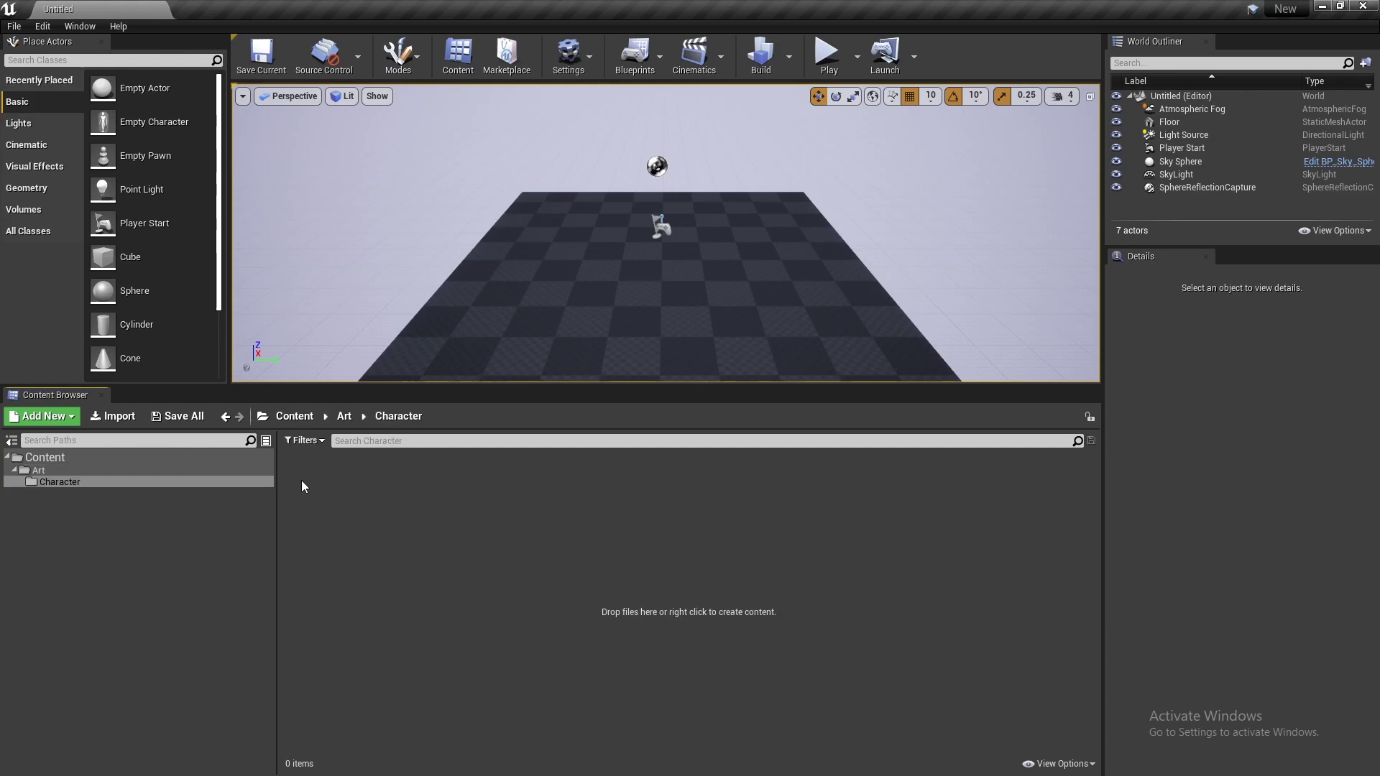
key(alt+Tab)
click(253, 386)
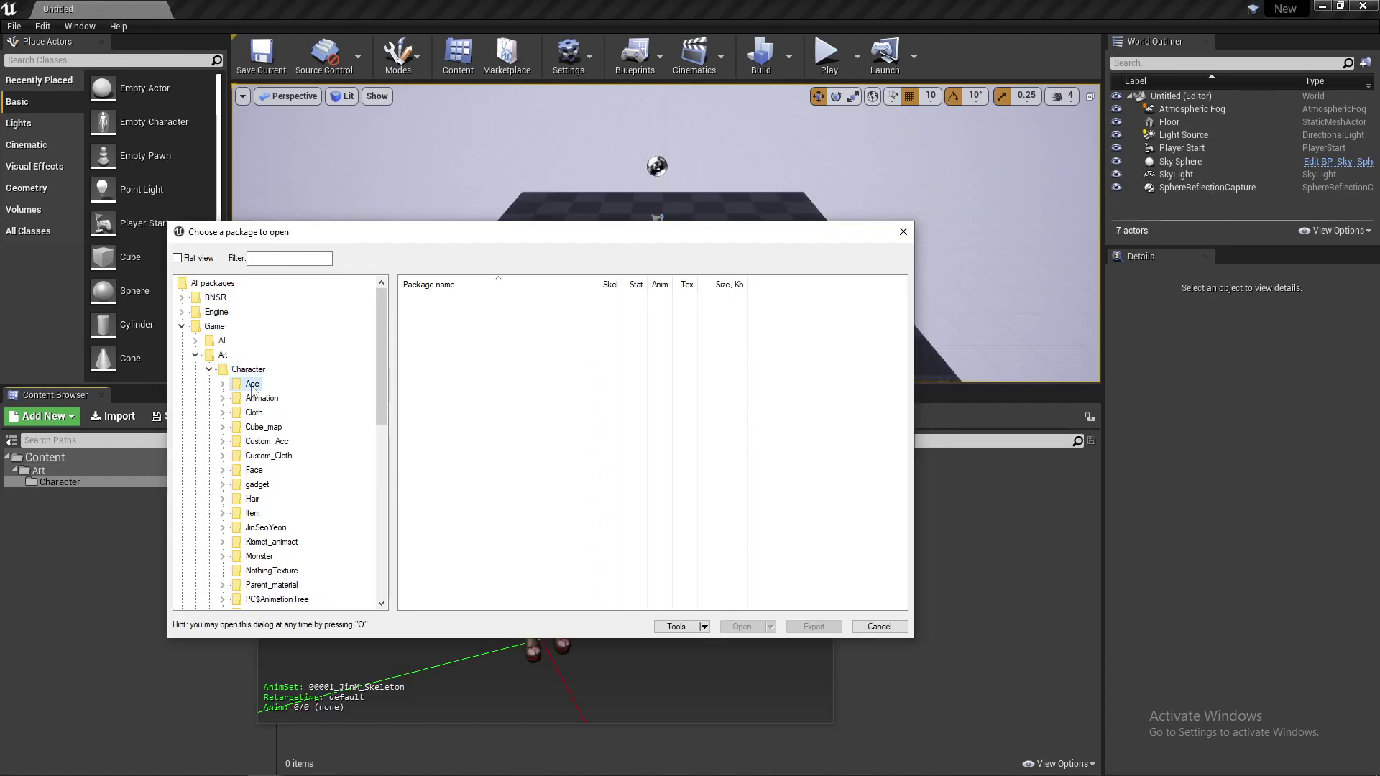
click(252, 413)
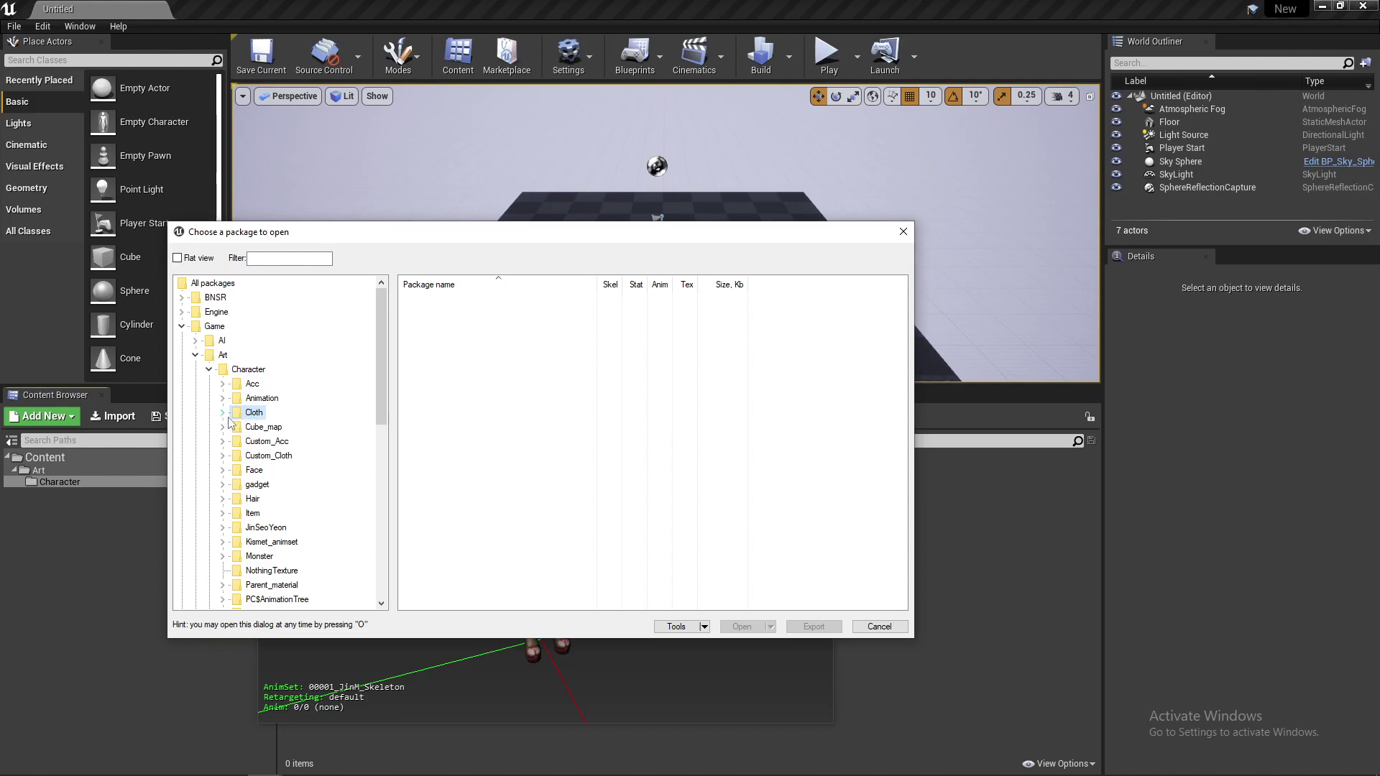
click(948, 673)
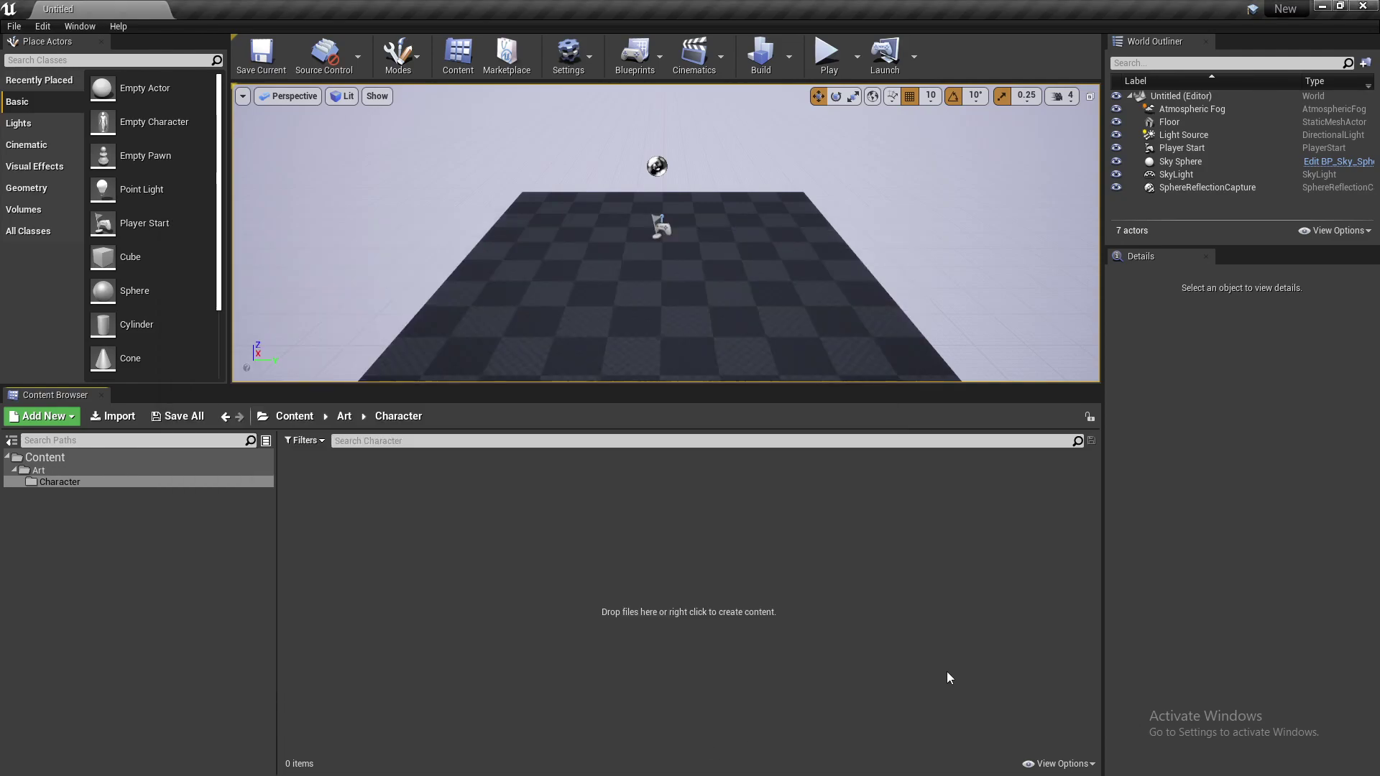
right_click(385, 567)
click(422, 86)
text(Cloth)
key(Return)
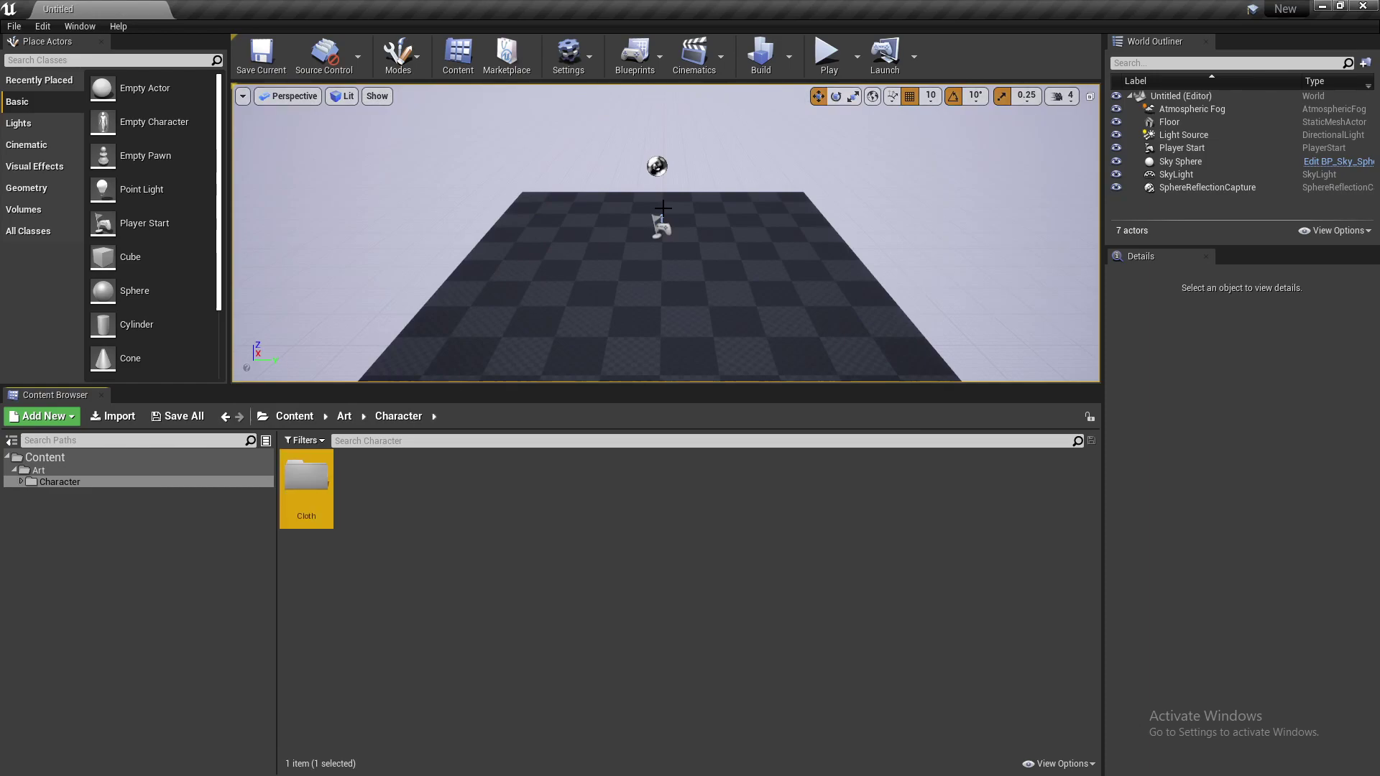
key(Return)
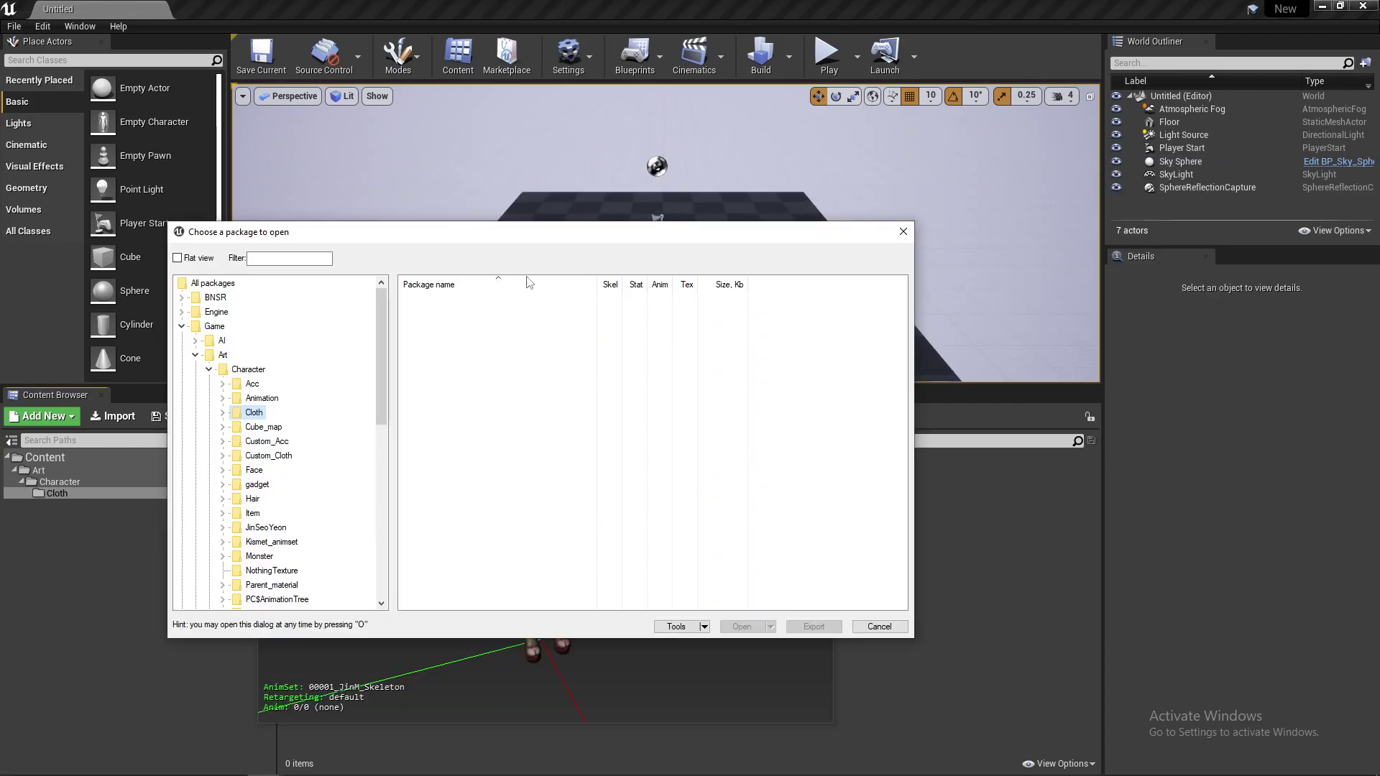
Examine the 60121 outfit's folder under Cloth in UE Viewer and preview its 60121_KunN mesh
click(223, 414)
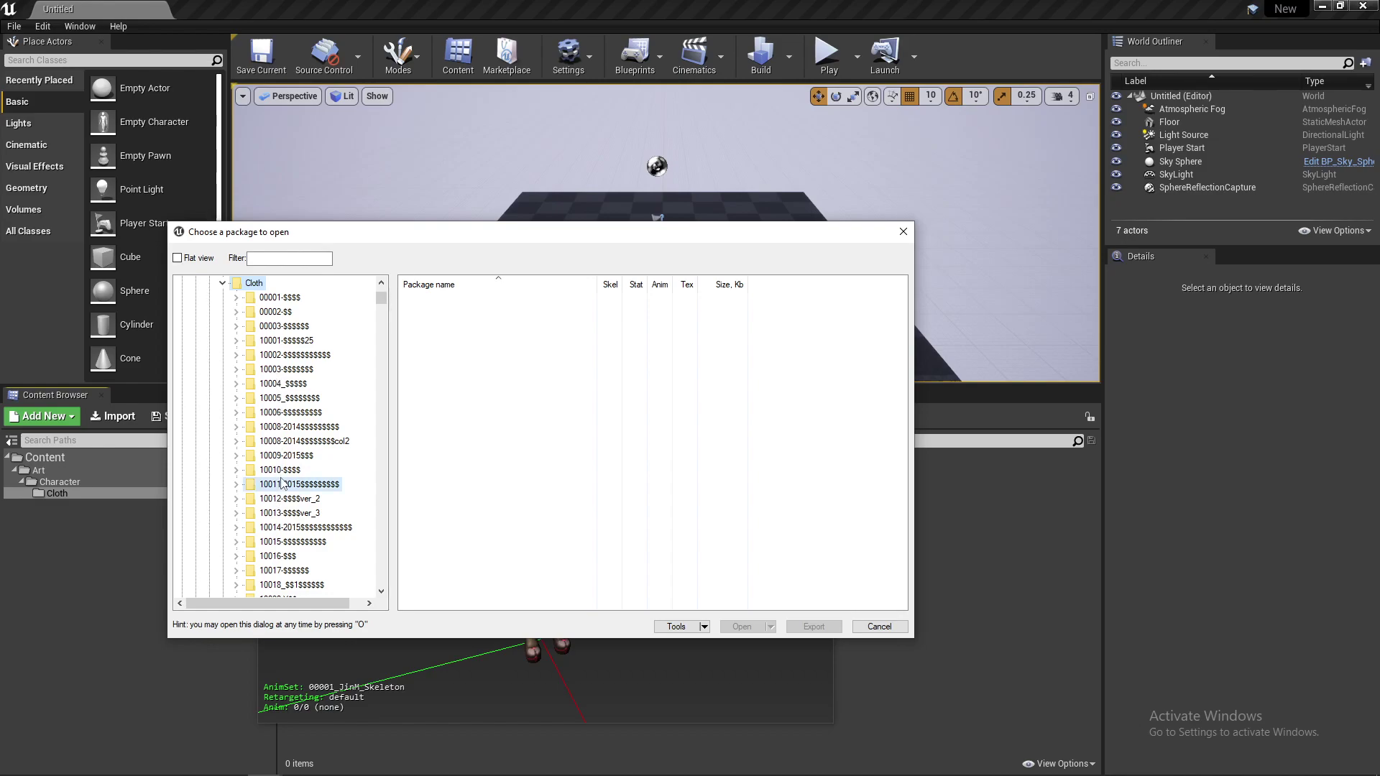
click(289, 512)
click(305, 527)
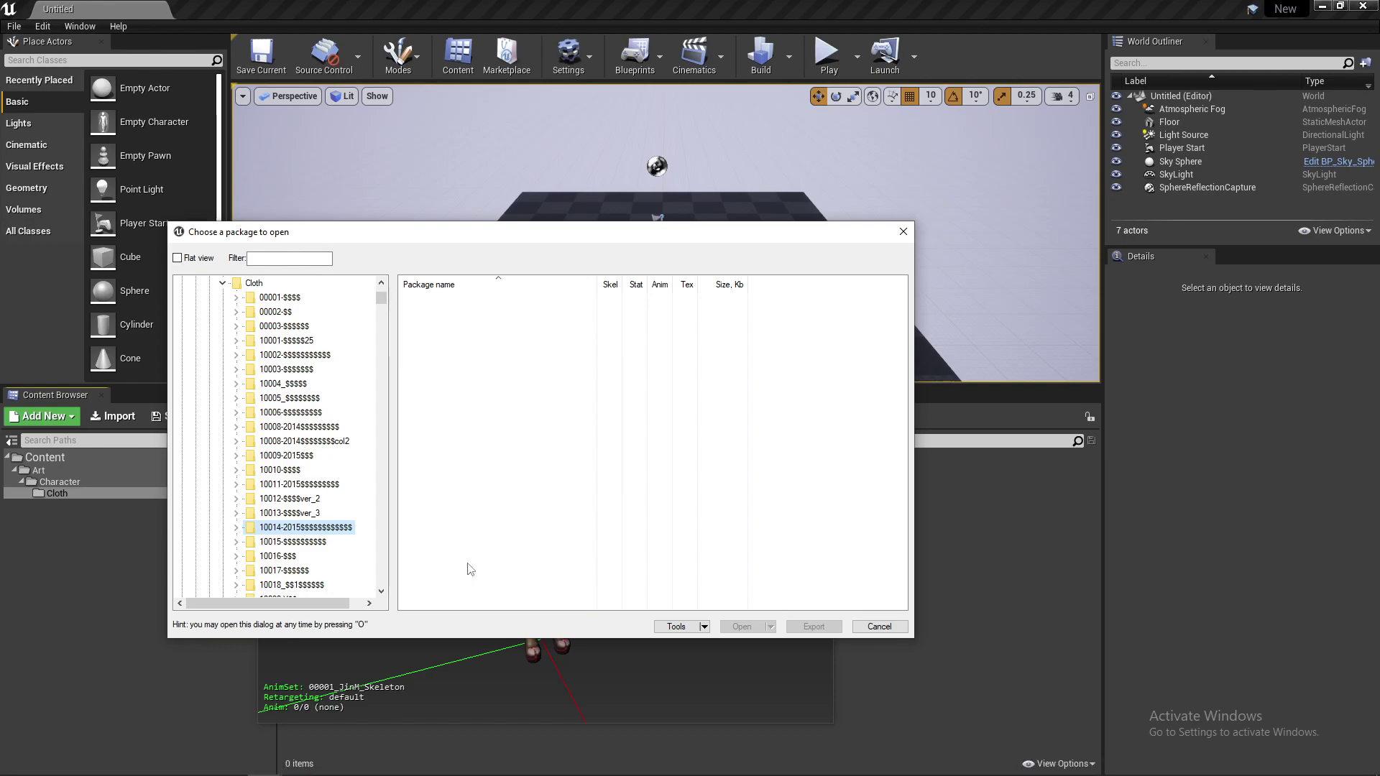
scroll(377, 528, down, 13)
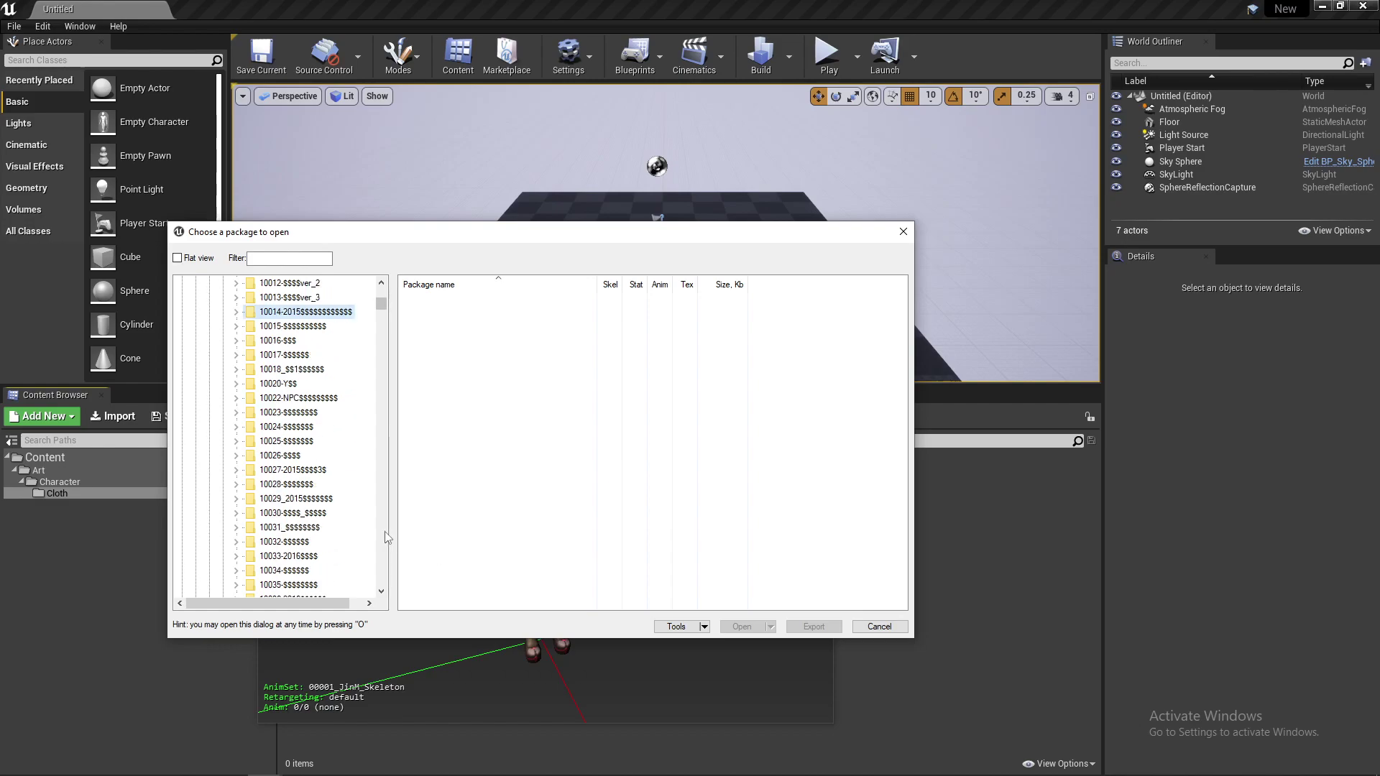
scroll(427, 360, down, 7)
drag(381, 321, 366, 486)
click(297, 428)
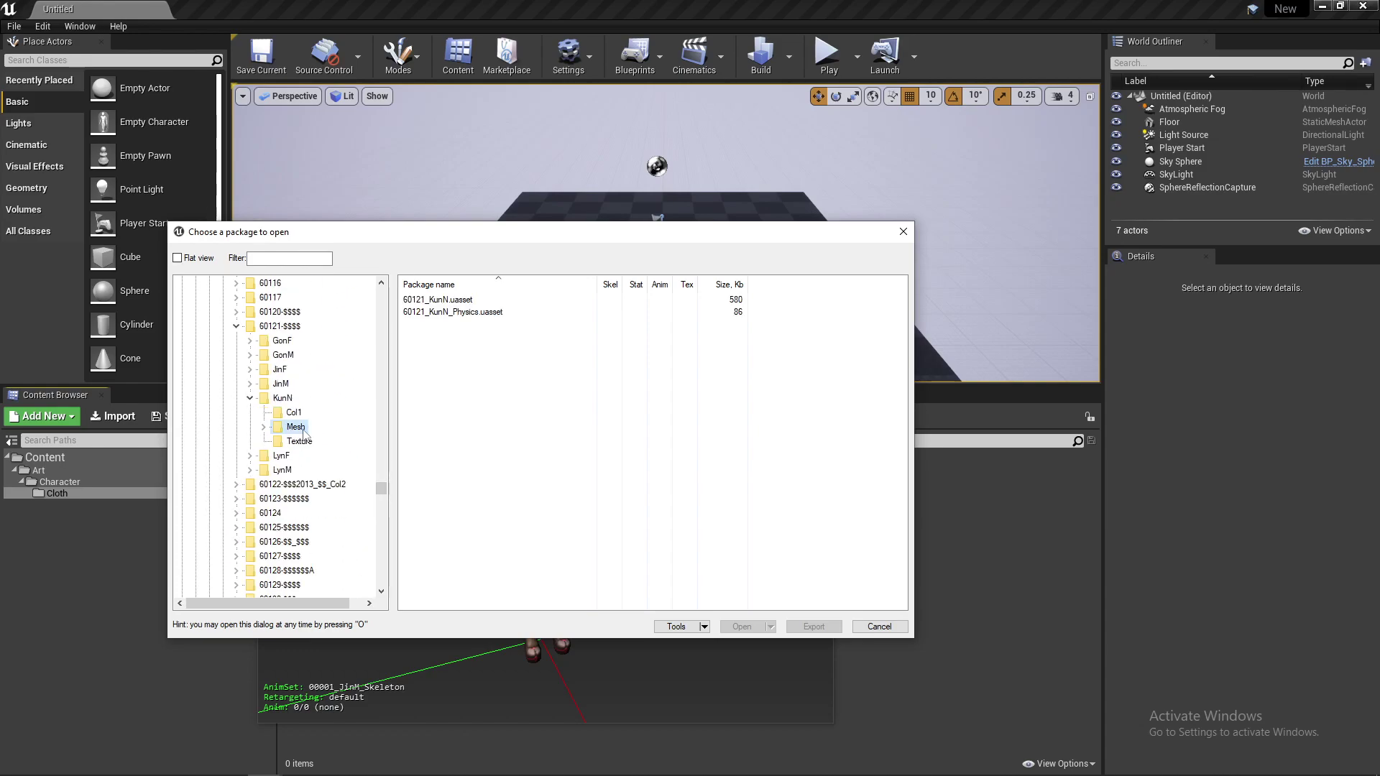
double_click(414, 301)
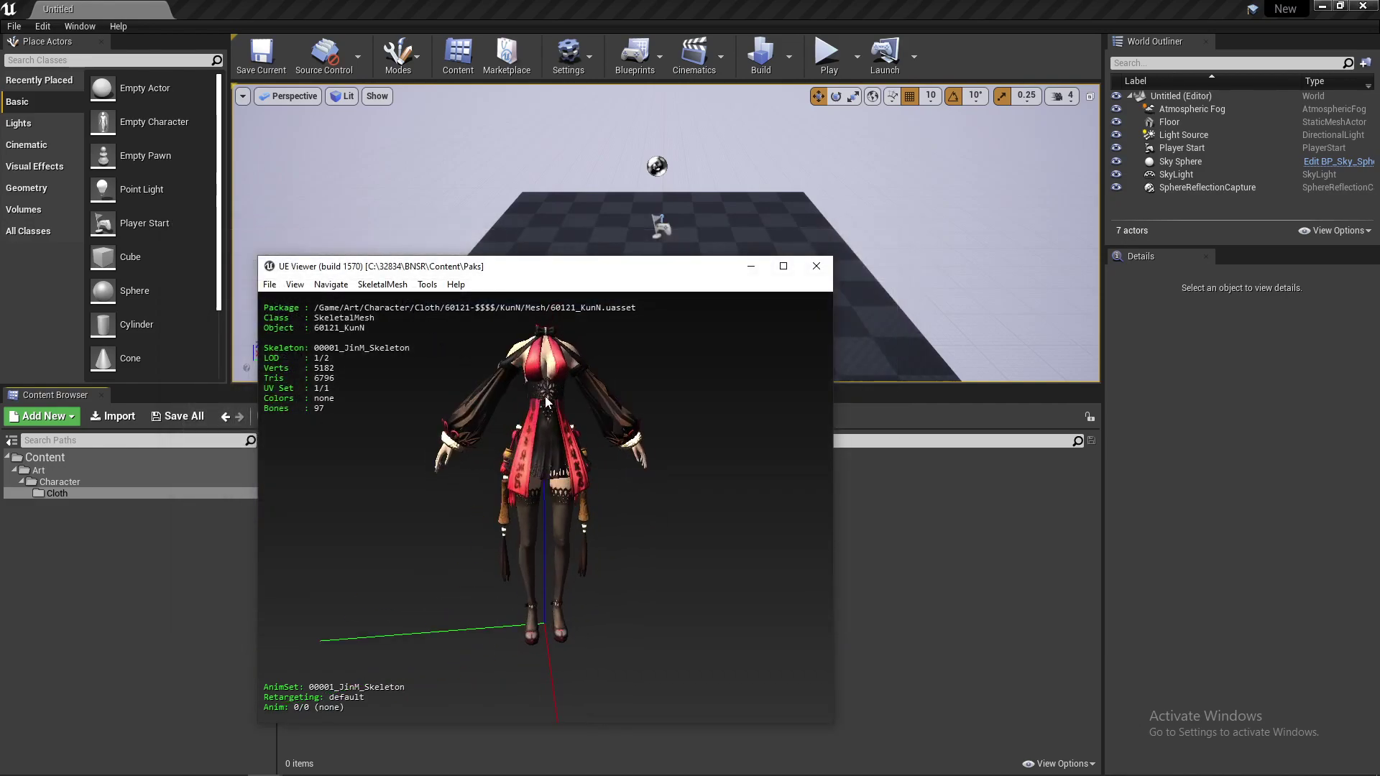
key(o)
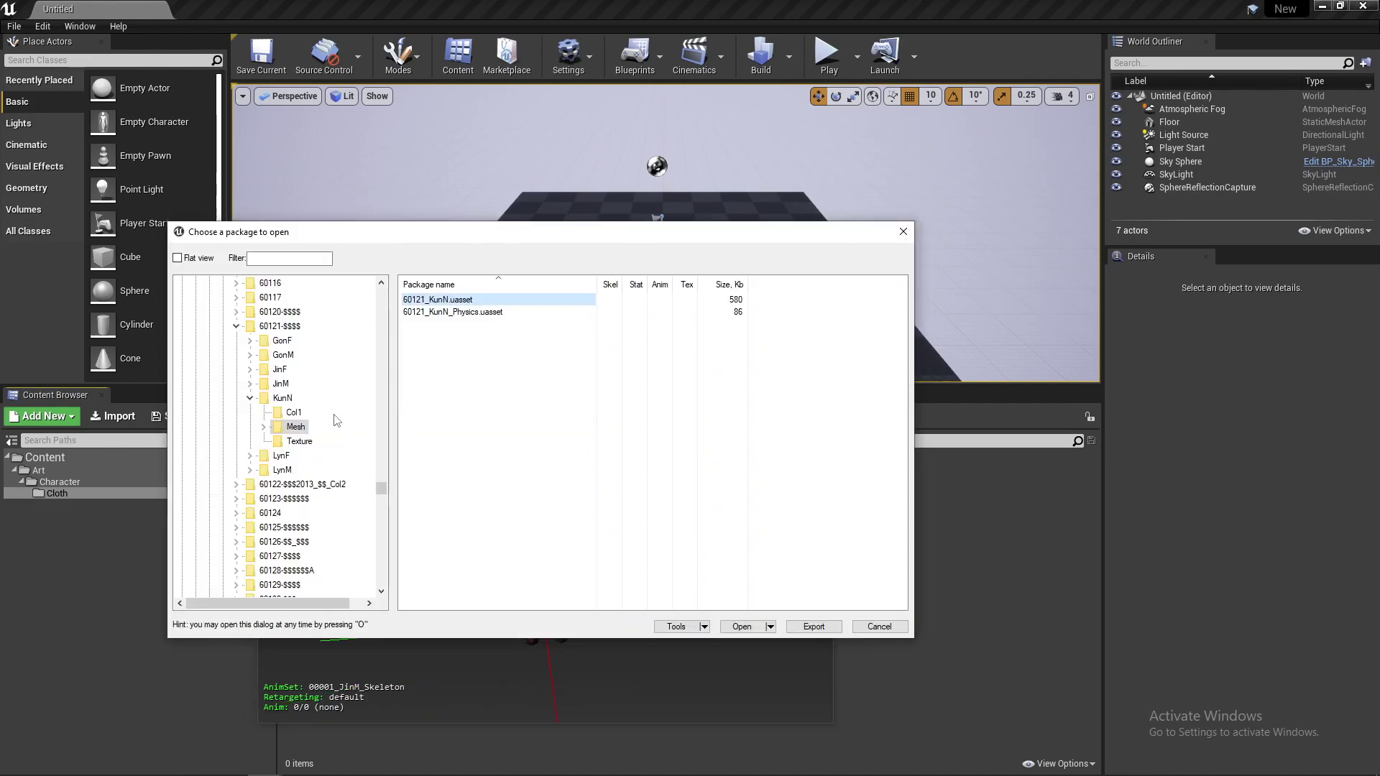
click(298, 328)
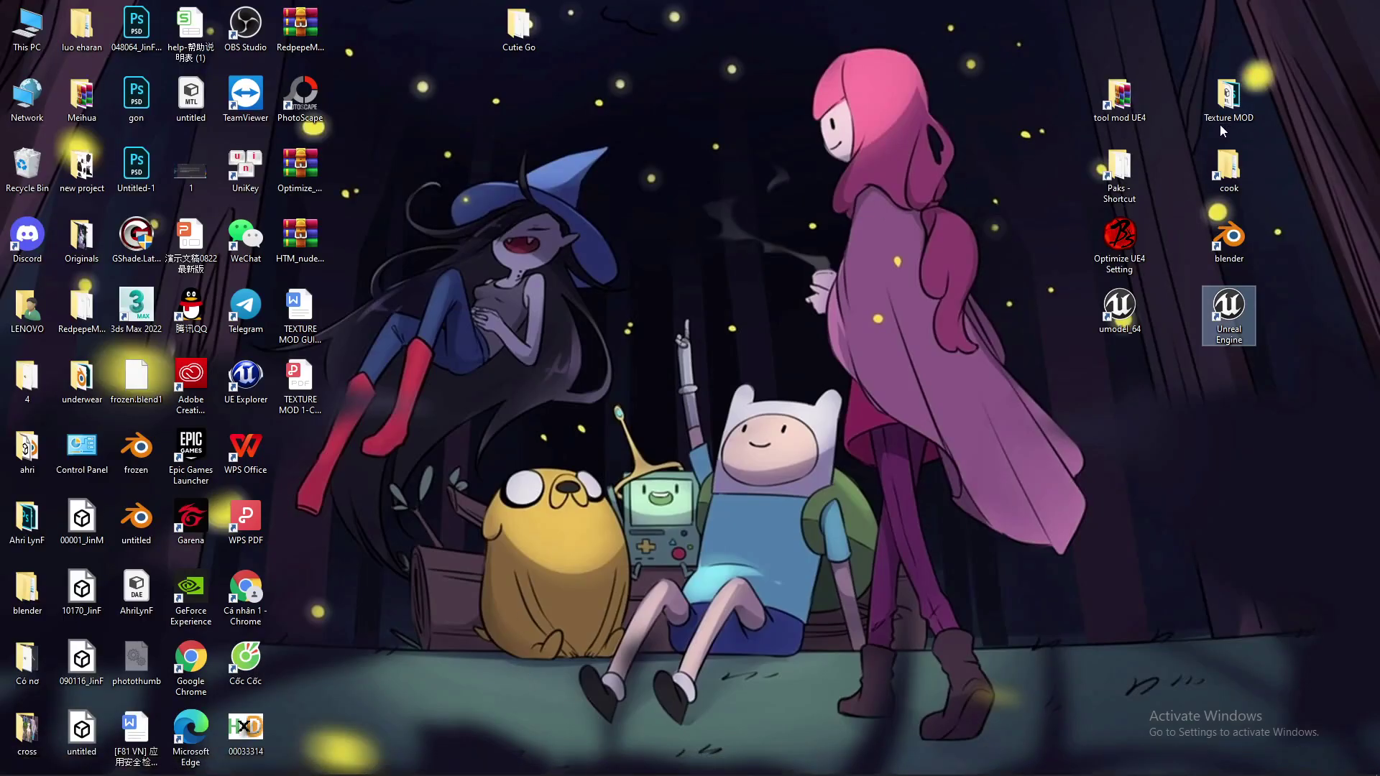
Open the tool mod UE4 folder on the desktop and look through its unpacked pak folders
double_click(1119, 97)
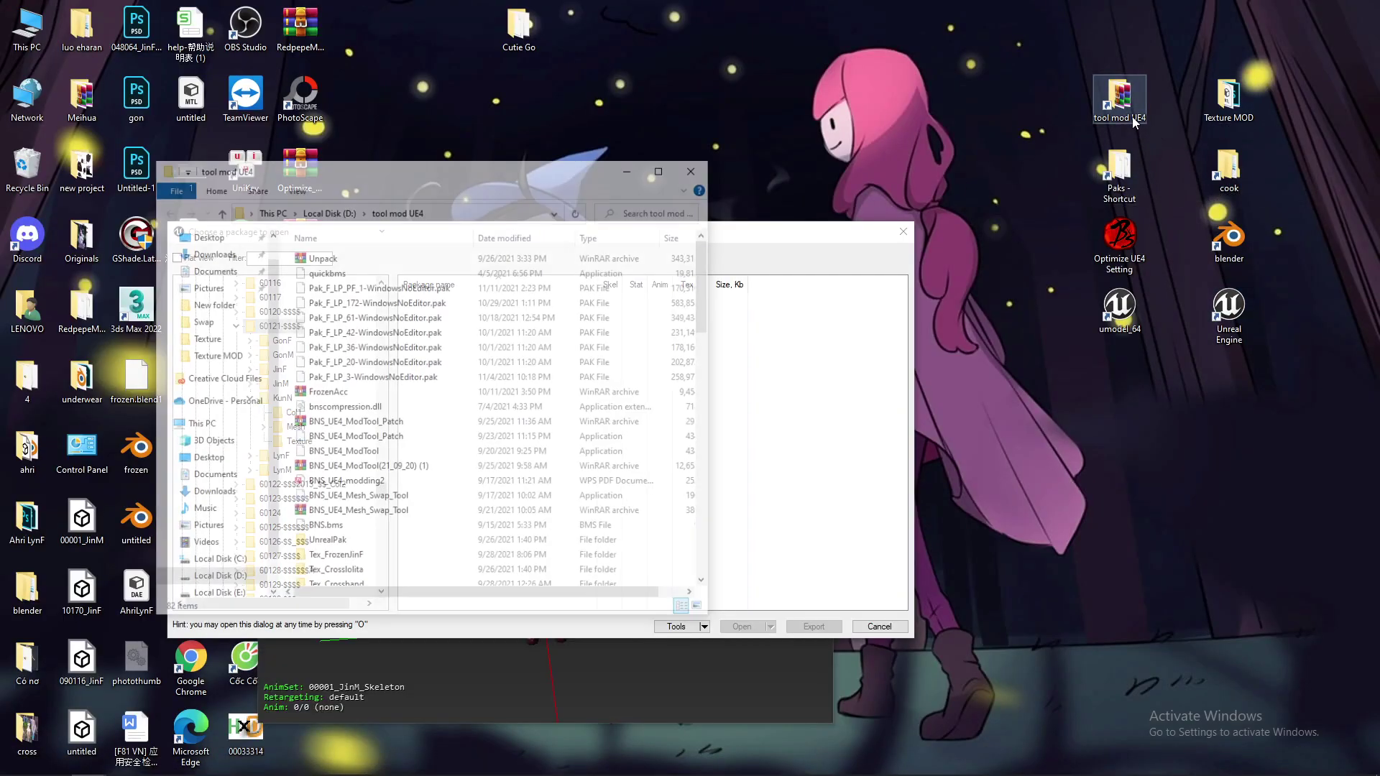
scroll(491, 391, down, 4)
scroll(491, 391, down, 8)
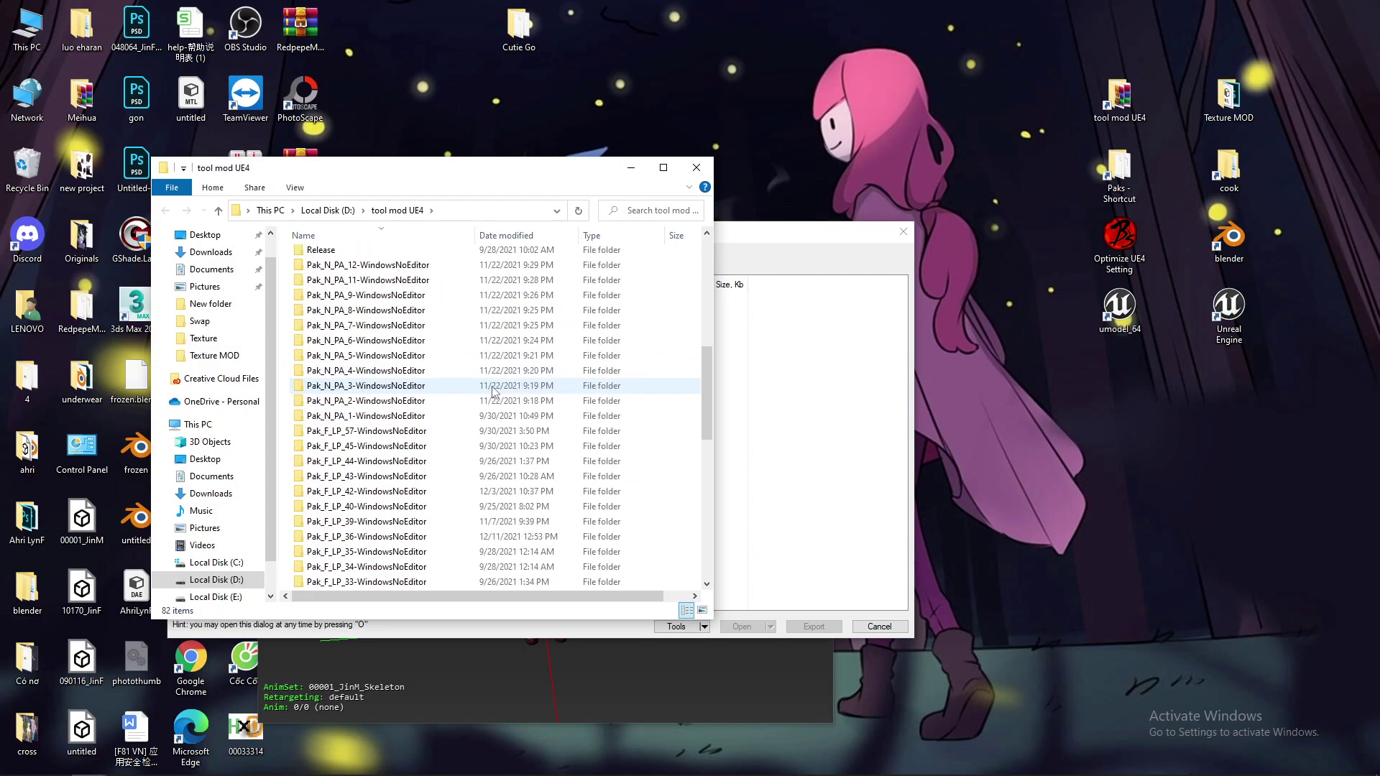
scroll(493, 391, up, 7)
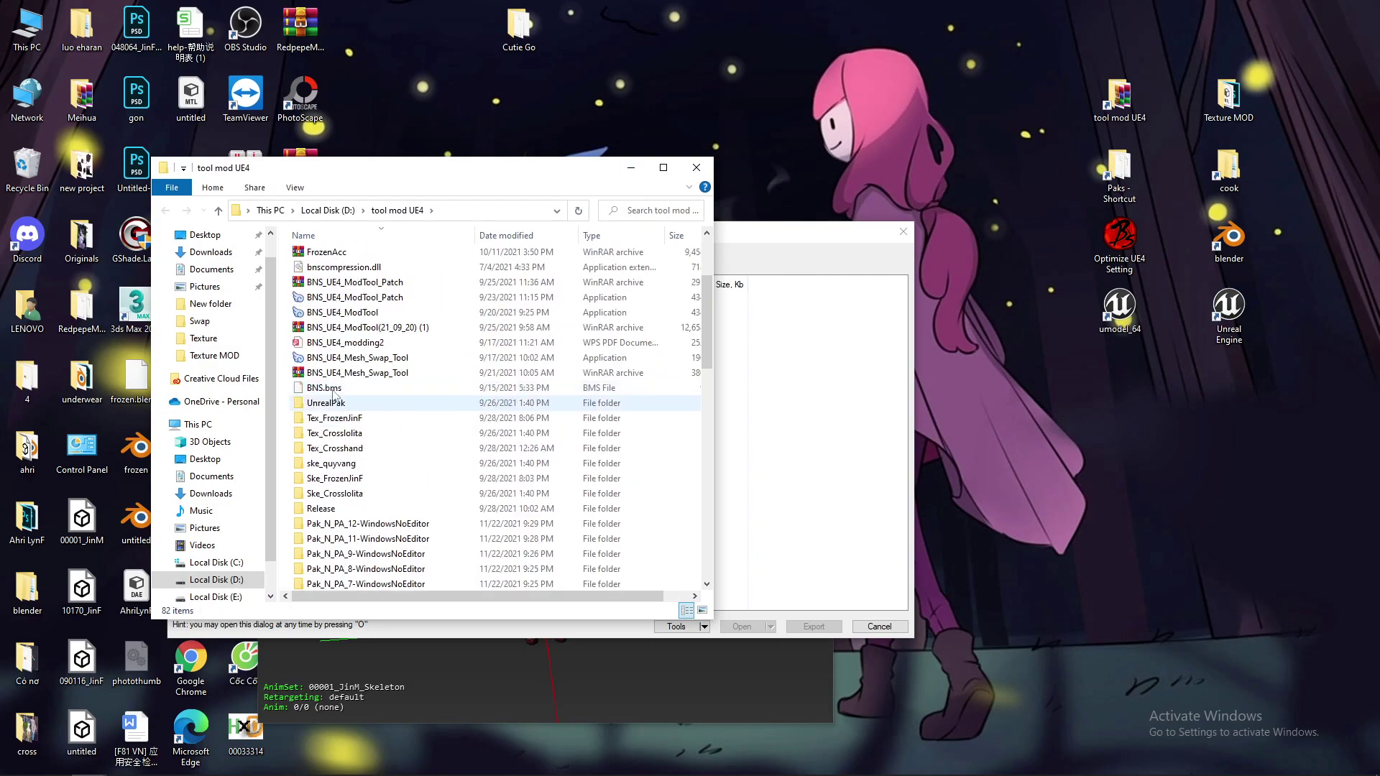
scroll(354, 478, down, 2)
click(856, 345)
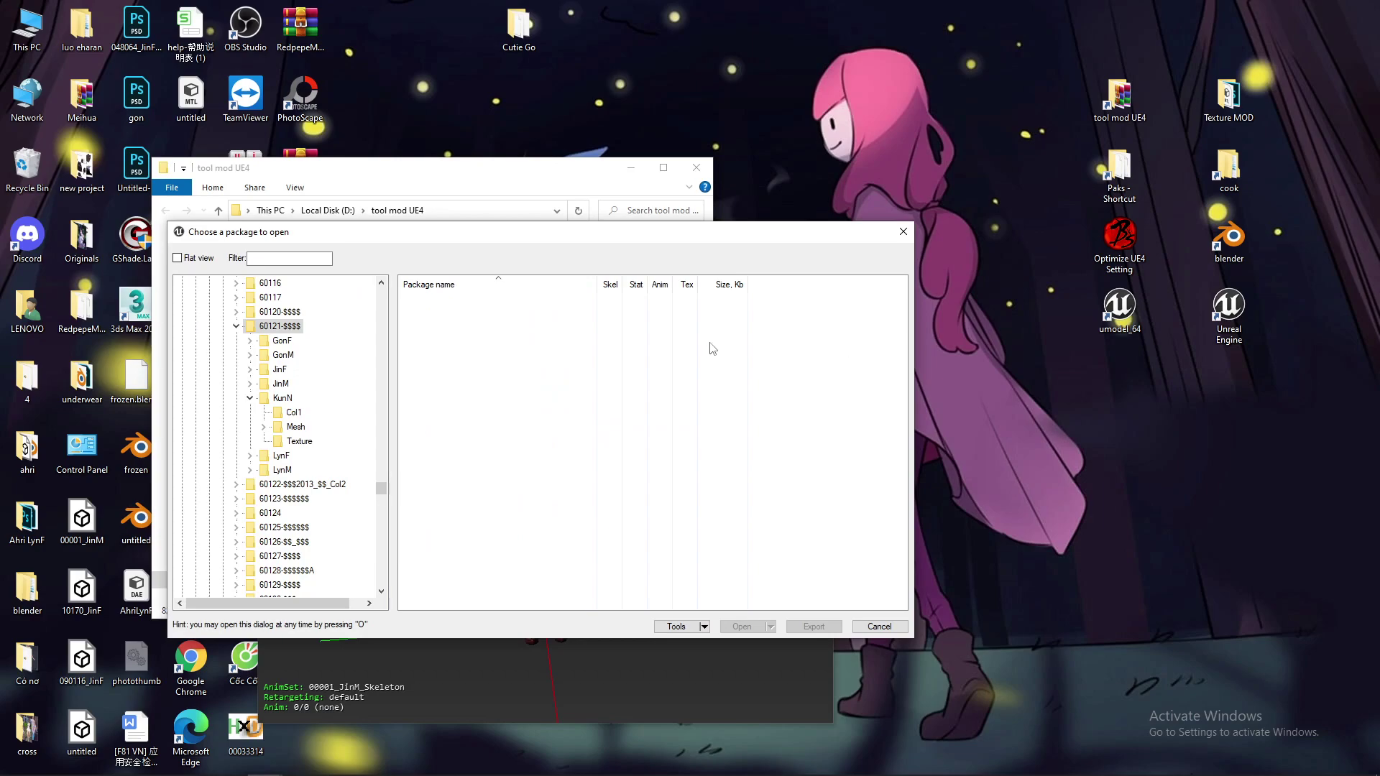
click(484, 187)
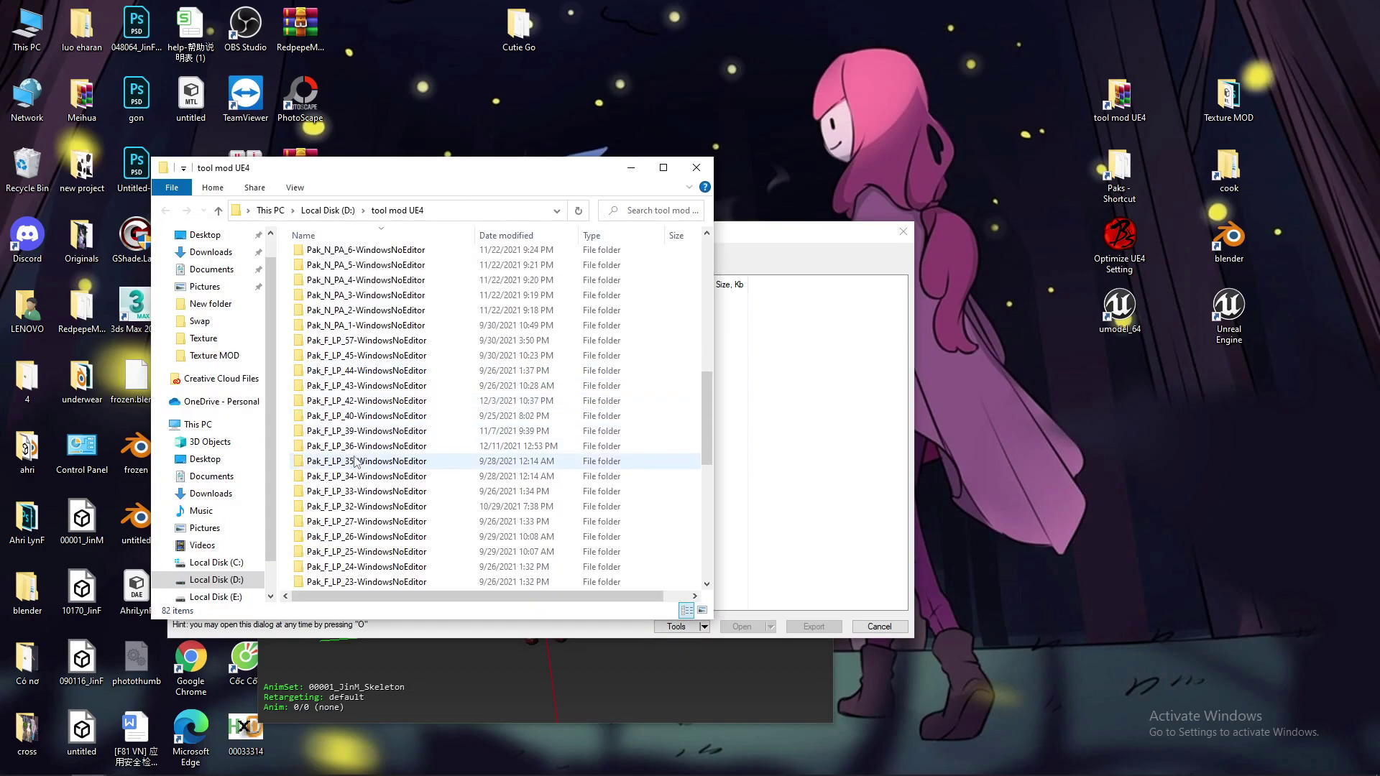
Go down the unpacked pak's BNSR/Content/Art/Character/Cloth path and copy the name of the 60121-흑적선의 folder
scroll(345, 417, down, 2)
click(337, 371)
double_click(336, 372)
double_click(325, 259)
double_click(324, 258)
double_click(325, 260)
click(329, 257)
double_click(331, 260)
double_click(329, 259)
click(330, 392)
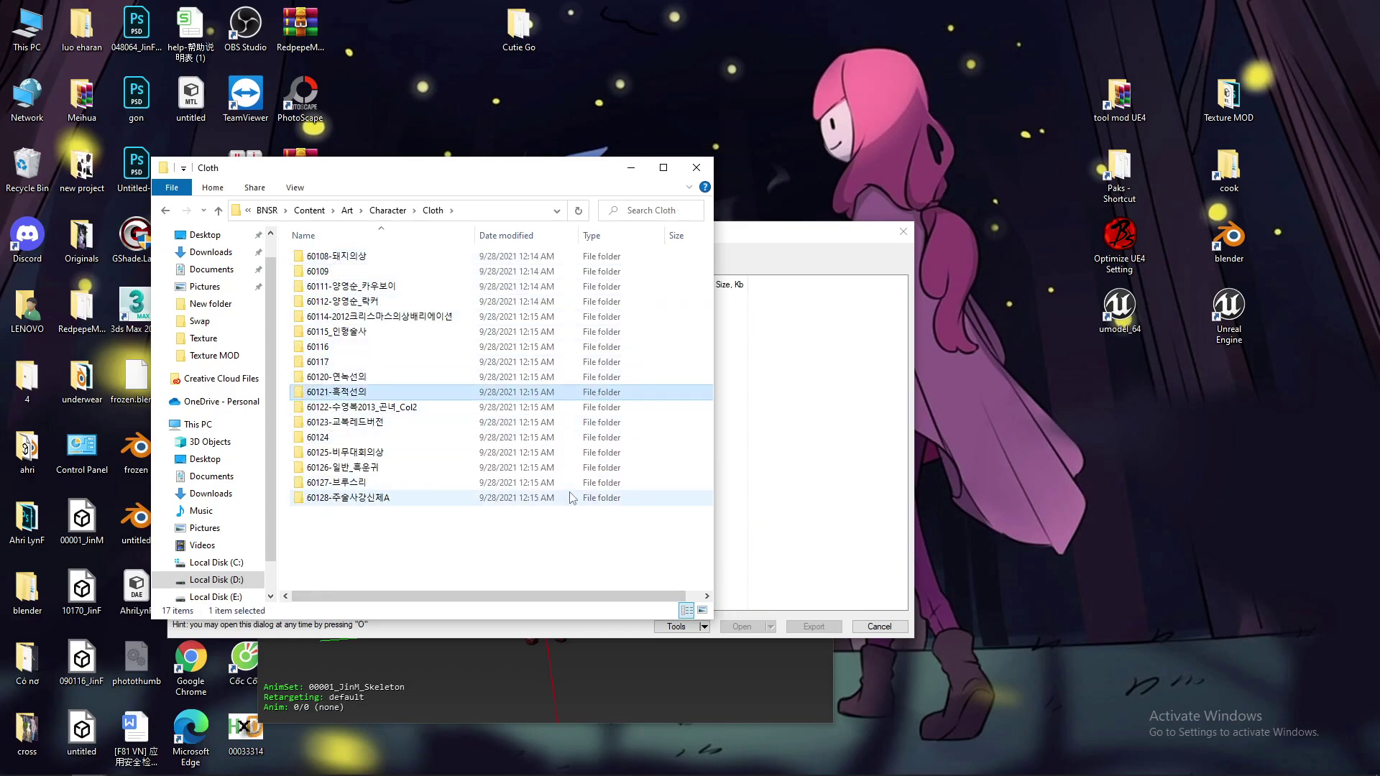
key(F2)
key(ctrl+c)
Back in Unreal Engine, create a folder inside Cloth with the copied name 60121-흑적선의 and open it
key(alt+Tab)
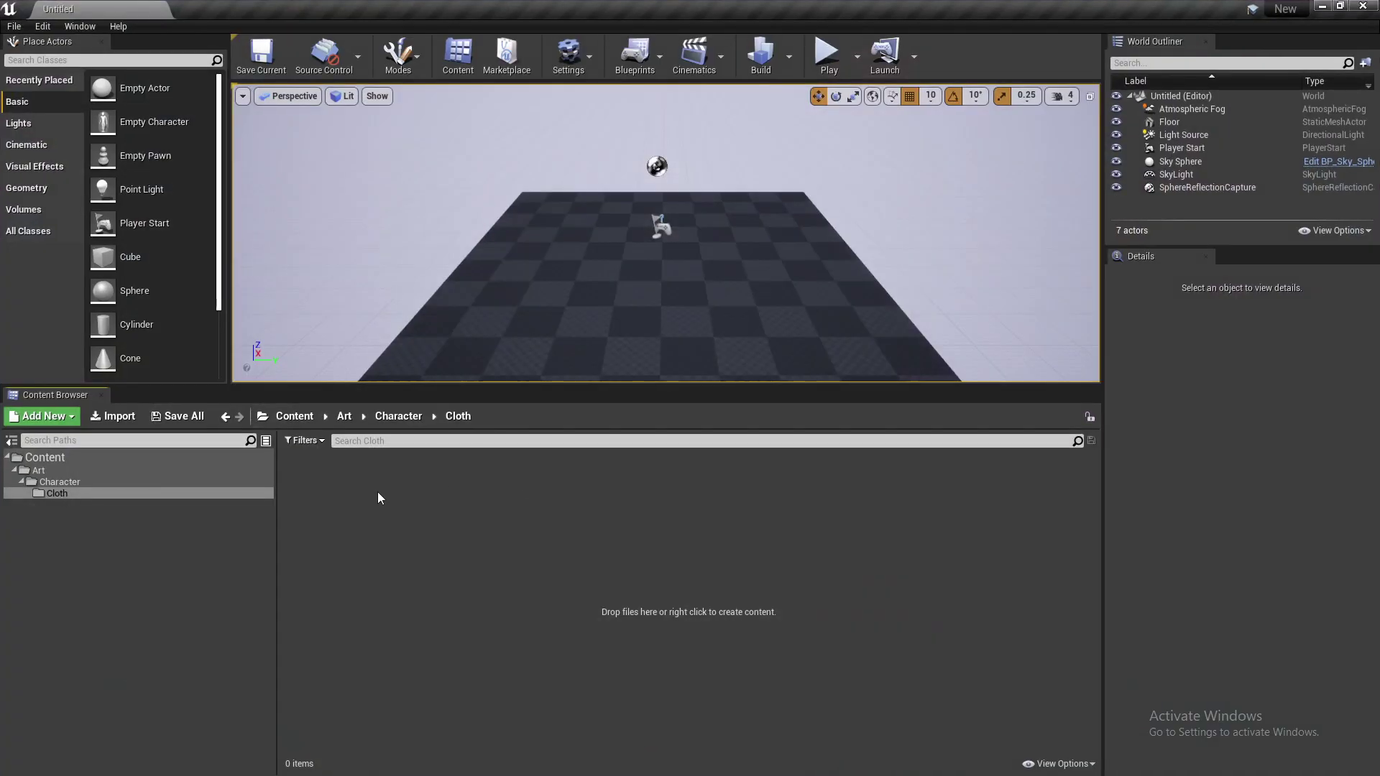
right_click(379, 497)
click(417, 295)
key(ctrl+v)
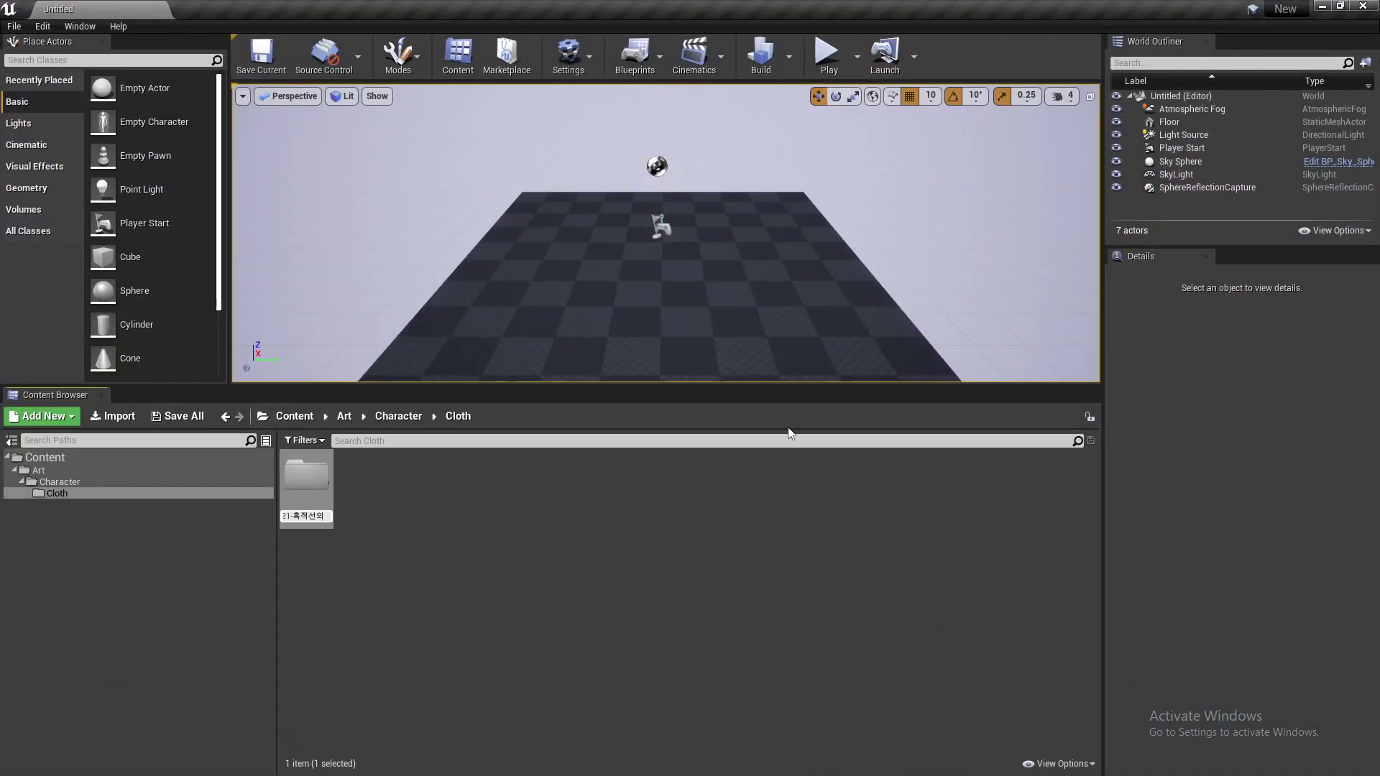
key(Return)
key(alt+Tab)
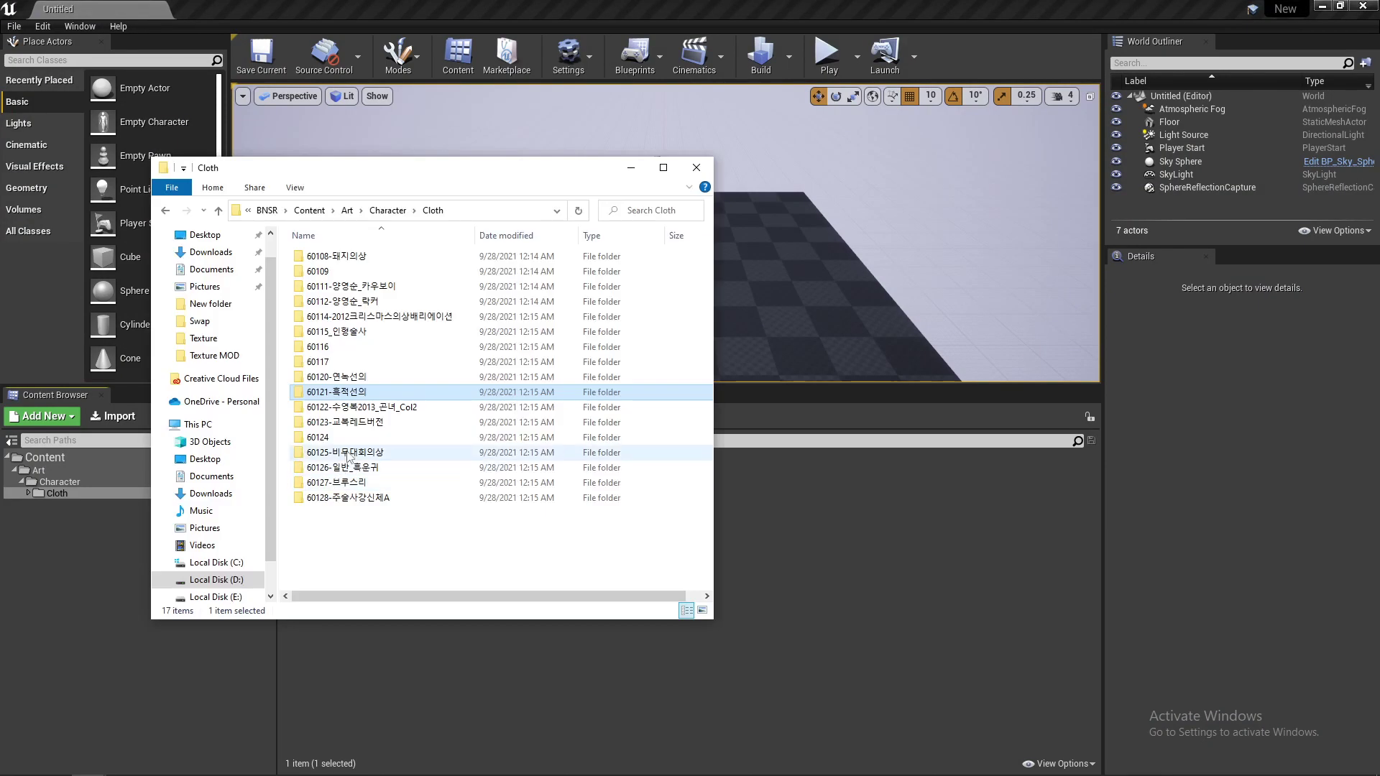
key(alt+Tab)
double_click(317, 471)
Check the unpacked 60121-흑적선의 folder's subfolders, create a matching KunN folder in the Unreal project, and open it
key(alt+Tab)
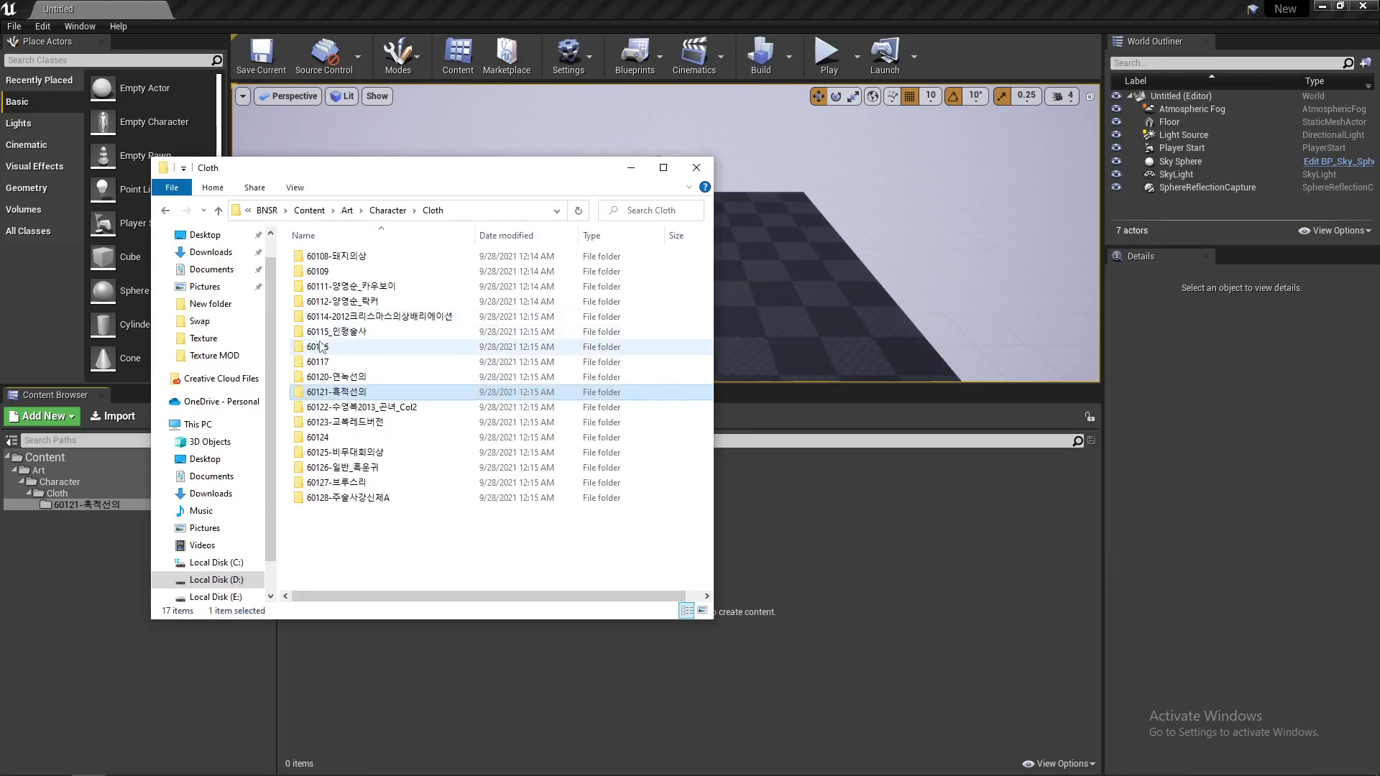
double_click(316, 392)
click(317, 317)
drag(411, 175, 766, 165)
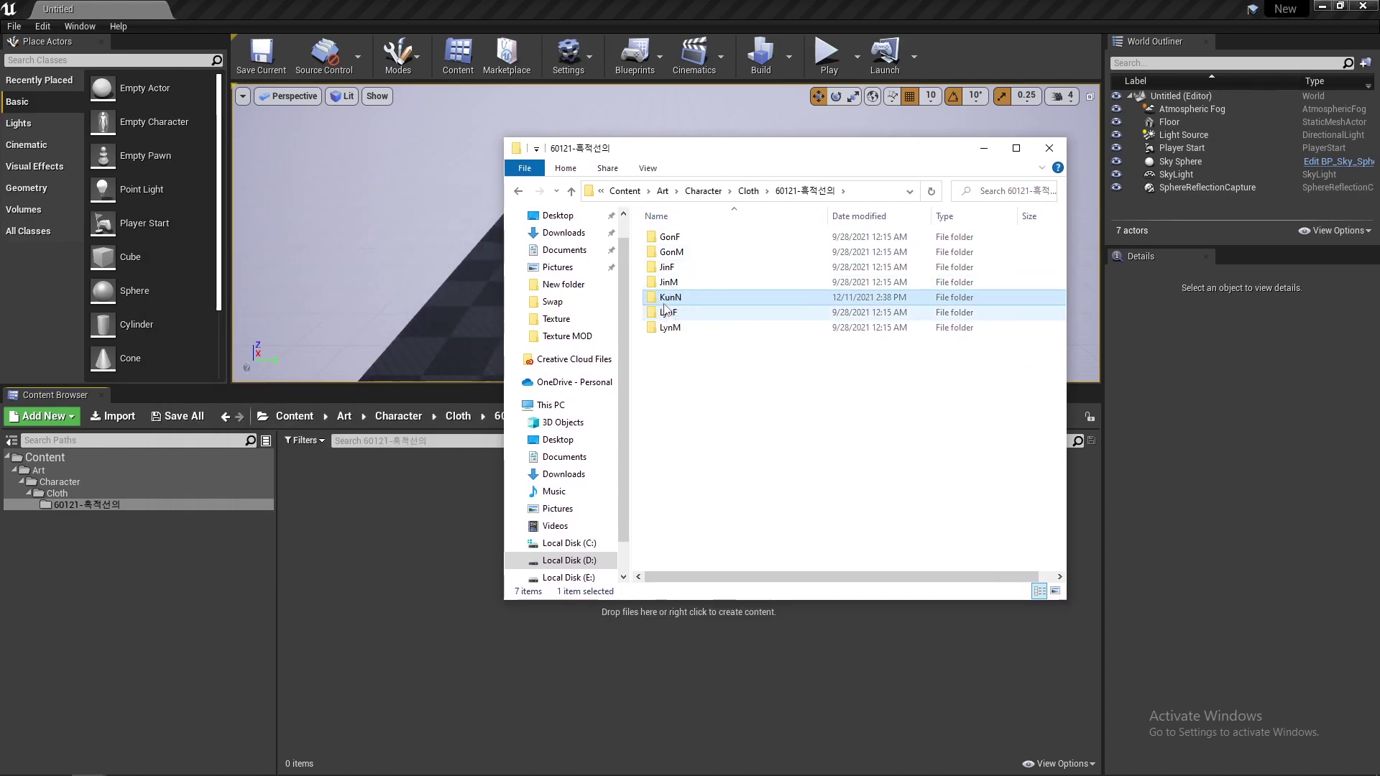
right_click(353, 507)
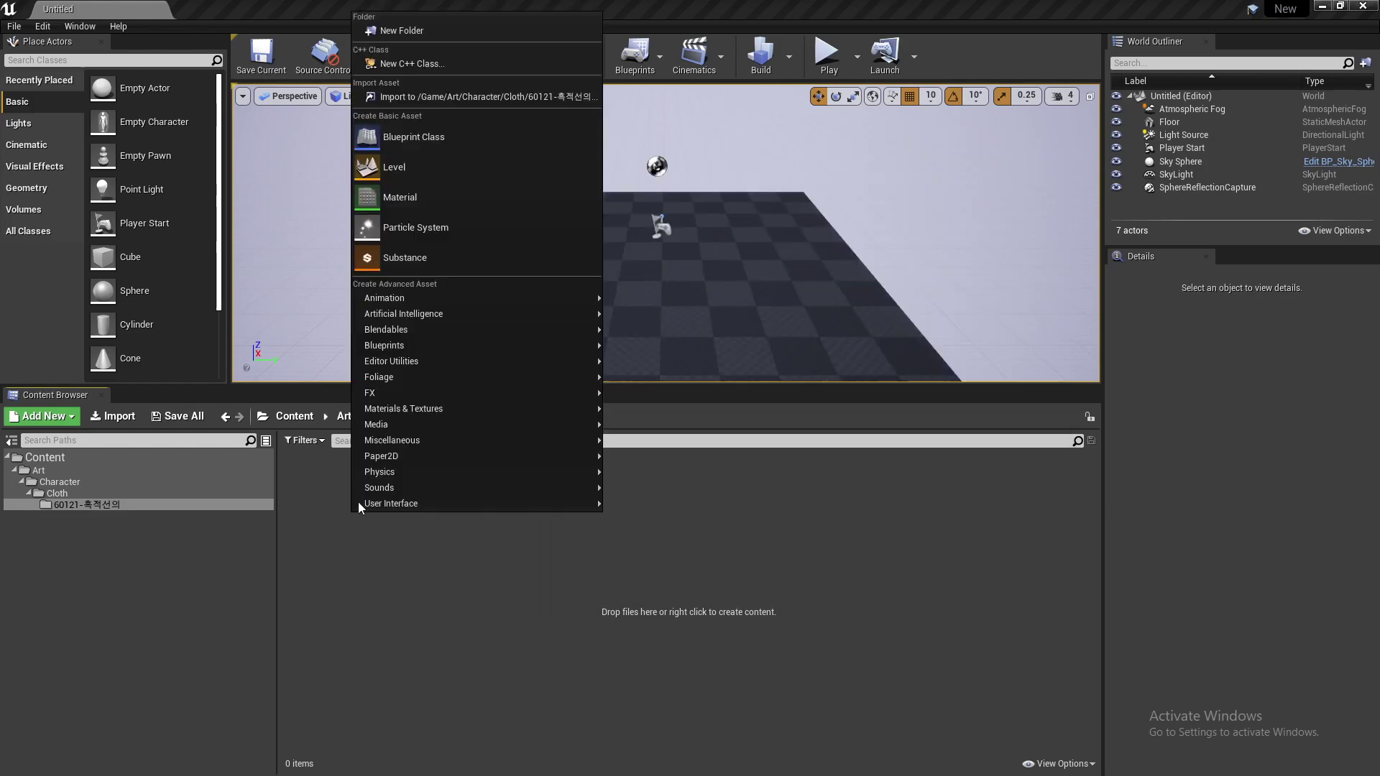
click(415, 32)
text(Kun)
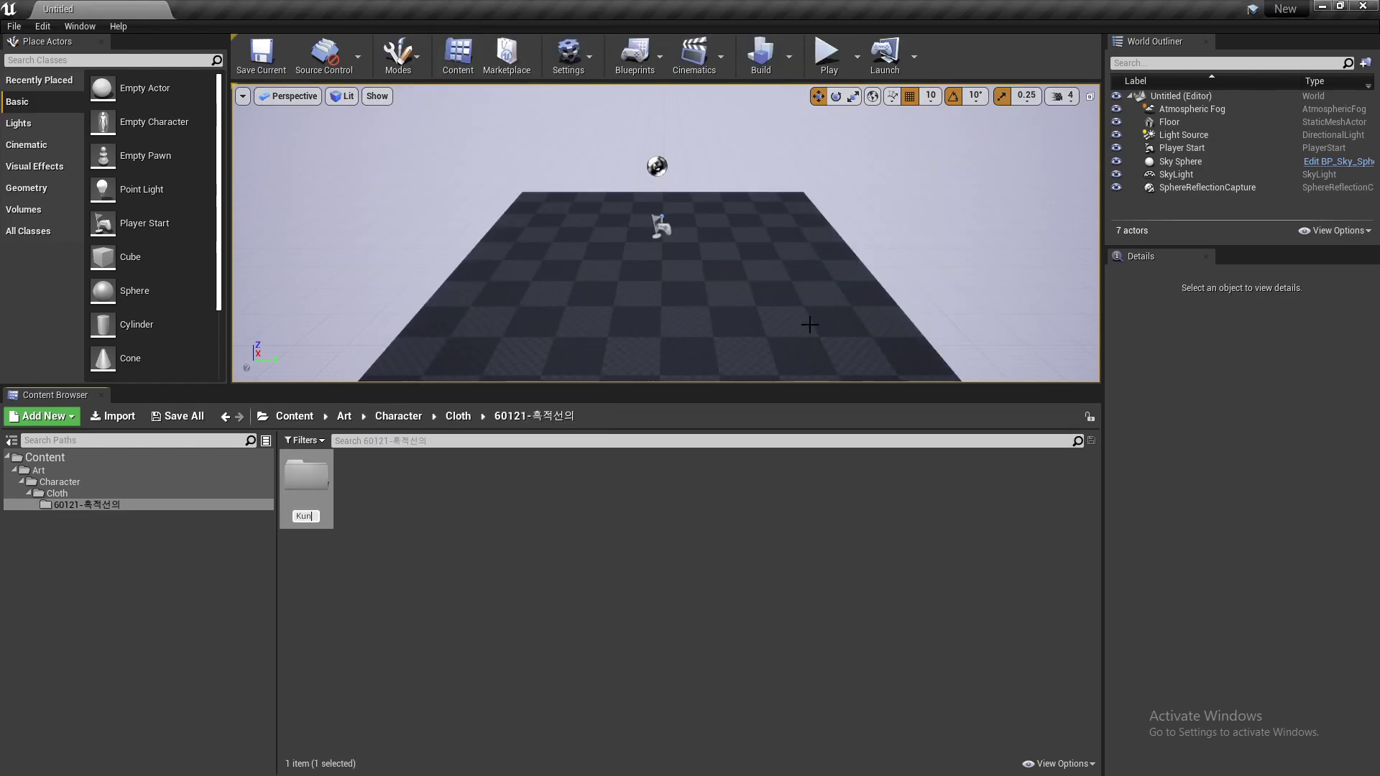
text(N)
key(Return)
key(Return)
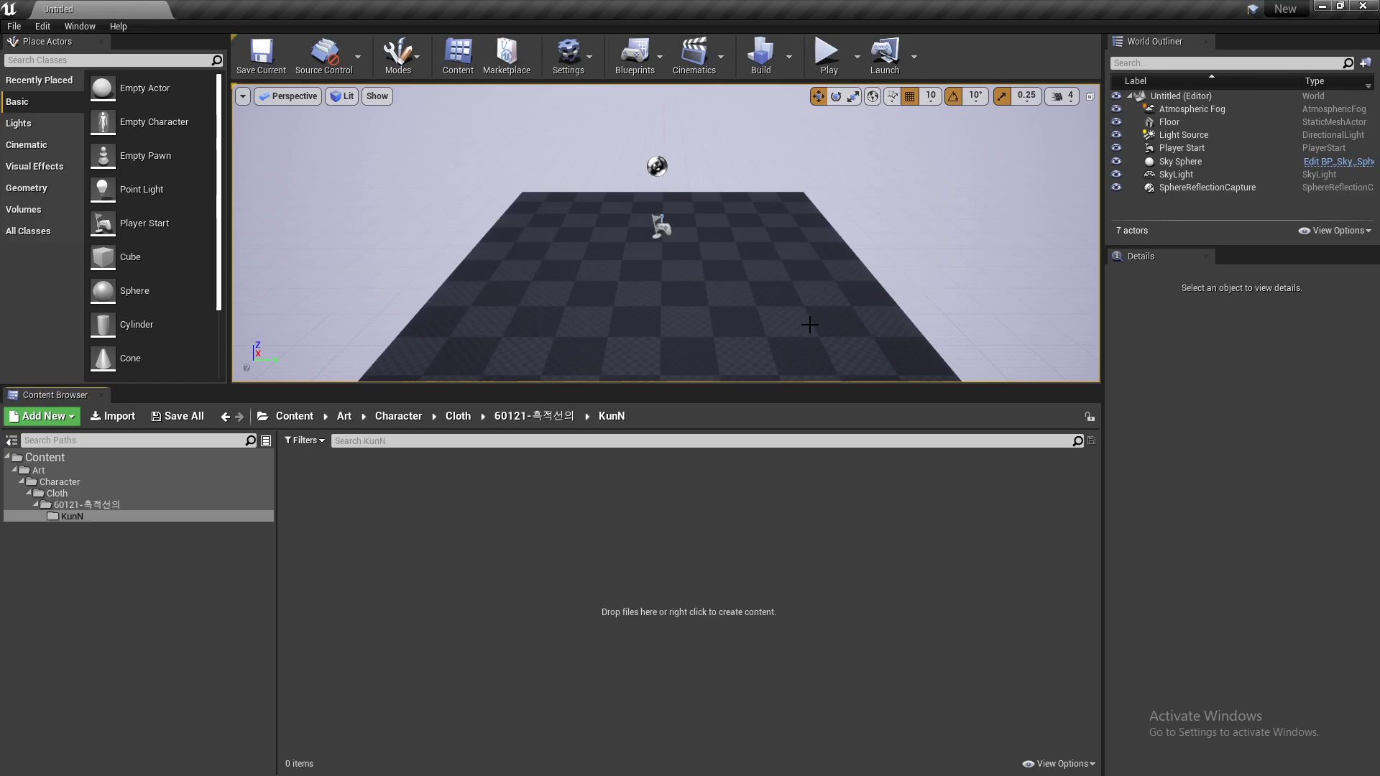
Create a folder named Texture inside KunN, matching the unpacked game folder, and open it
key(alt+Tab)
click(673, 267)
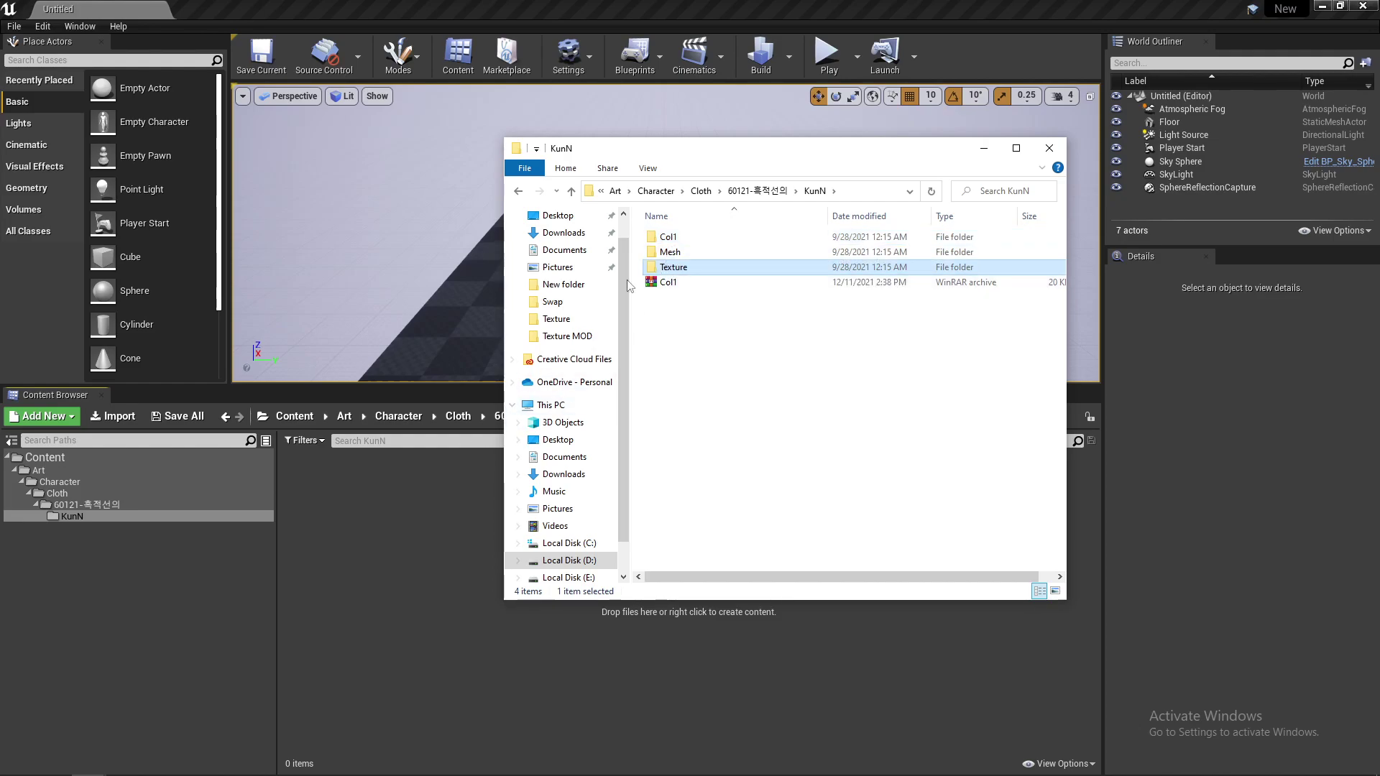
click(336, 523)
right_click(336, 523)
click(421, 43)
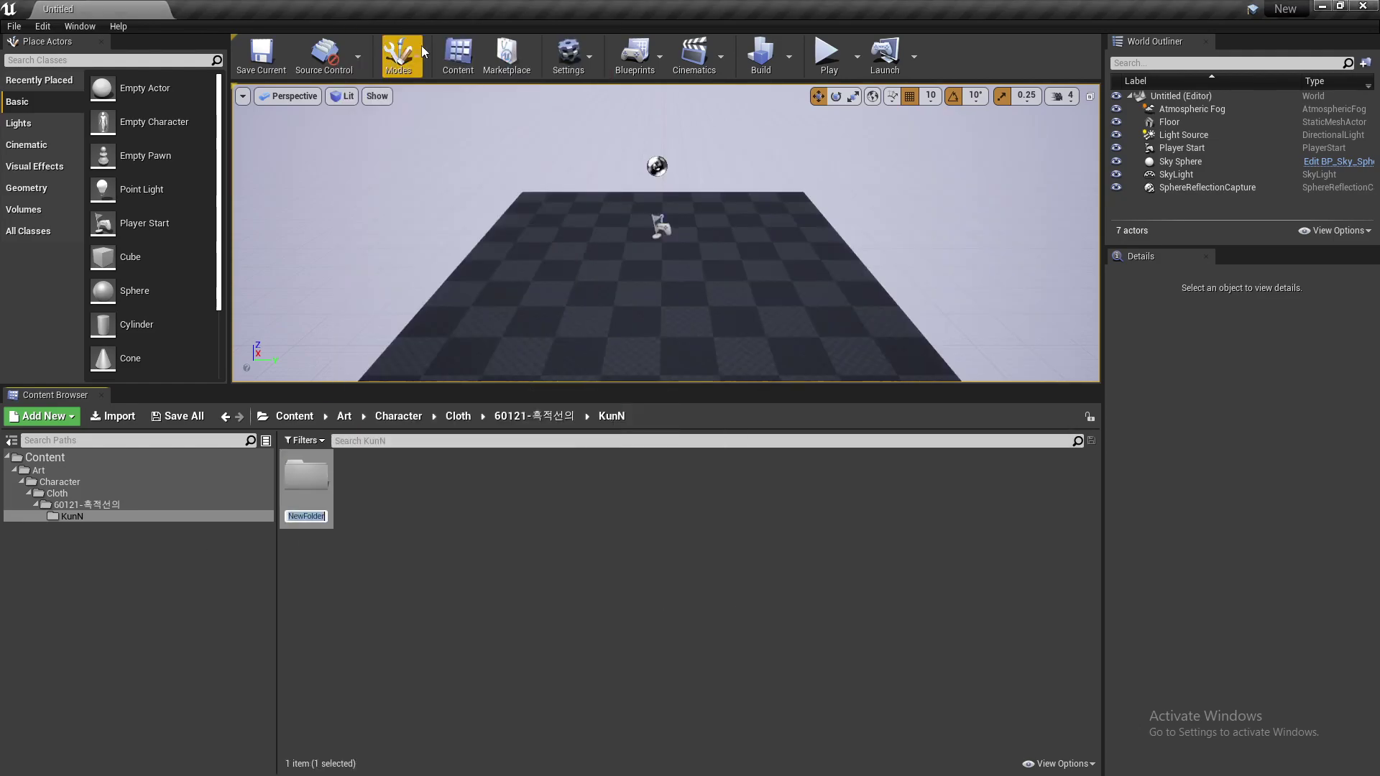
text(Textu)
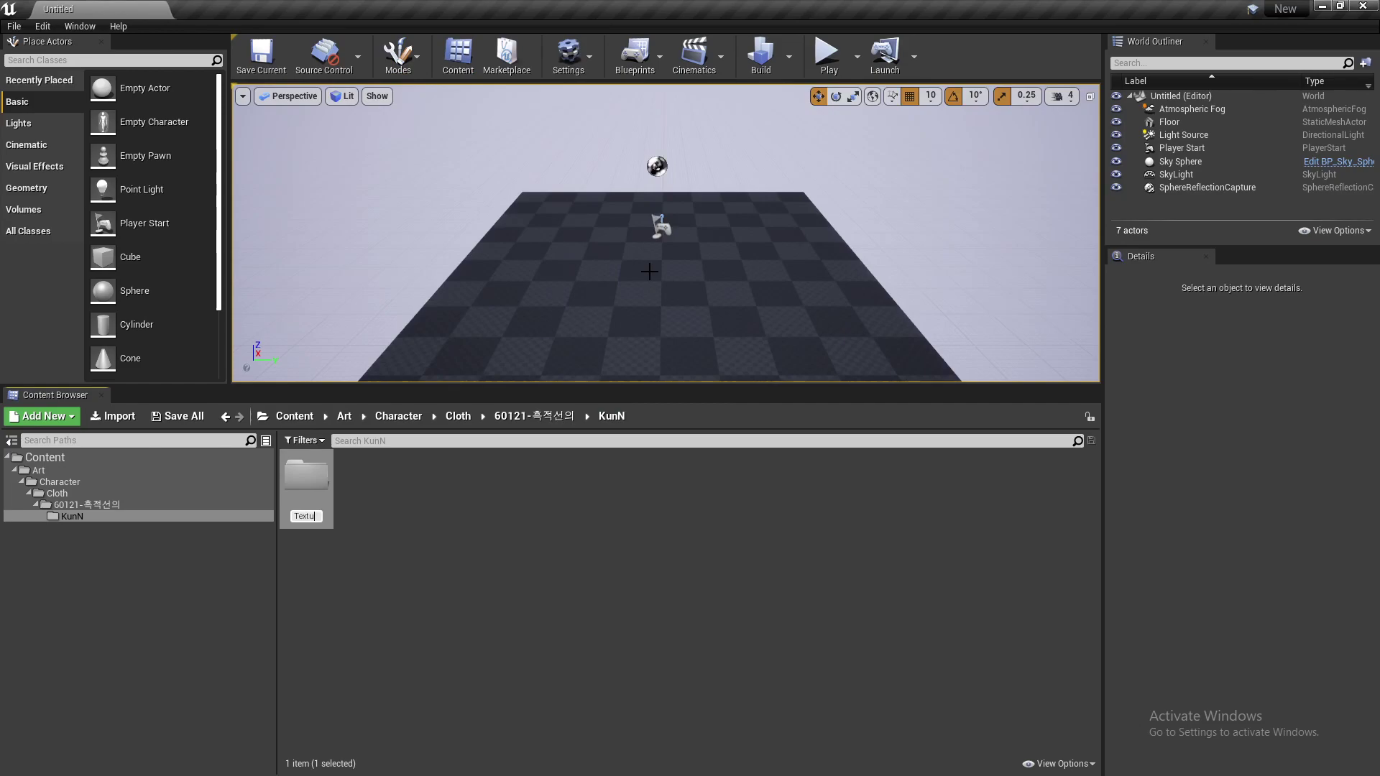
text(re)
key(Return)
key(Return)
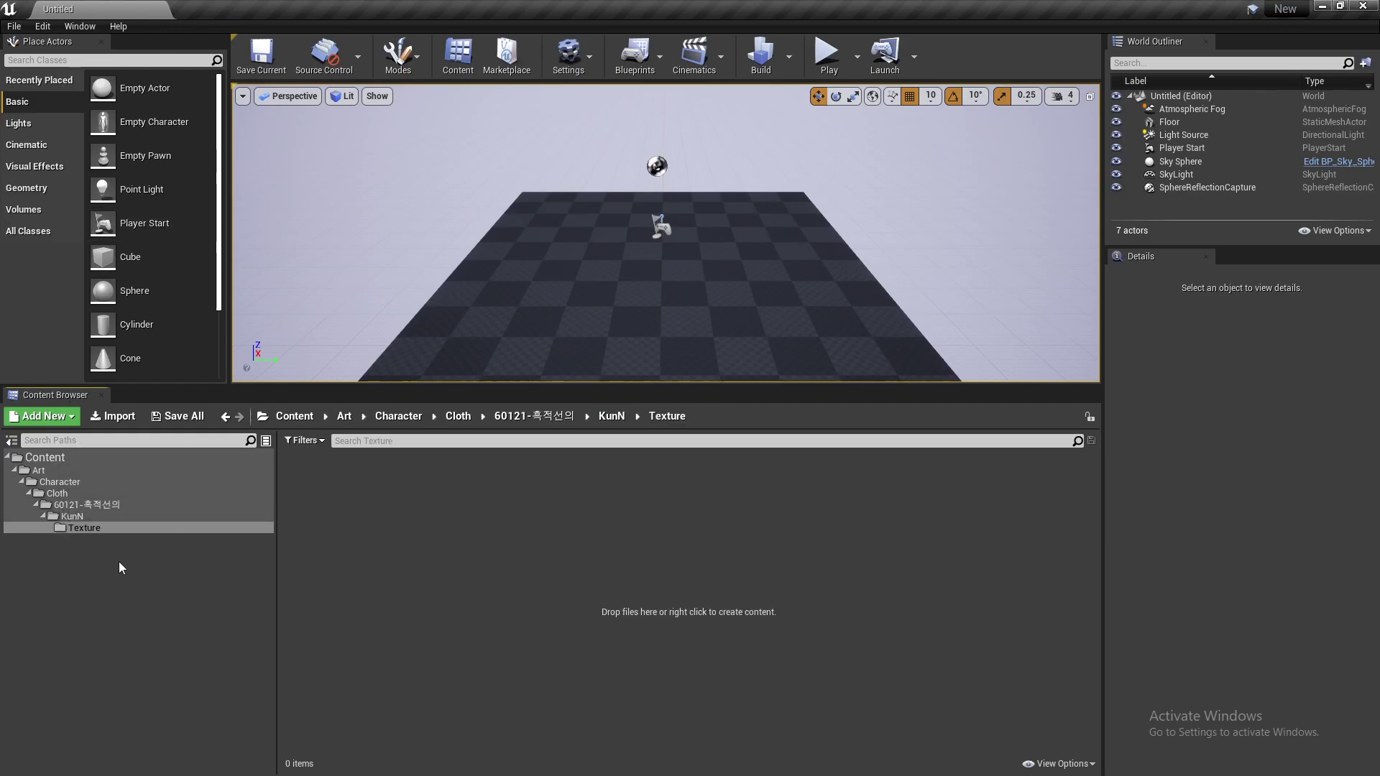
Import the Cloth_60121_KunN_col1_D, _M, _N and _S textures from the Texture MOD folder into the project's Texture folder
key(alt+Tab)
click(1055, 300)
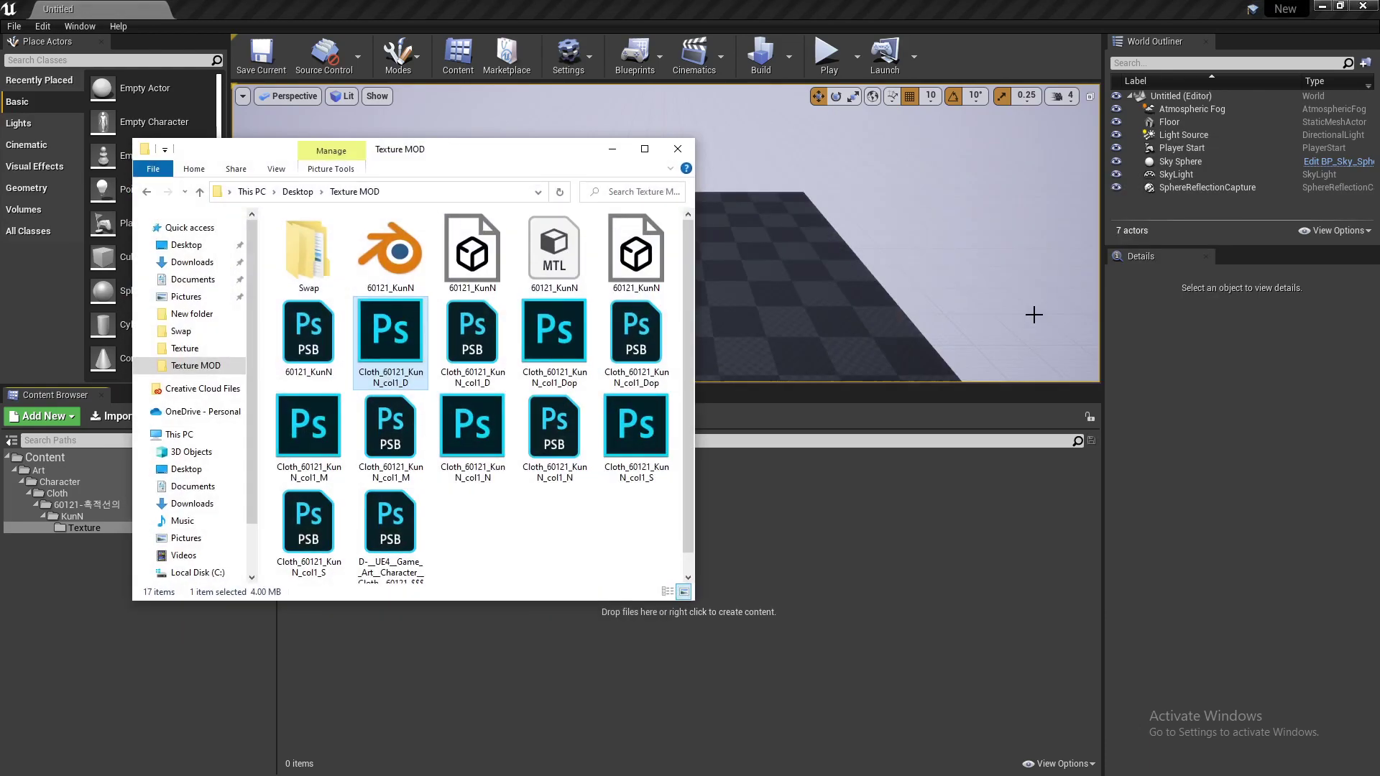
drag(453, 156, 1030, 226)
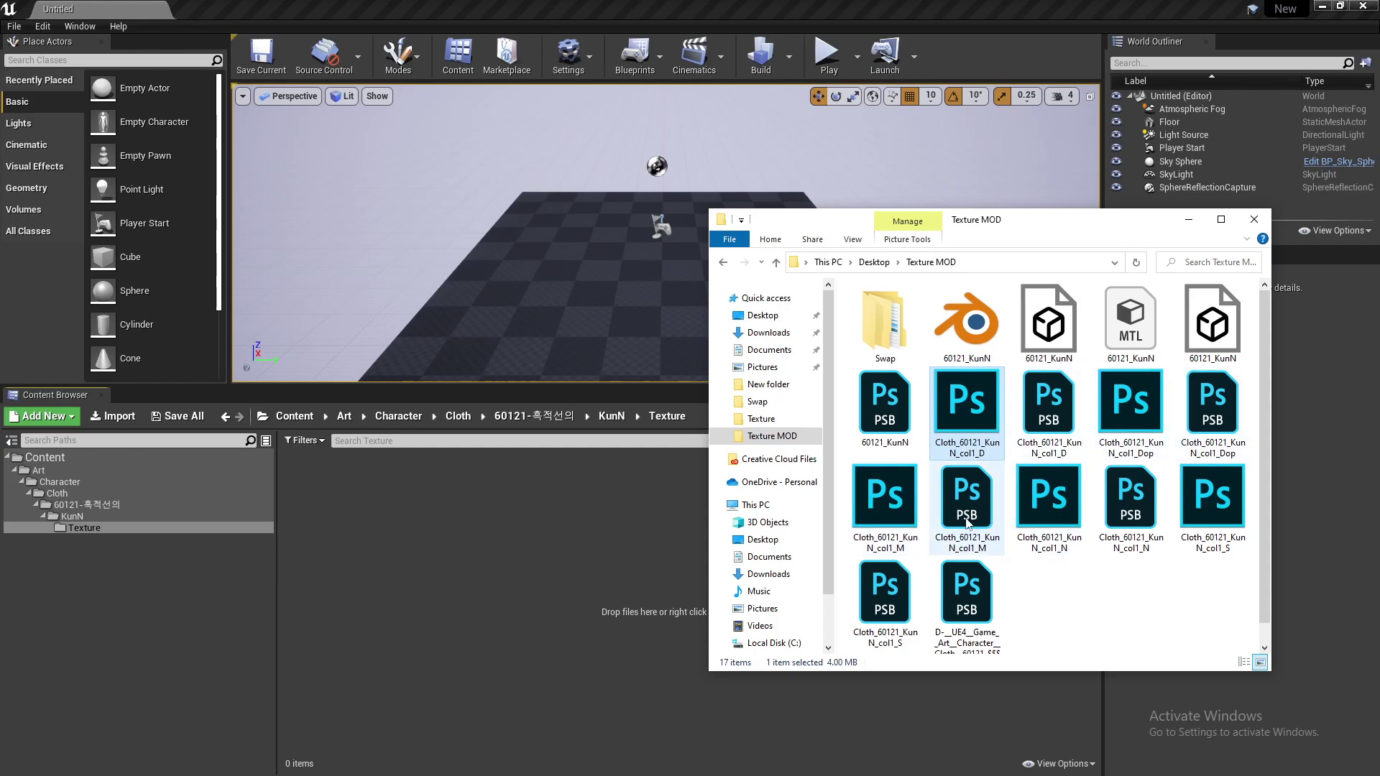
ctrl+click(885, 503)
ctrl+click(1048, 535)
drag(1155, 516, 562, 509)
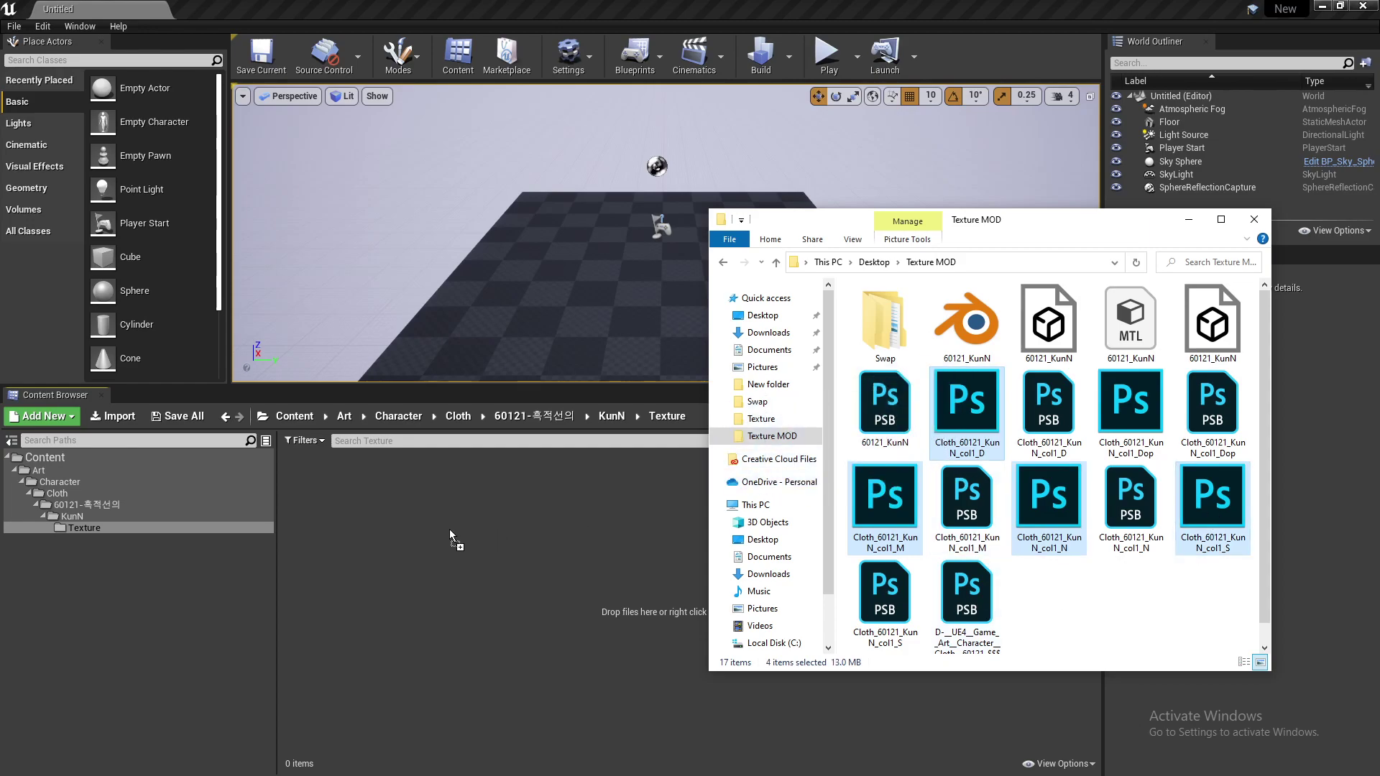
drag(450, 529, 450, 529)
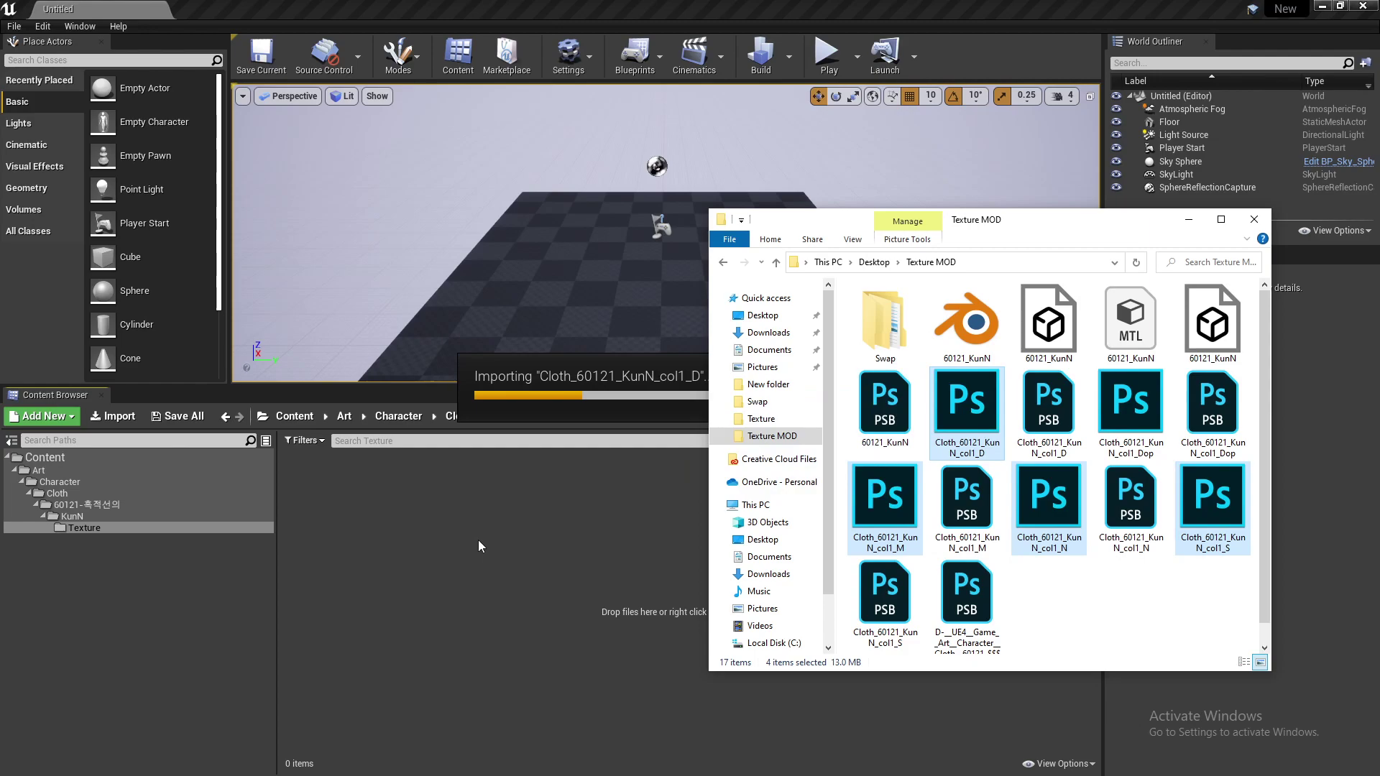
Accept importing the Cloth_60121_KunN_col1_N texture as a normal map
click(515, 581)
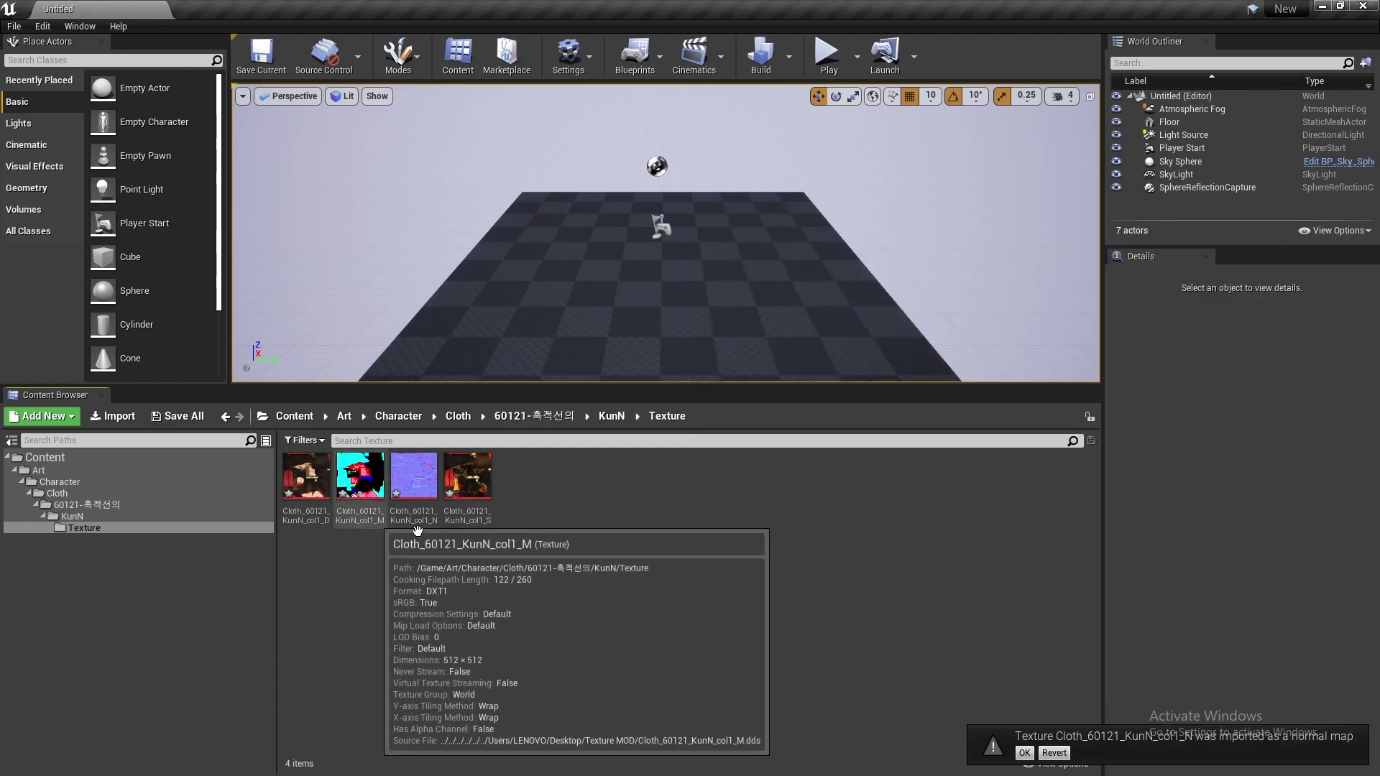
click(1025, 752)
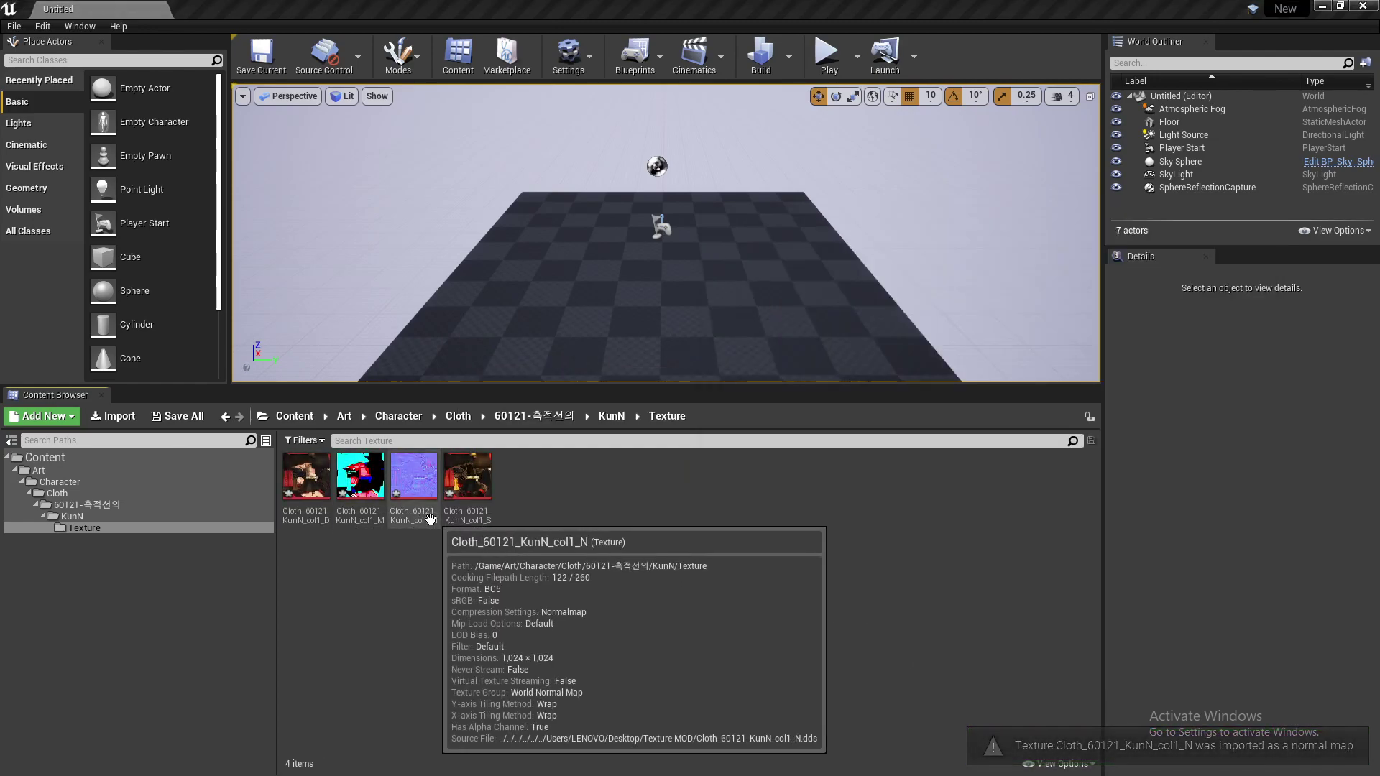
Inspect the imported Cloth_60121_KunN_col1_D, _M, _N and _S textures one by one in the texture editor
double_click(309, 478)
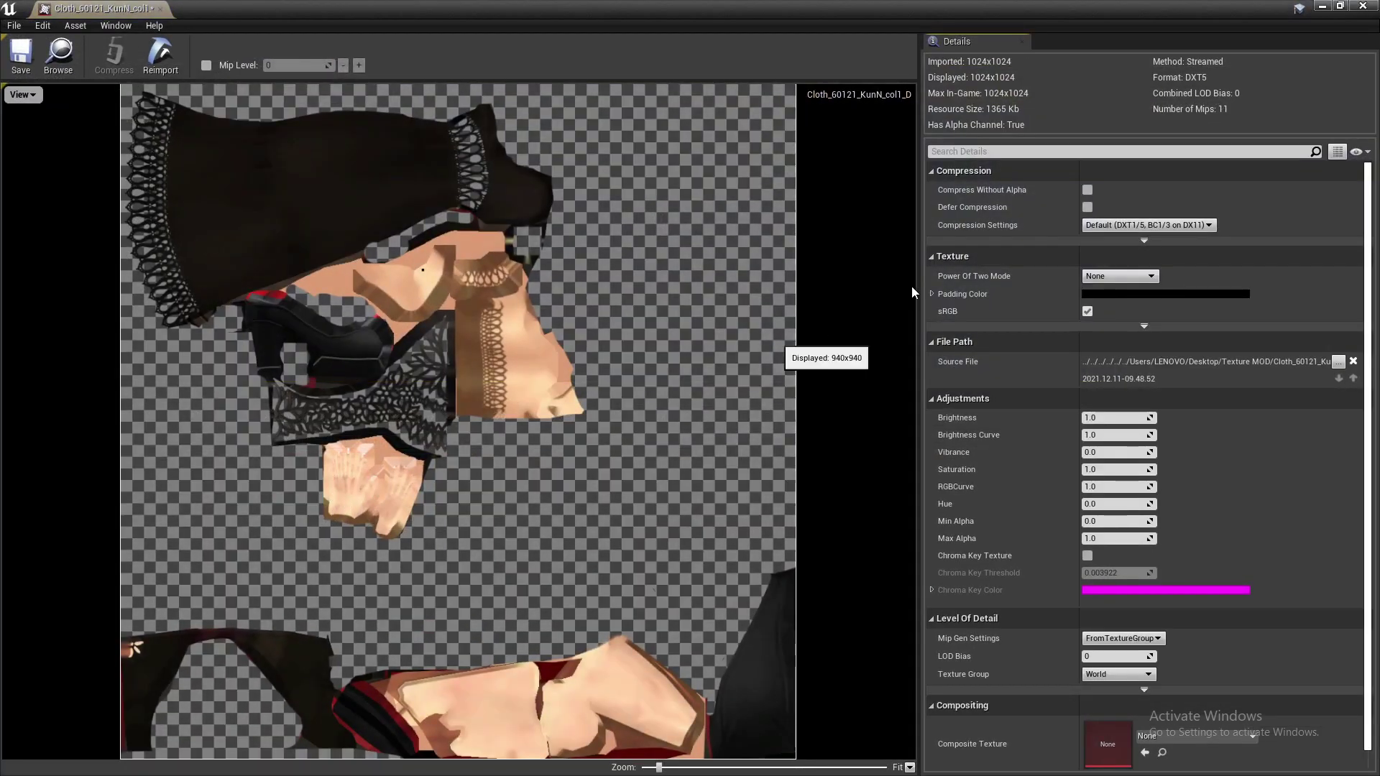
click(1362, 5)
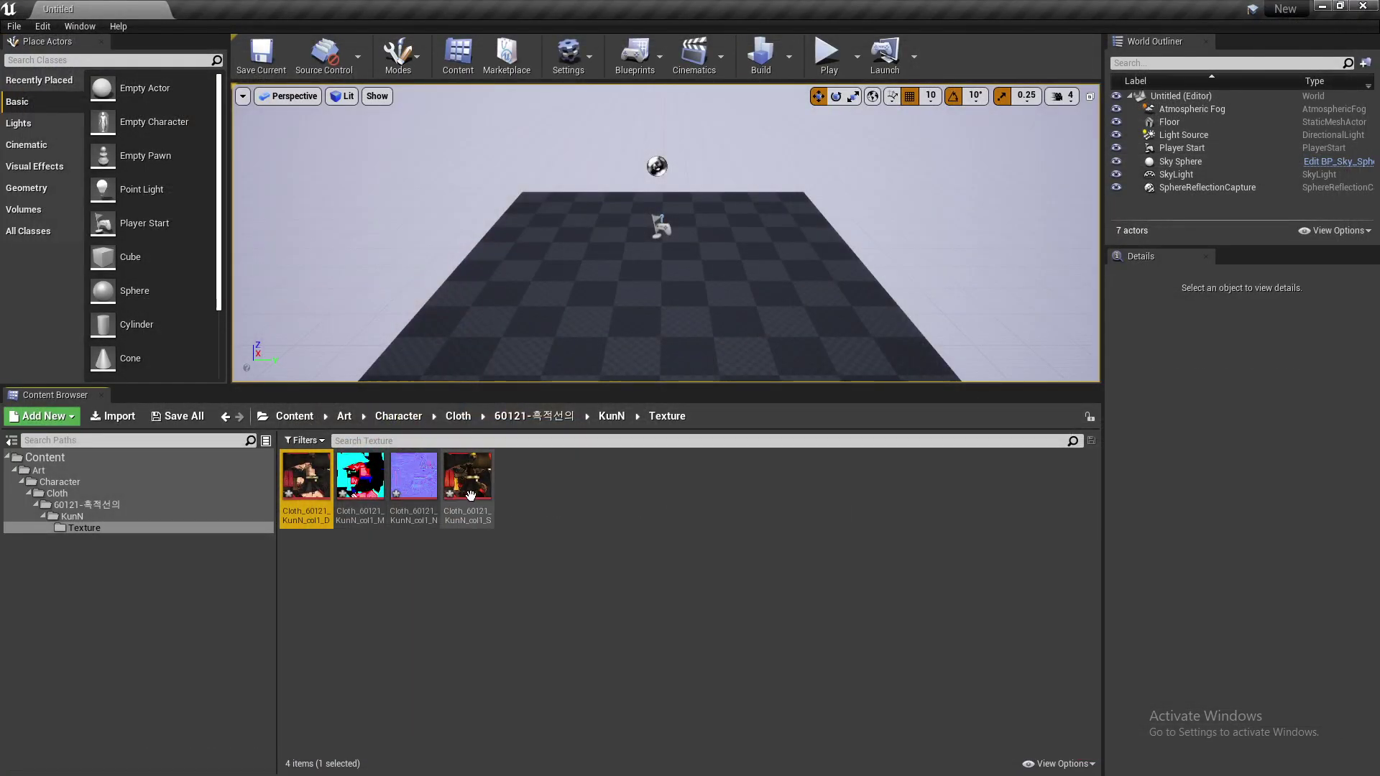
double_click(359, 476)
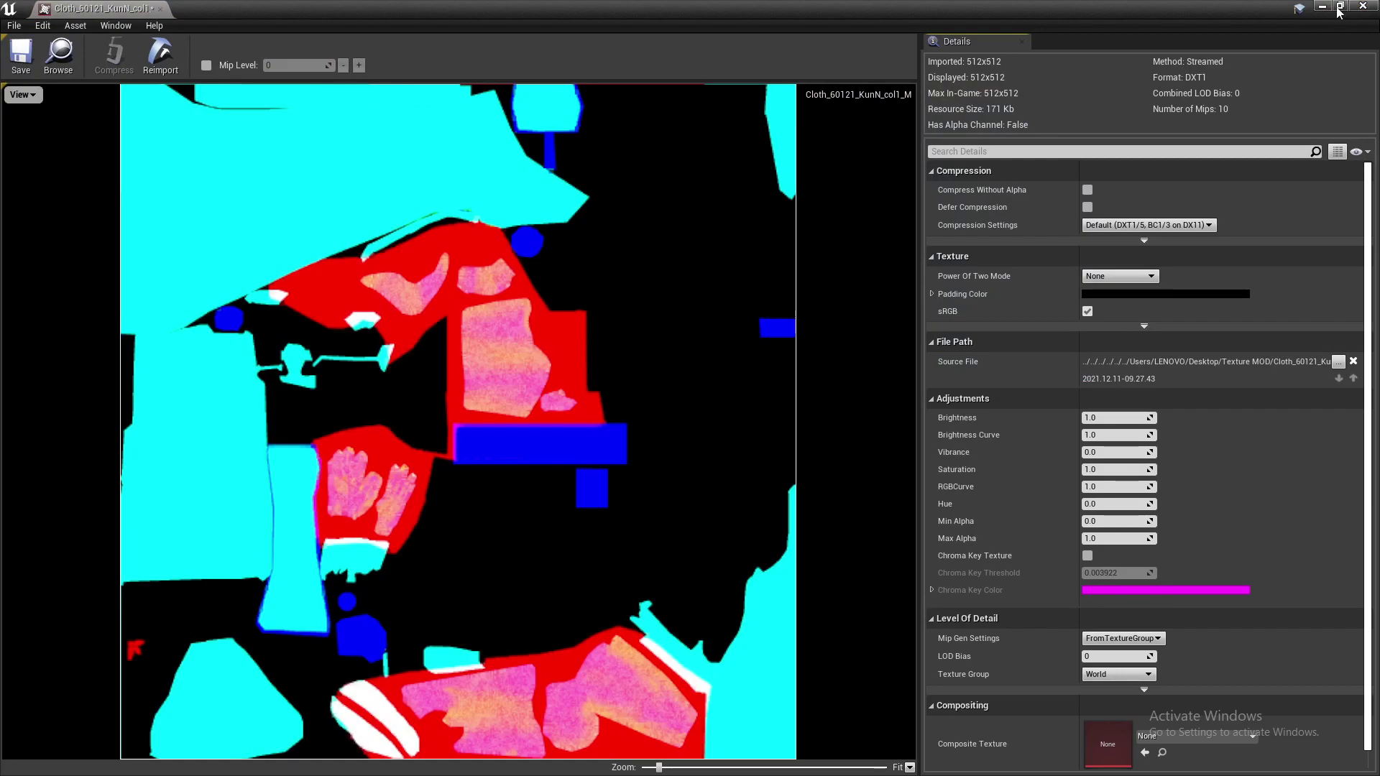
click(1363, 6)
double_click(360, 476)
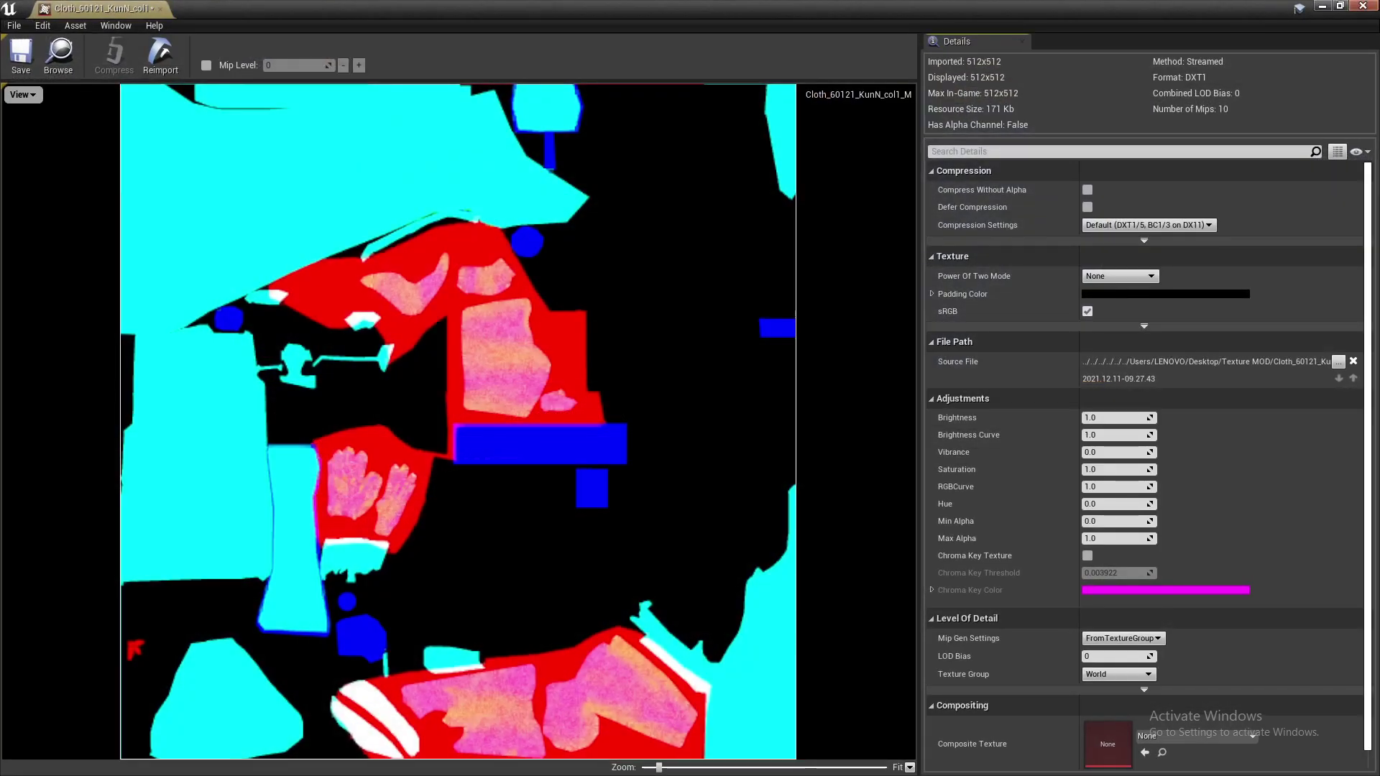
click(1363, 6)
double_click(416, 489)
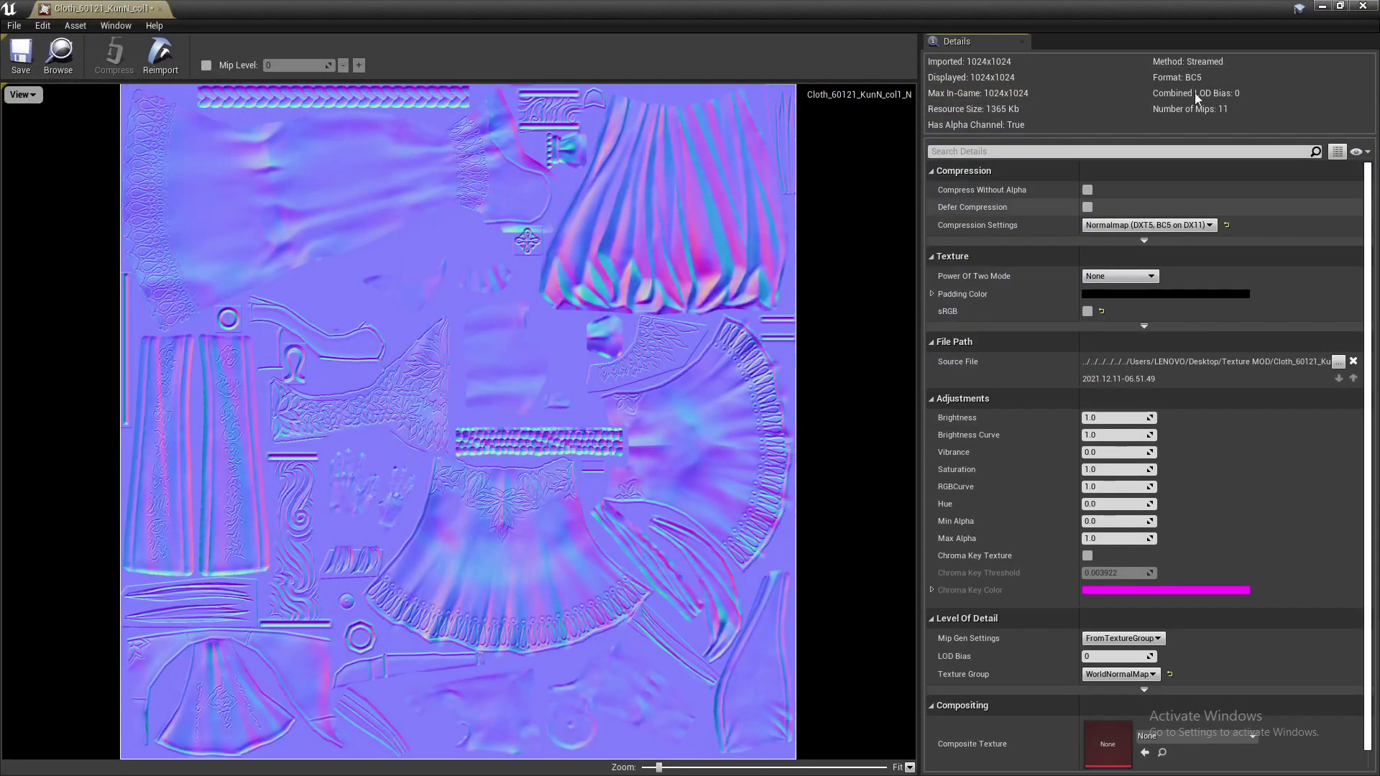
click(1362, 6)
double_click(467, 480)
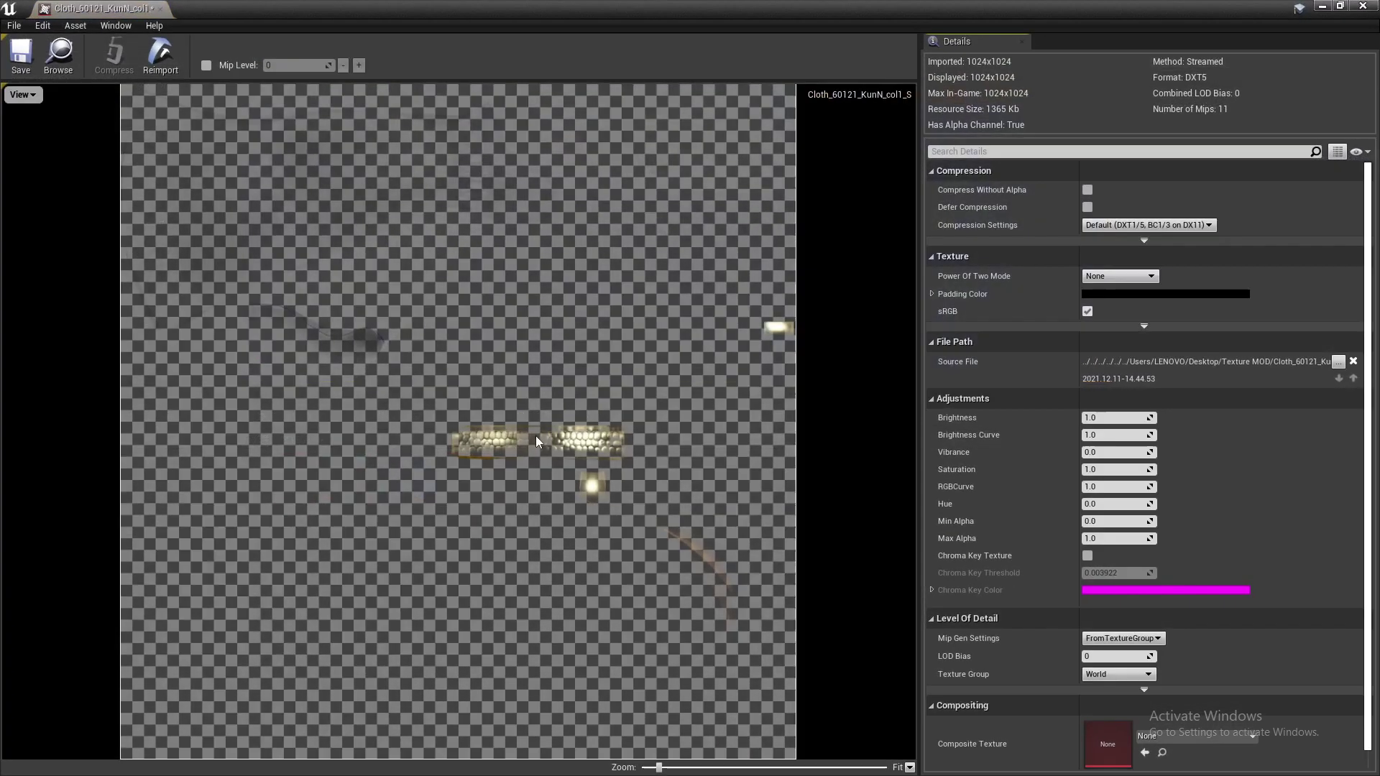
click(1363, 6)
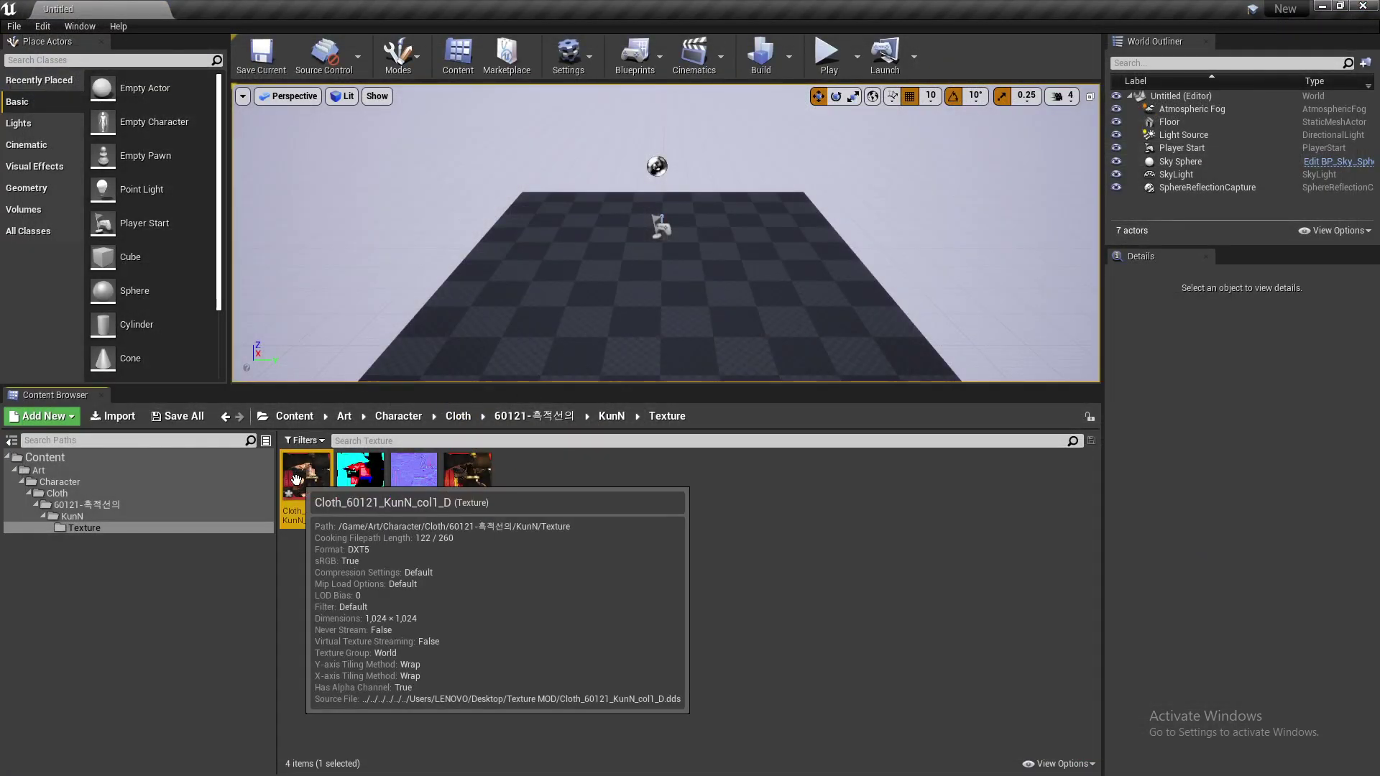
double_click(296, 480)
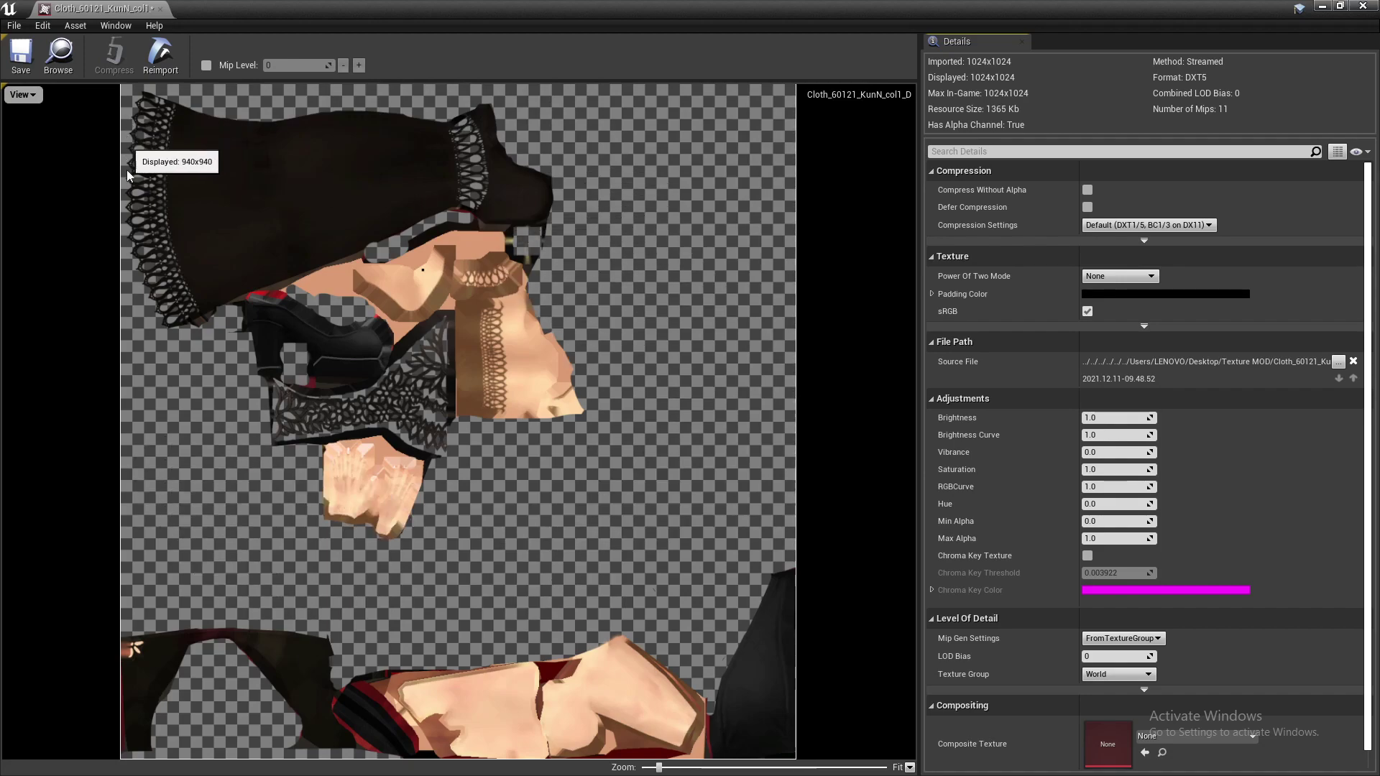
click(1363, 6)
Save all four imported KunN textures in the project
mouse_move(287, 503)
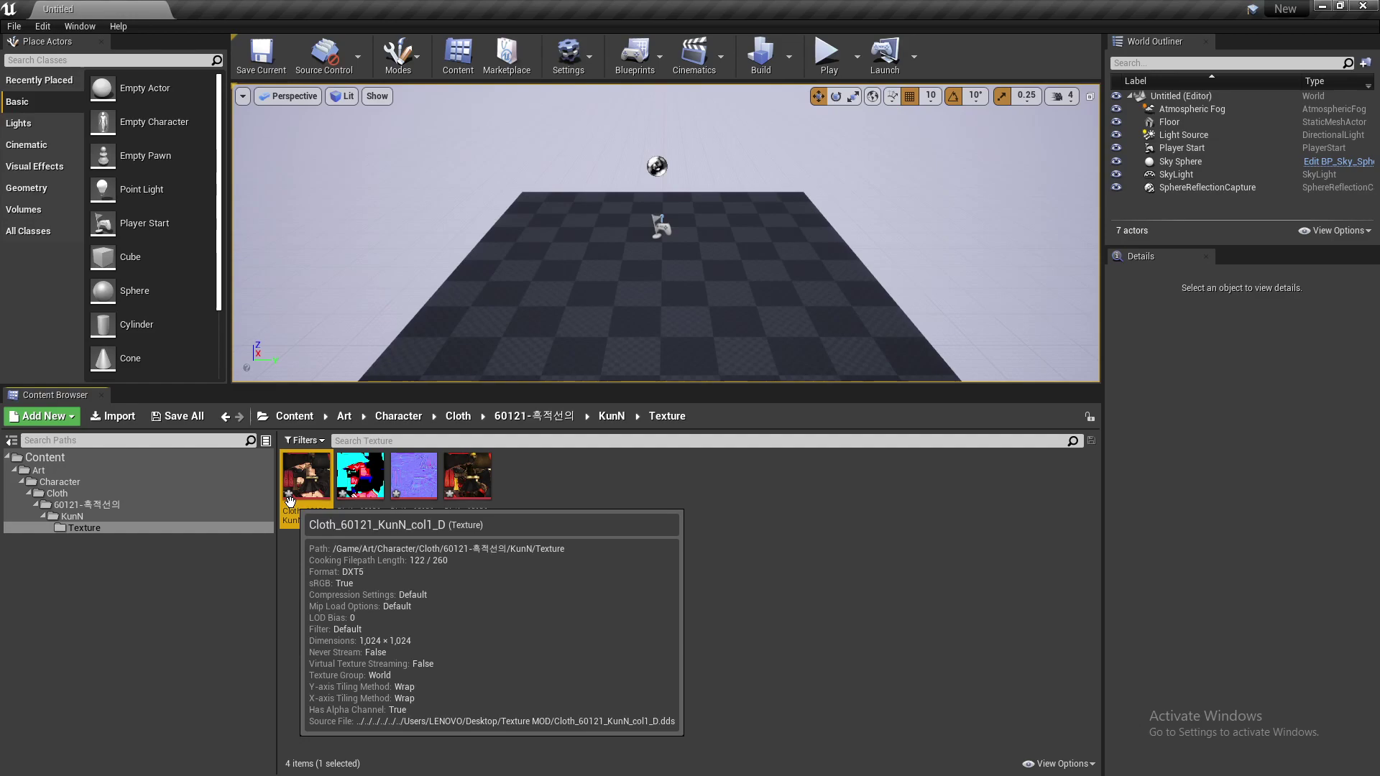
click(165, 421)
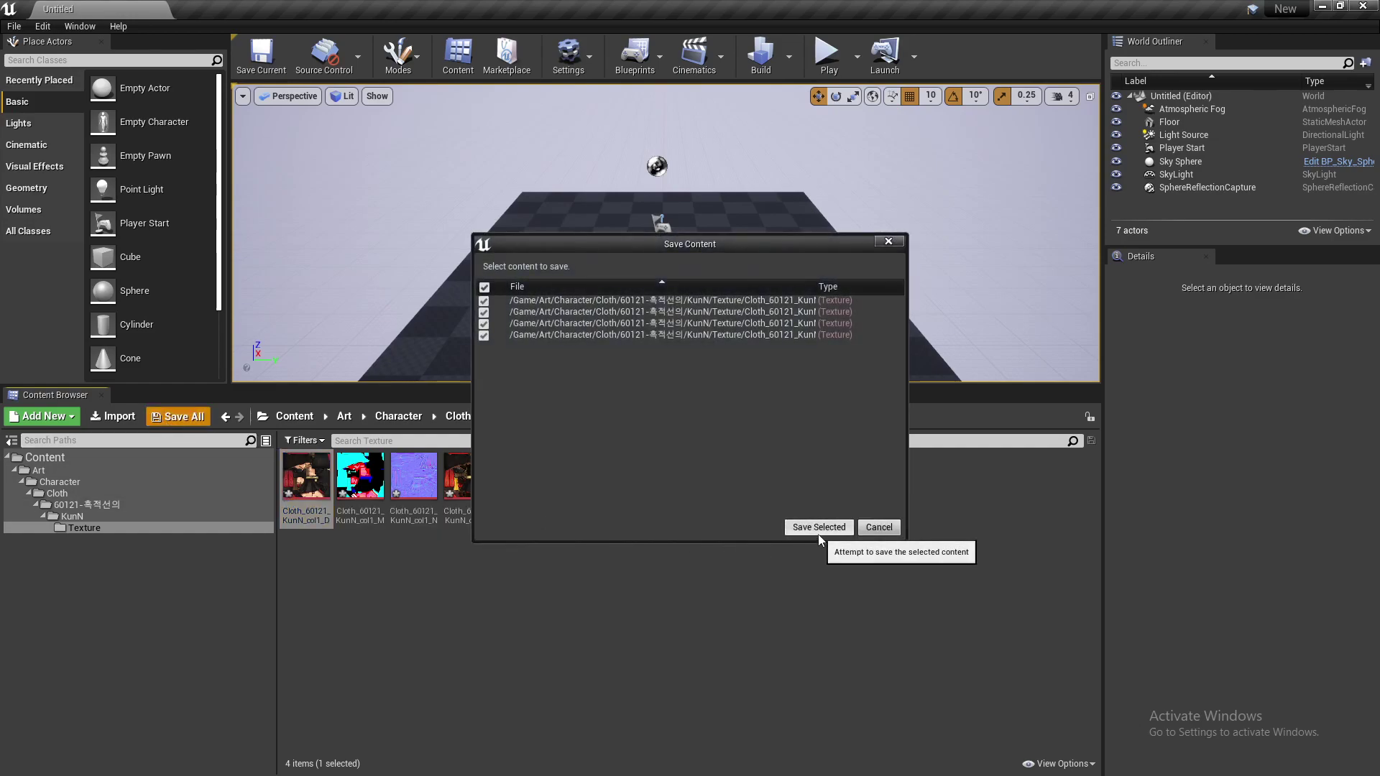
click(819, 529)
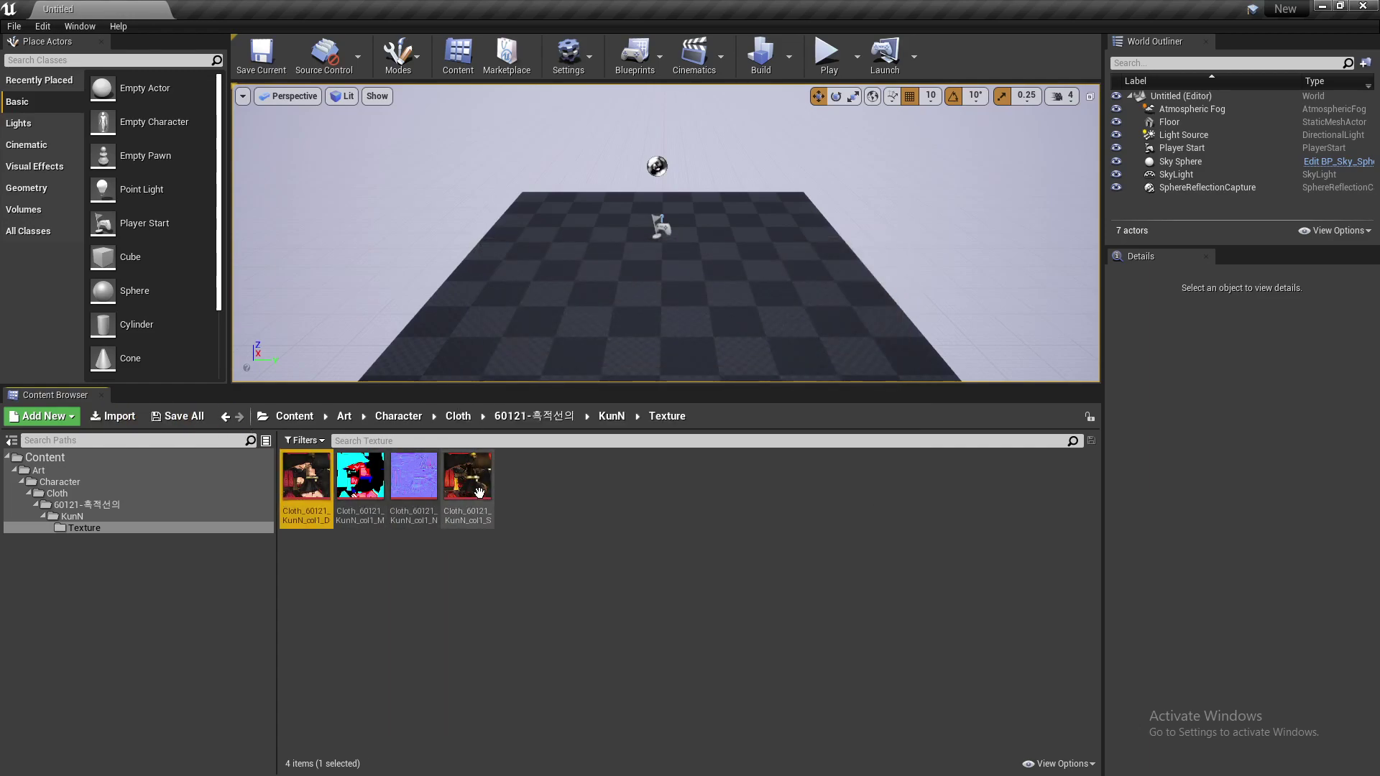
Package the project for Windows (64-bit)
click(10, 28)
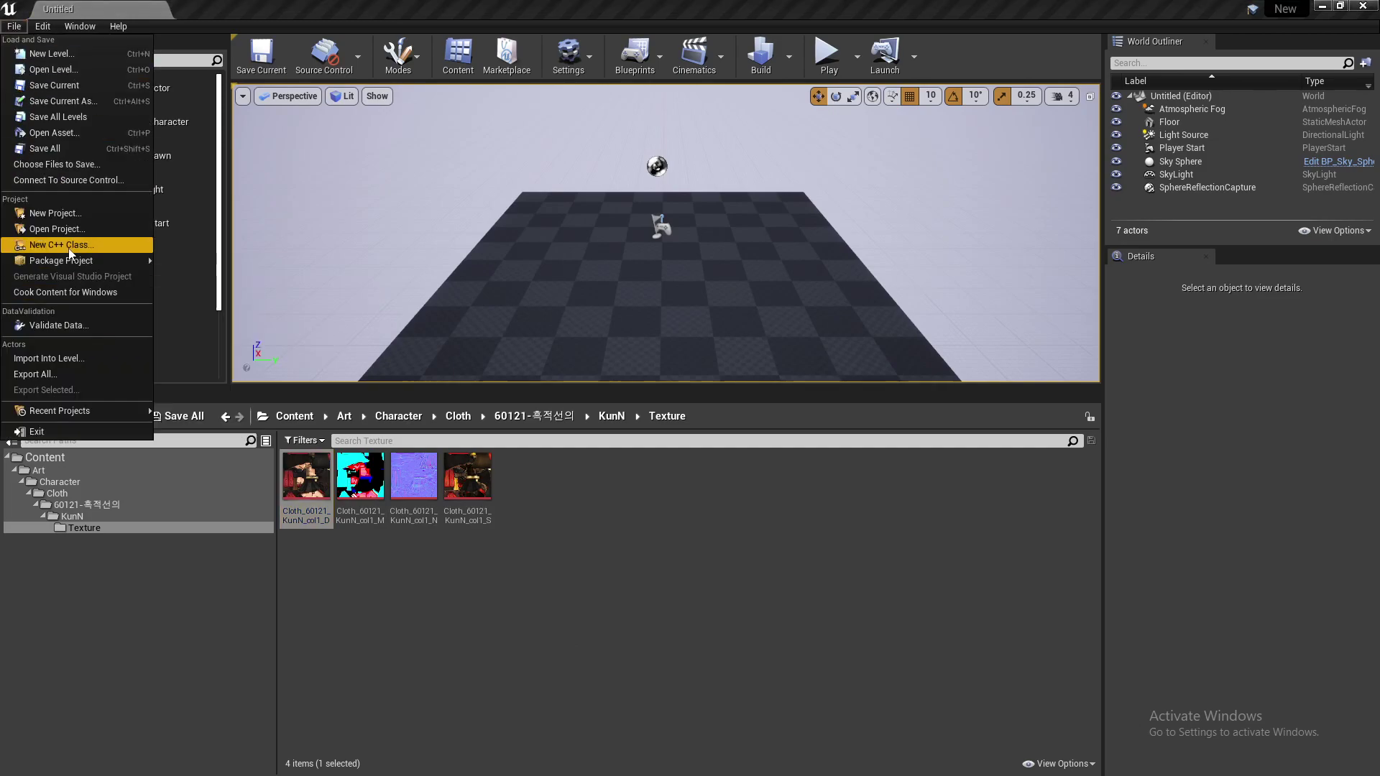
mouse_move(64, 263)
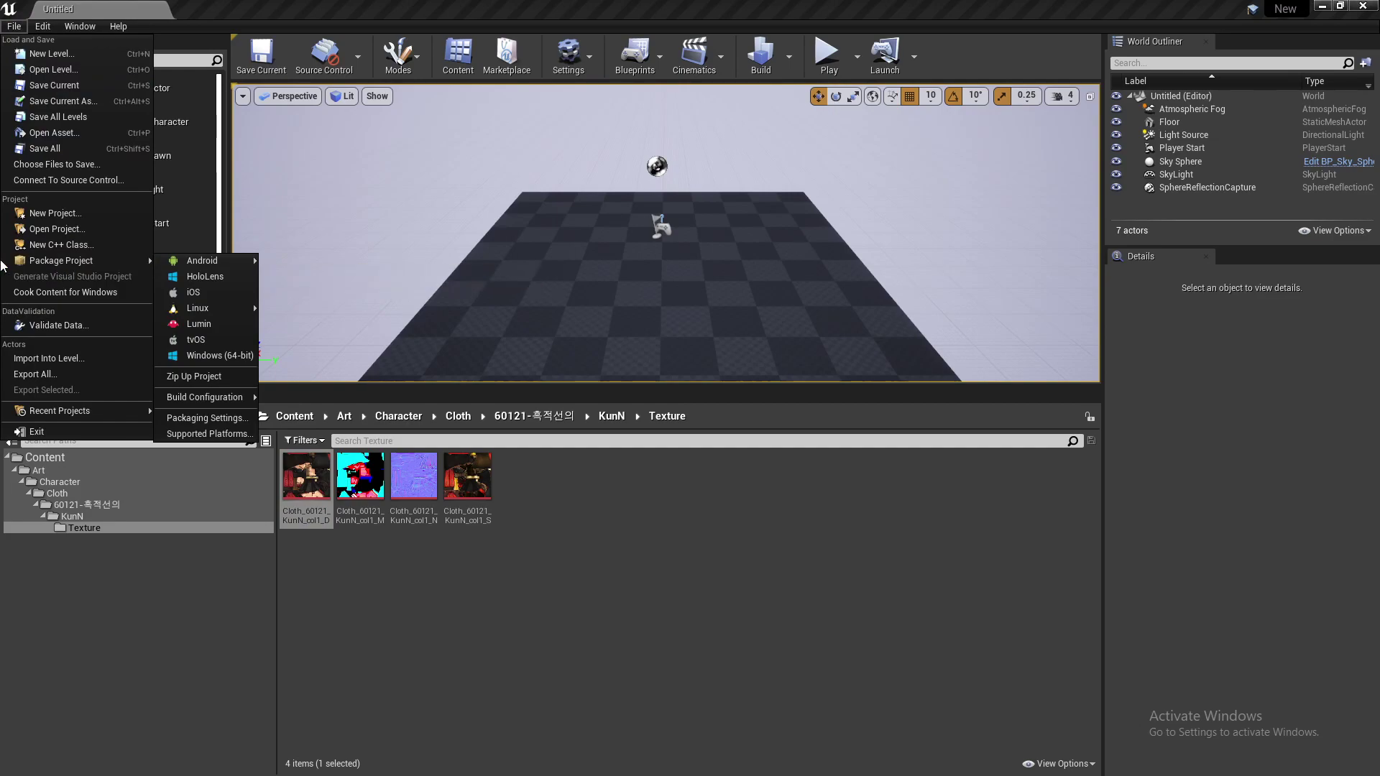
click(233, 355)
click(559, 364)
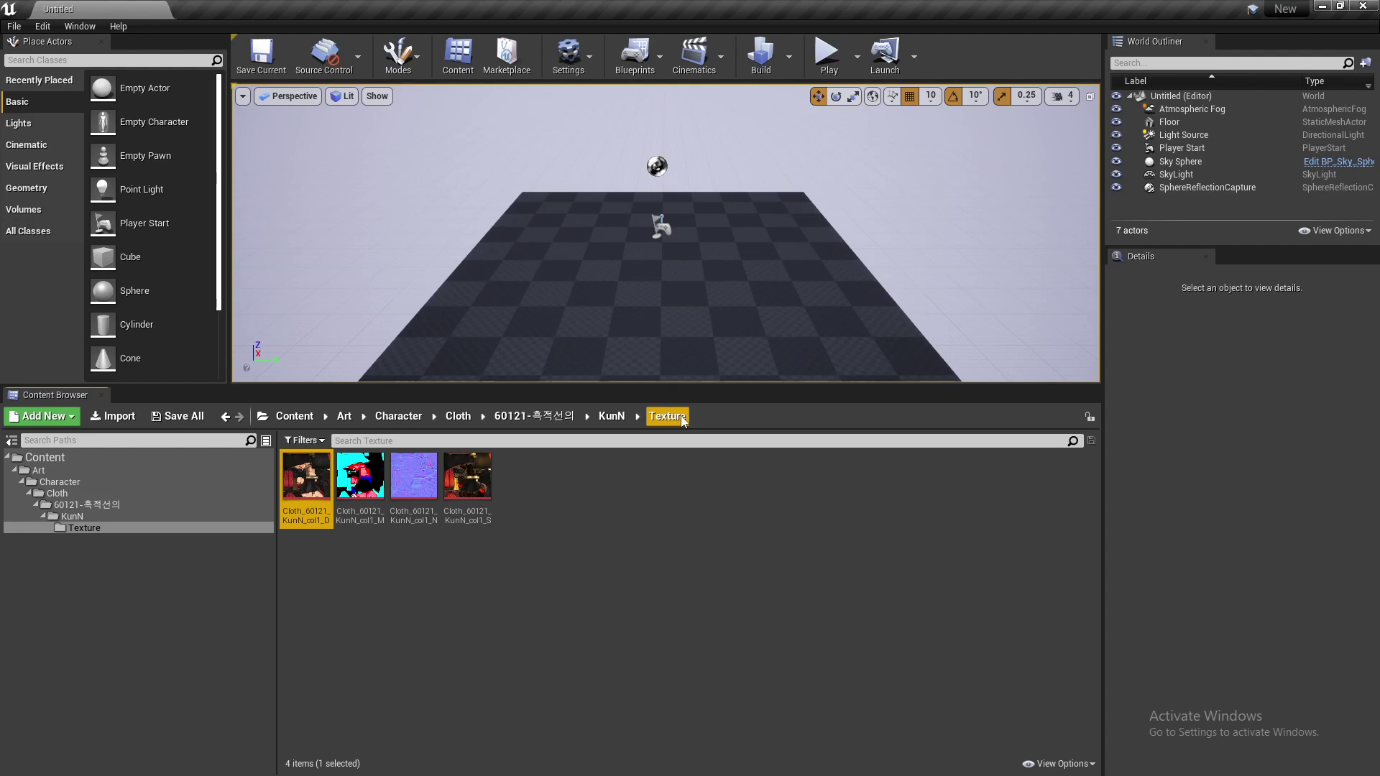
Close the Unreal Engine editor and place the KunN folder window beside the Texture MOD window
click(1321, 6)
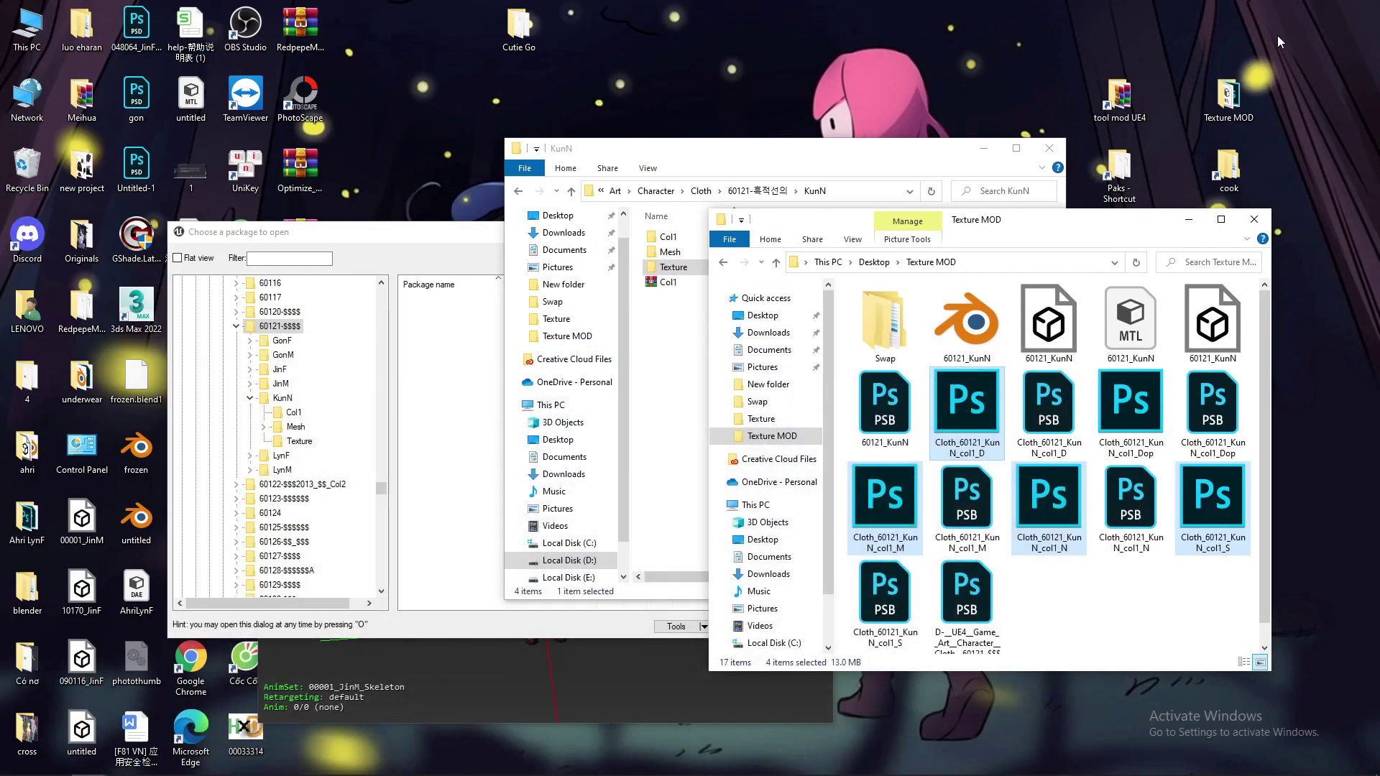
key(alt+Tab)
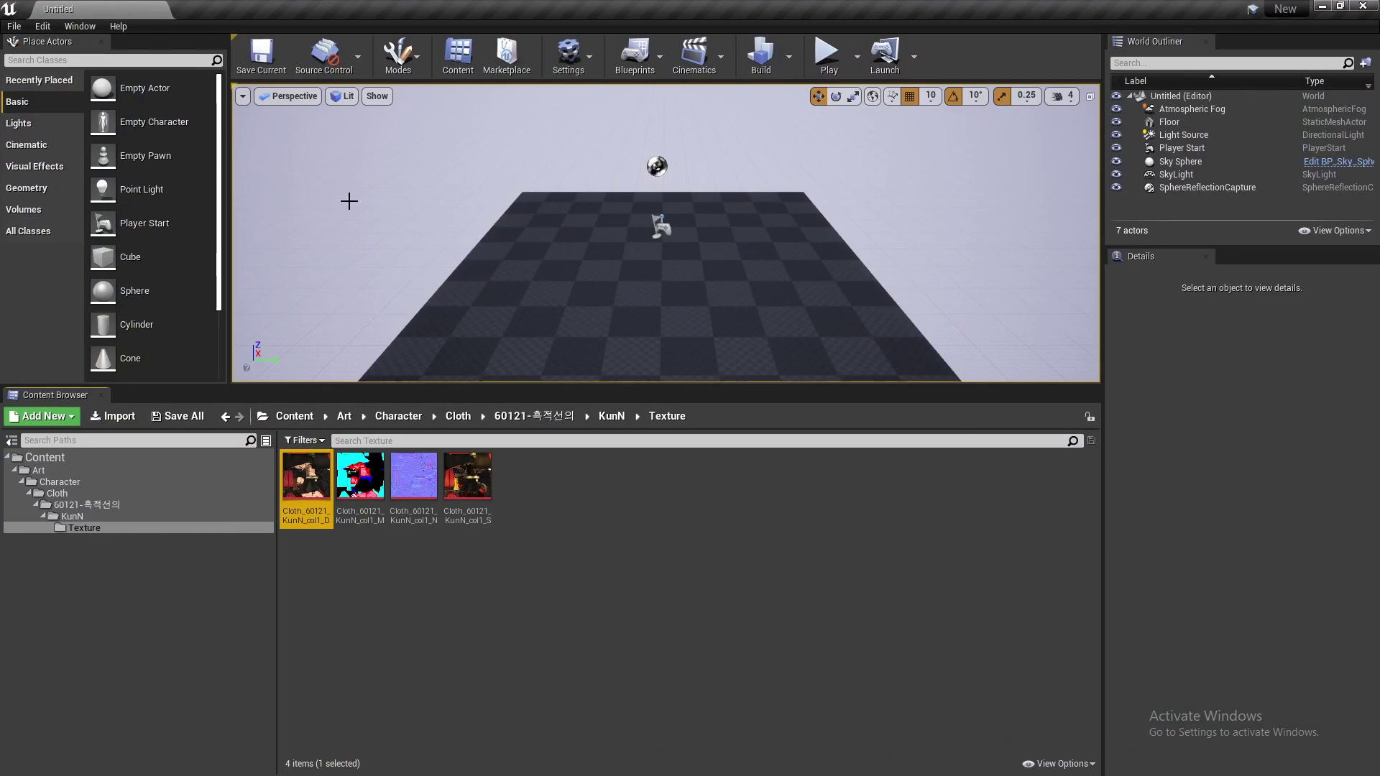
click(1359, 7)
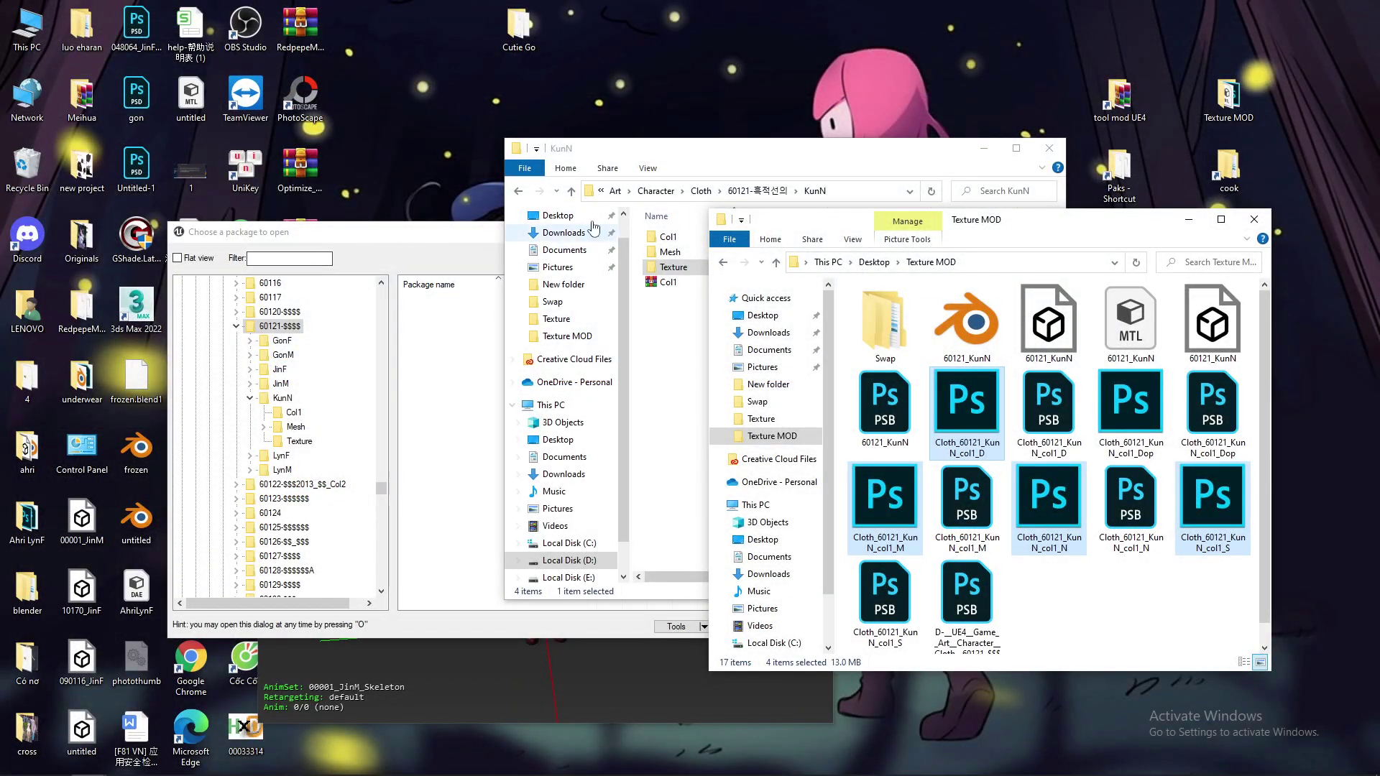
drag(699, 152, 291, 197)
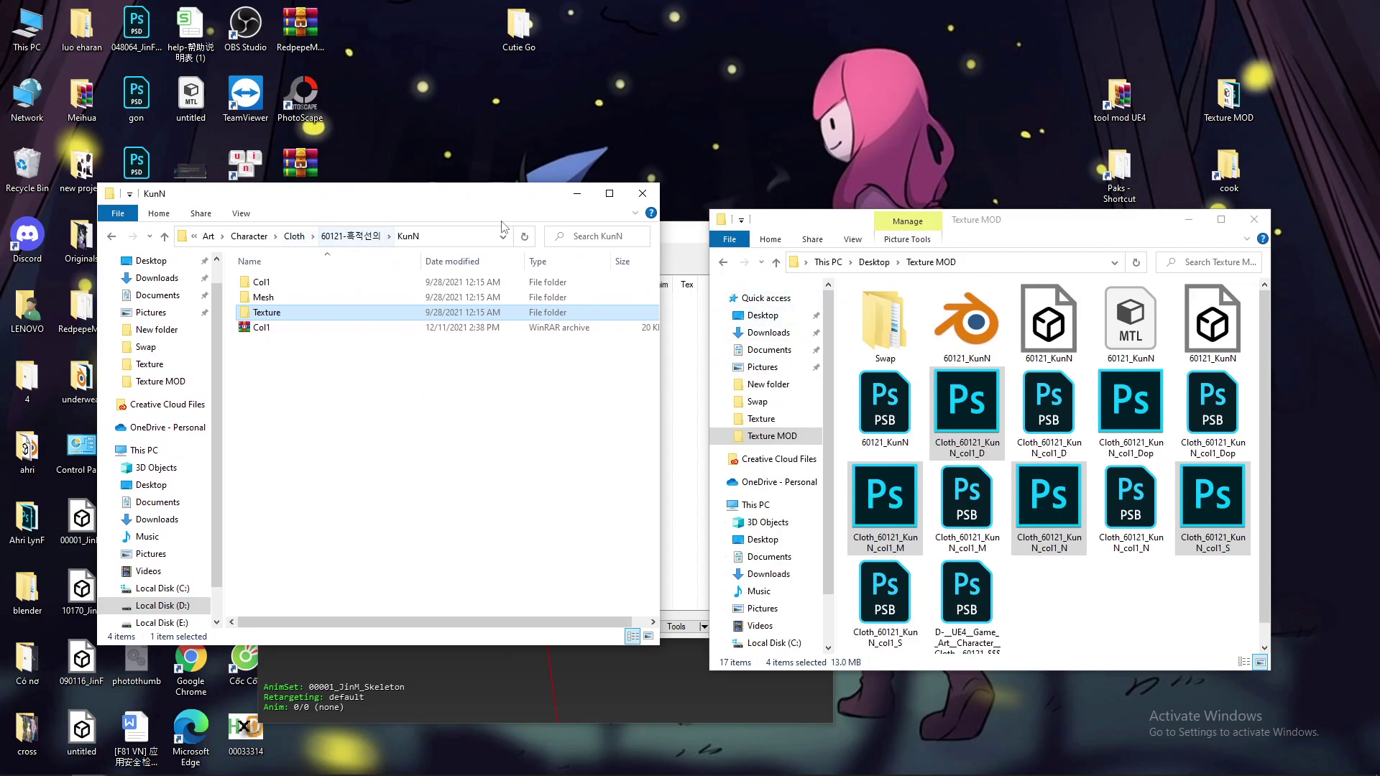
Create a folder named "hướng dẫn repak" inside the Texture MOD folder on the desktop
double_click(1228, 97)
scroll(433, 415, down, 1)
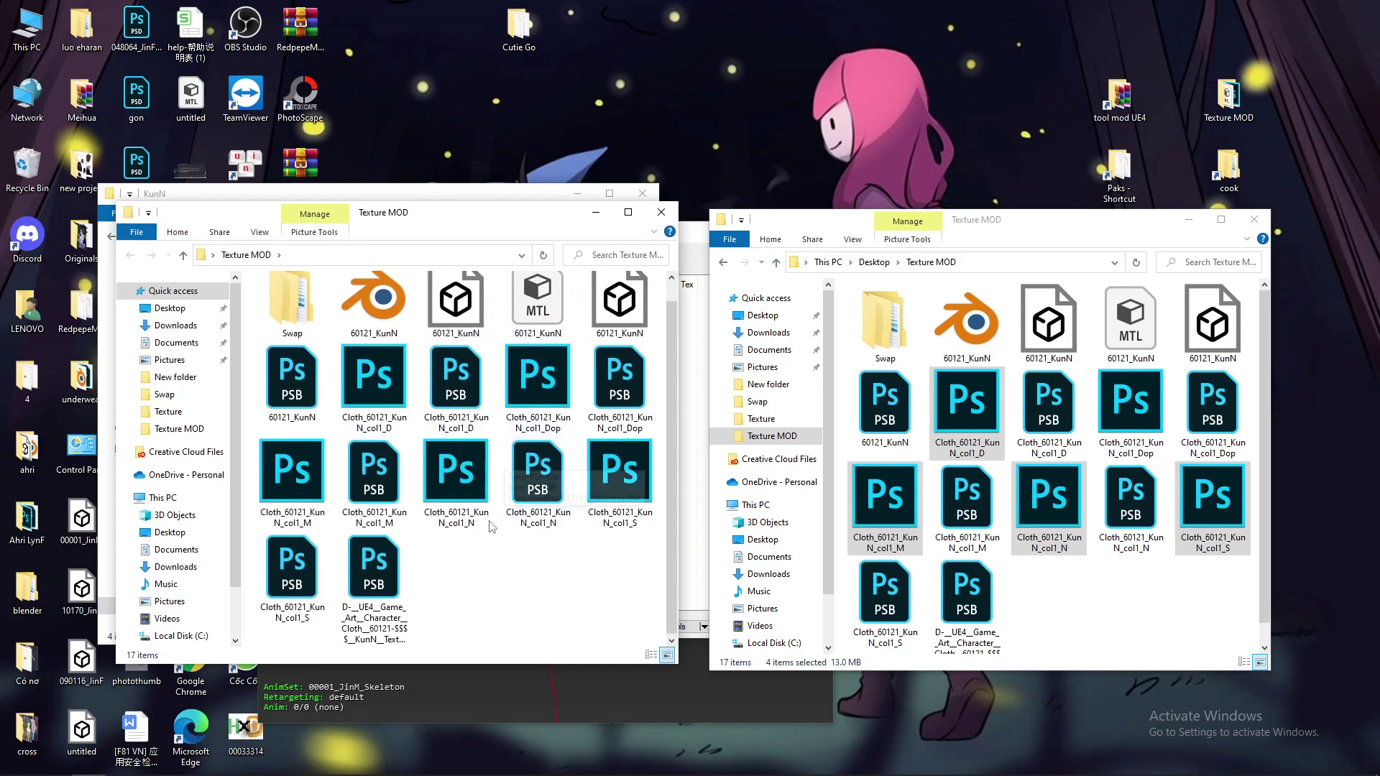
click(628, 213)
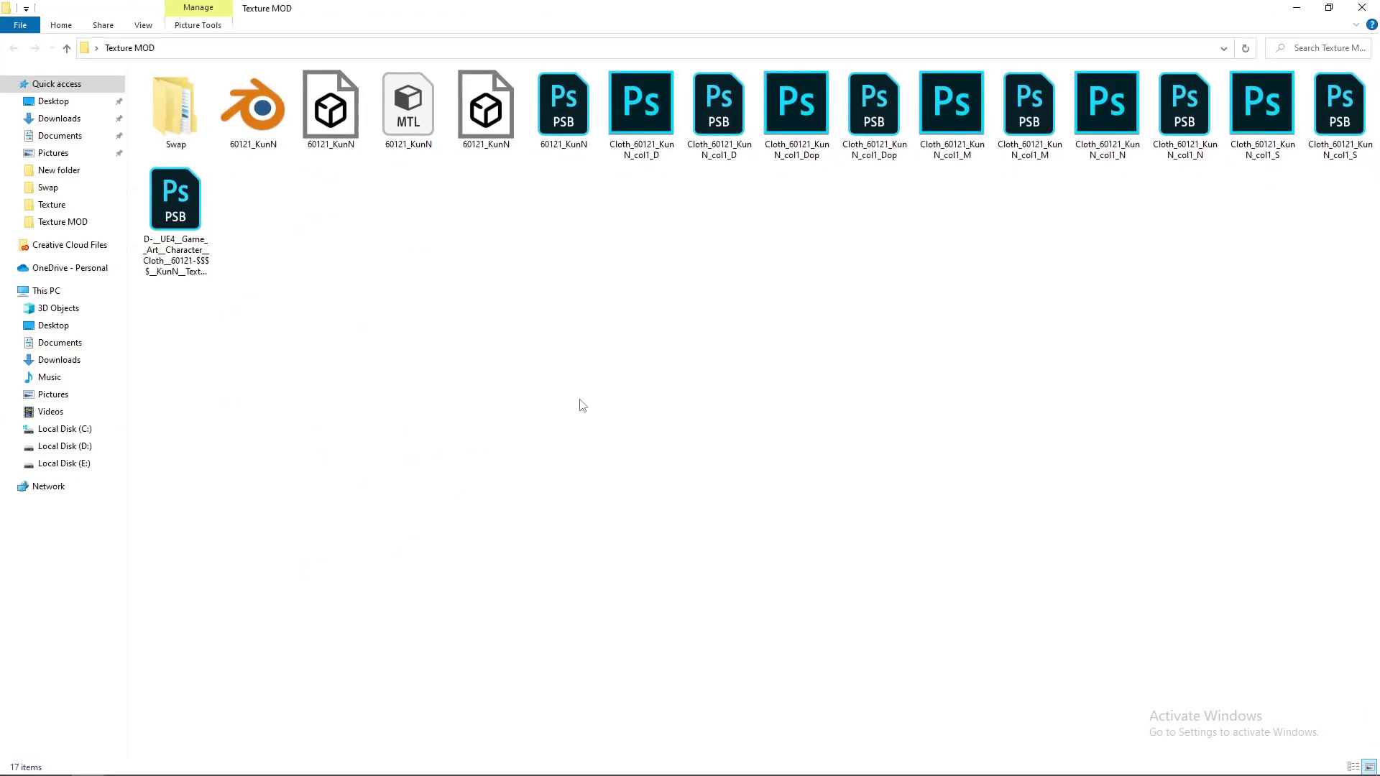
right_click(329, 304)
mouse_move(397, 477)
click(560, 478)
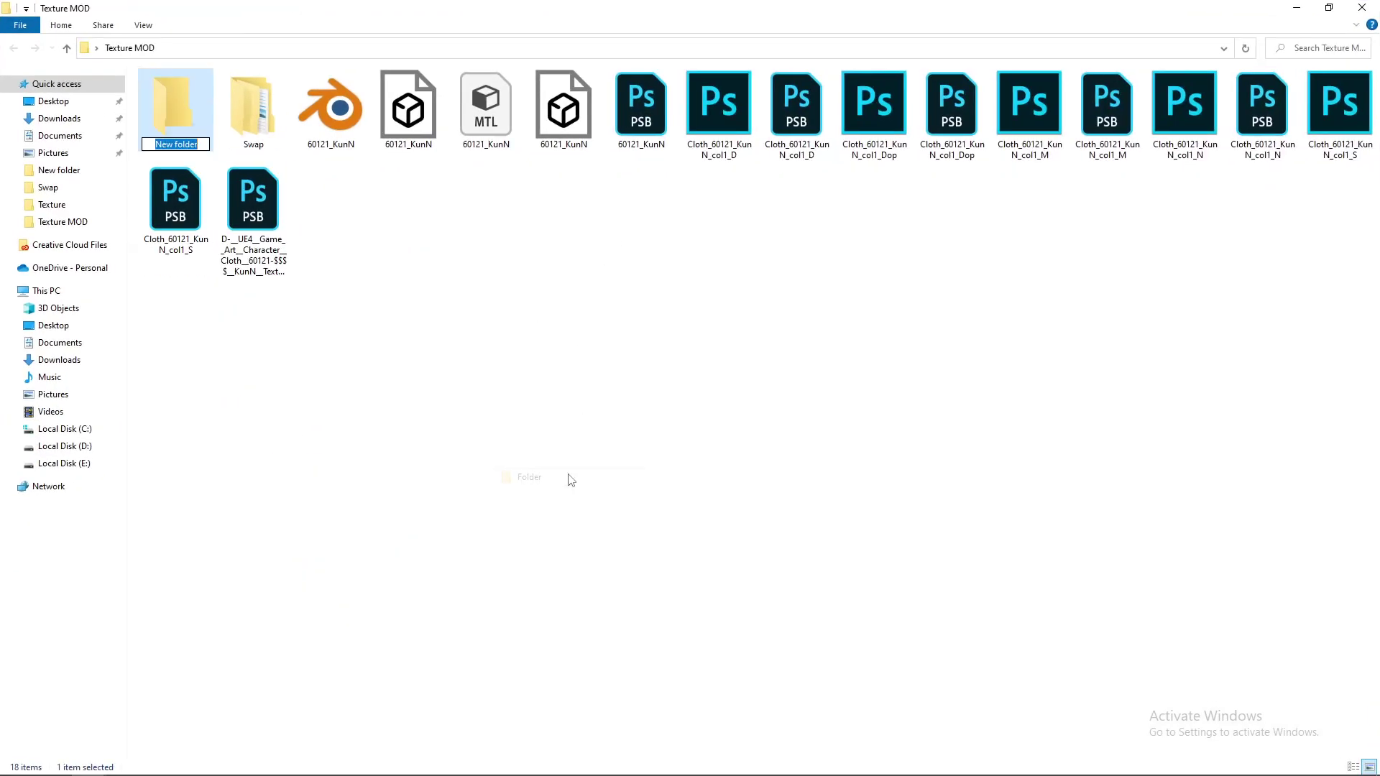
text(repl)
key(BackSpace)
key(BackSpace)
key(BackSpace)
key(BackSpace)
text(hương dẫn repak)
key(Return)
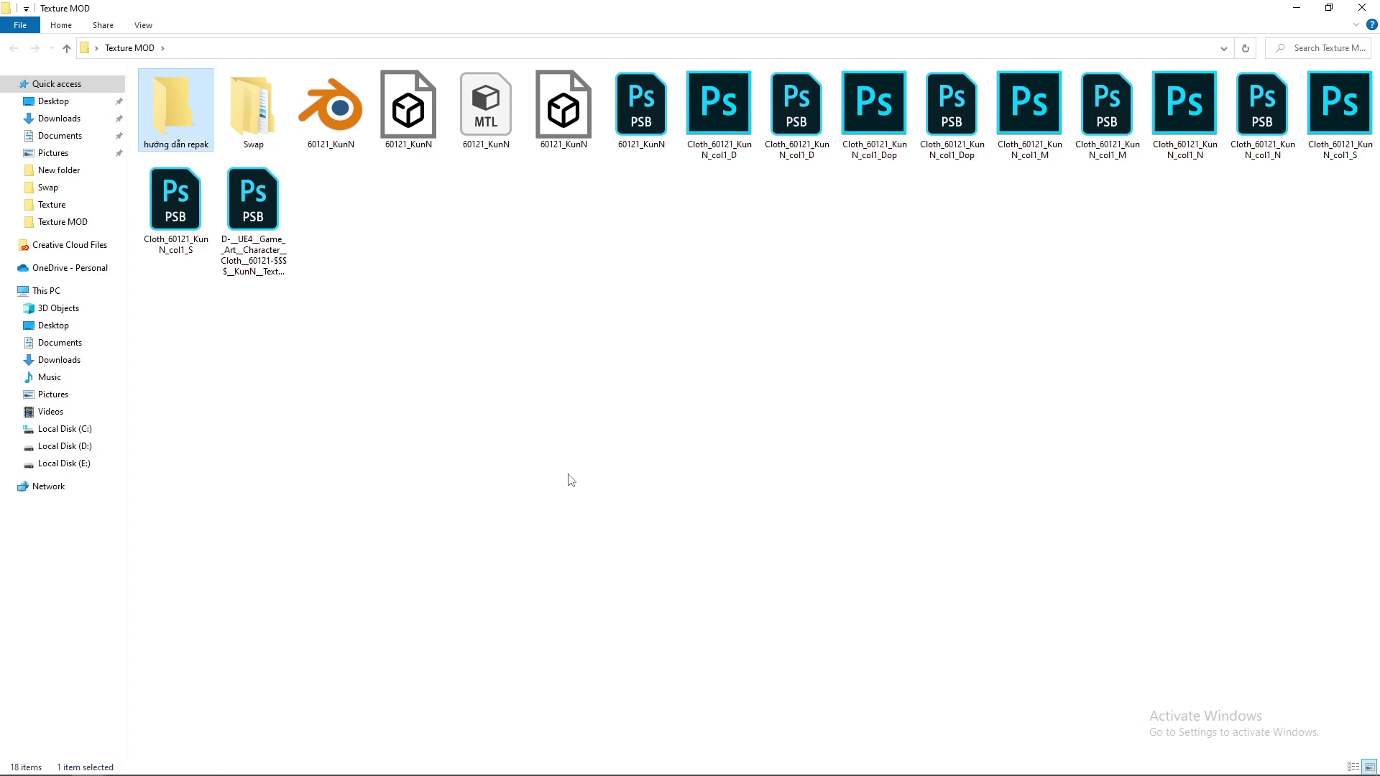
Inside the hướng dẫn repak folder, create a folder named 60121Kun_Tex_Mod and open it
key(Return)
drag(435, 7, 779, 74)
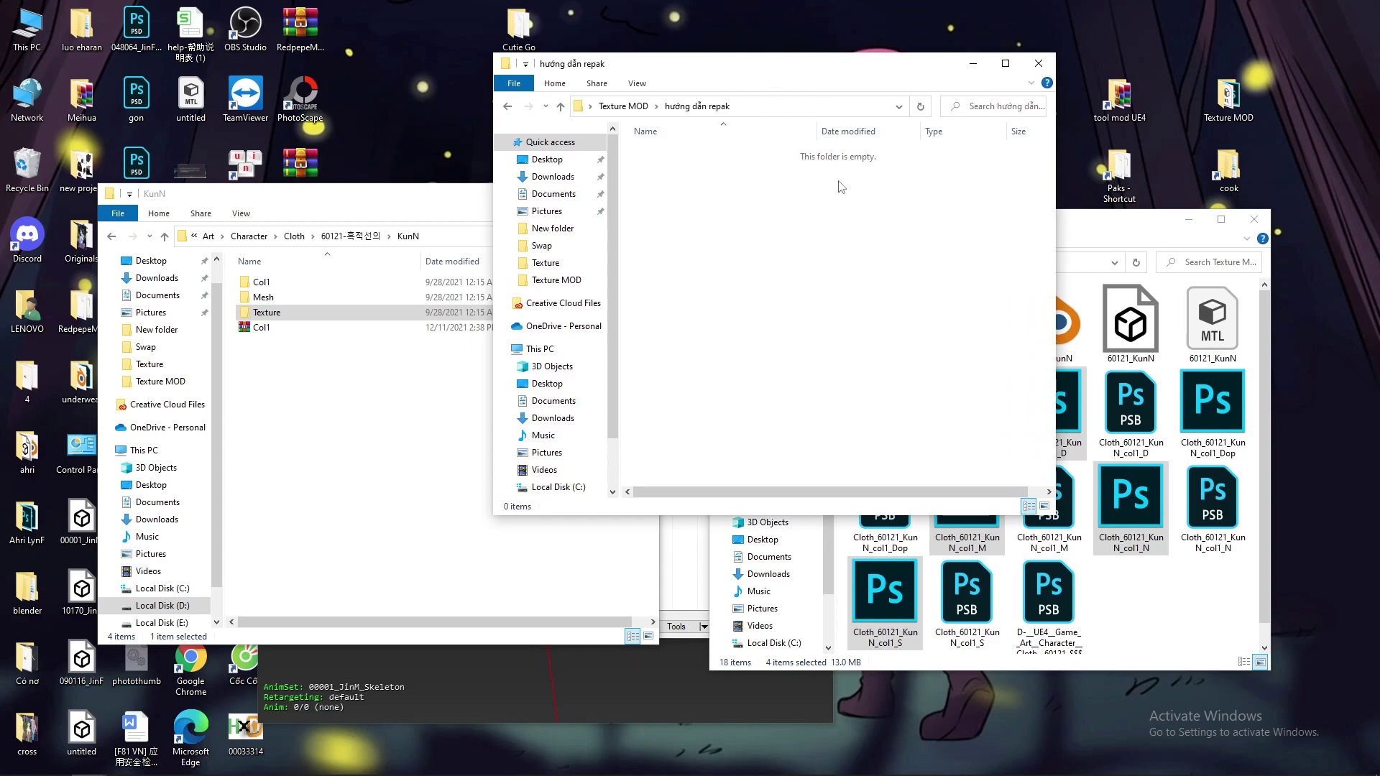
right_click(674, 188)
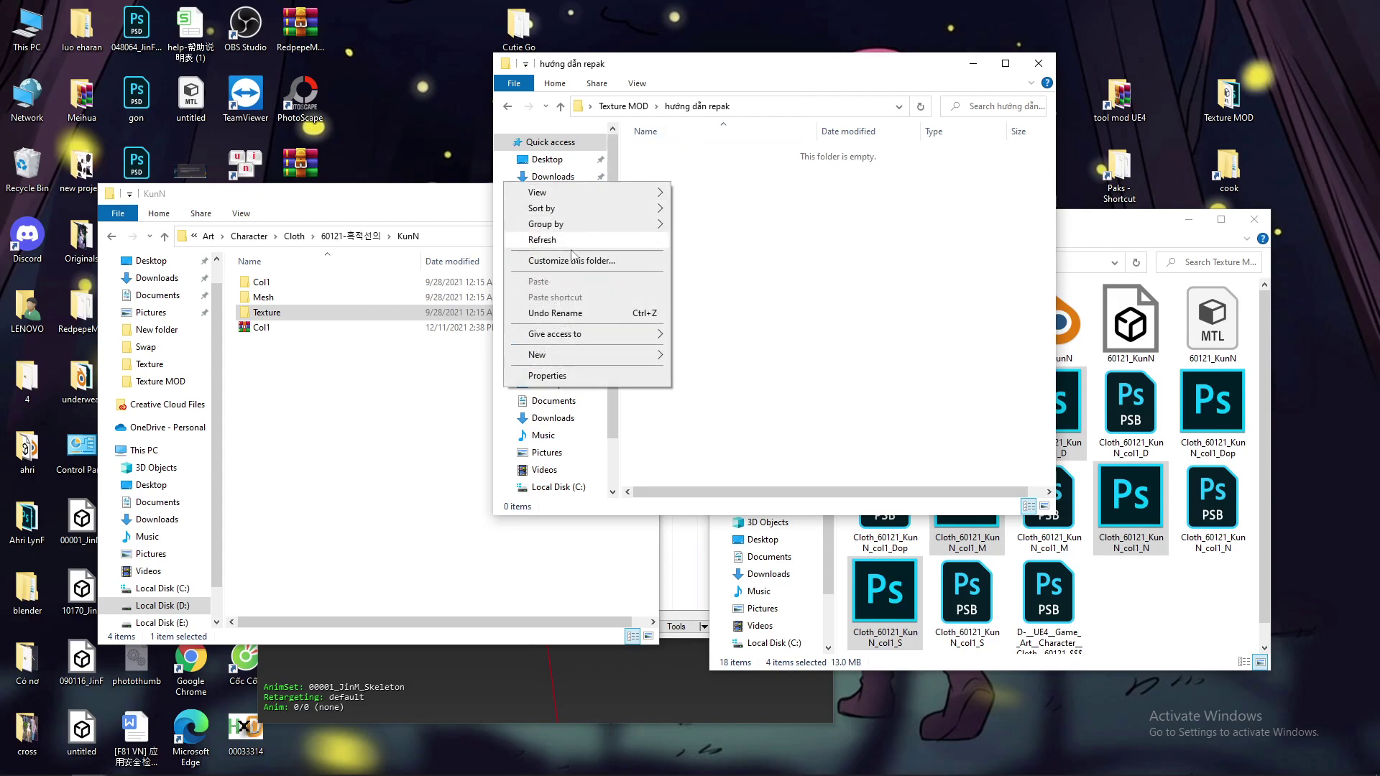
mouse_move(660, 360)
click(704, 357)
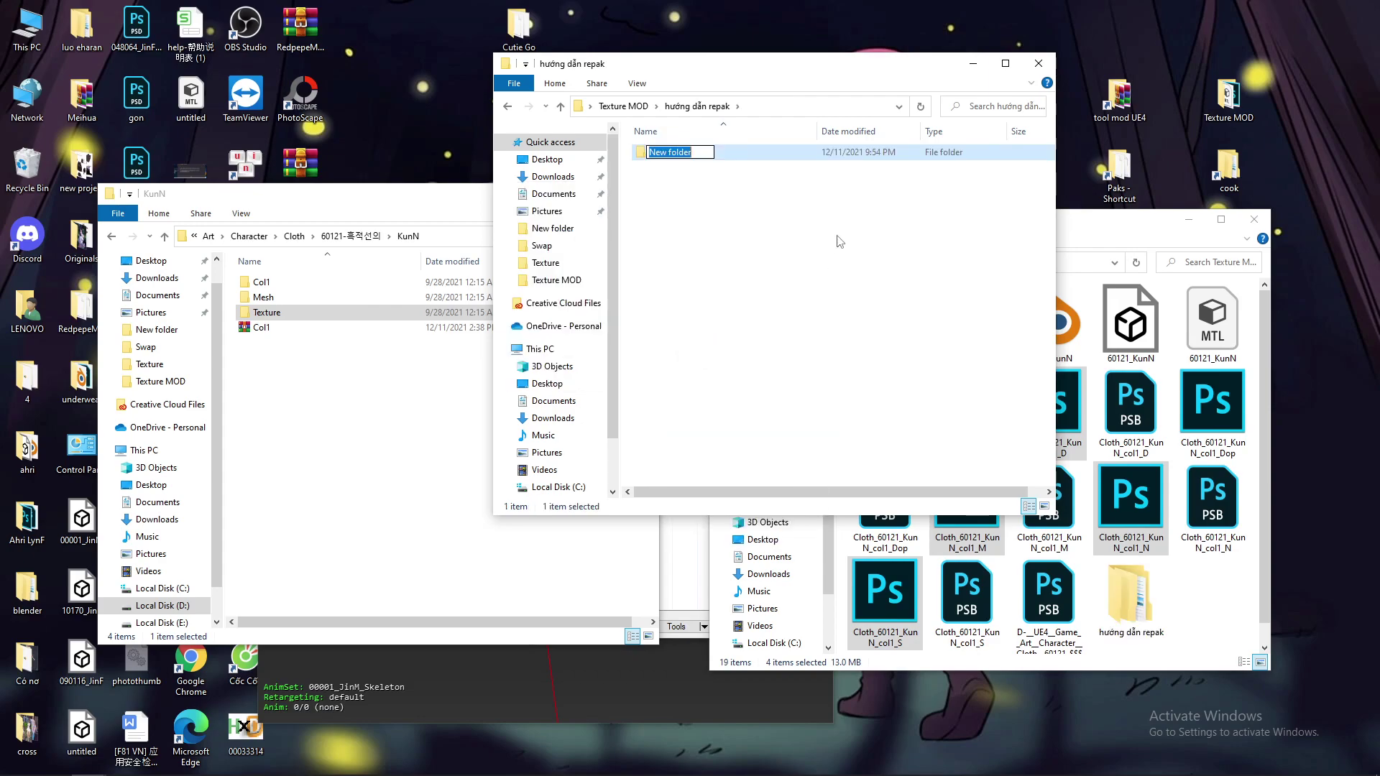
key(BackSpace)
text(60121Kun)
key(Return)
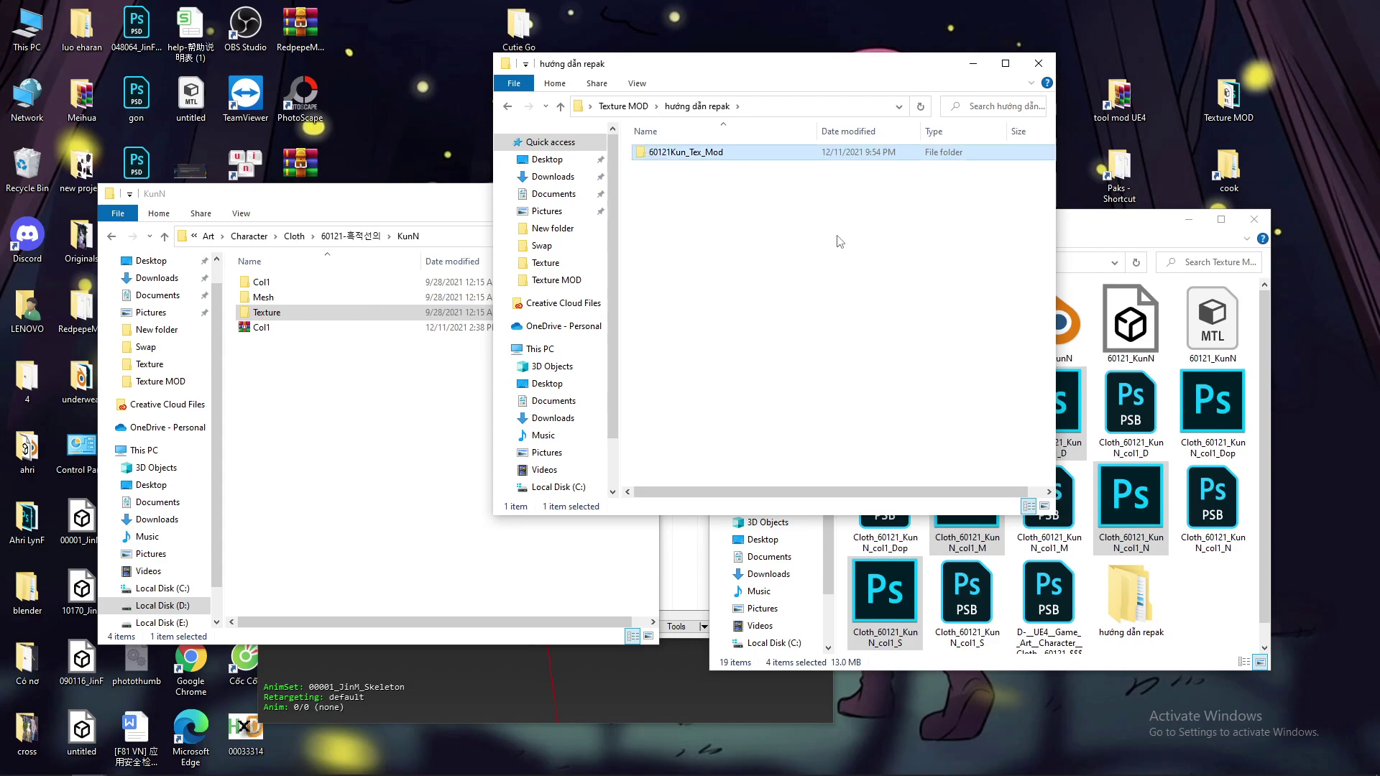
key(Return)
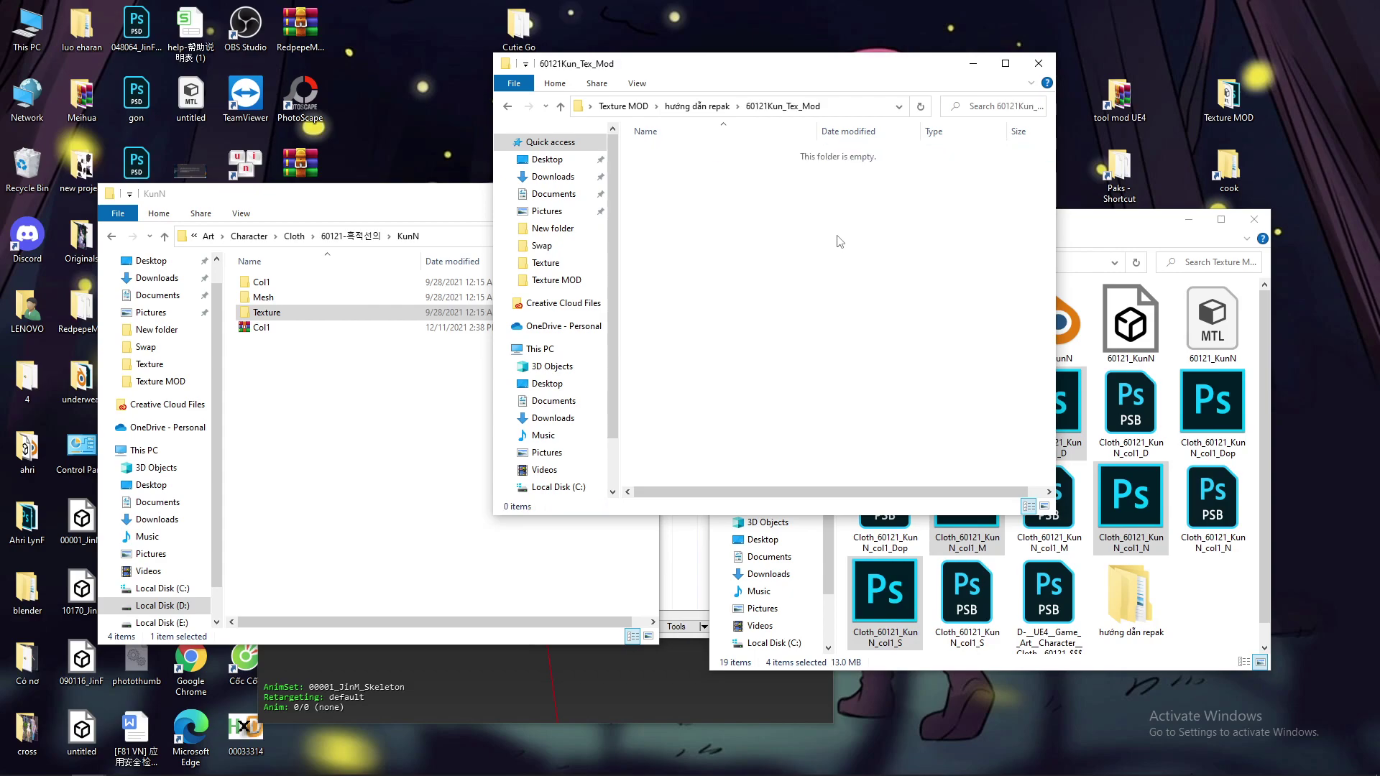
Close the Texture MOD folder windows, leaving the KunN and 60121Kun_Tex_Mod folders open
click(1253, 220)
double_click(1225, 100)
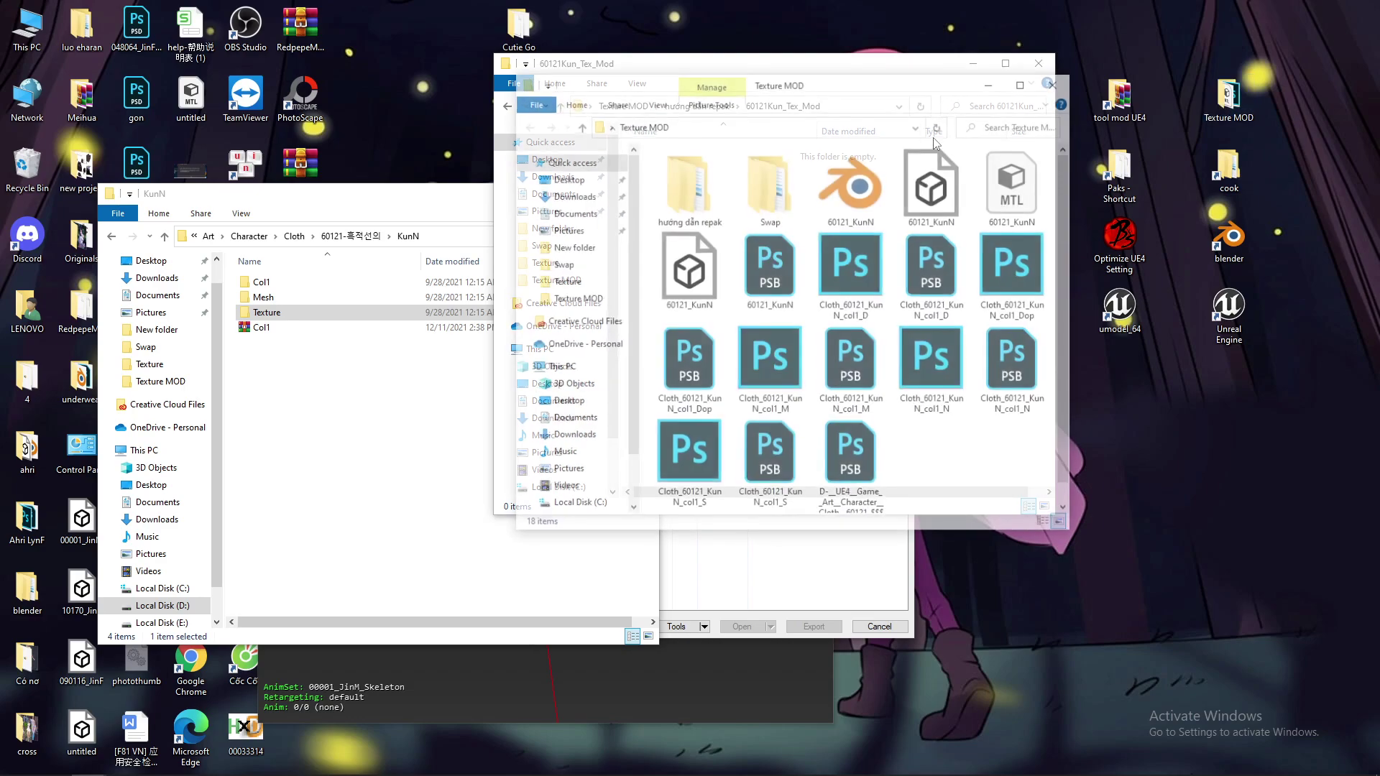
drag(808, 85, 1083, 191)
scroll(871, 414, down, 3)
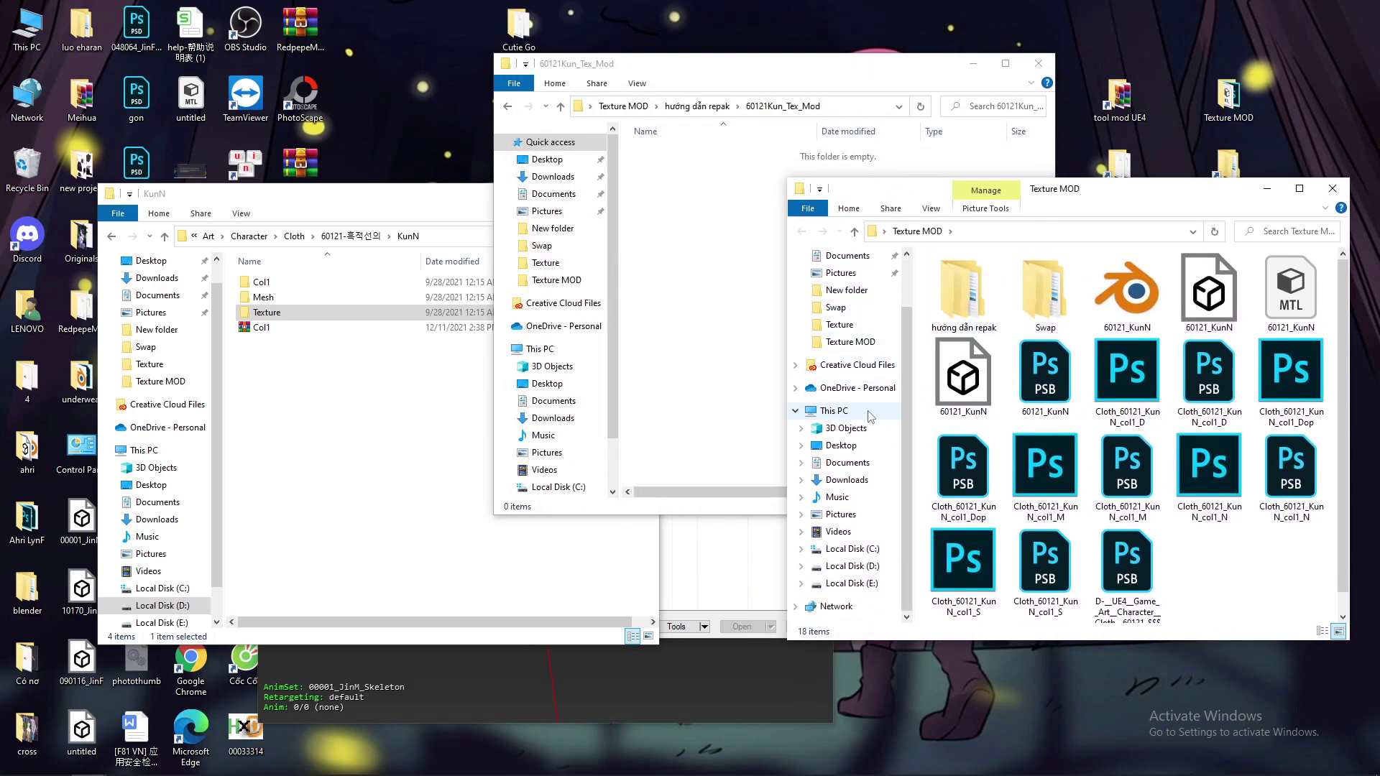
click(1332, 189)
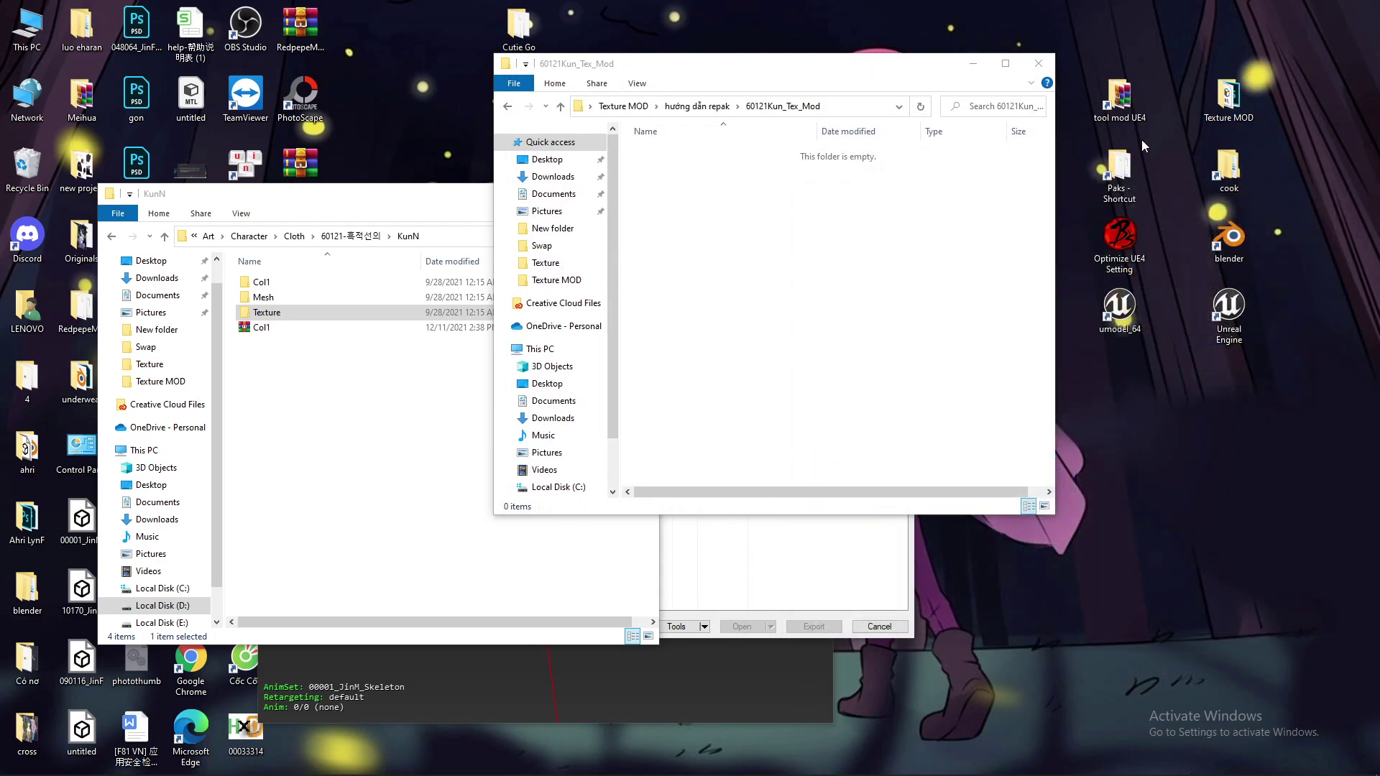
Open the tool mod UE4 folder on Local Disk (D:) that holds the existing Tex_ mod folders
double_click(1132, 115)
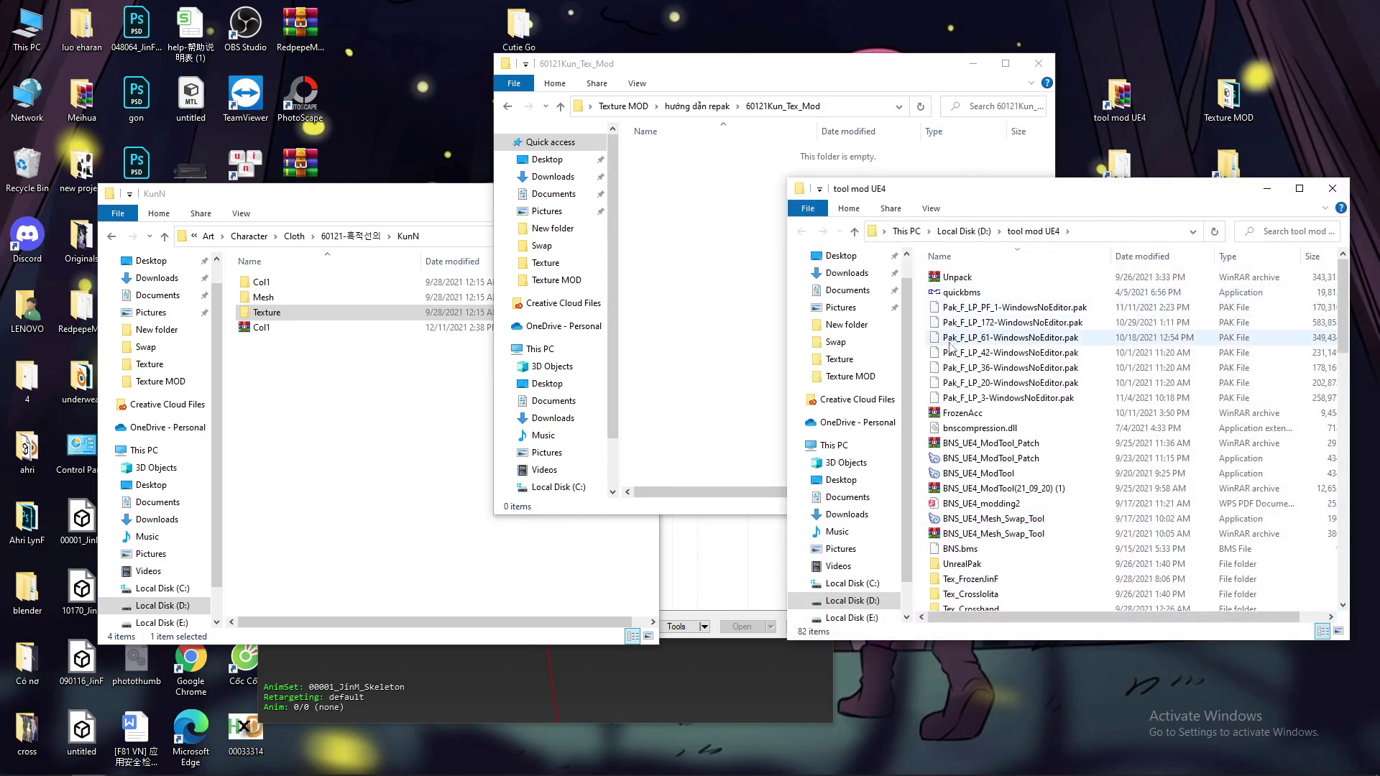
scroll(902, 482, down, 1)
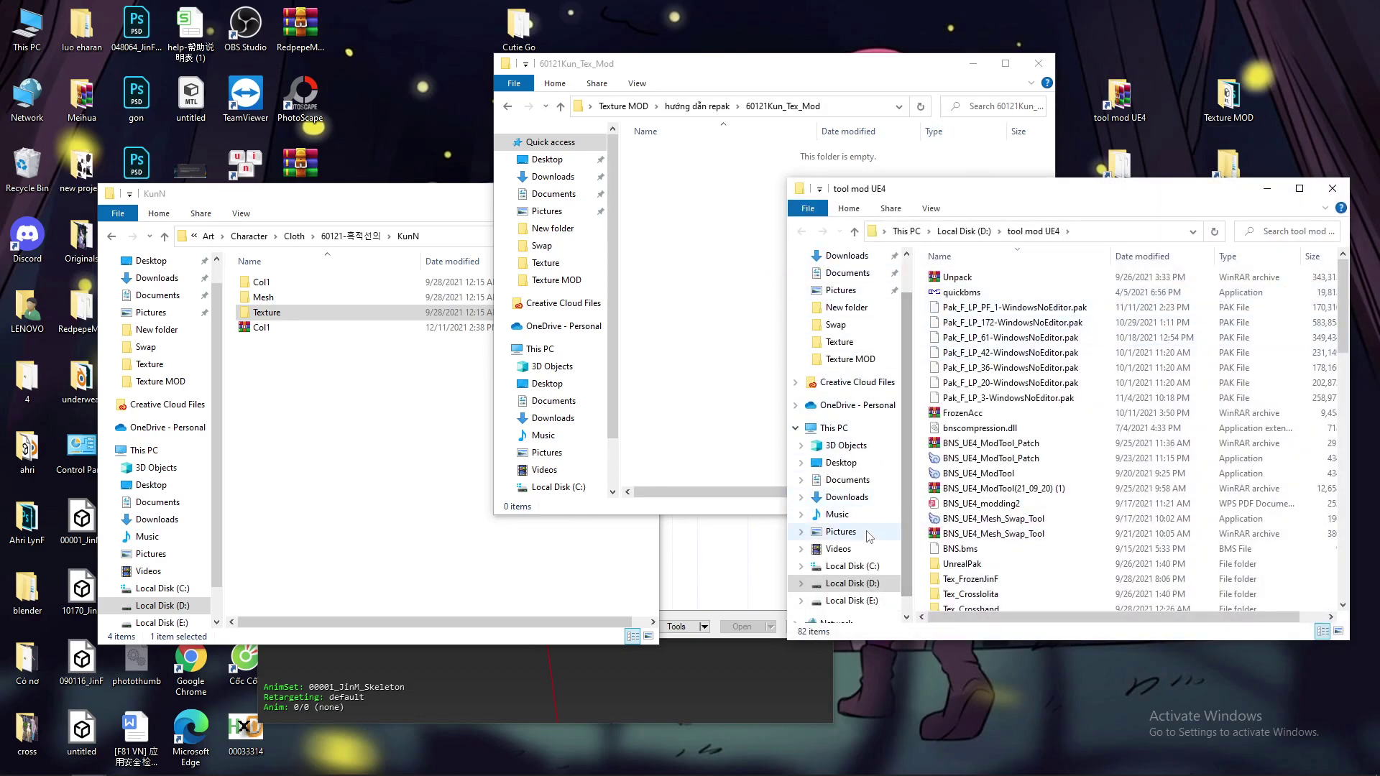
click(852, 584)
scroll(981, 392, down, 7)
click(982, 513)
double_click(983, 514)
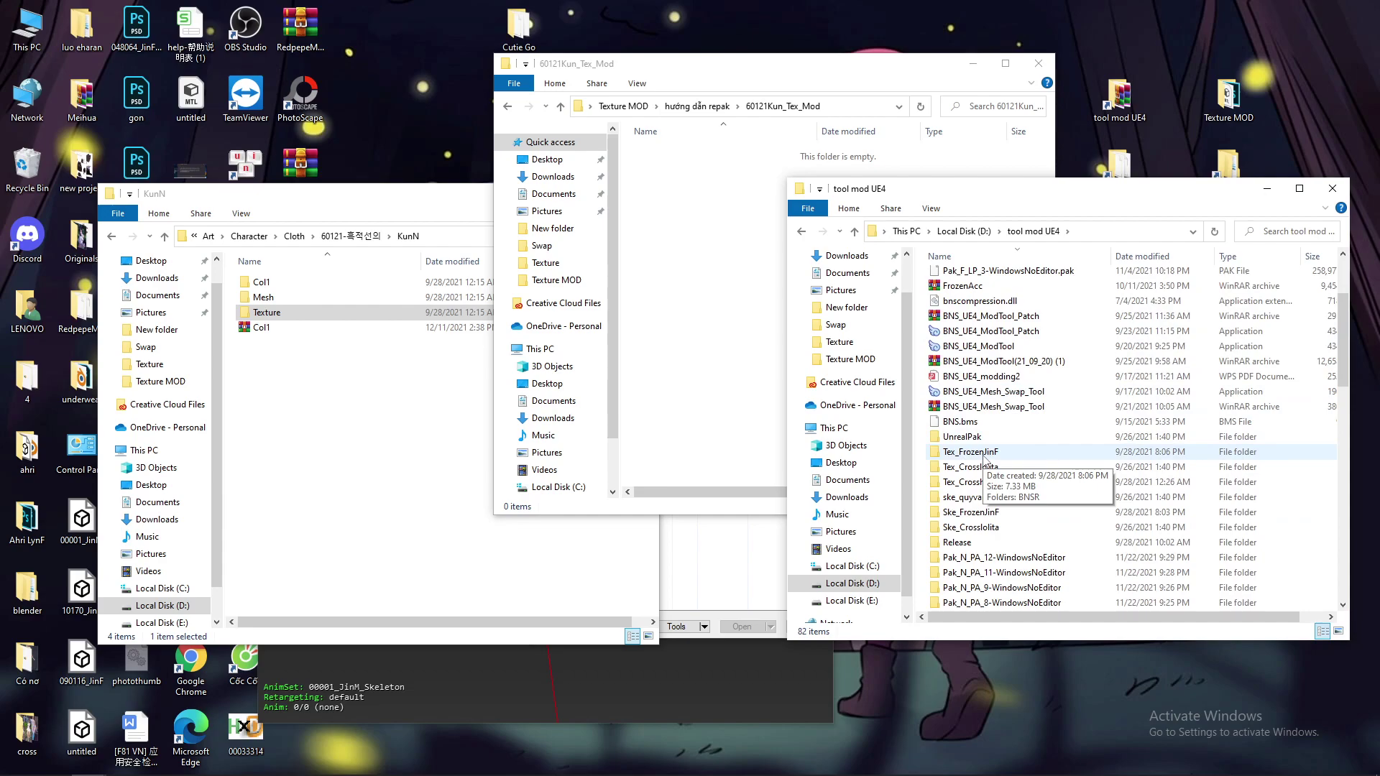
Open the Cloth folder under BNSR\Content\Art\Character inside the Pak_F_LP_35-WindowsNoEditor folder
scroll(986, 448, down, 6)
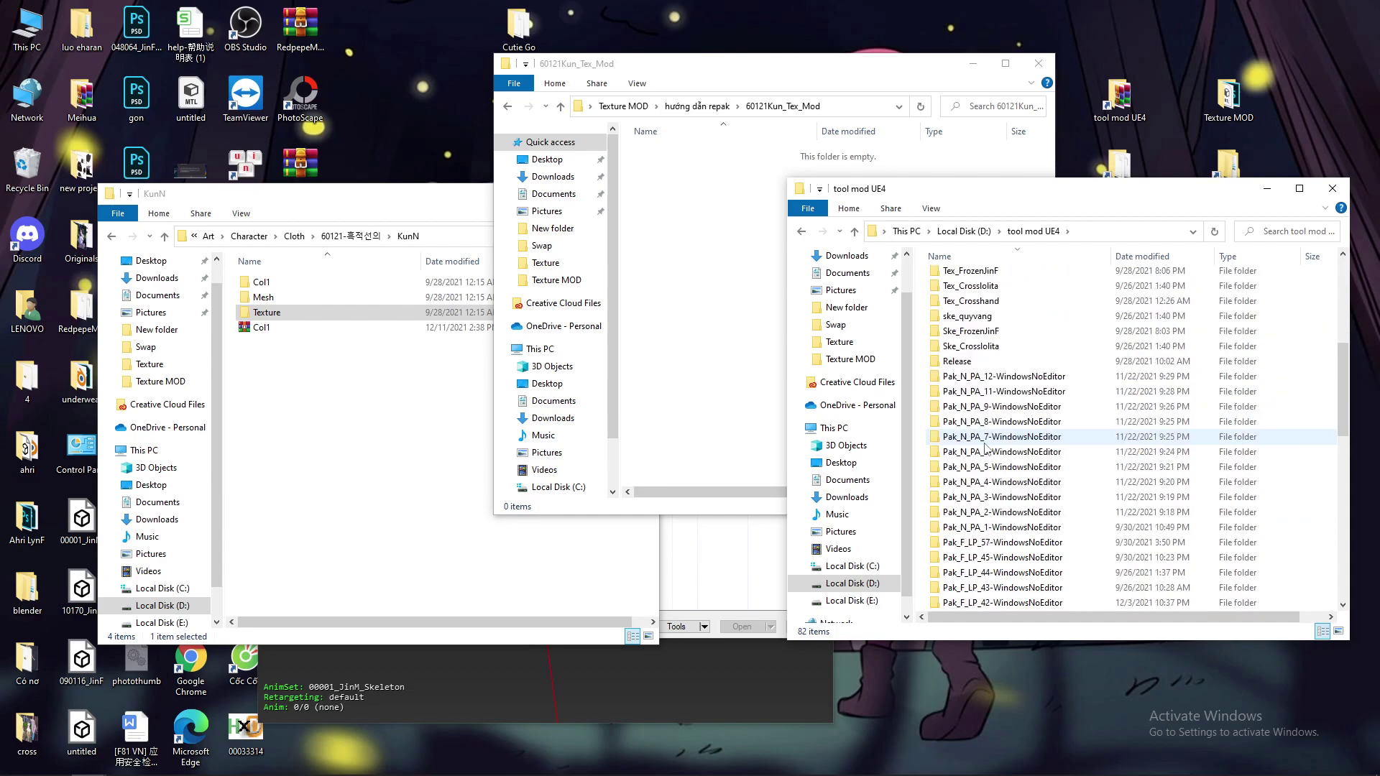
scroll(994, 428, down, 2)
click(998, 482)
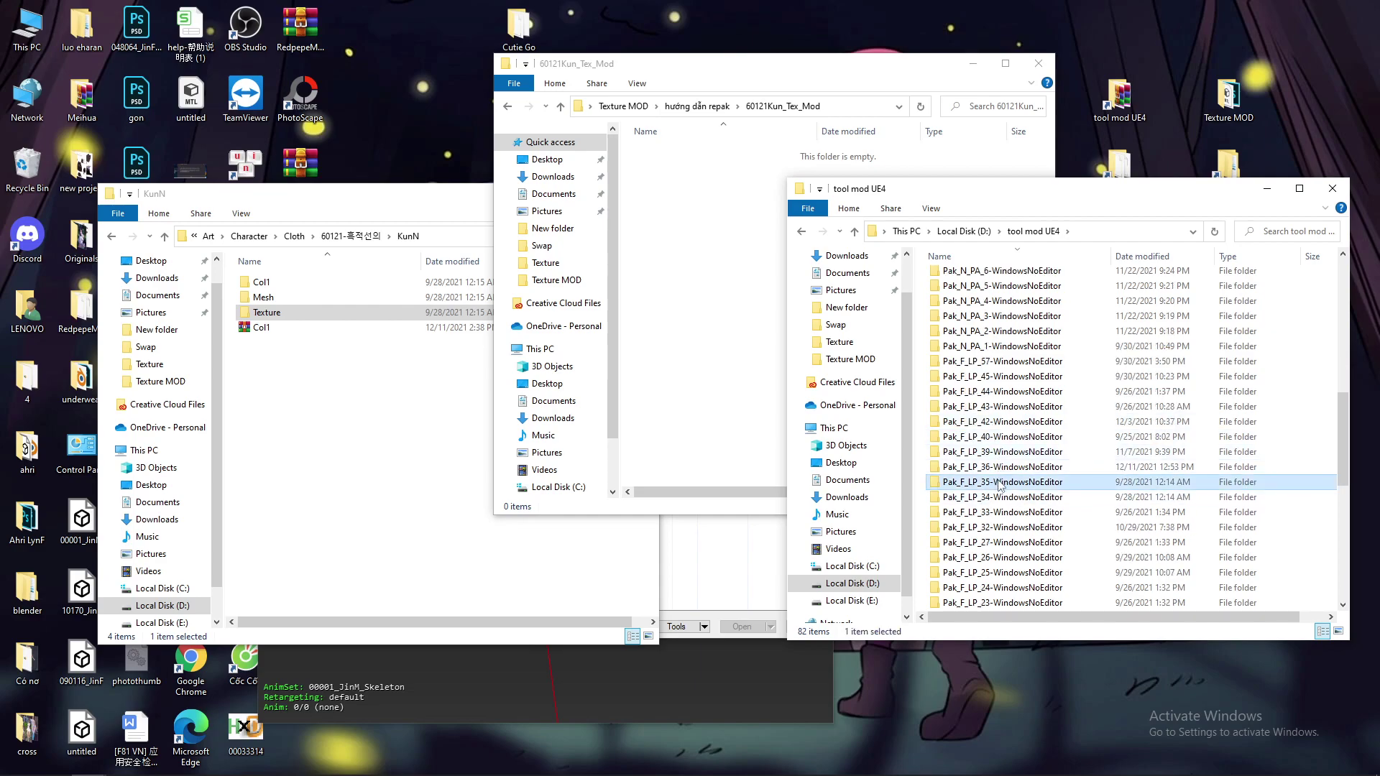
double_click(999, 483)
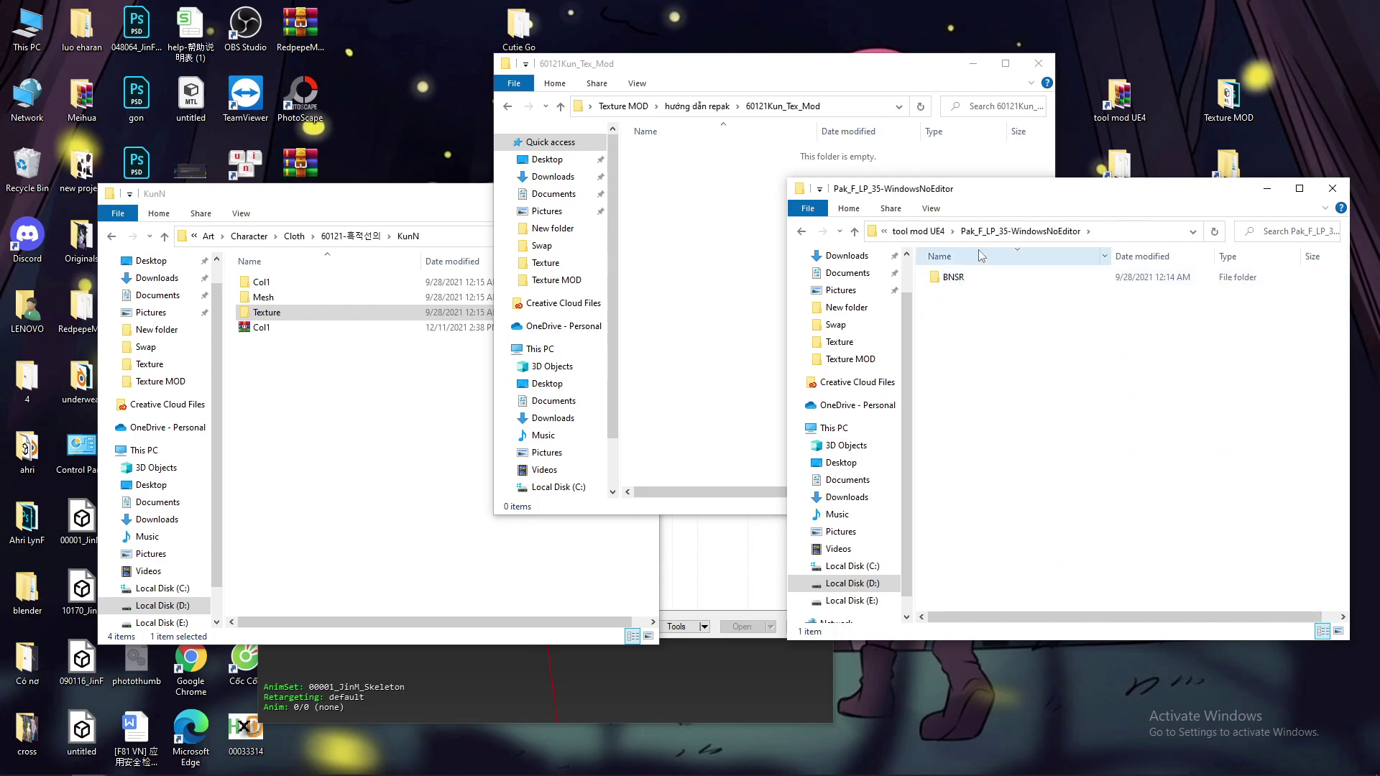
double_click(954, 278)
double_click(960, 280)
double_click(959, 280)
double_click(959, 281)
double_click(959, 283)
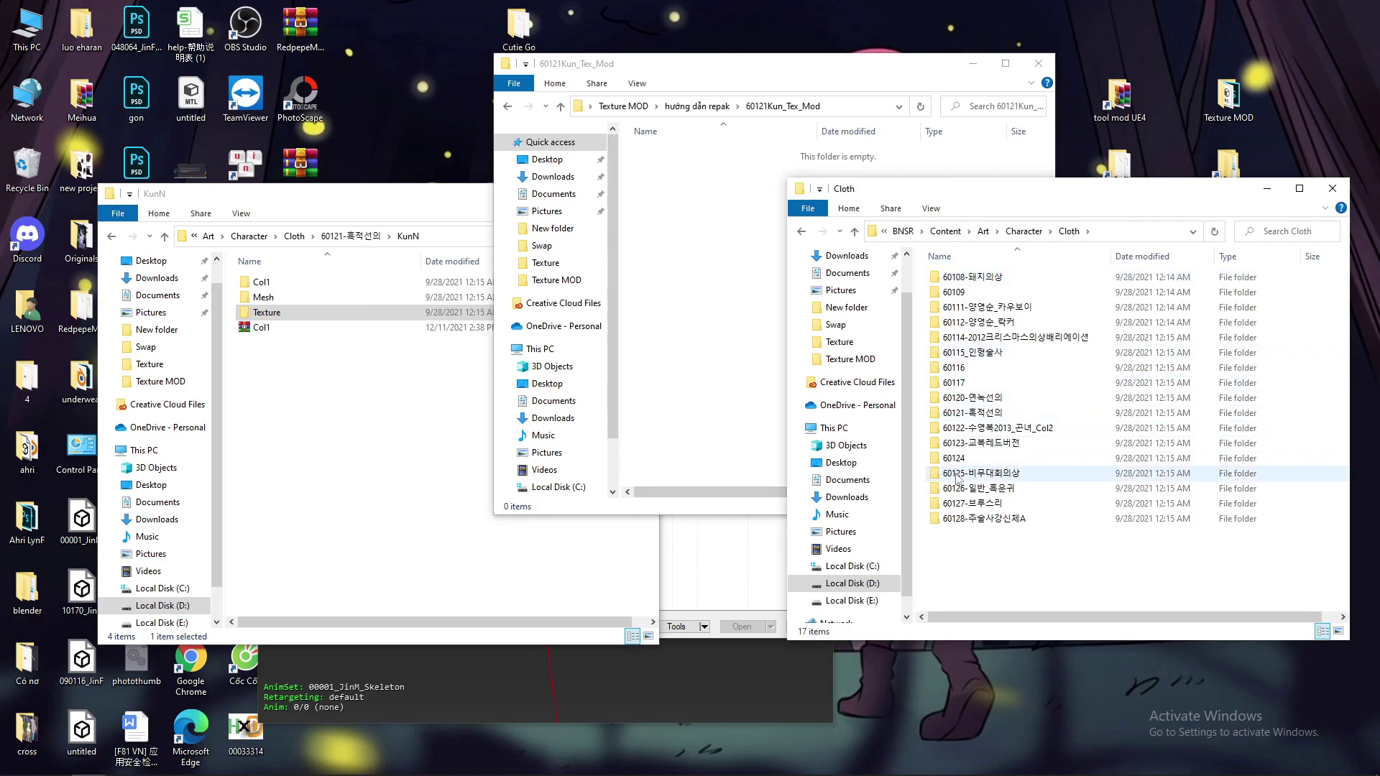
Open the KunN folder inside the 60121-흑적선의 cloth folder
click(956, 382)
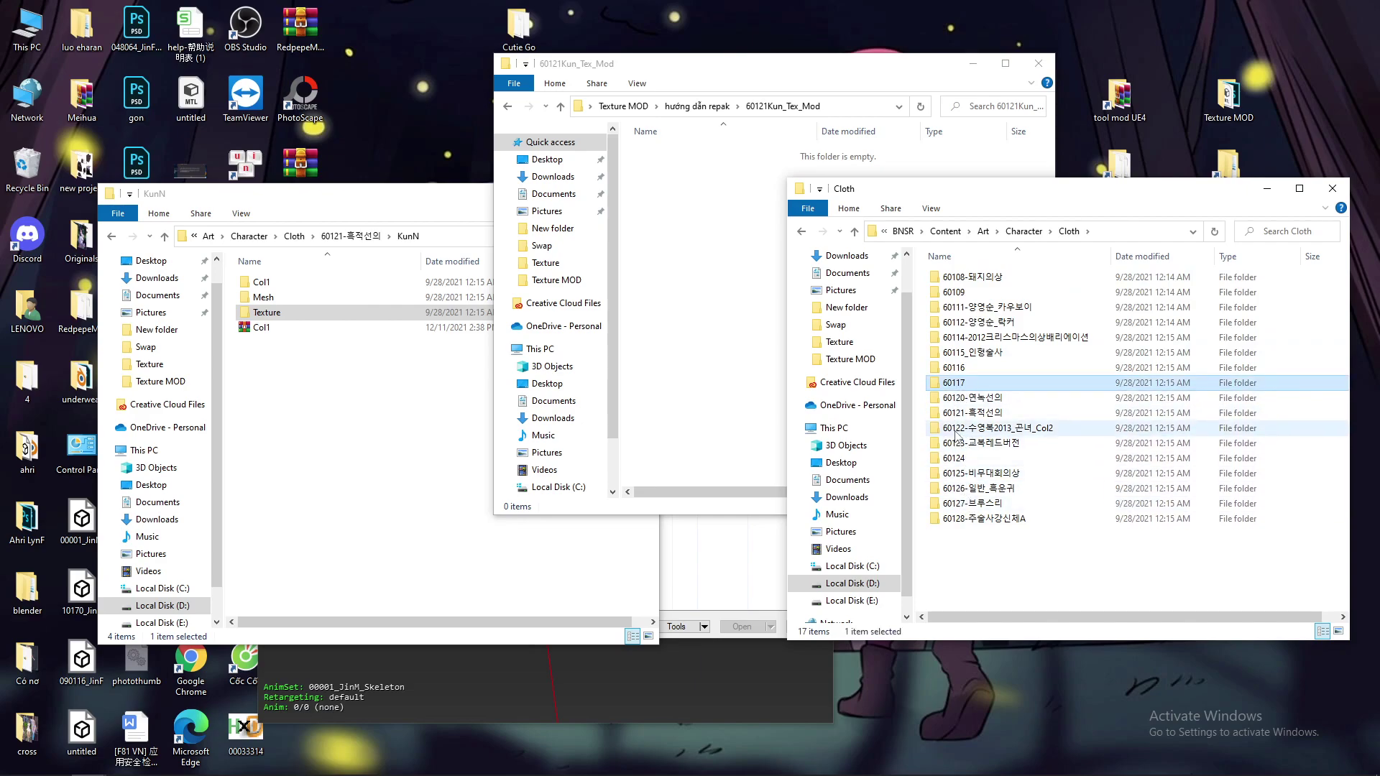
click(962, 415)
double_click(963, 415)
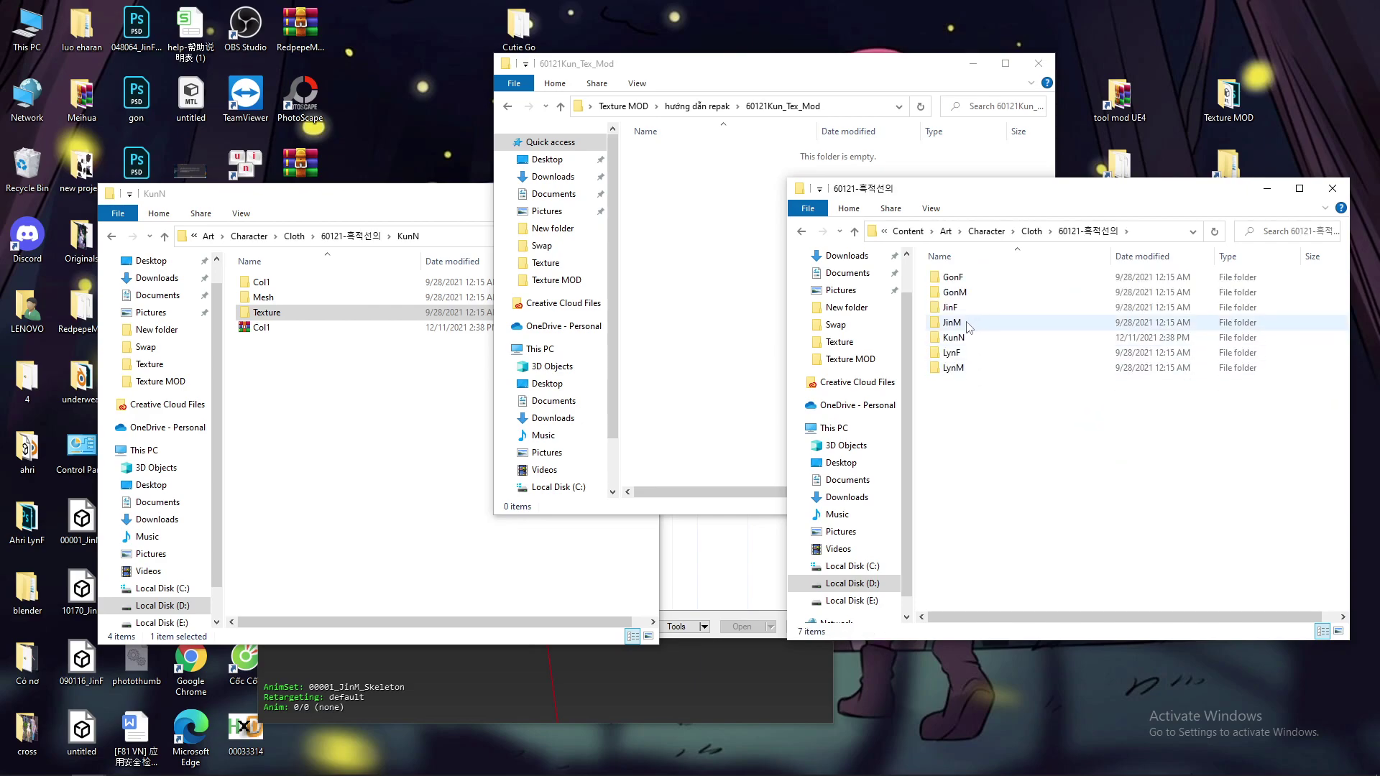
double_click(958, 340)
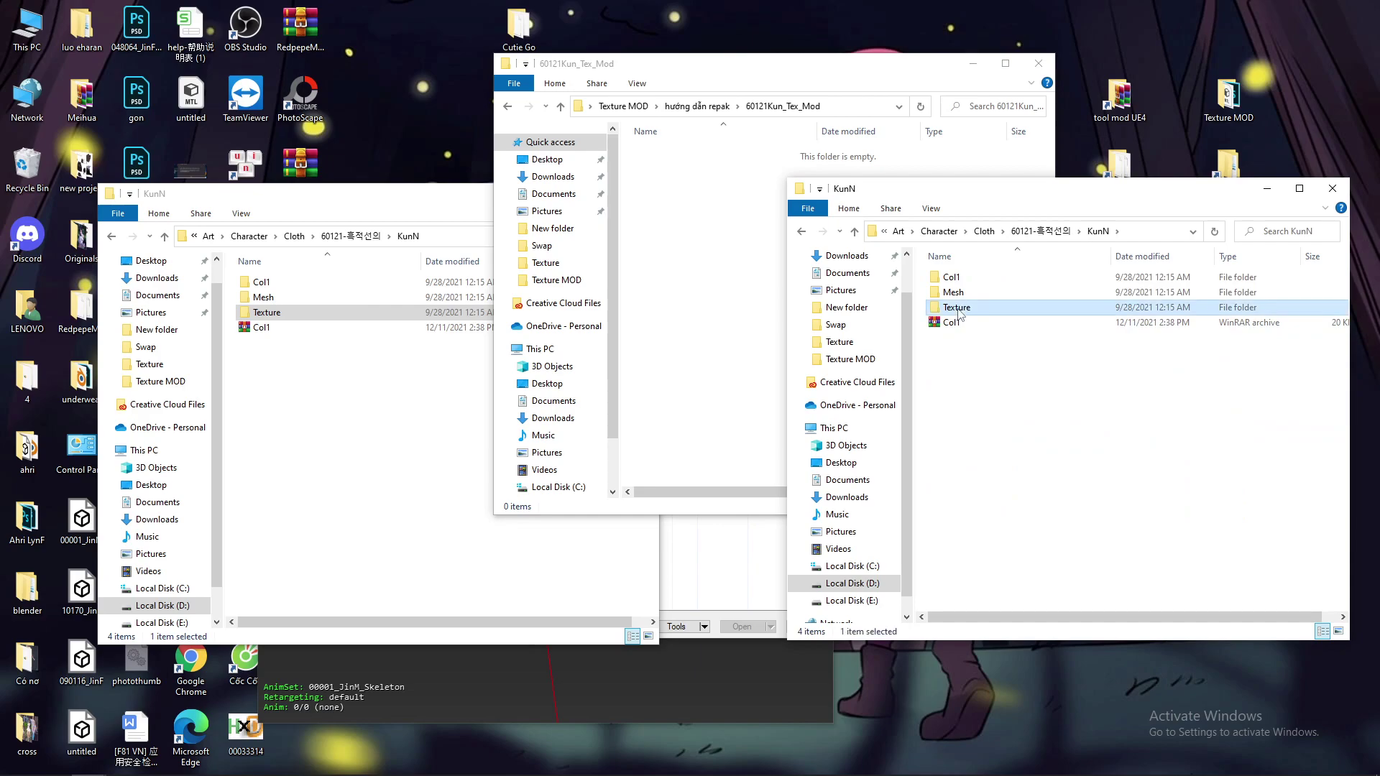
Compress KunN's Texture folder into a WinRAR archive with file paths set to Store full paths
right_click(957, 308)
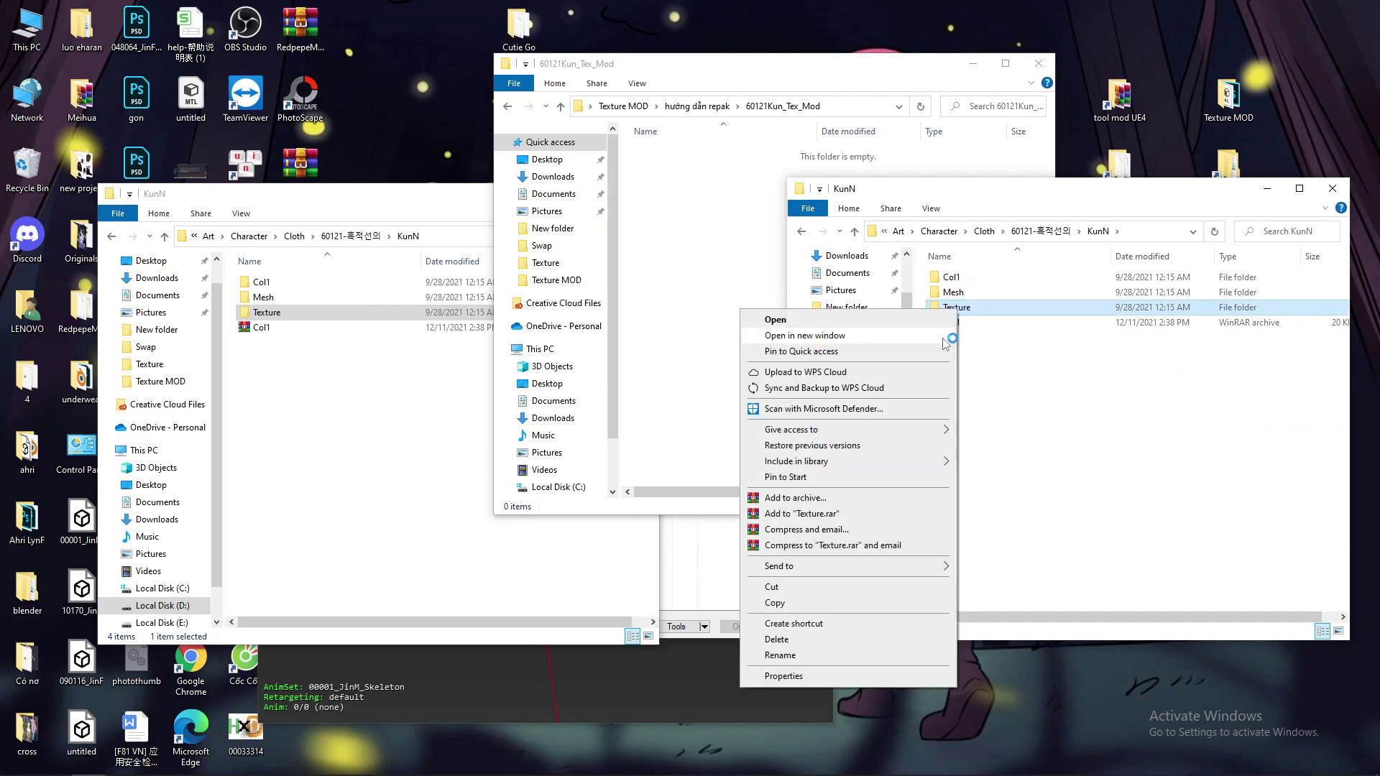
click(795, 498)
click(658, 267)
click(598, 398)
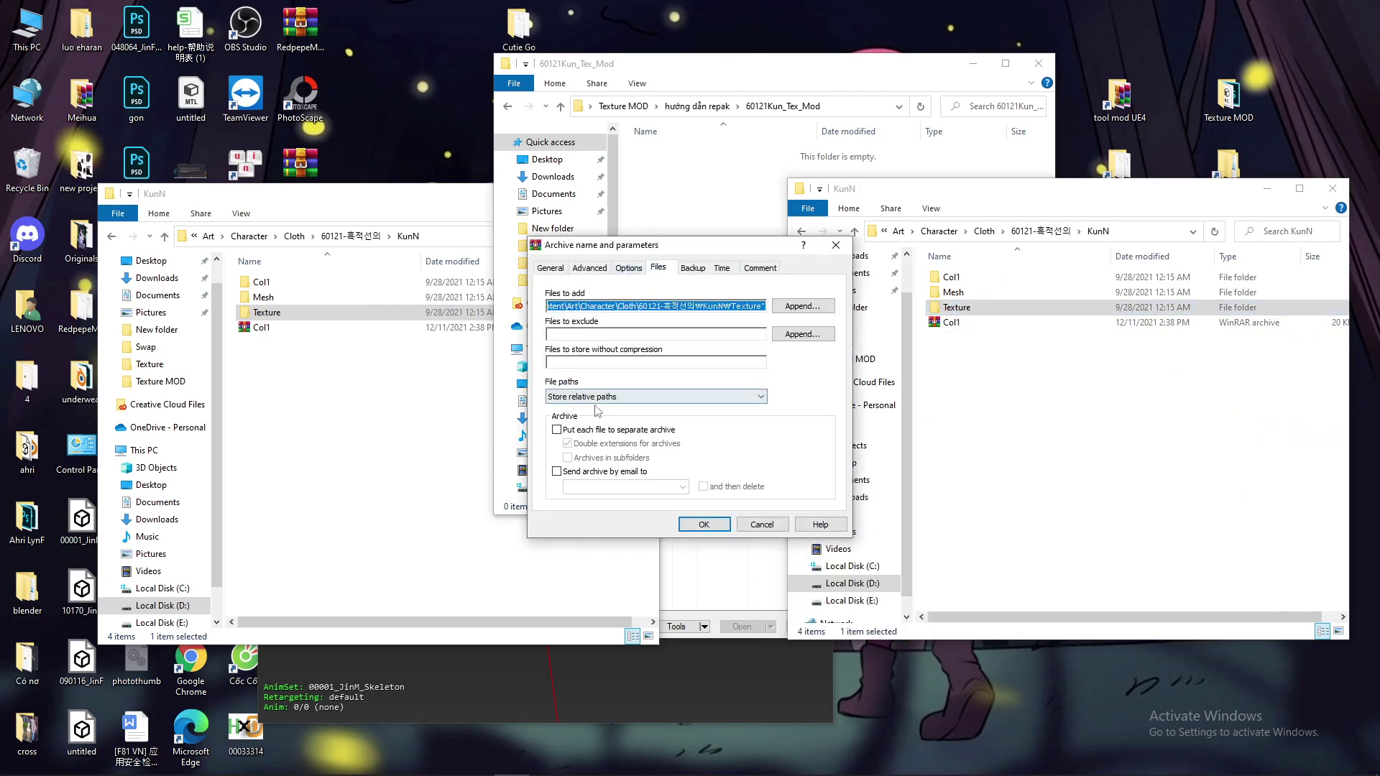
click(575, 419)
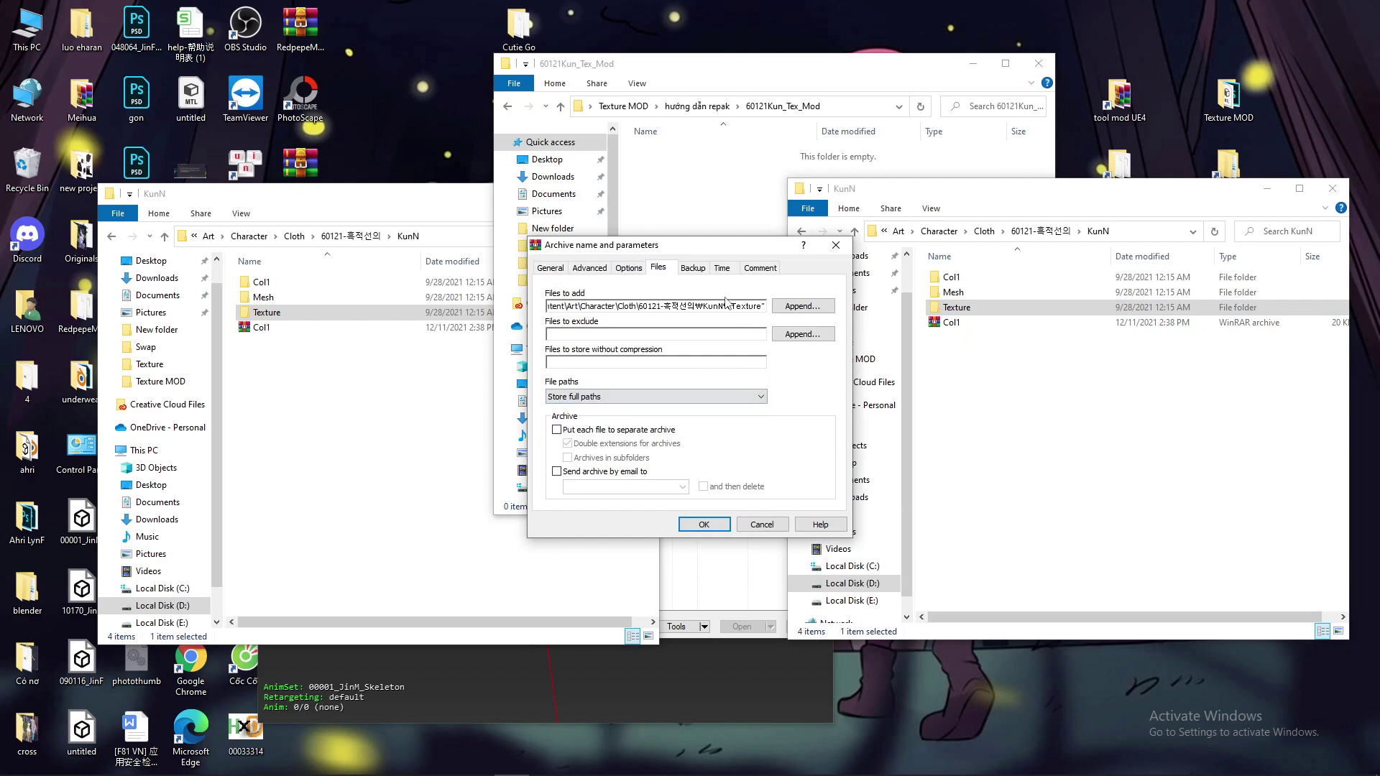
click(703, 524)
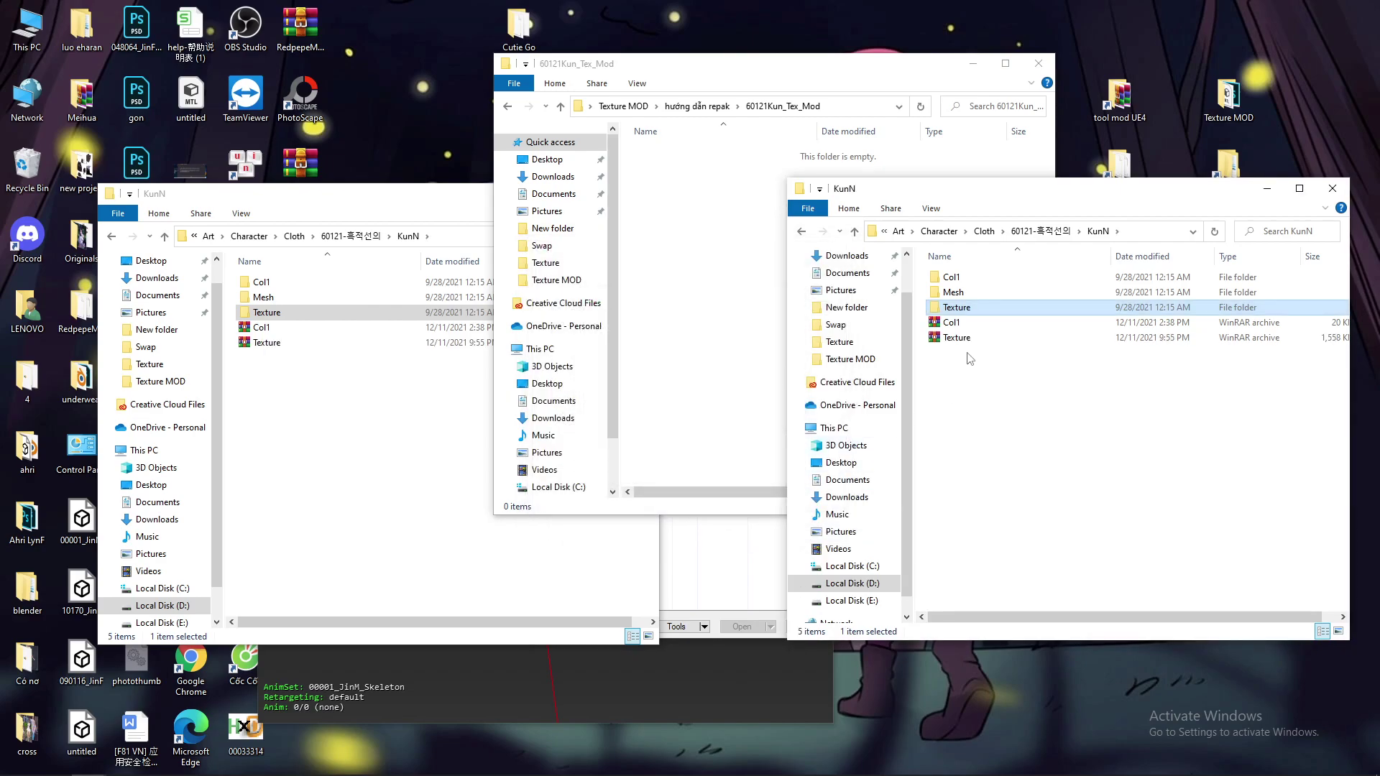
Copy the BNSR folder from the Texture archive's Pak_F_LP_35-WindowsNoEditor folder into the 60121Kun_Tex_Mod folder
click(967, 339)
double_click(968, 342)
click(690, 260)
double_click(691, 260)
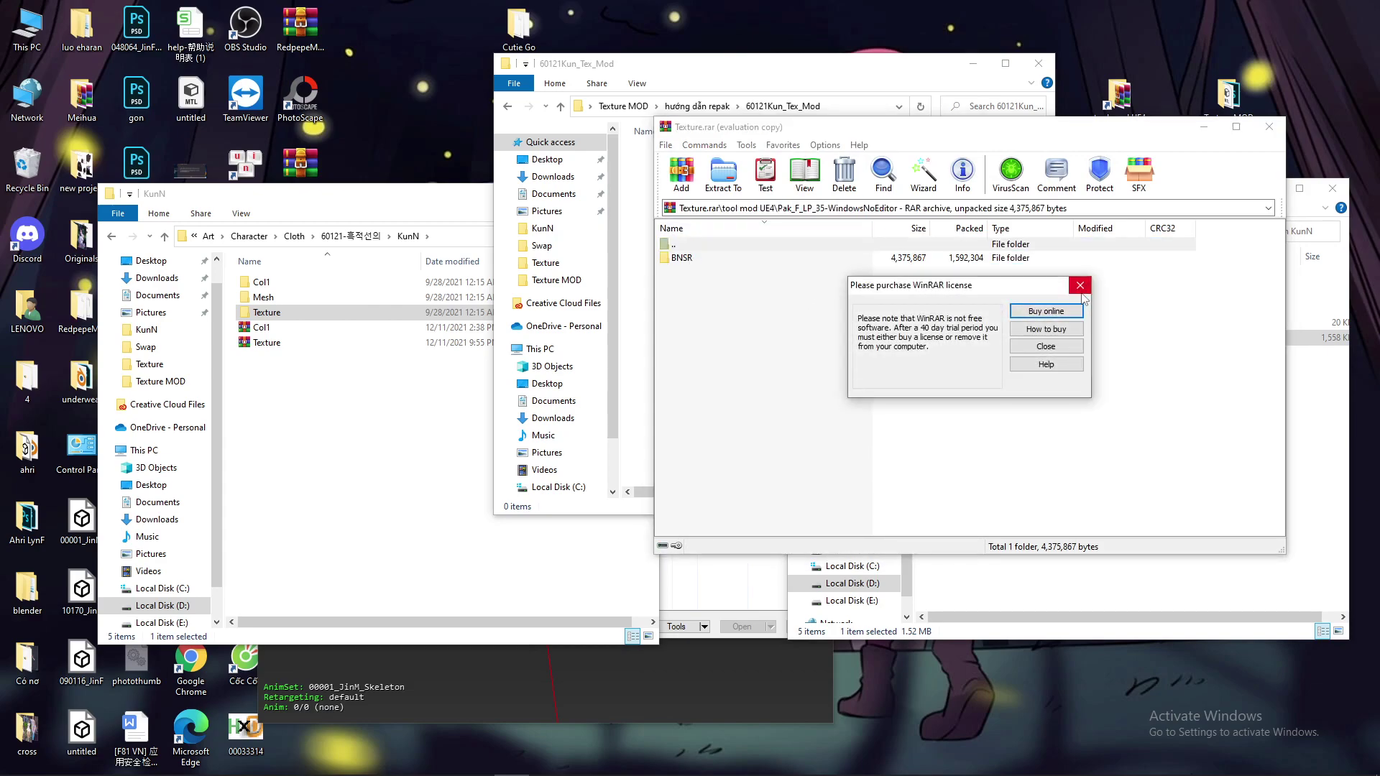
click(1060, 351)
click(712, 260)
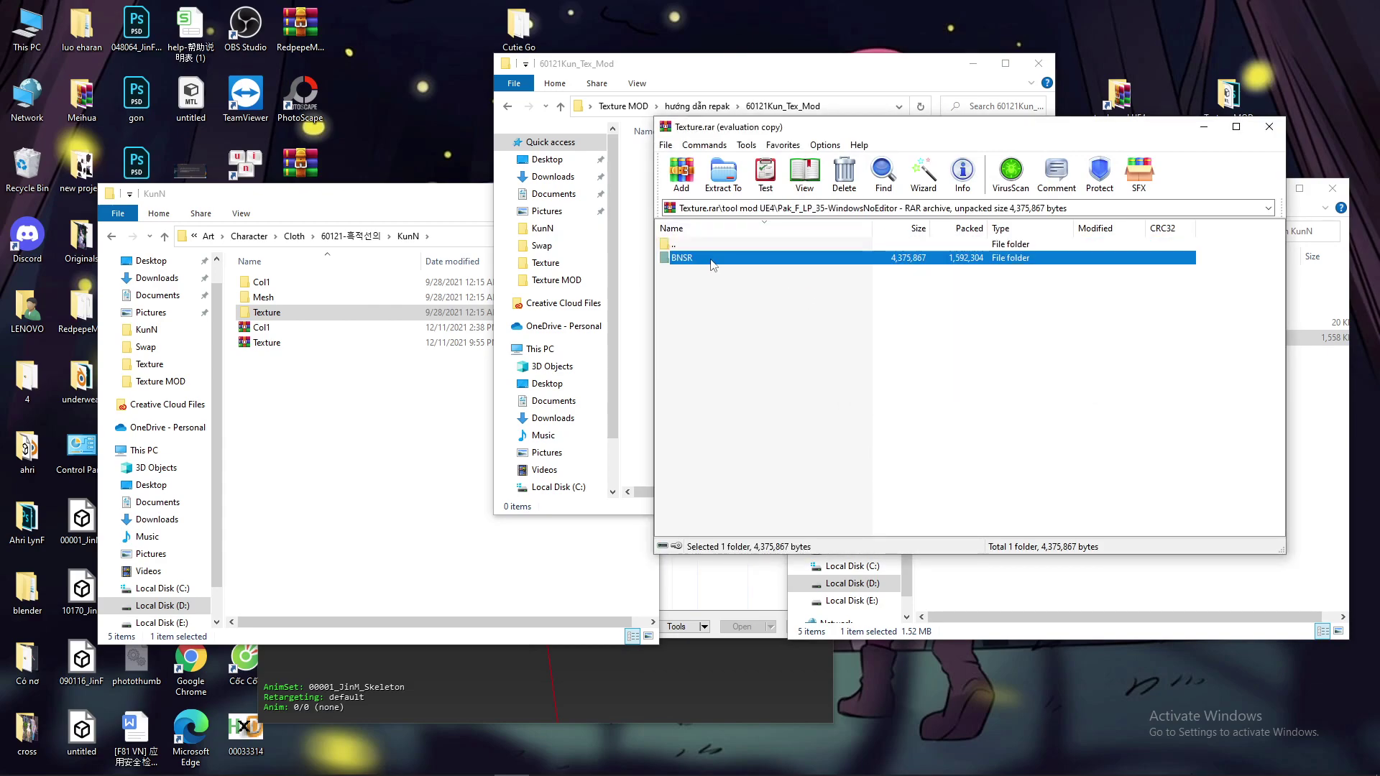
click(690, 73)
right_click(658, 187)
click(547, 286)
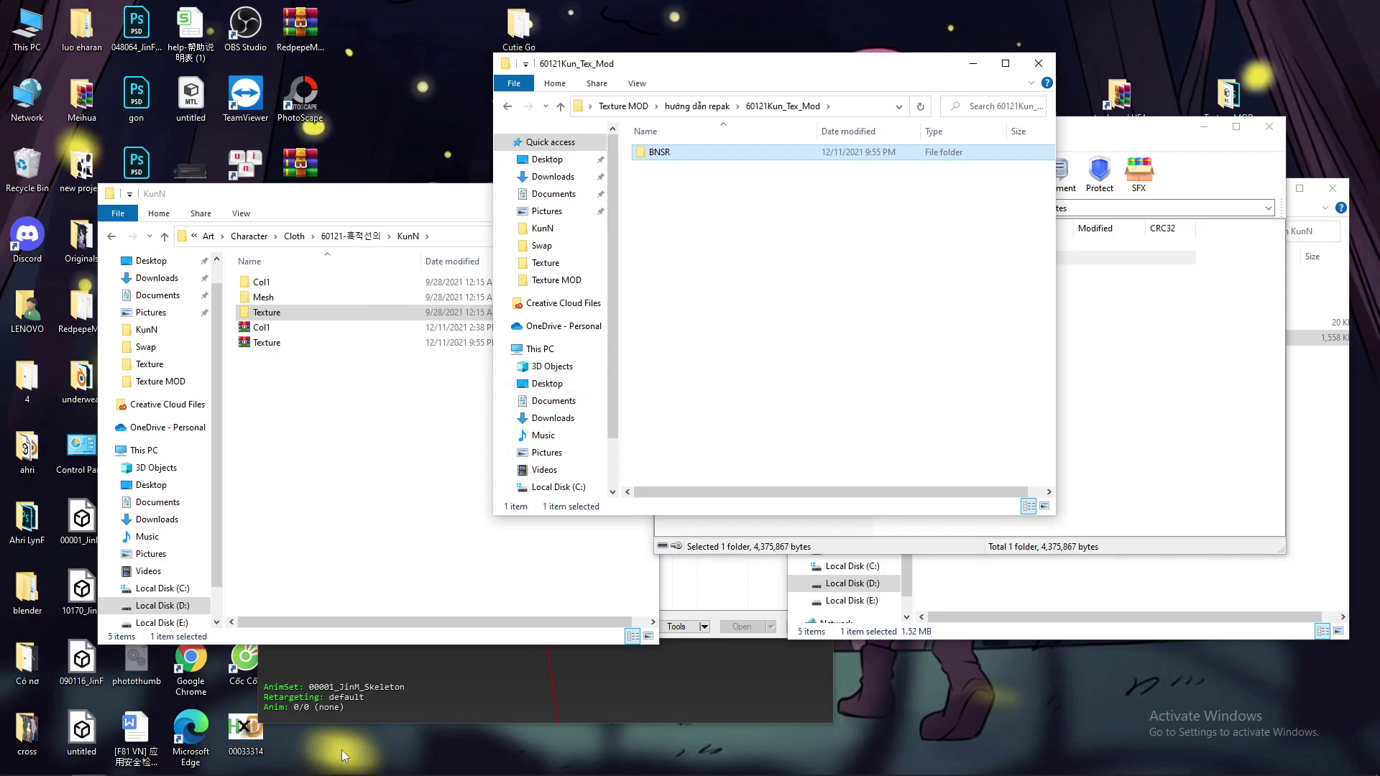
Load the 60121_KunN skeletal mesh from KunN's Mesh folder in UE Viewer and inspect the outfit from several angles
click(386, 697)
key(o)
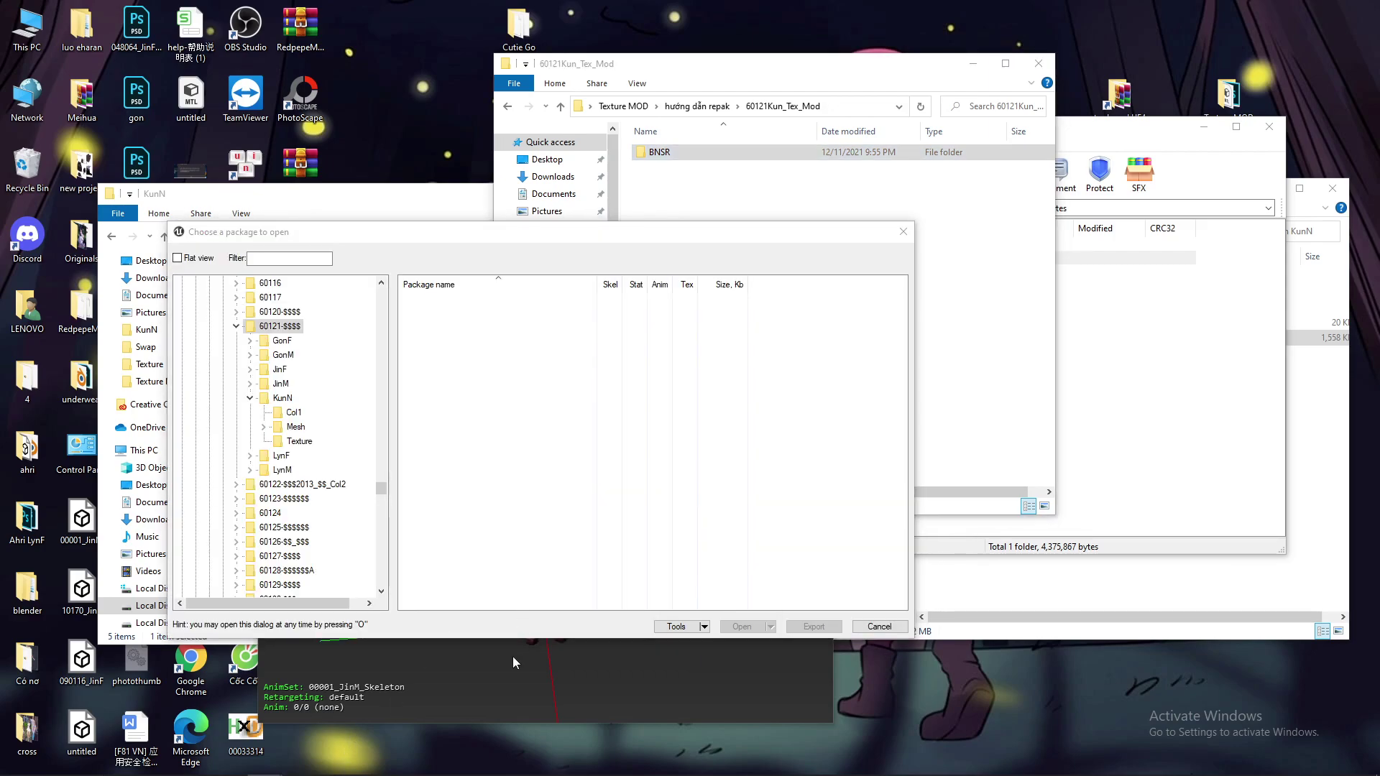
click(295, 427)
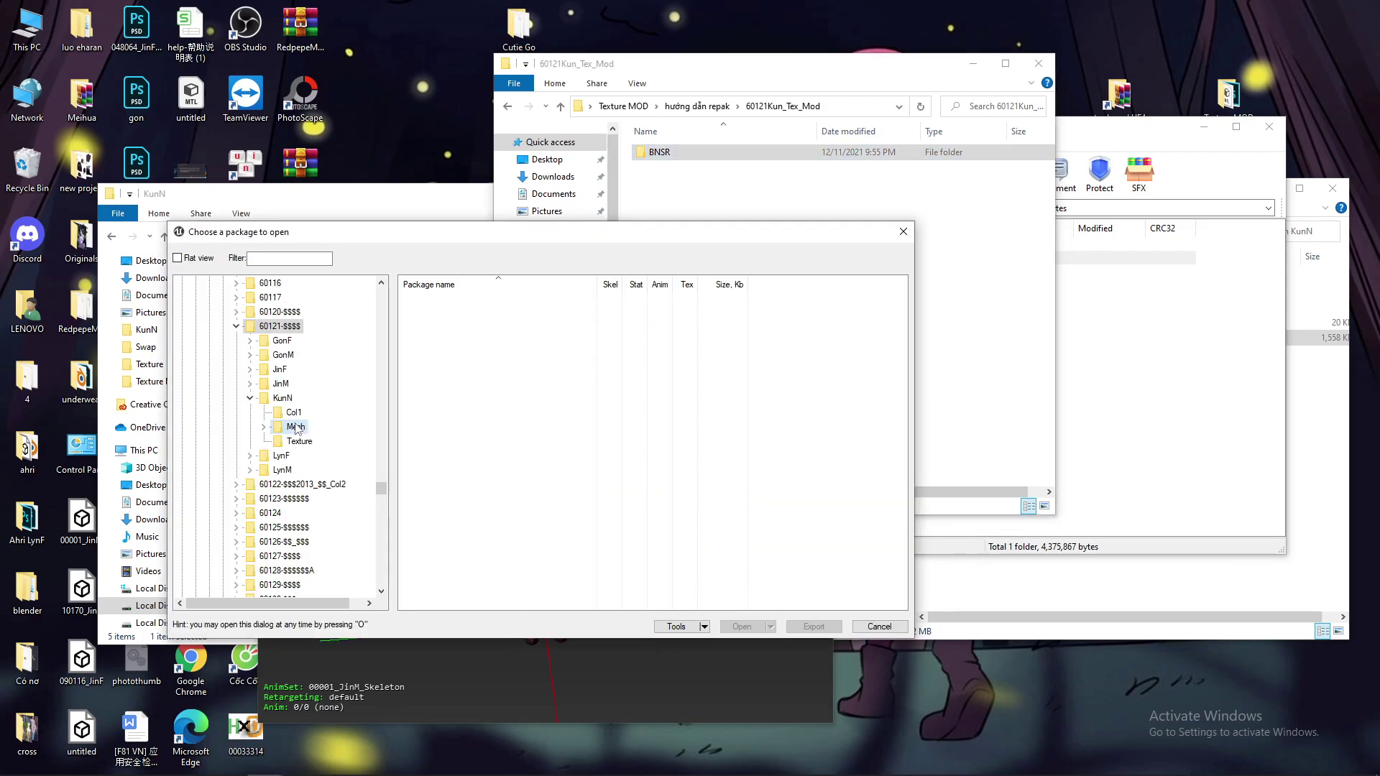
double_click(442, 297)
mouse_move(546, 467)
mouse_down()
mouse_move(541, 444)
mouse_move(569, 488)
mouse_move(552, 483)
mouse_up()
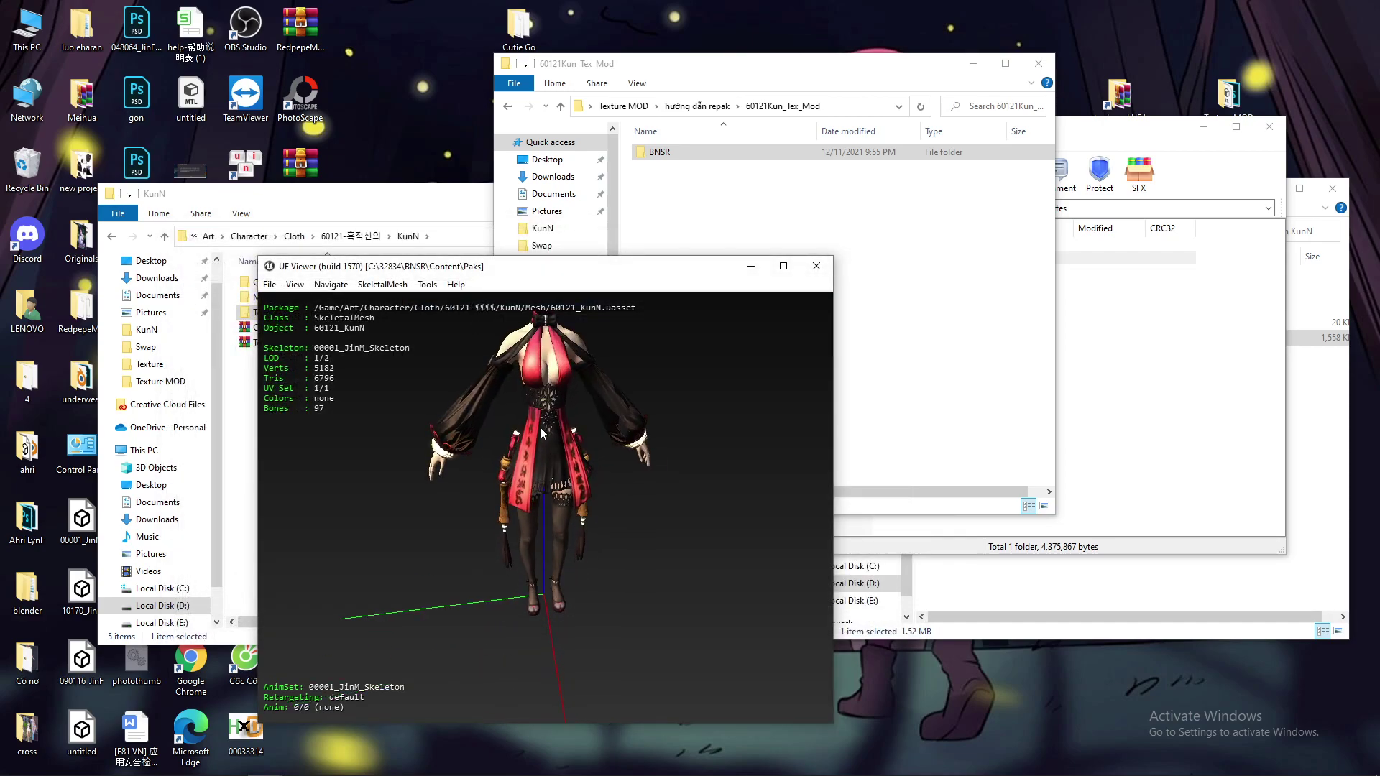
drag(552, 483, 530, 483)
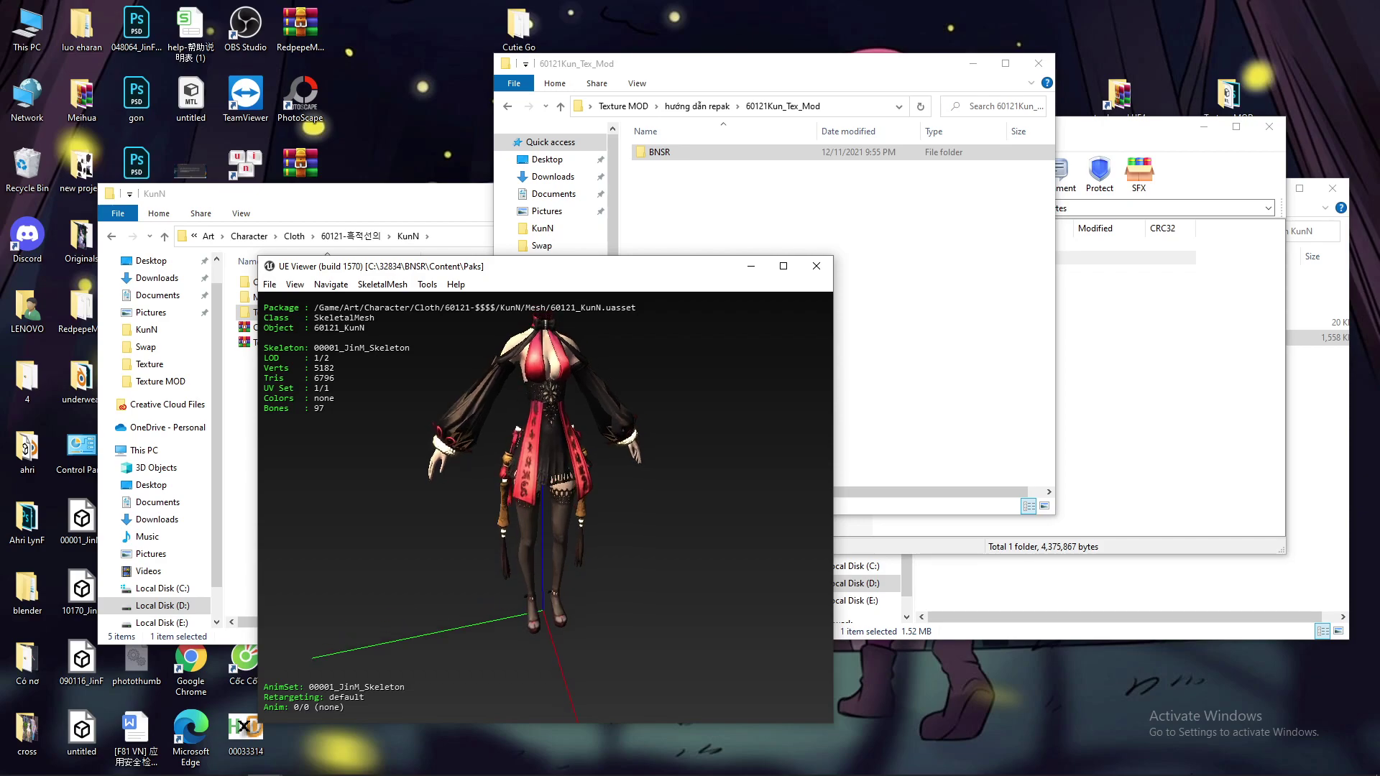
drag(531, 483, 460, 356)
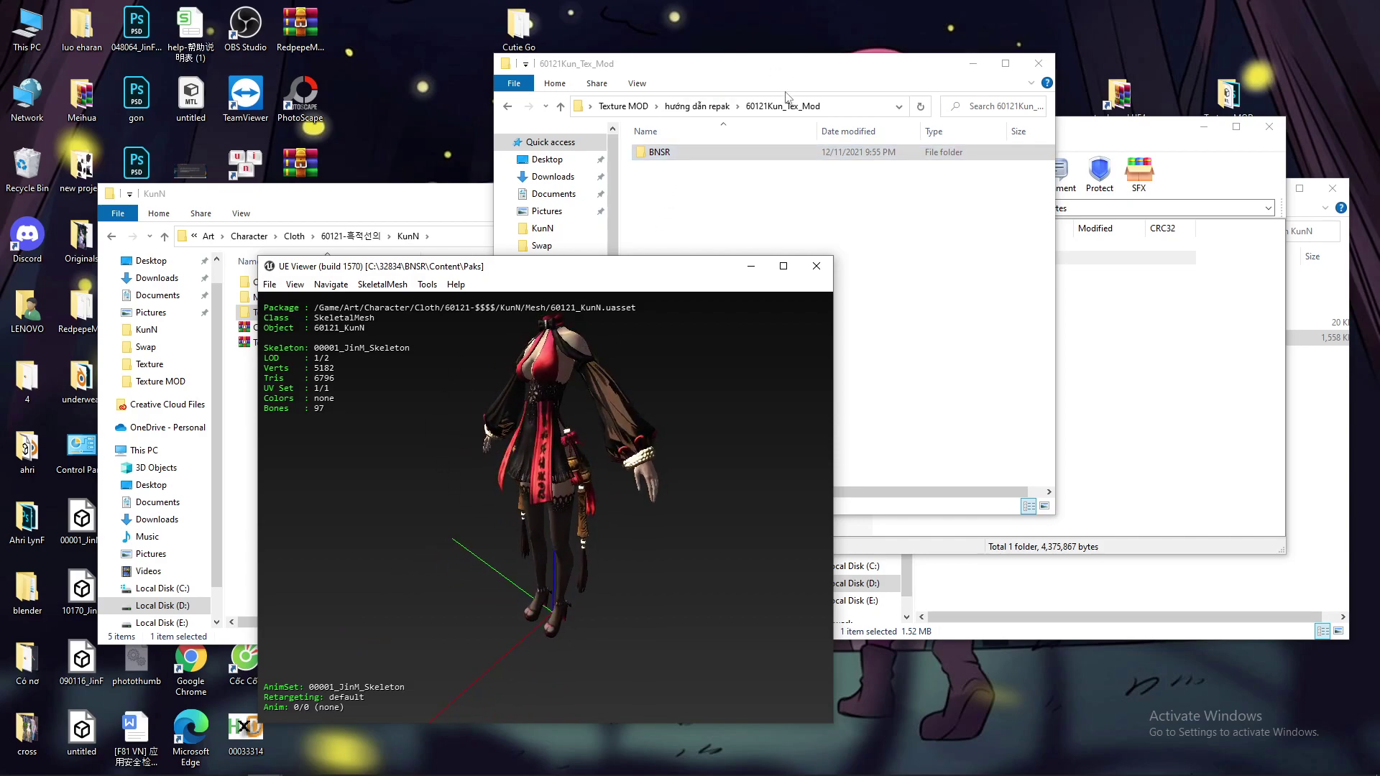
Switch to the 60121Kun_Tex_Mod folder and open the copied BNSR hierarchy down to KunN's Texture folder
double_click(701, 152)
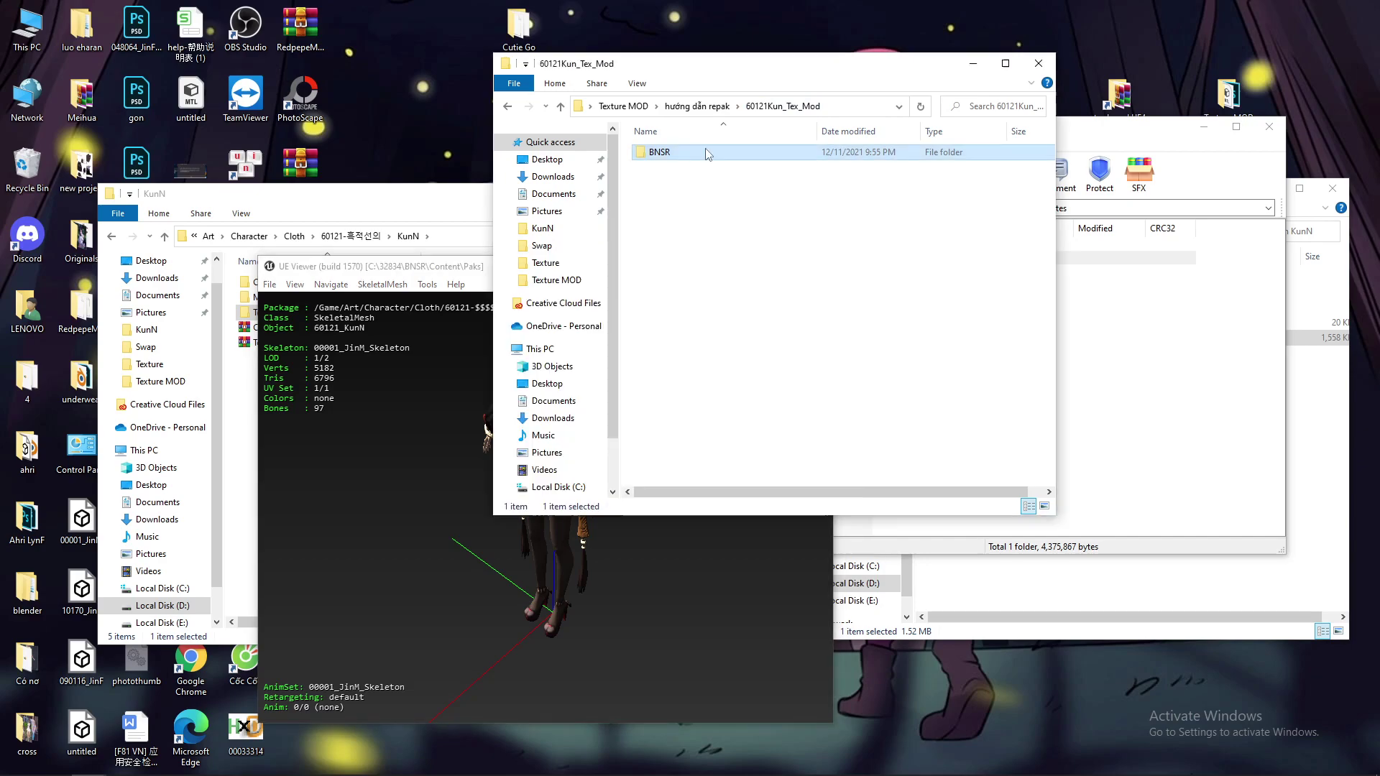
double_click(705, 152)
double_click(706, 153)
double_click(706, 153)
double_click(706, 153)
double_click(706, 152)
double_click(705, 153)
double_click(706, 153)
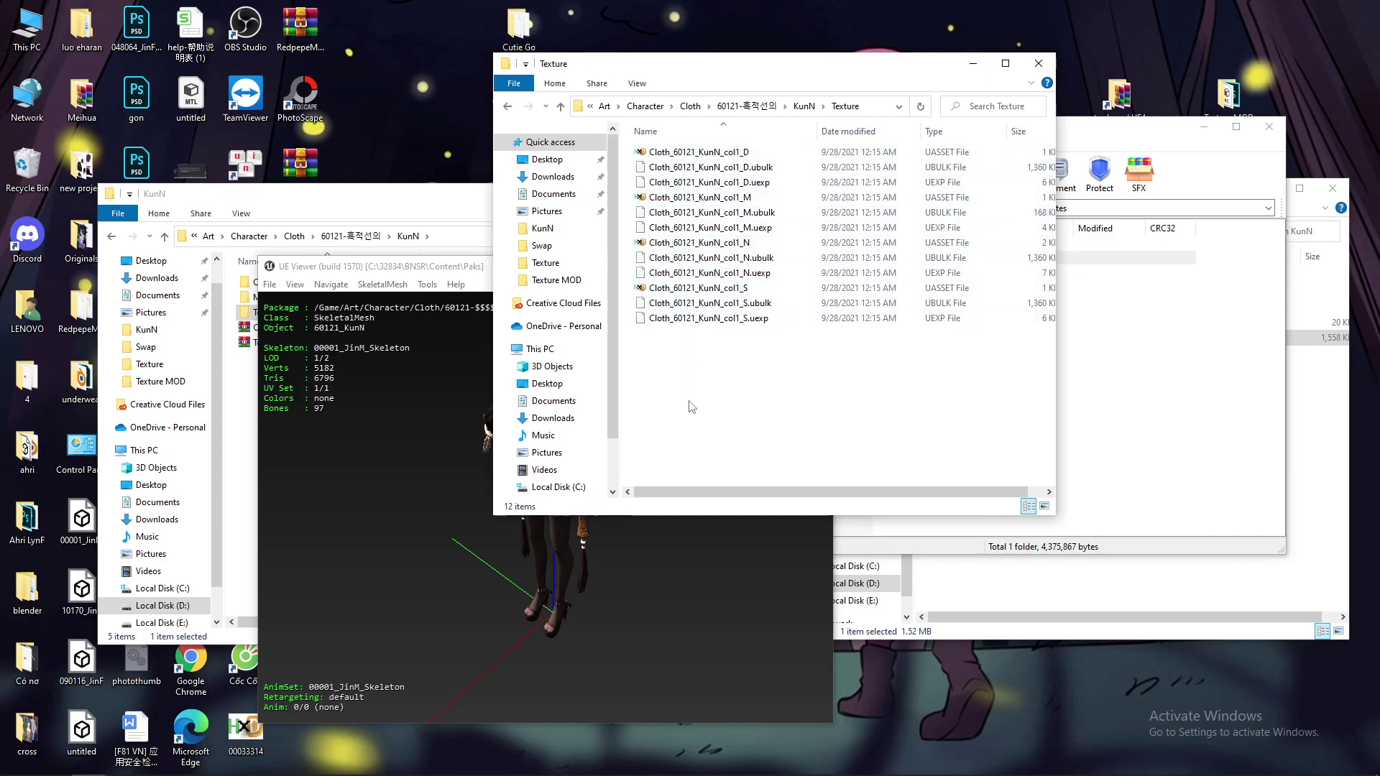
drag(690, 407, 674, 164)
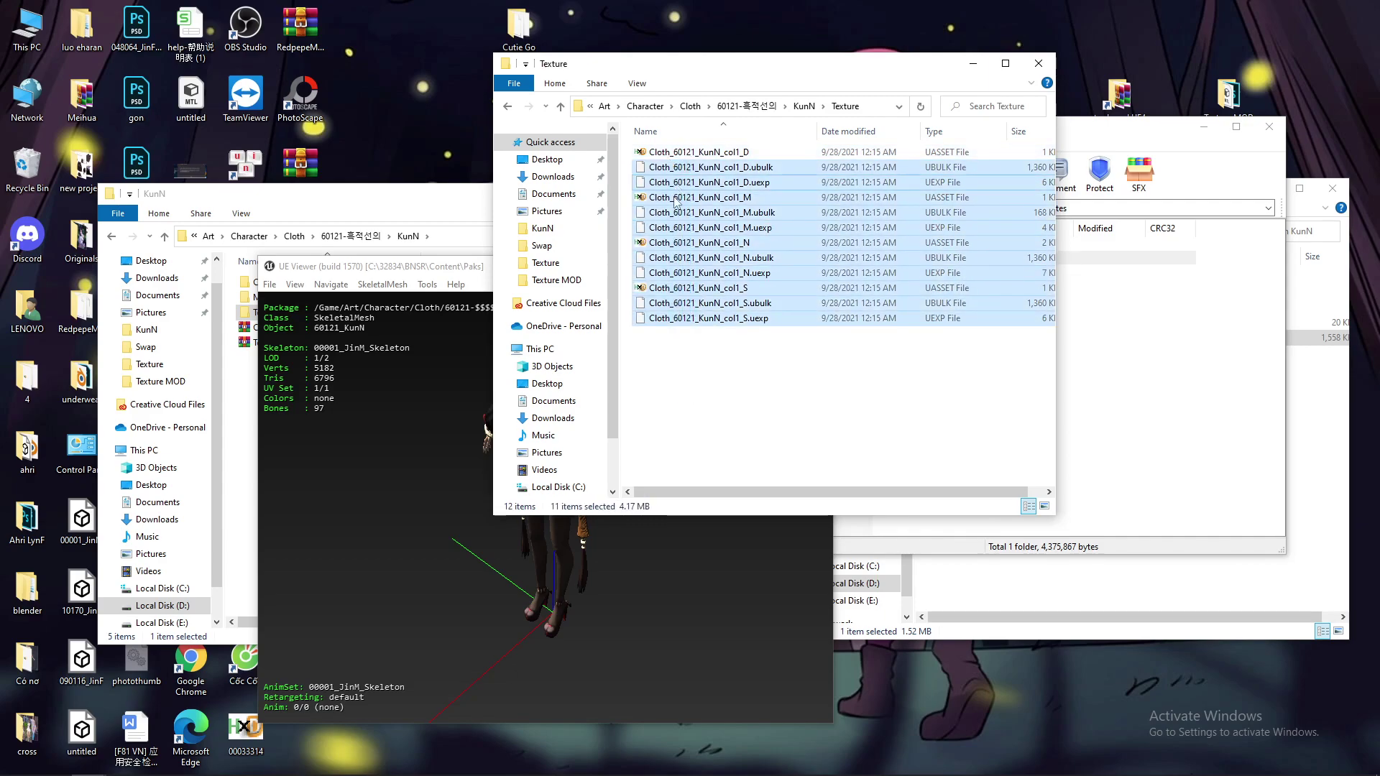
click(678, 353)
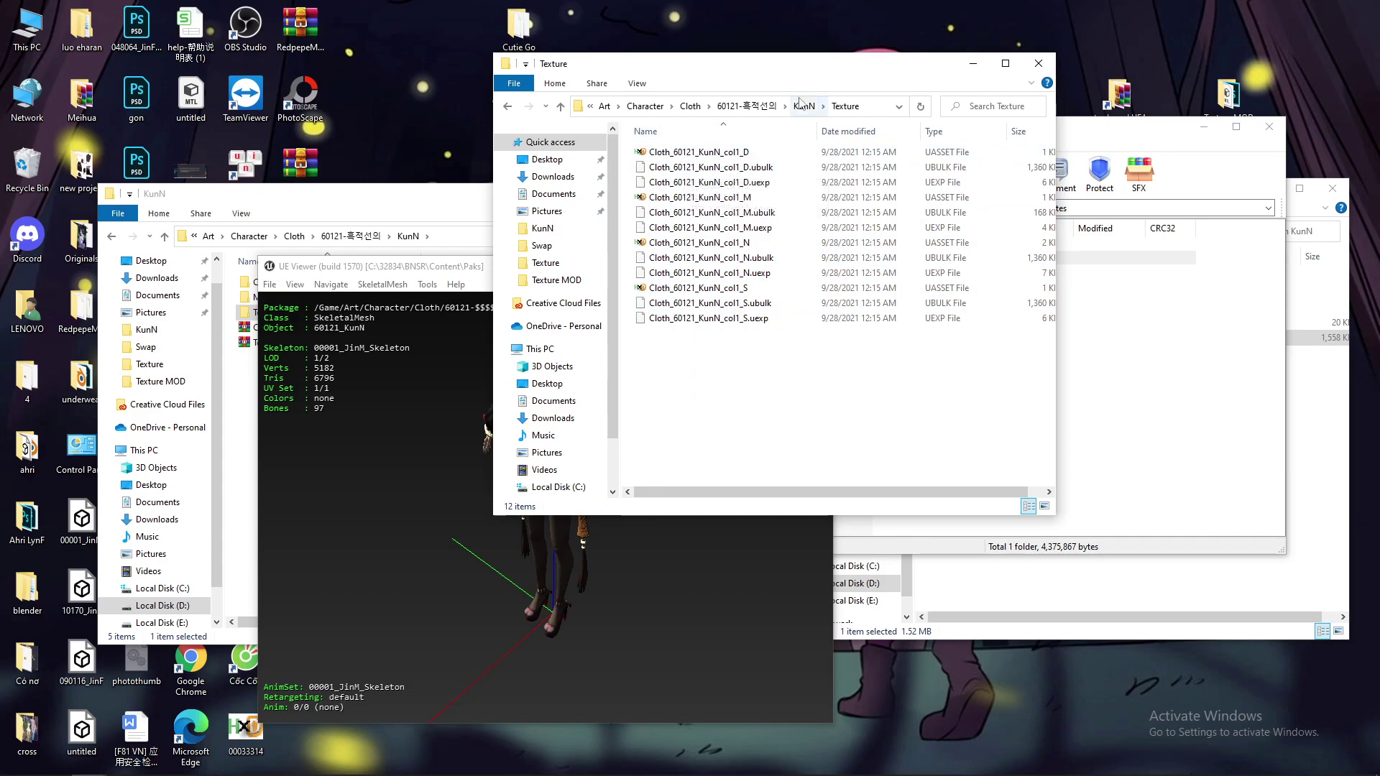
Minimize the archive, close one of the two KunN folder windows, and place the other beside the Texture folder window
drag(661, 58, 322, 146)
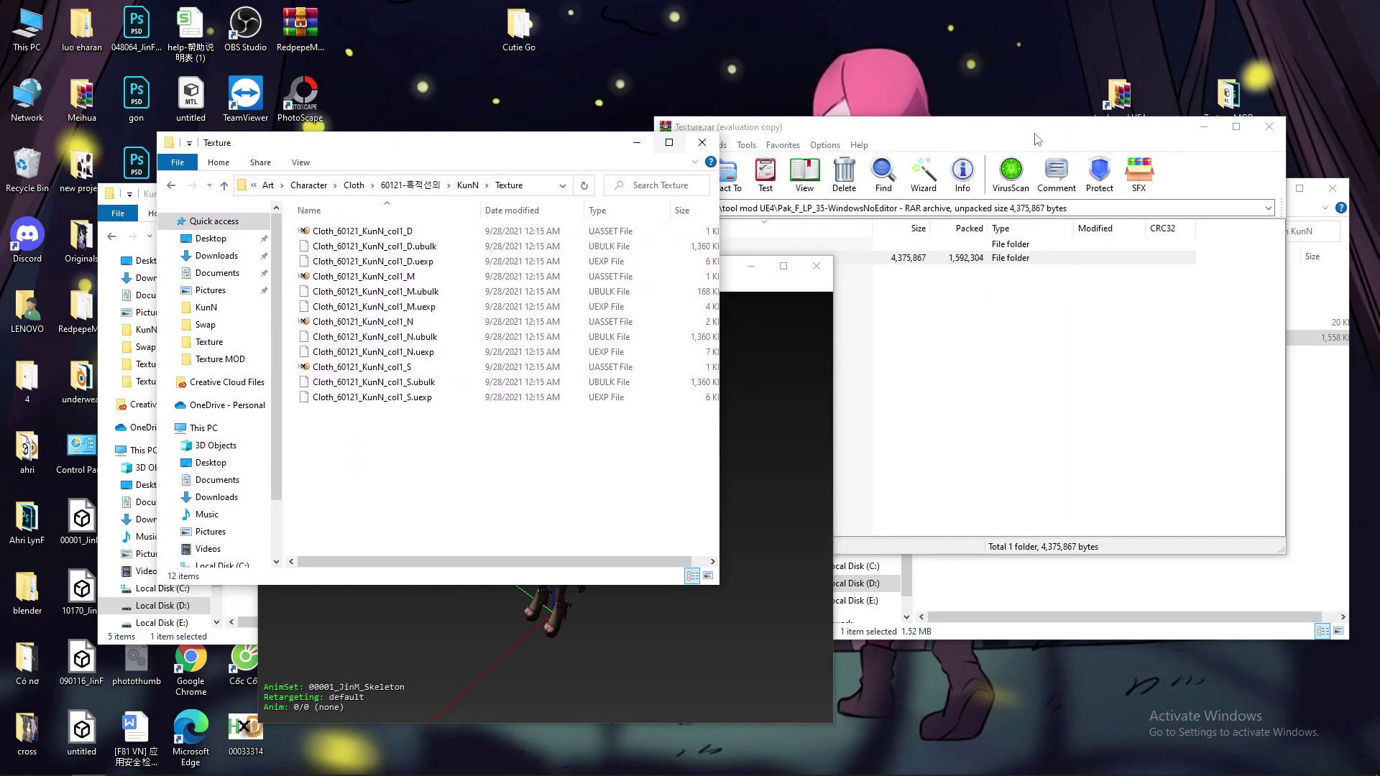
click(1204, 127)
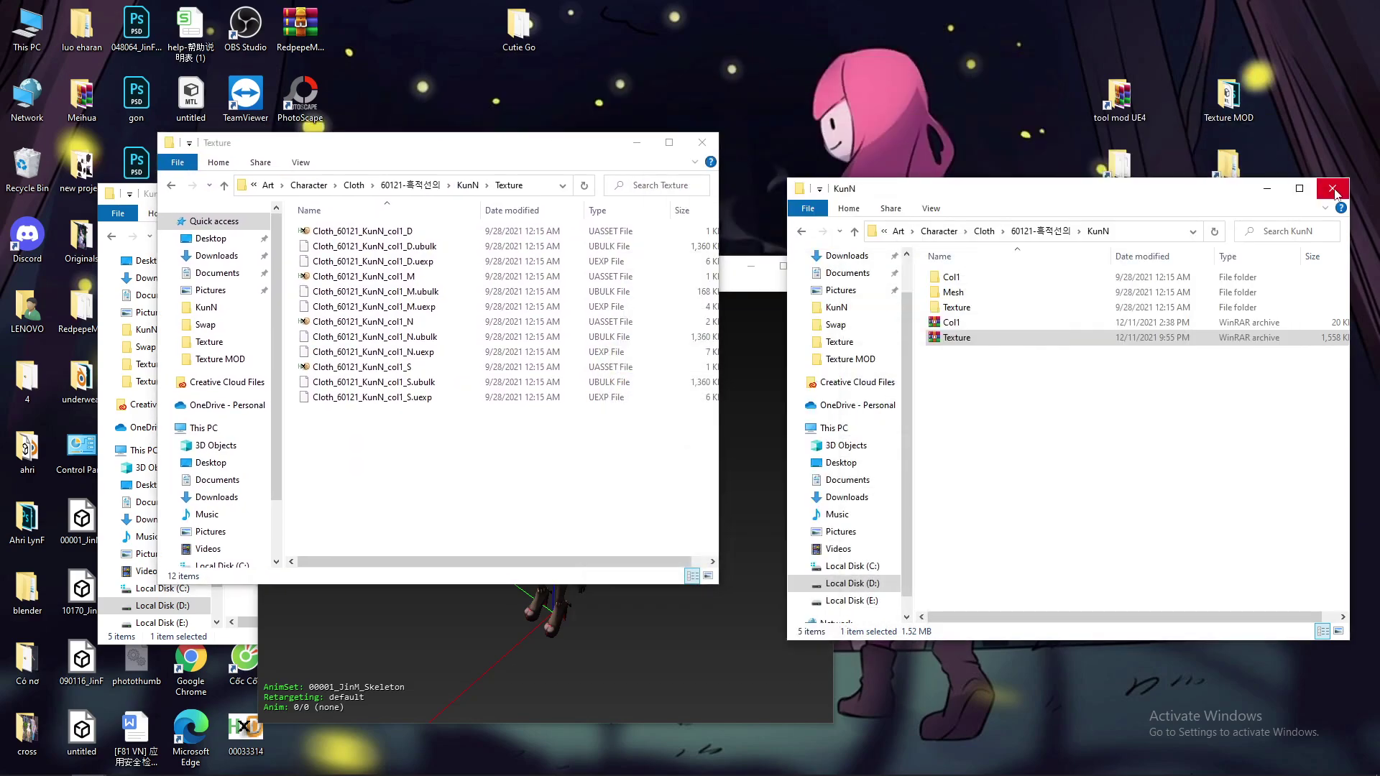
click(1333, 188)
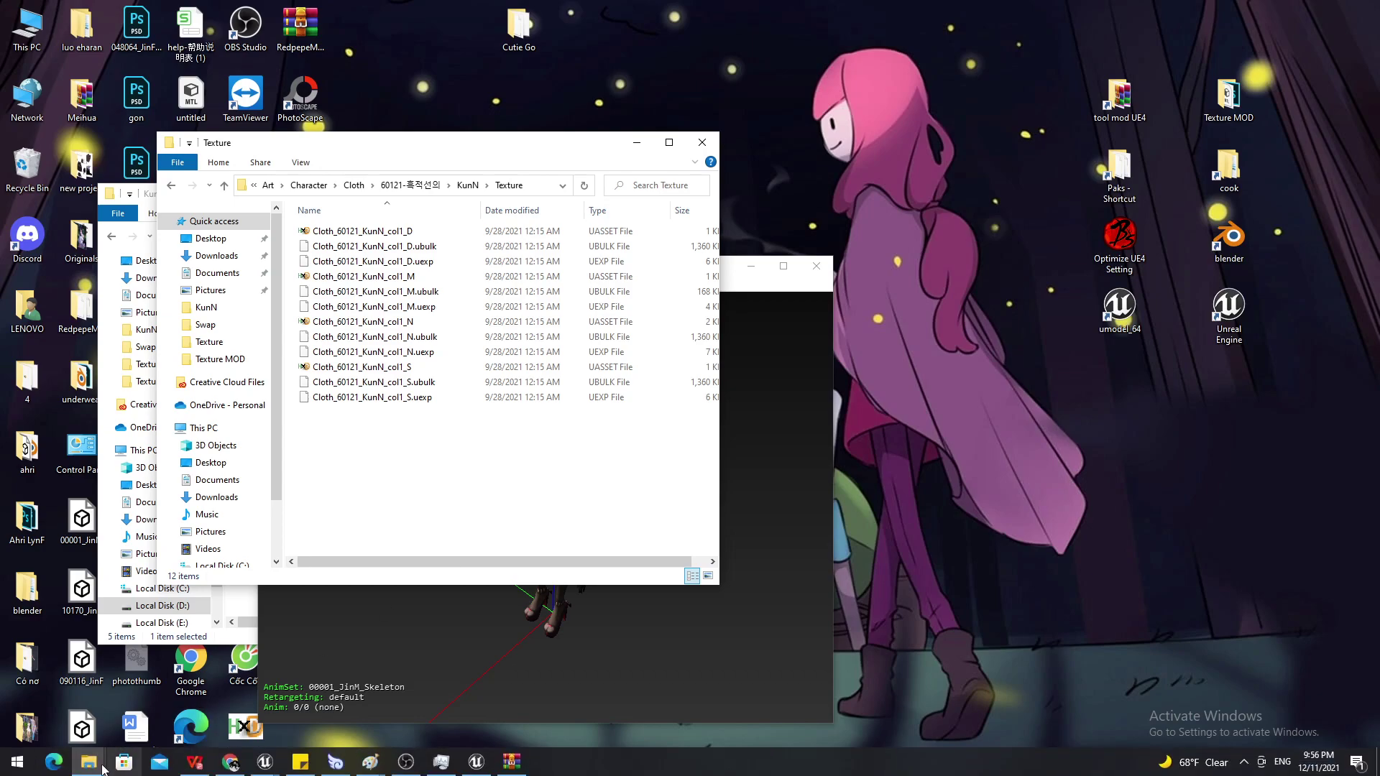
click(88, 761)
click(69, 729)
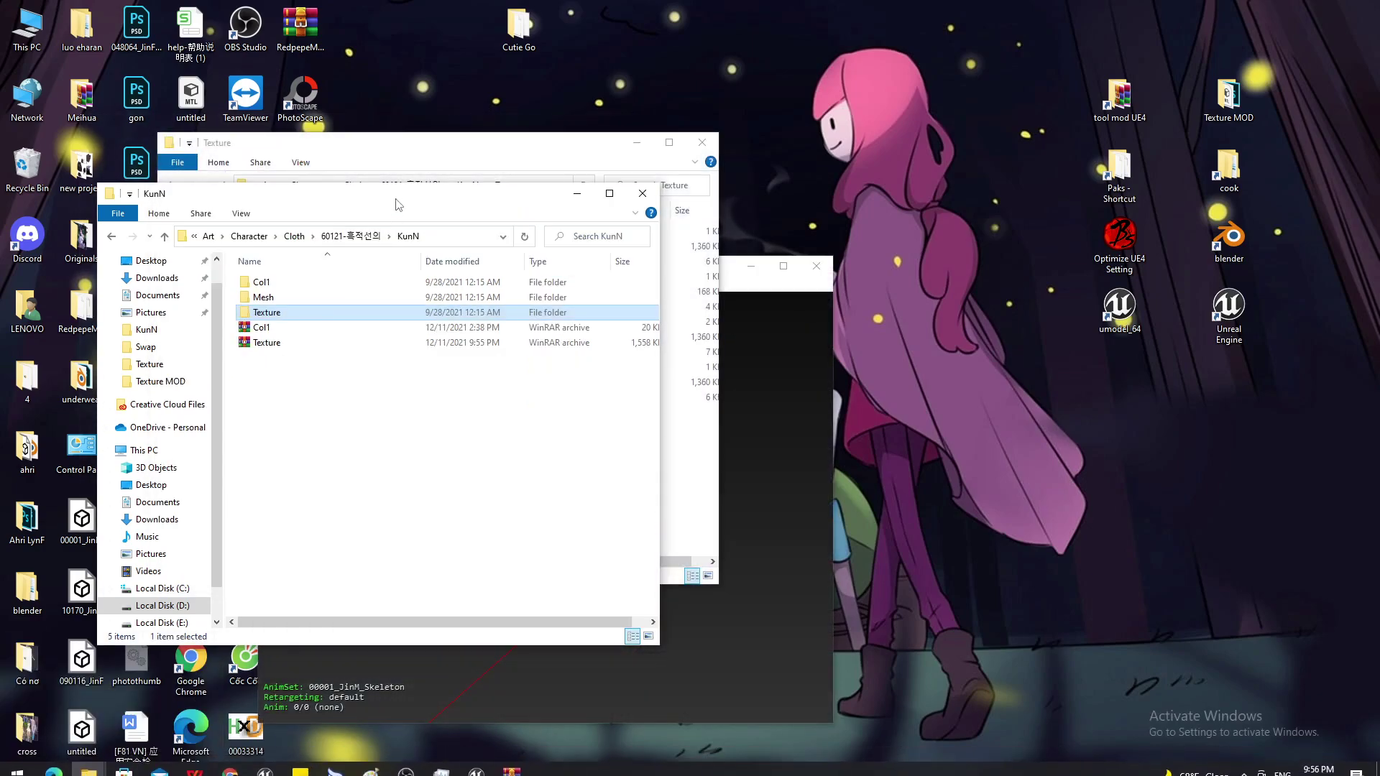
drag(360, 193, 984, 171)
In the KunN folder window, go to Local Disk (D:) and open the New project's Saved folder
scroll(798, 373, down, 1)
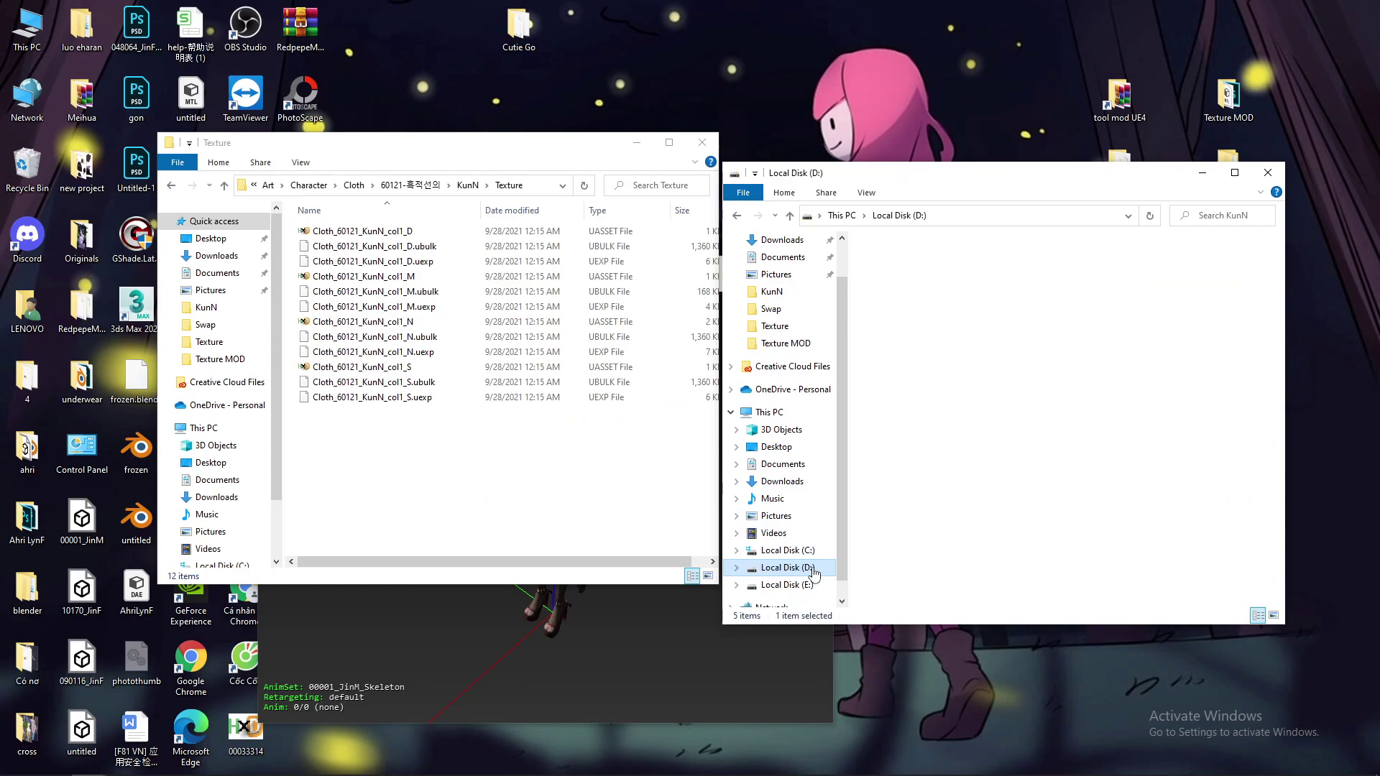
click(787, 567)
scroll(917, 447, down, 1)
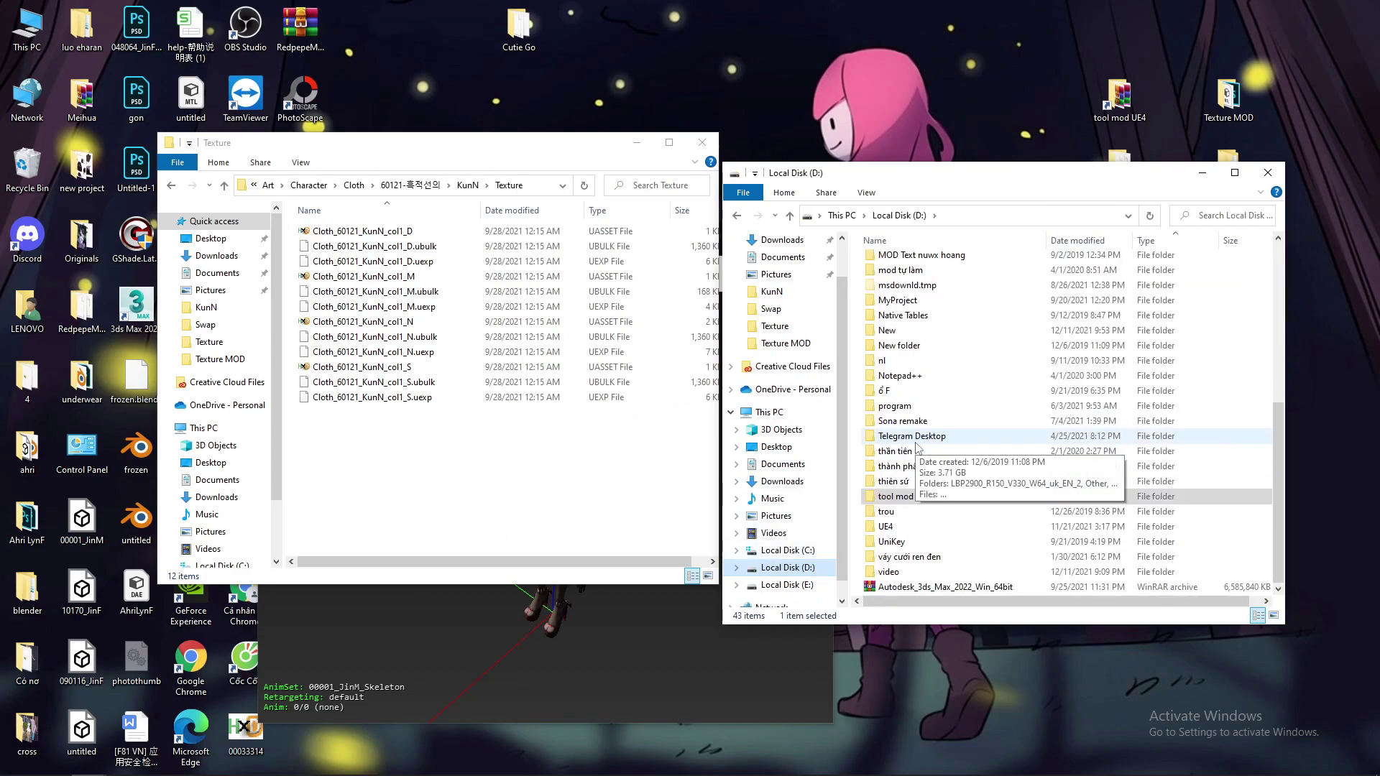
scroll(917, 446, up, 4)
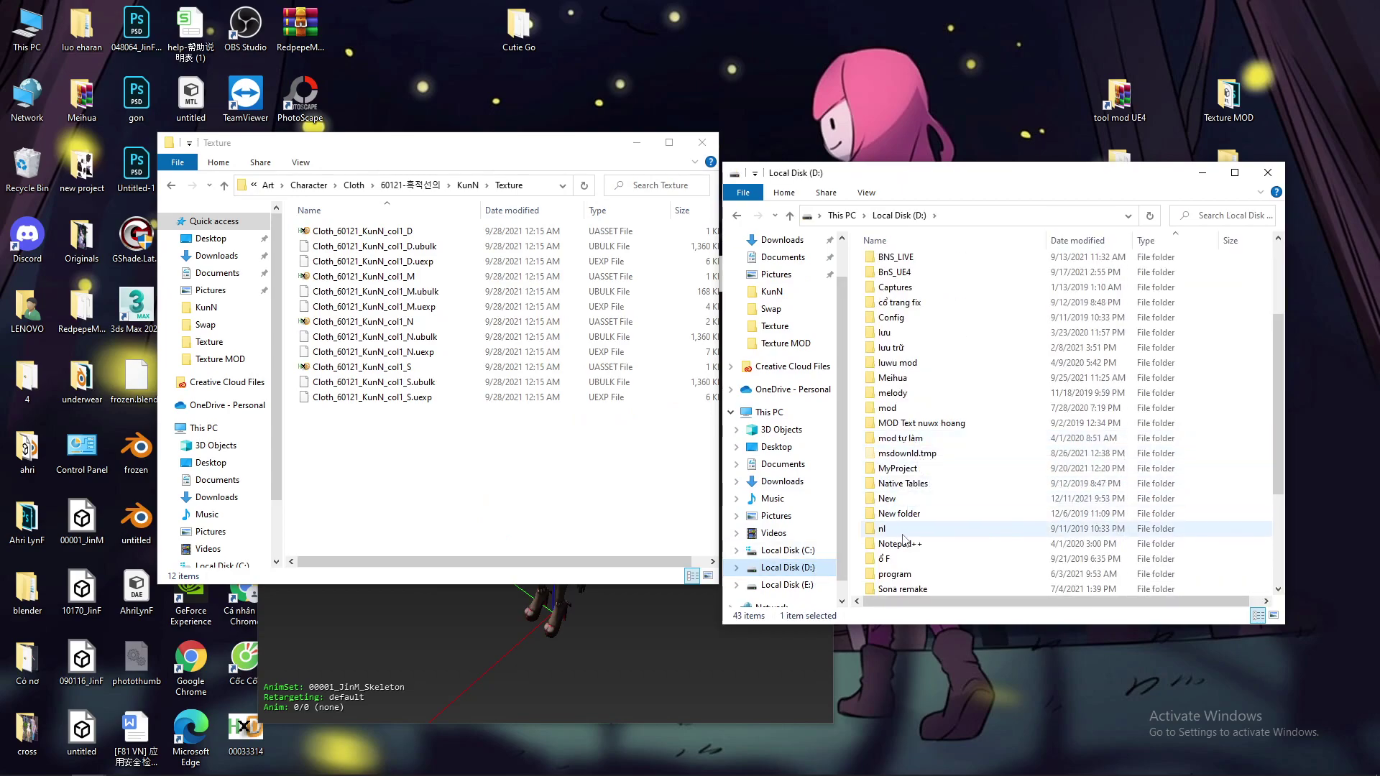
click(886, 499)
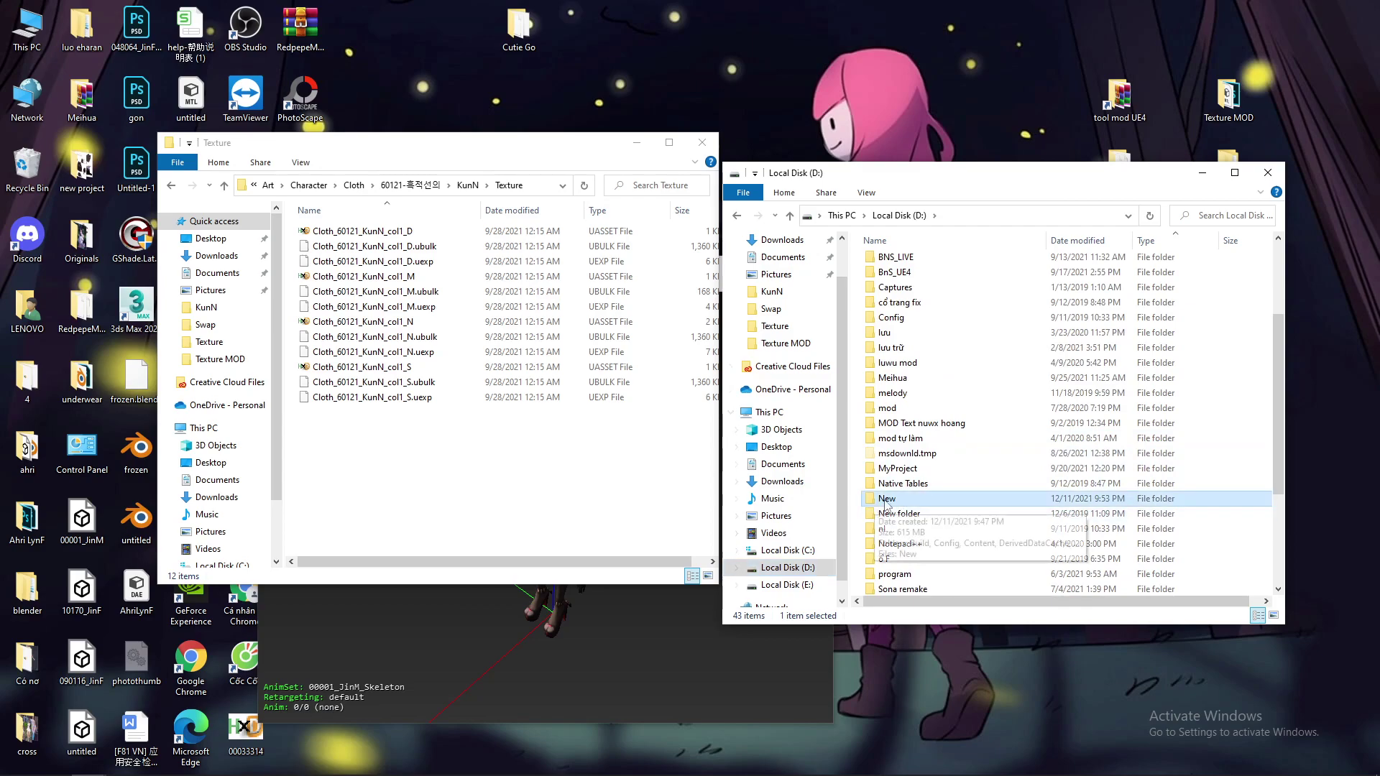
double_click(905, 500)
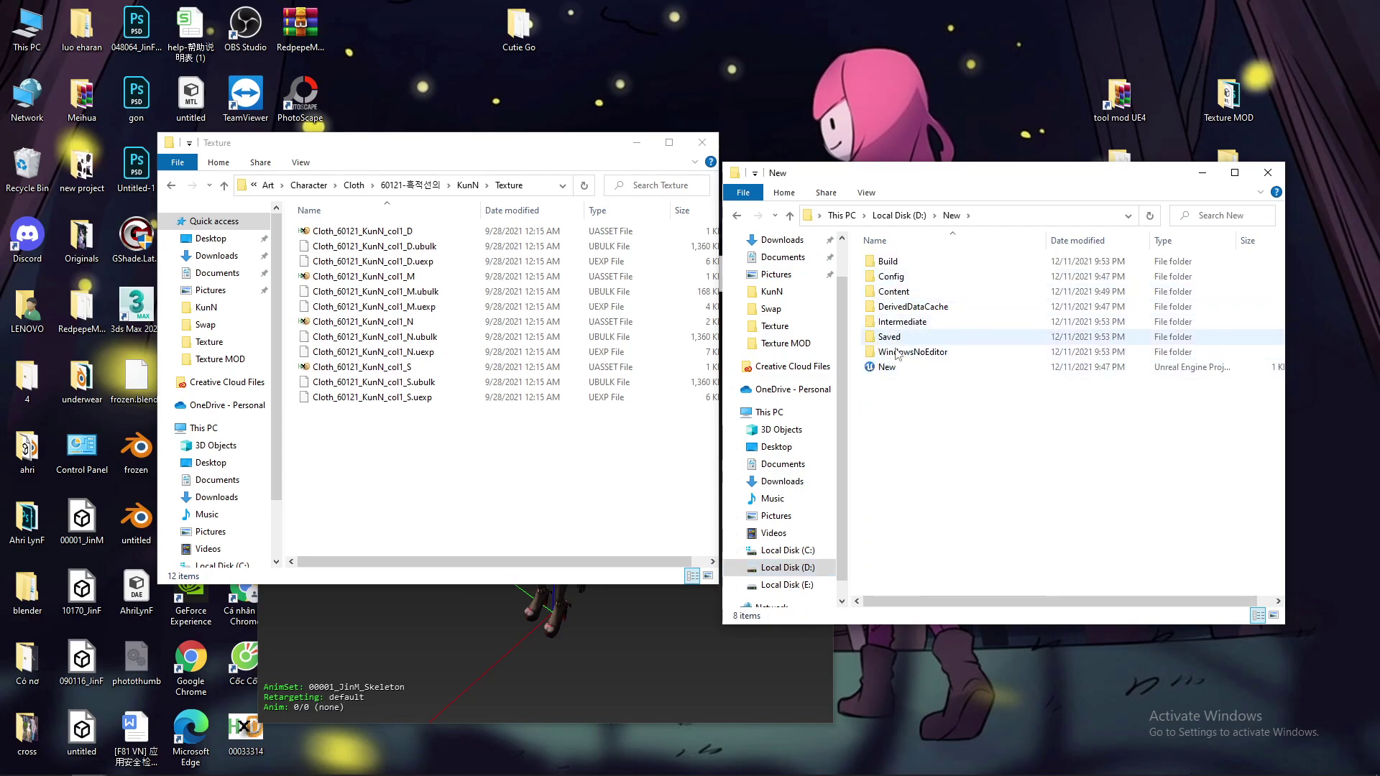
double_click(893, 337)
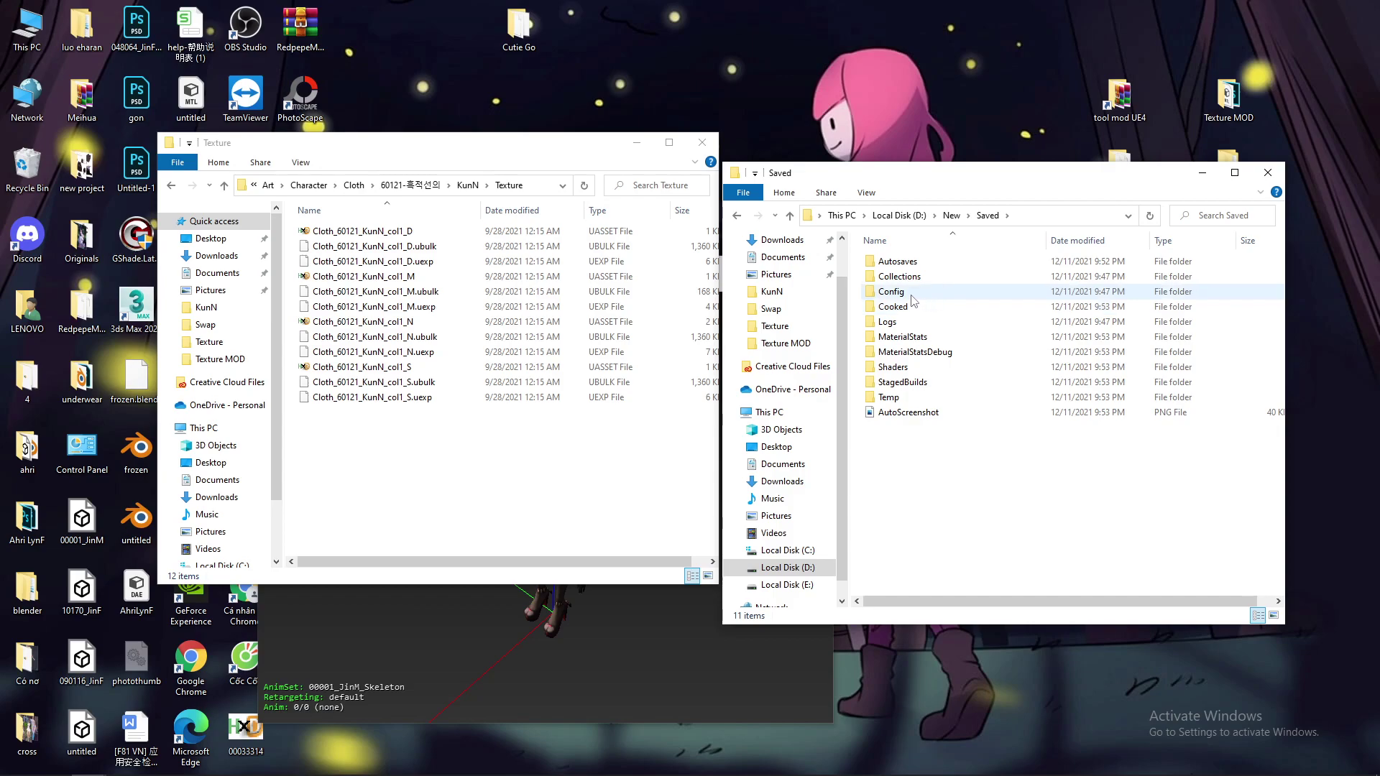
click(1136, 93)
drag(984, 172, 828, 214)
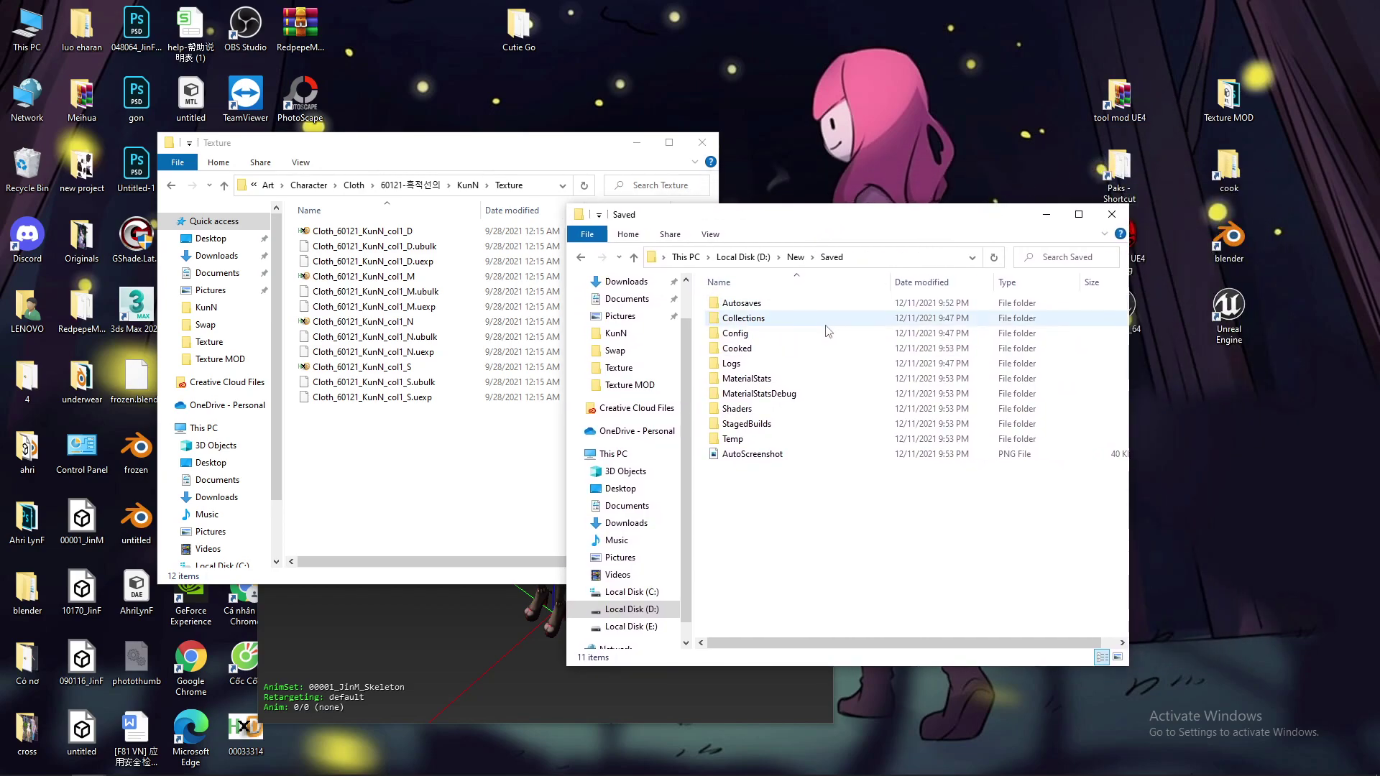
double_click(738, 352)
double_click(741, 306)
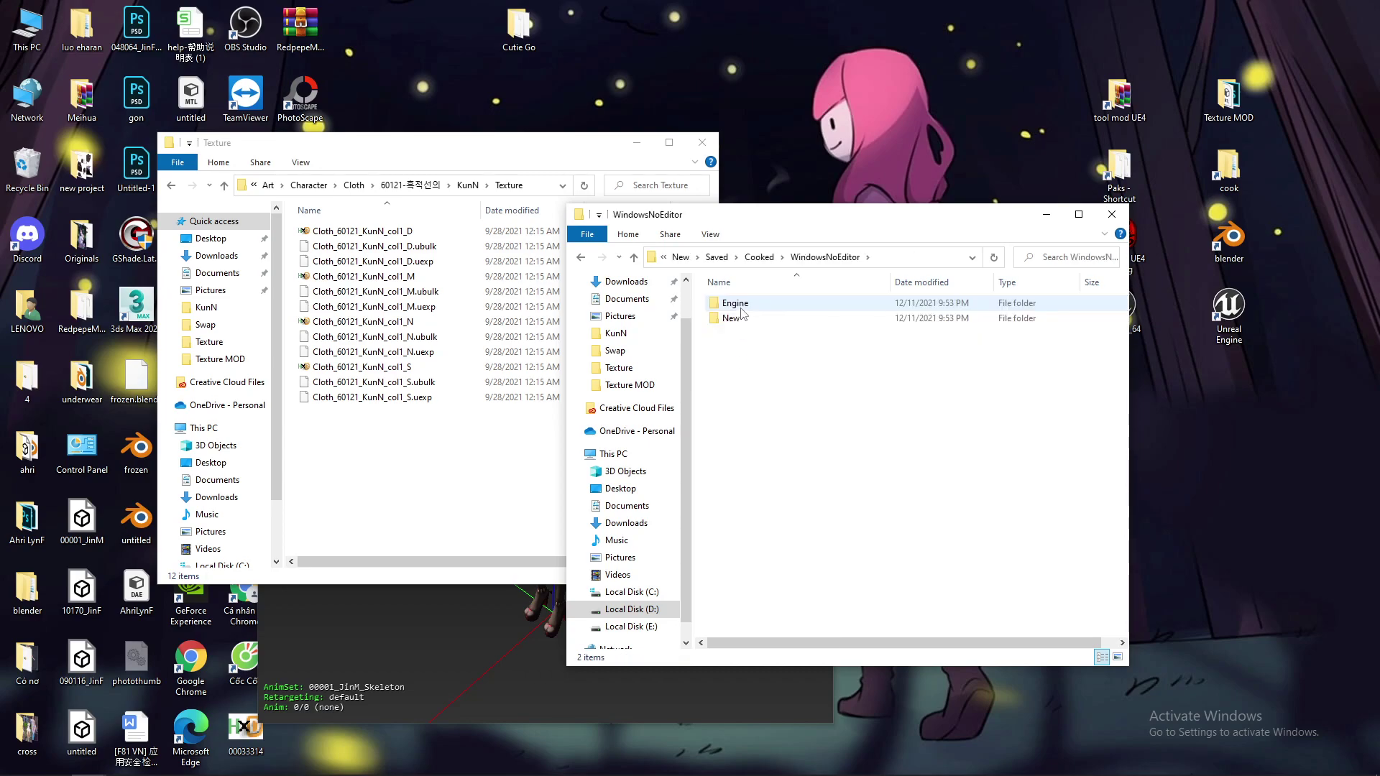
double_click(740, 305)
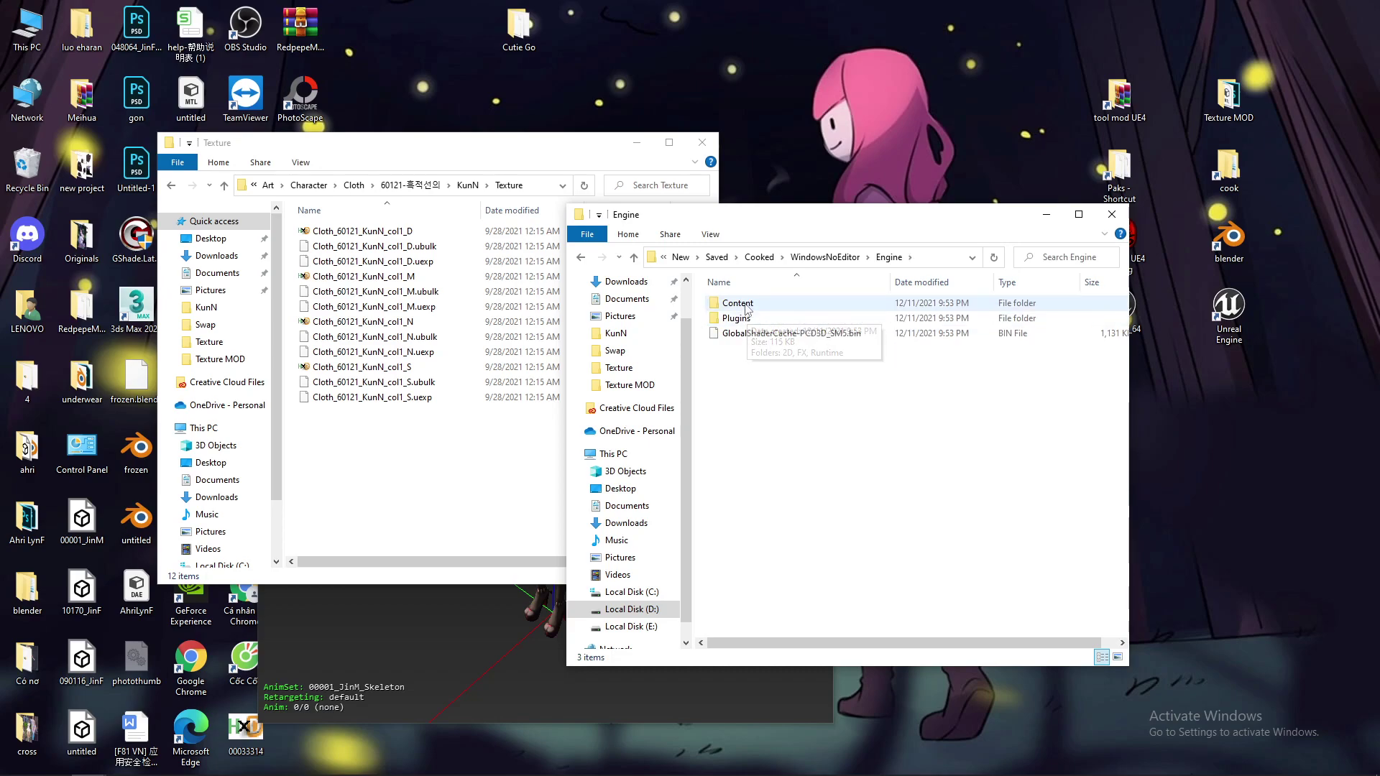
click(580, 257)
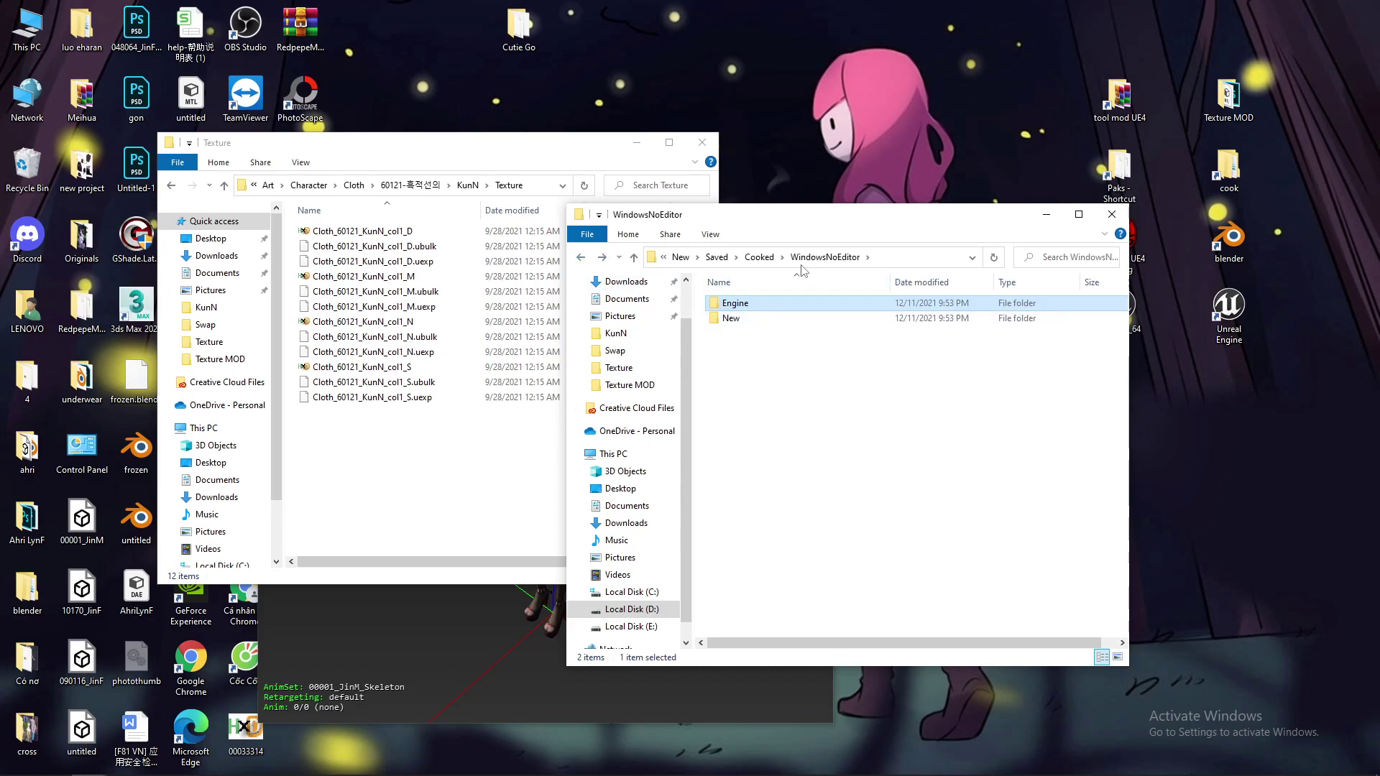
double_click(734, 308)
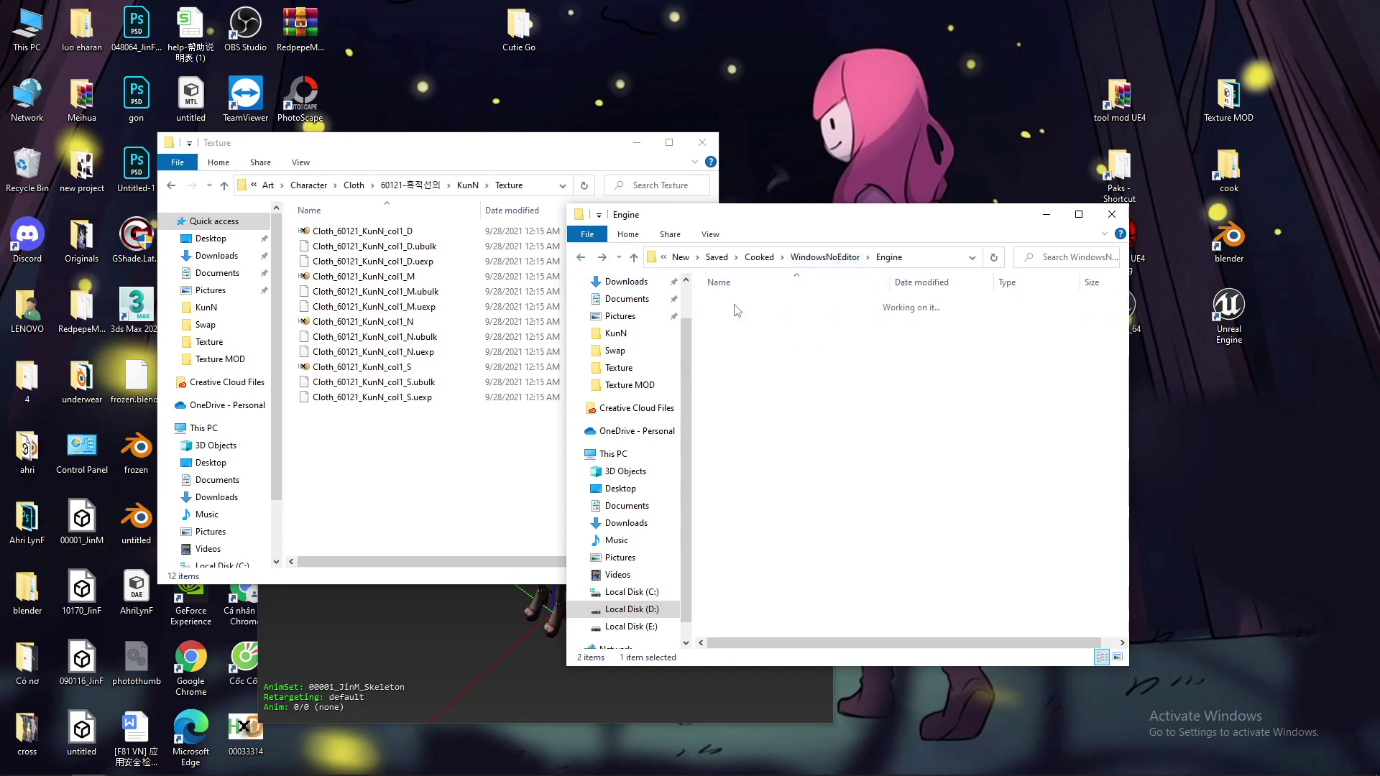
double_click(747, 308)
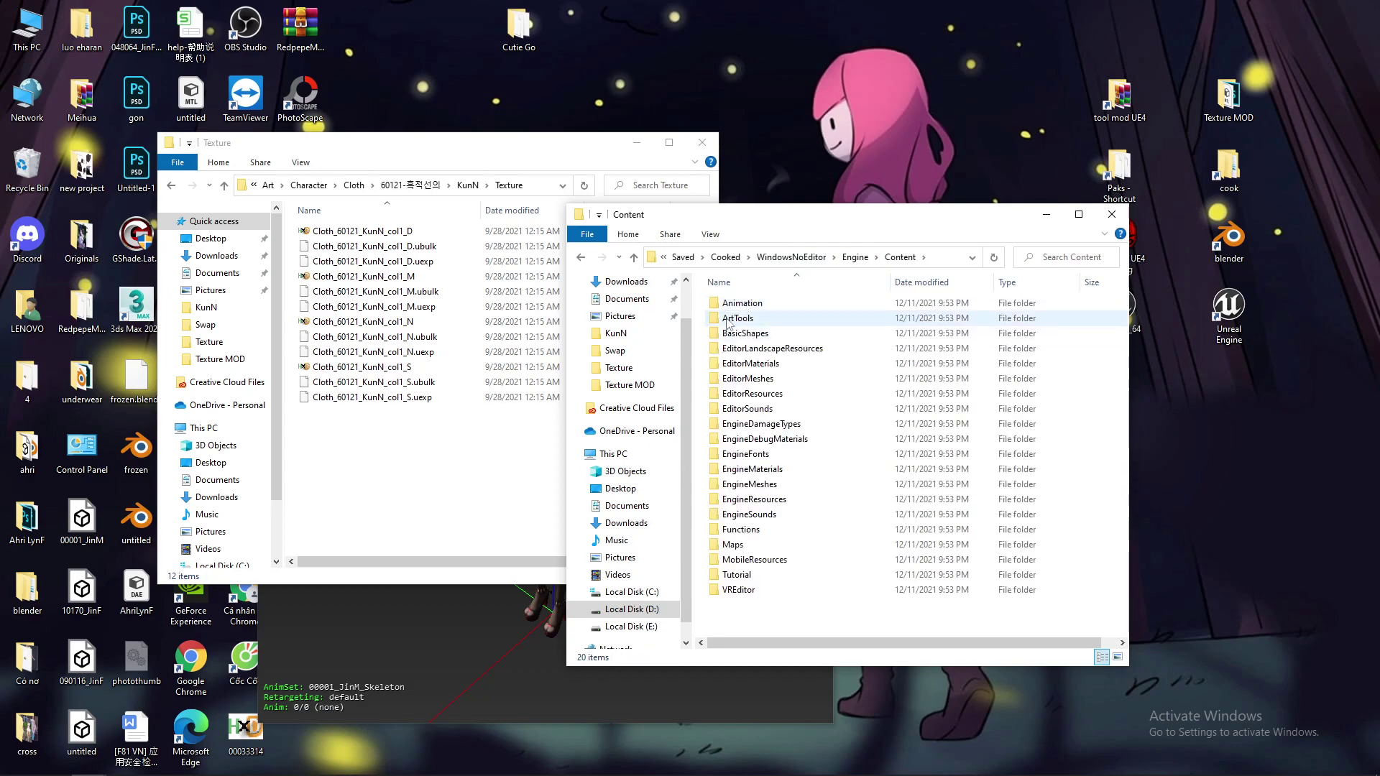
click(581, 257)
click(581, 258)
click(581, 258)
click(581, 257)
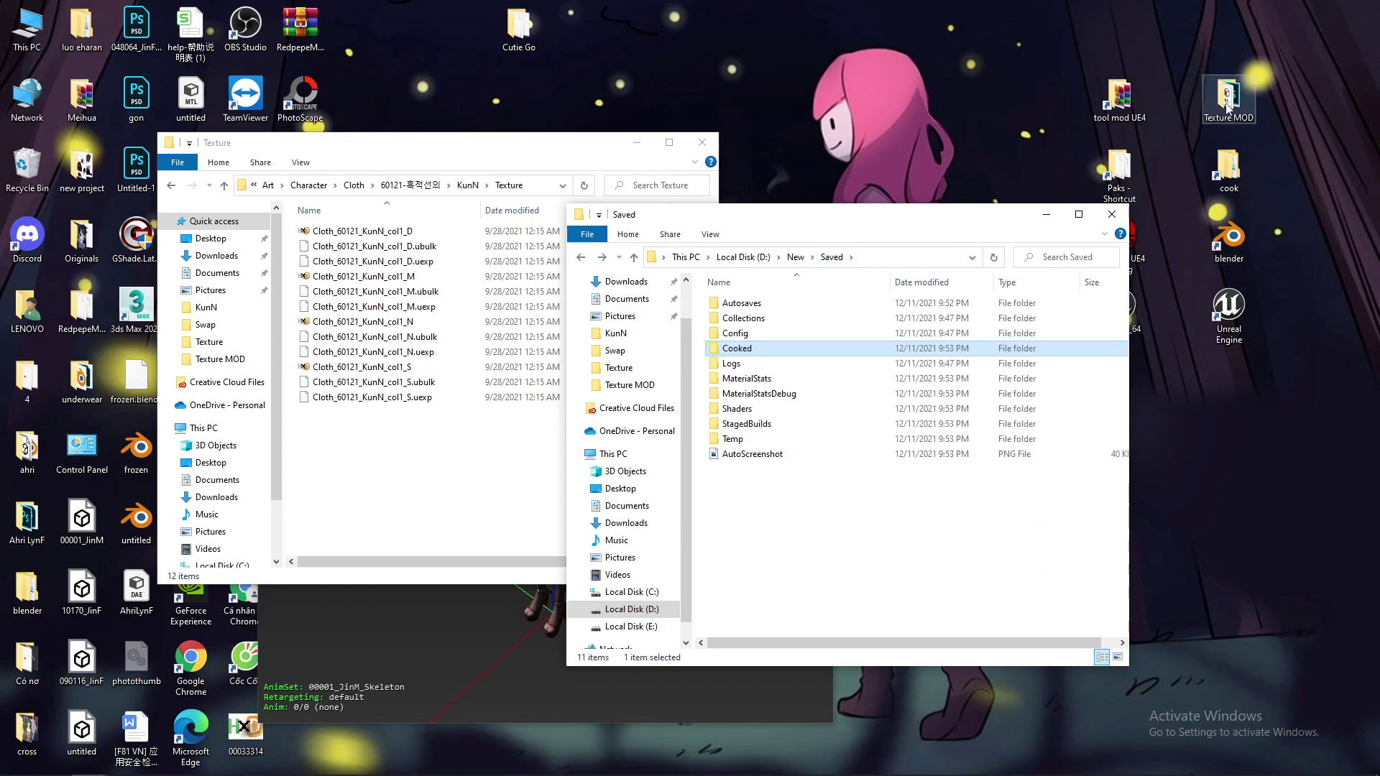
Open the cook shortcut folder from the desktop to compare its folder path with the New project's Saved folder
click(1119, 171)
drag(1005, 217, 1113, 249)
double_click(1229, 169)
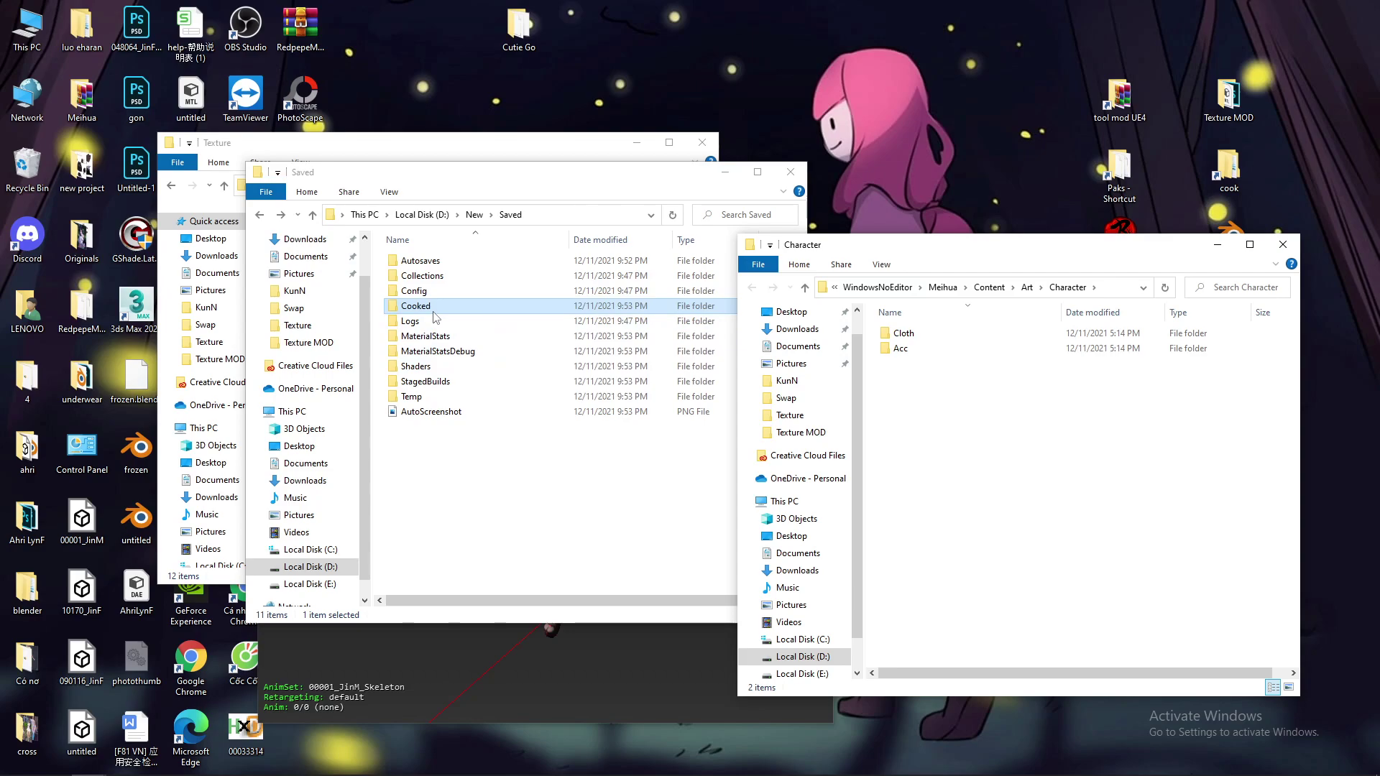
From the New project's Saved folder, open the cooked WindowsNoEditor output down to New's Content, Art and Character folder
double_click(456, 305)
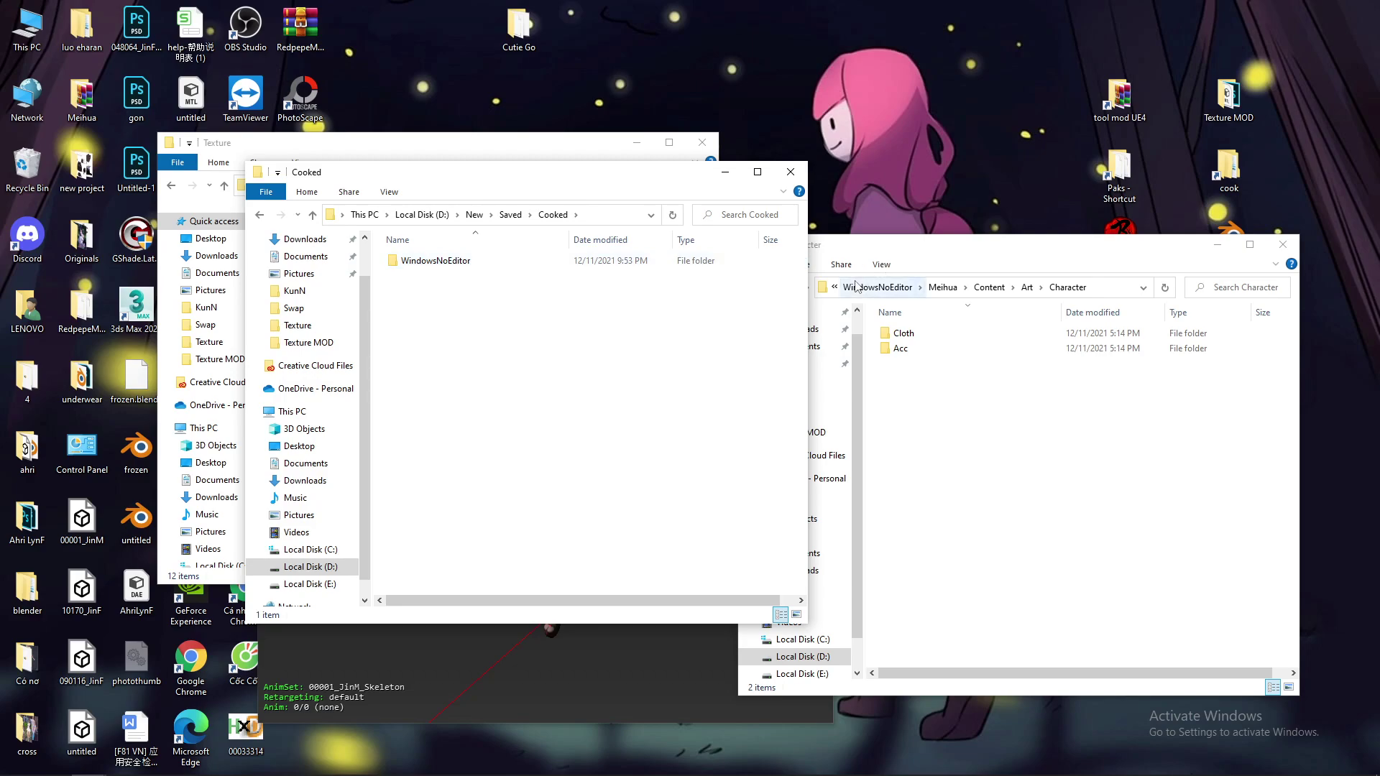
double_click(464, 263)
click(411, 277)
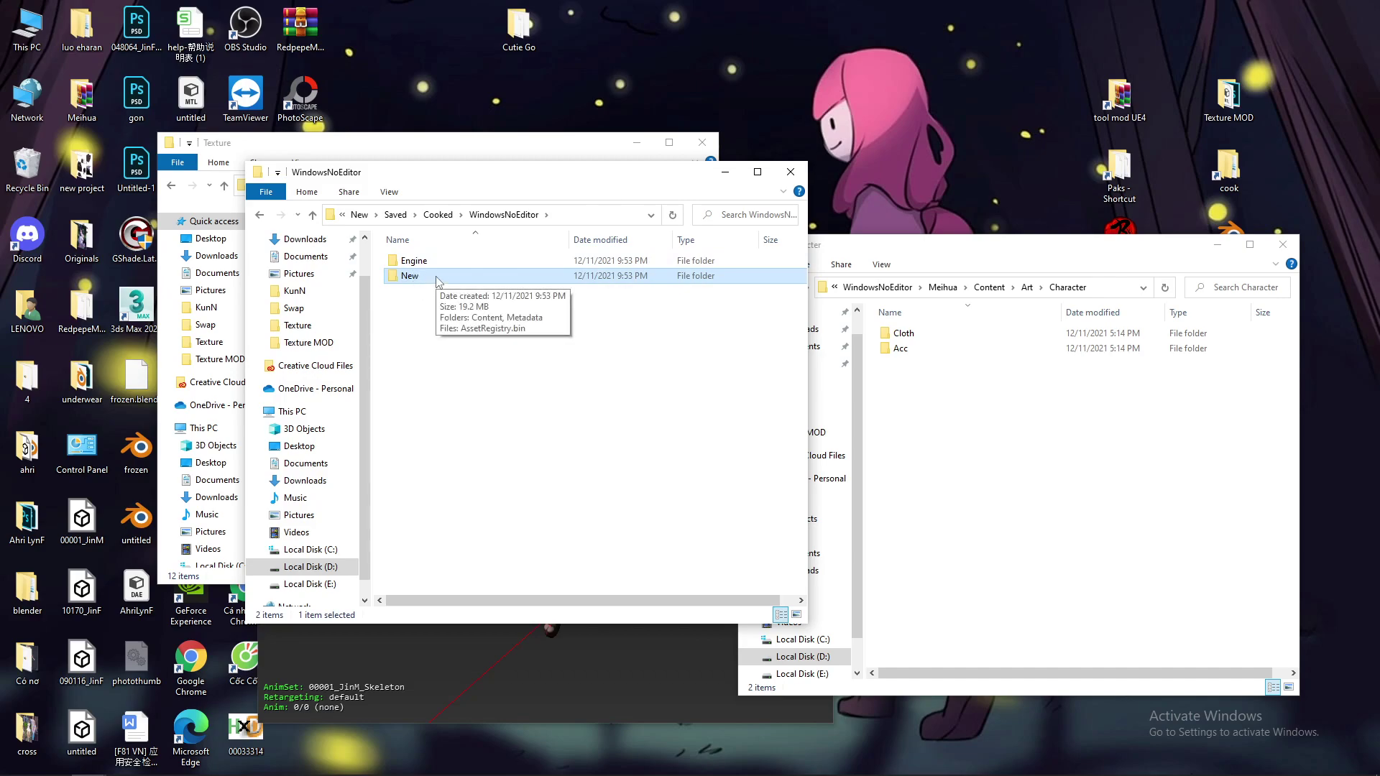
double_click(437, 277)
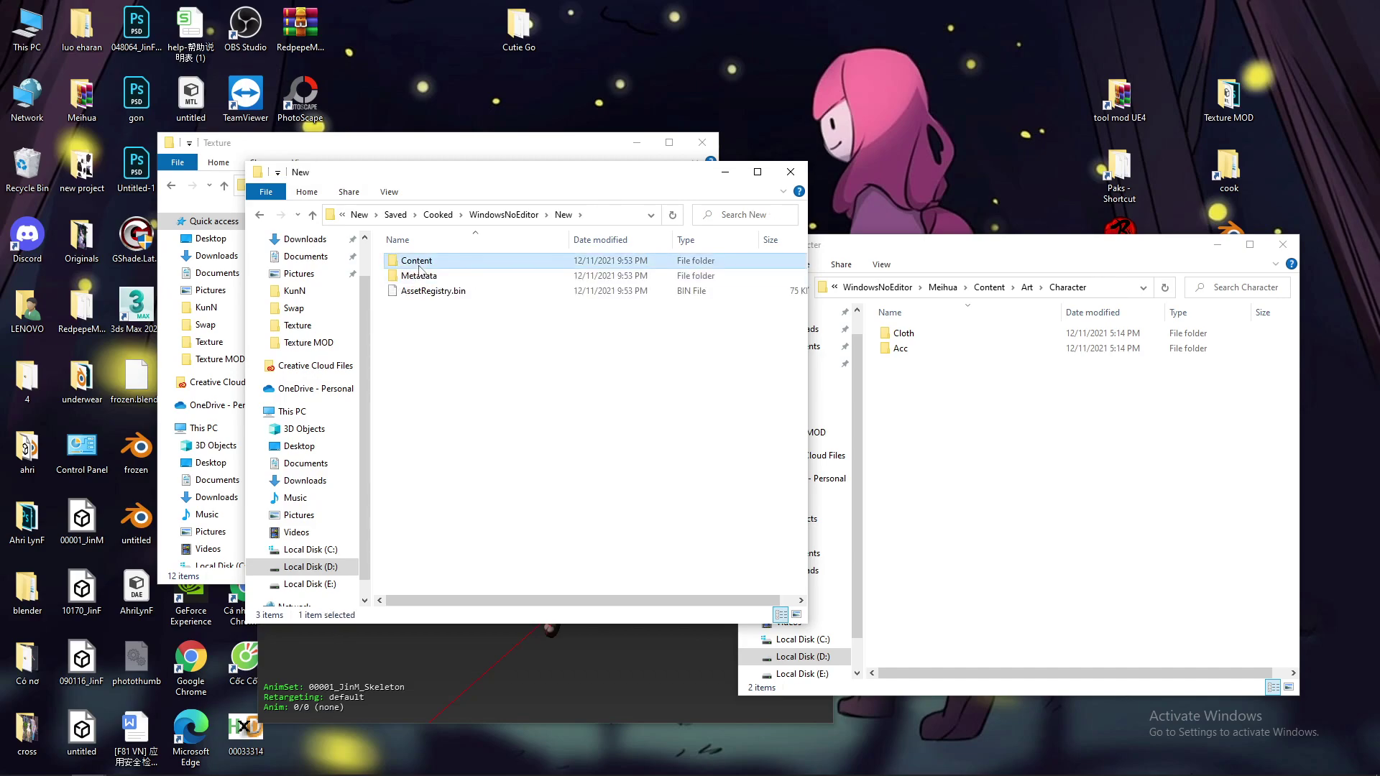
double_click(596, 261)
double_click(595, 262)
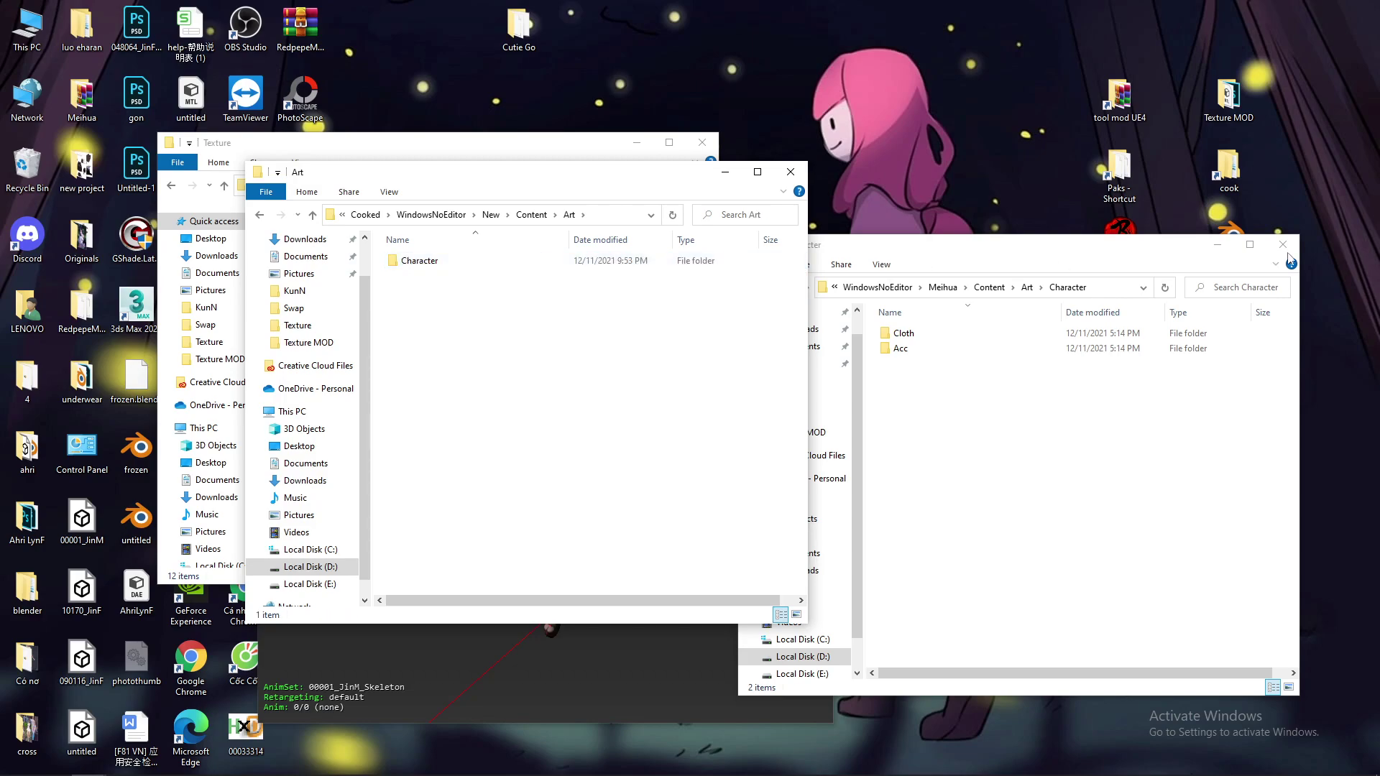
double_click(431, 261)
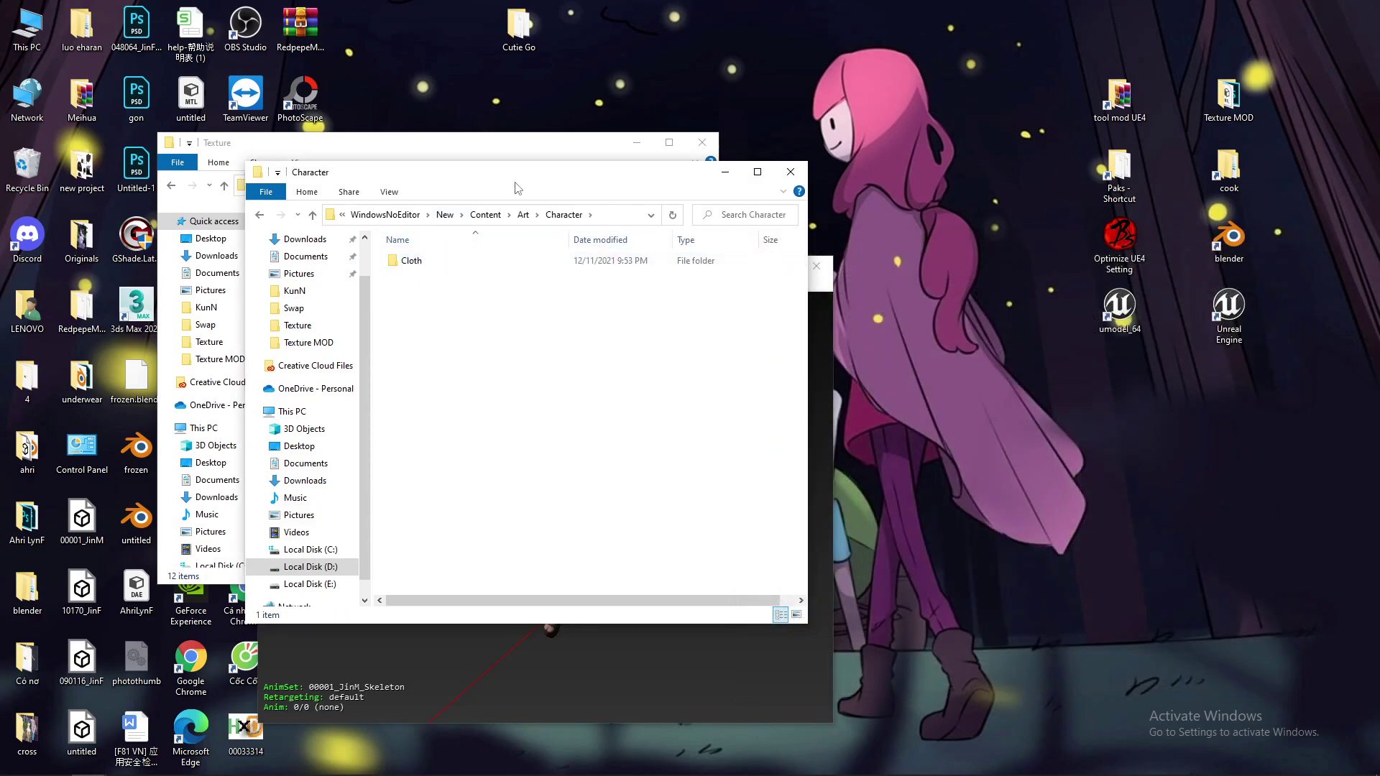
Place the cooked Character window beside the mod's Texture window and open Cloth down to KunN's cooked Texture folder
drag(515, 179, 843, 189)
double_click(740, 273)
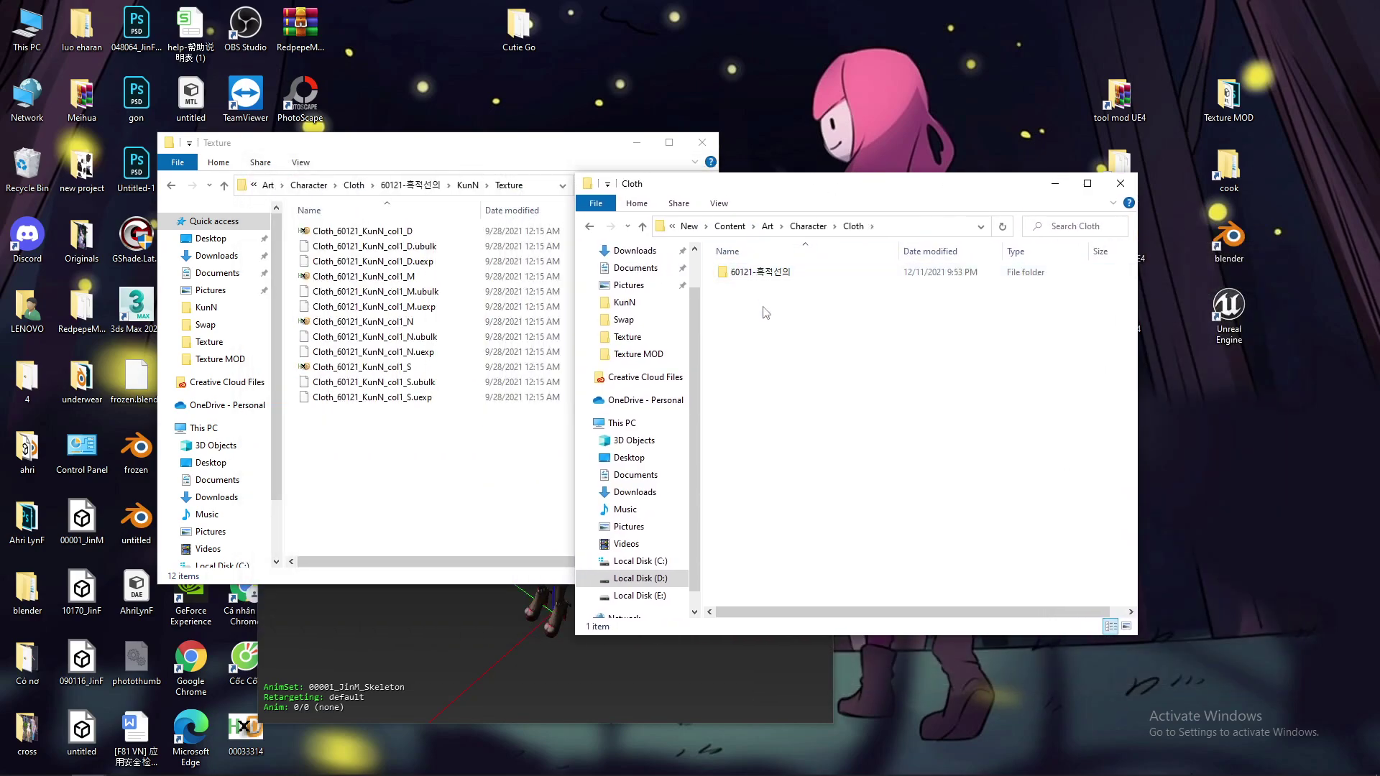
double_click(744, 275)
double_click(739, 274)
double_click(743, 272)
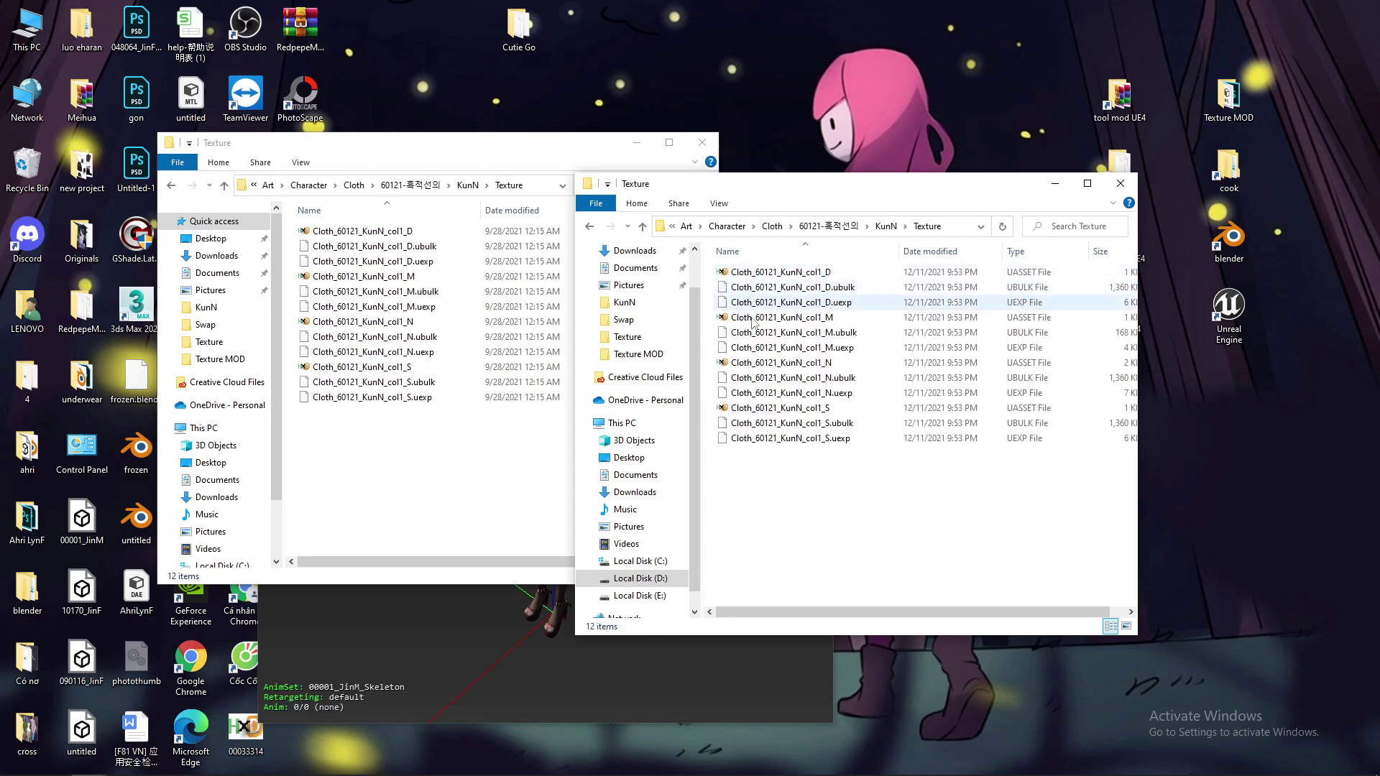
Copy all the cooked KunN texture files into the mod's Texture folder, replacing the original files
drag(766, 486, 773, 270)
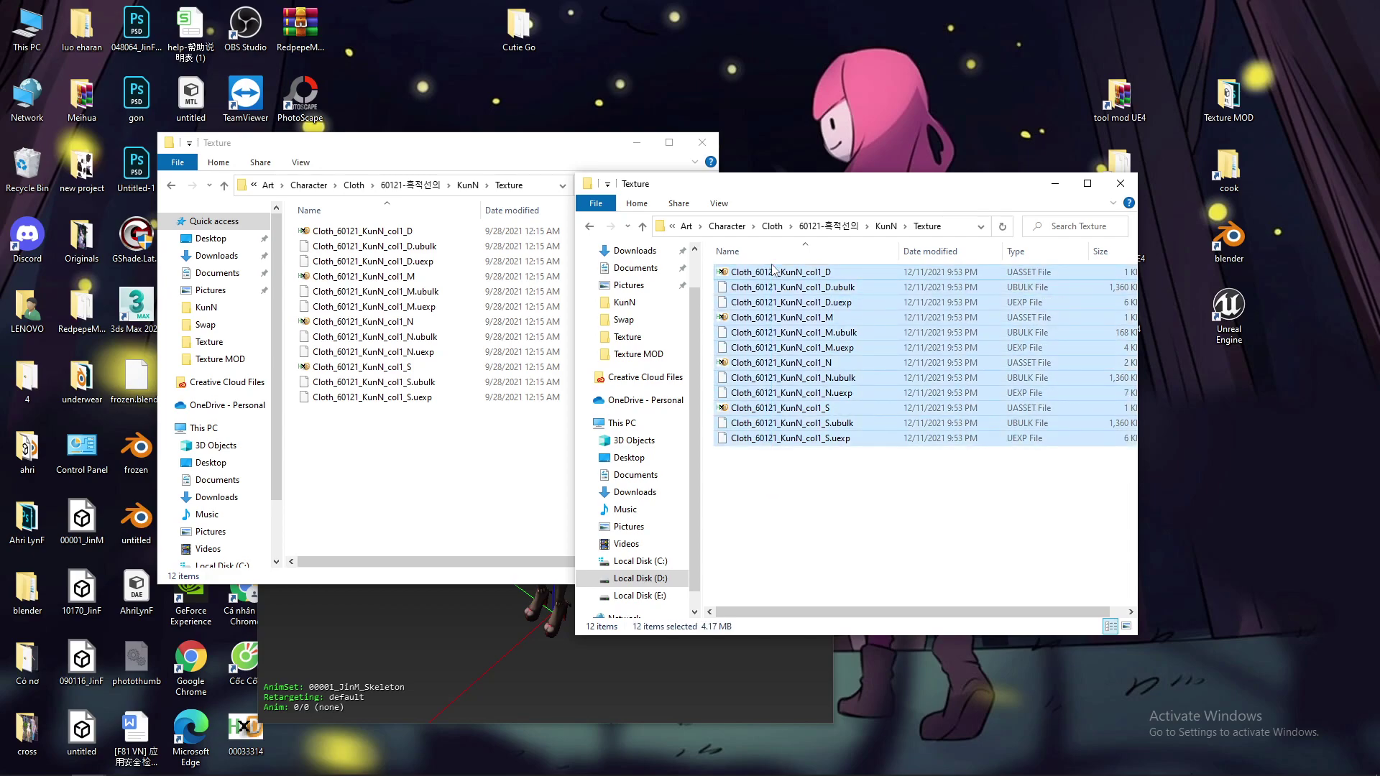
click(417, 468)
right_click(428, 441)
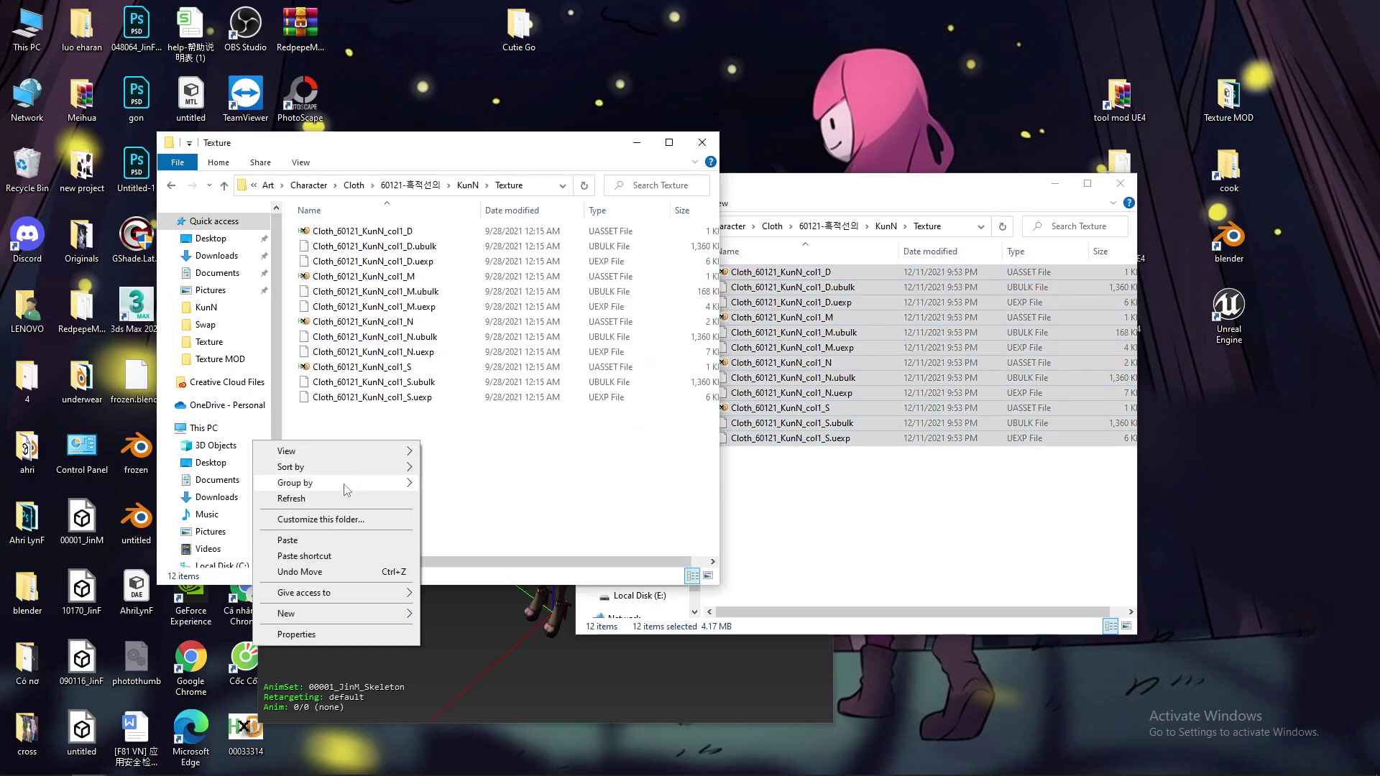
click(345, 542)
click(645, 285)
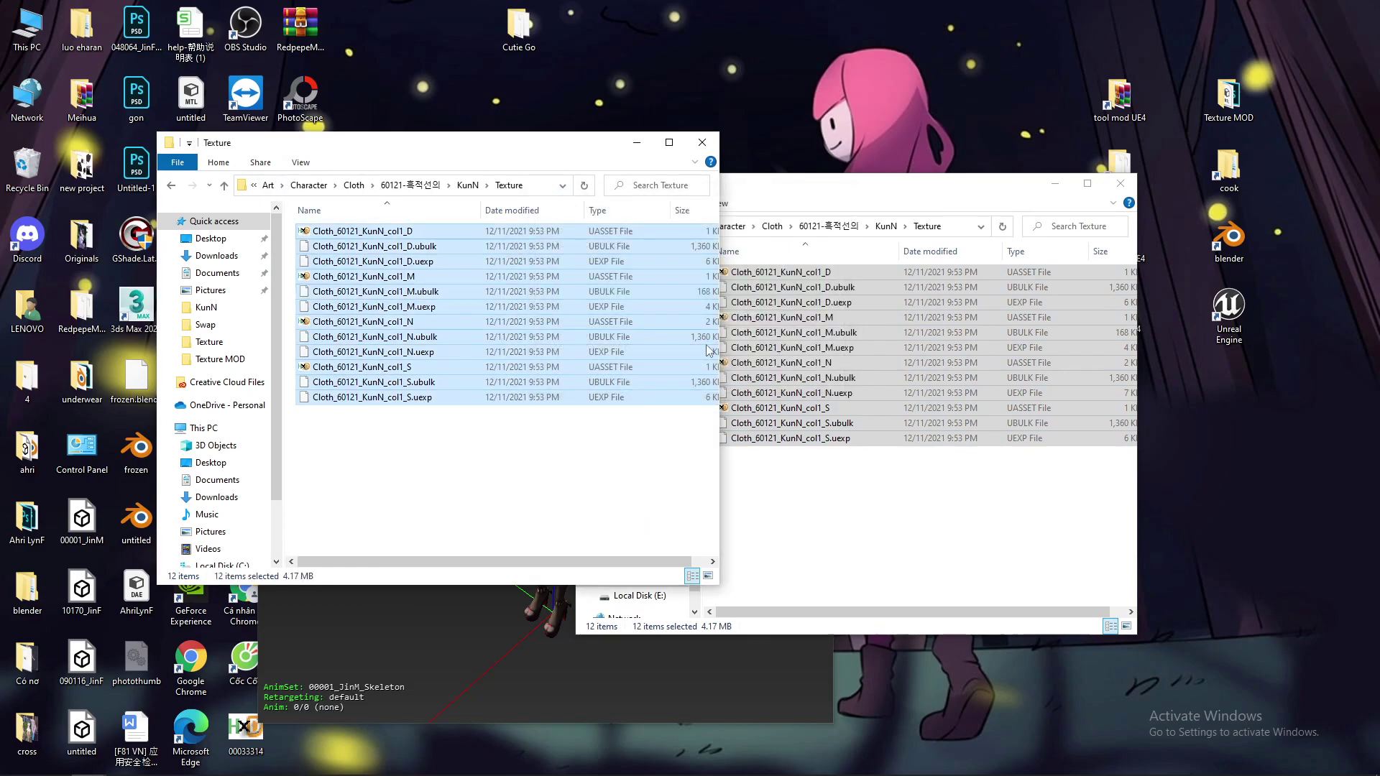
Examine the cooked D, M, N and S texture files and compare them with the copies in the mod's Texture folder
click(891, 492)
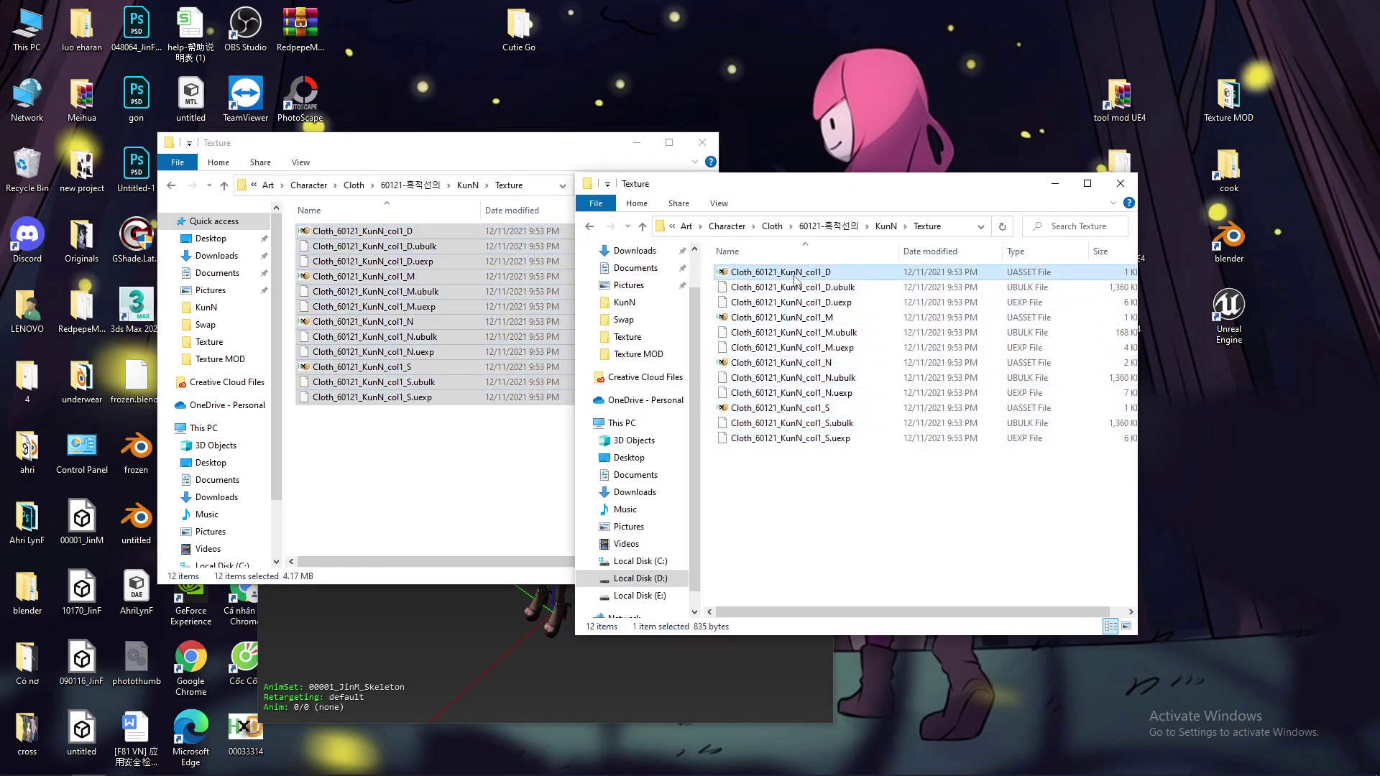
click(783, 318)
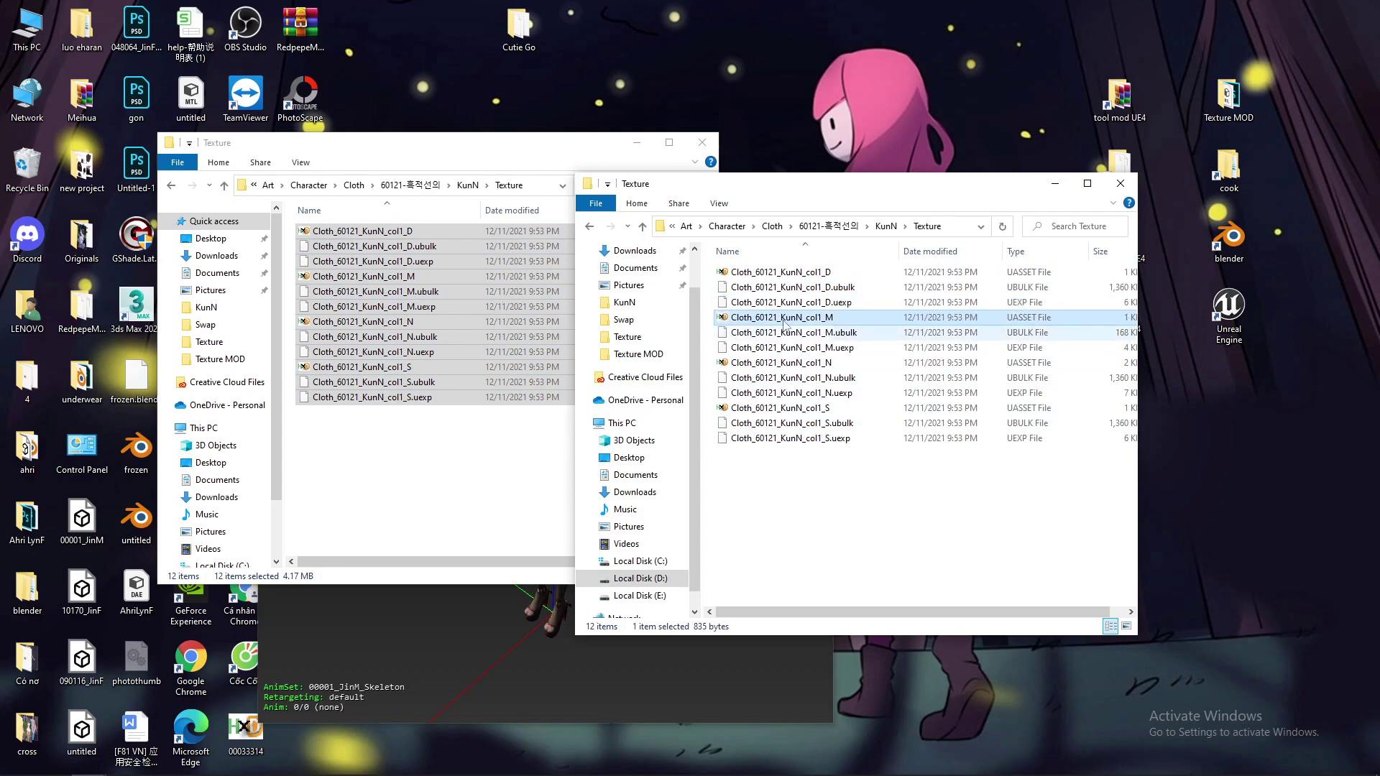
click(782, 273)
click(777, 410)
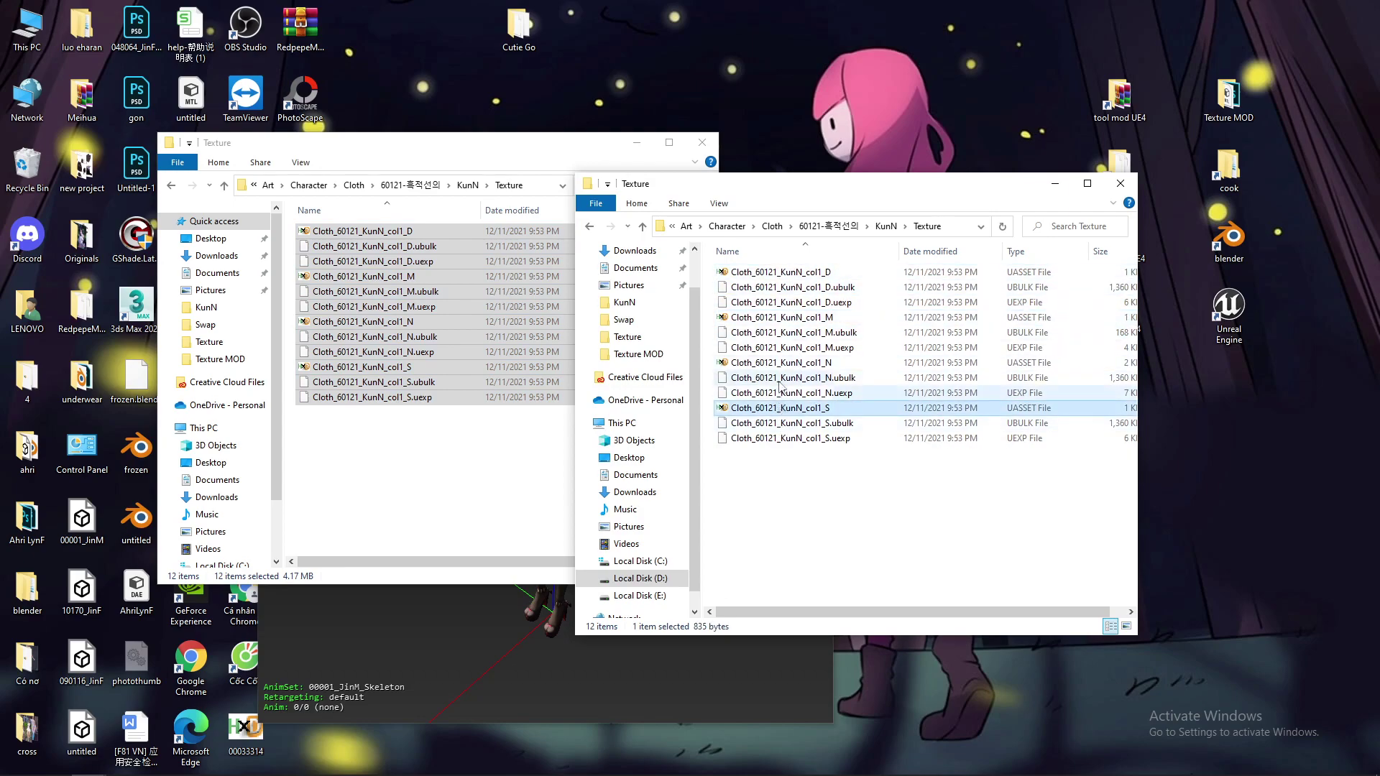
click(784, 271)
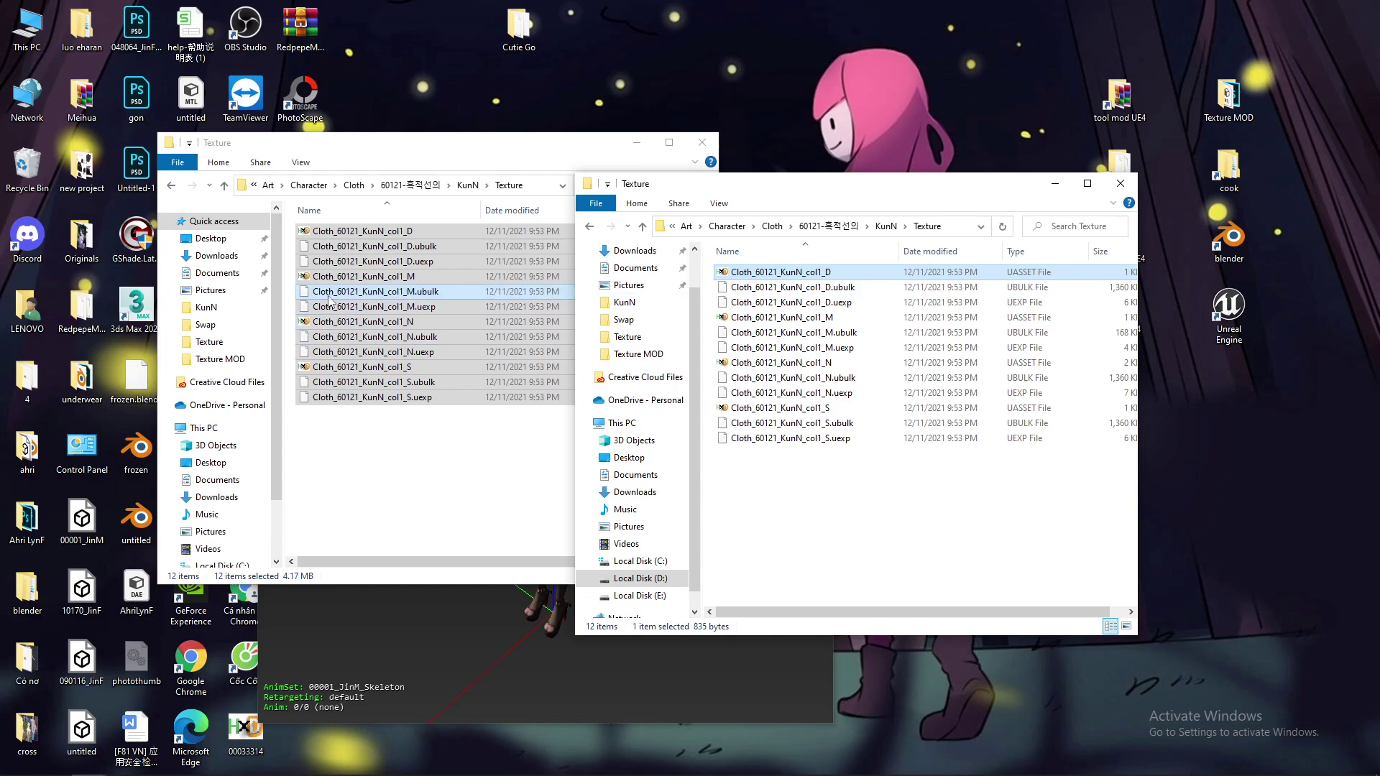
click(414, 439)
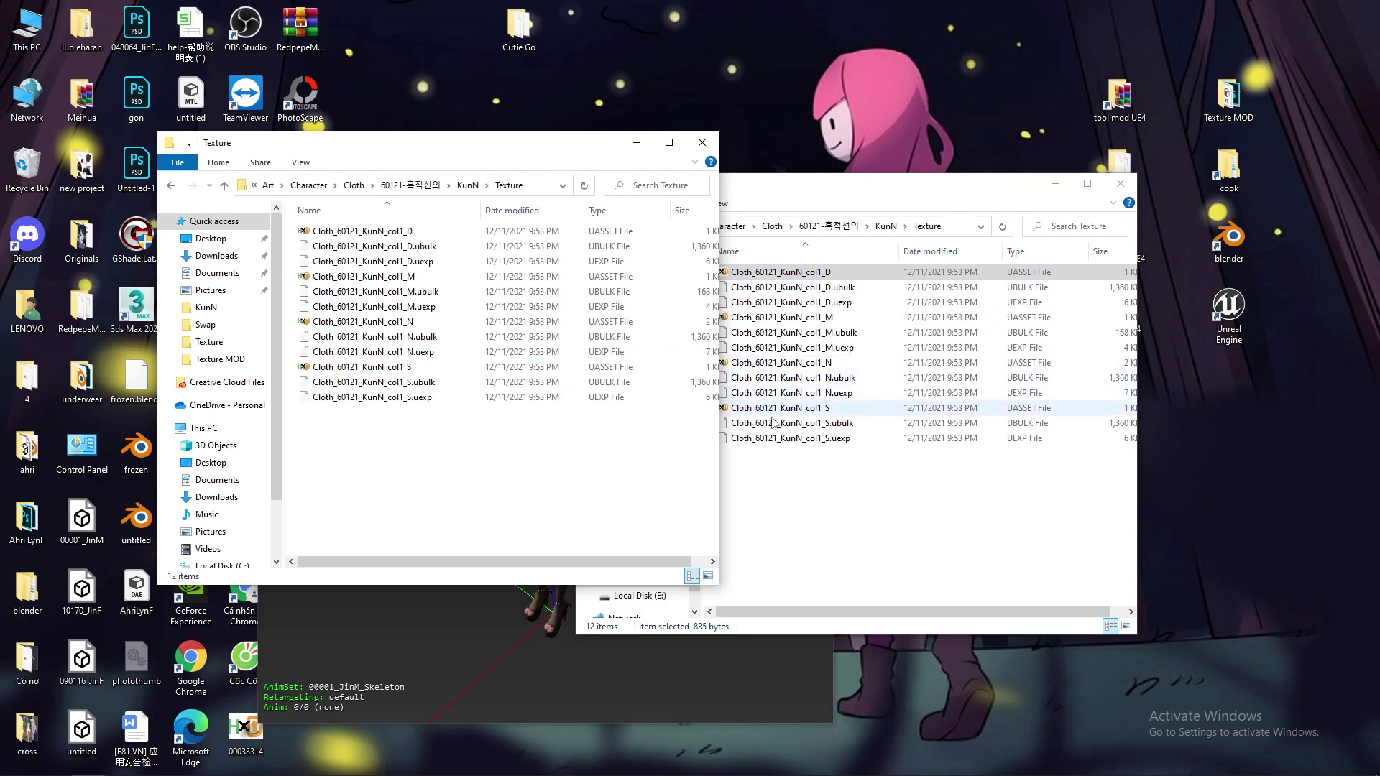
click(959, 474)
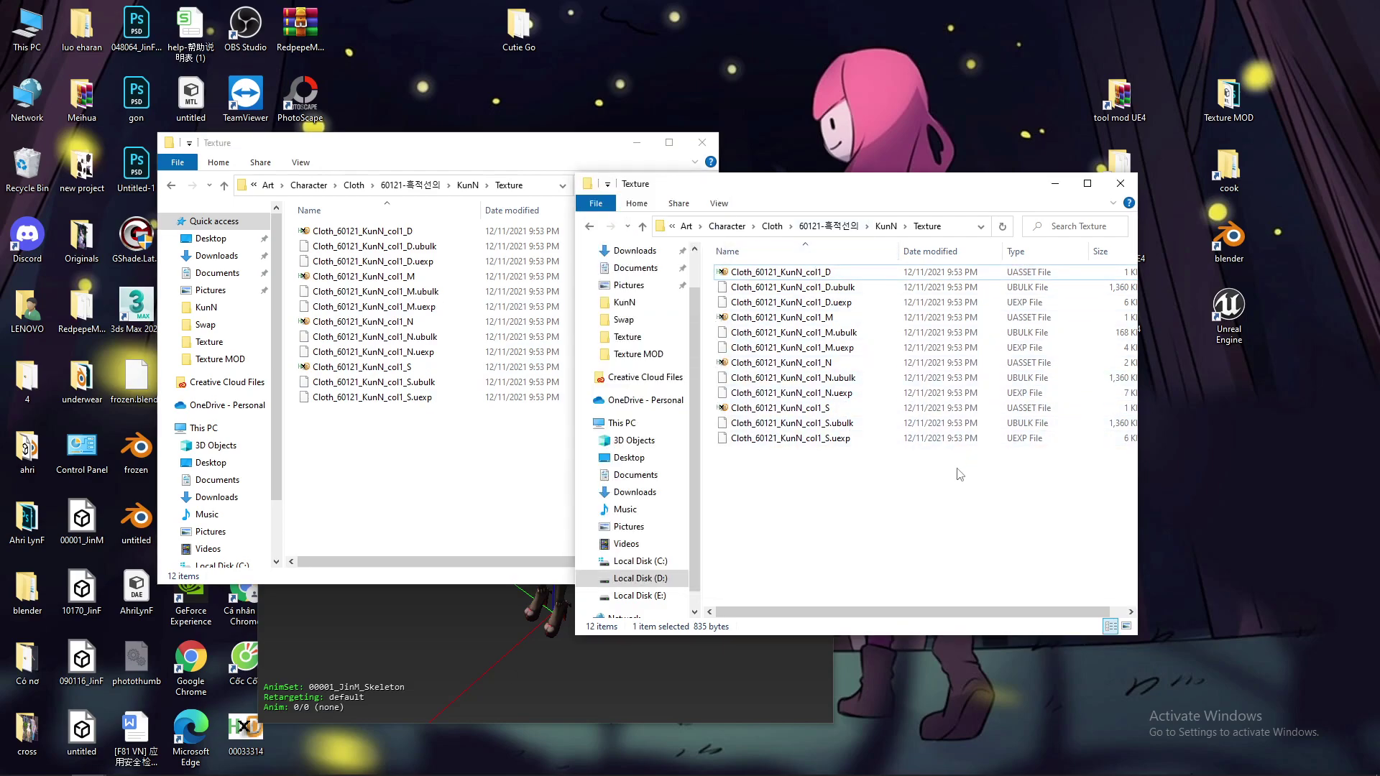
click(734, 288)
click(748, 272)
click(751, 288)
click(755, 302)
click(762, 273)
click(752, 287)
click(760, 302)
click(763, 362)
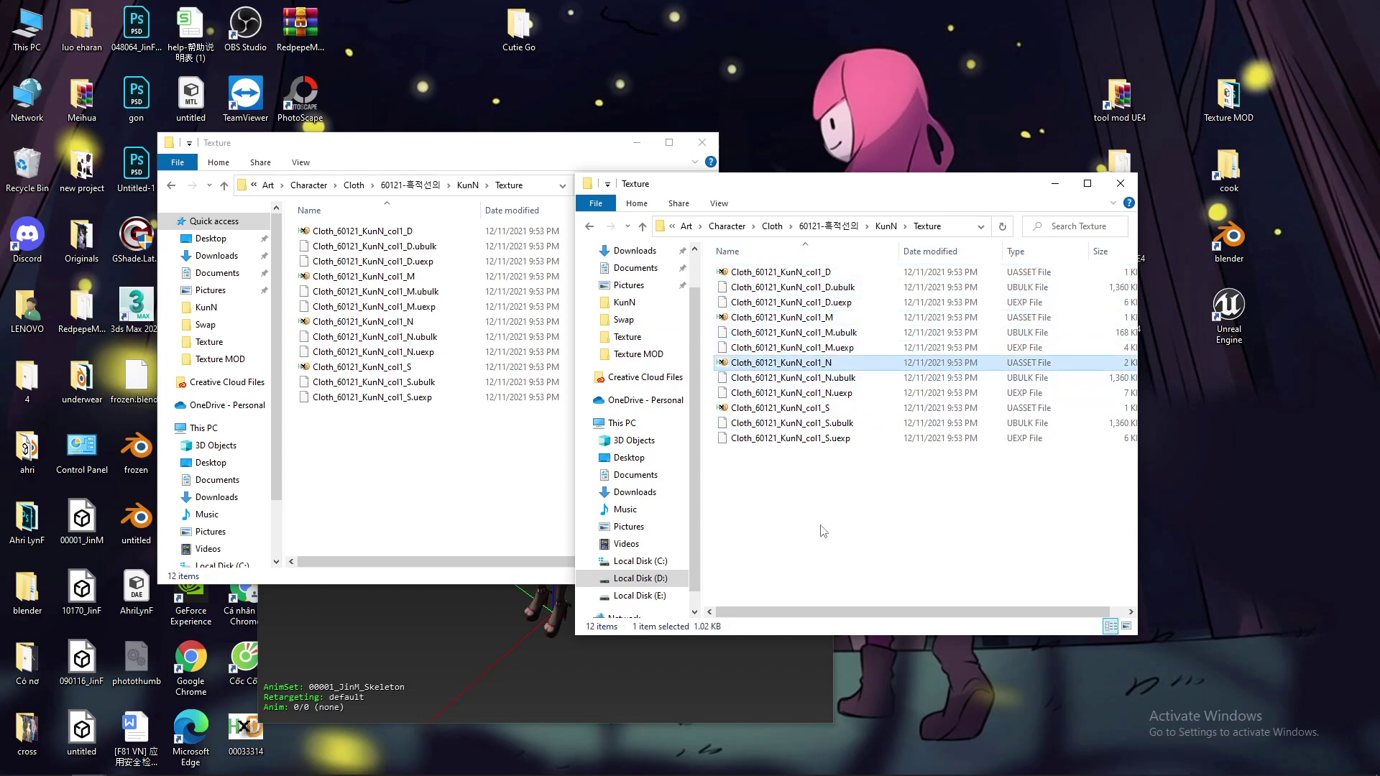
In the mod's Texture window, go back up to the hướng dẫn repak folder that holds 60121Kun_Tex_Mod
click(419, 495)
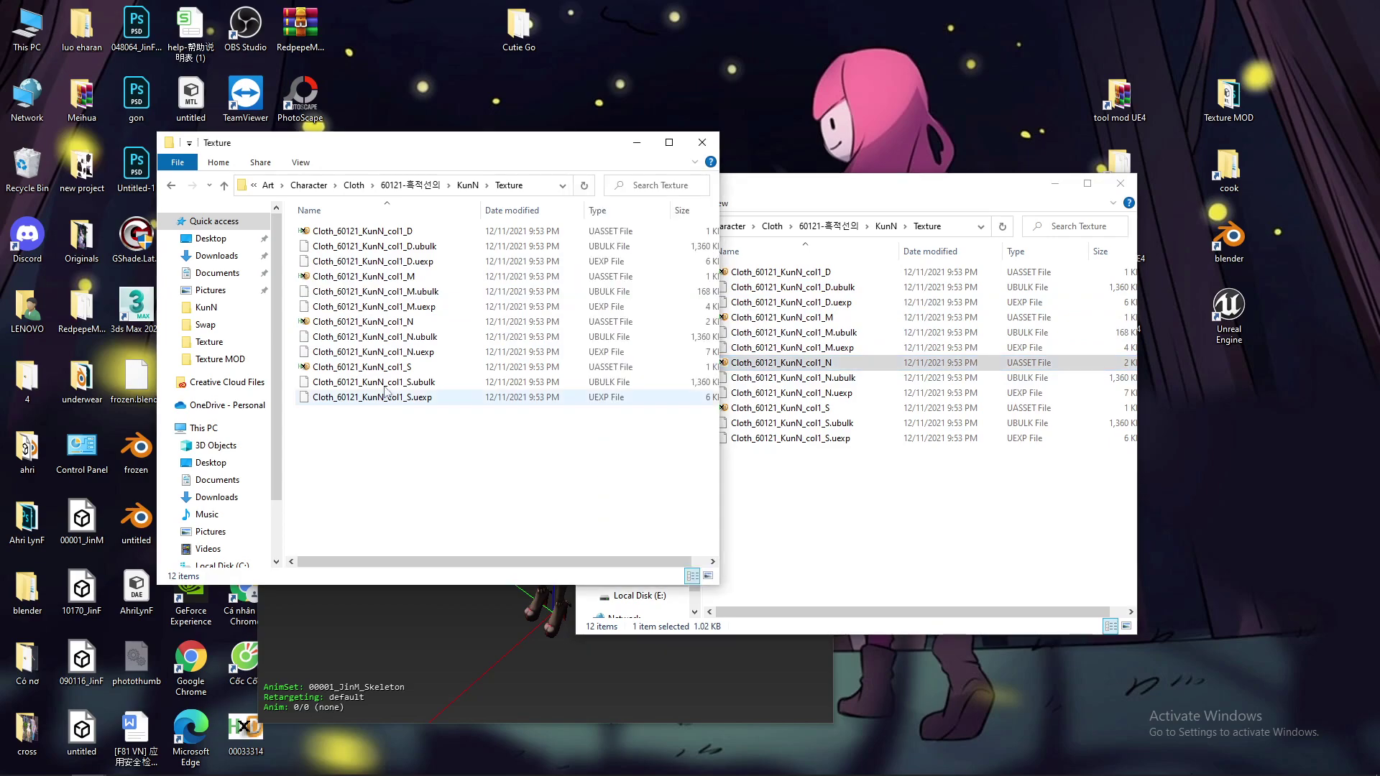
click(309, 185)
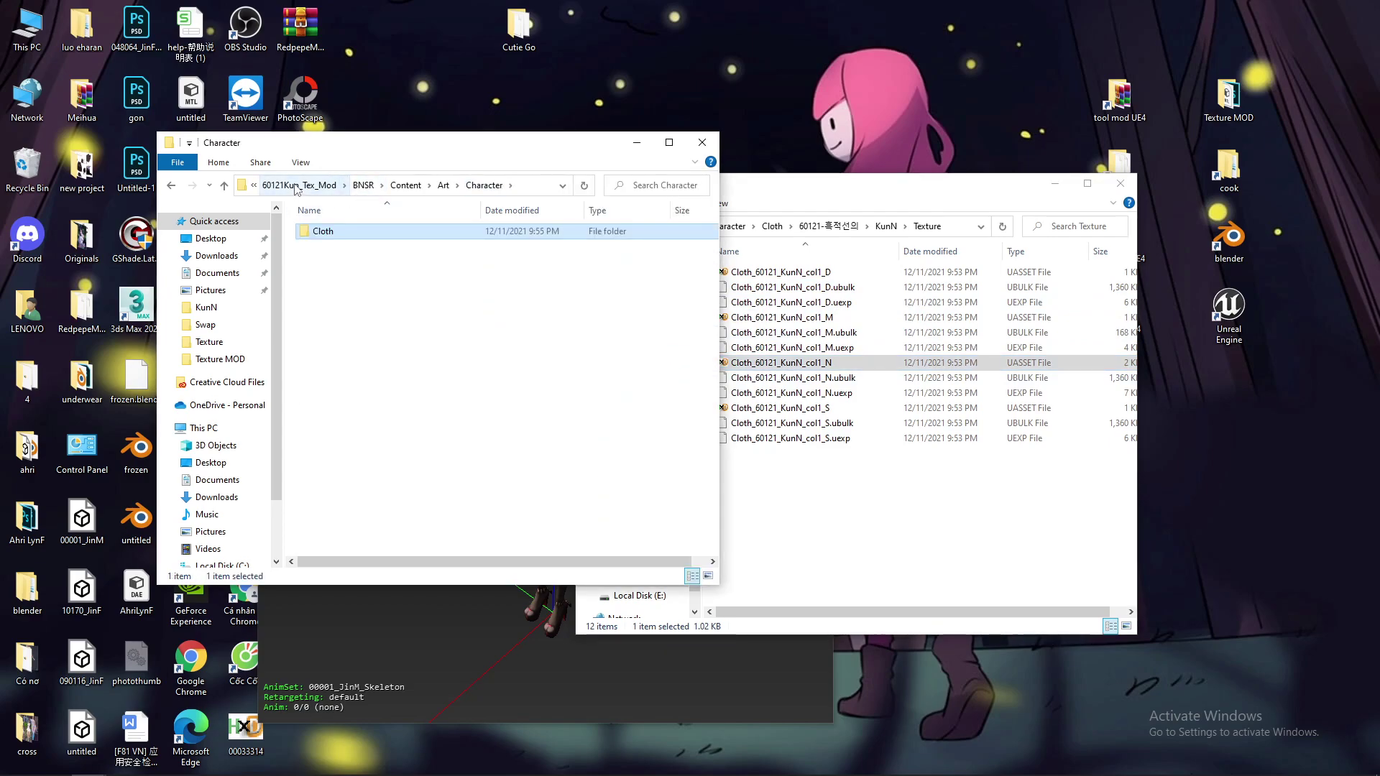
click(295, 185)
click(359, 185)
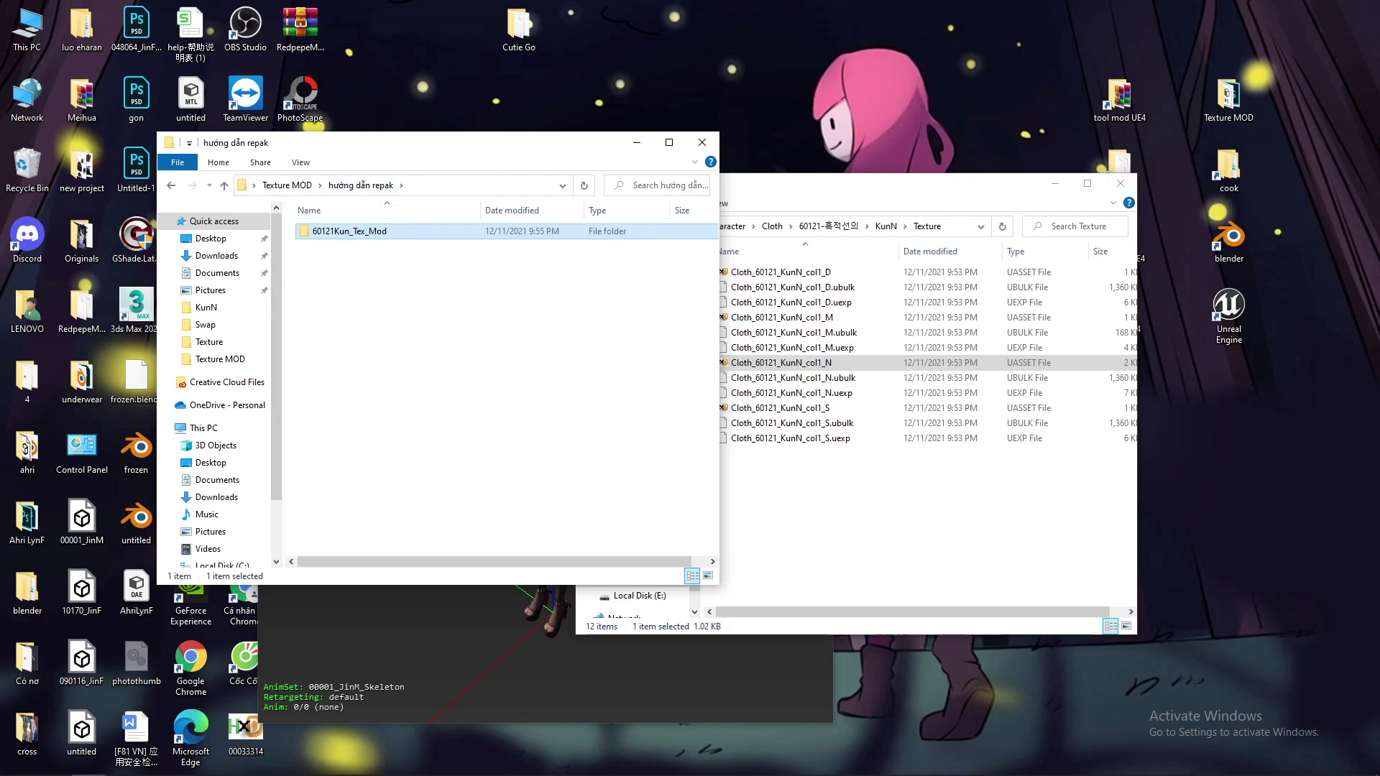
Open the tool mod UE4 folder, launch the BNS_UE4_ModTool_Patch application and place its window near the mod folder
double_click(1141, 97)
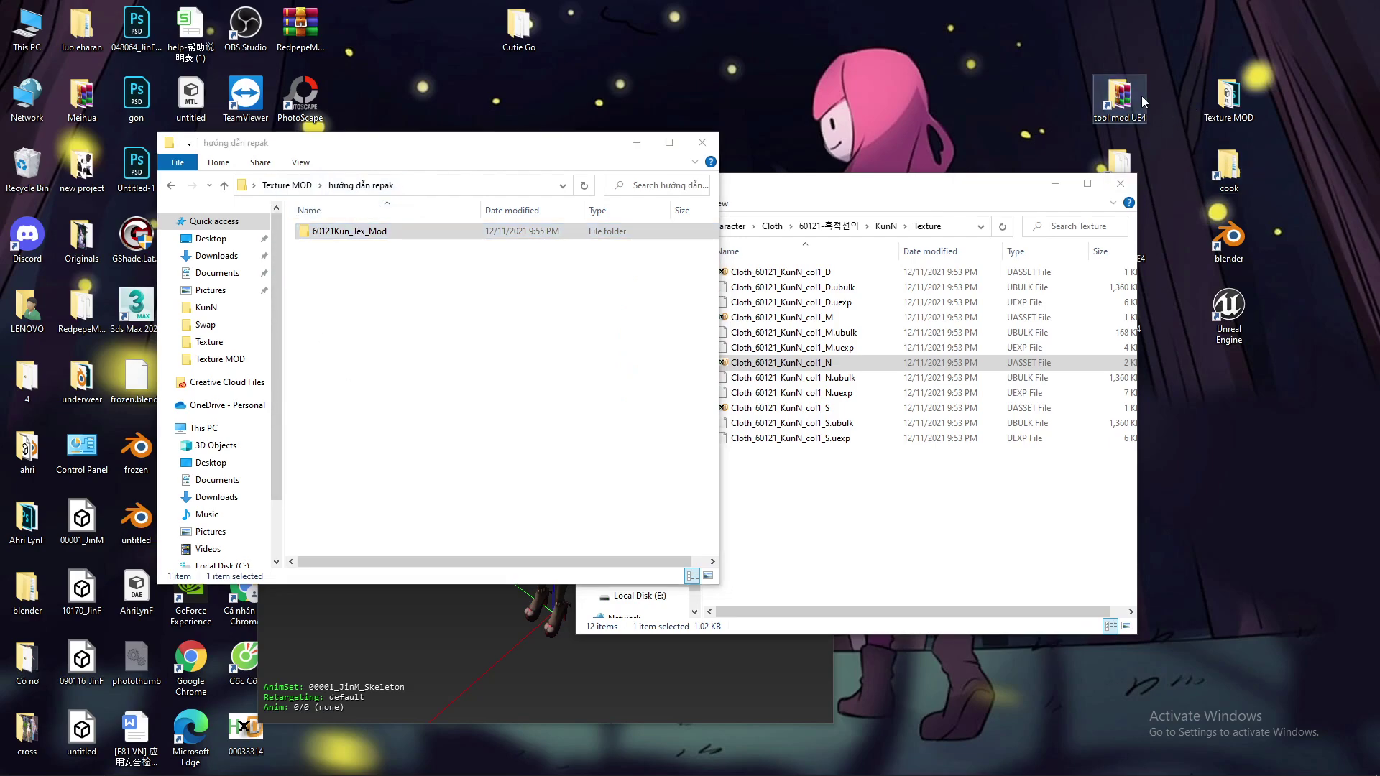
double_click(814, 471)
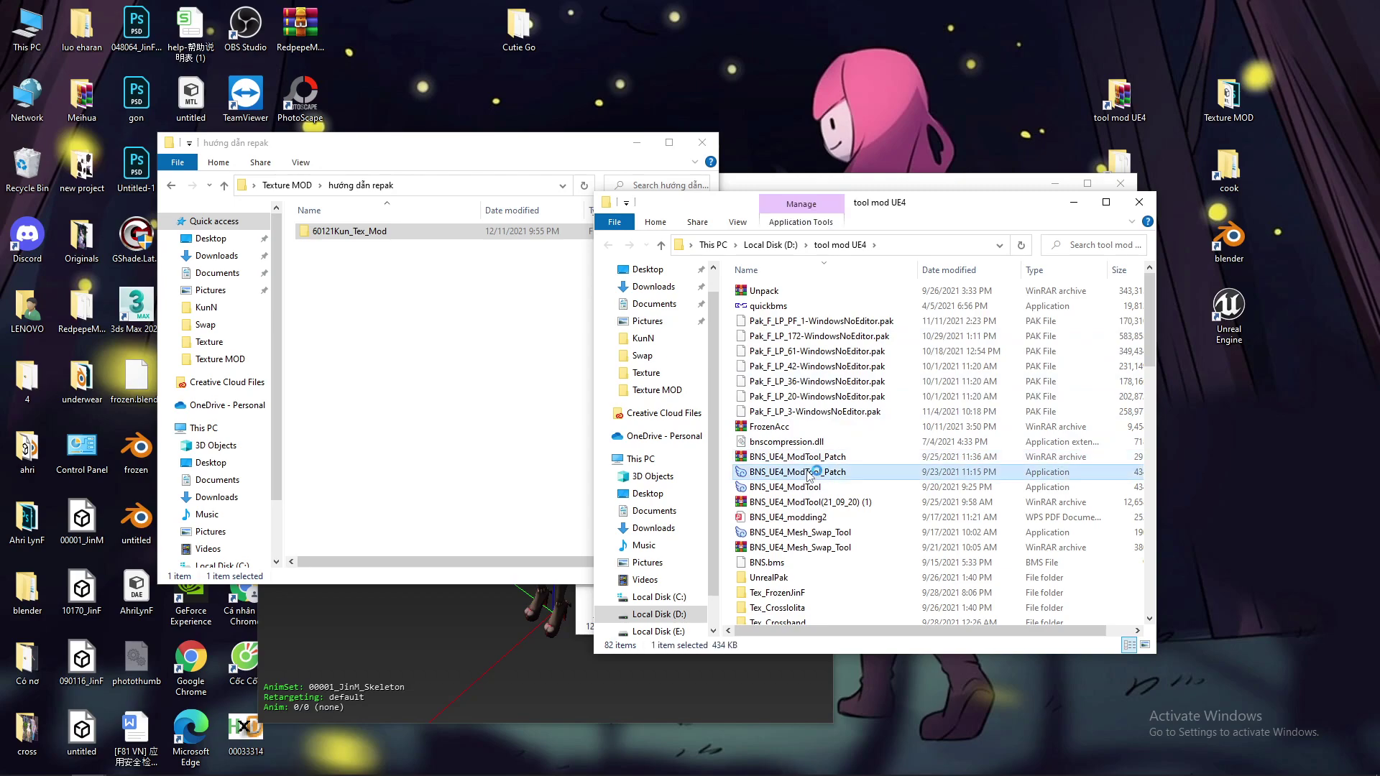
drag(215, 49, 668, 229)
Try to repack the 60121Kun_Tex_Mod folder from hướng dẫn repak with the mod tool
click(403, 231)
drag(403, 231, 651, 344)
click(817, 345)
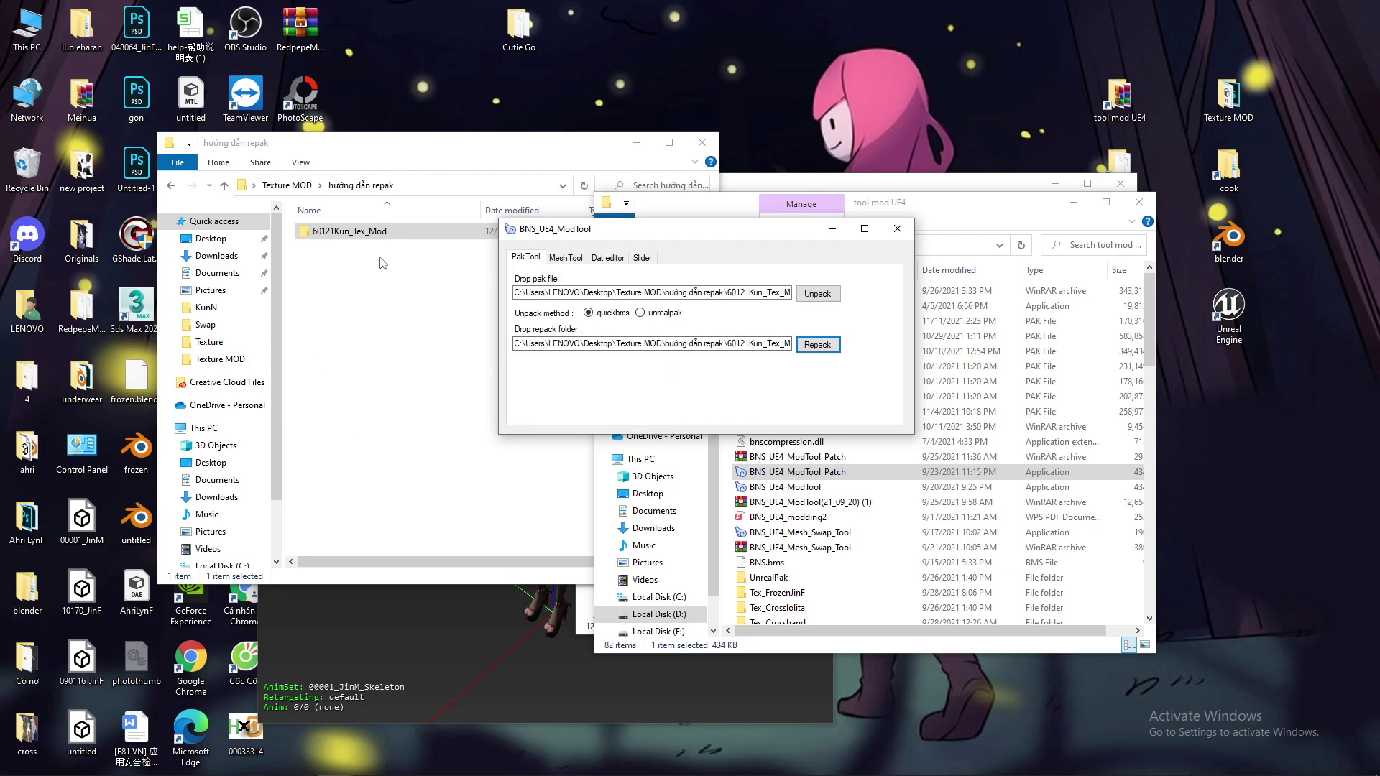
Move the mod tool aside, go up to Texture MOD and rename the hướng dẫn repak folder as repak, closing the browser help page
drag(606, 232, 724, 257)
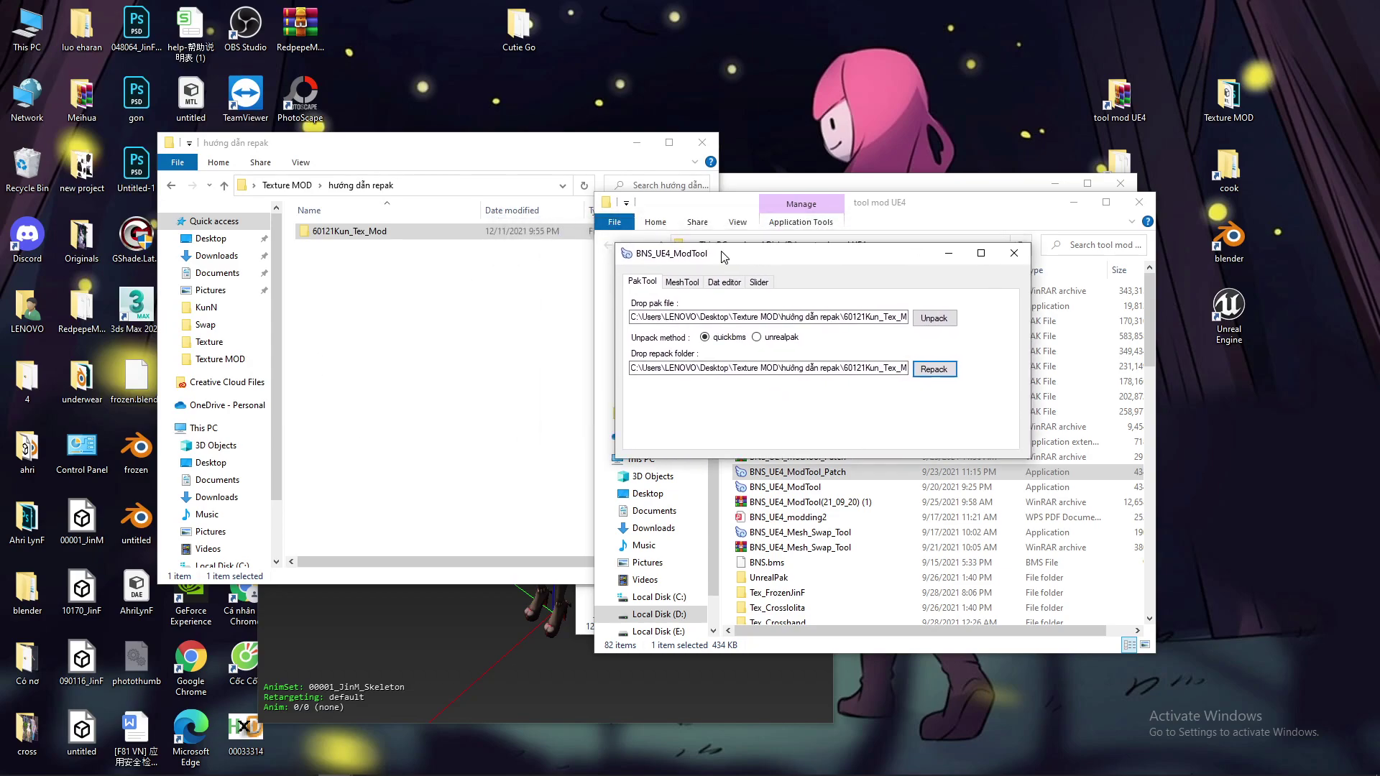
click(286, 186)
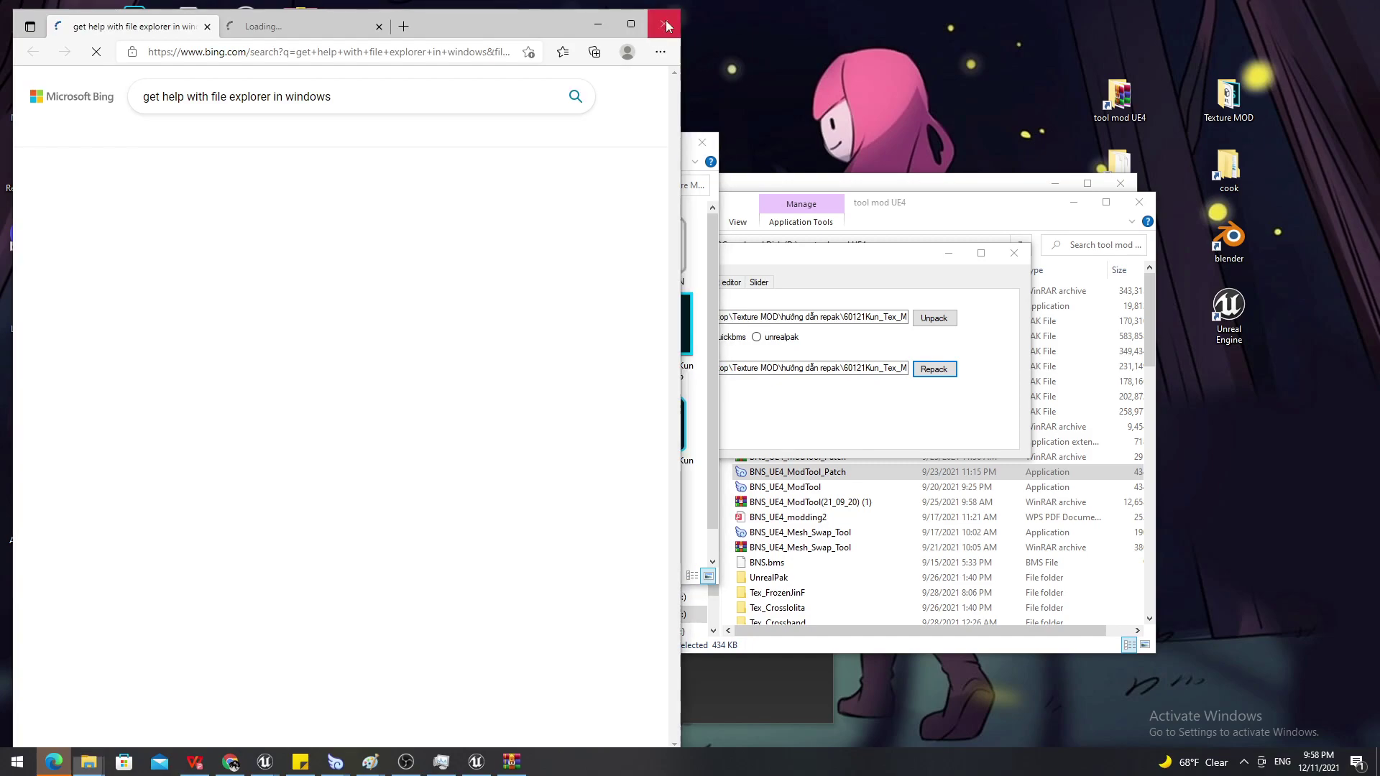
click(665, 23)
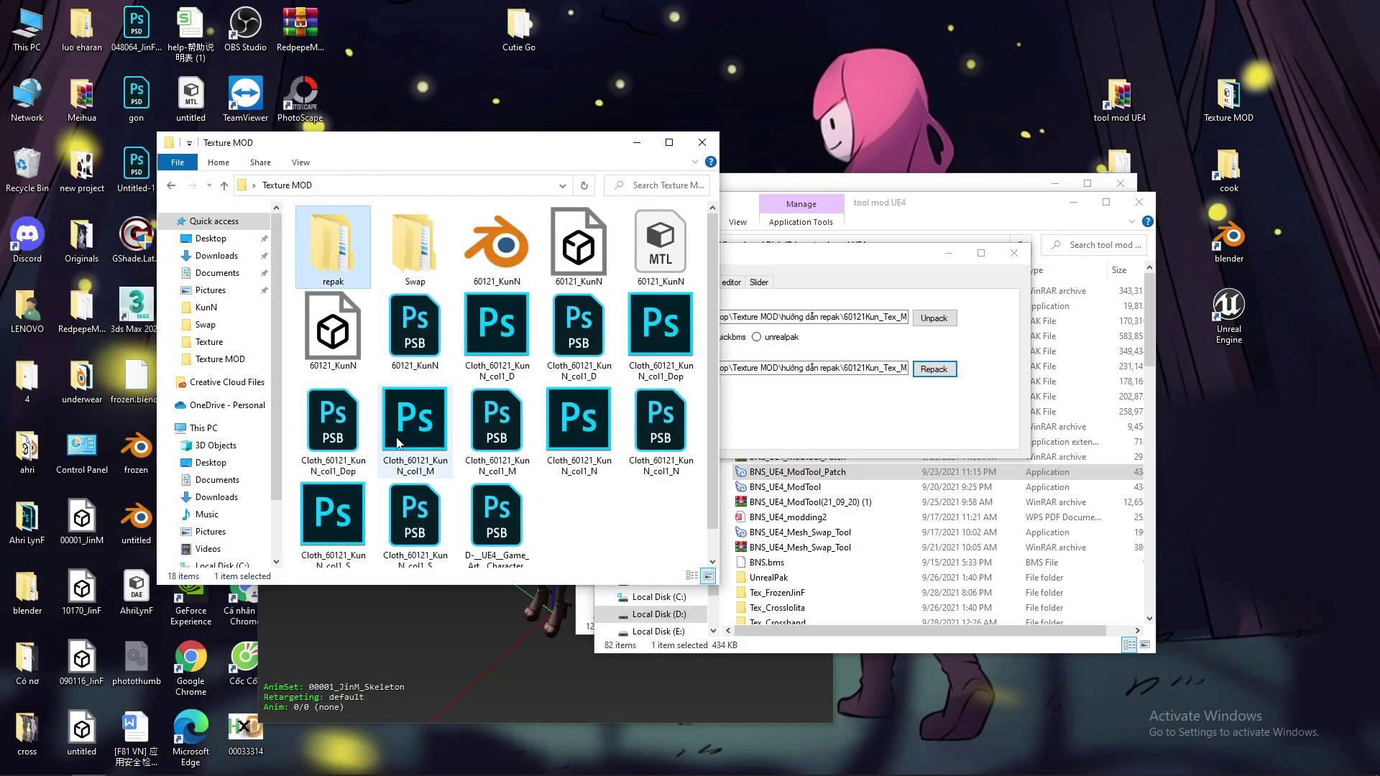
Open the repak folder, load 60121Kun_Tex_Mod as the mod tool's repack folder and repack it into a pak file
key(Return)
drag(349, 230, 813, 368)
click(932, 369)
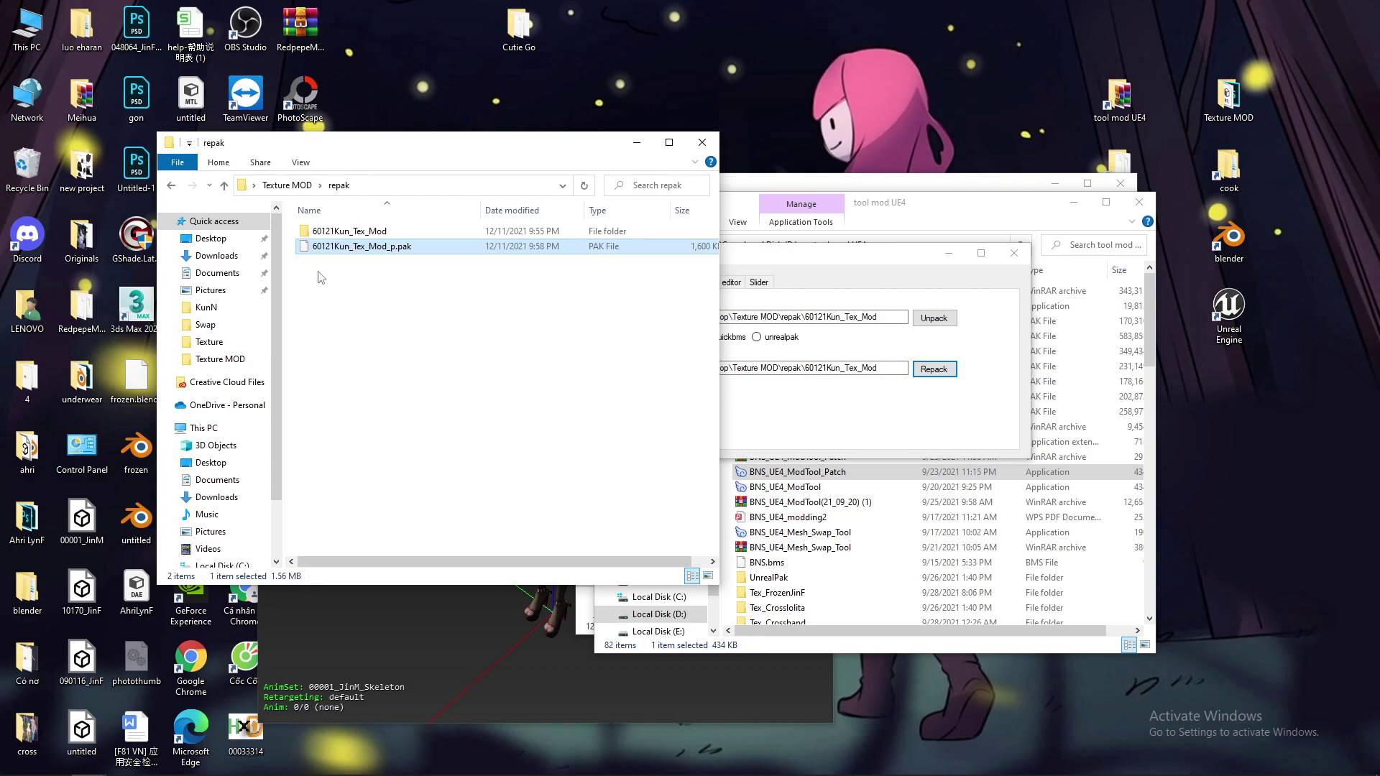
Copy 60121Kun_Tex_Mod_p.pak from the repak folder and move the overlapping folder windows off the desktop's Paks shortcut
right_click(343, 246)
click(151, 528)
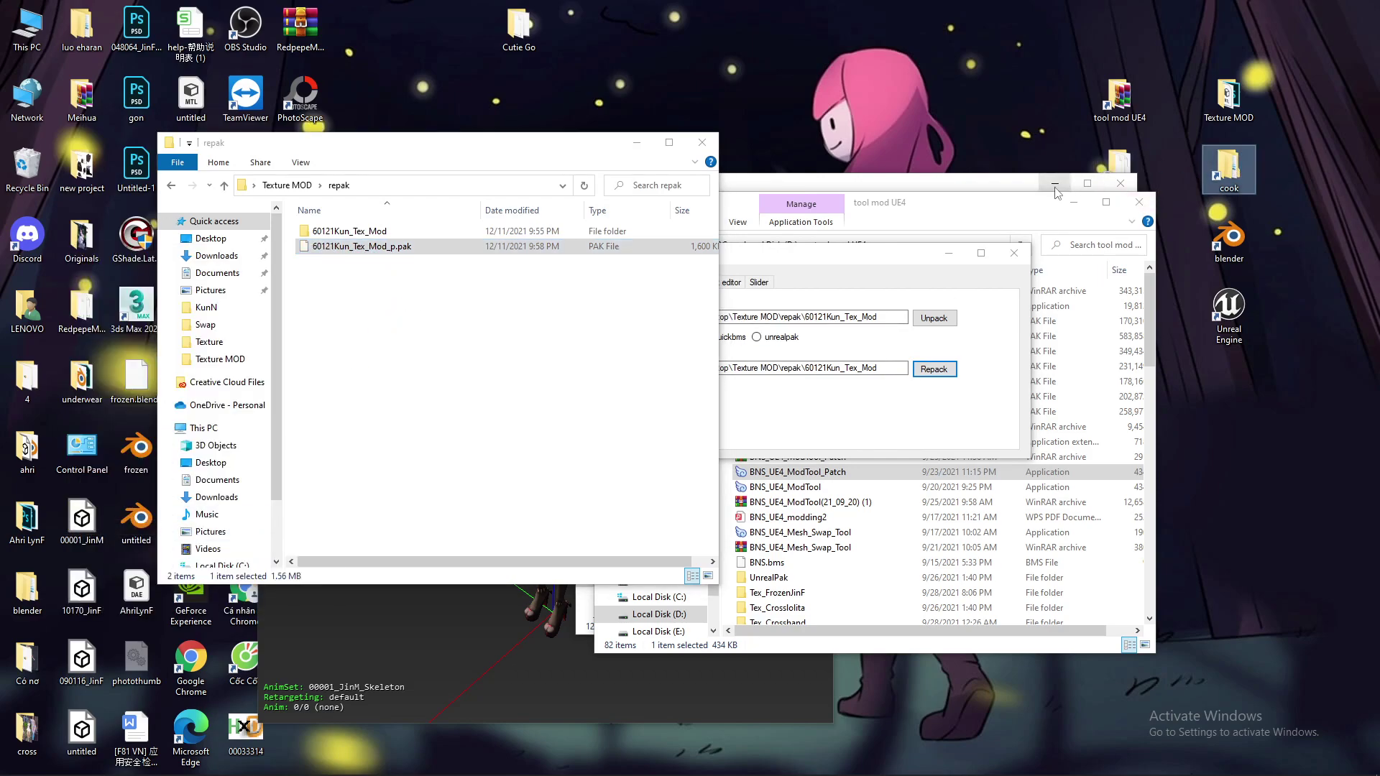
click(1130, 161)
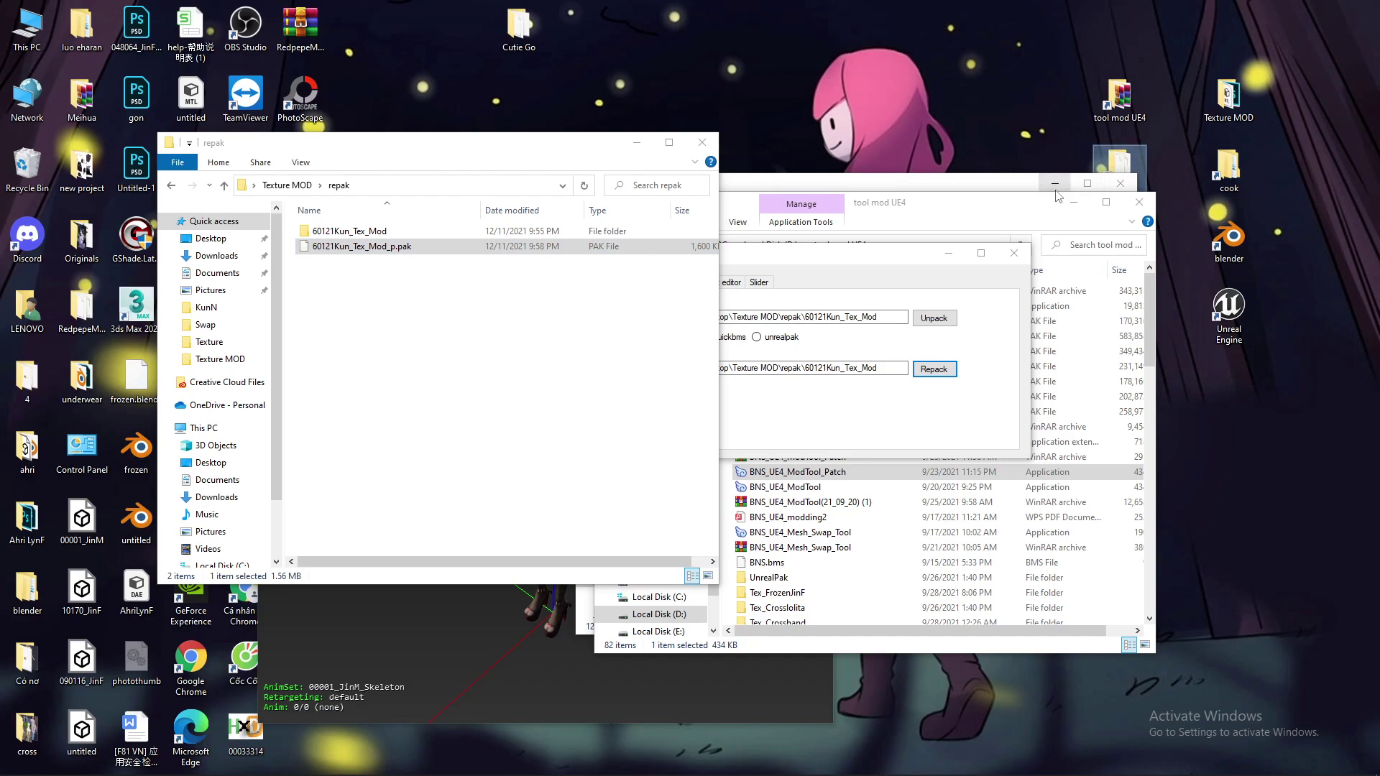
drag(1060, 194, 1046, 306)
drag(1003, 196, 1038, 312)
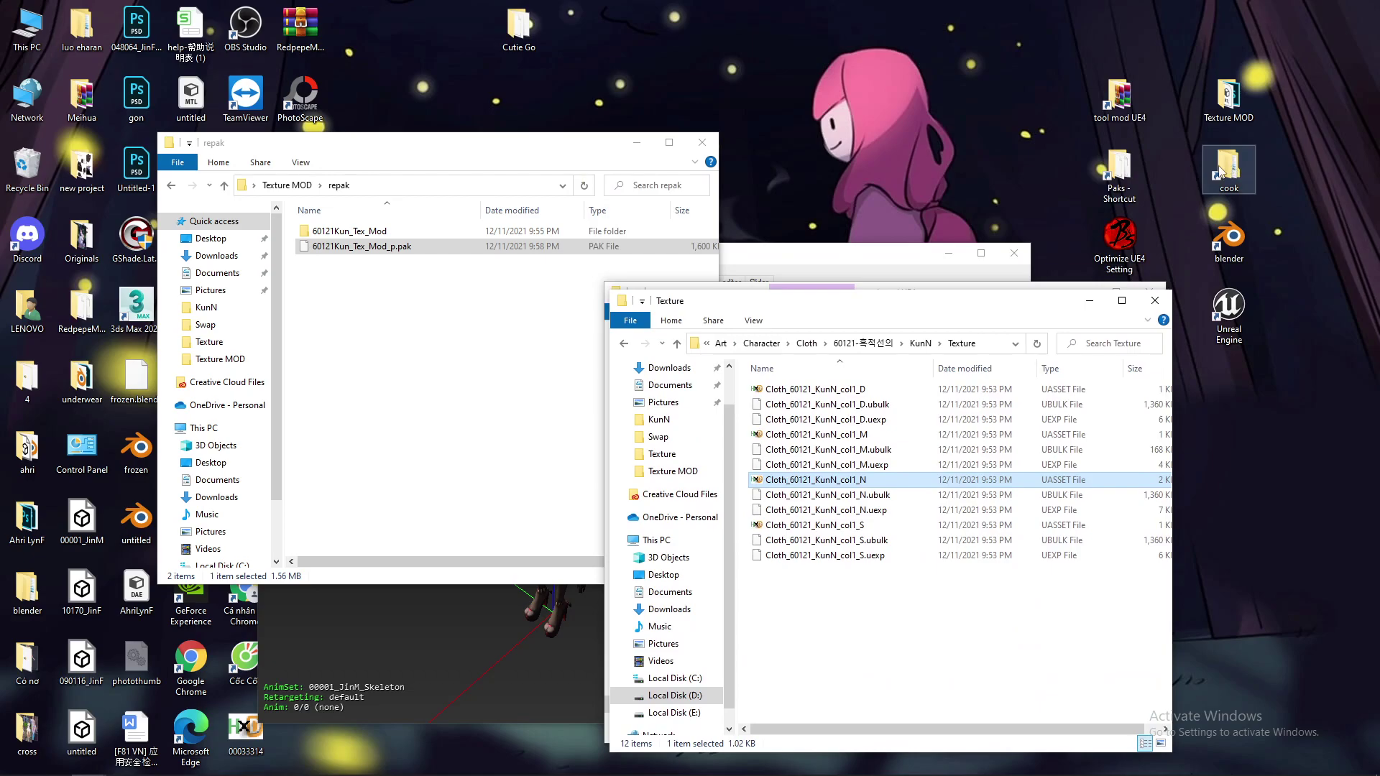
Open New folder inside the game's Paks folder, maximize its window and paste 60121Kun_Tex_Mod_p.pak there
double_click(1119, 169)
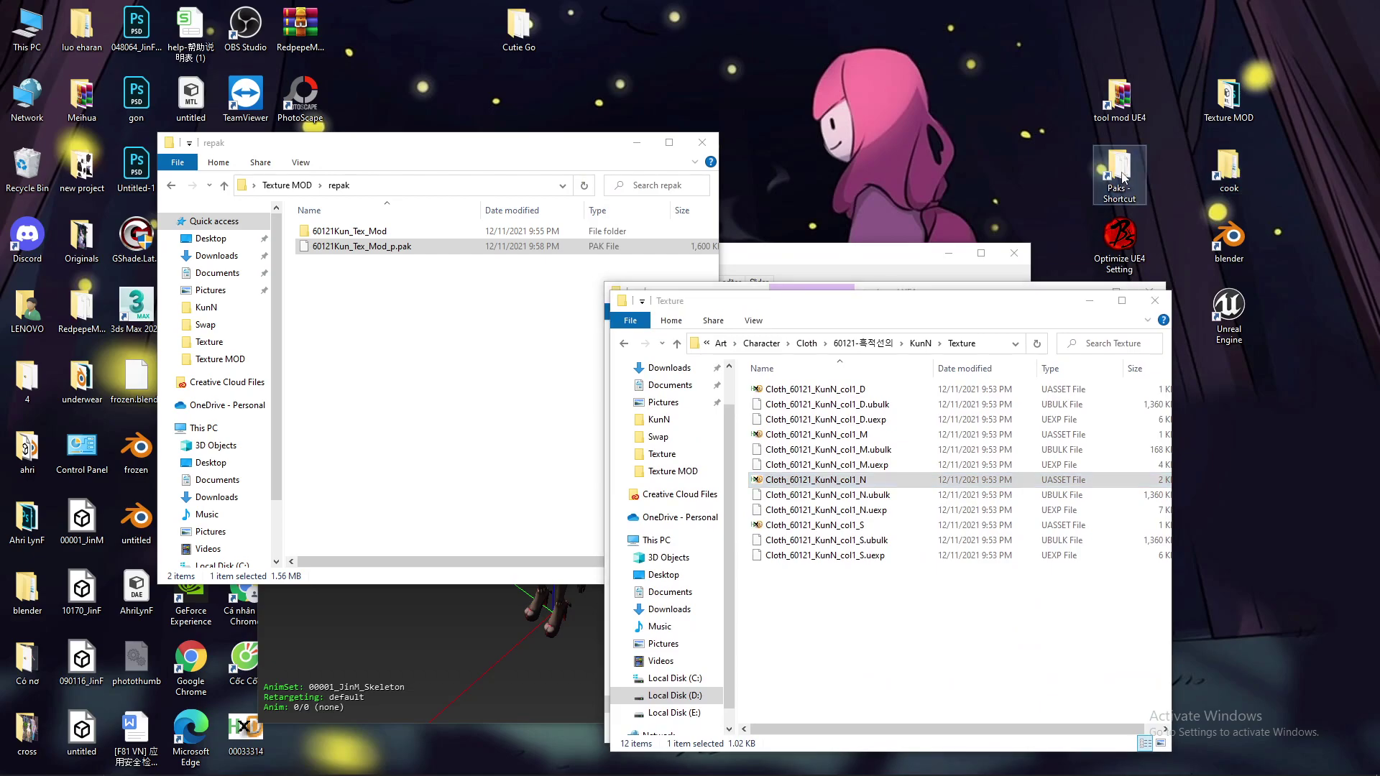
click(1174, 319)
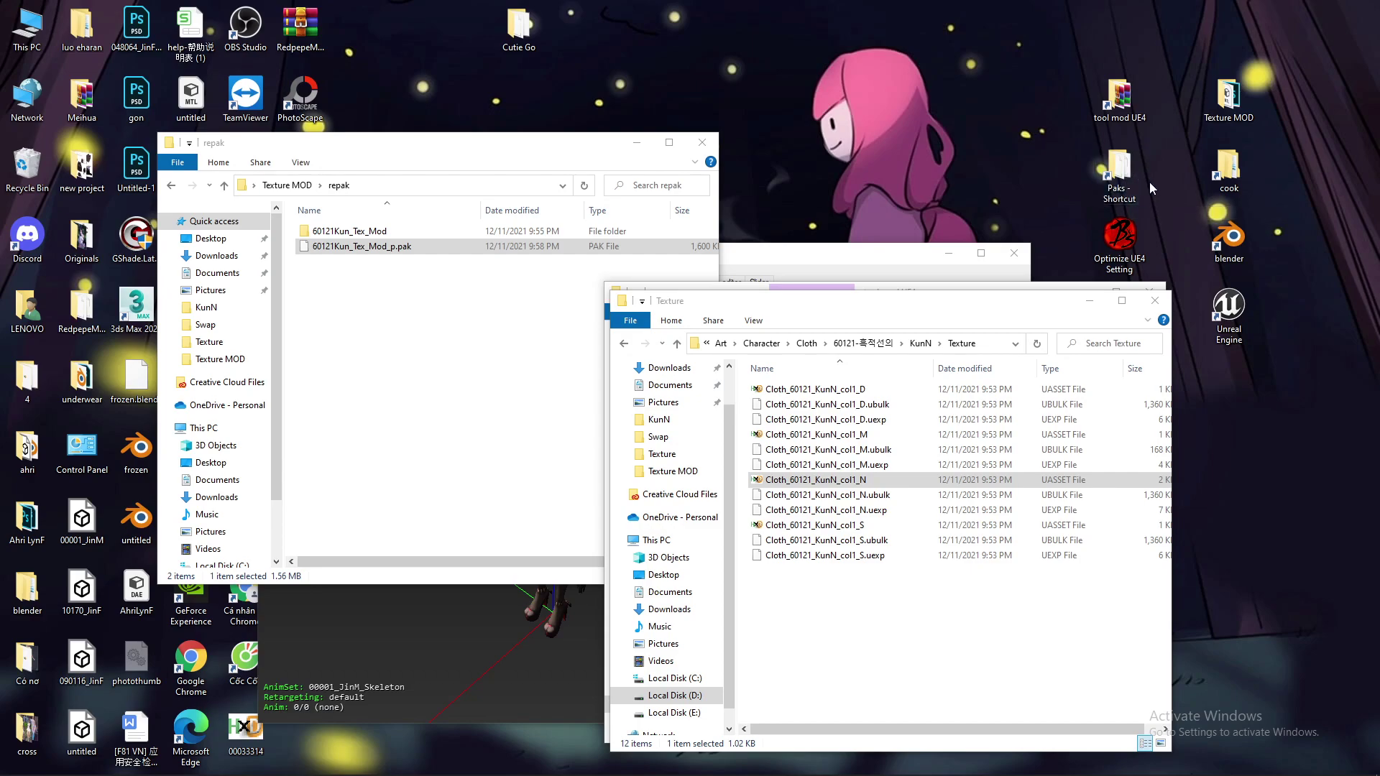
double_click(1119, 178)
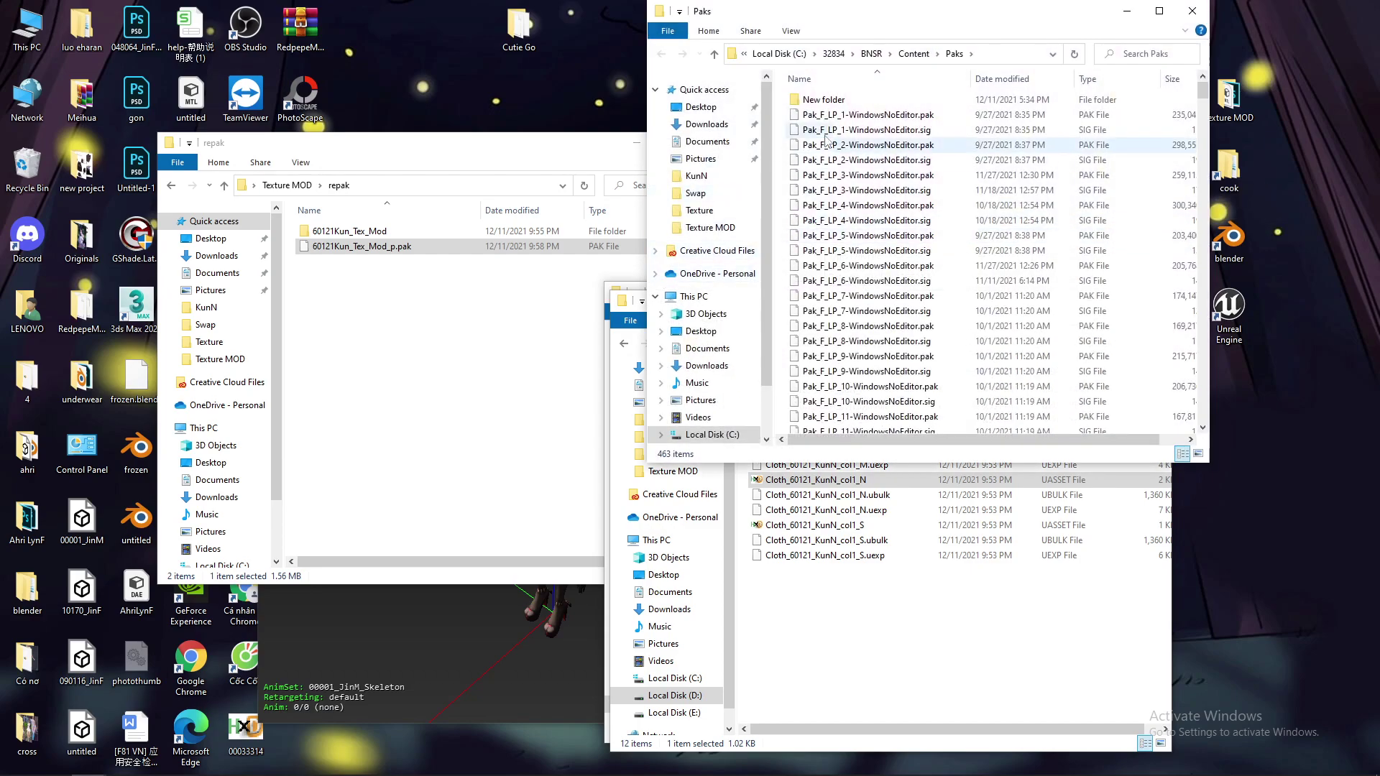
double_click(841, 102)
scroll(898, 252, down, 2)
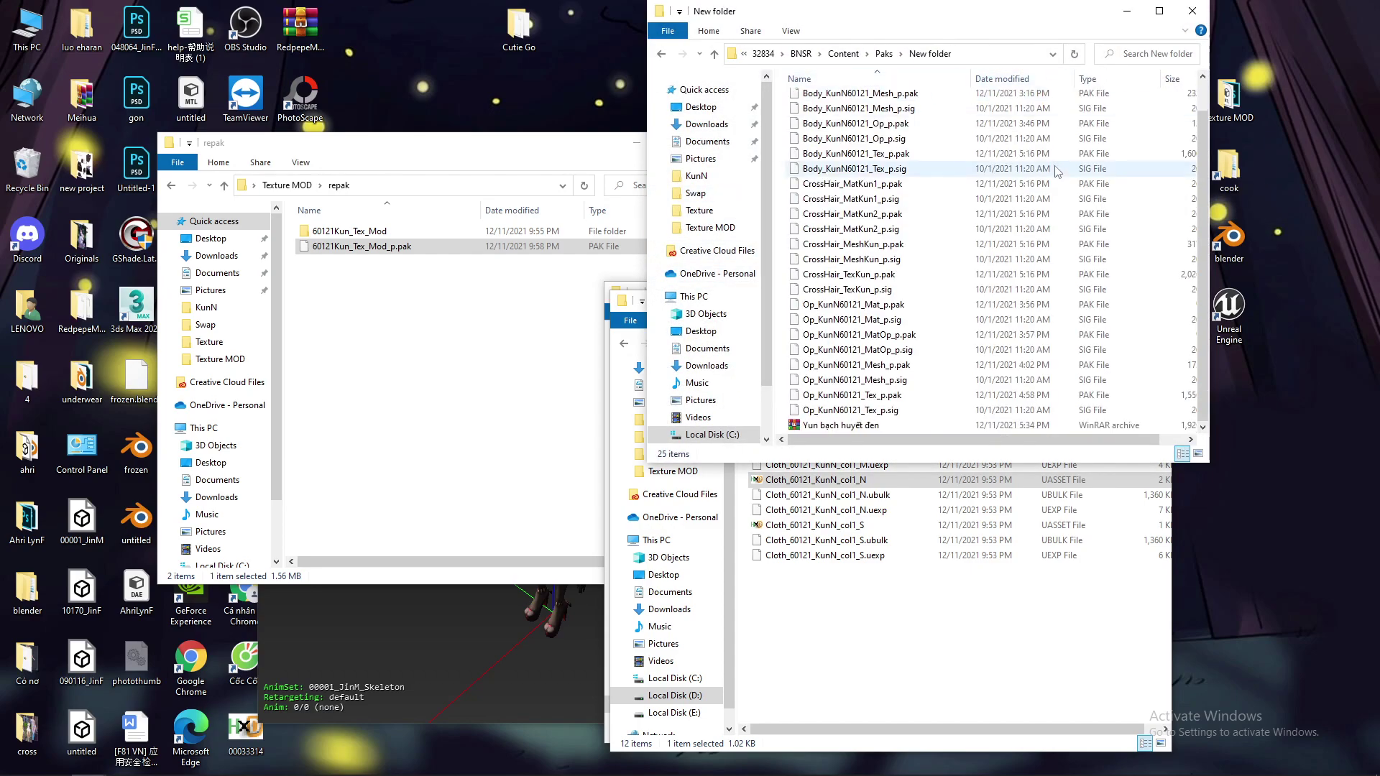
click(1159, 11)
right_click(243, 579)
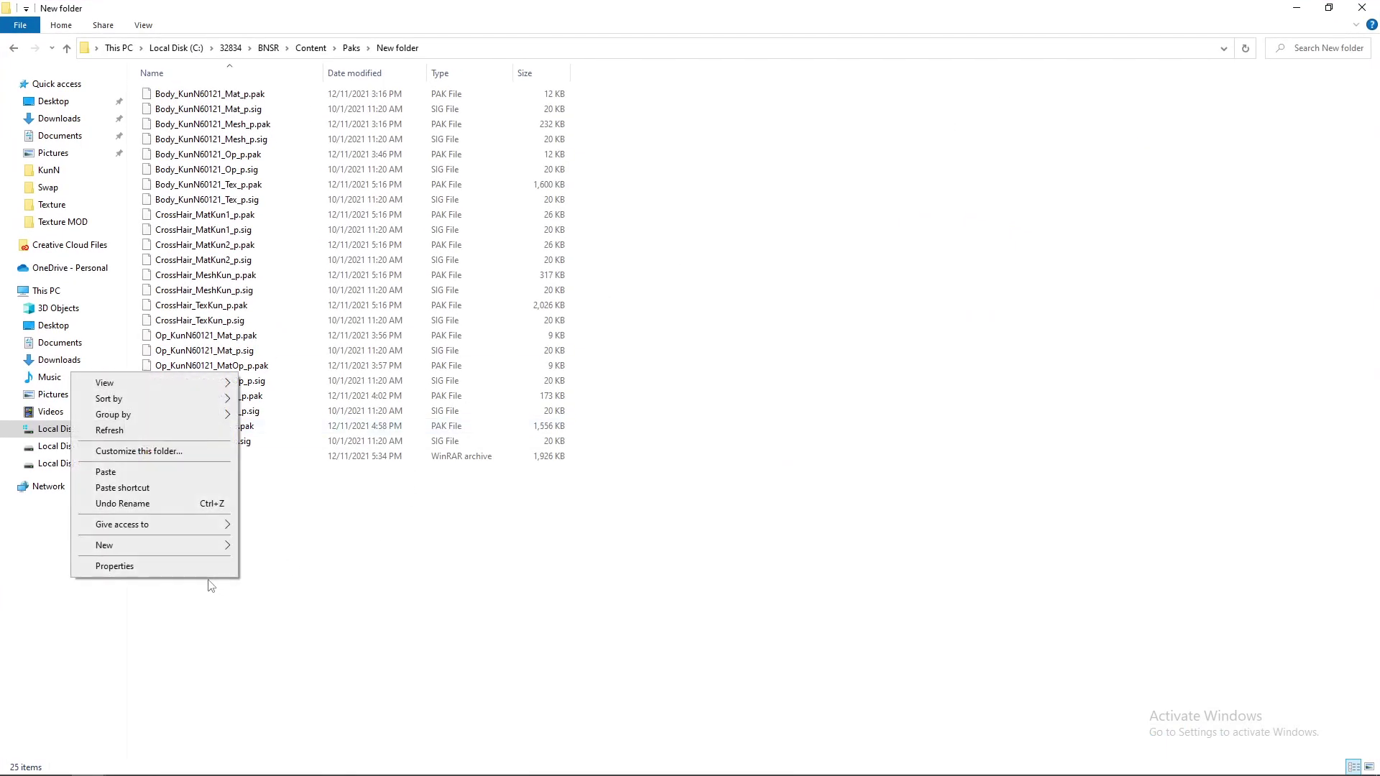
click(130, 471)
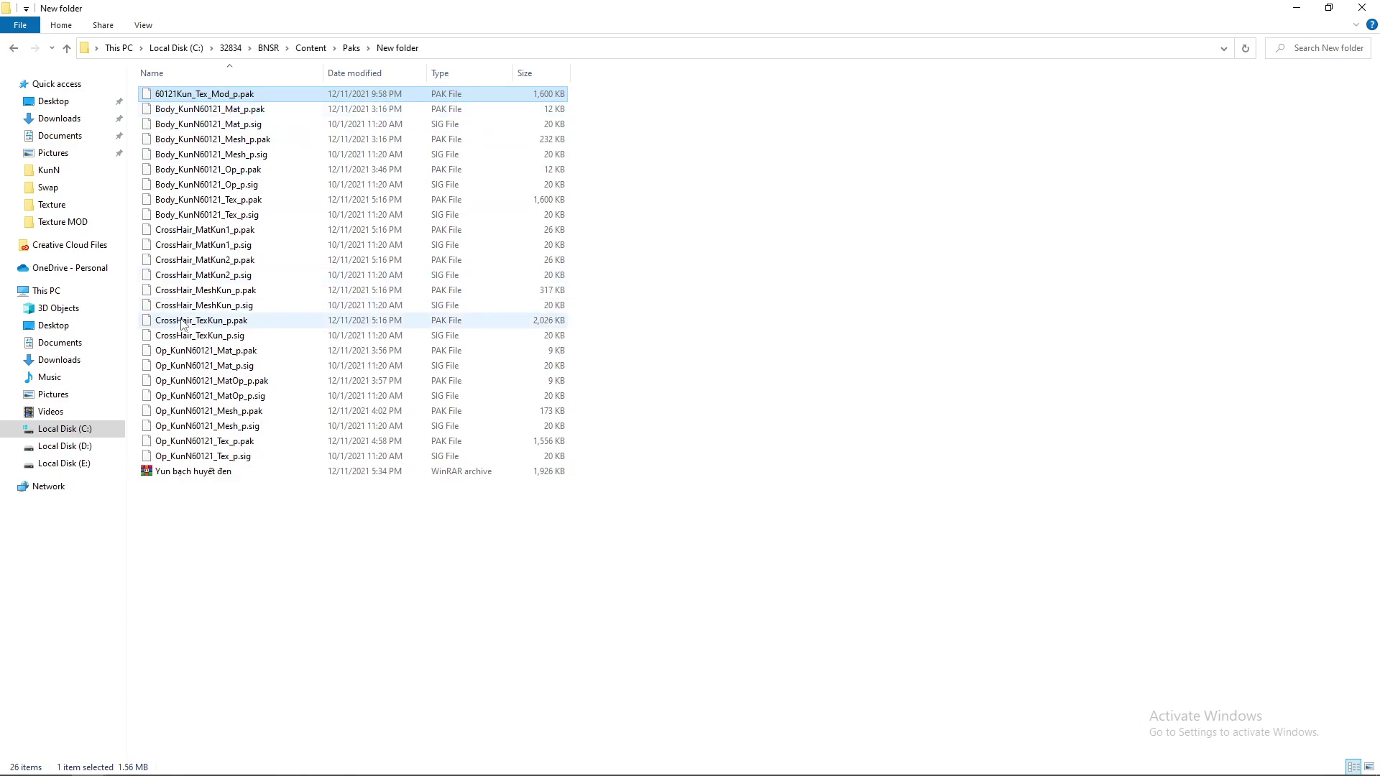
Examine the pak and sig file pairs in the parent Paks folder and return to New folder
click(209, 471)
click(224, 457)
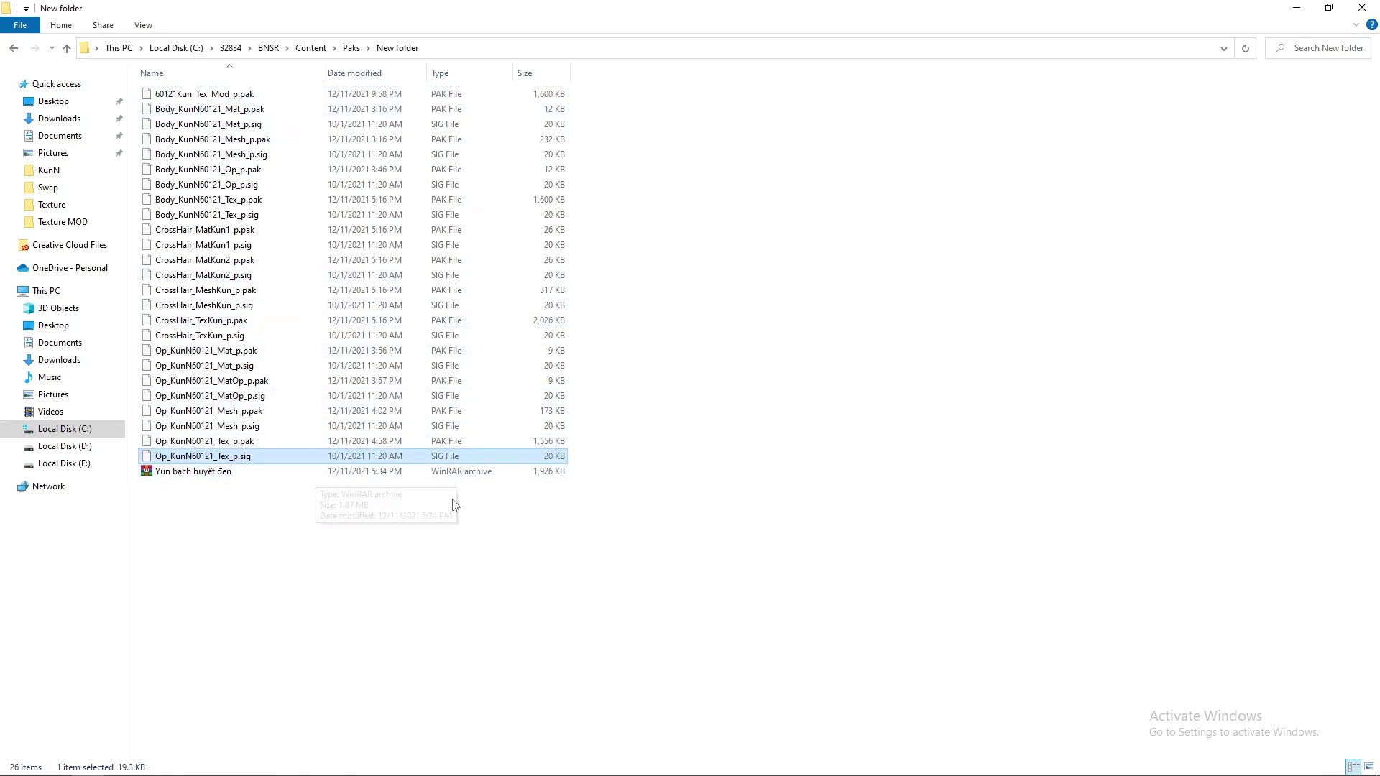
click(352, 48)
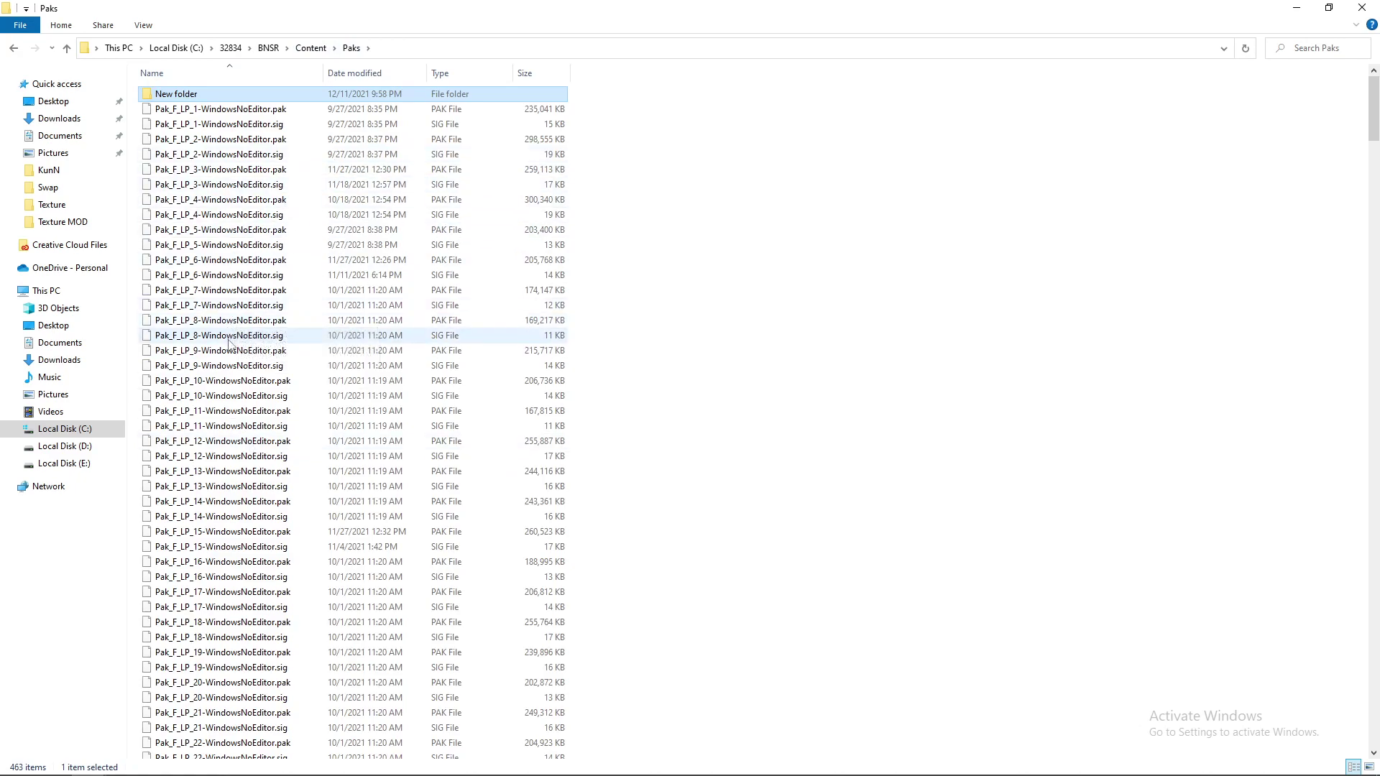
click(251, 335)
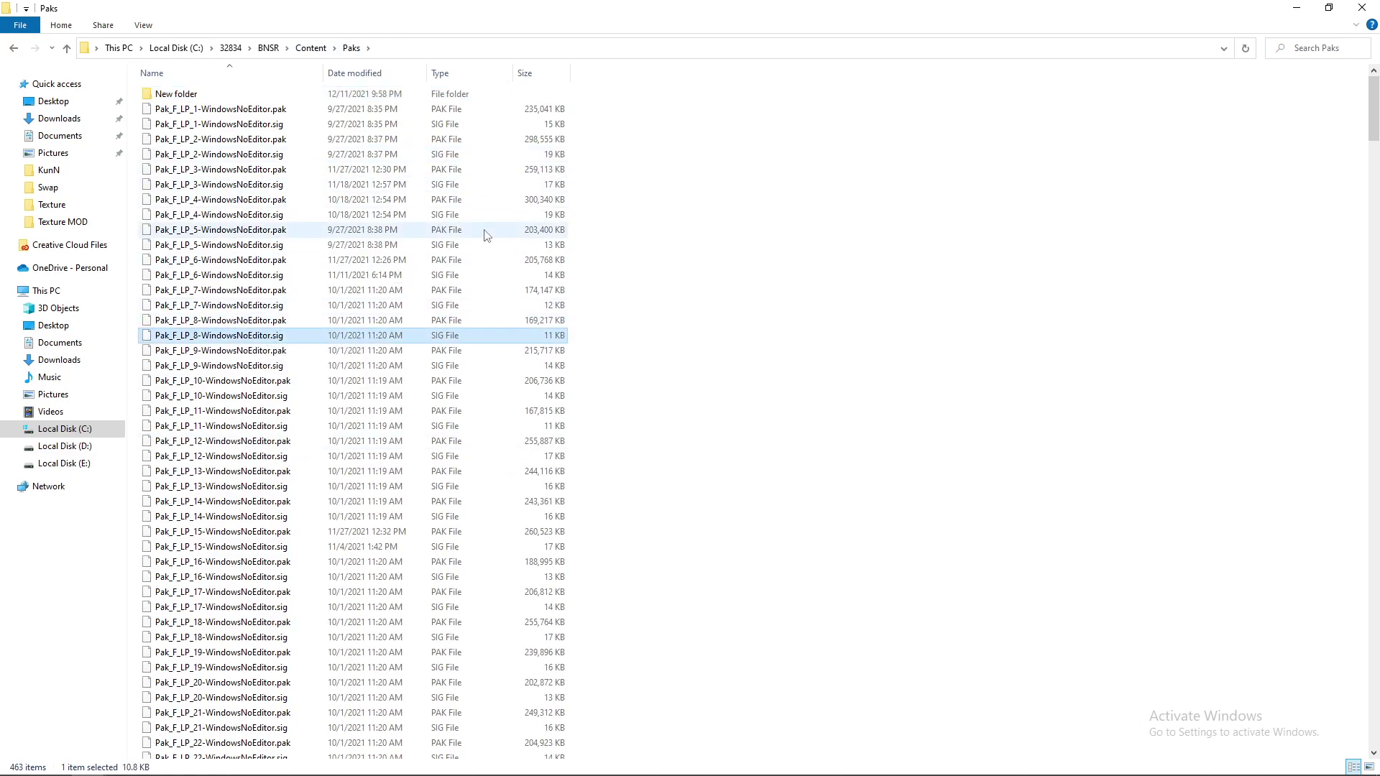
click(230, 94)
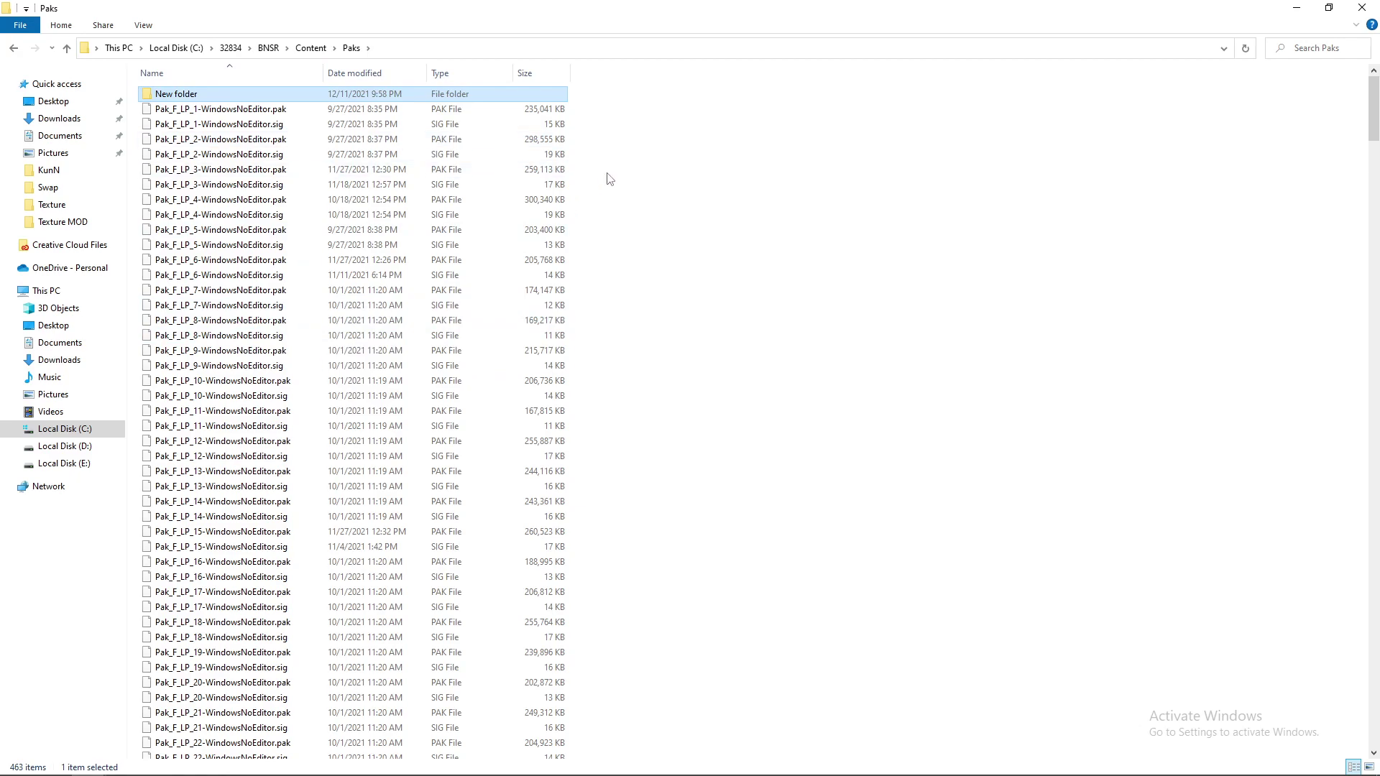
double_click(299, 96)
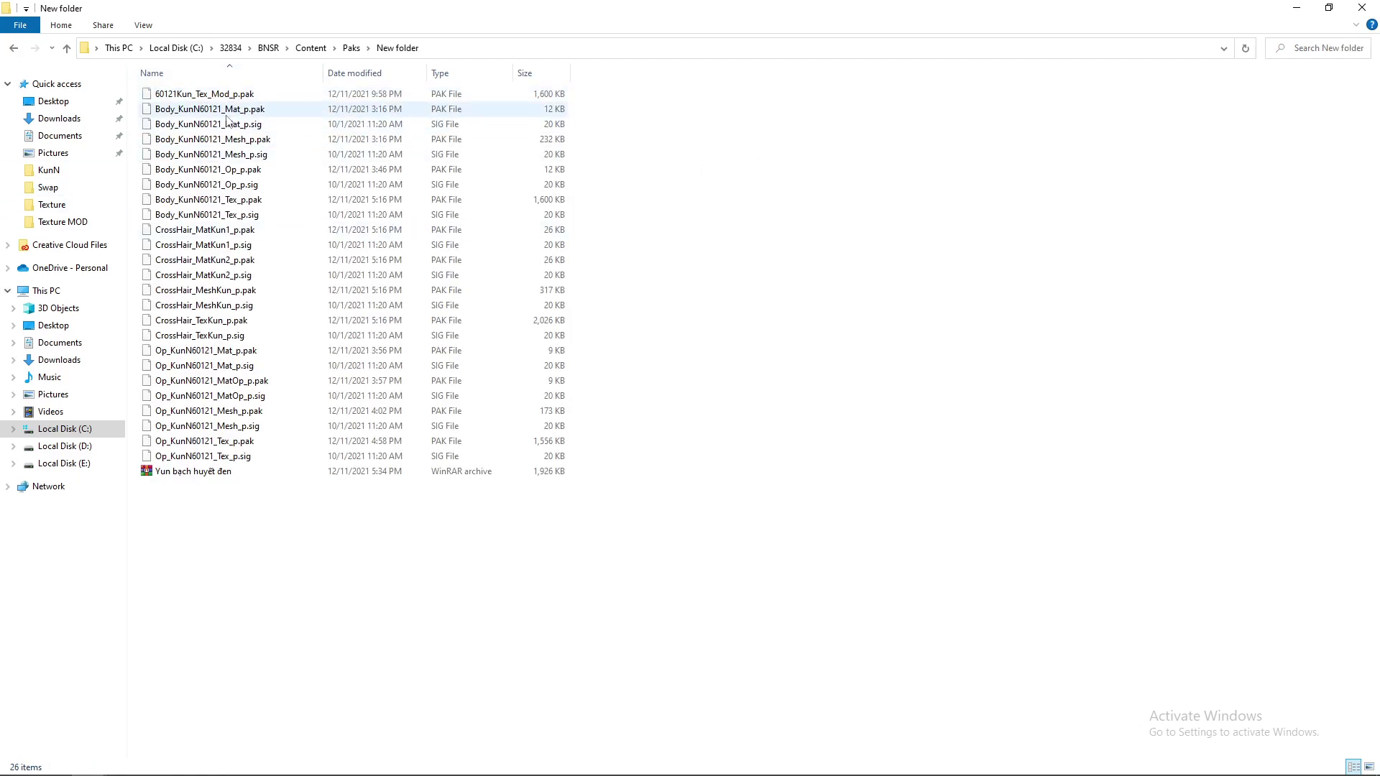
Duplicate Body_KunN60121_Mat_p.sig in New folder and rename the copy 60121Kun_Tex_Mod_p.sig to match the new pak file
click(327, 124)
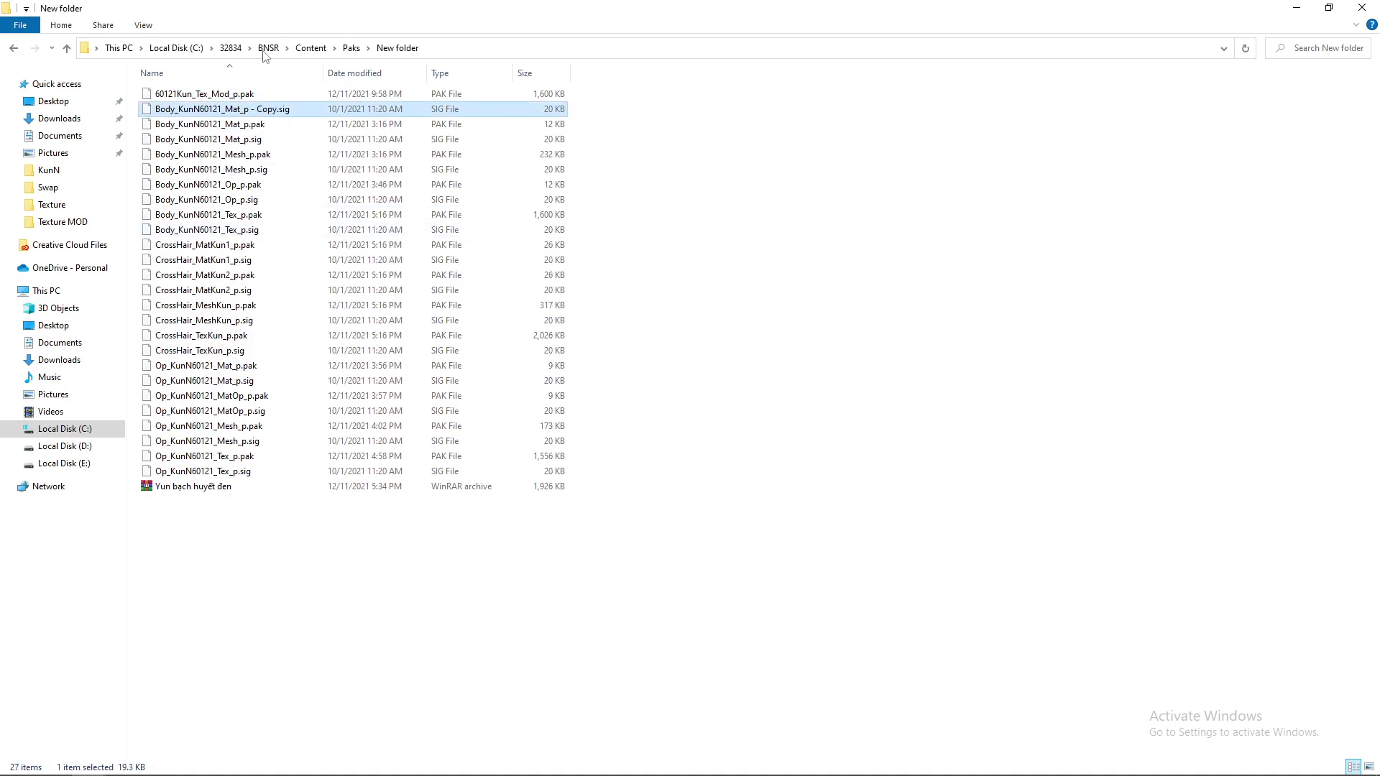
click(249, 93)
key(F2)
key(Tab)
key(Escape)
key(F2)
key(ctrl+v)
key(Return)
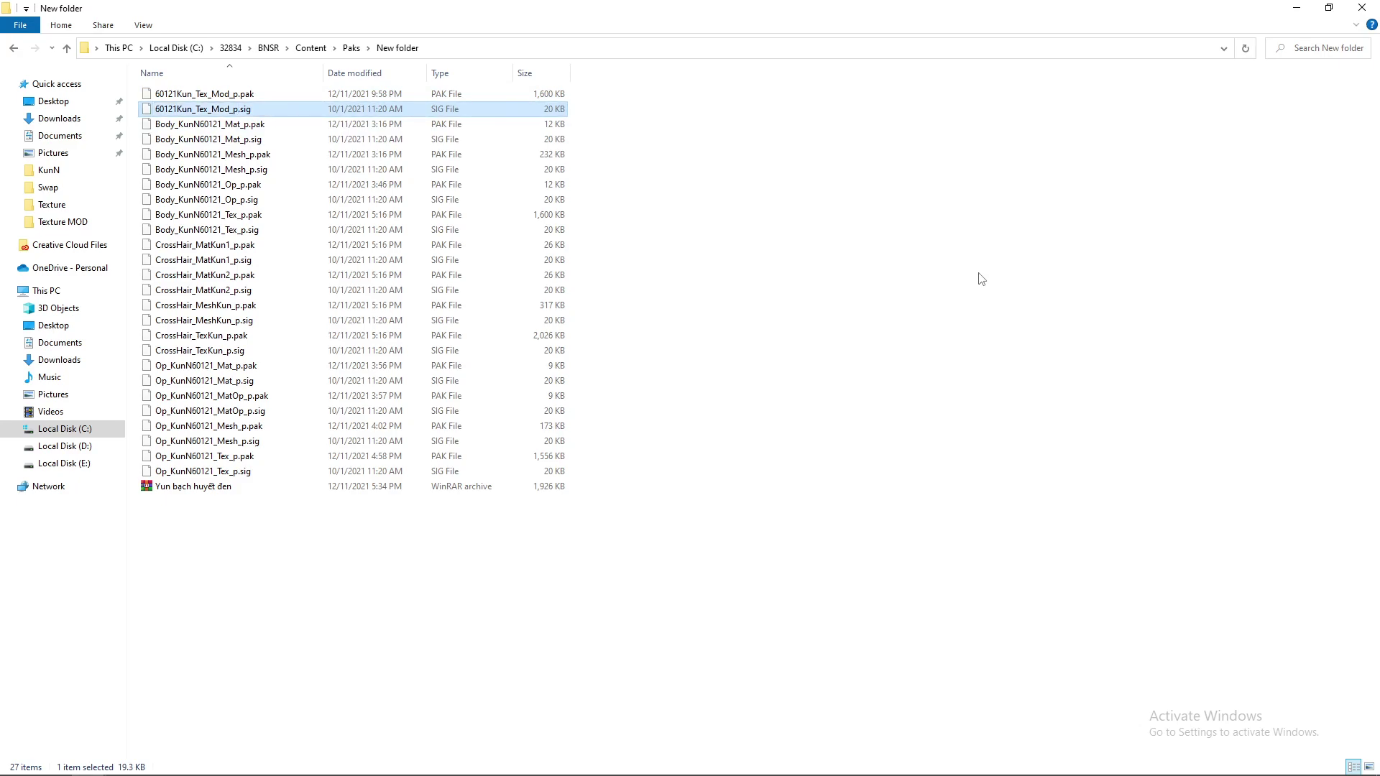
Review the existing Body, CrossHair and Op mod files, and switch to UE Viewer to orbit the 60121_KunN model
click(189, 126)
shift+click(203, 472)
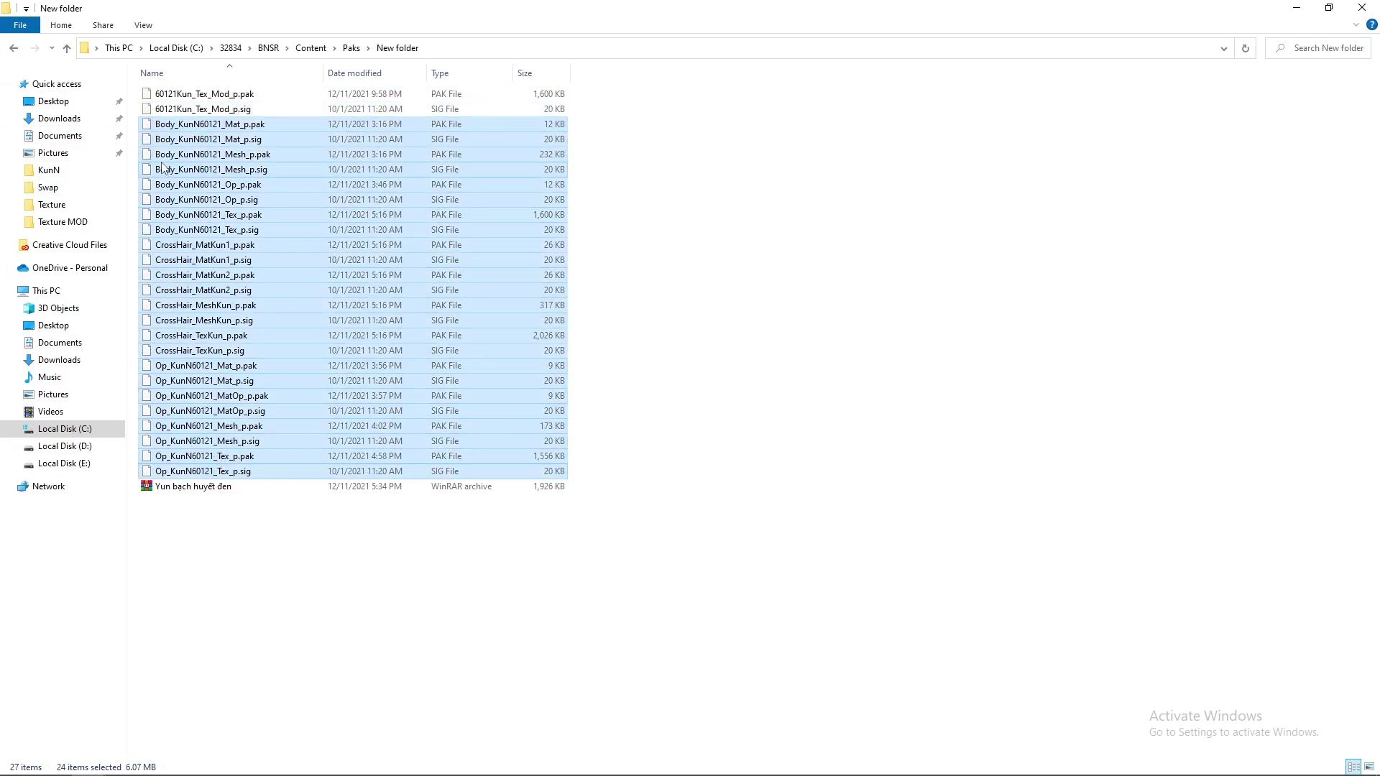
click(179, 99)
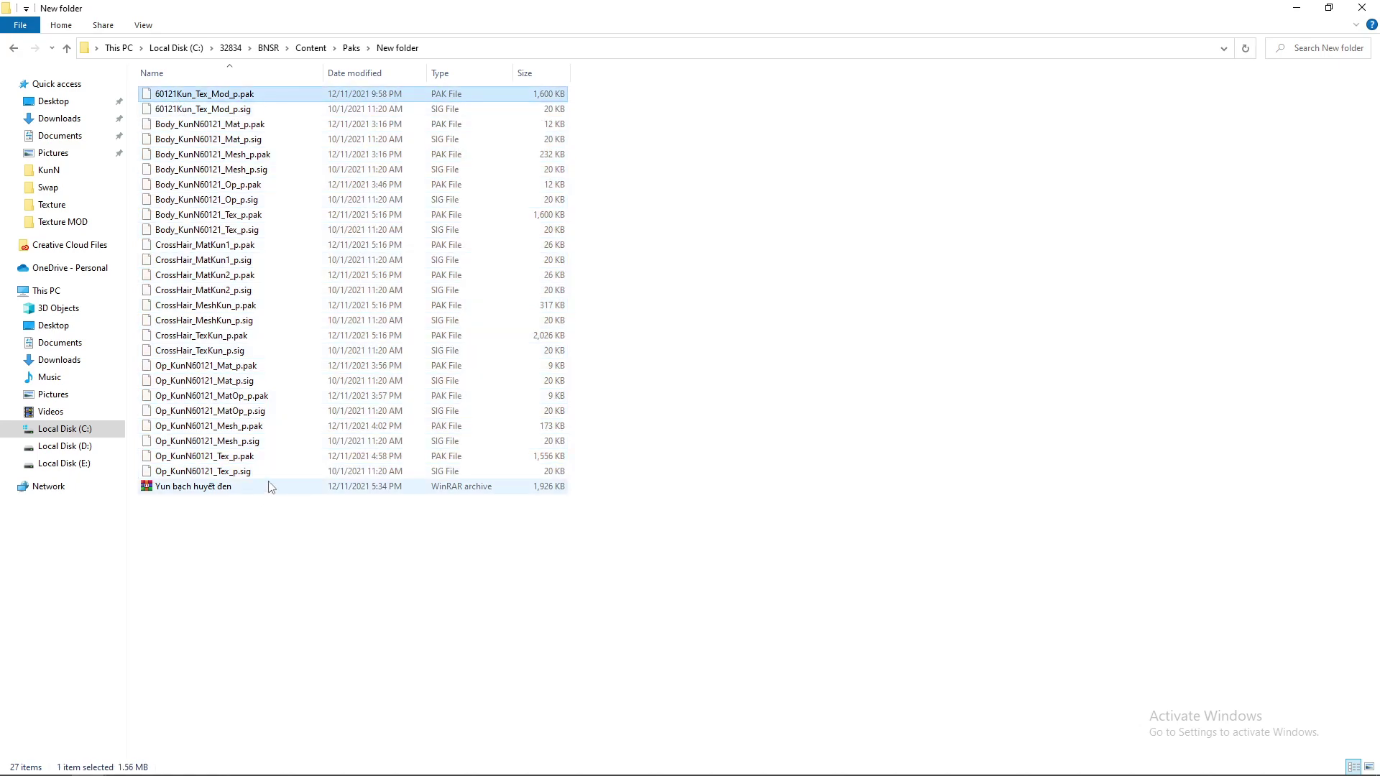
key(alt+Tab)
click(233, 397)
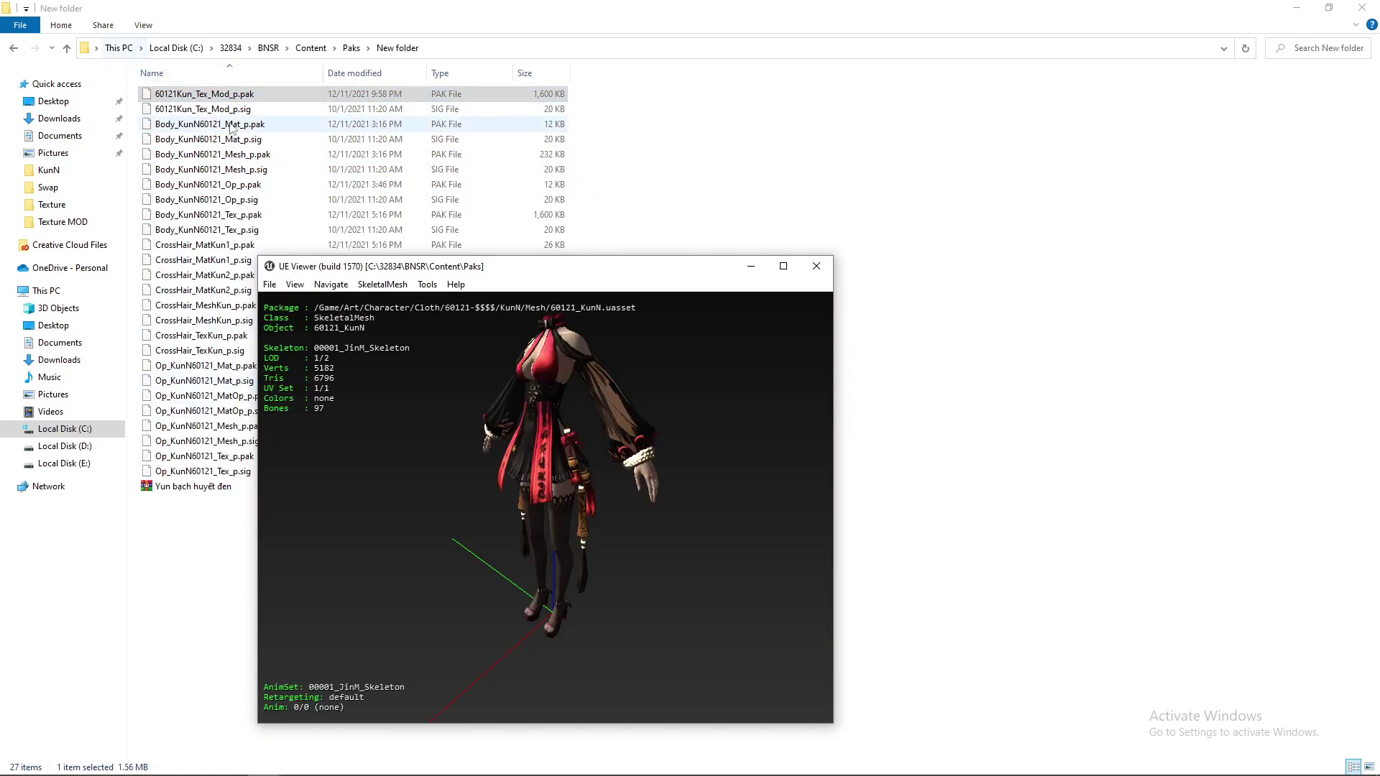
drag(546, 503, 586, 507)
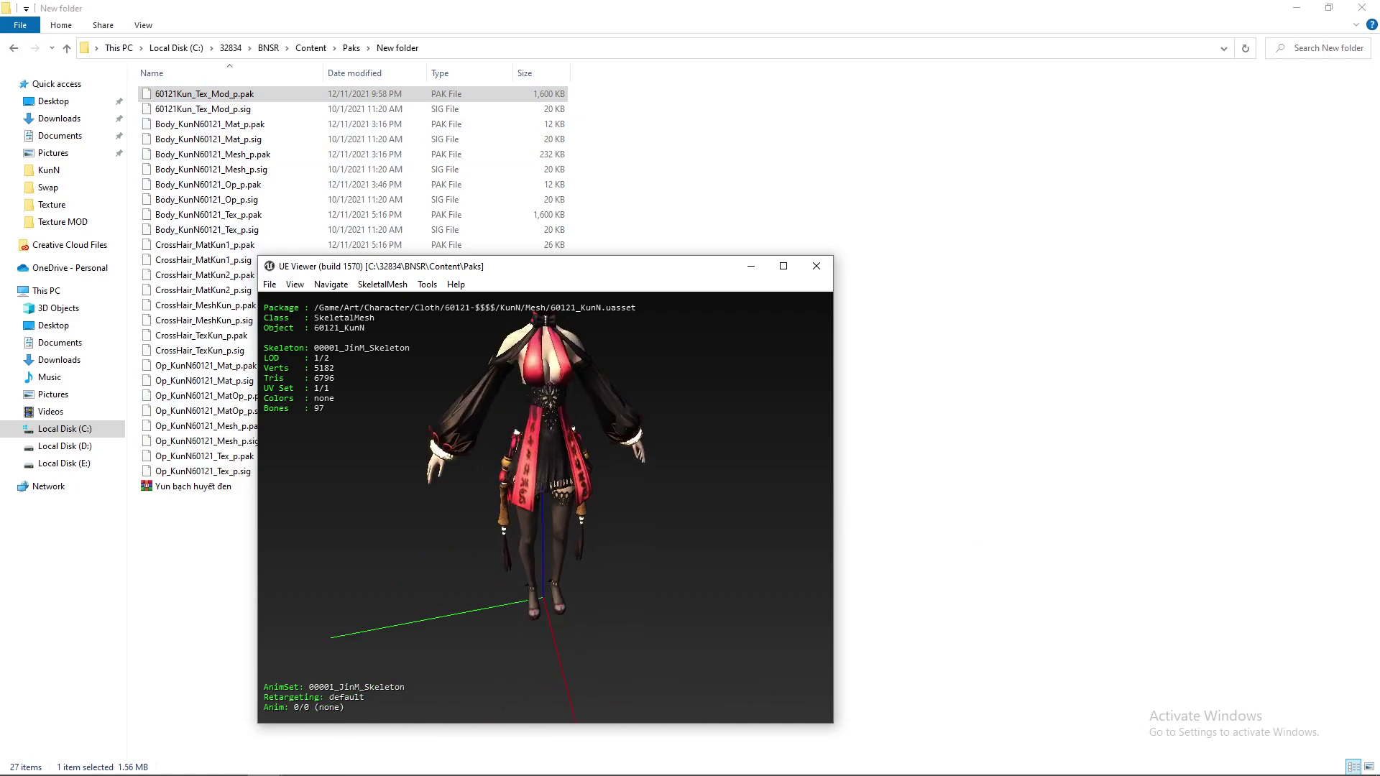
Delete 60121Kun_Tex_Mod_p.sig and 60121Kun_Tex_Mod_p.pak from New folder in Paks
click(193, 110)
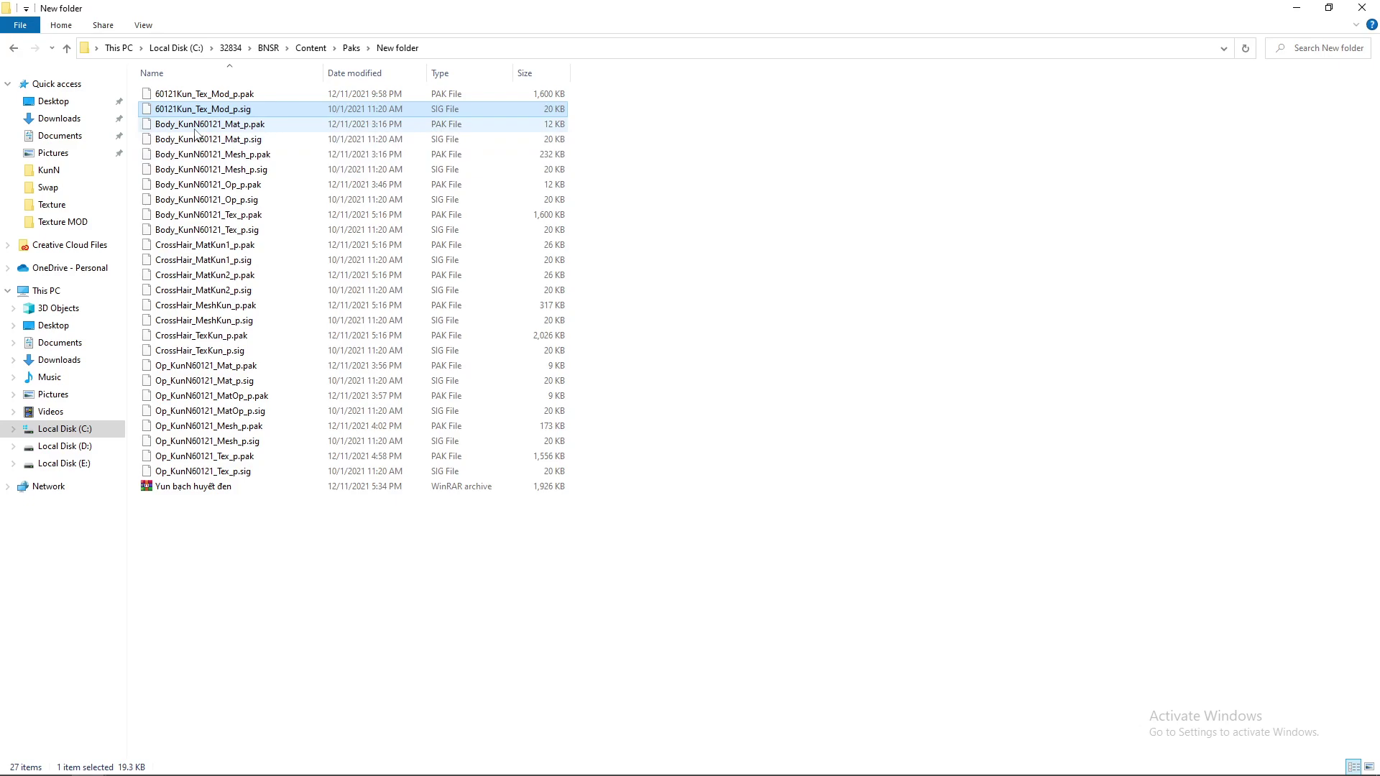
click(186, 186)
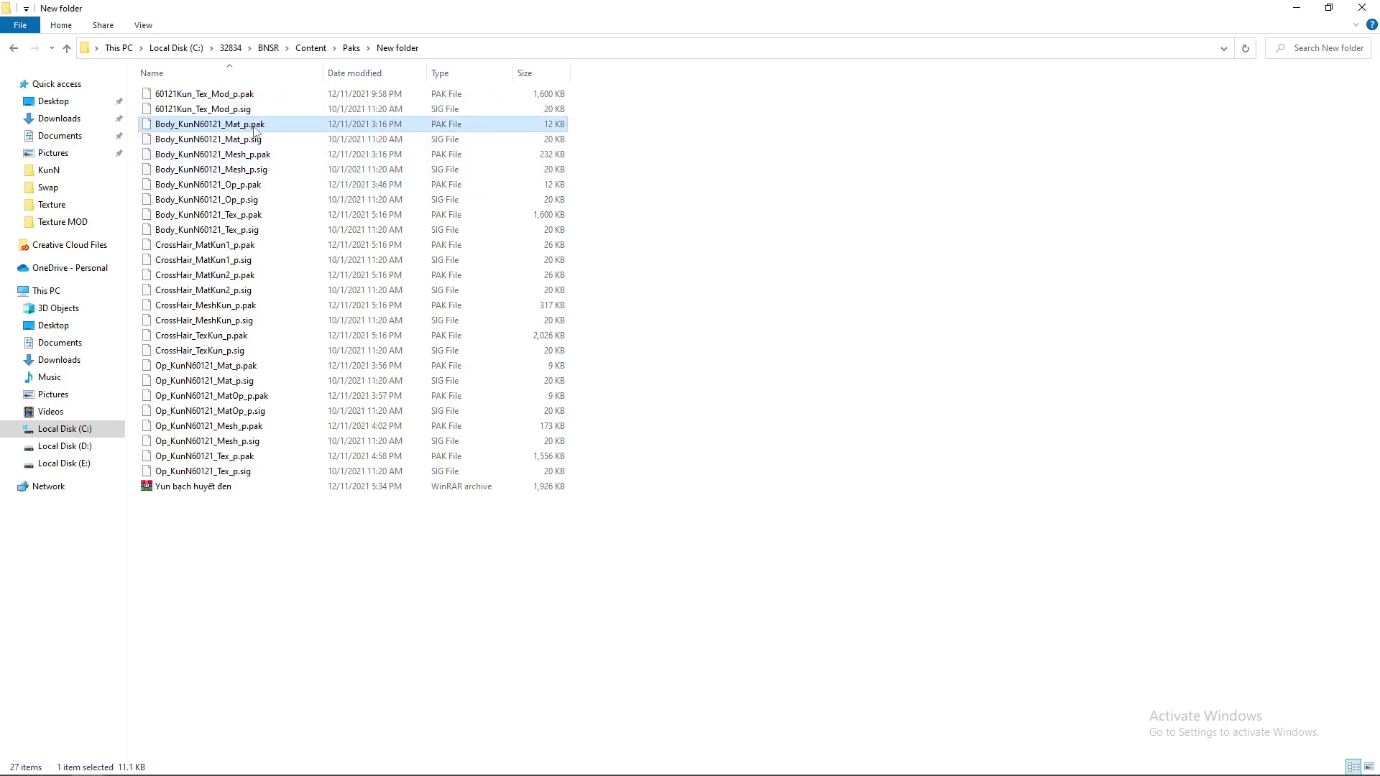
click(215, 108)
key(Delete)
click(218, 97)
key(Delete)
Go through the remaining Body_KunN60121 Mat, Mesh, Op and Tex pak and sig files in New folder
key(Down)
key(Down)
key(Down)
key(Up)
key(Up)
key(Up)
key(Down)
key(Down)
key(Down)
key(Down)
key(Down)
key(Down)
key(Down)
key(Down)
key(Up)
key(Up)
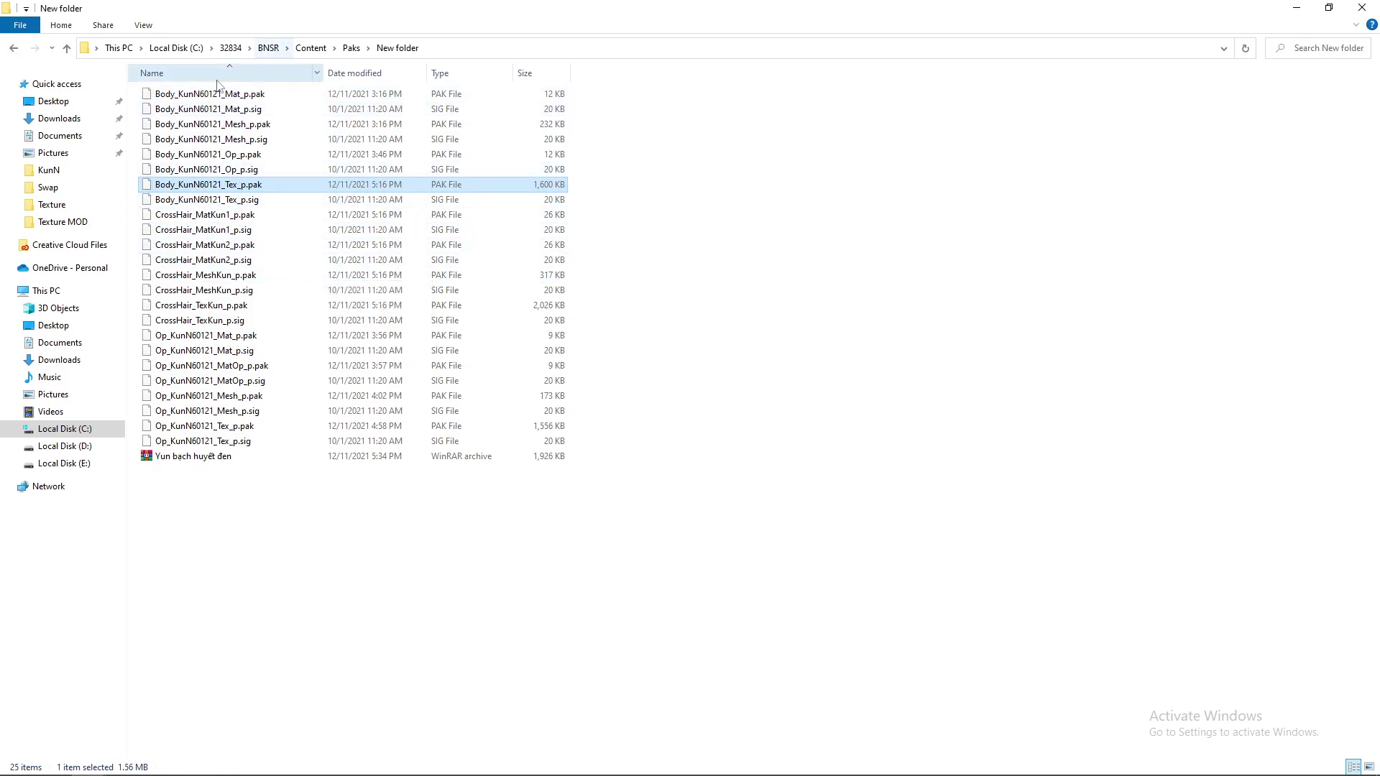
click(208, 93)
click(207, 123)
click(202, 139)
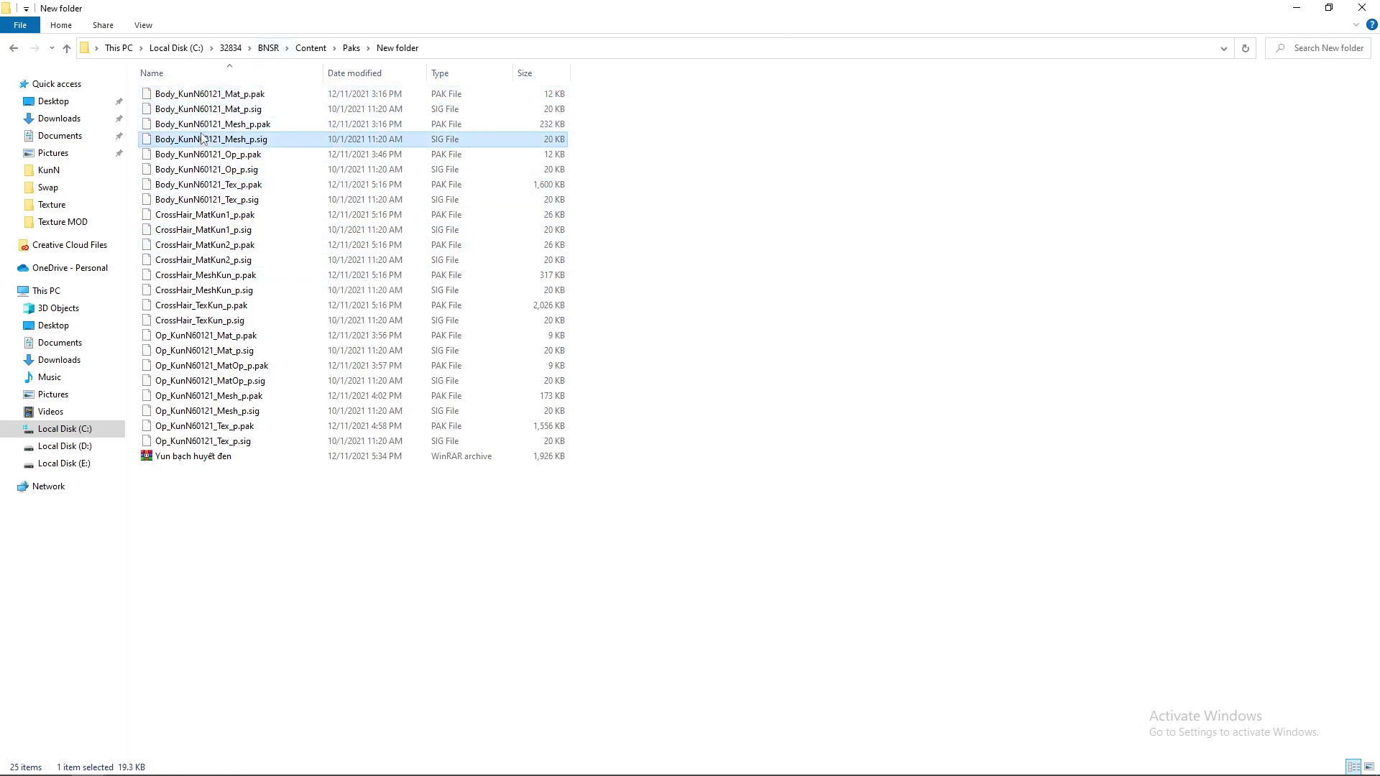
click(199, 153)
click(194, 184)
click(191, 199)
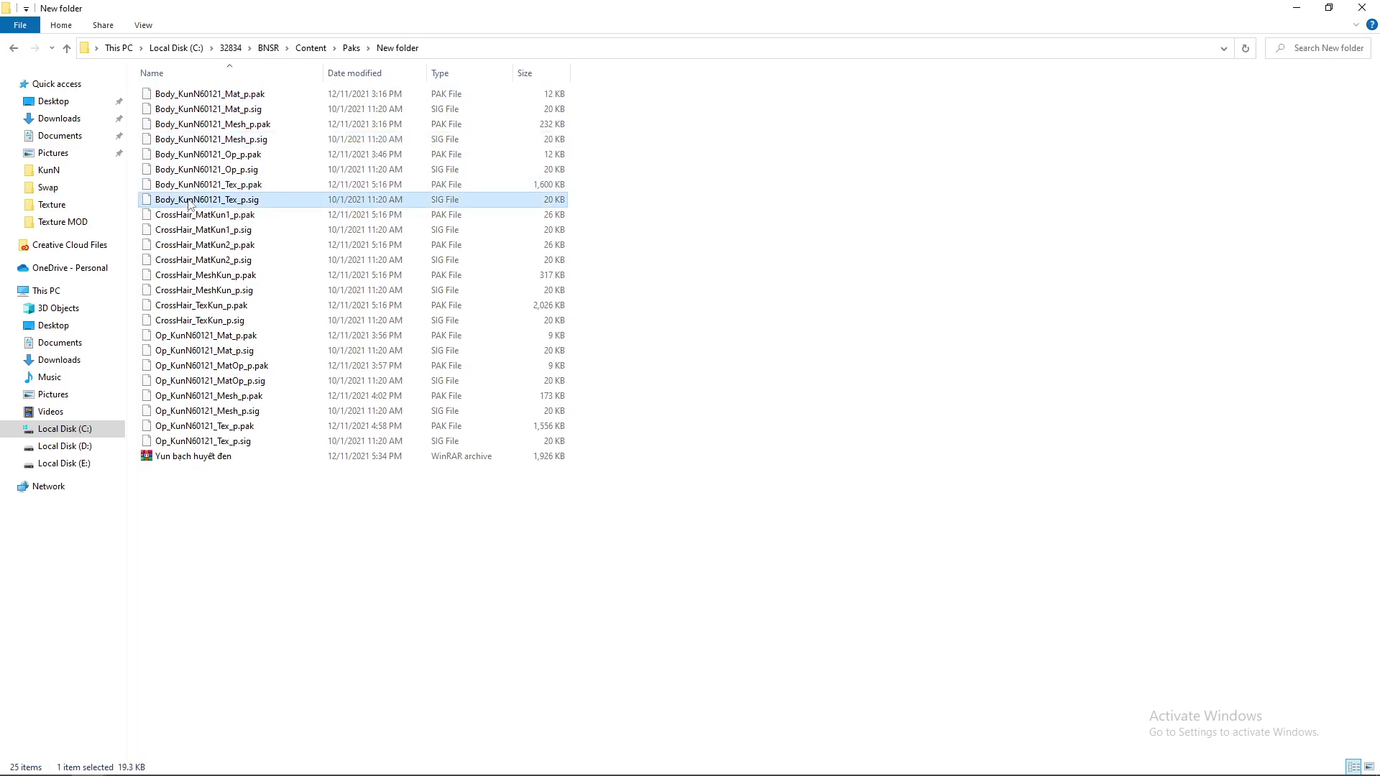
click(192, 185)
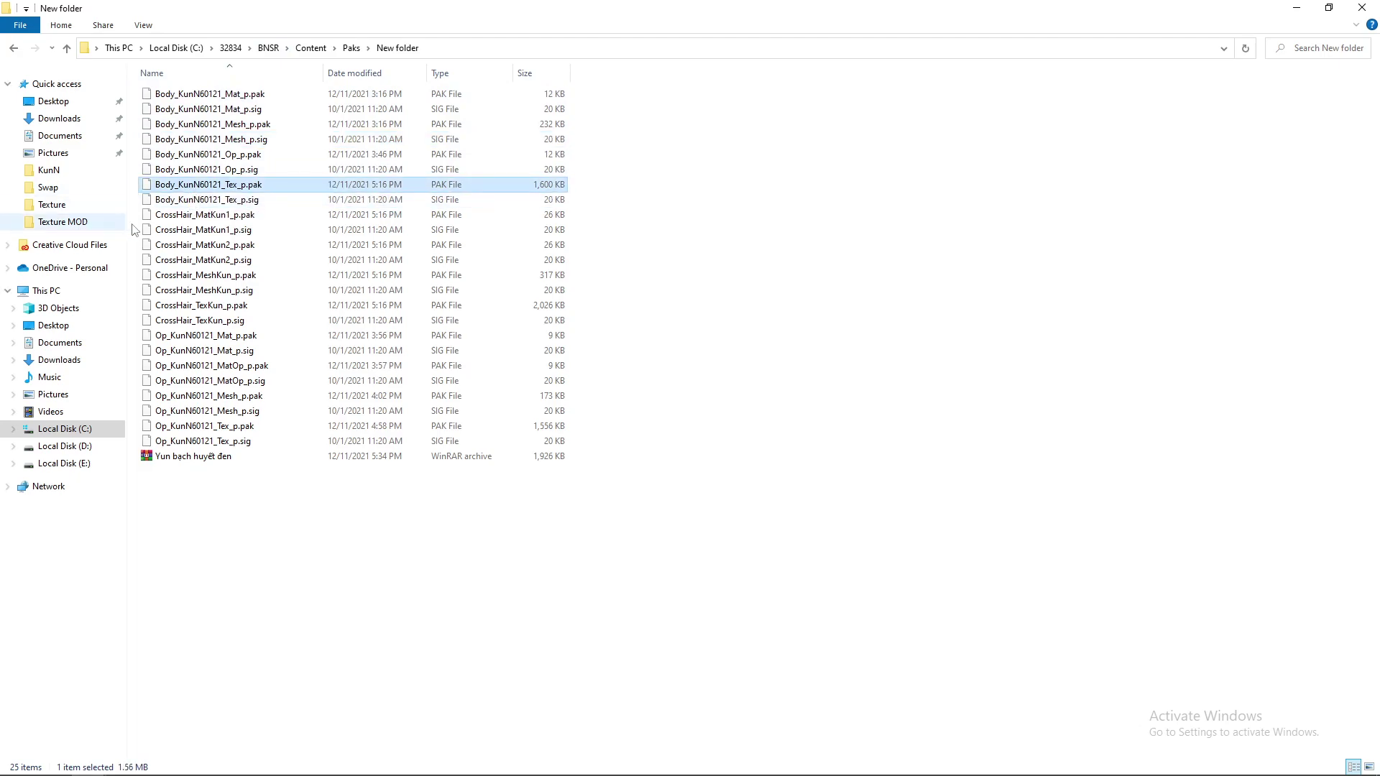
Minimize the New folder window and close the Texture and tool mod UE4 folder windows
click(1293, 10)
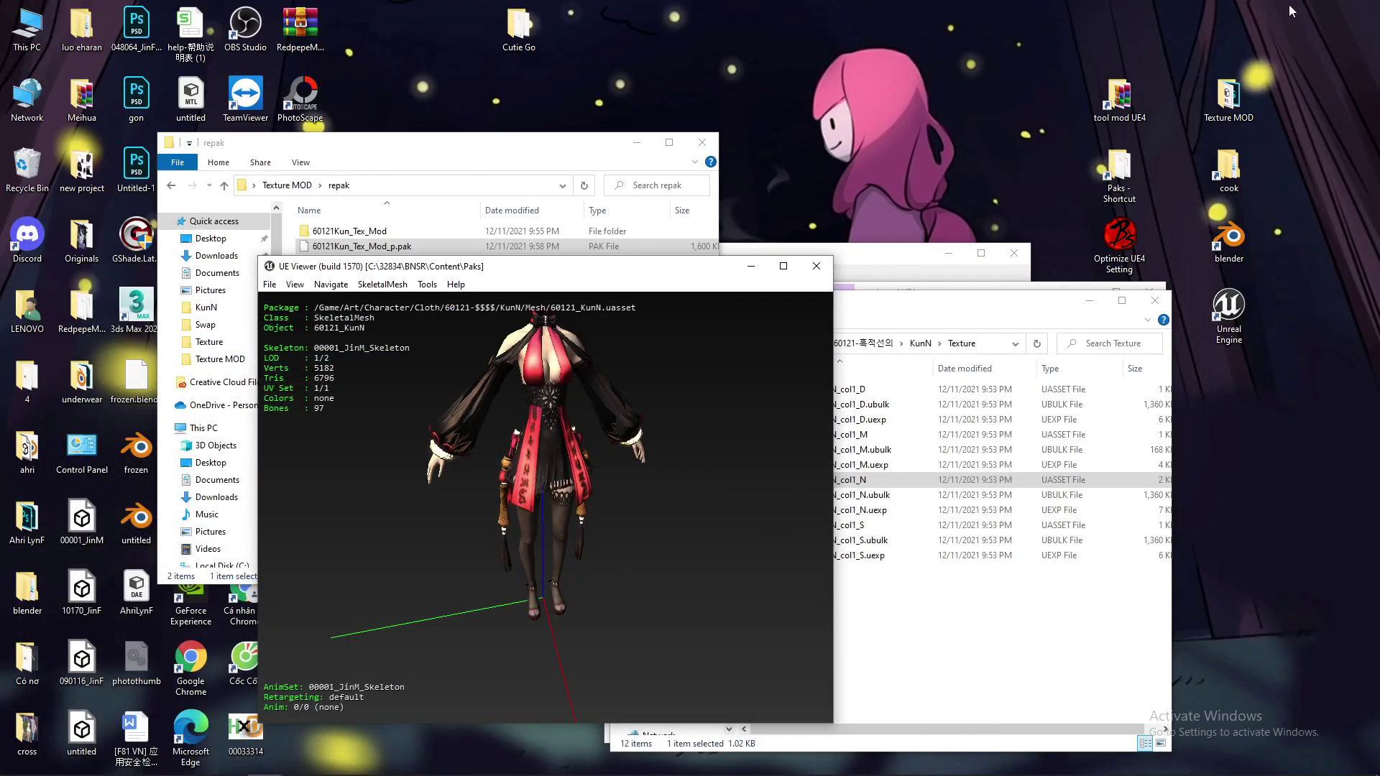
click(1145, 307)
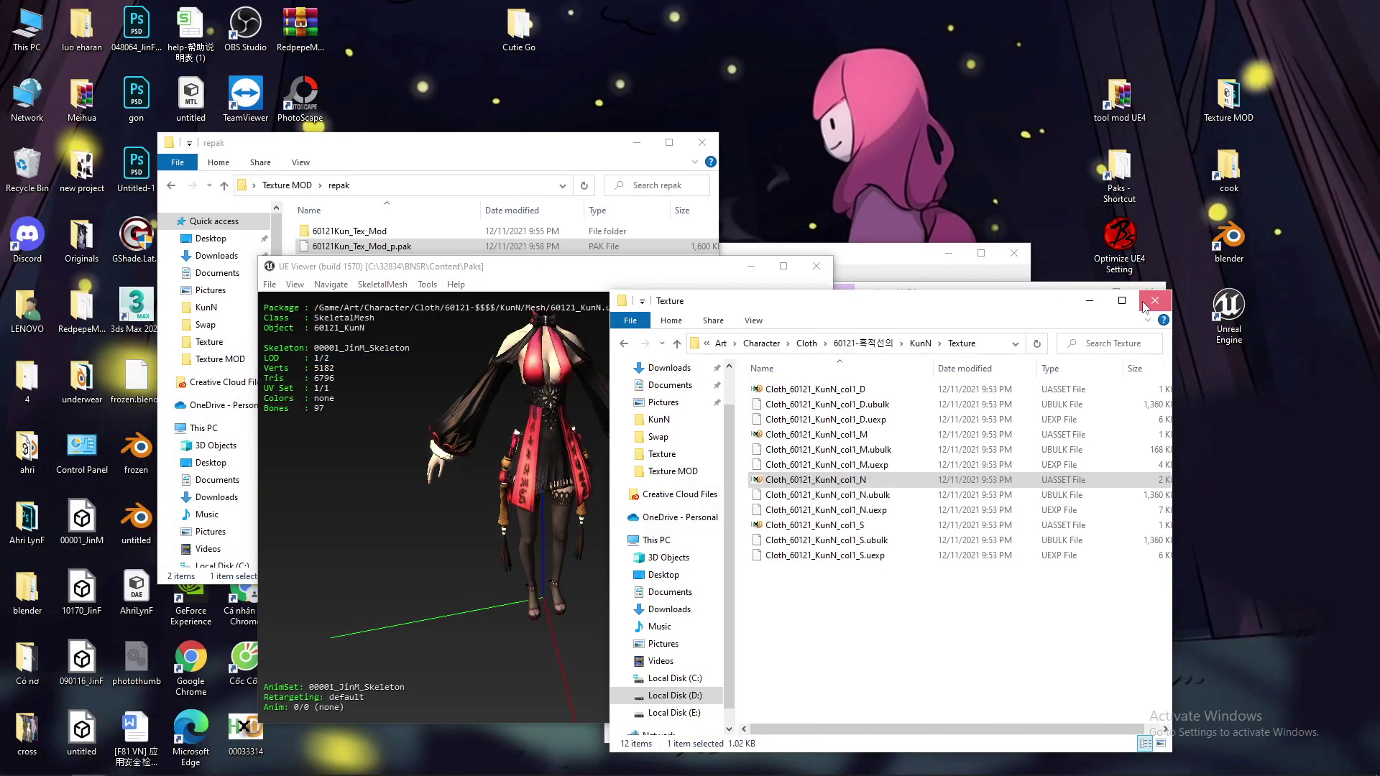
click(1145, 307)
click(1145, 307)
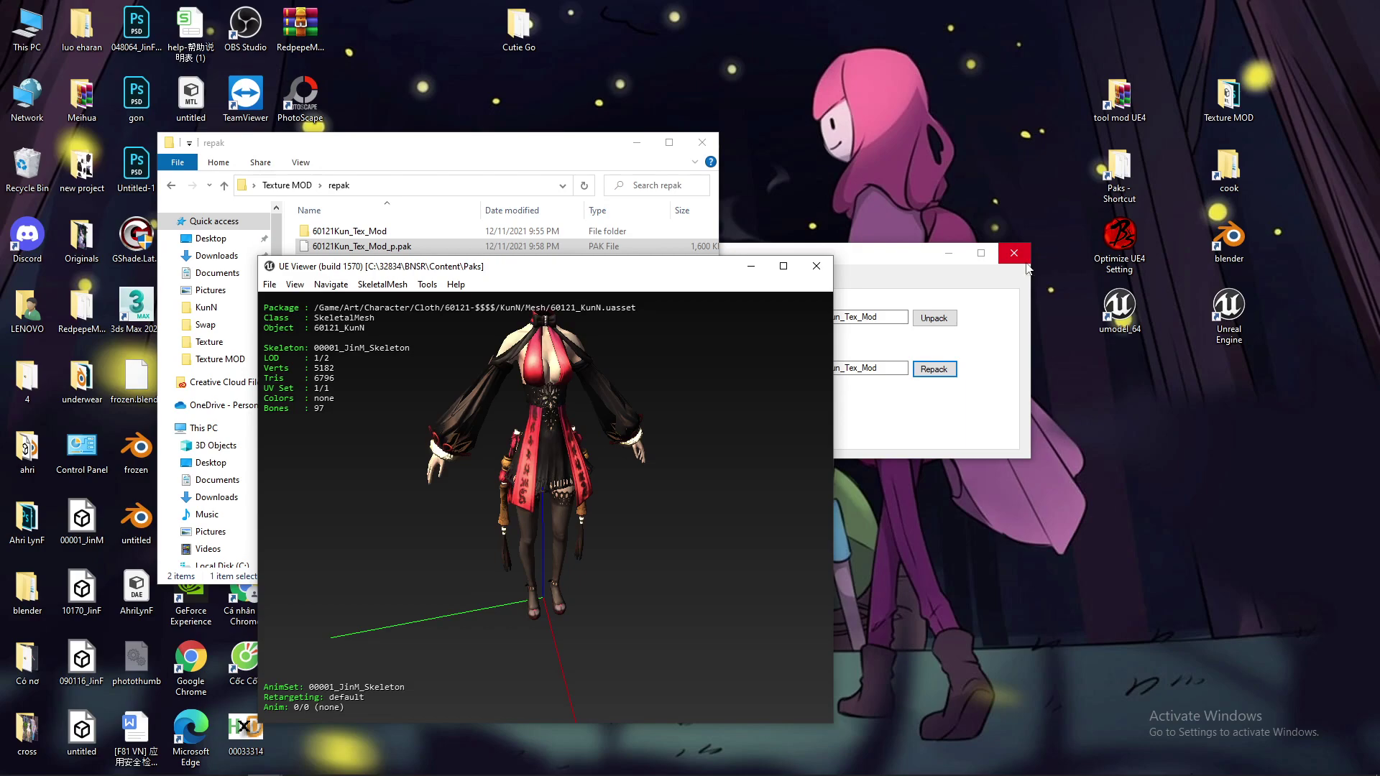
Orbit the 60121_KunN outfit in UE Viewer and switch to Paint to view the character screenshot
drag(642, 450, 625, 435)
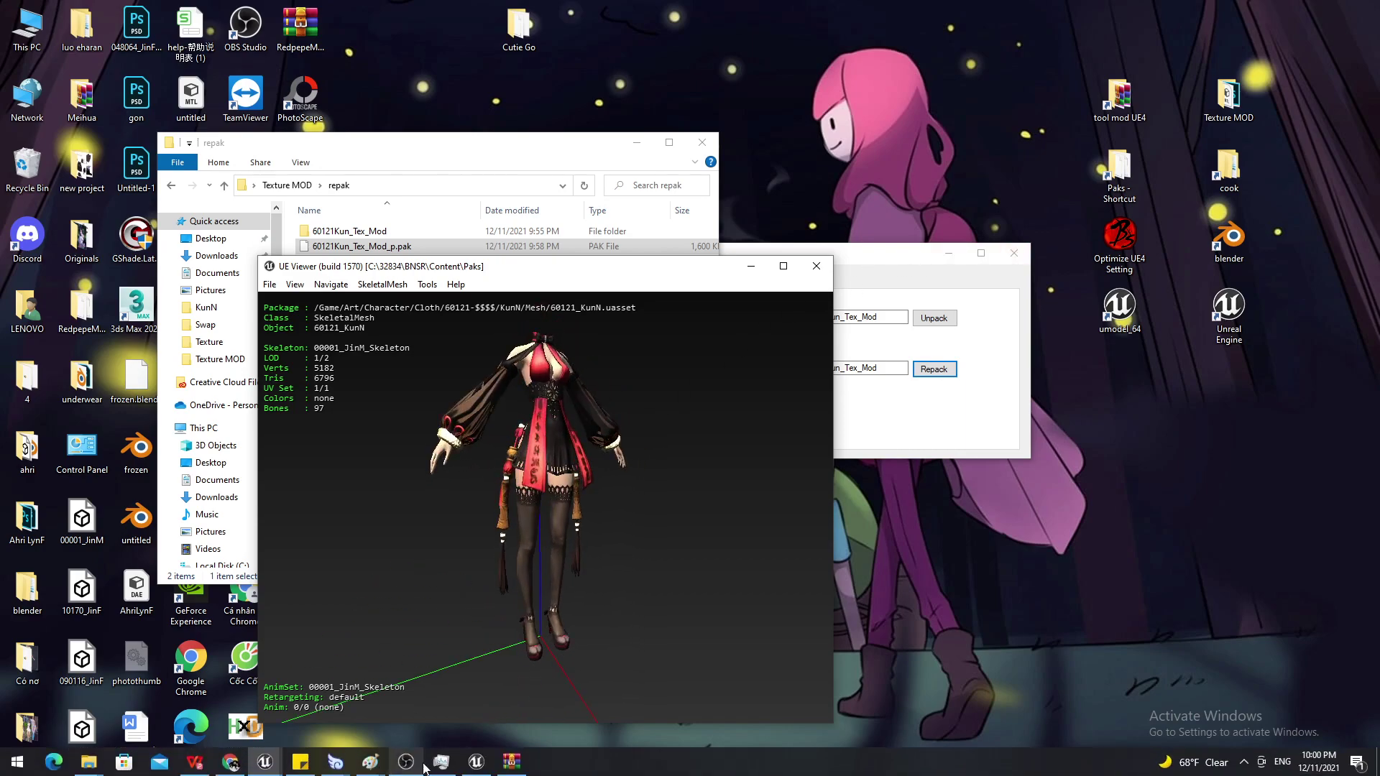
mouse_move(262, 766)
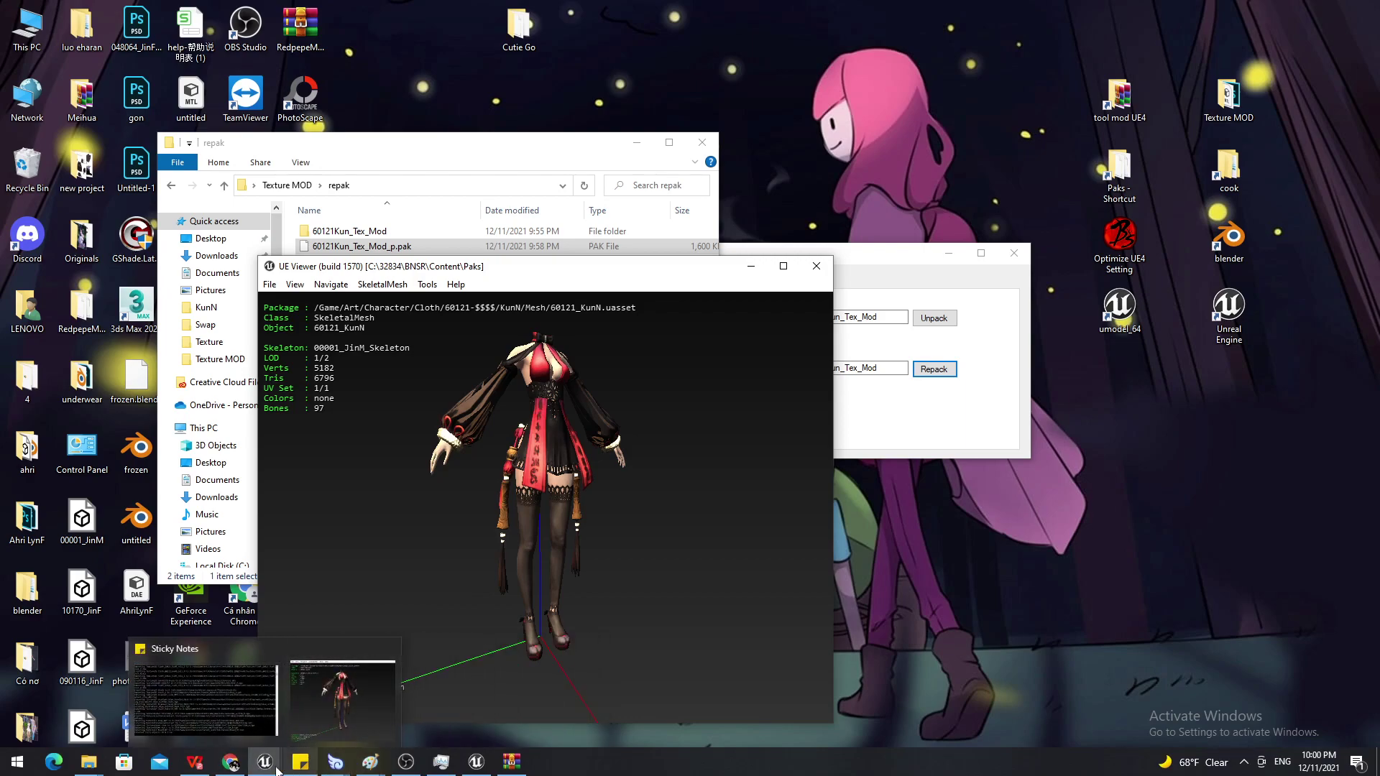
mouse_move(371, 768)
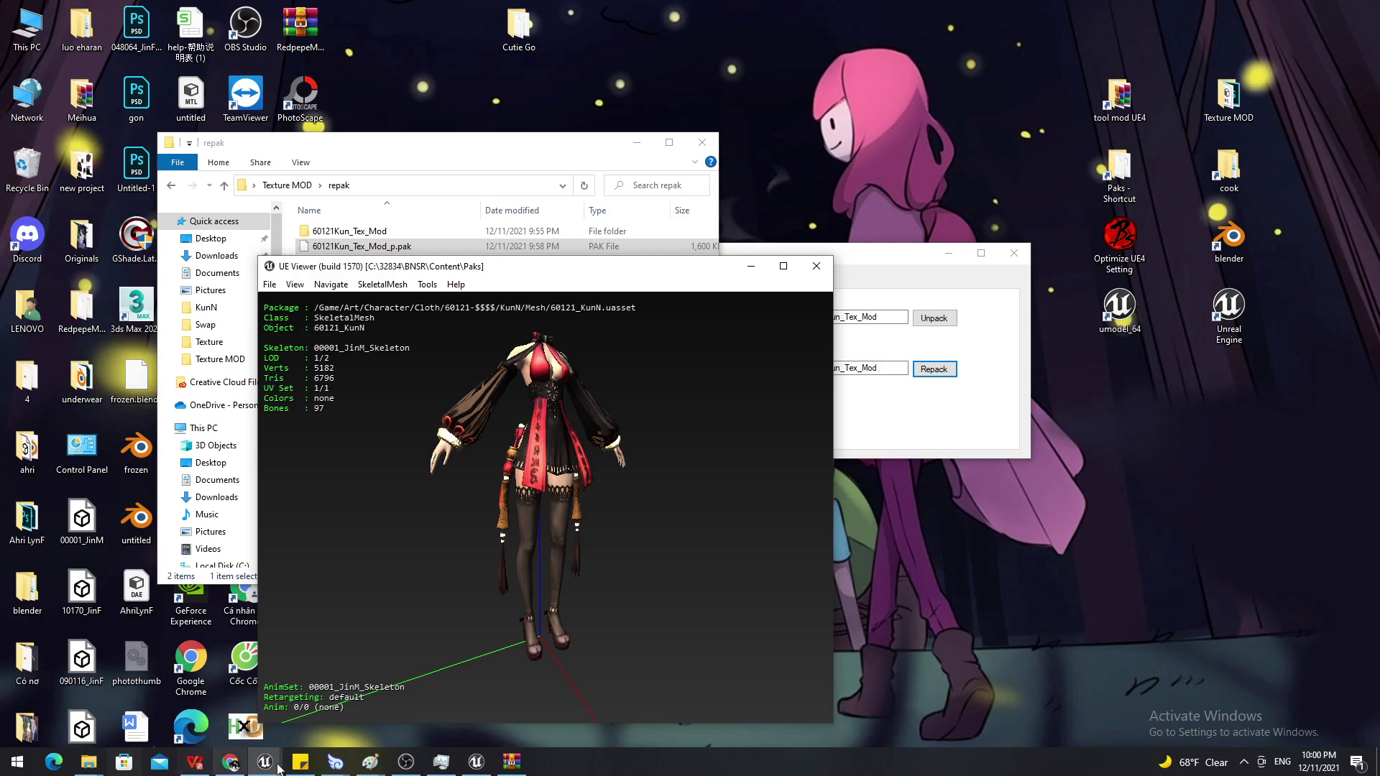
click(209, 706)
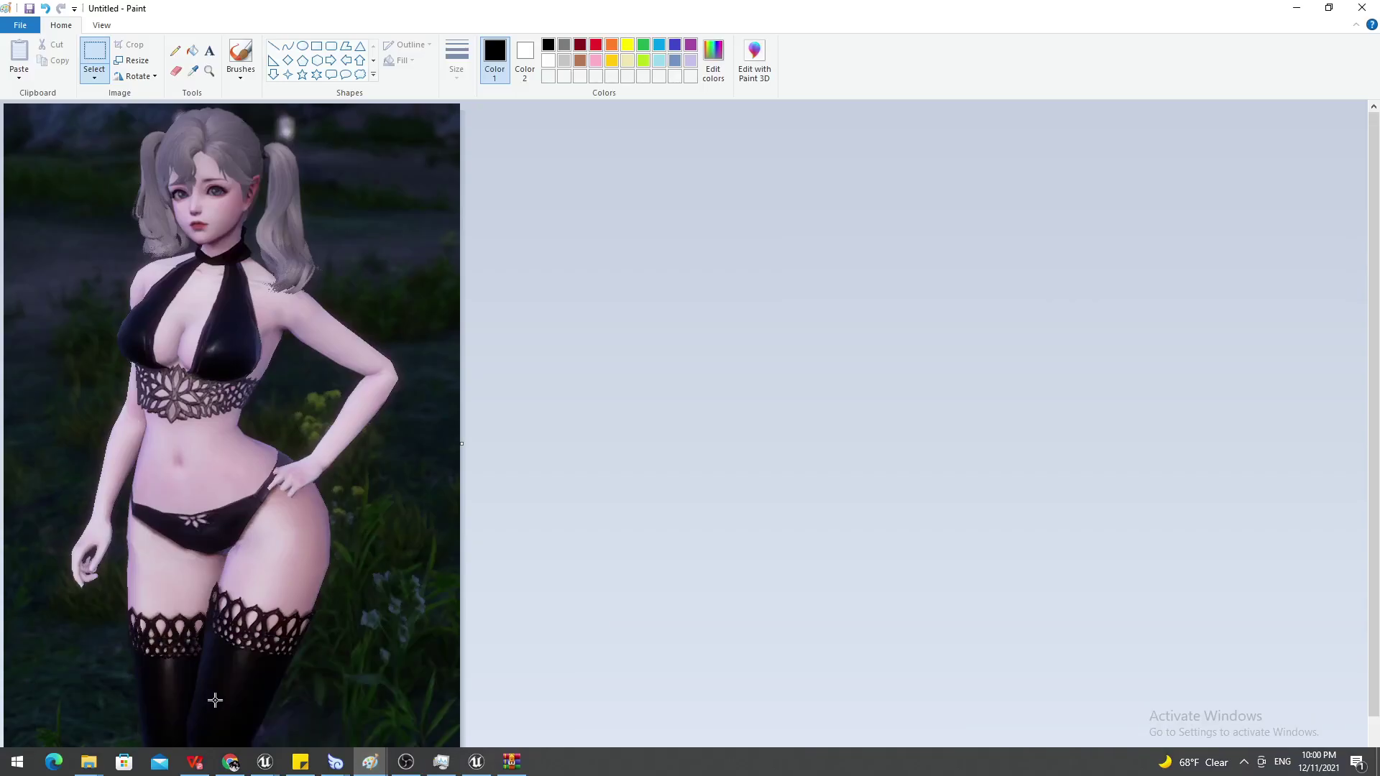
key(ctrl+z)
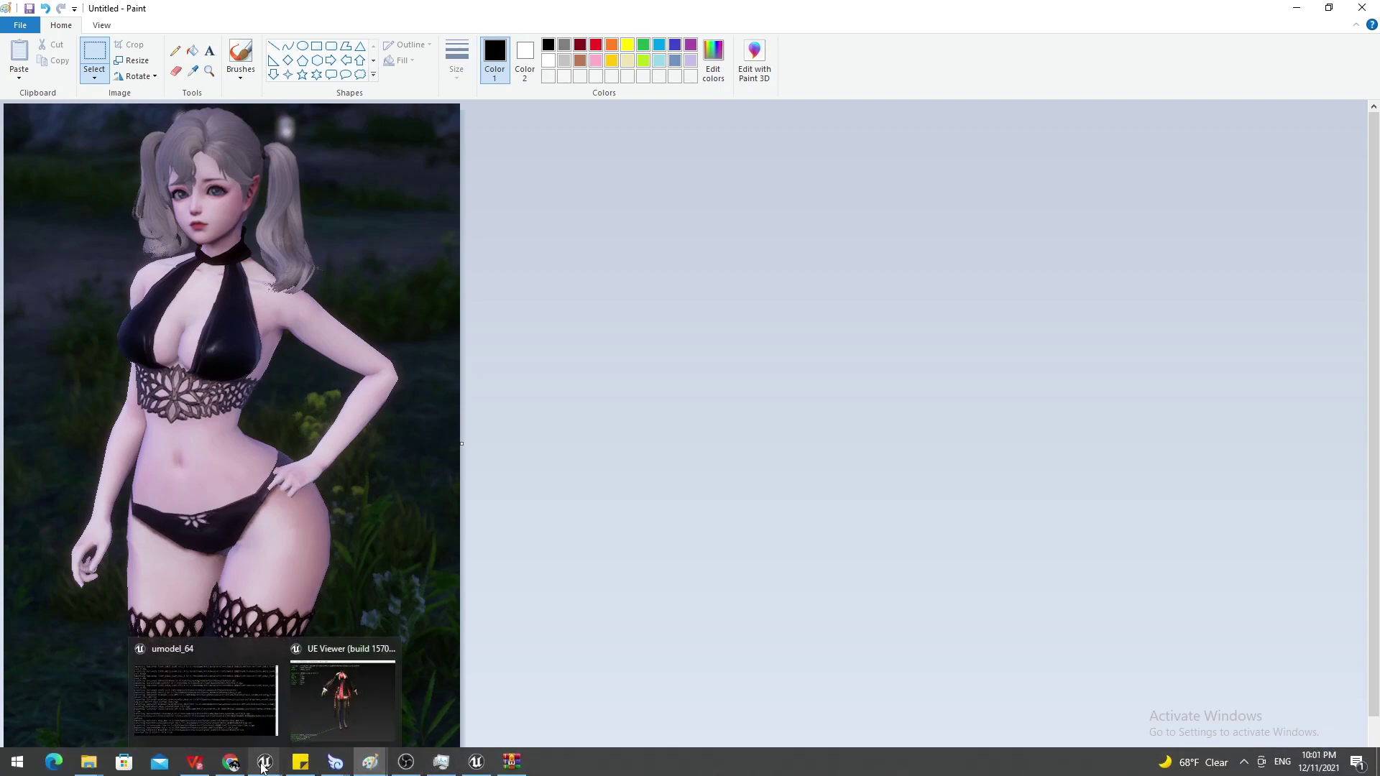
mouse_move(451, 768)
click(406, 763)
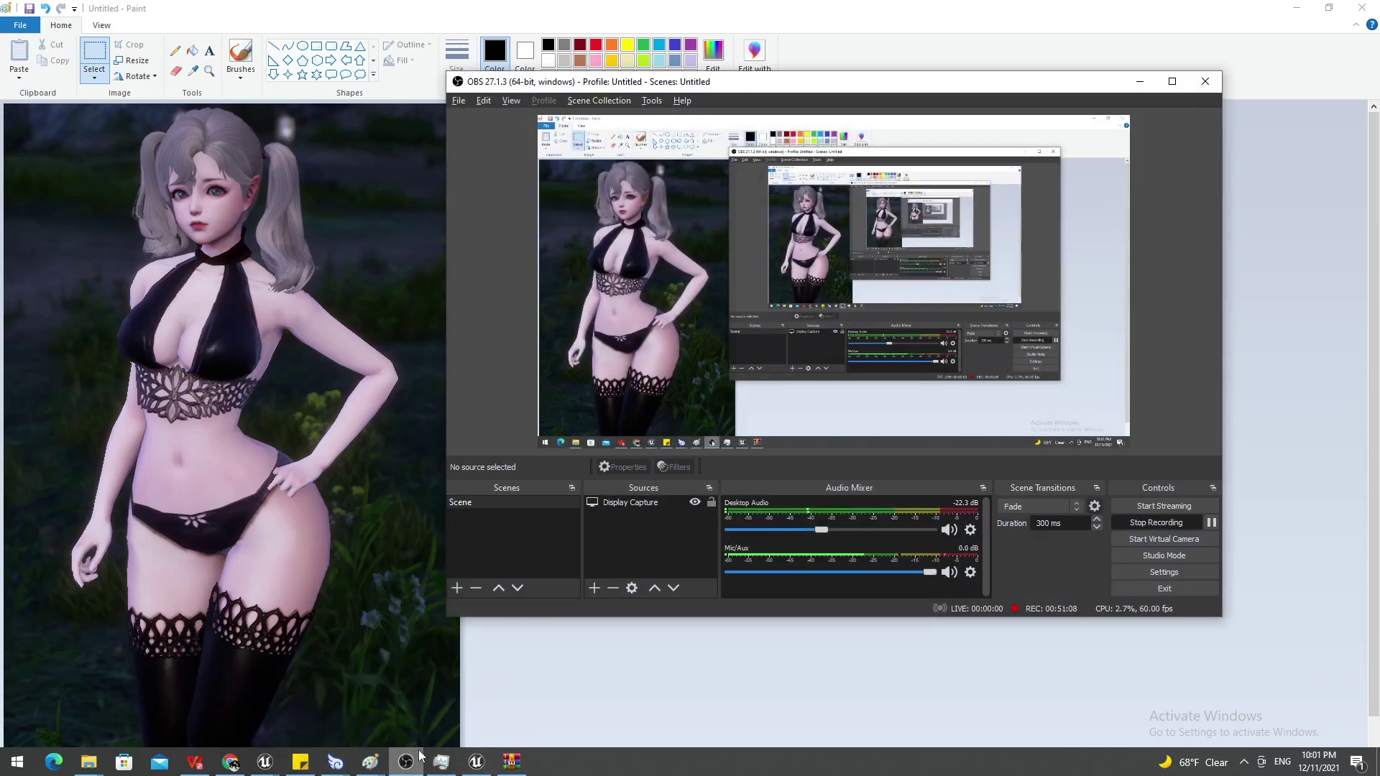